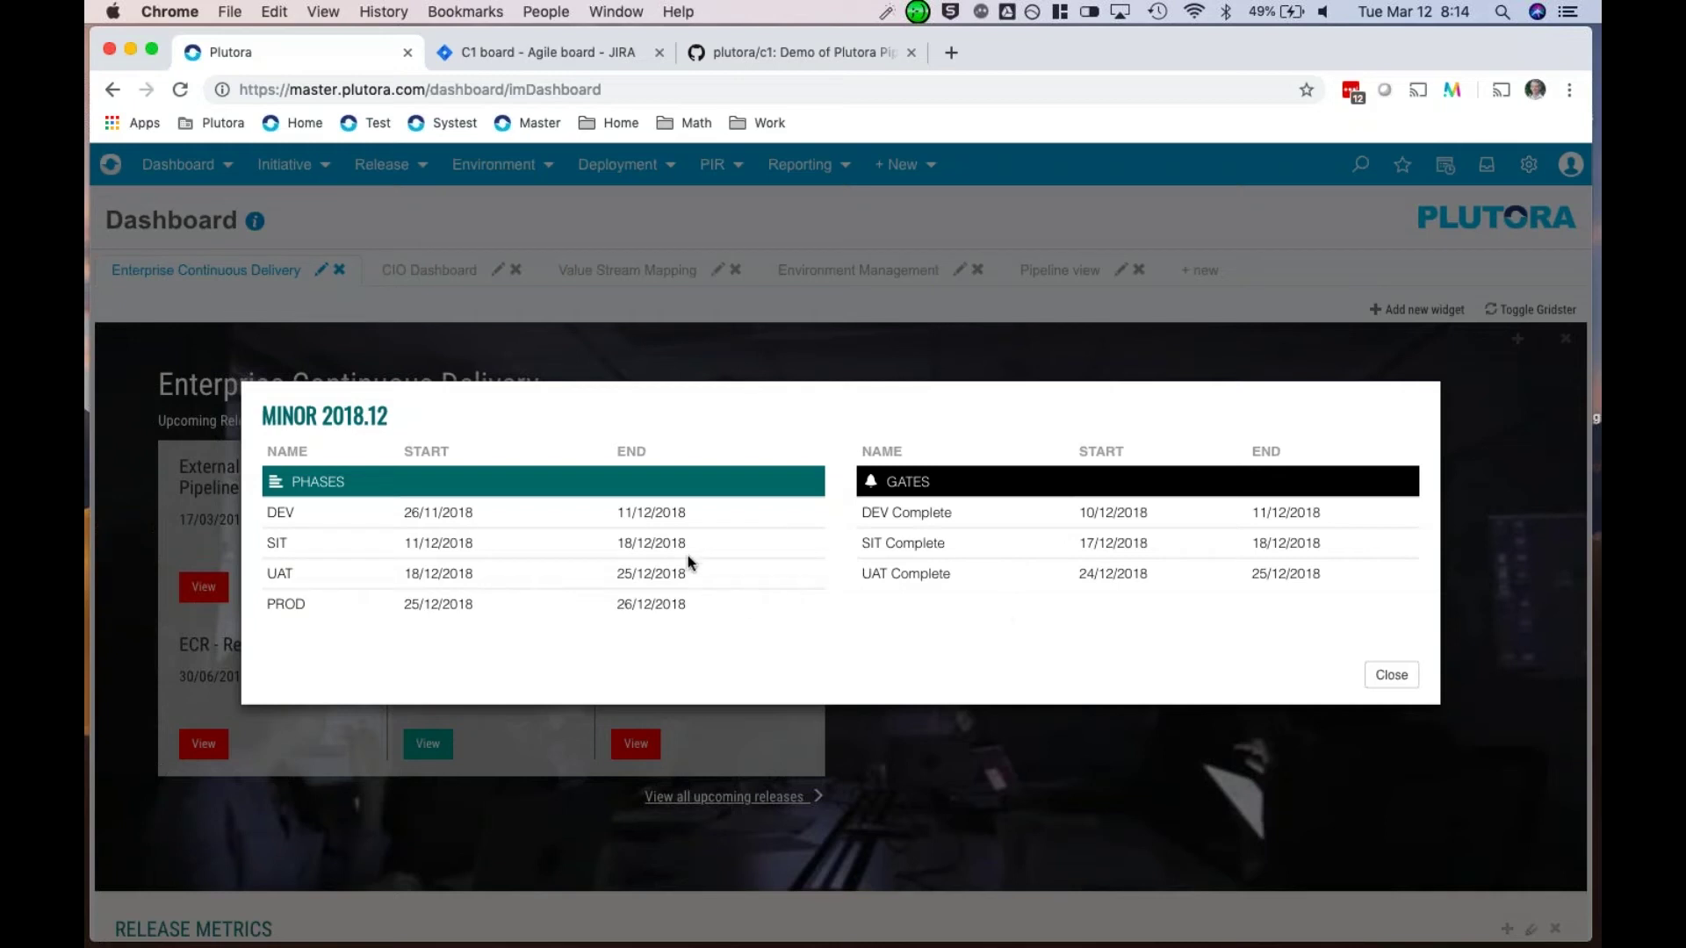
Step: Close the Minor 2018.12 release details and show the Pipeline view dashboard
click(1390, 675)
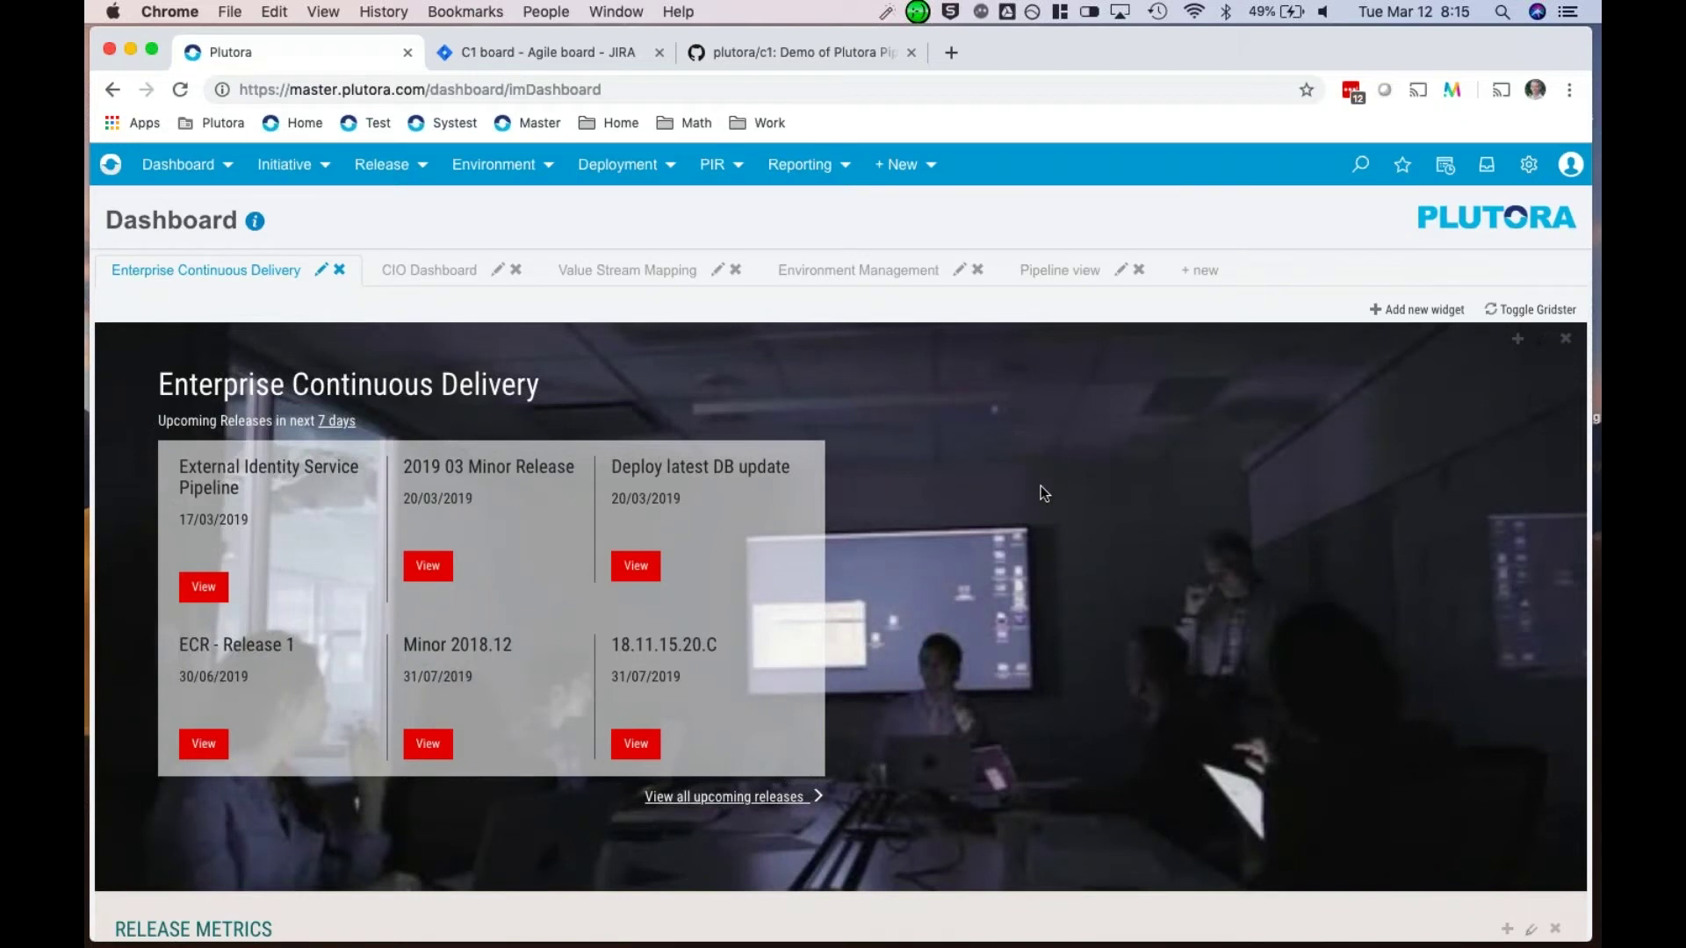
click(1064, 272)
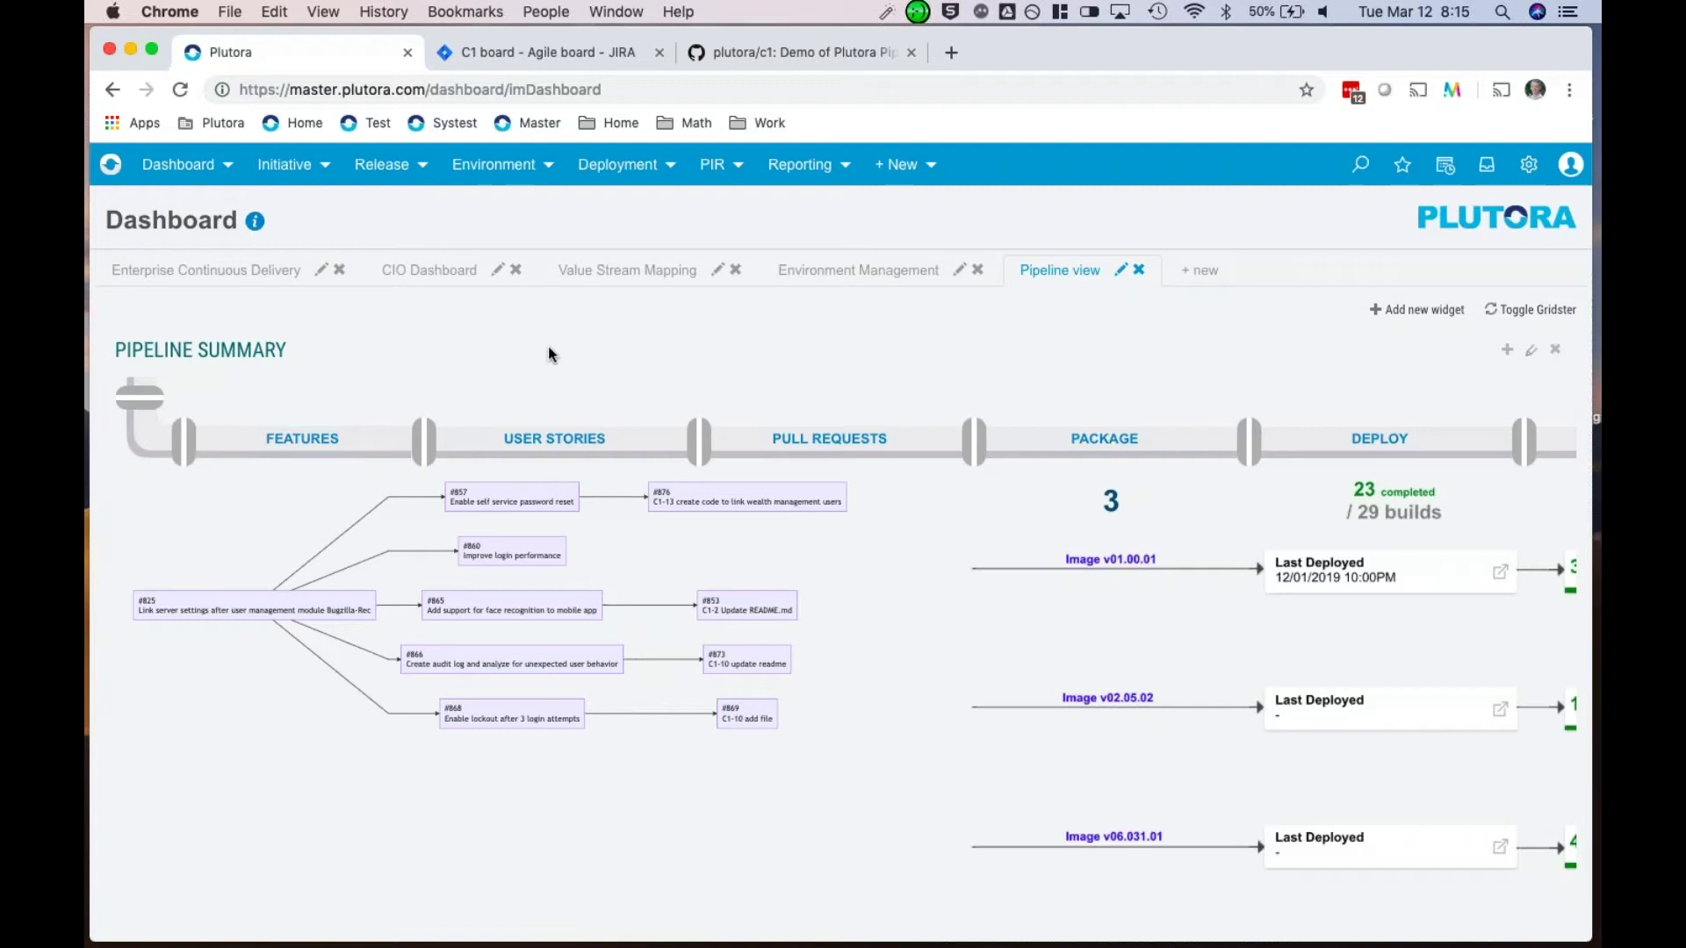
Step: Go to the release User Stories list and filter it with the saved Features query
mouse_move(387, 164)
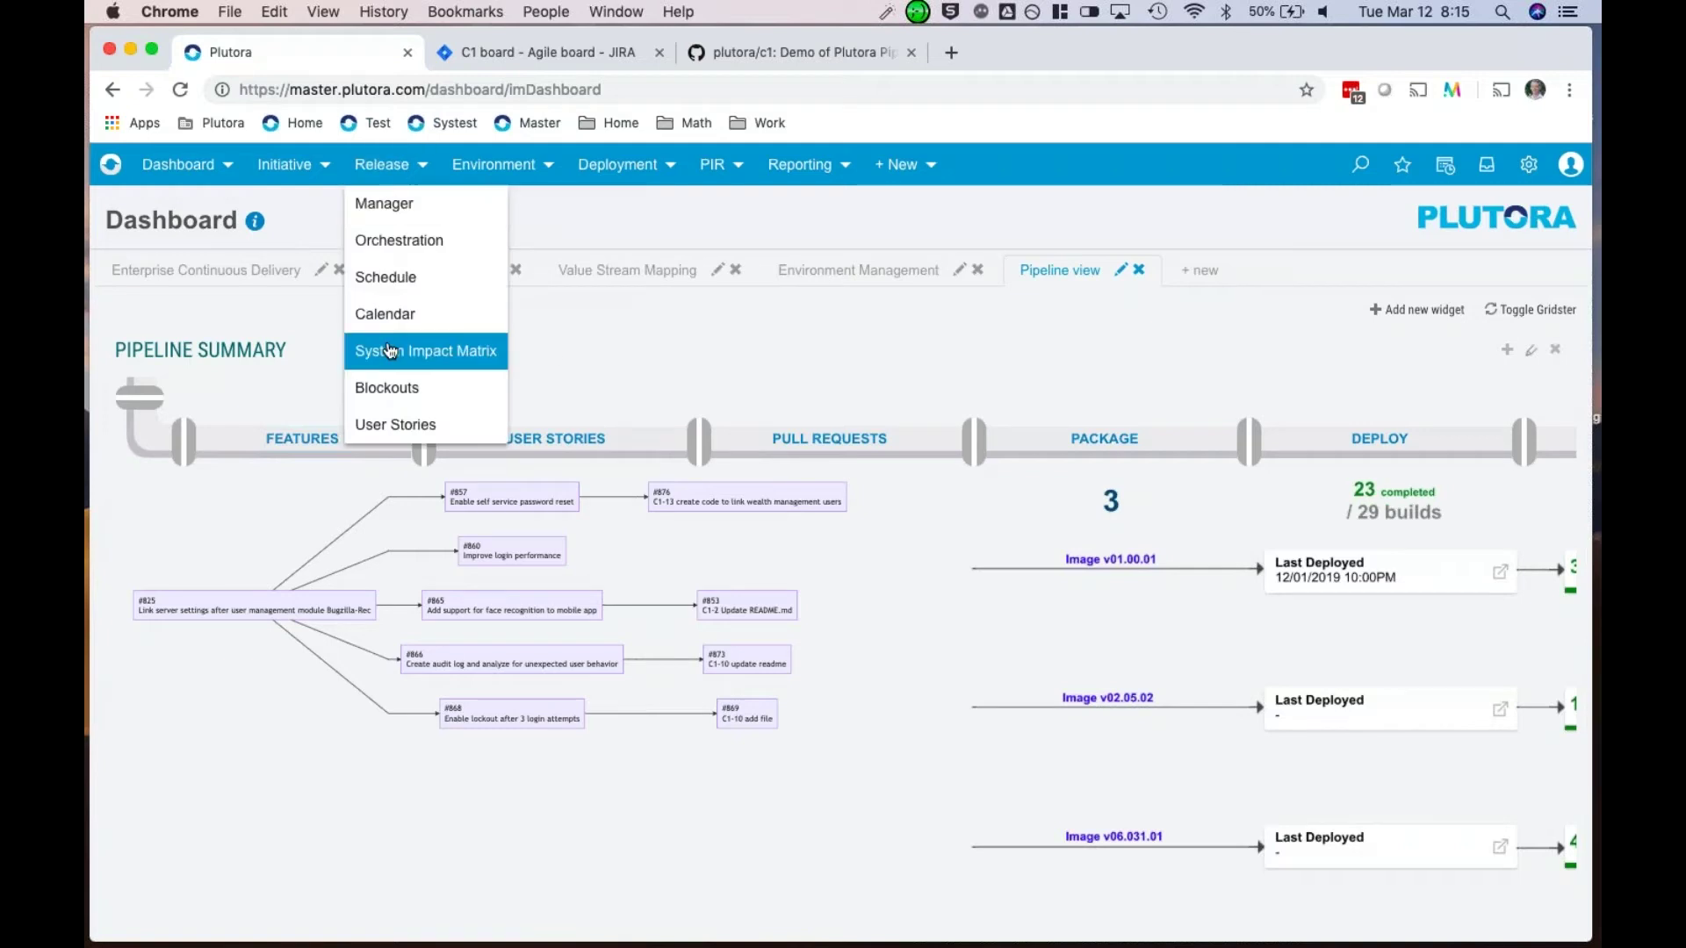
click(395, 426)
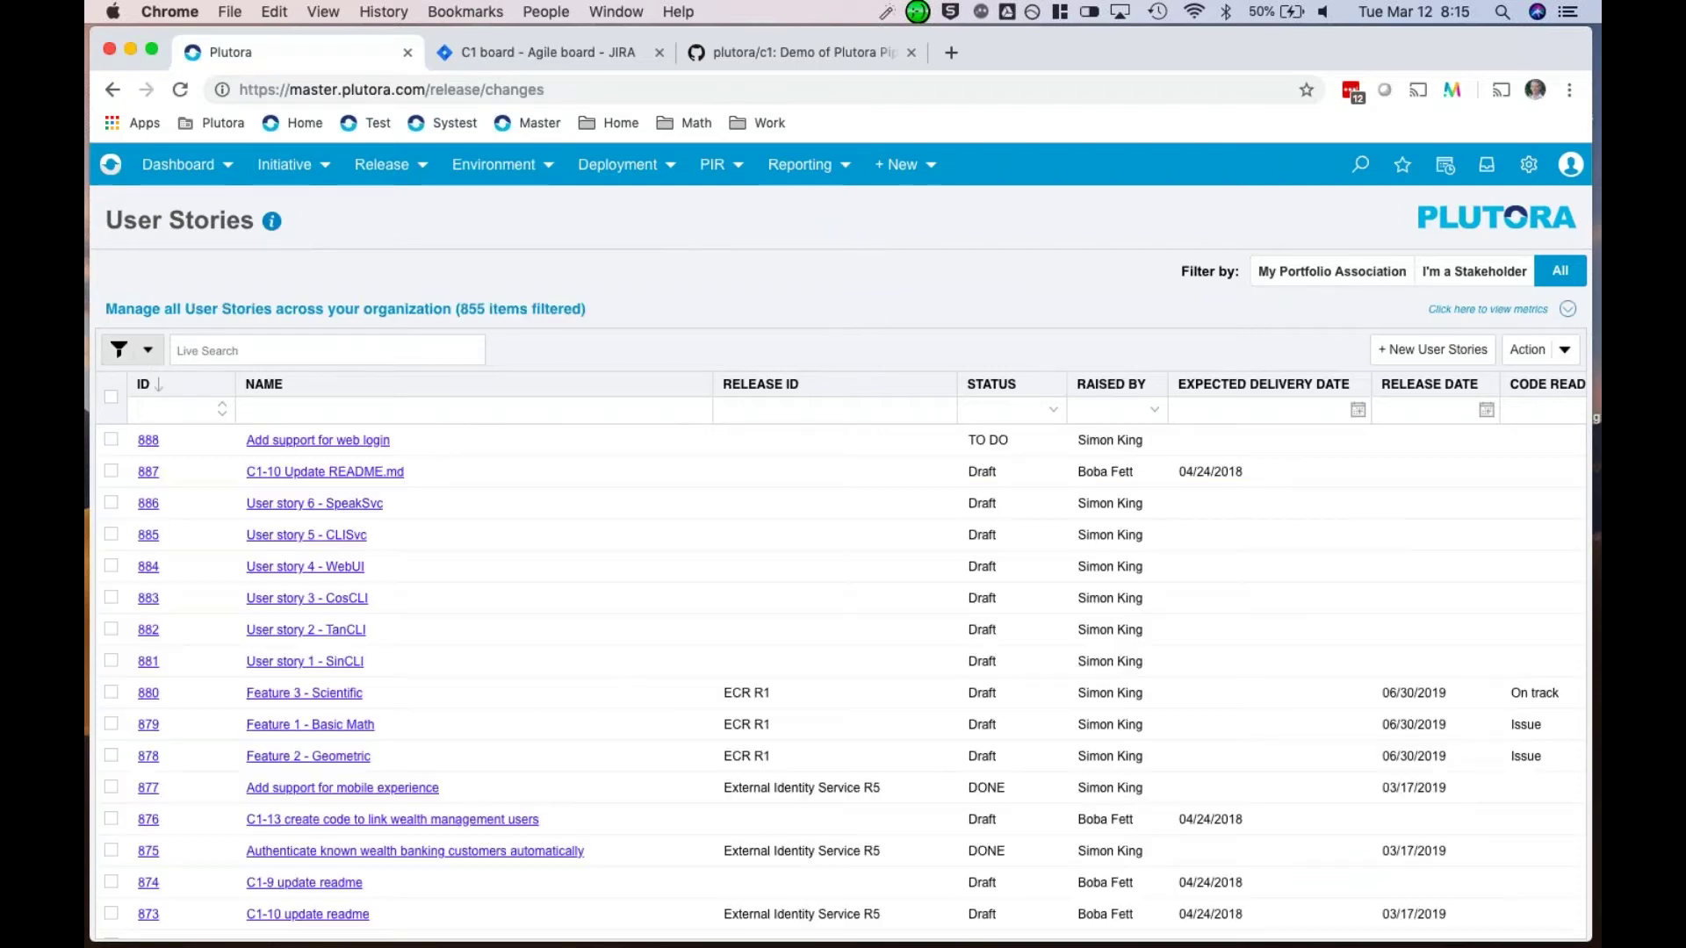
click(147, 349)
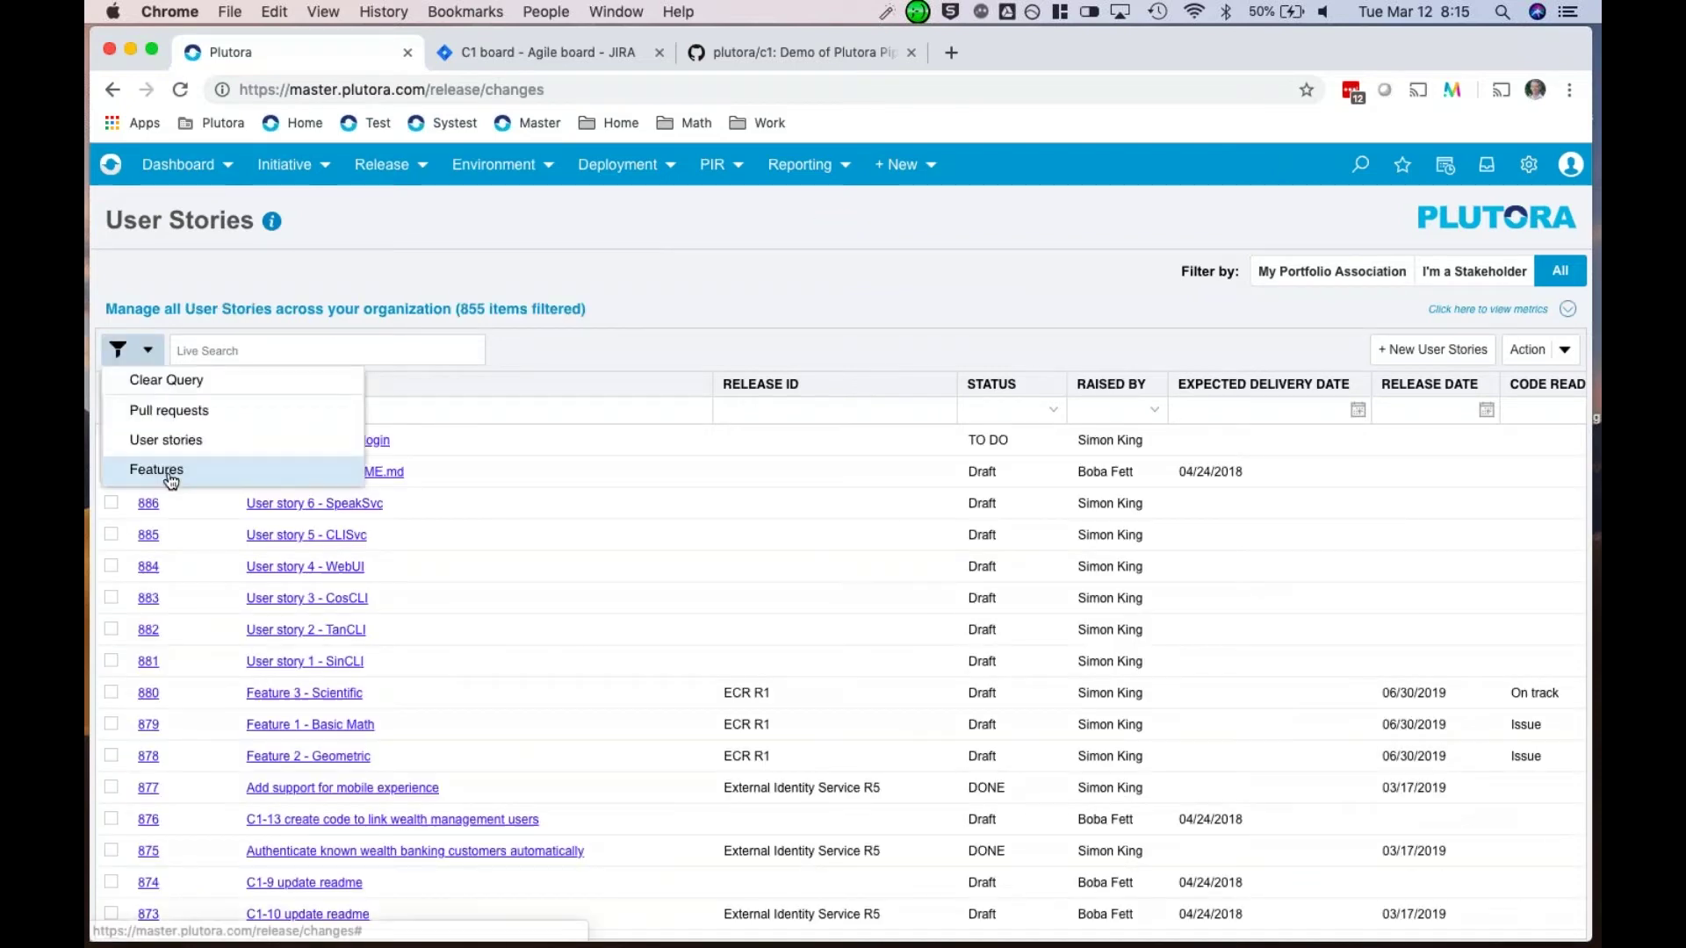
click(170, 476)
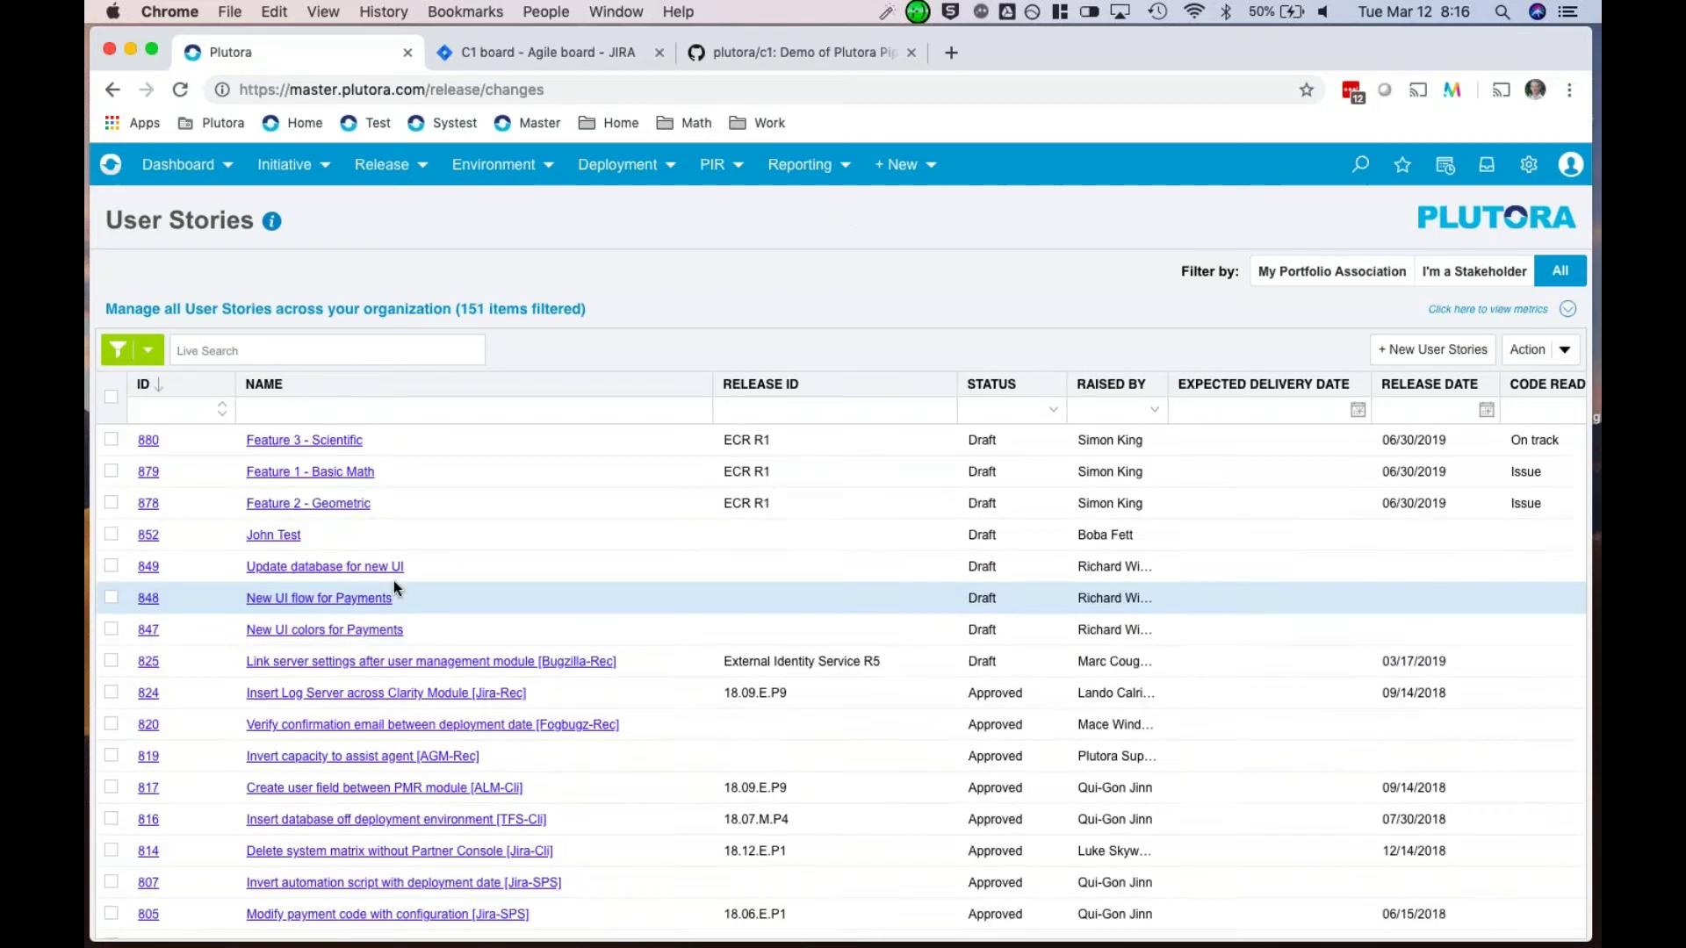
Step: Open feature 825, "Link server settings after user management module", review its type and linked user stories, and close it
scroll(377, 598, down, 1)
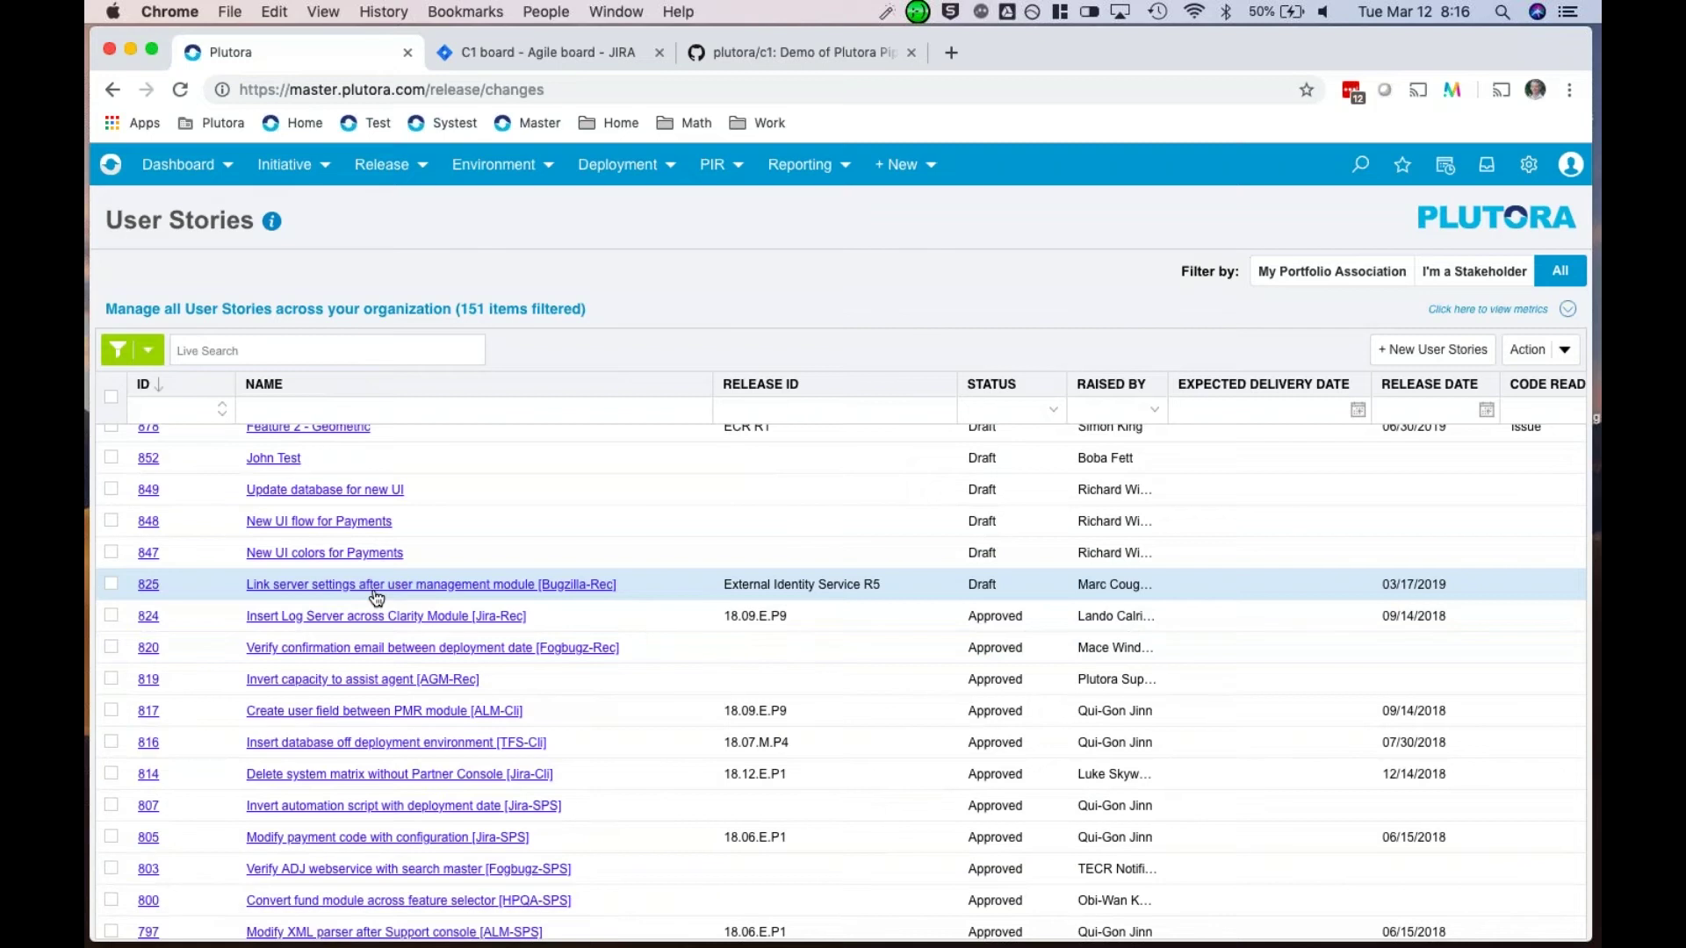
click(375, 593)
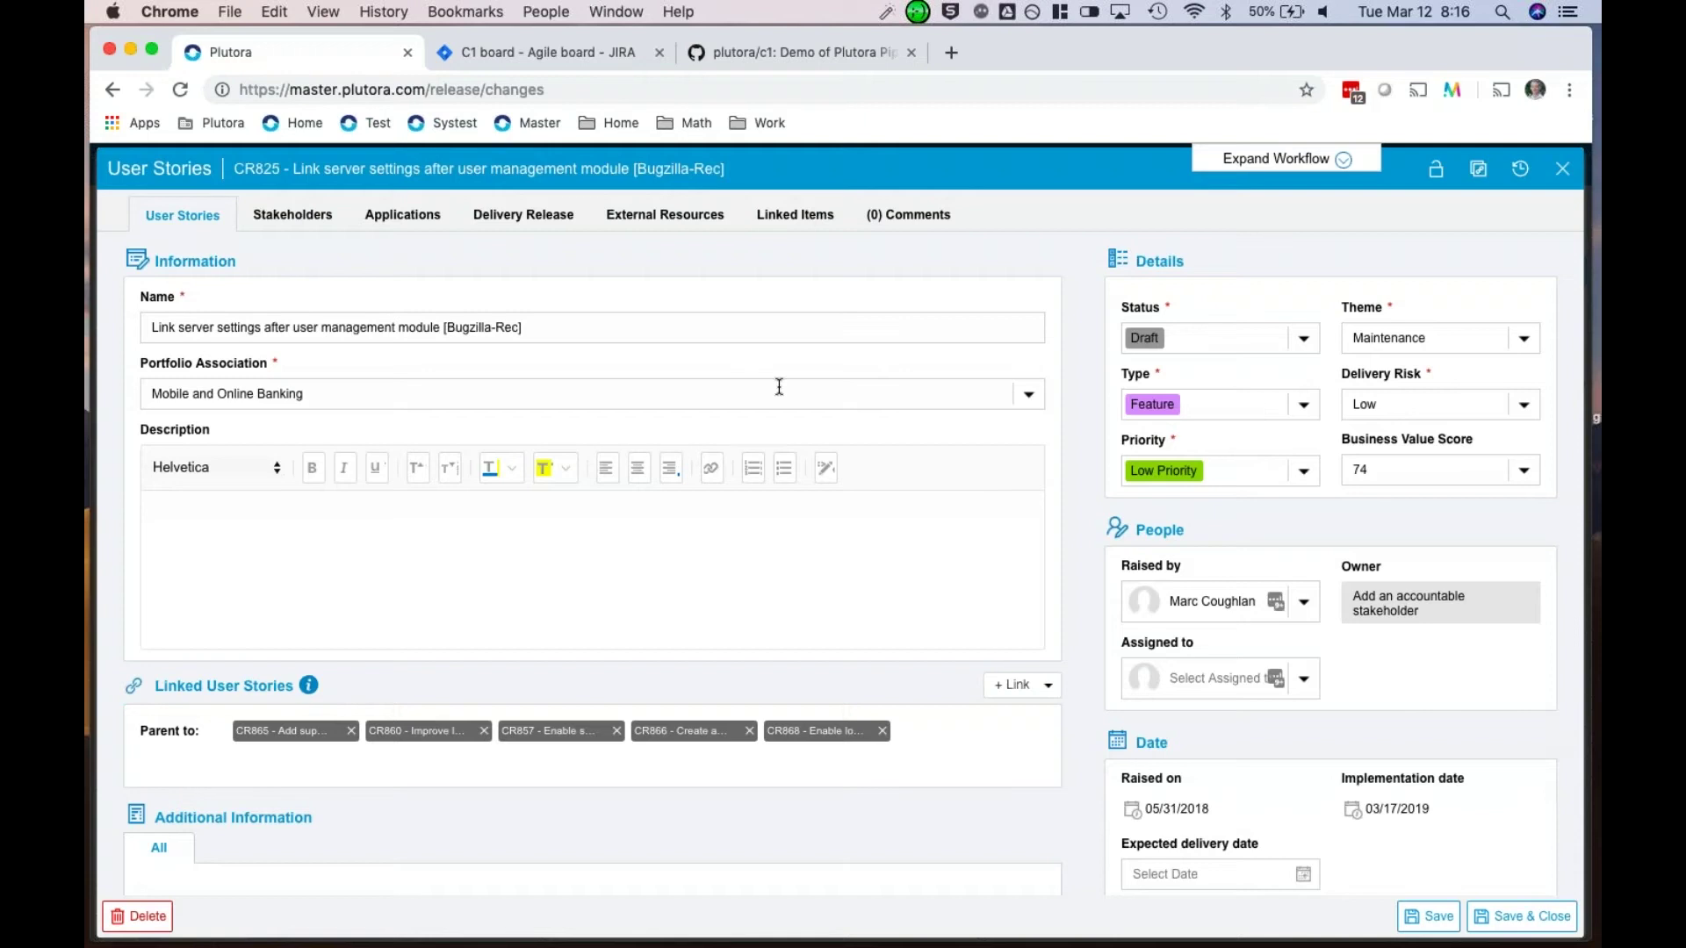
scroll(496, 606, down, 3)
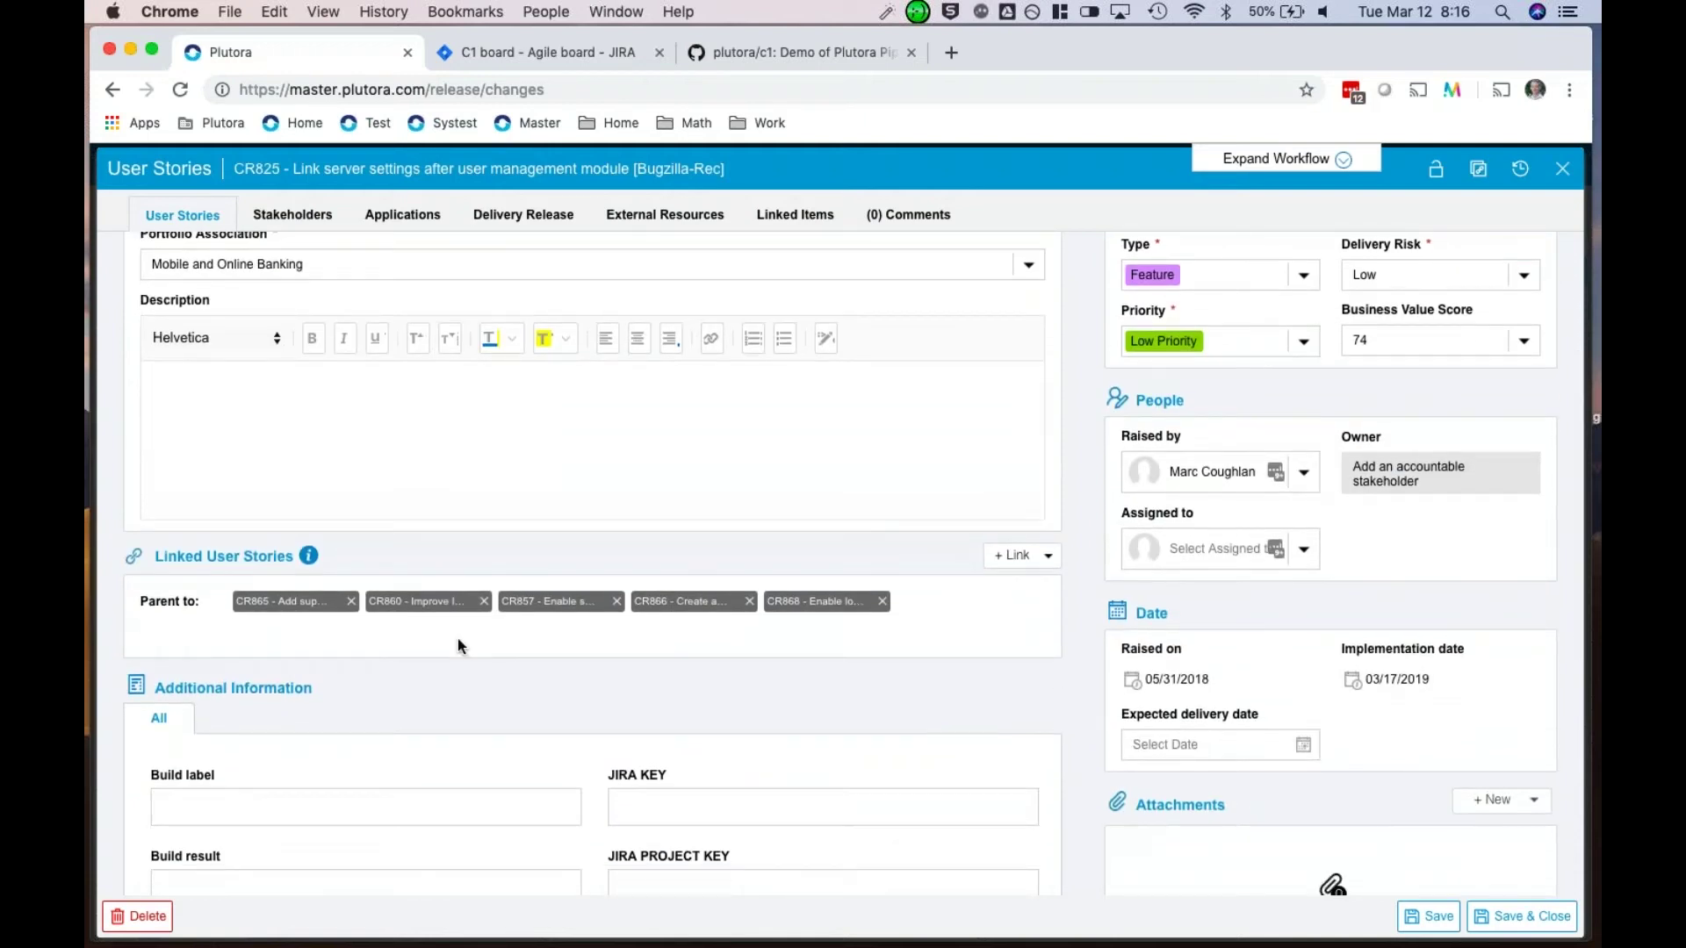
scroll(456, 639, left, 5)
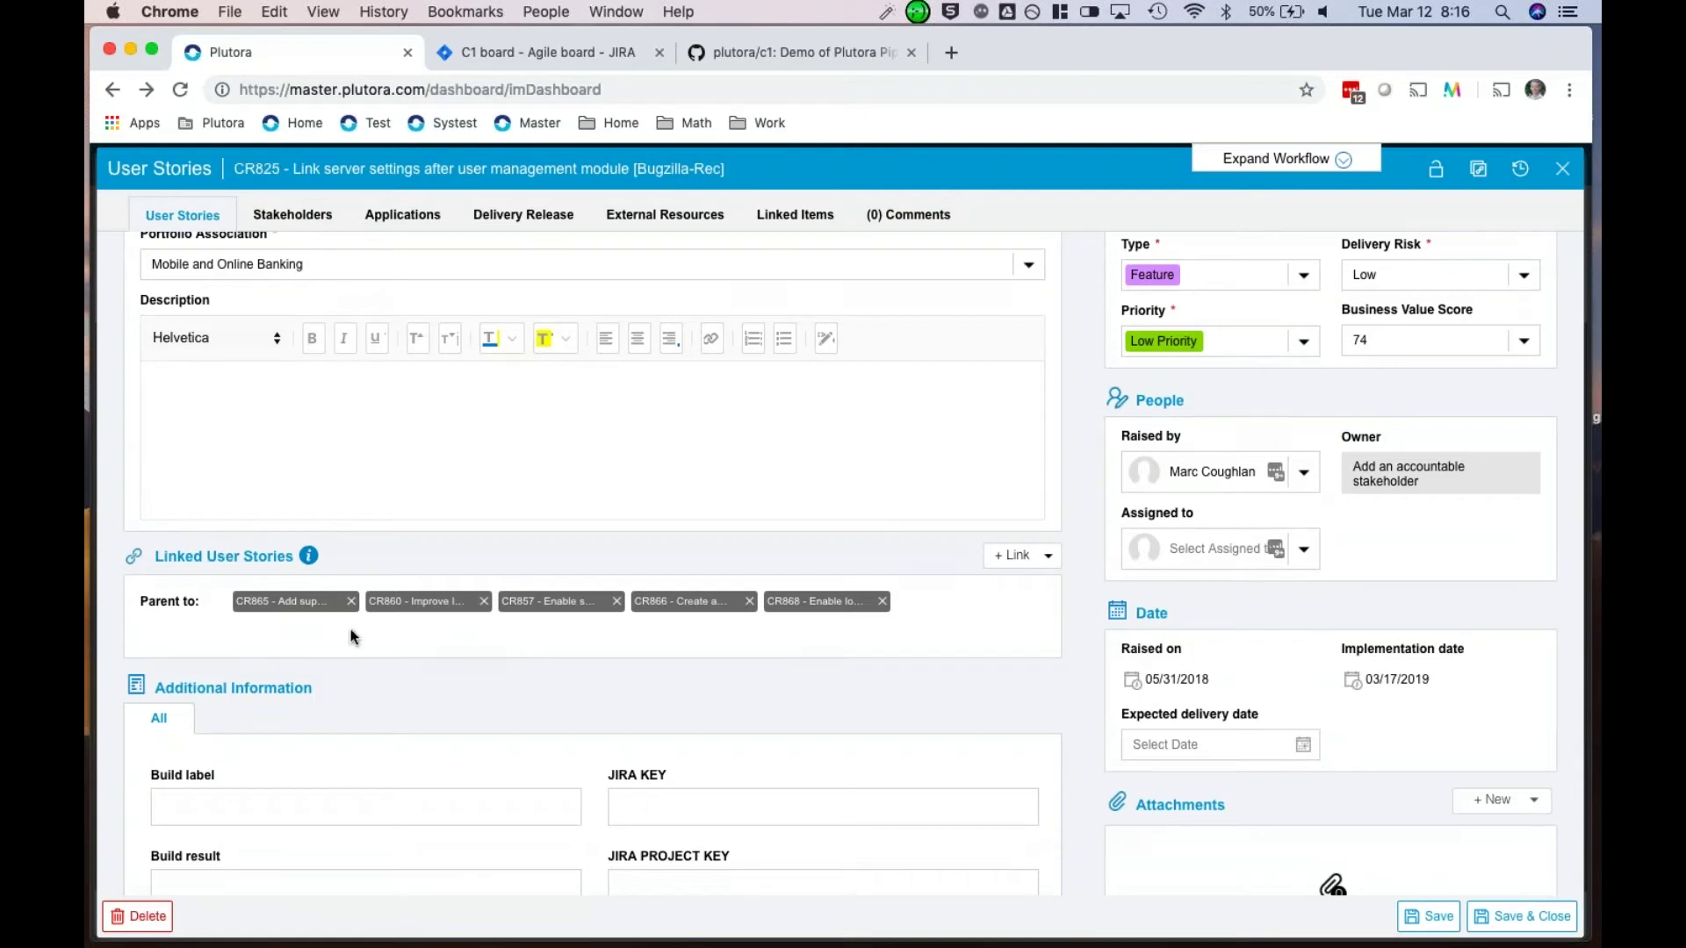
scroll(271, 488, up, 2)
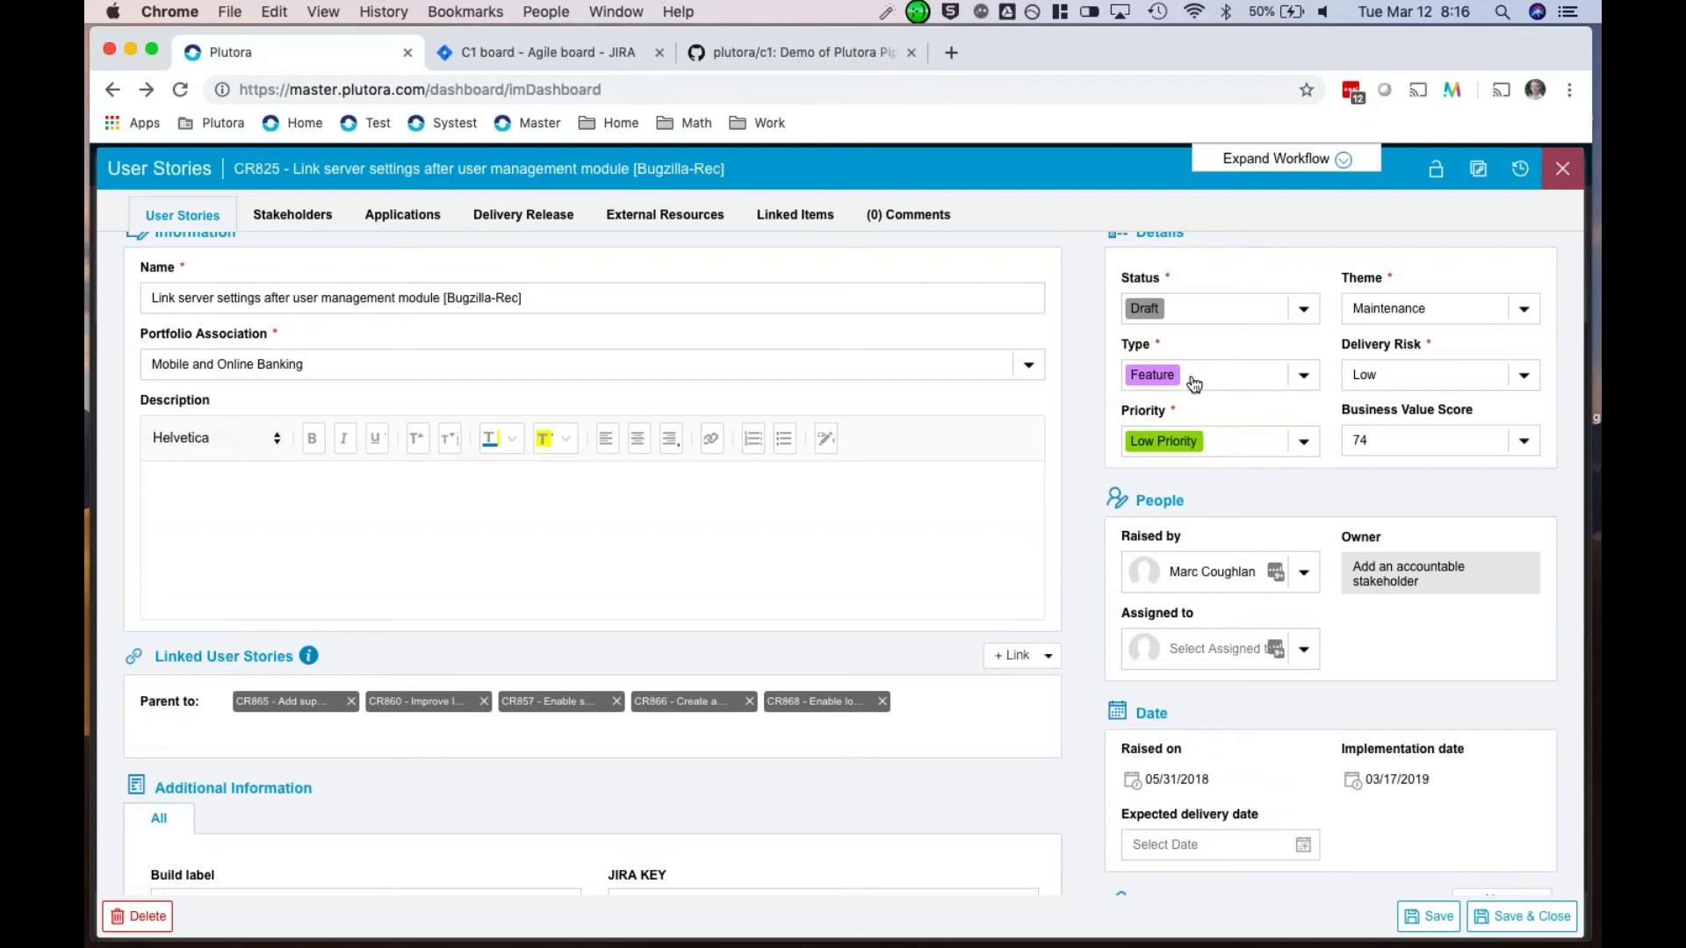
click(1560, 172)
click(481, 178)
click(405, 166)
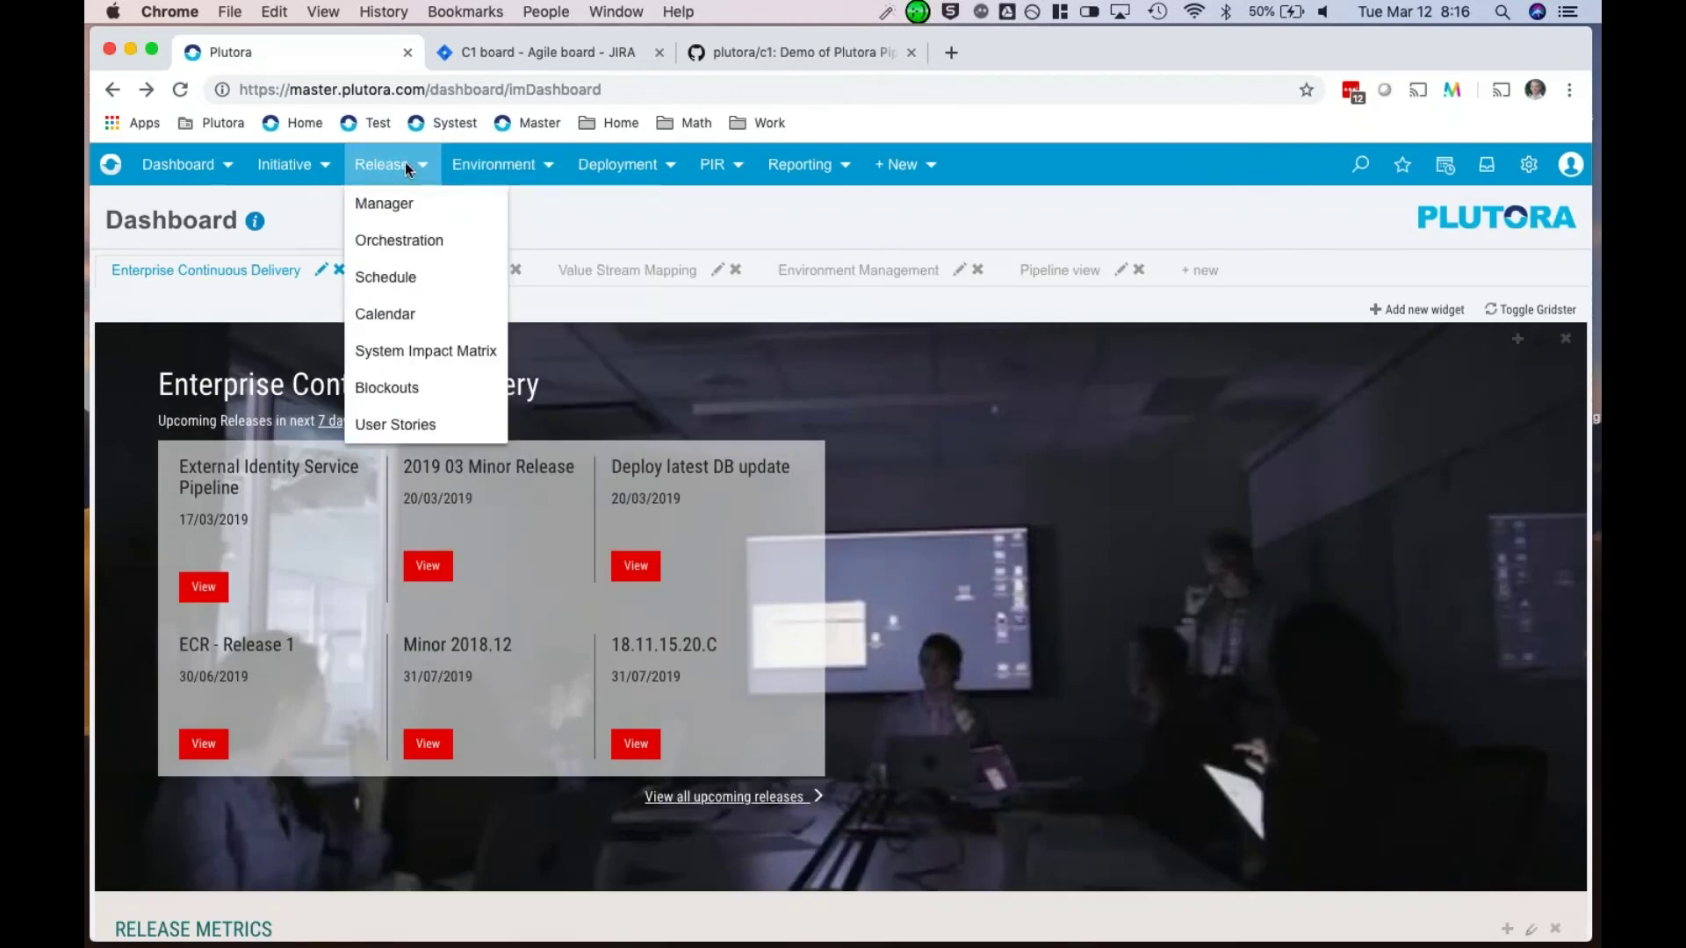
click(407, 162)
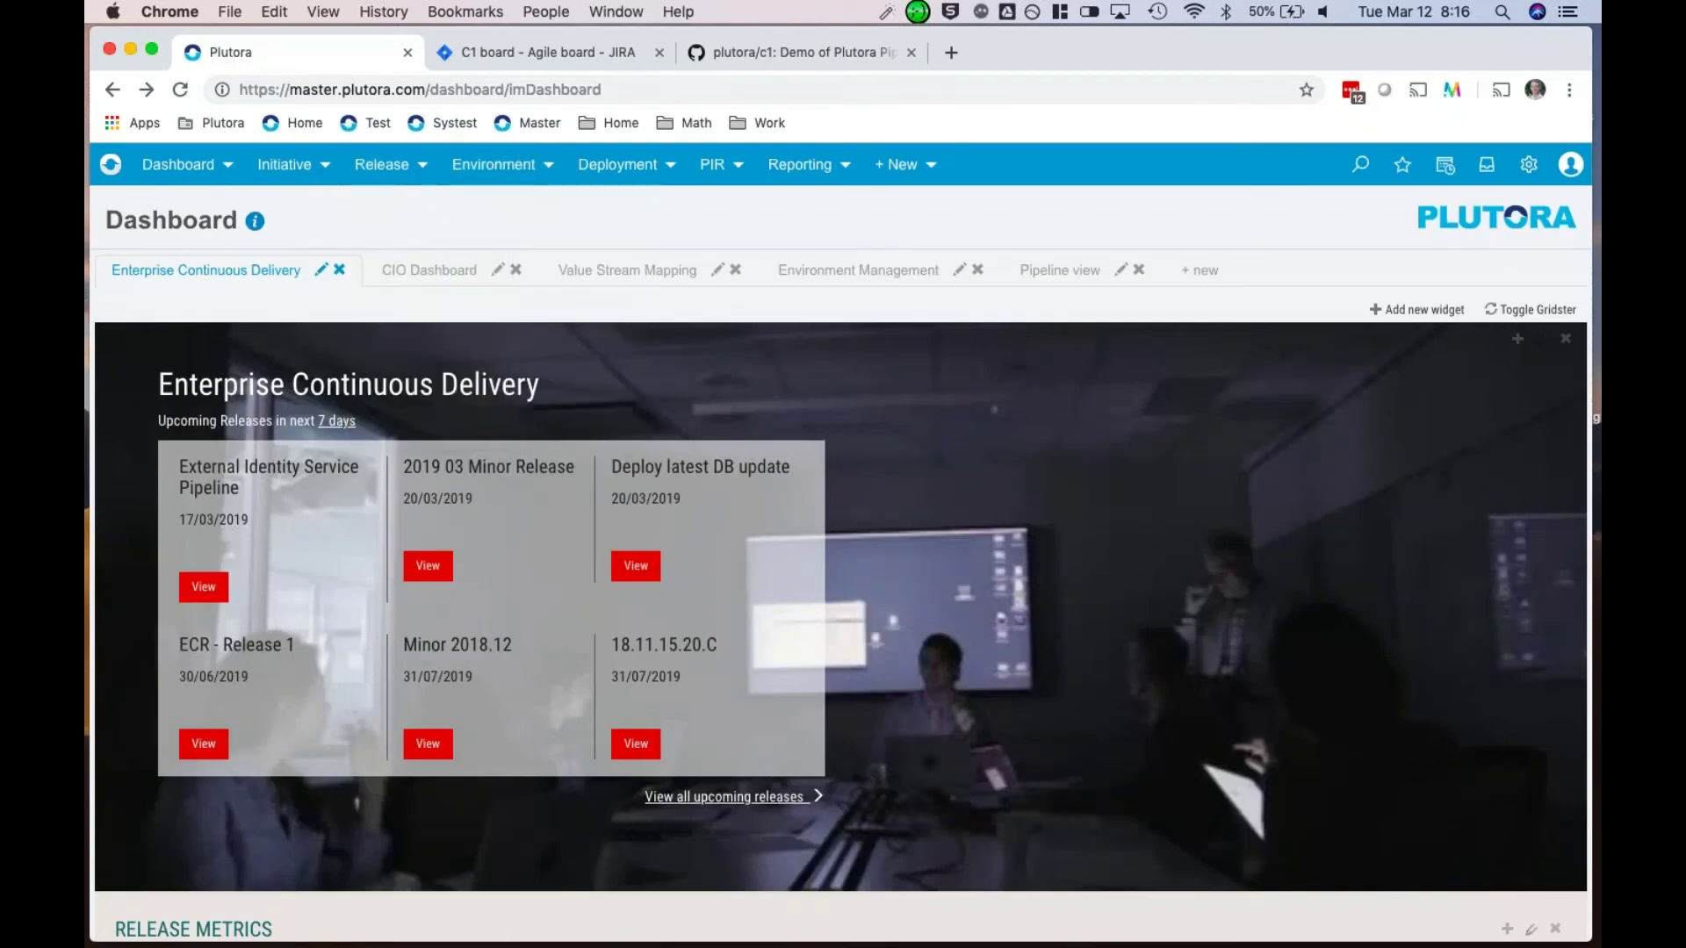
Step: Switch to the C1 board in JIRA and create the To Do issue "Add support for voice authentication"
click(530, 51)
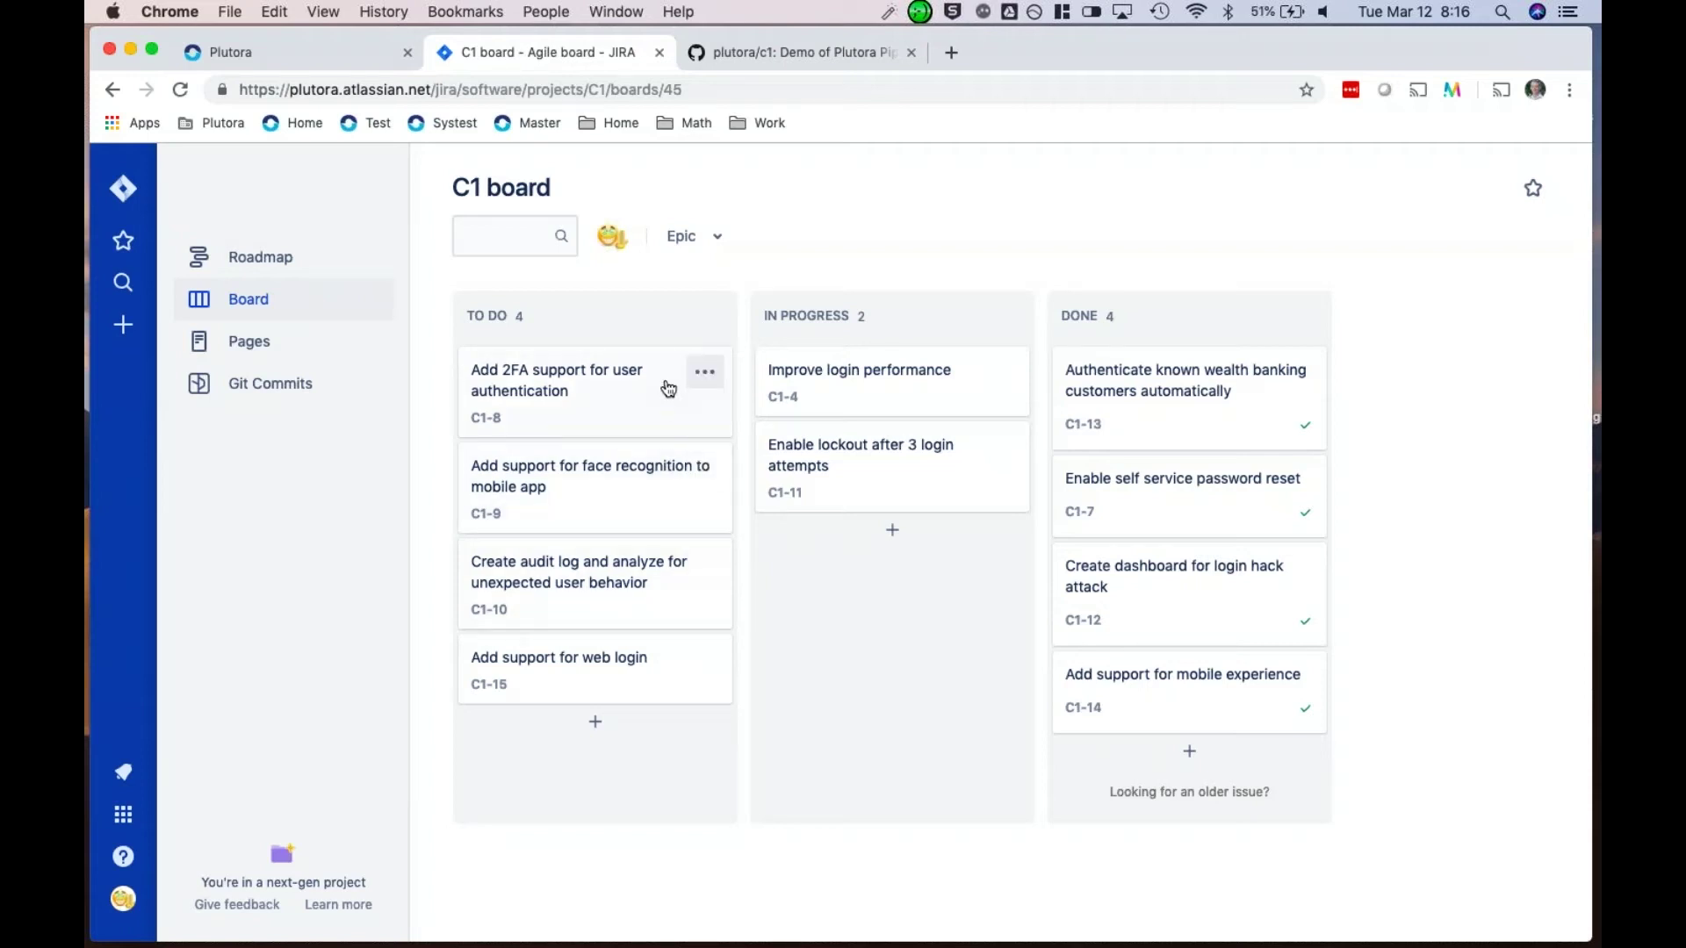
click(598, 724)
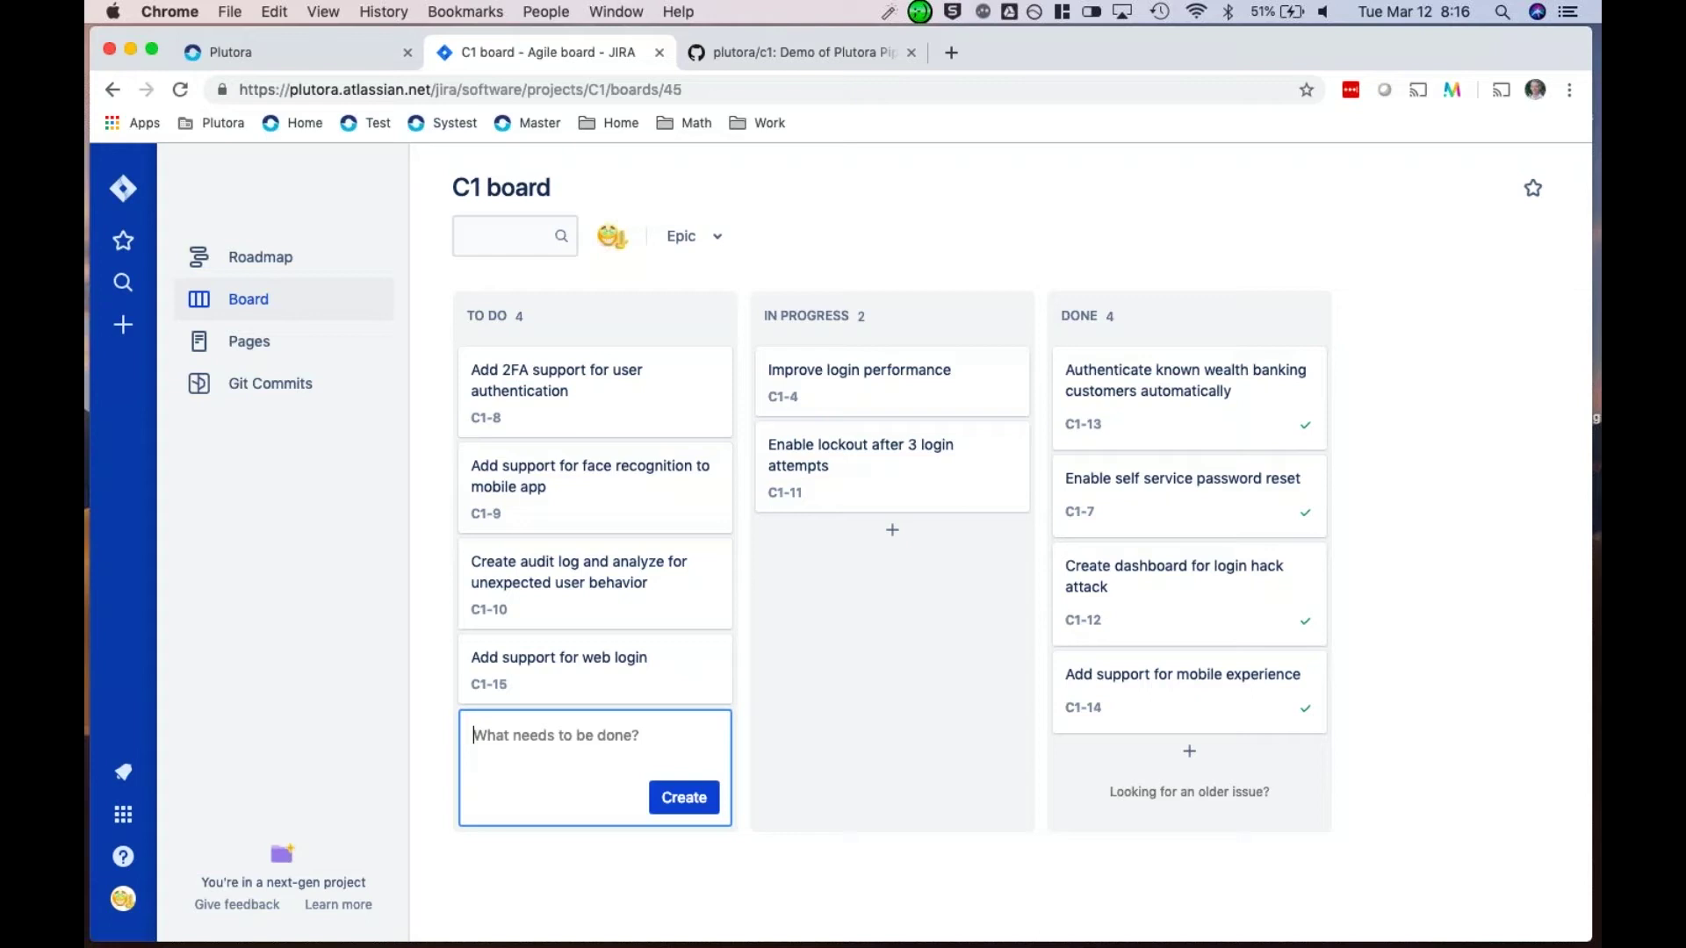
text(Add sup)
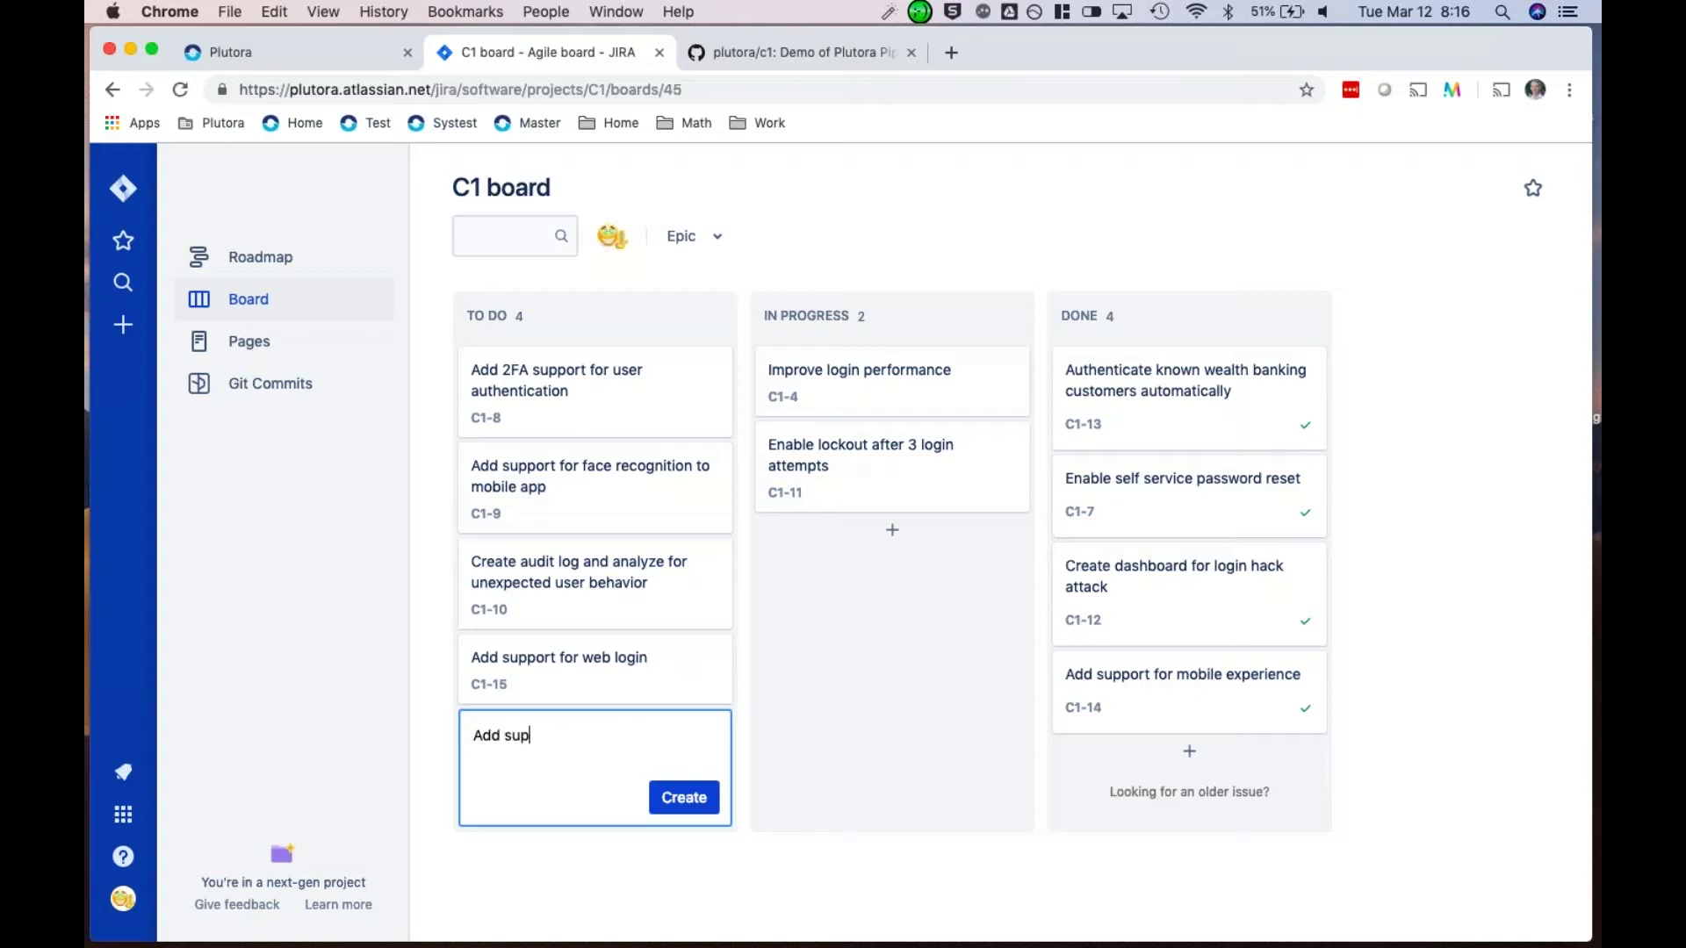
text(port for voice authent)
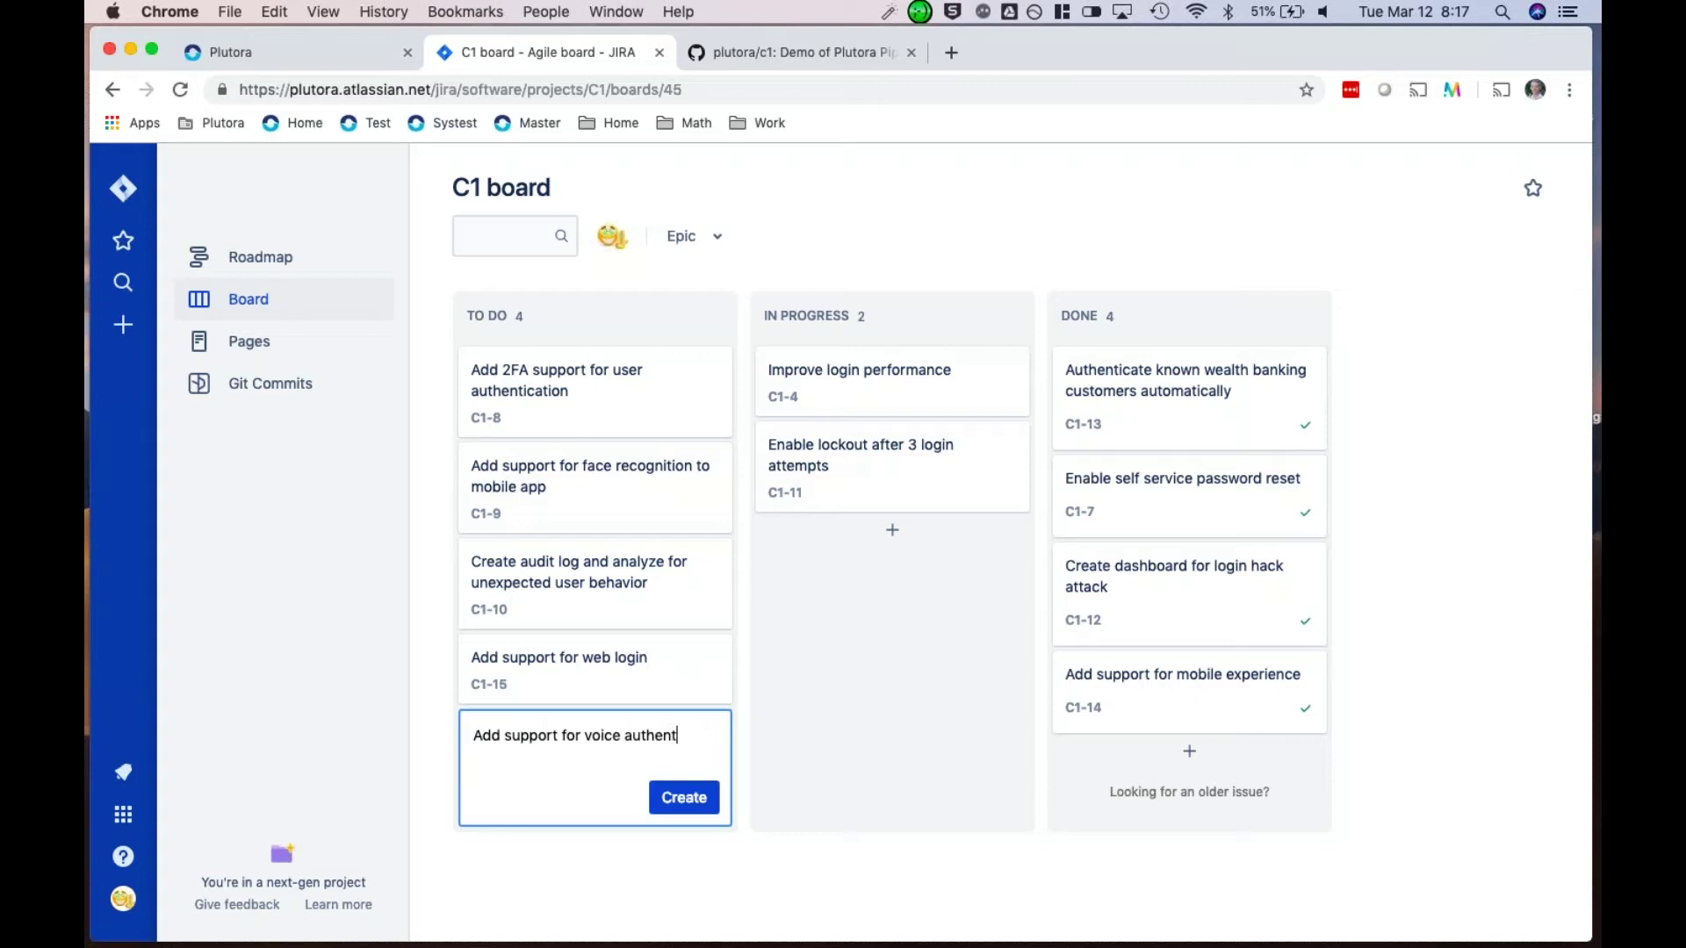
text(ication)
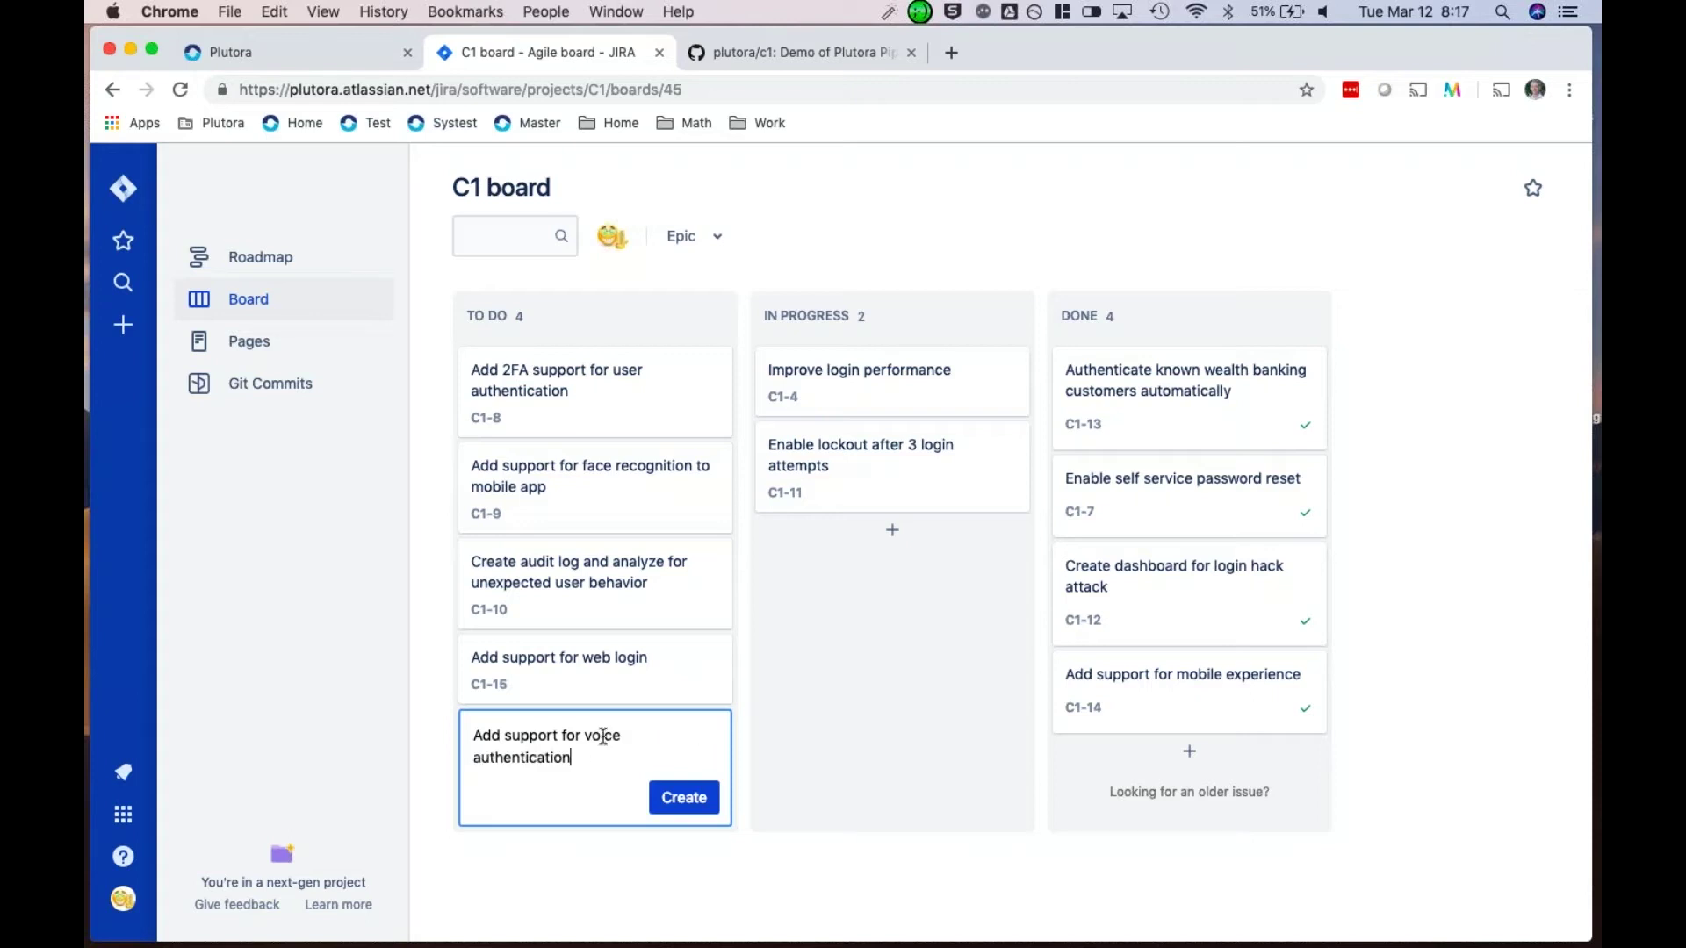
click(686, 801)
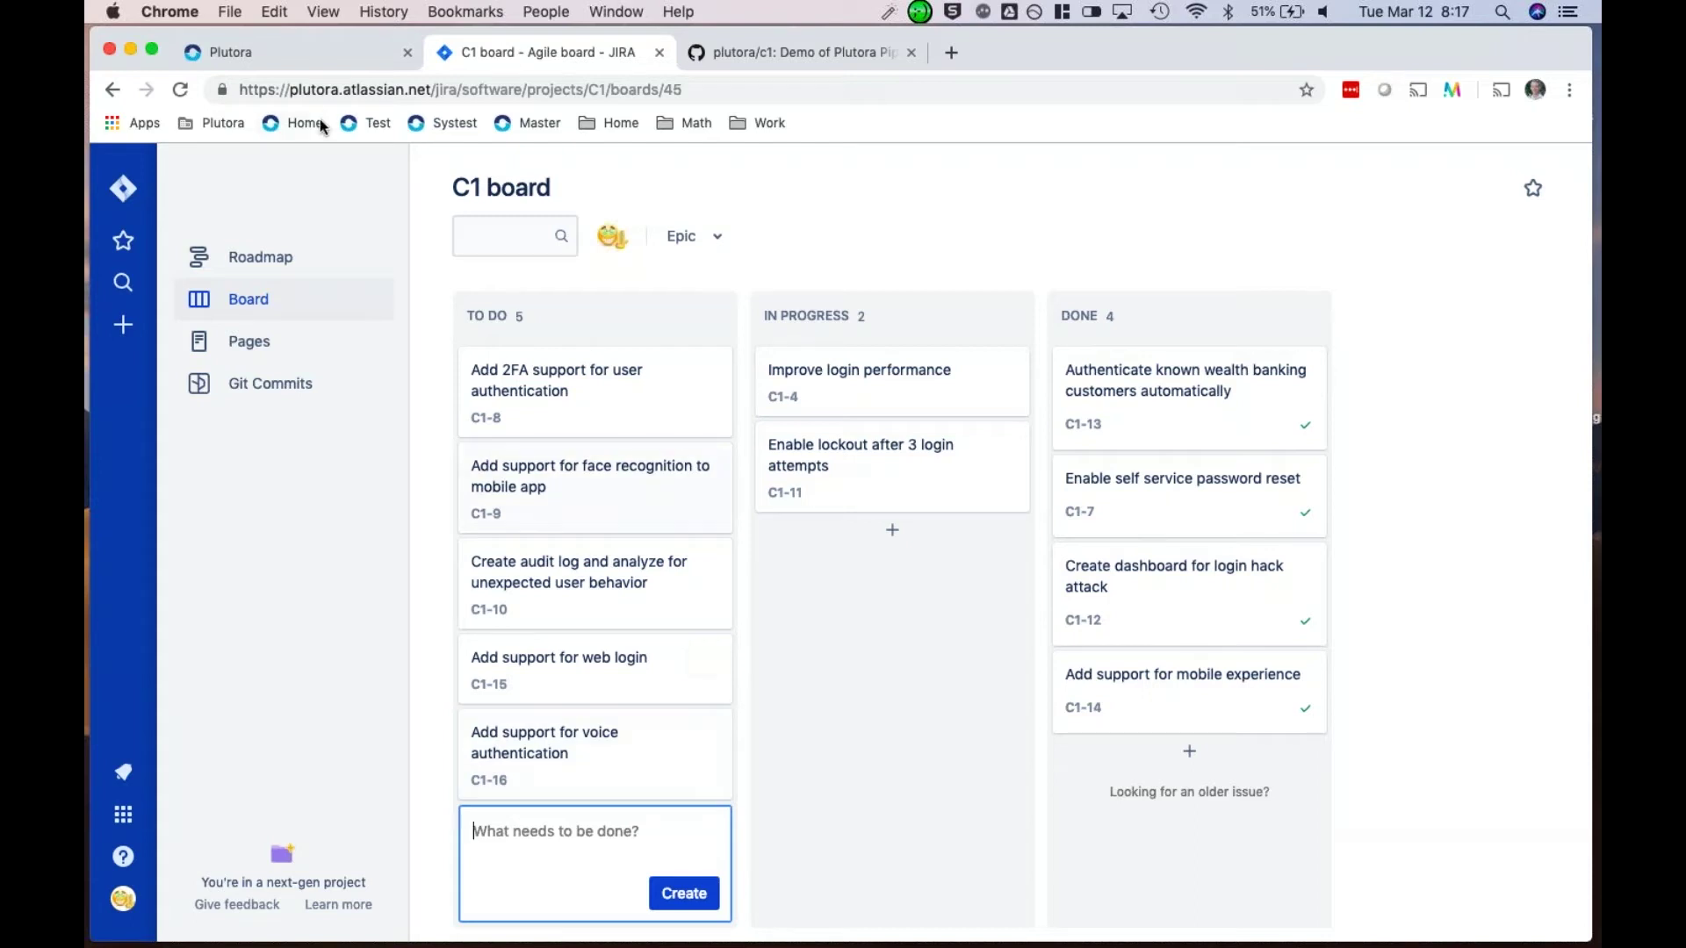
Step: Switch back to Plutora and filter the release User Stories list with the saved User stories query
click(367, 60)
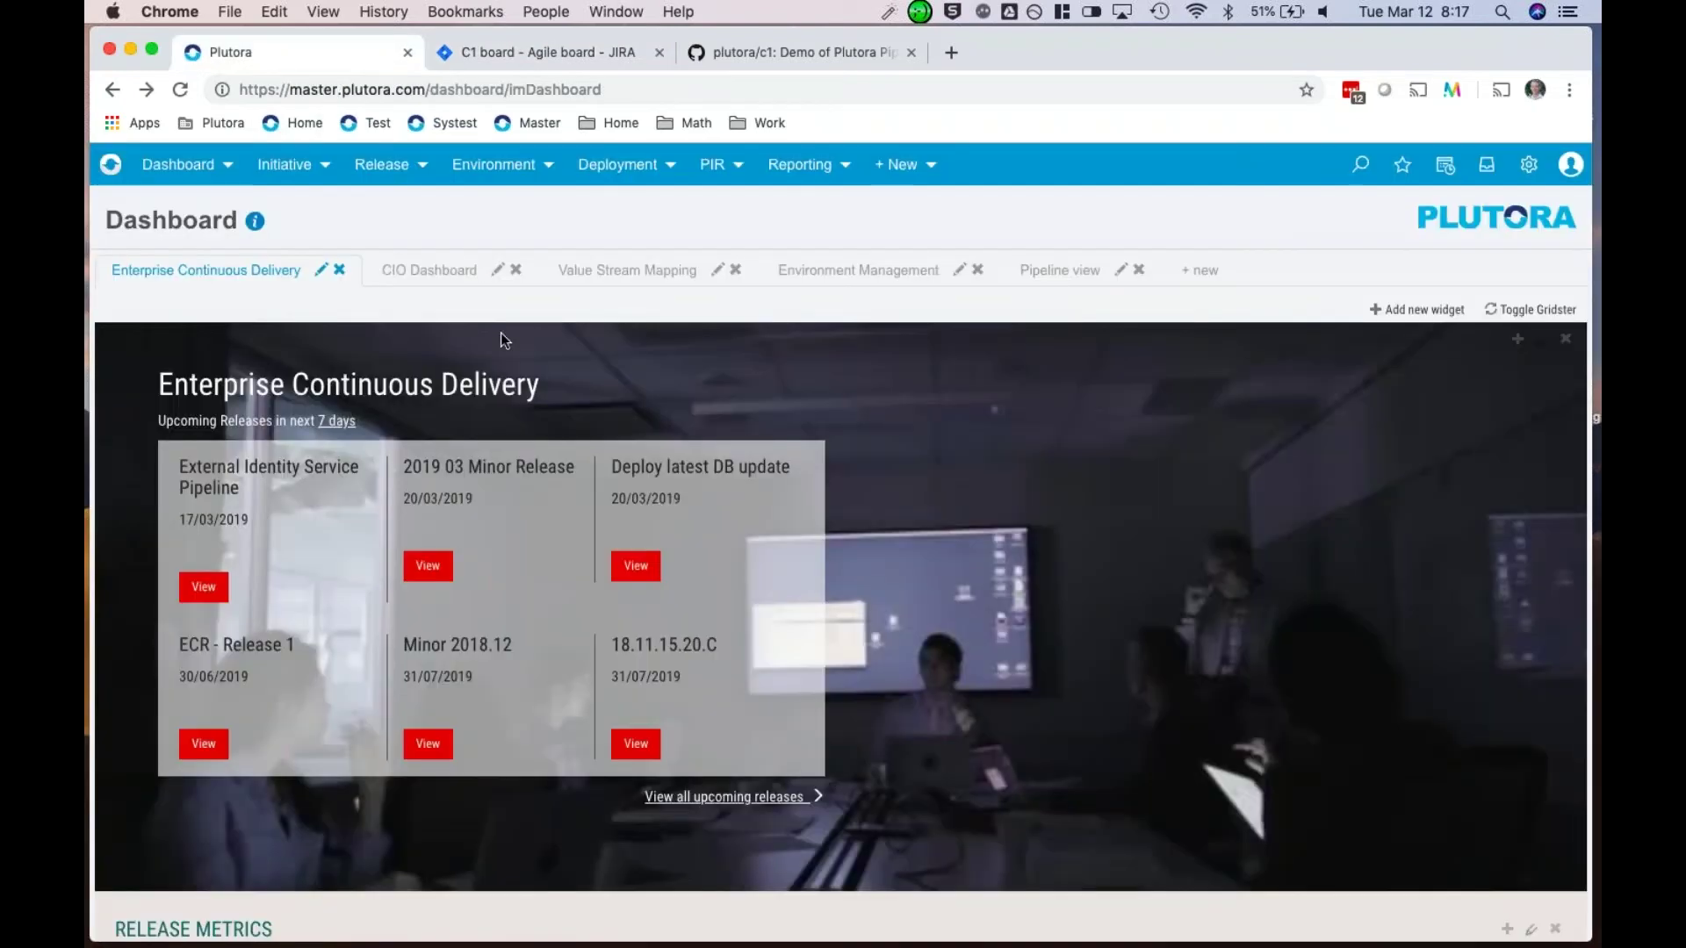
mouse_move(386, 164)
click(400, 429)
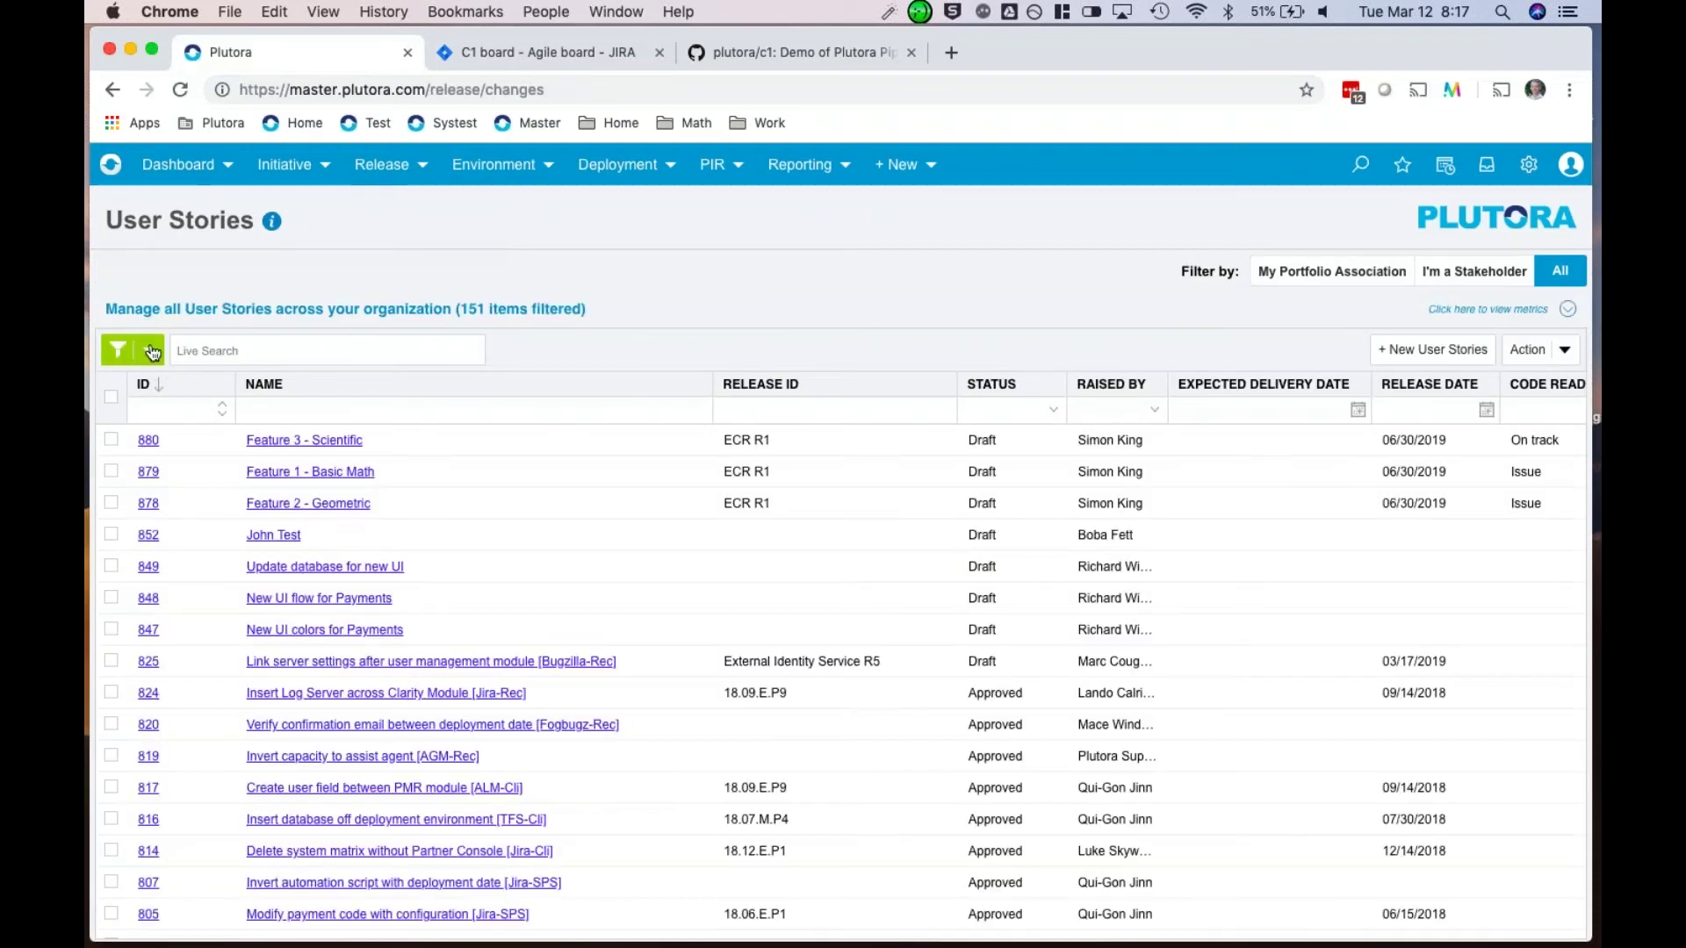
click(151, 351)
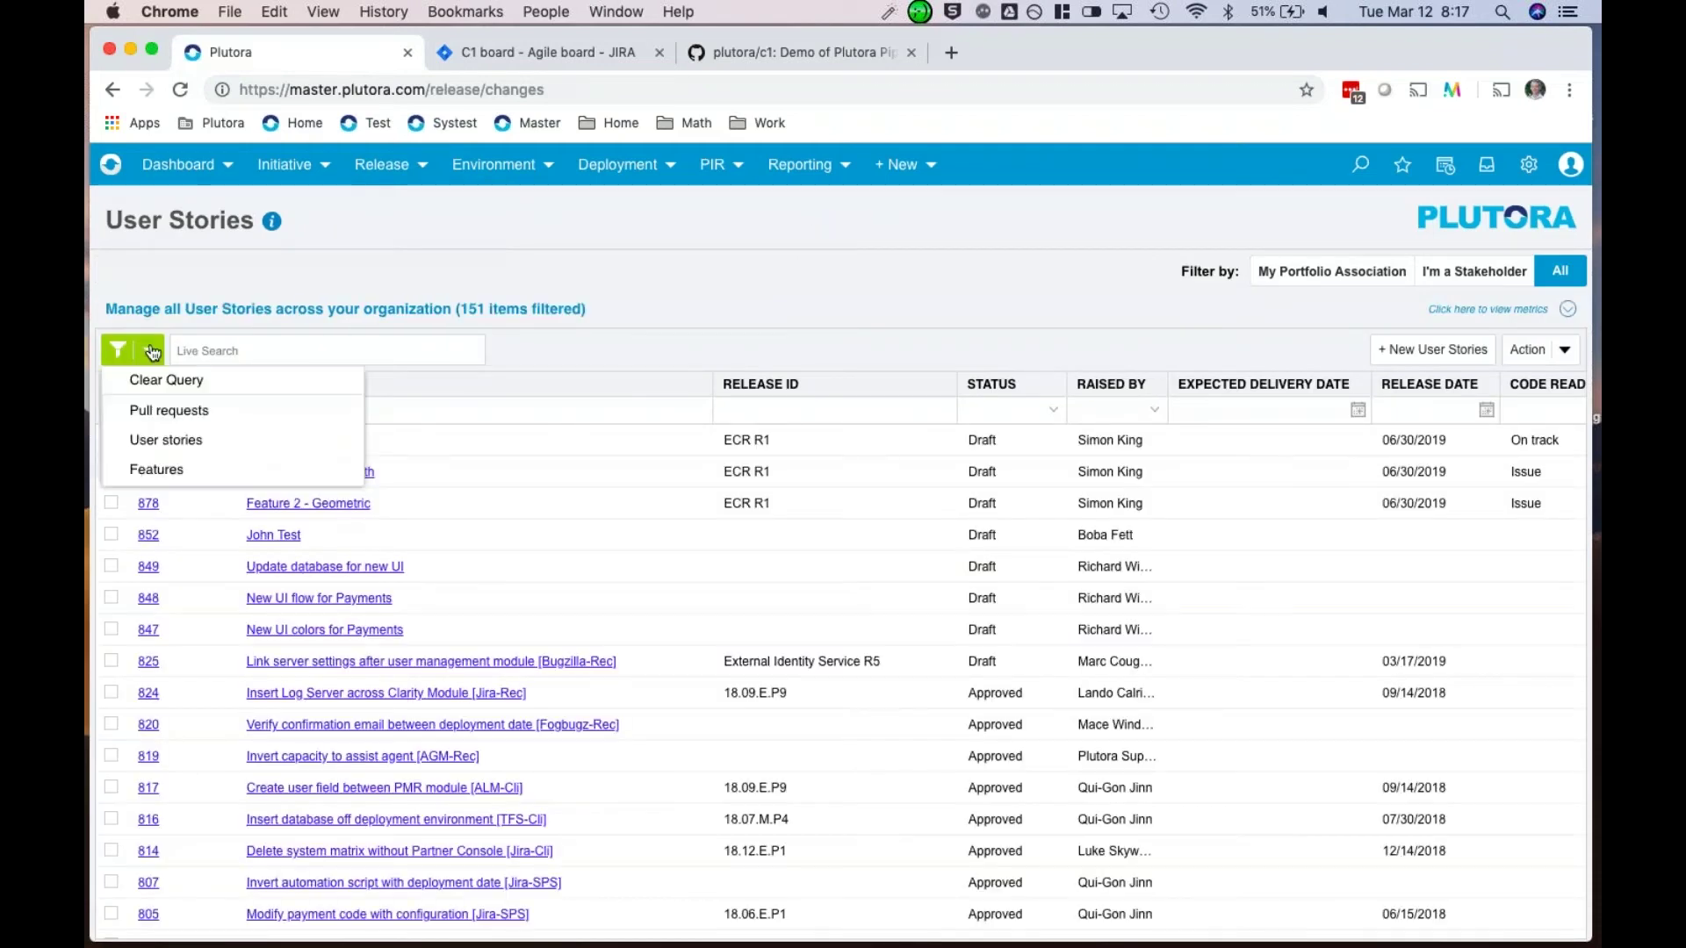
click(171, 442)
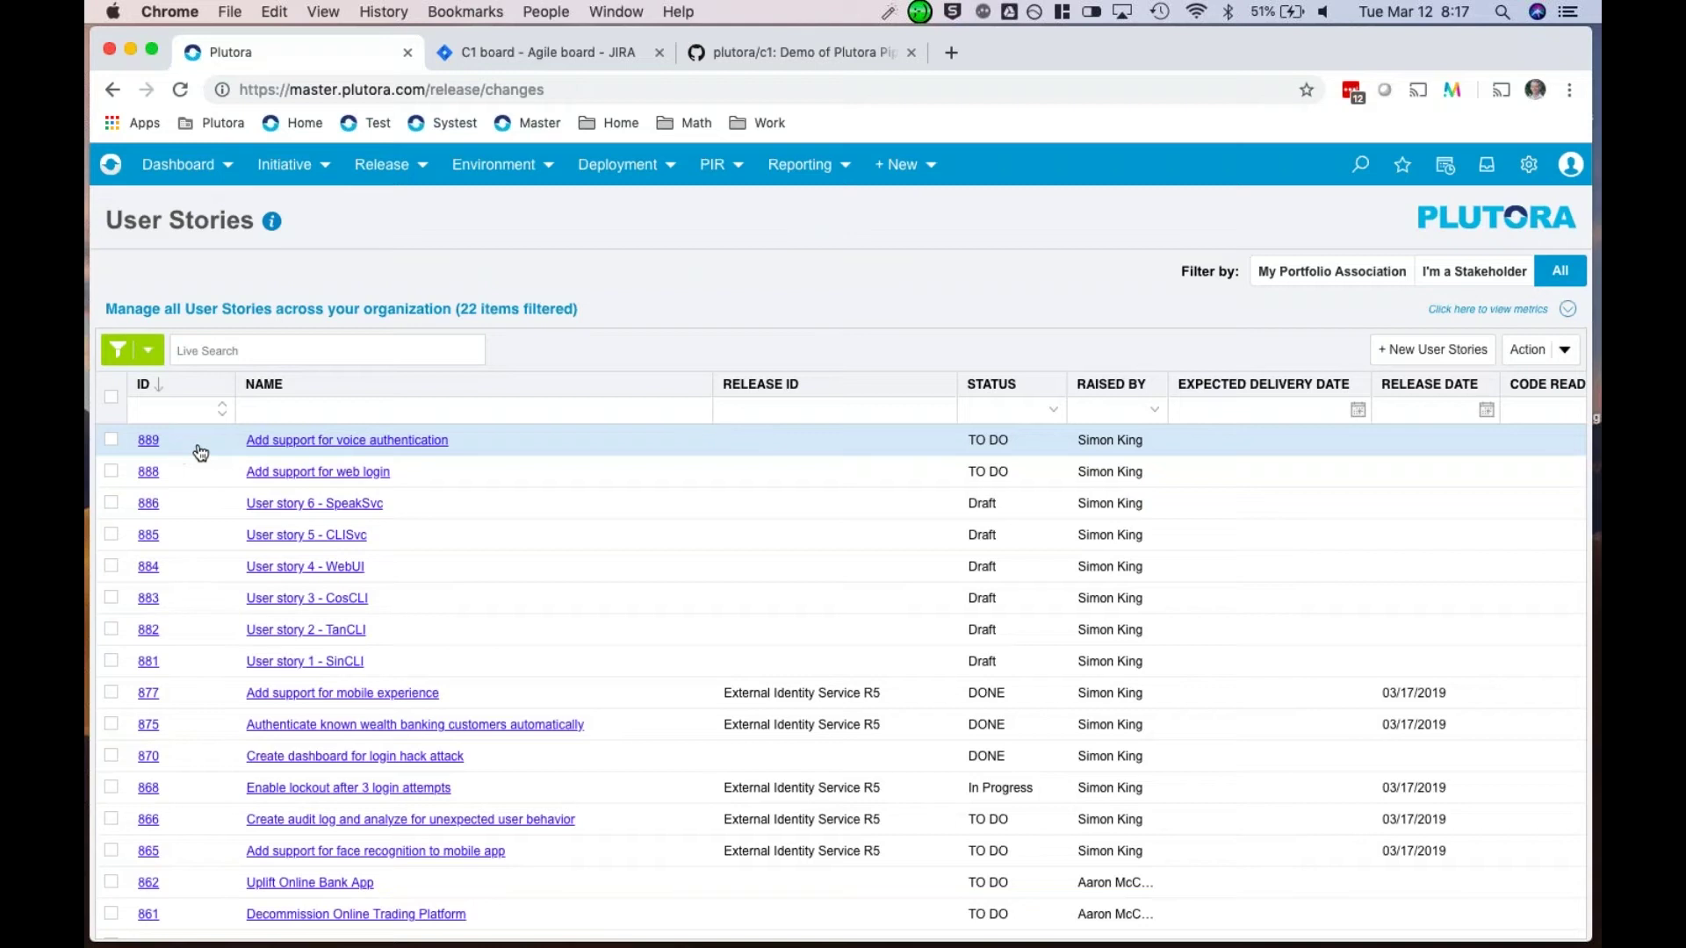
Step: Open the "Add support for voice authentication" user story, check its details and JIRA ID, and close it
click(411, 443)
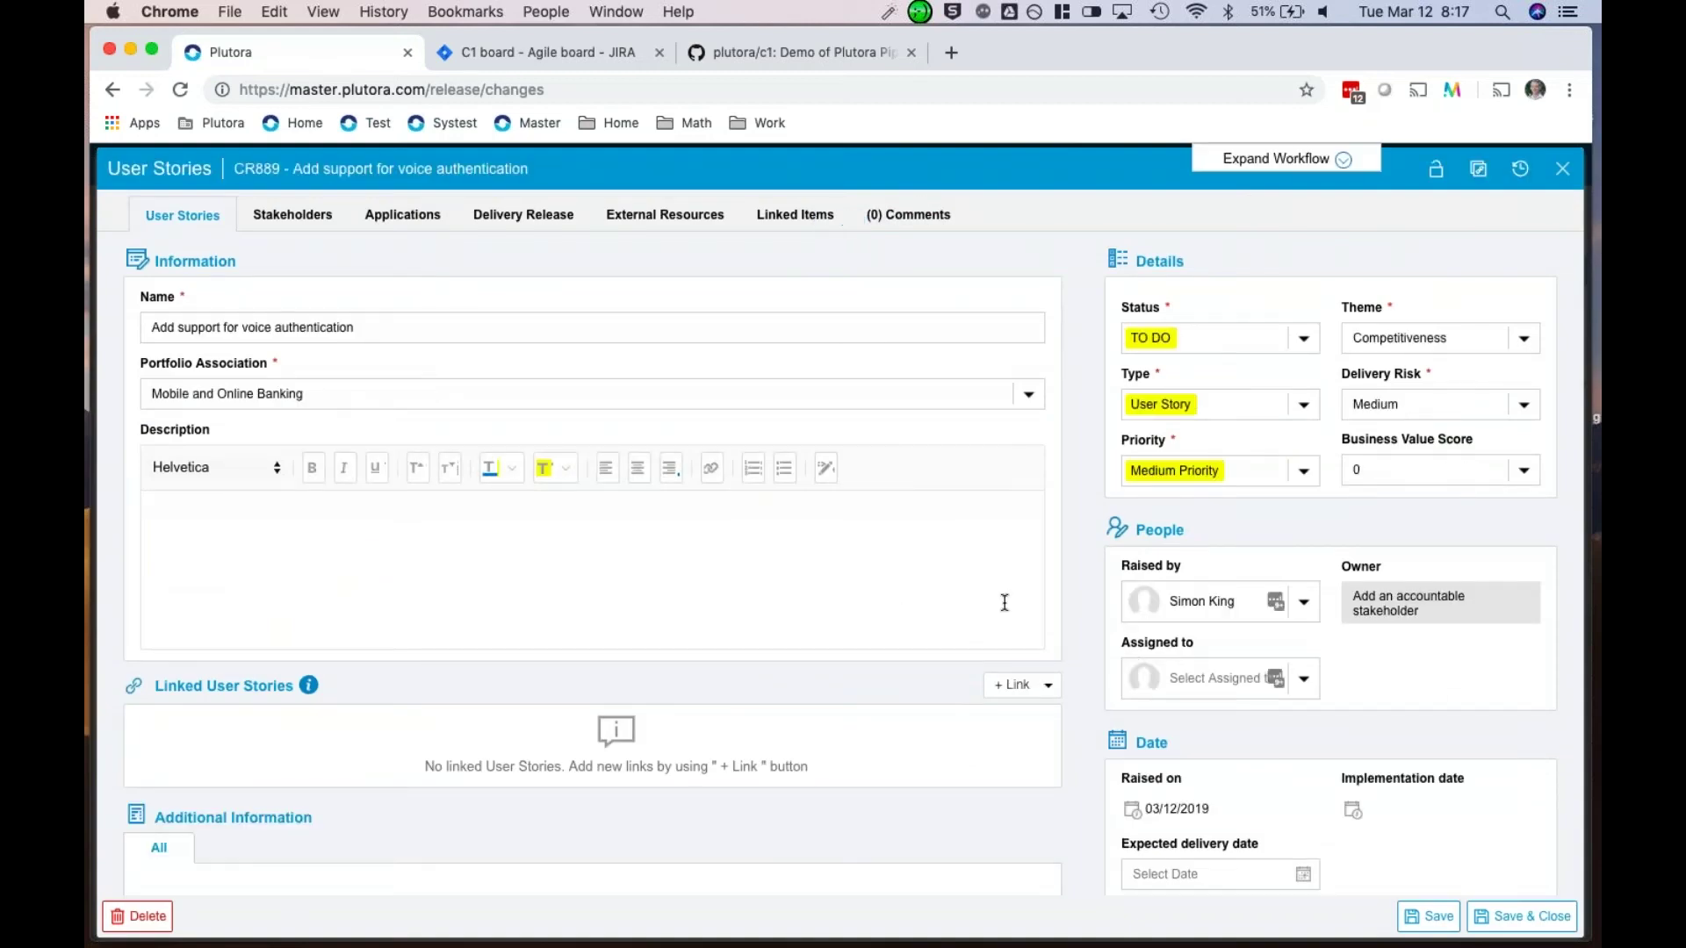
scroll(1010, 607, down, 7)
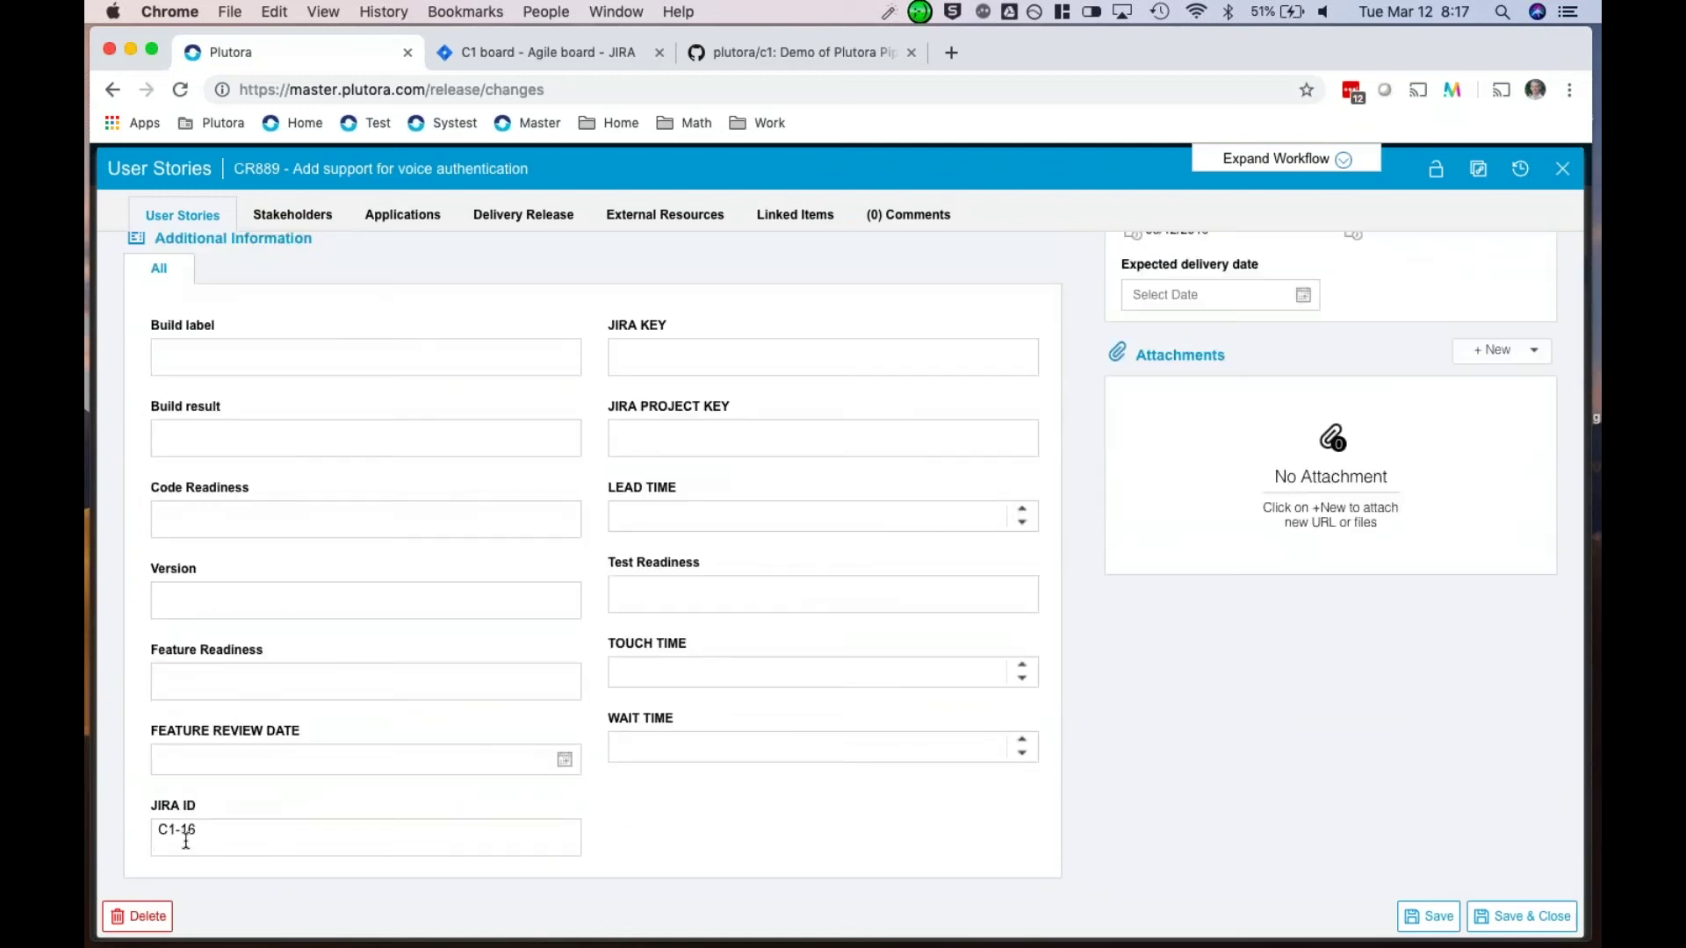
scroll(220, 422, up, 2)
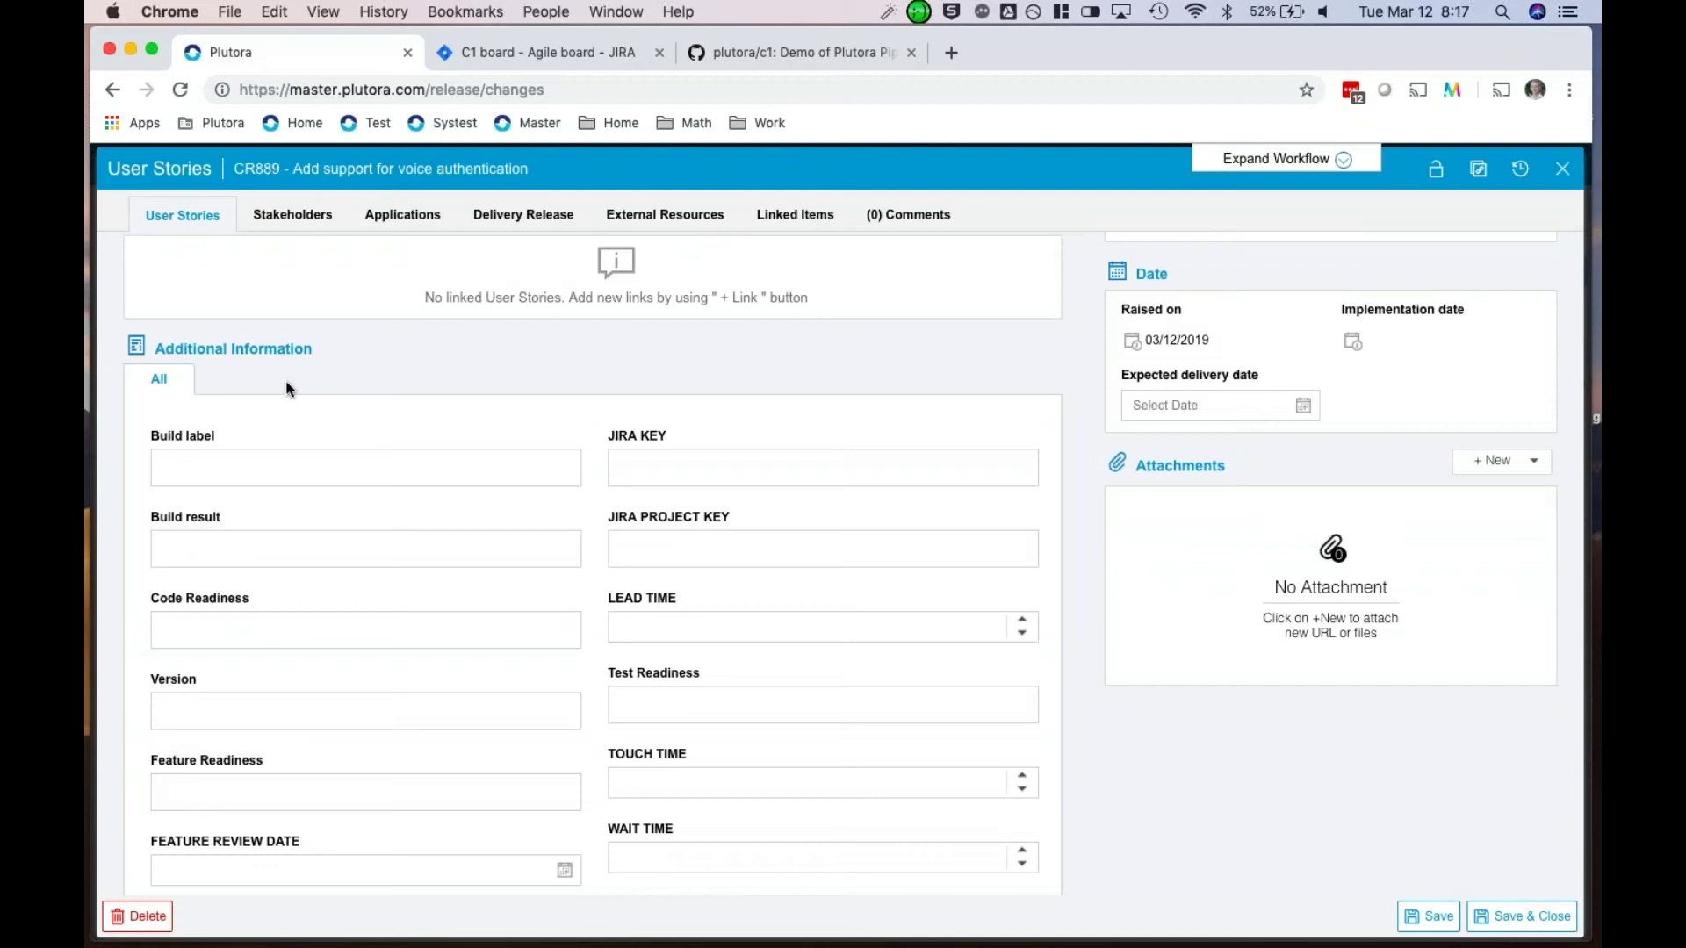
scroll(287, 388, down, 2)
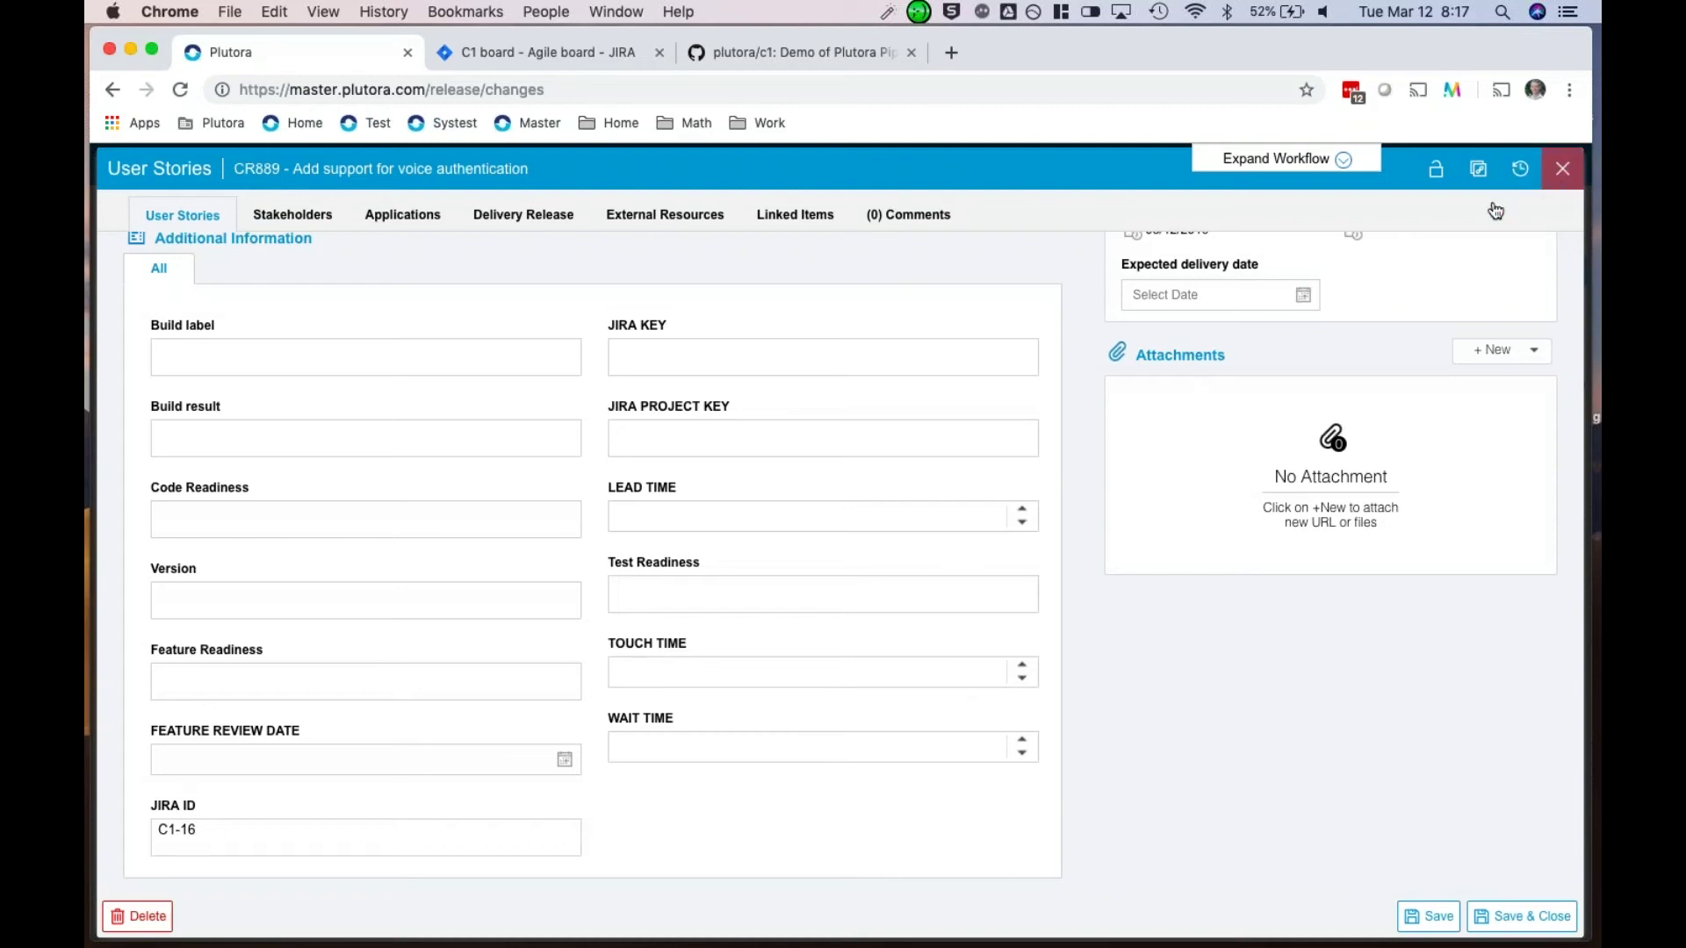
key(Escape)
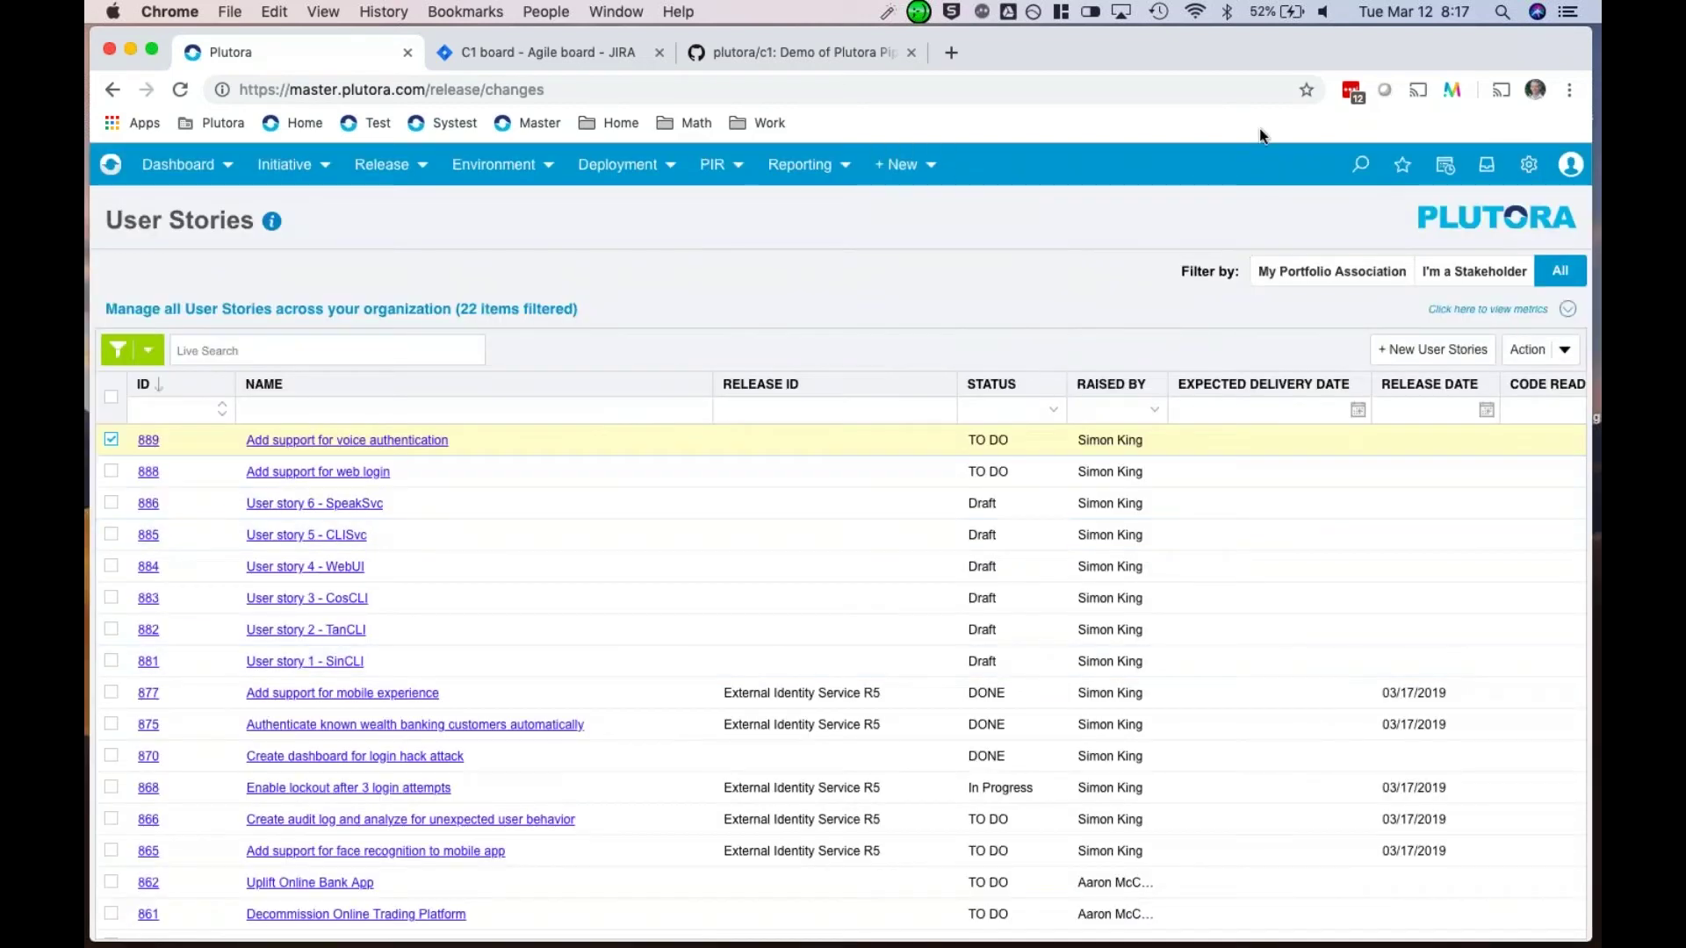
Step: Open the JIRA Integration settings in Plutora's customization area
mouse_move(1528, 165)
click(1492, 278)
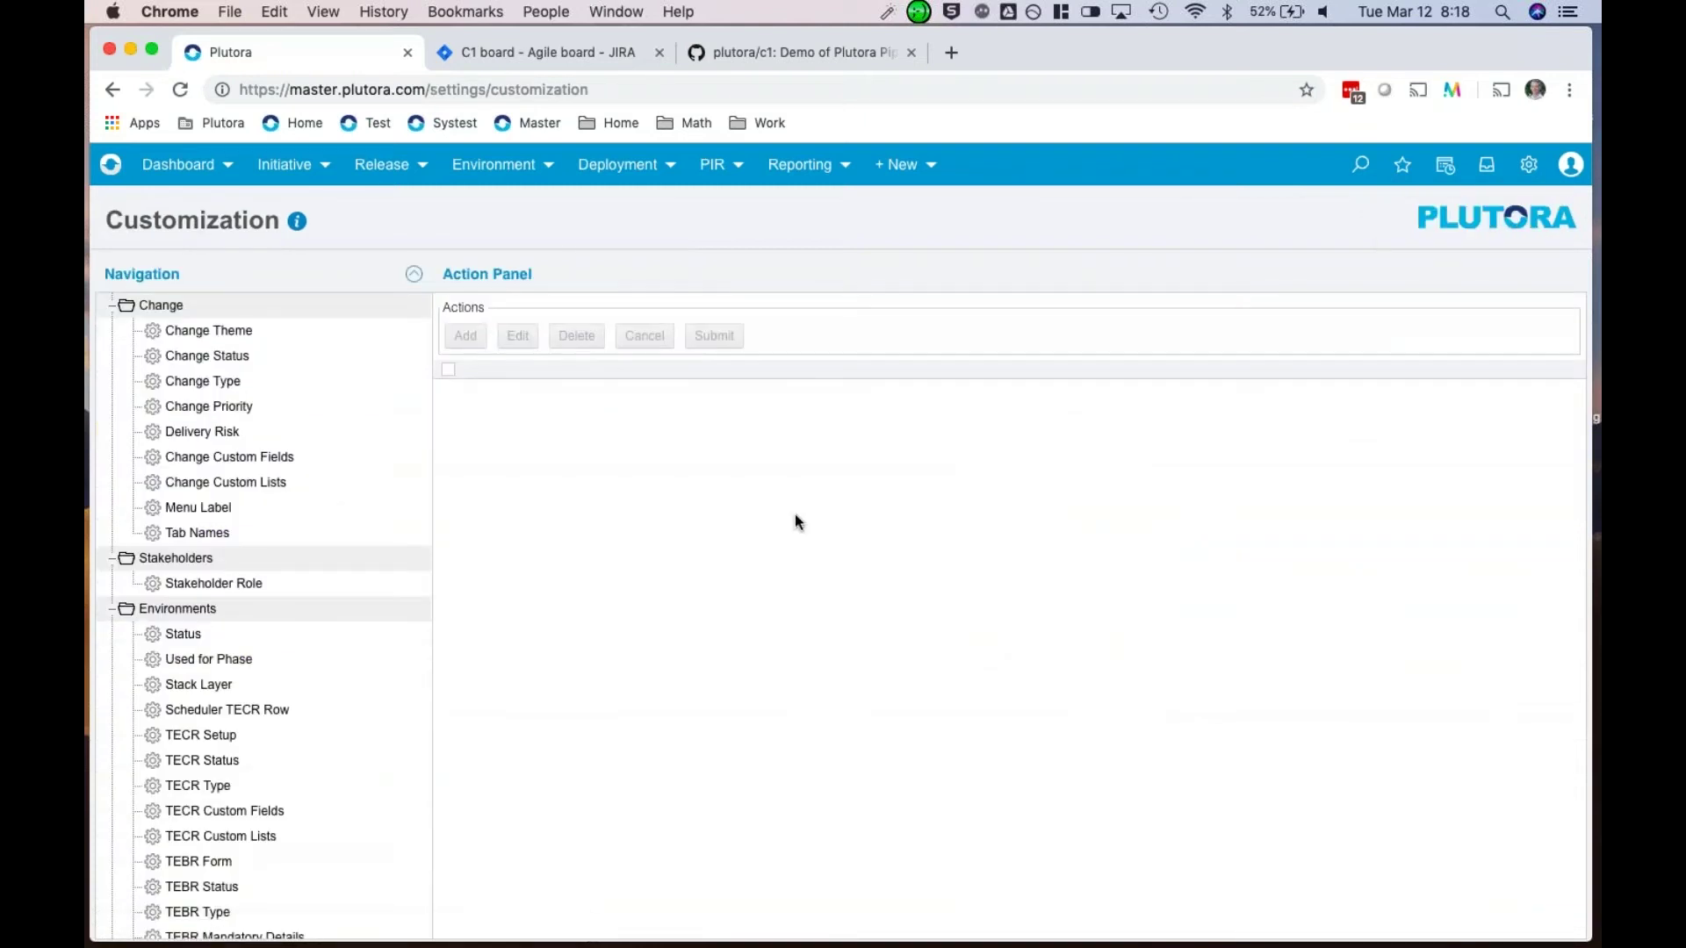
scroll(225, 790, down, 10)
scroll(226, 793, down, 15)
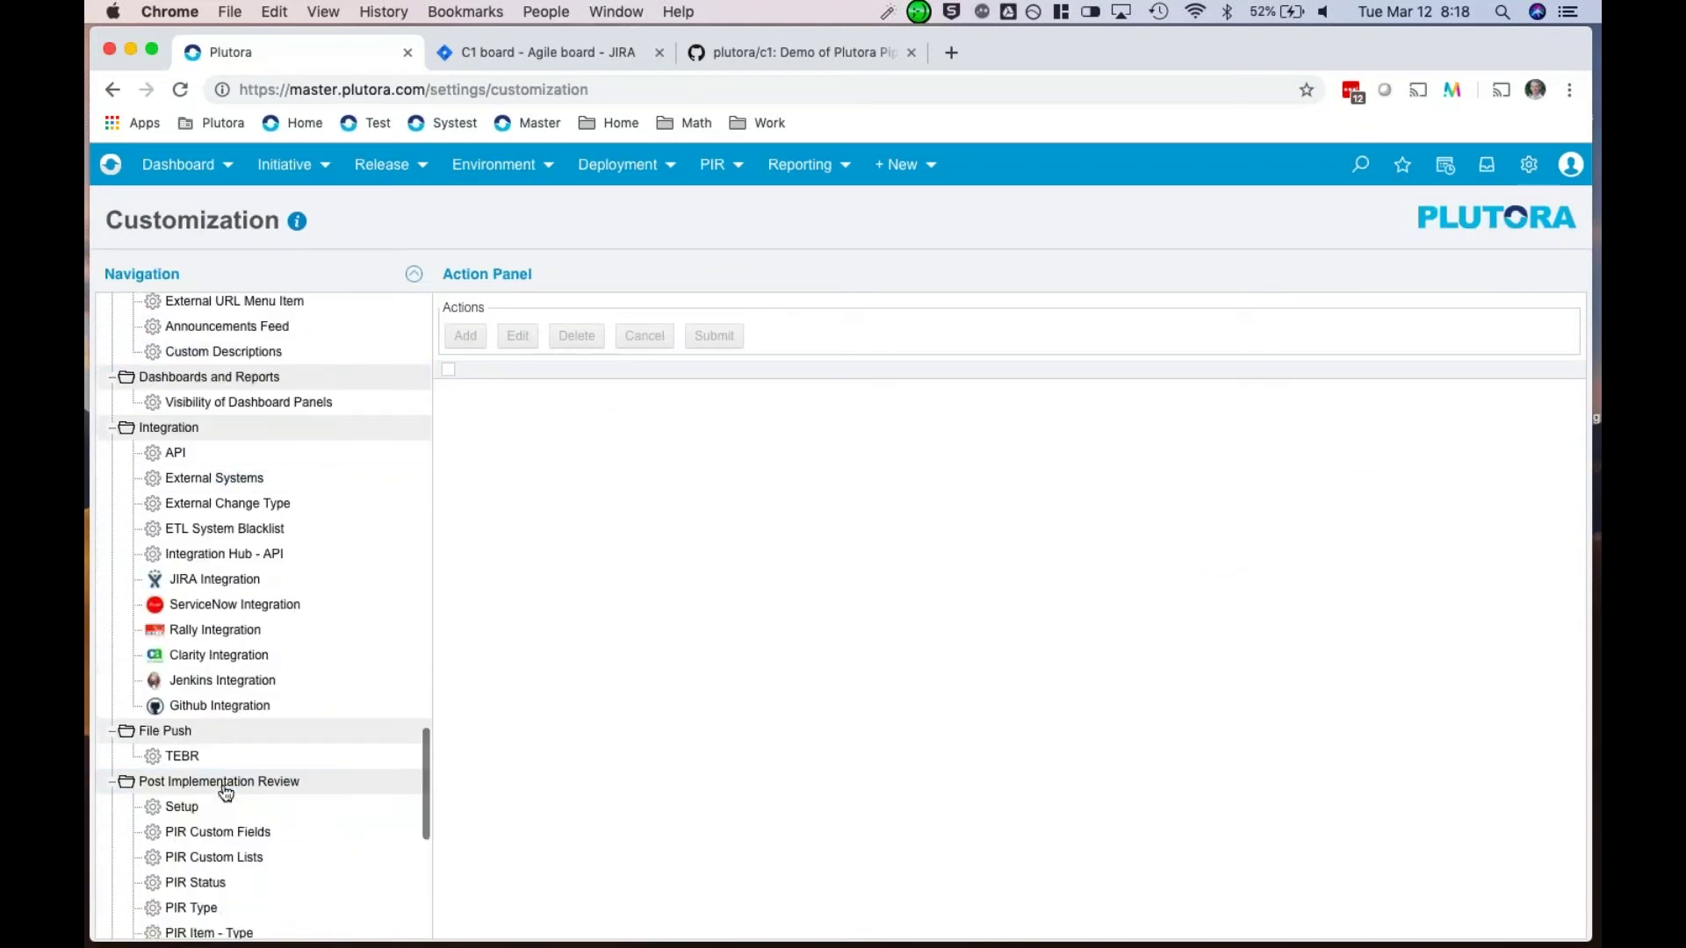
click(215, 579)
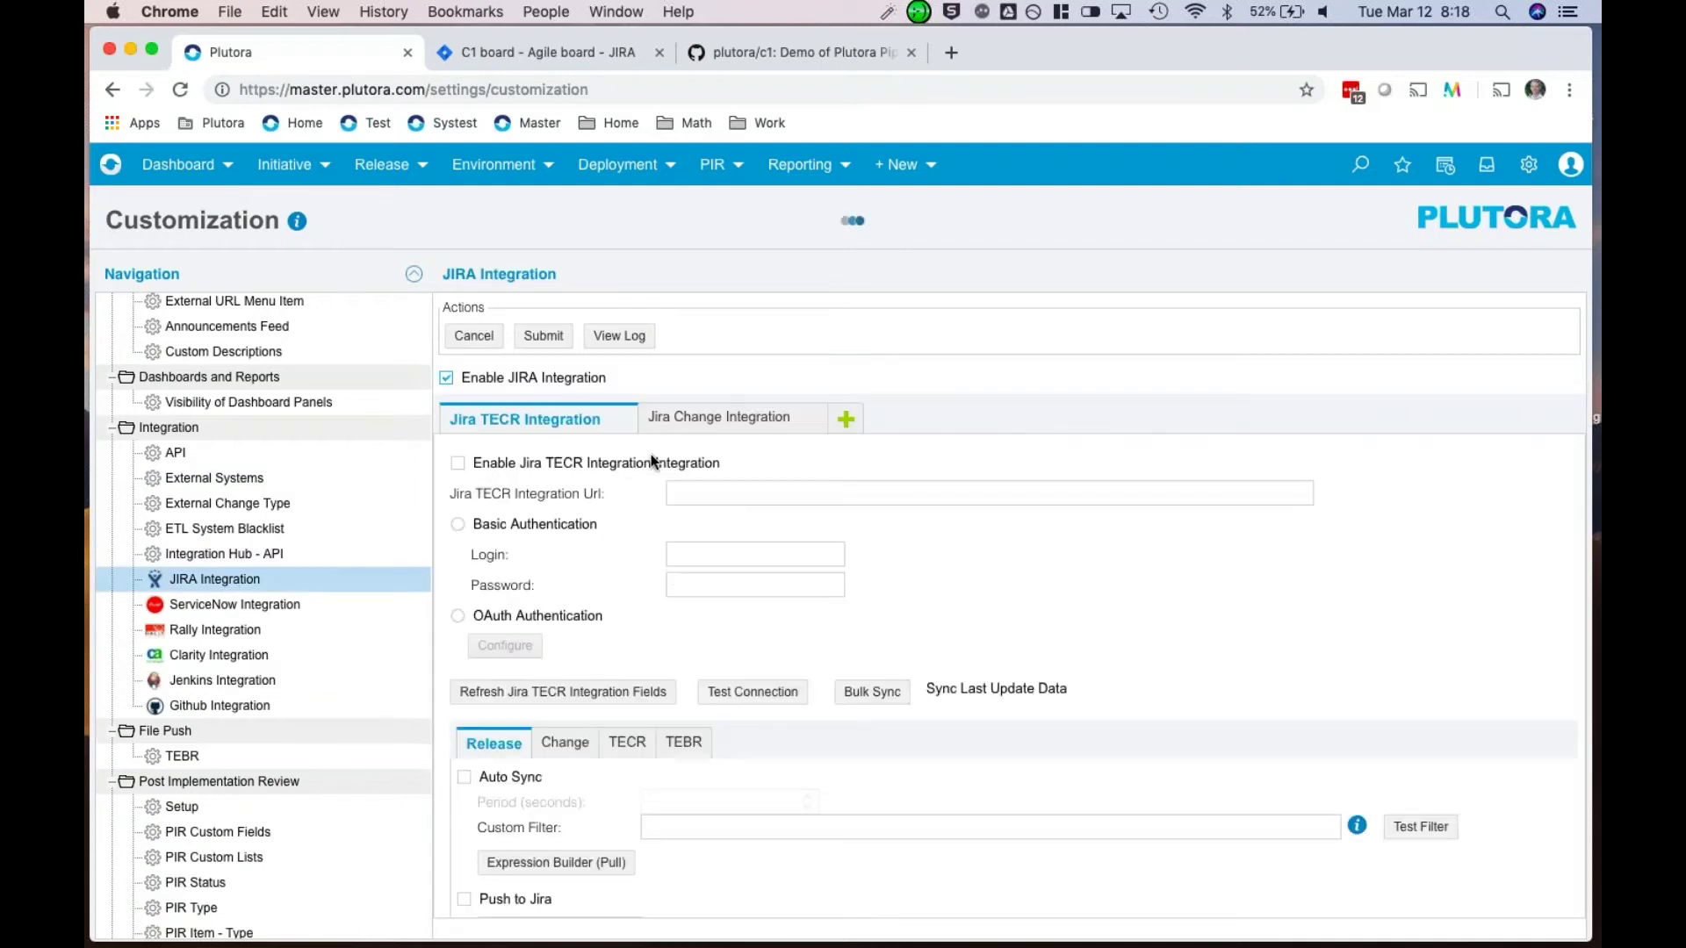
Step: Review the Change sync options and C1 fields mapping of the Jira Change Integration
click(716, 417)
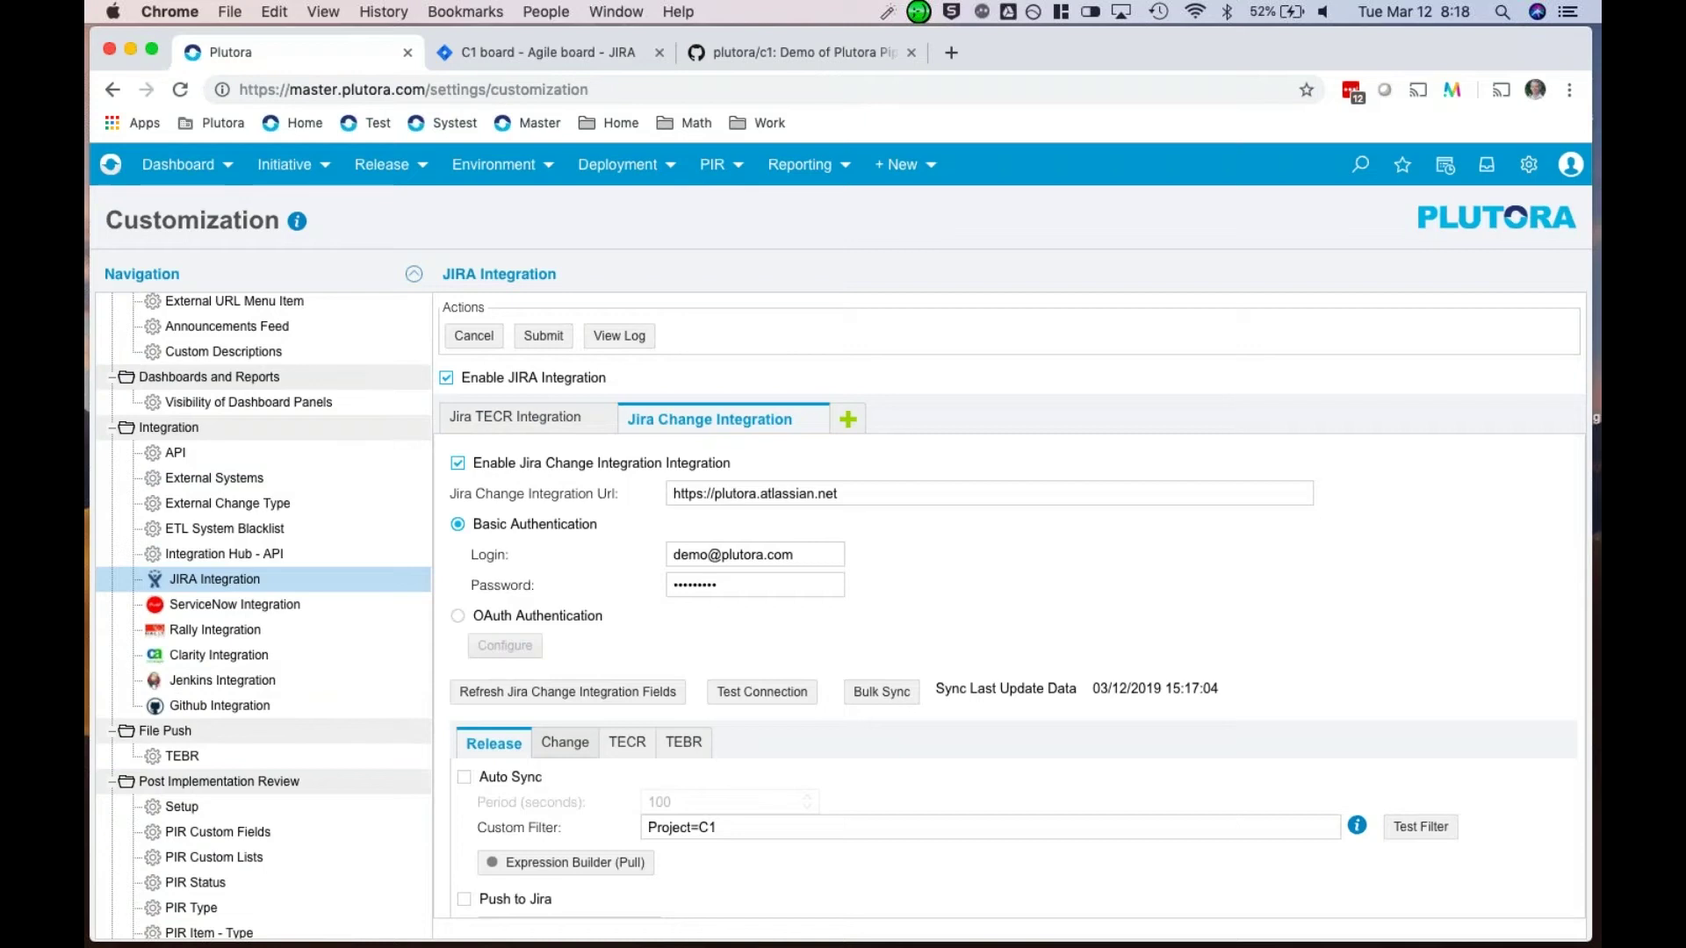
click(563, 743)
scroll(760, 698, down, 3)
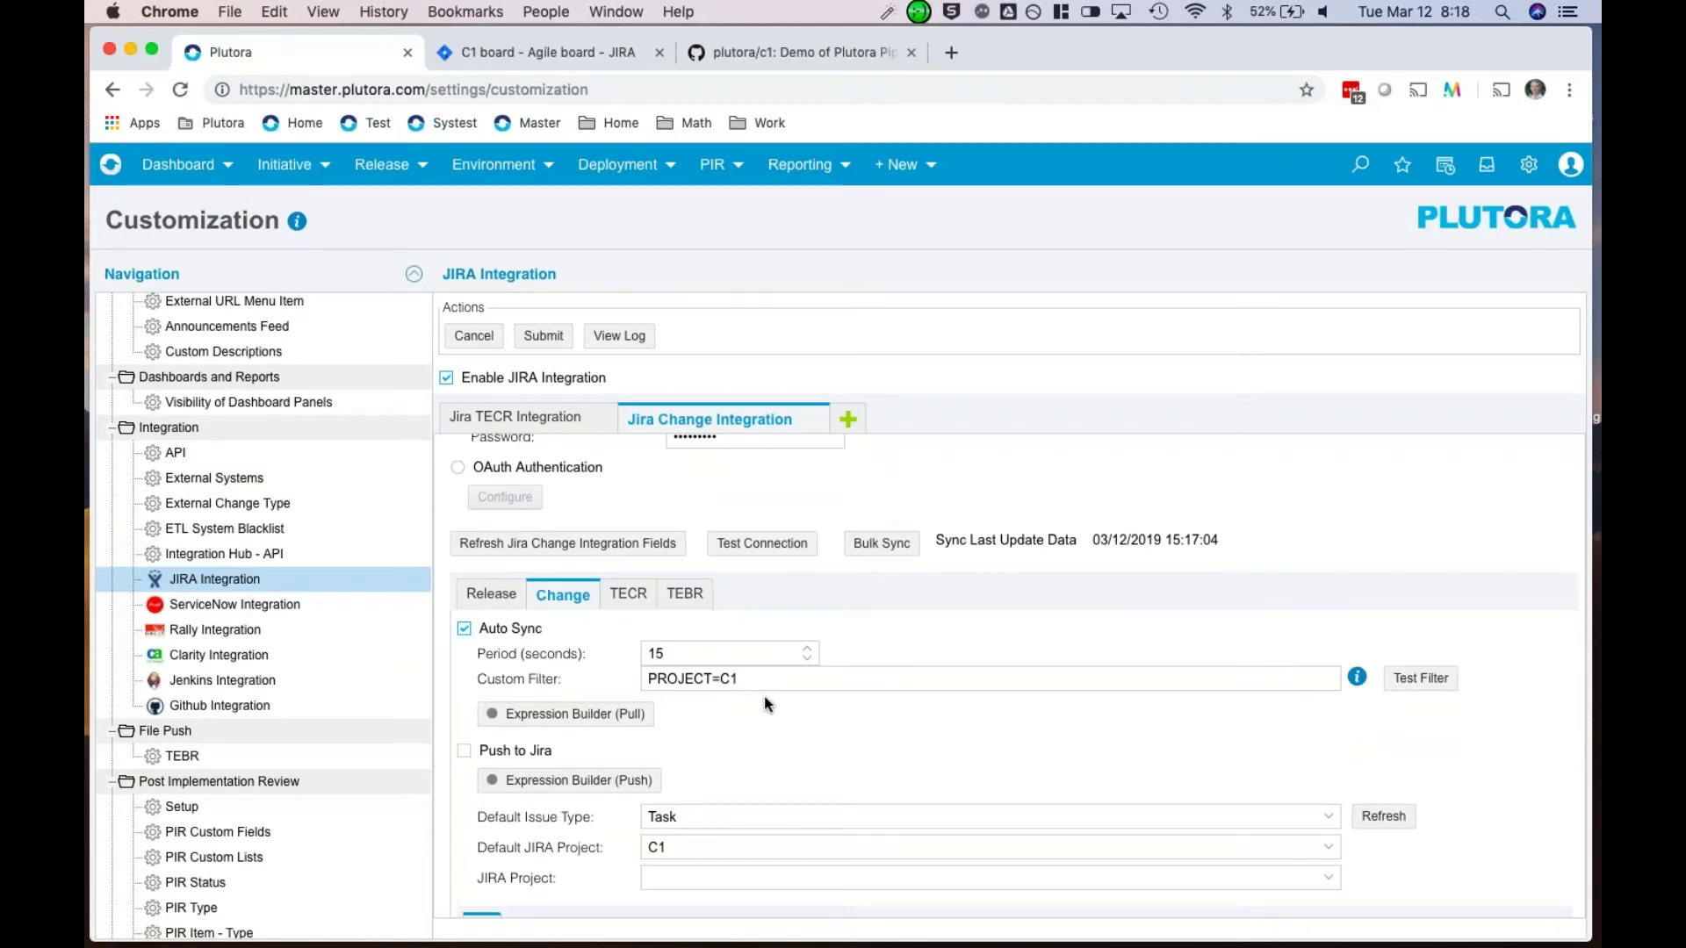
scroll(765, 698, down, 10)
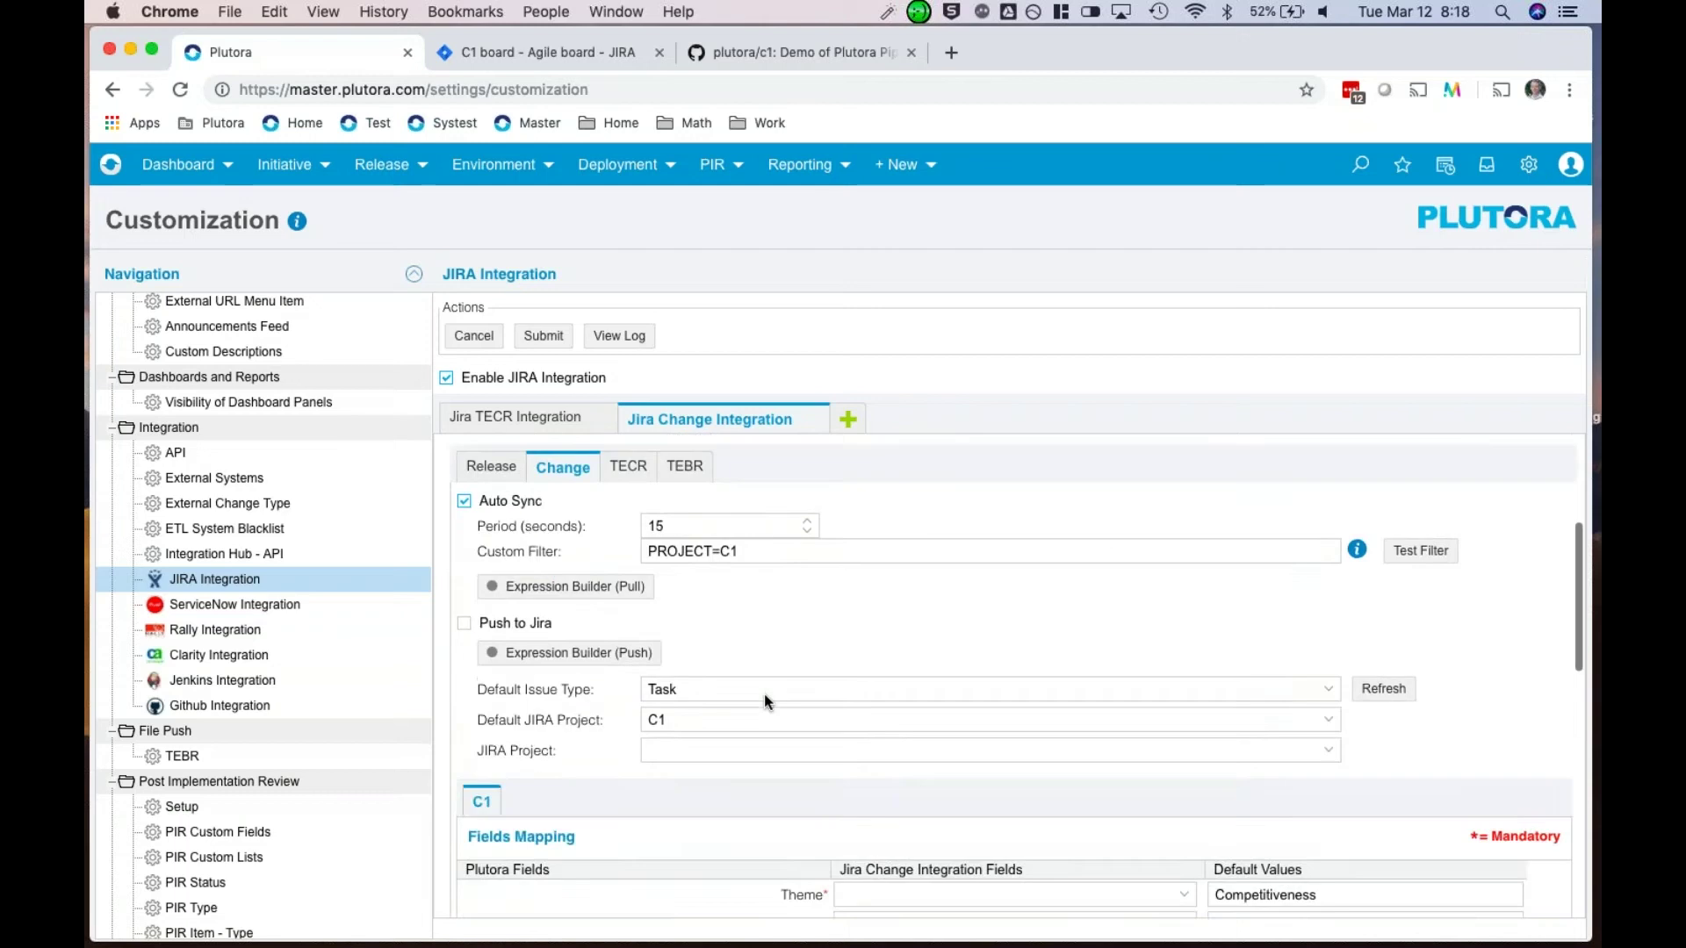
scroll(955, 699, down, 2)
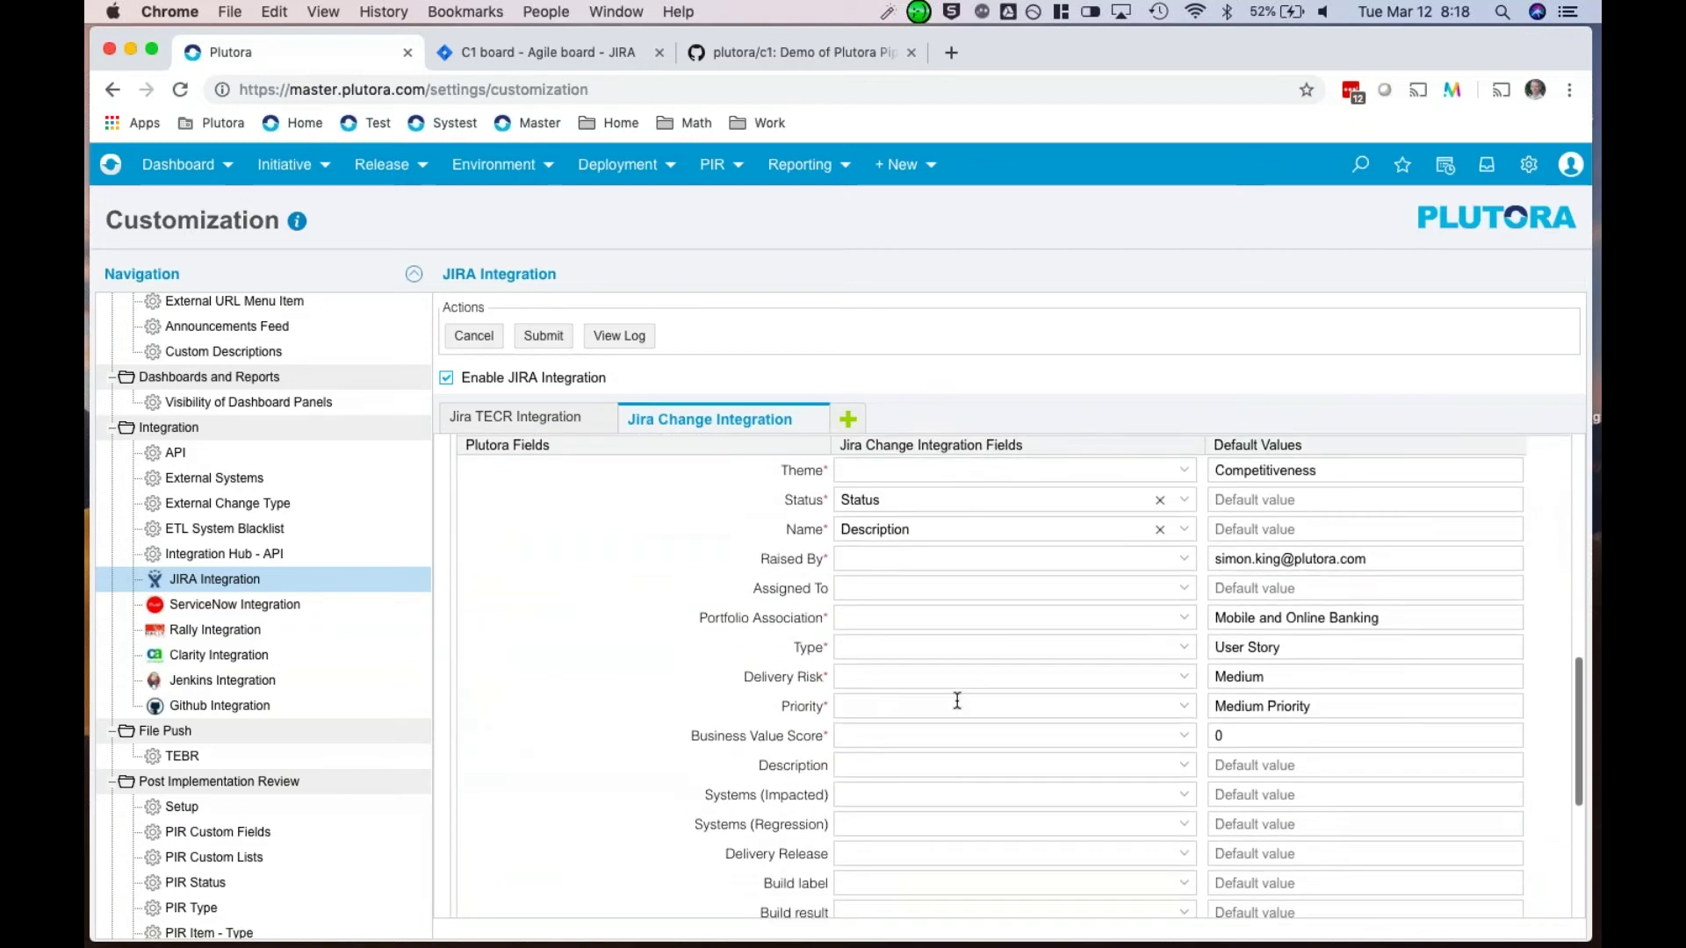
Step: Examine how the Name and JIRA ID fields are mapped in the C1 fields mapping, and return to the connection settings
scroll(935, 614, up, 2)
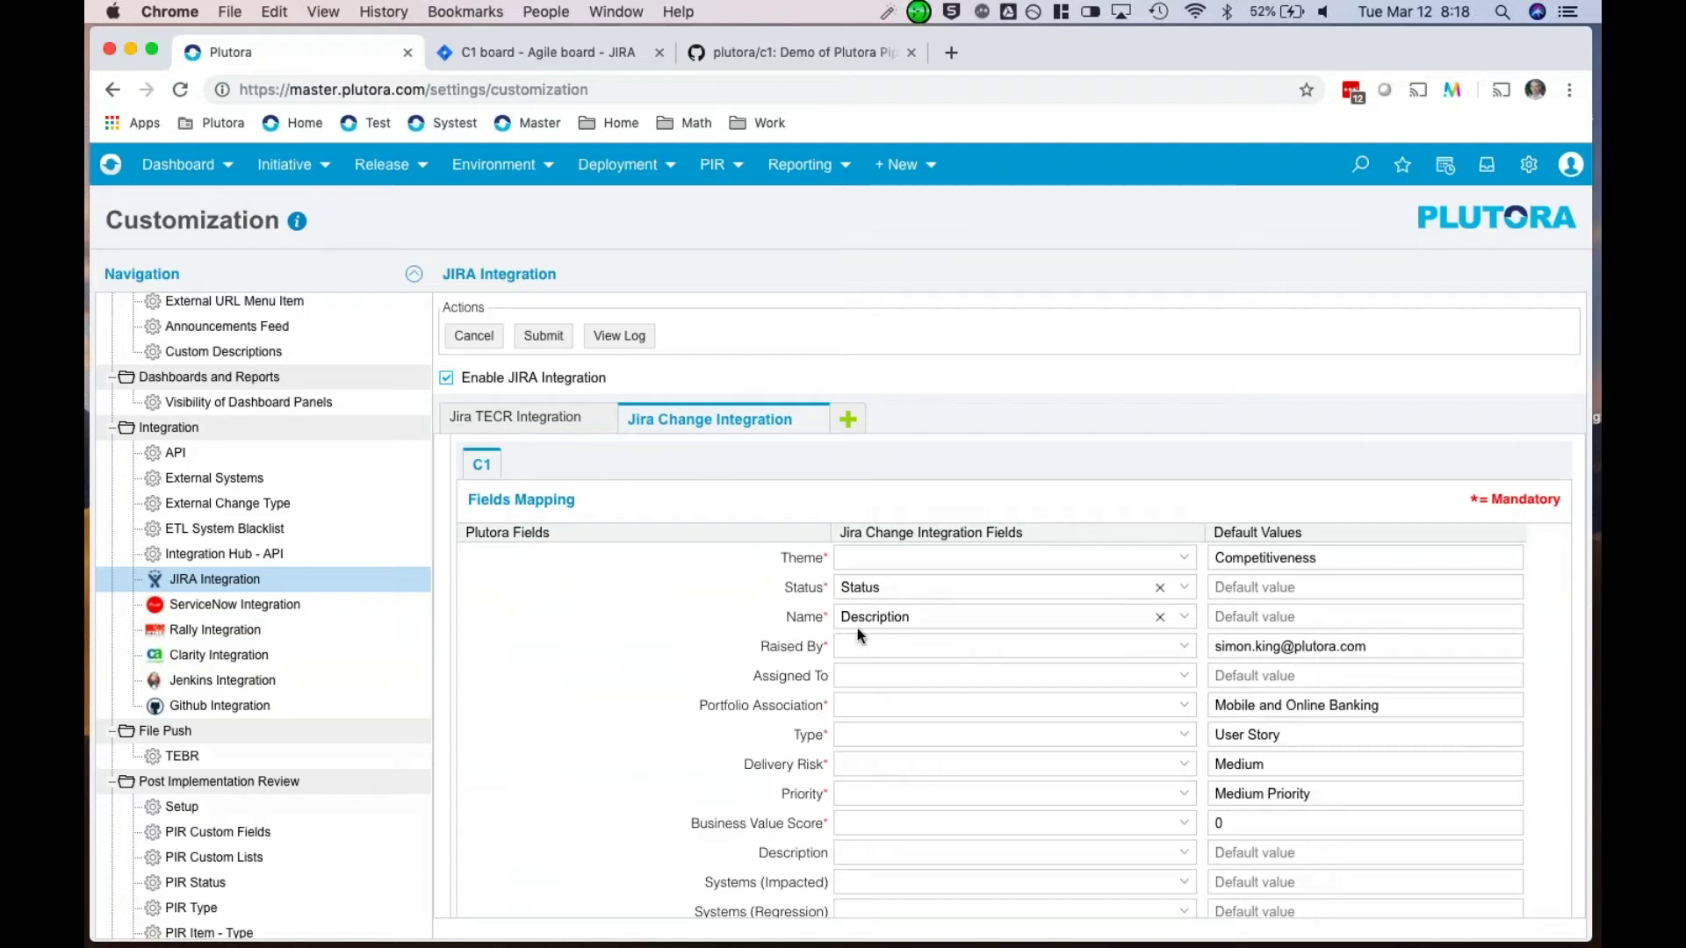
scroll(673, 662, down, 5)
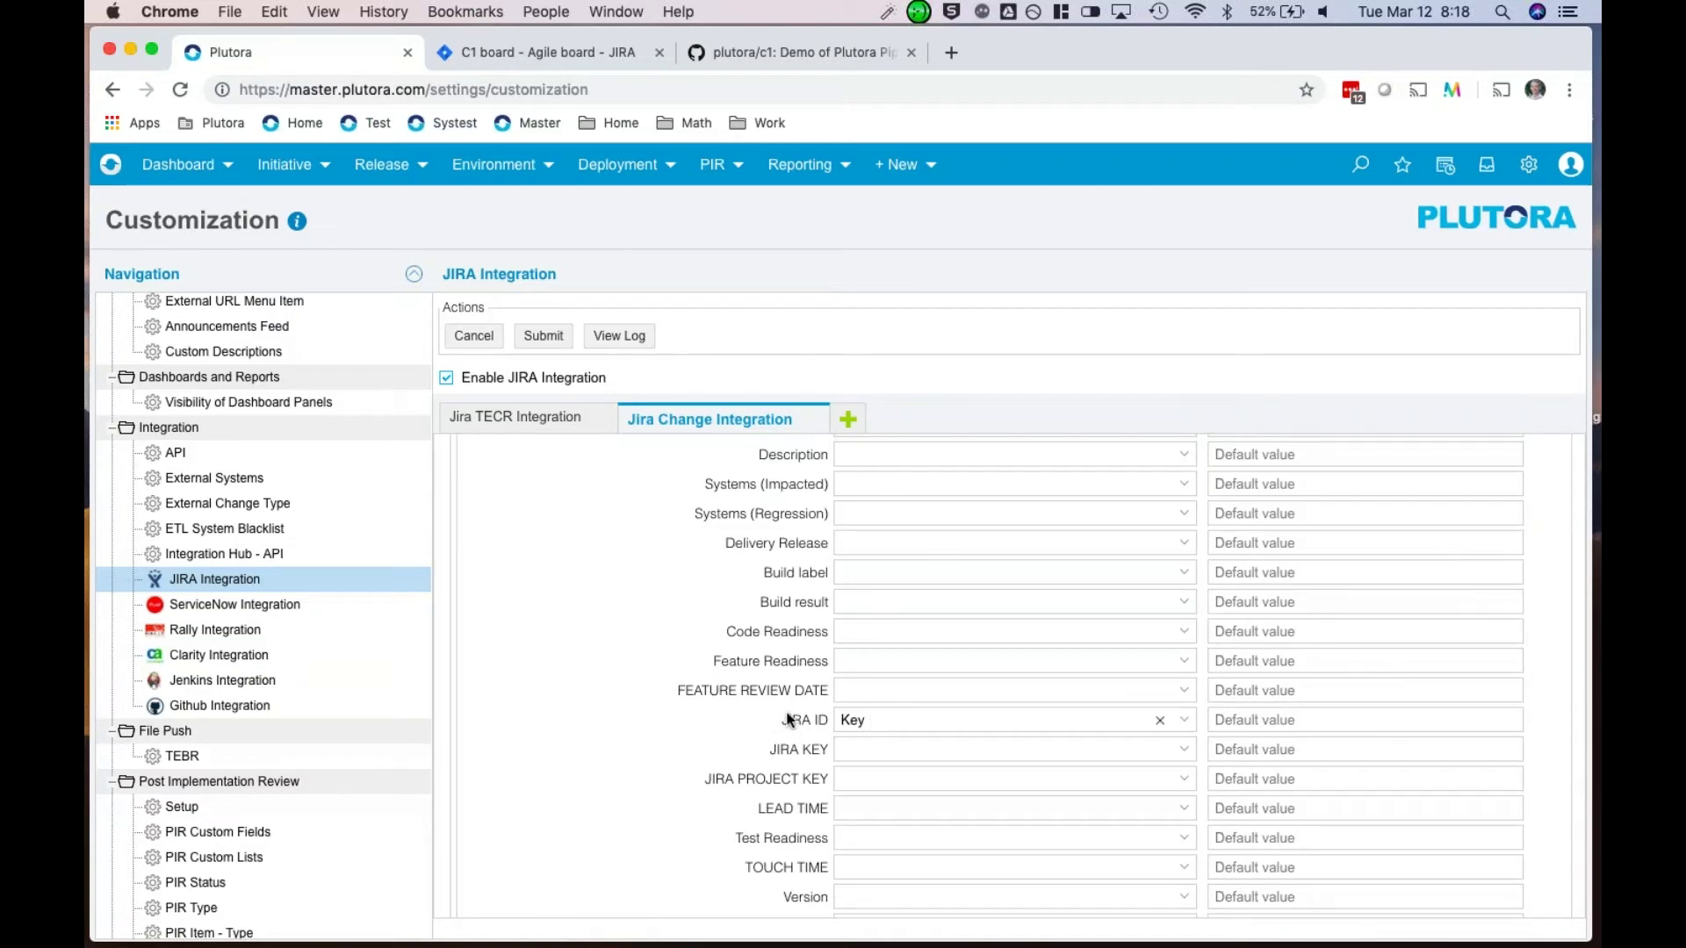
scroll(744, 663, up, 1)
scroll(745, 666, up, 10)
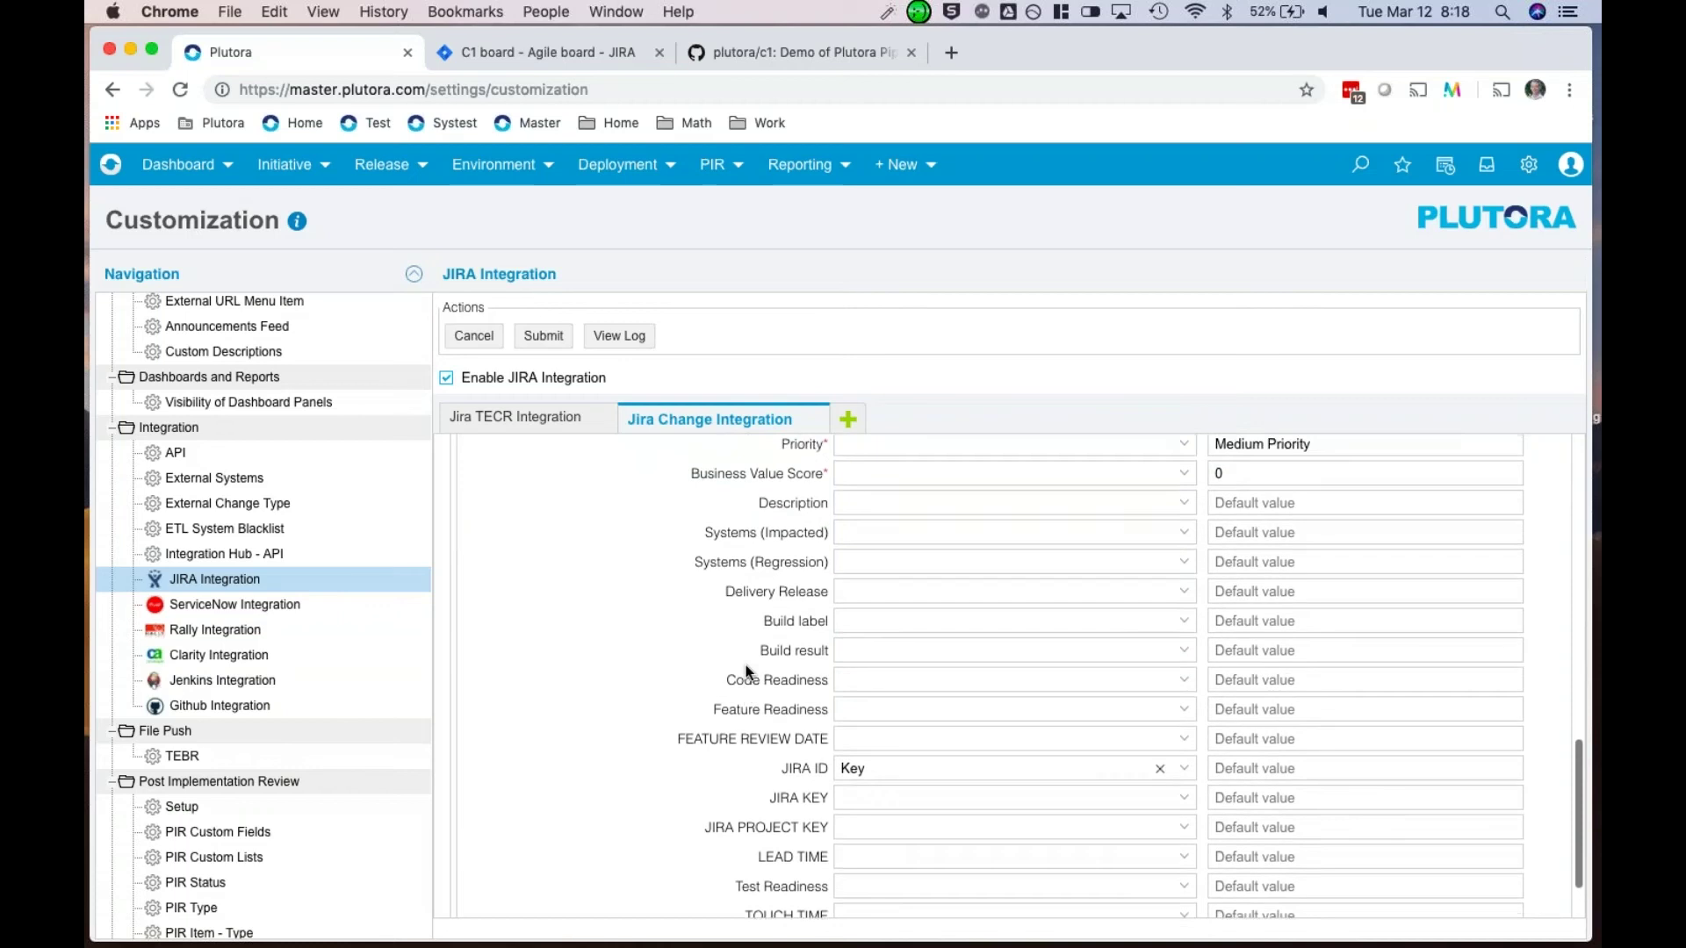
scroll(745, 659, up, 5)
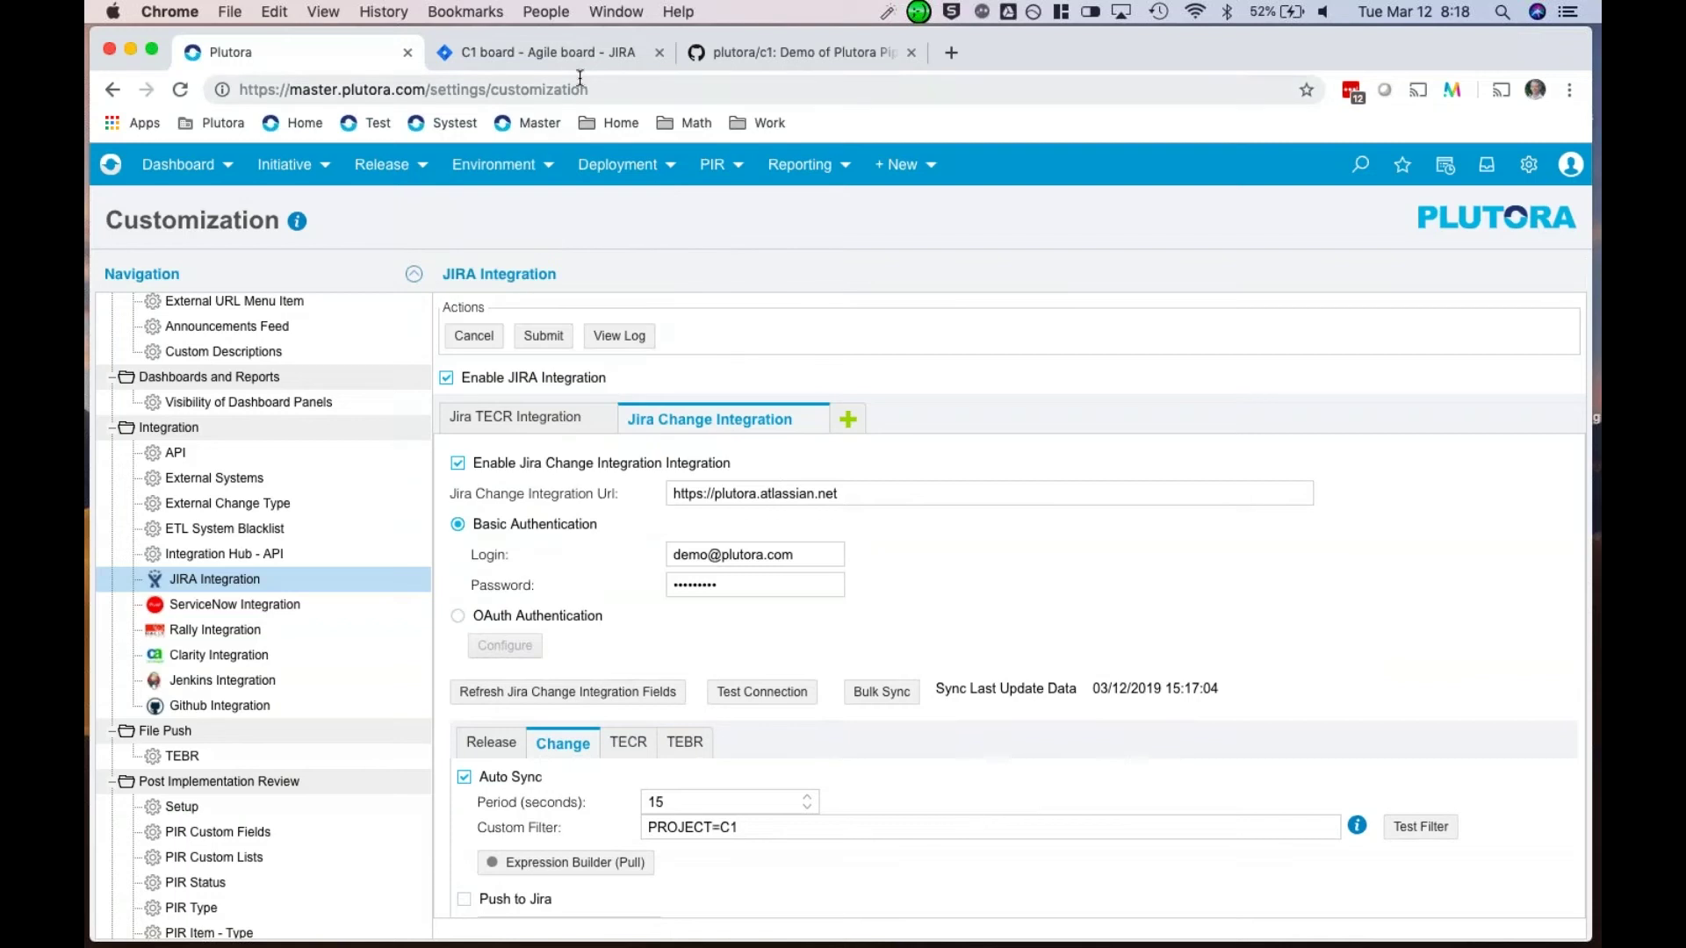
Step: Switch to the JIRA C1 board and move the "Add support for voice authentication" issue from To Do to In Progress
click(603, 55)
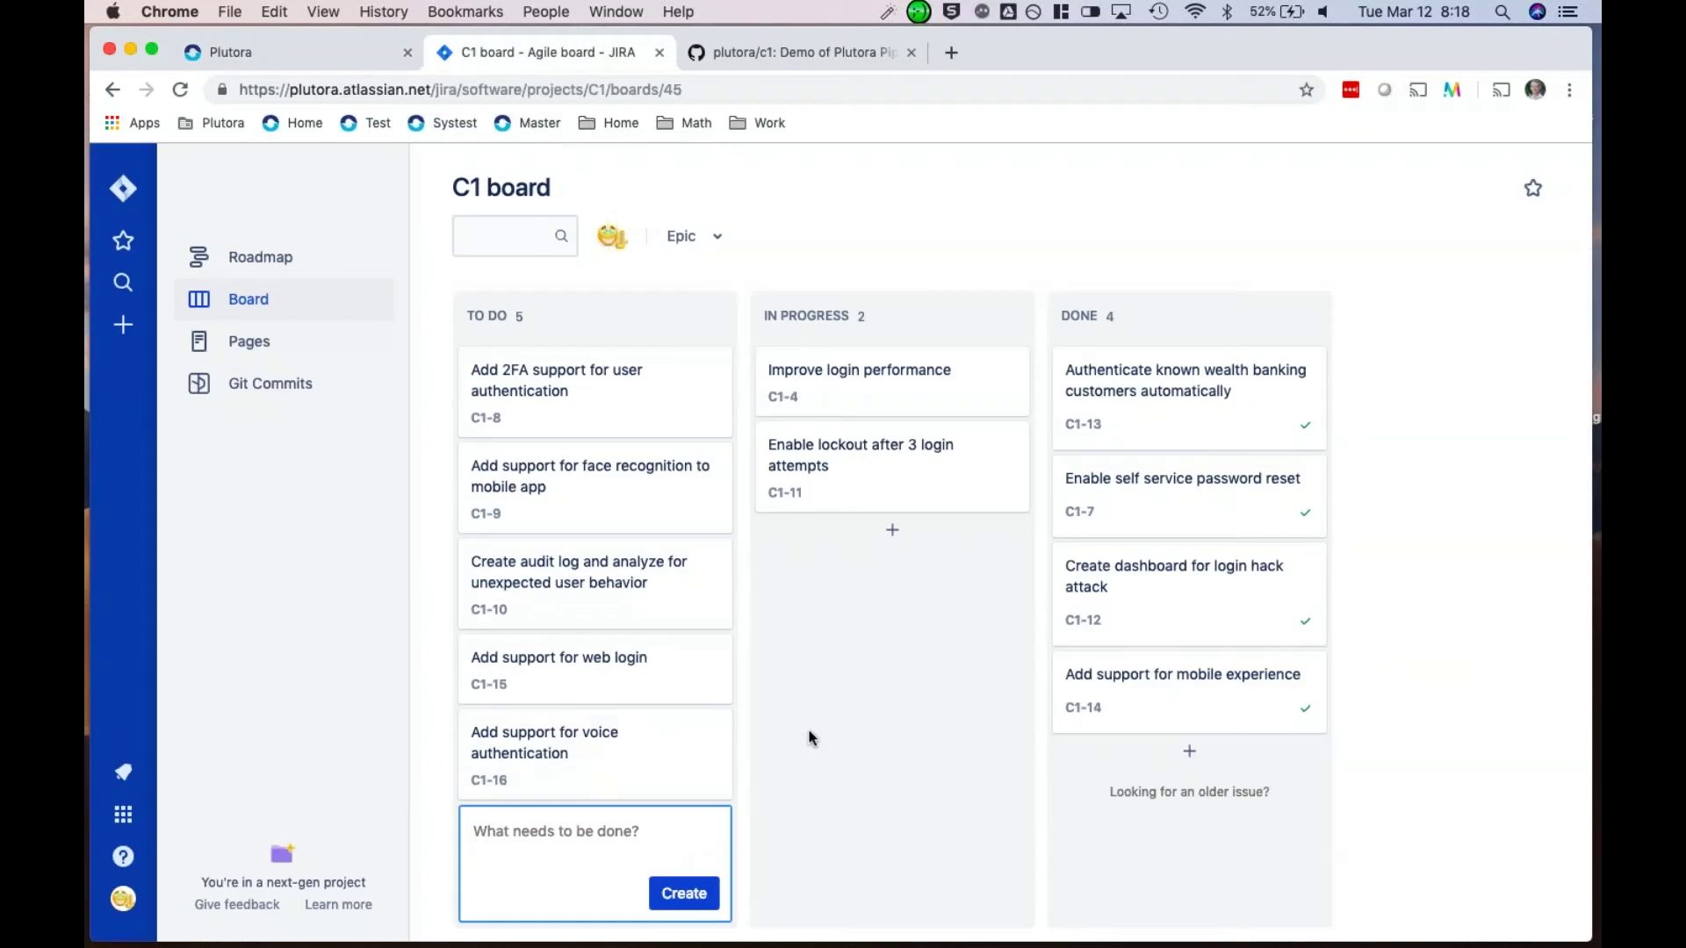
scroll(810, 737, down, 1)
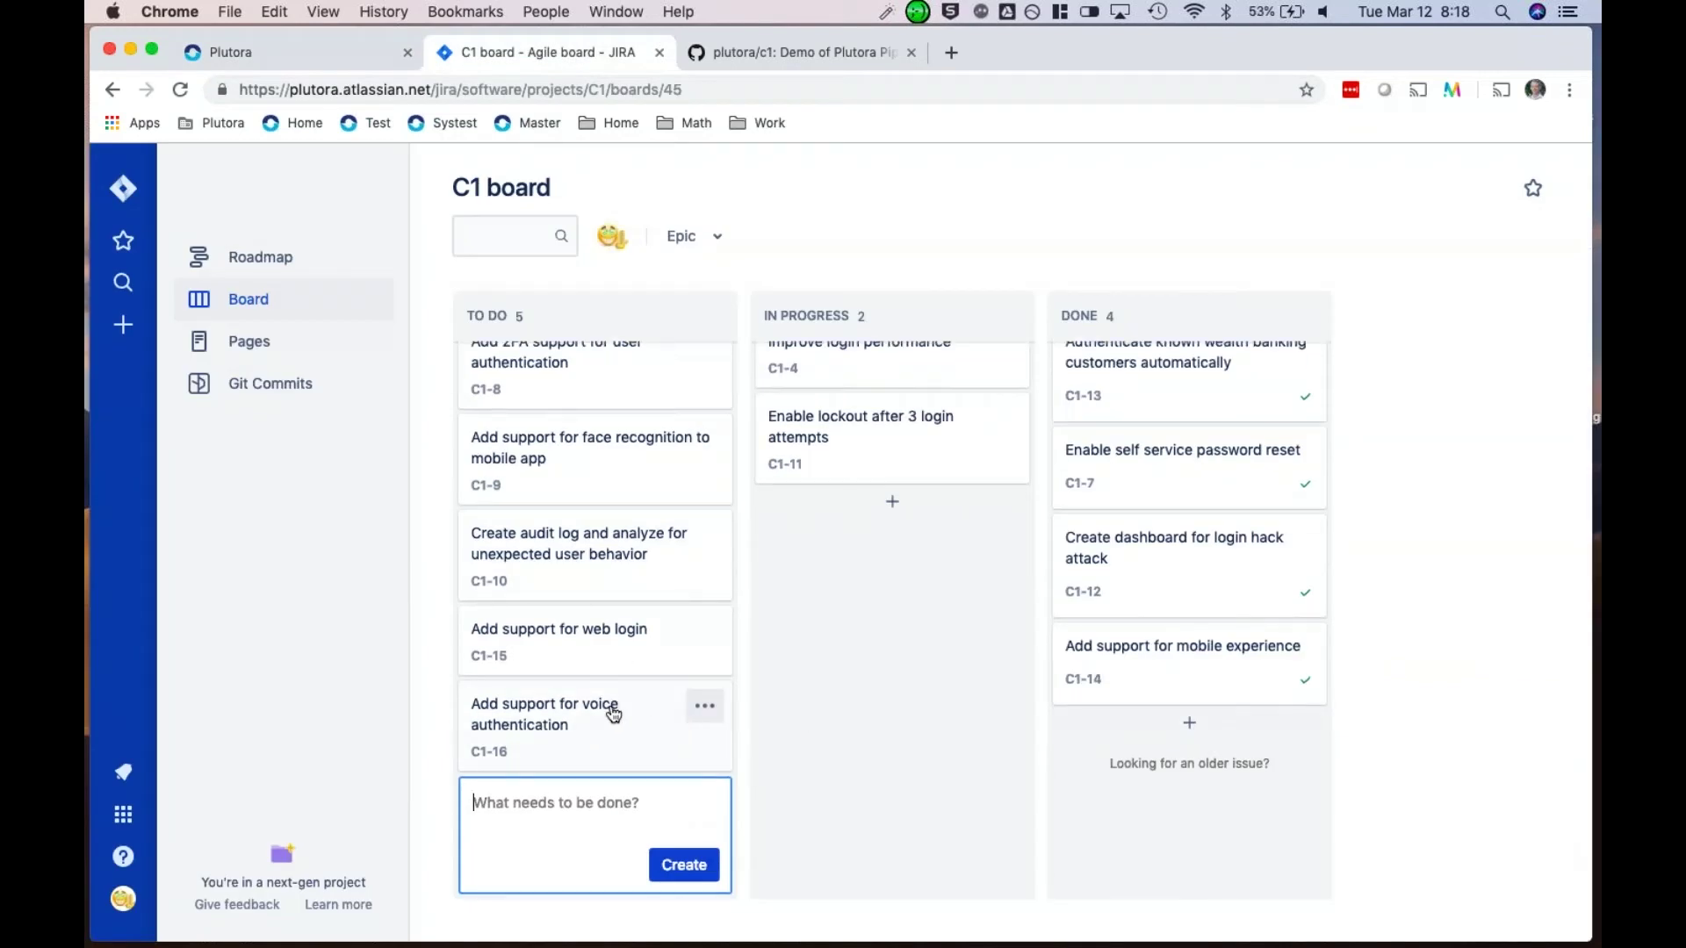
drag(613, 714, 895, 550)
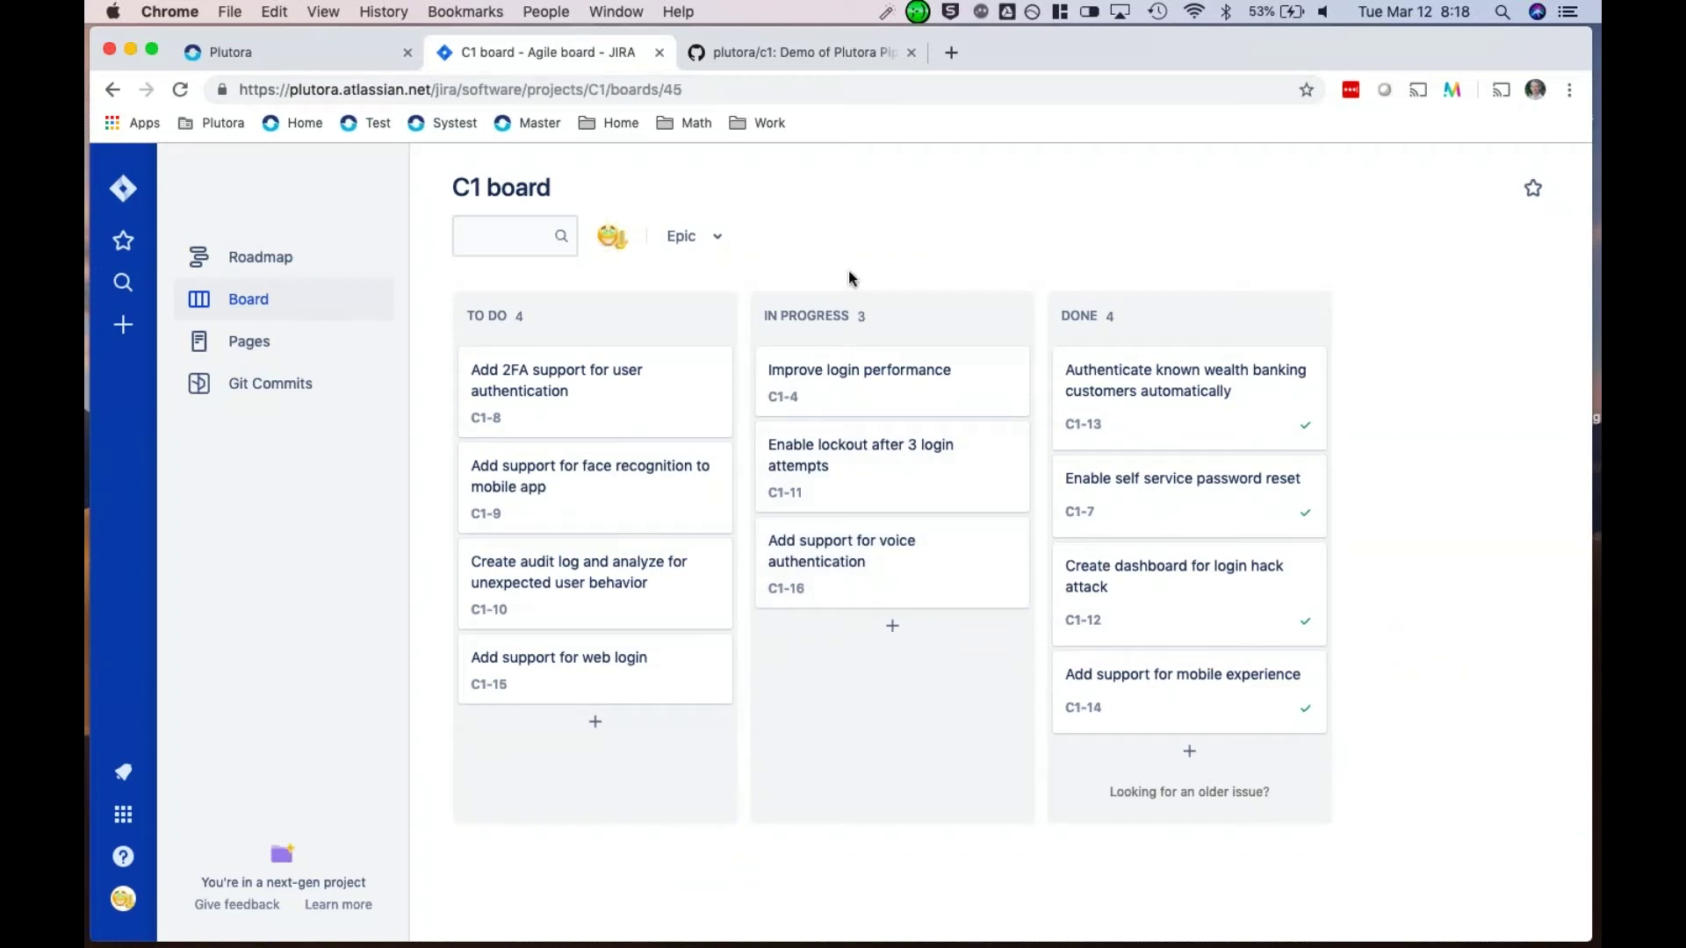
Step: Switch back to Plutora's release User Stories list and check the status of the "Add support for voice authentication" story in its details
click(334, 75)
mouse_move(387, 158)
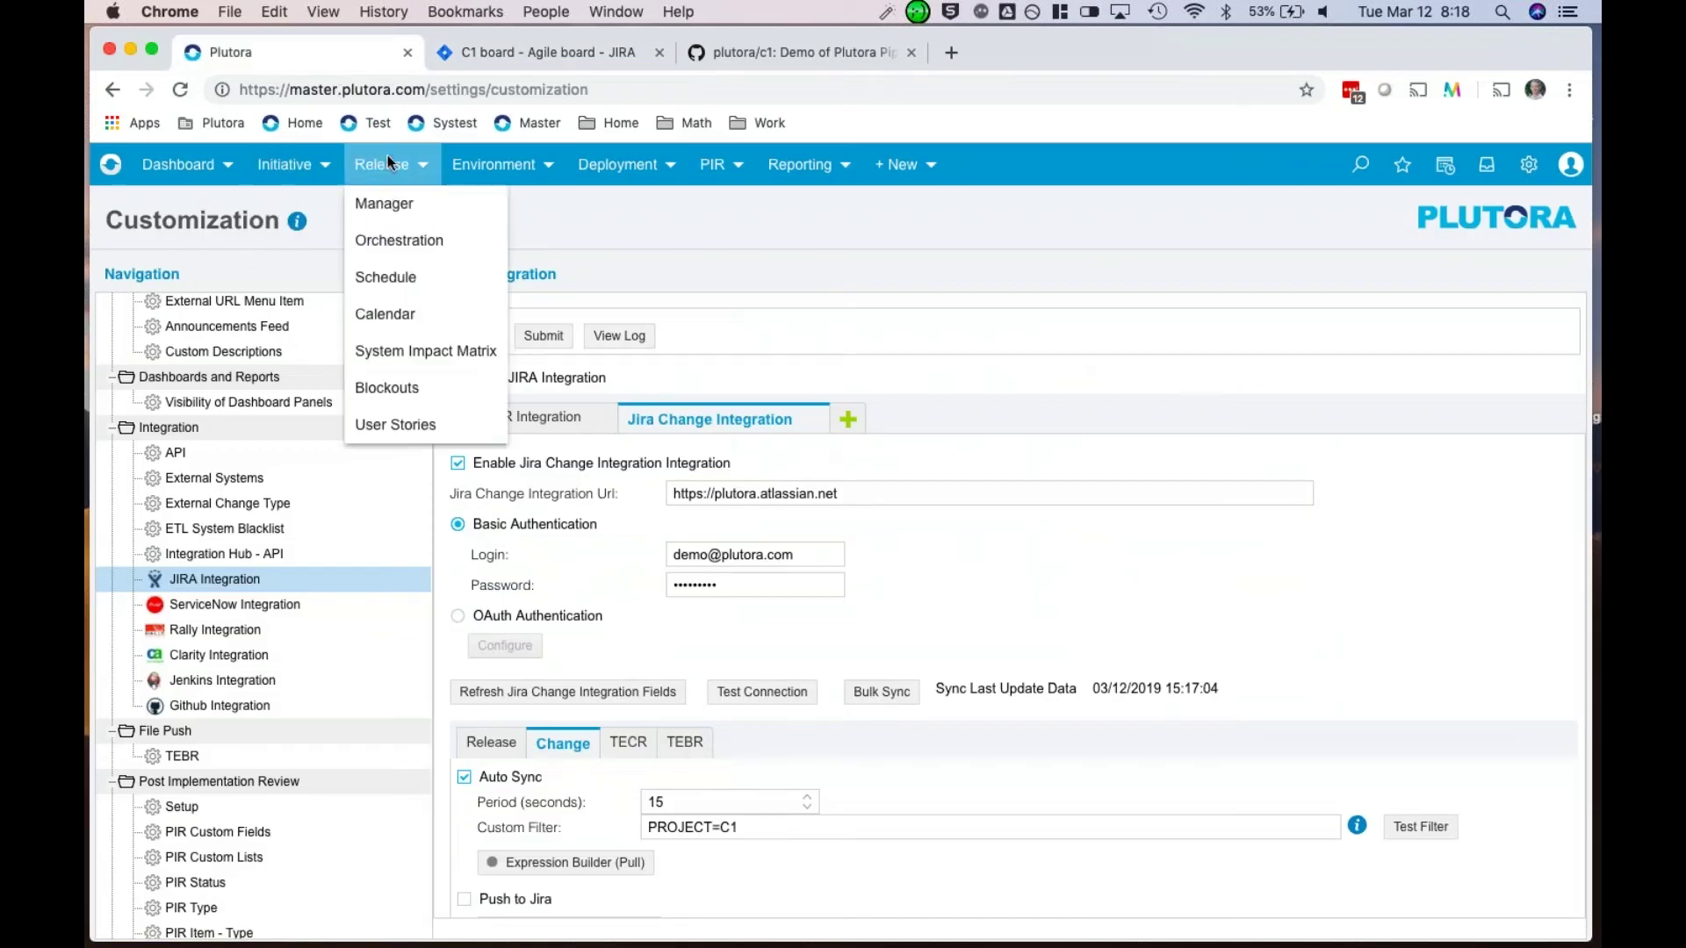
click(383, 211)
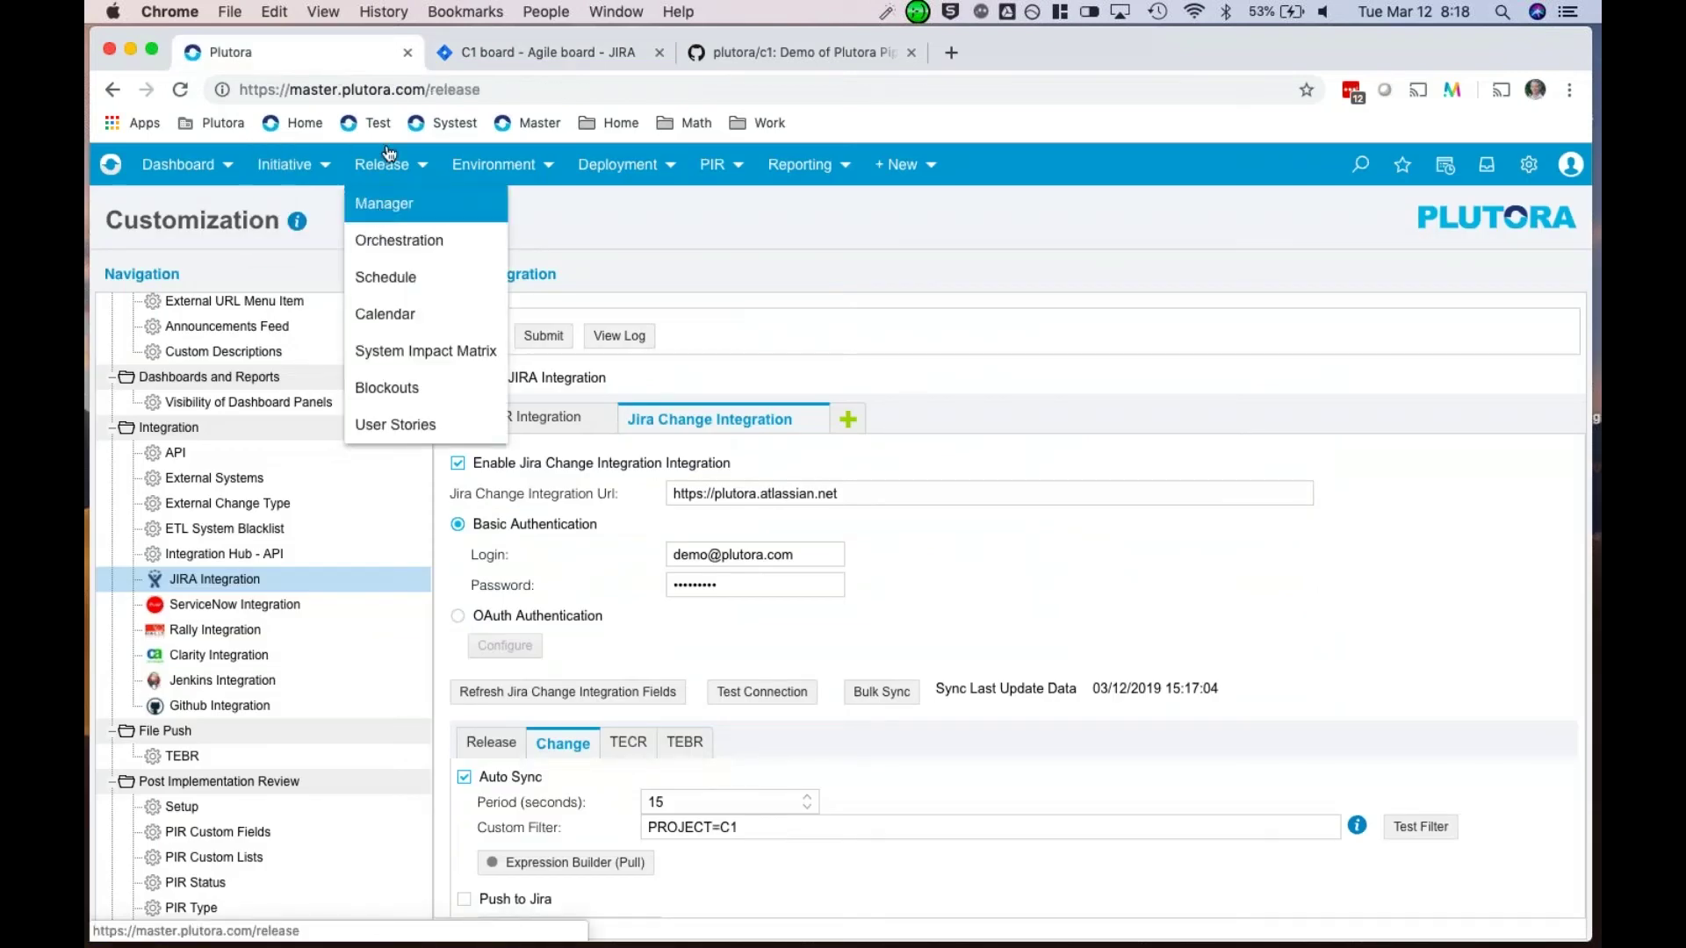
mouse_move(385, 177)
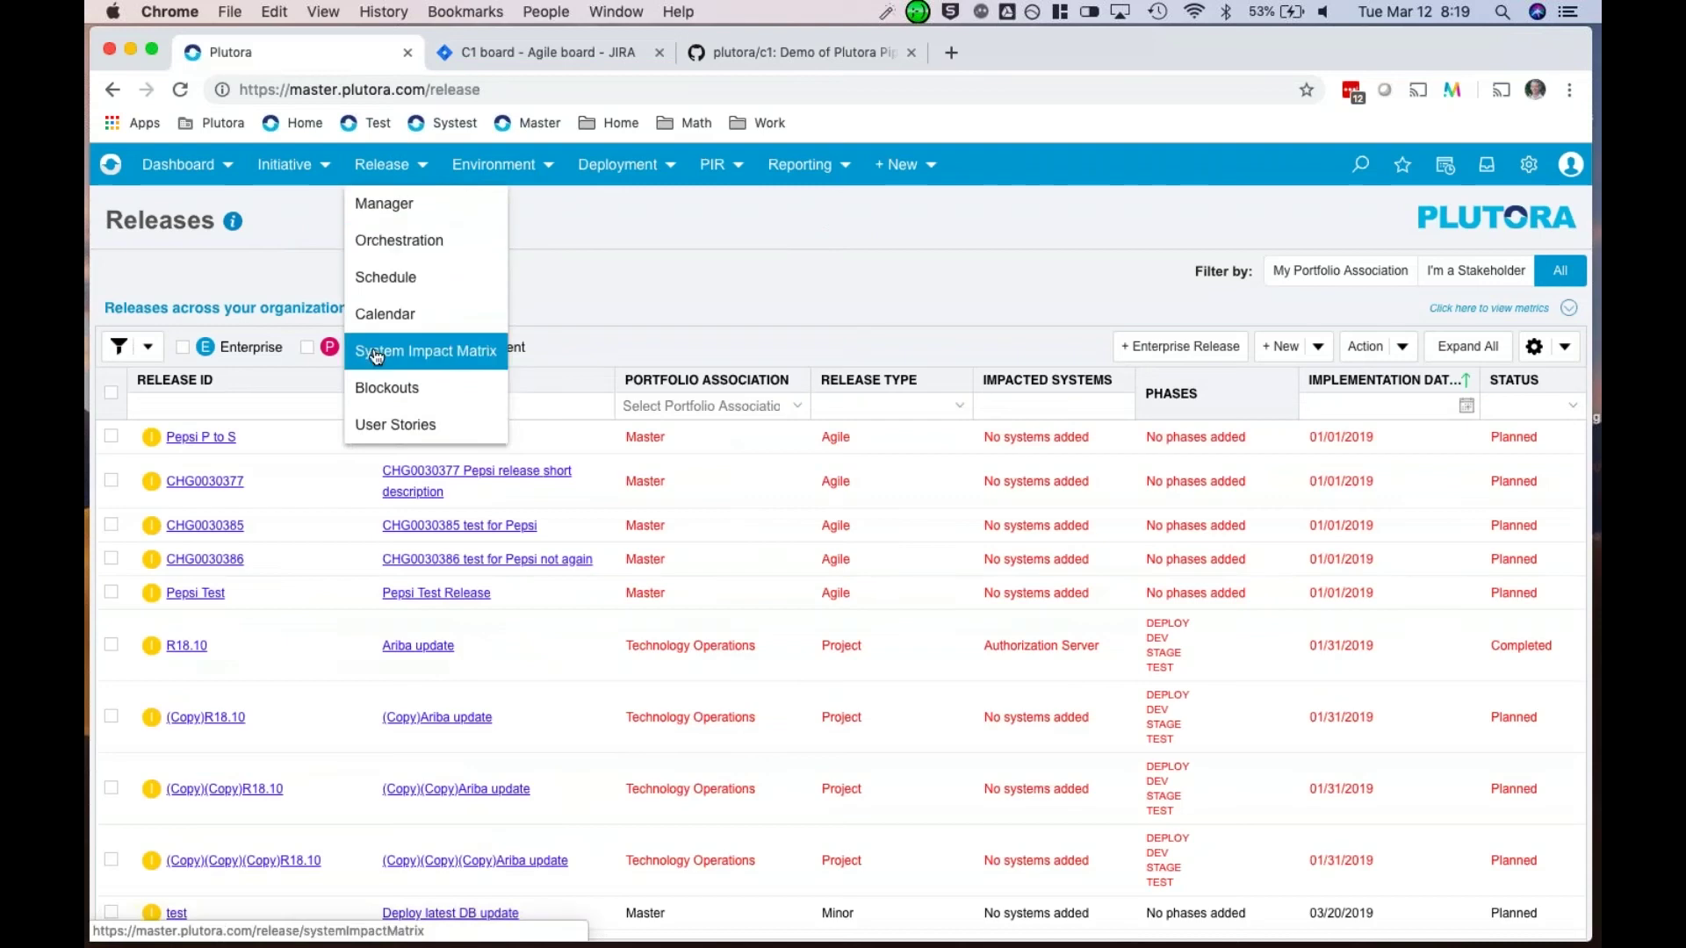
click(375, 425)
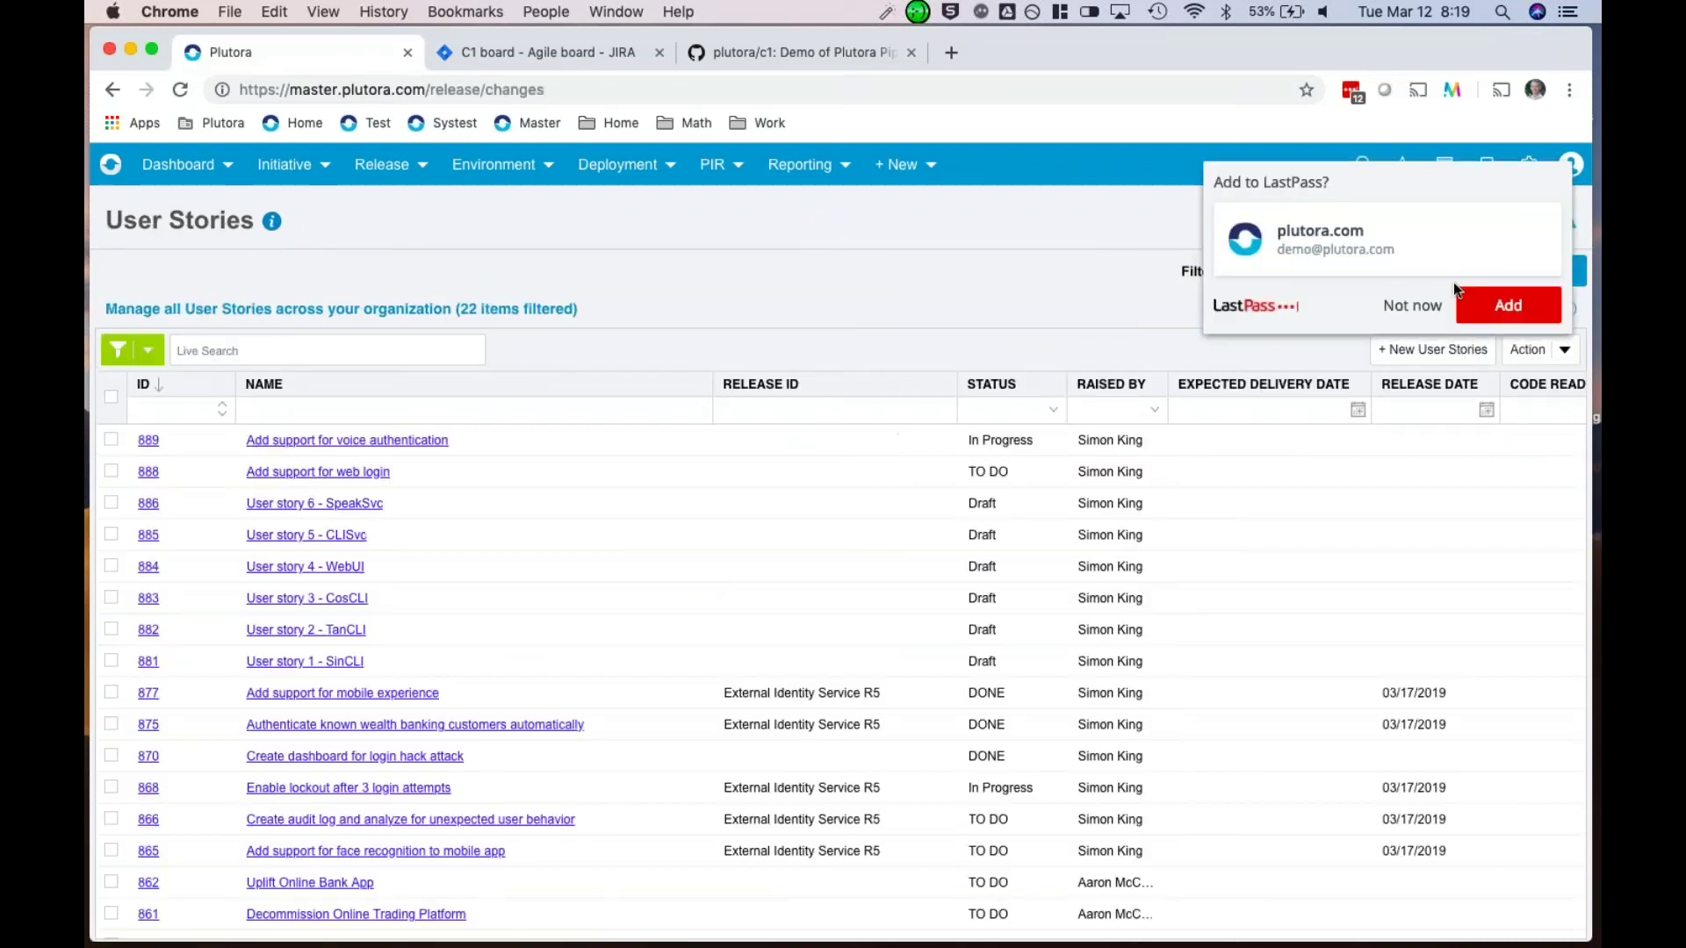
click(1412, 305)
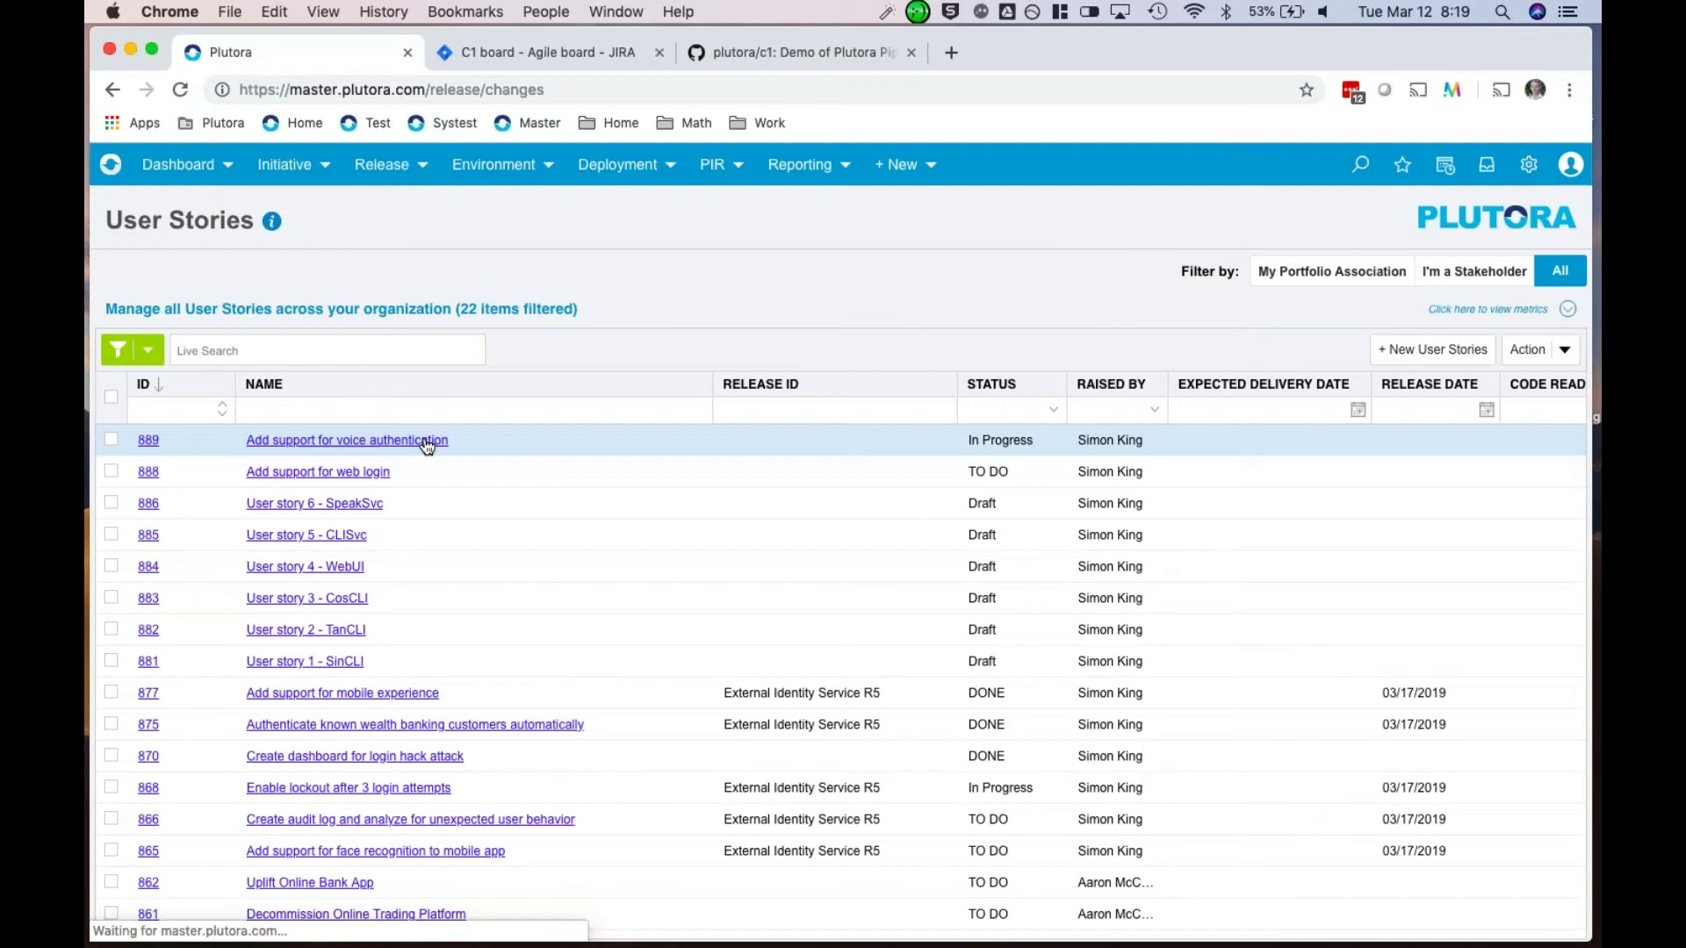
click(427, 442)
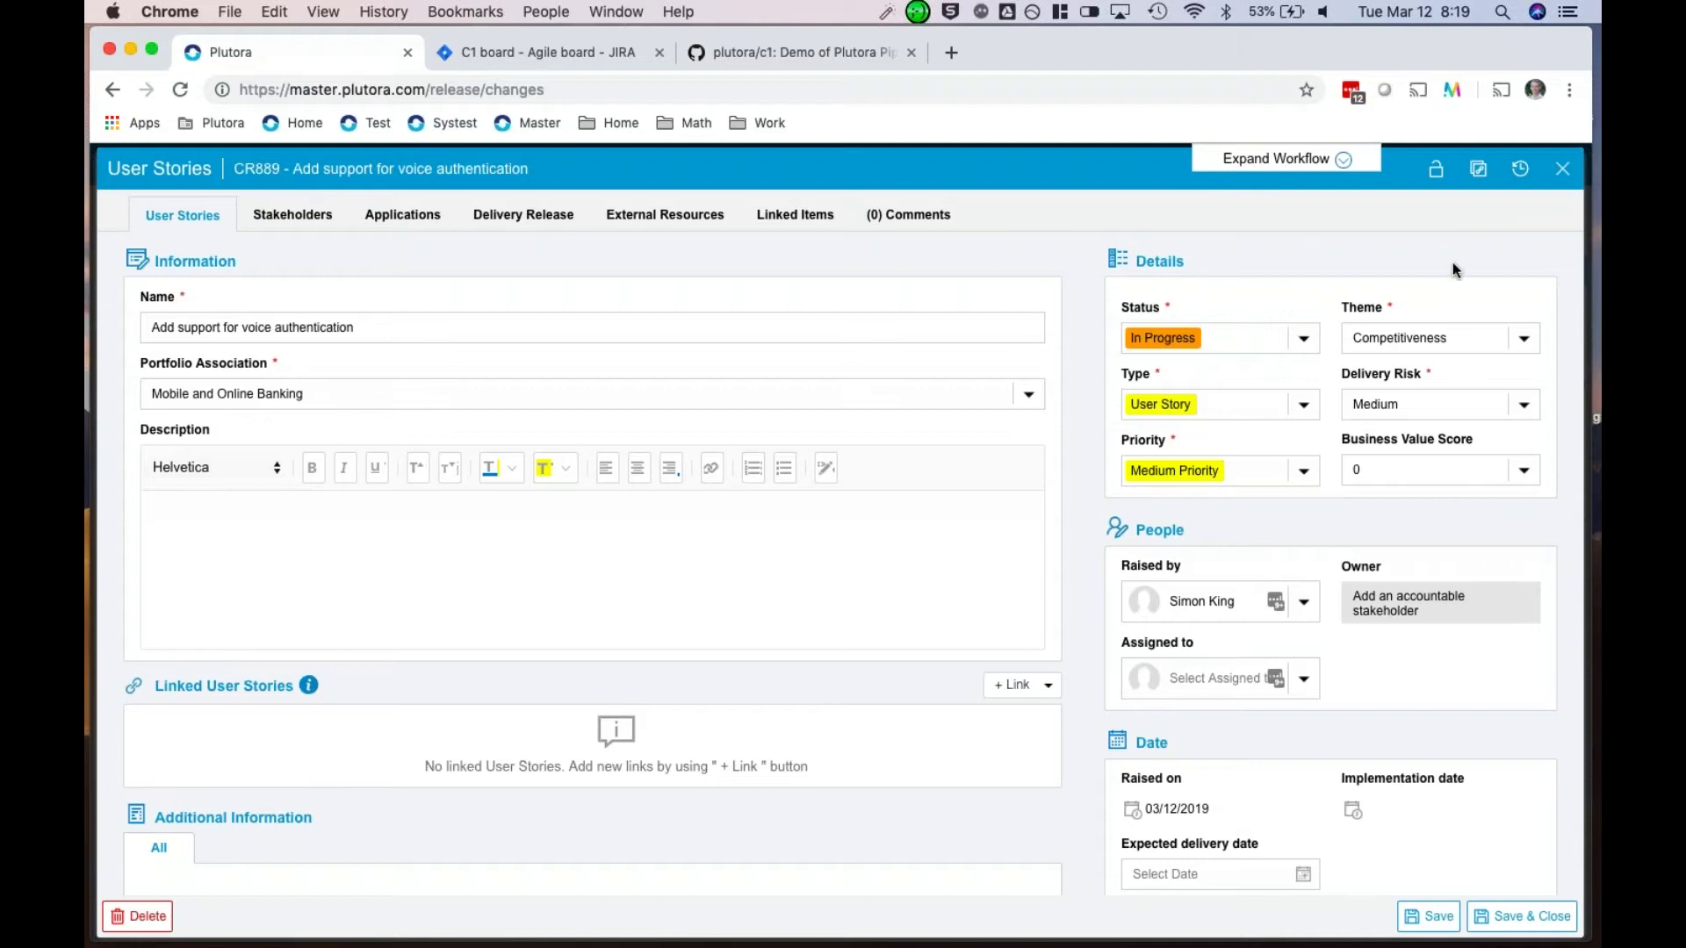
click(1559, 176)
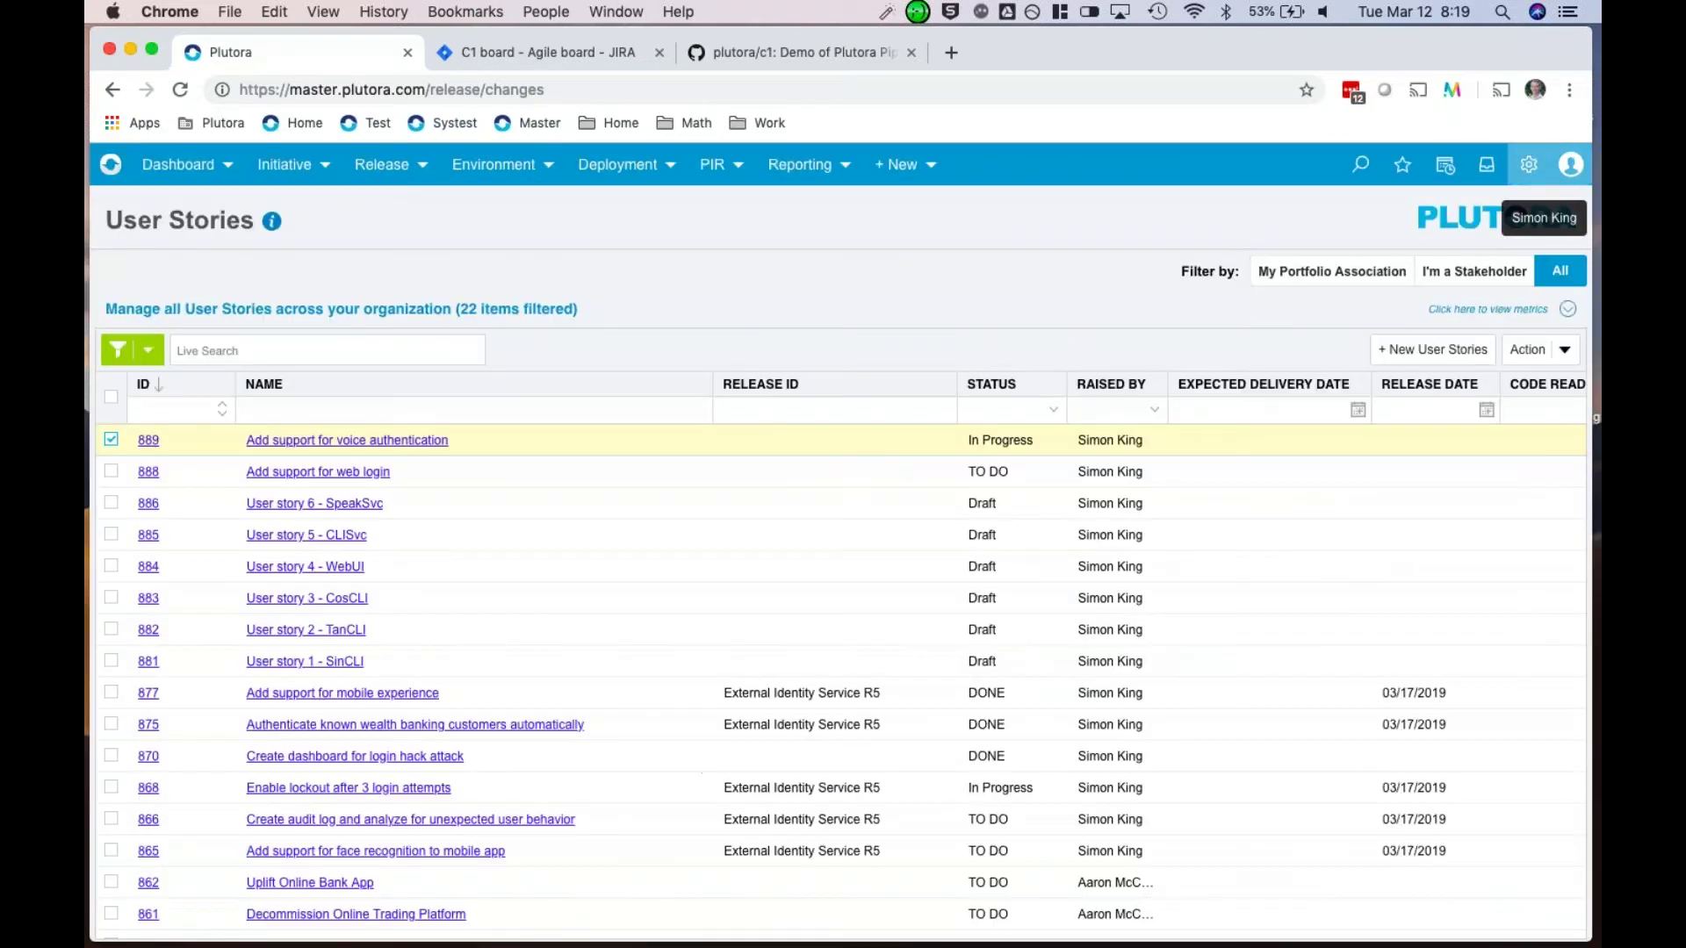
Step: Open the Pipeline view of the IM Dashboard to examine the pipeline summary
mouse_move(180, 167)
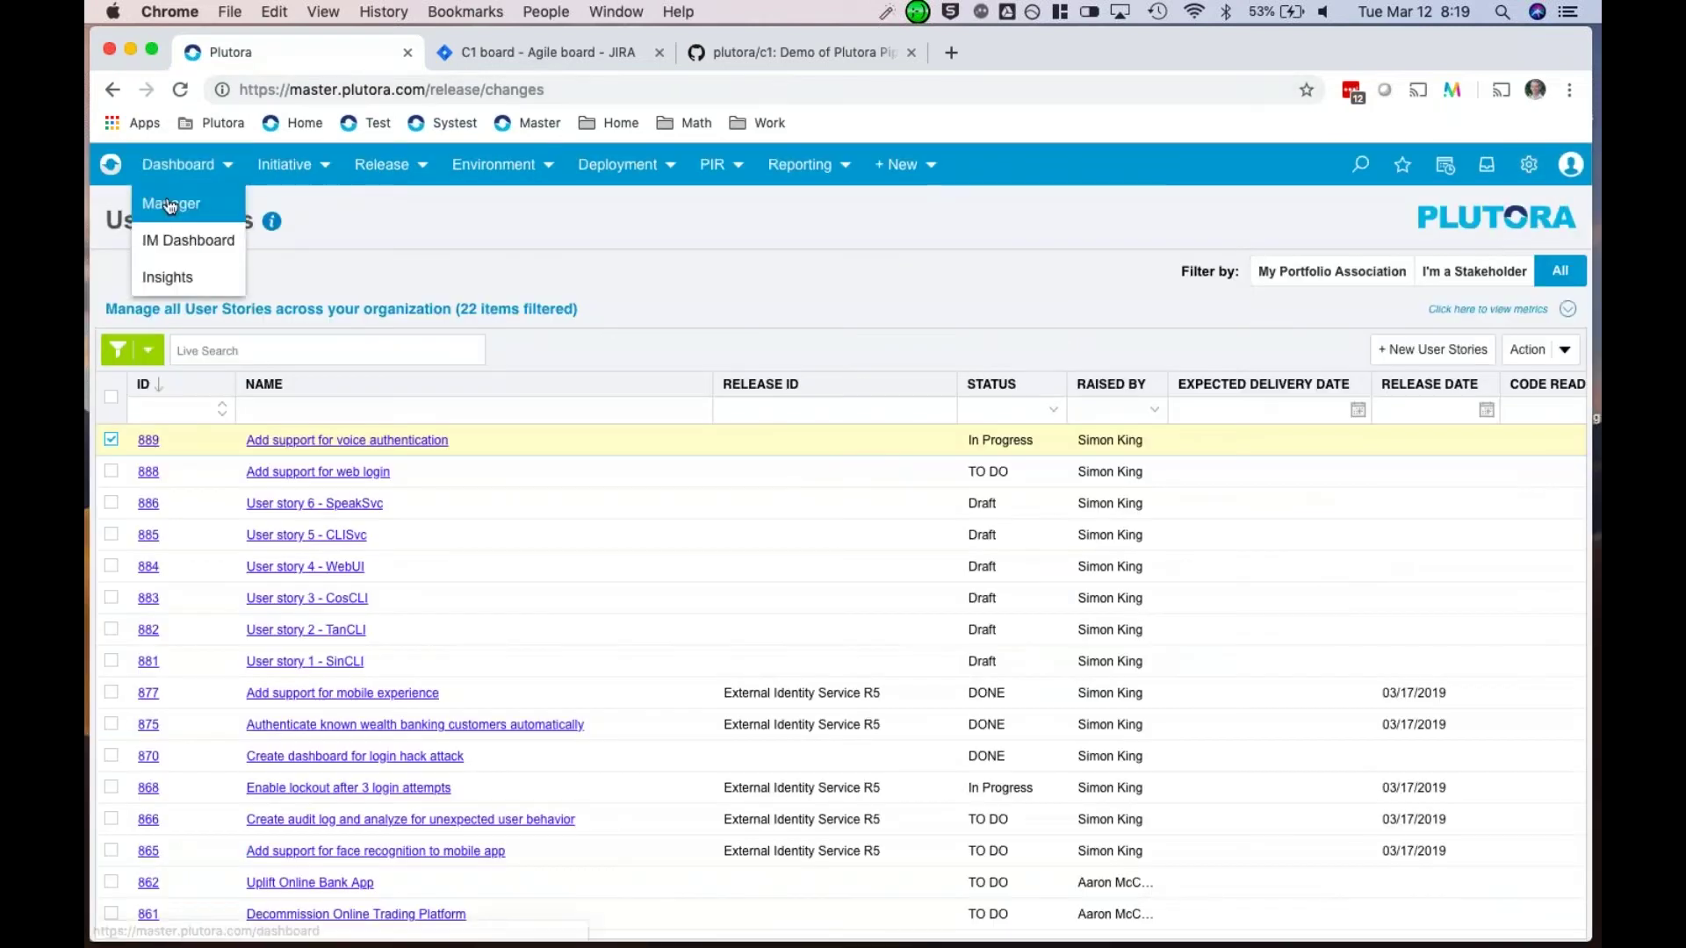
click(182, 244)
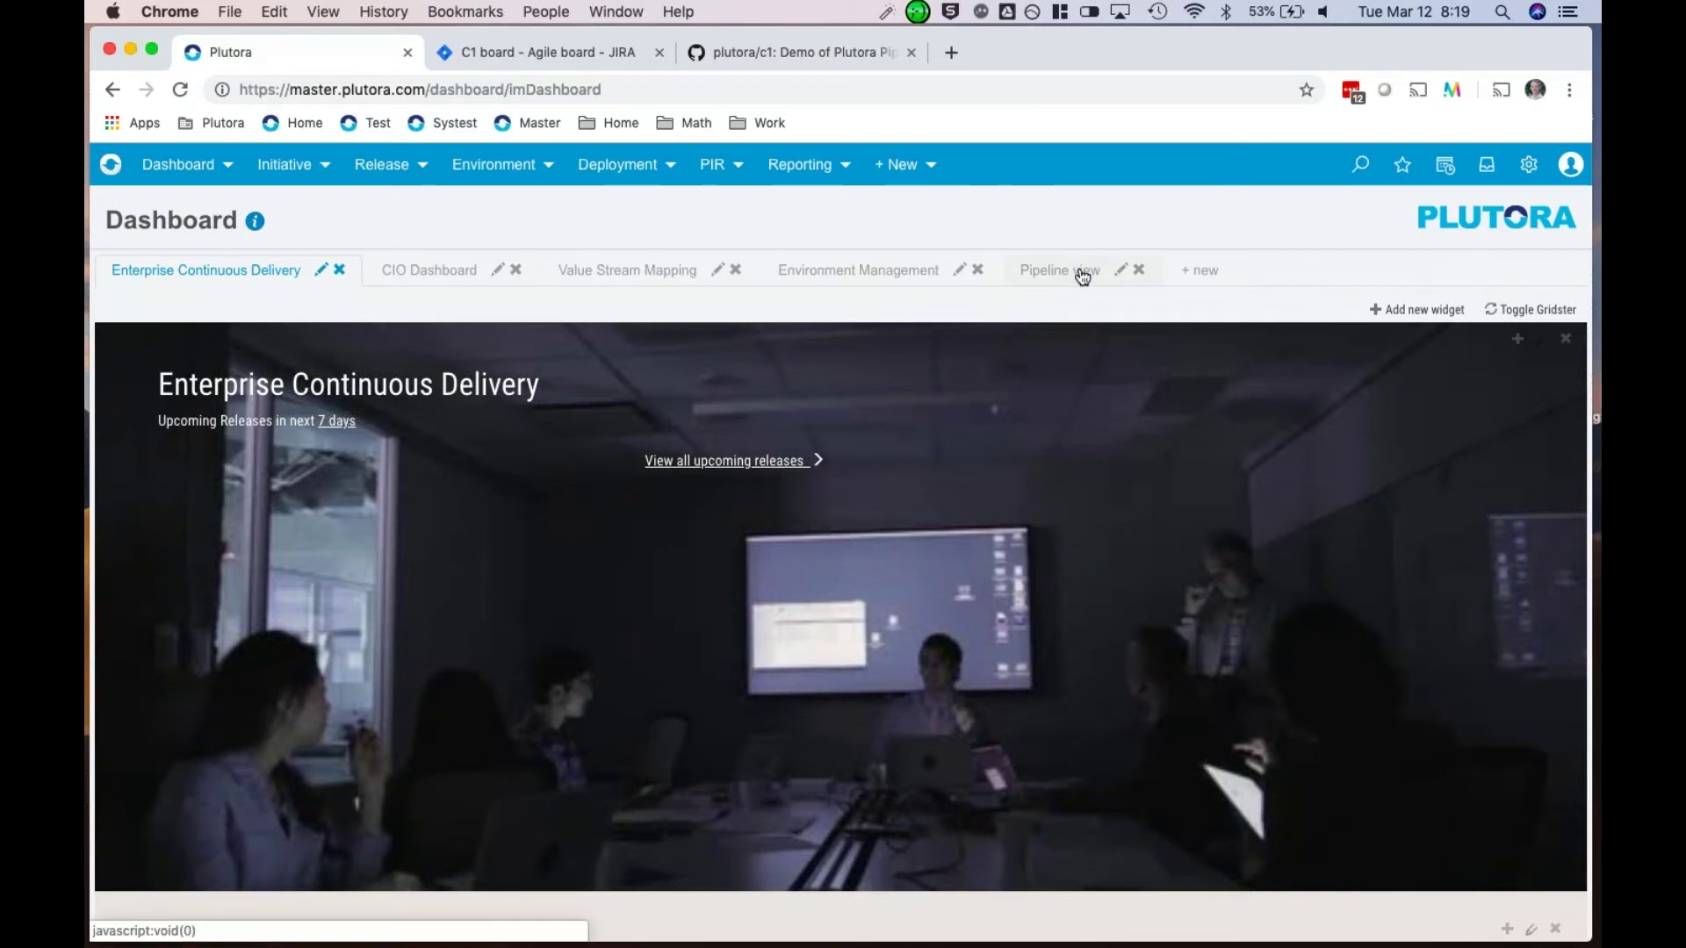
click(1083, 277)
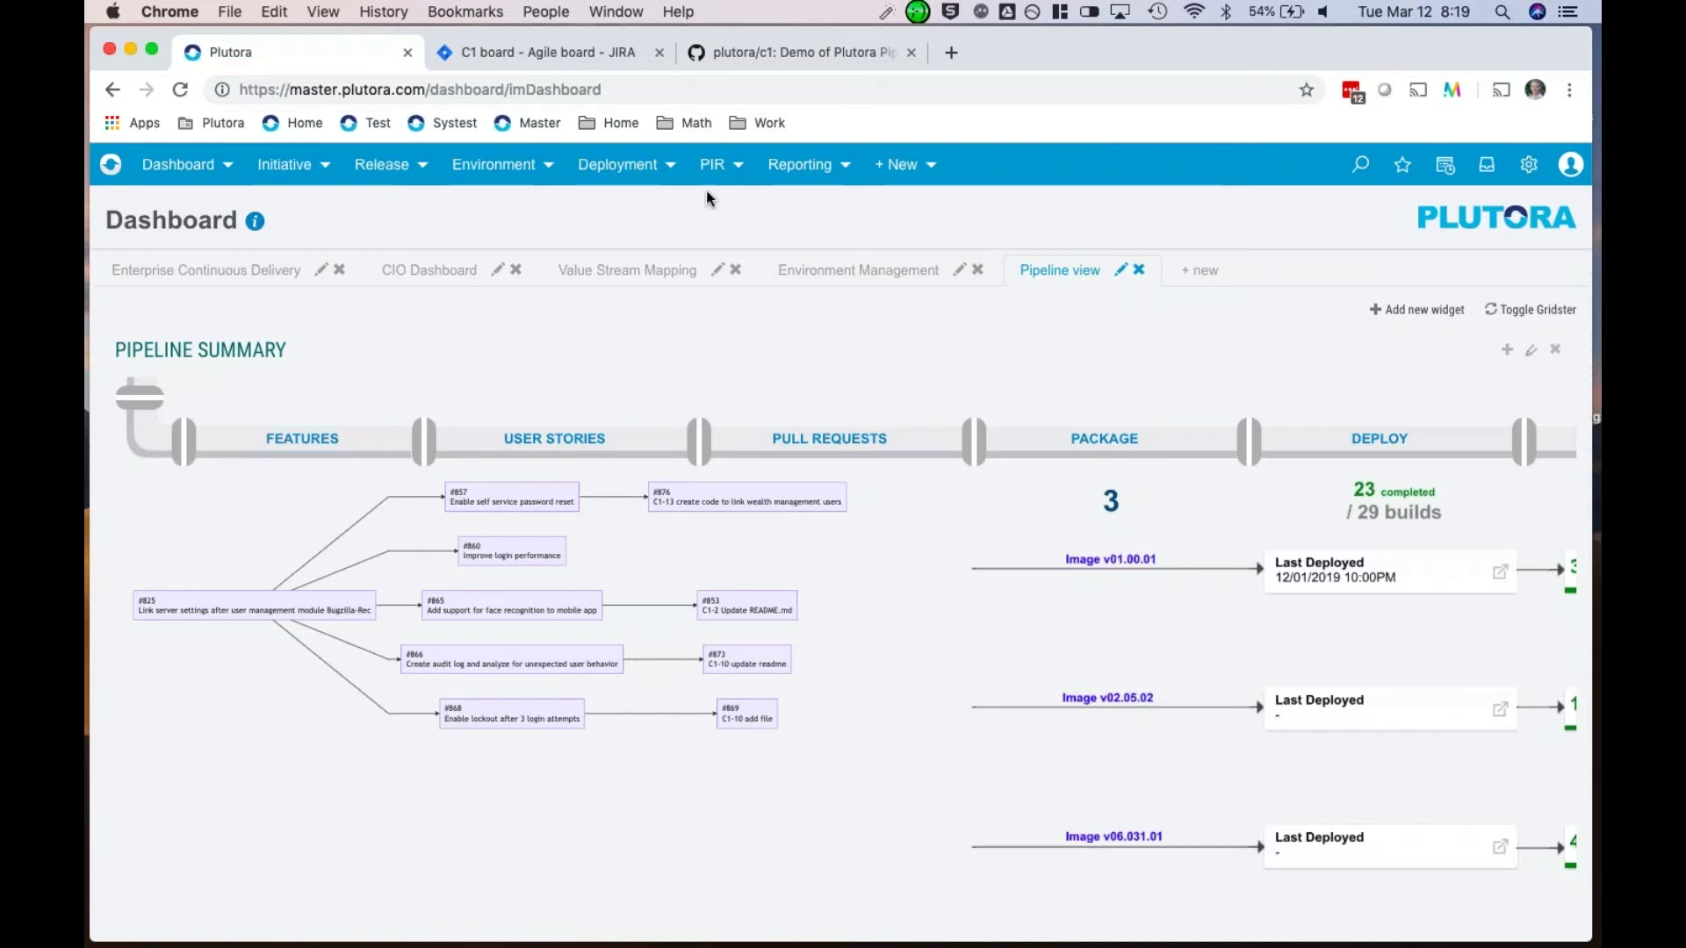
Step: Switch to the plutora/c1 repository on GitHub and look through its files, commit messages and README
click(779, 55)
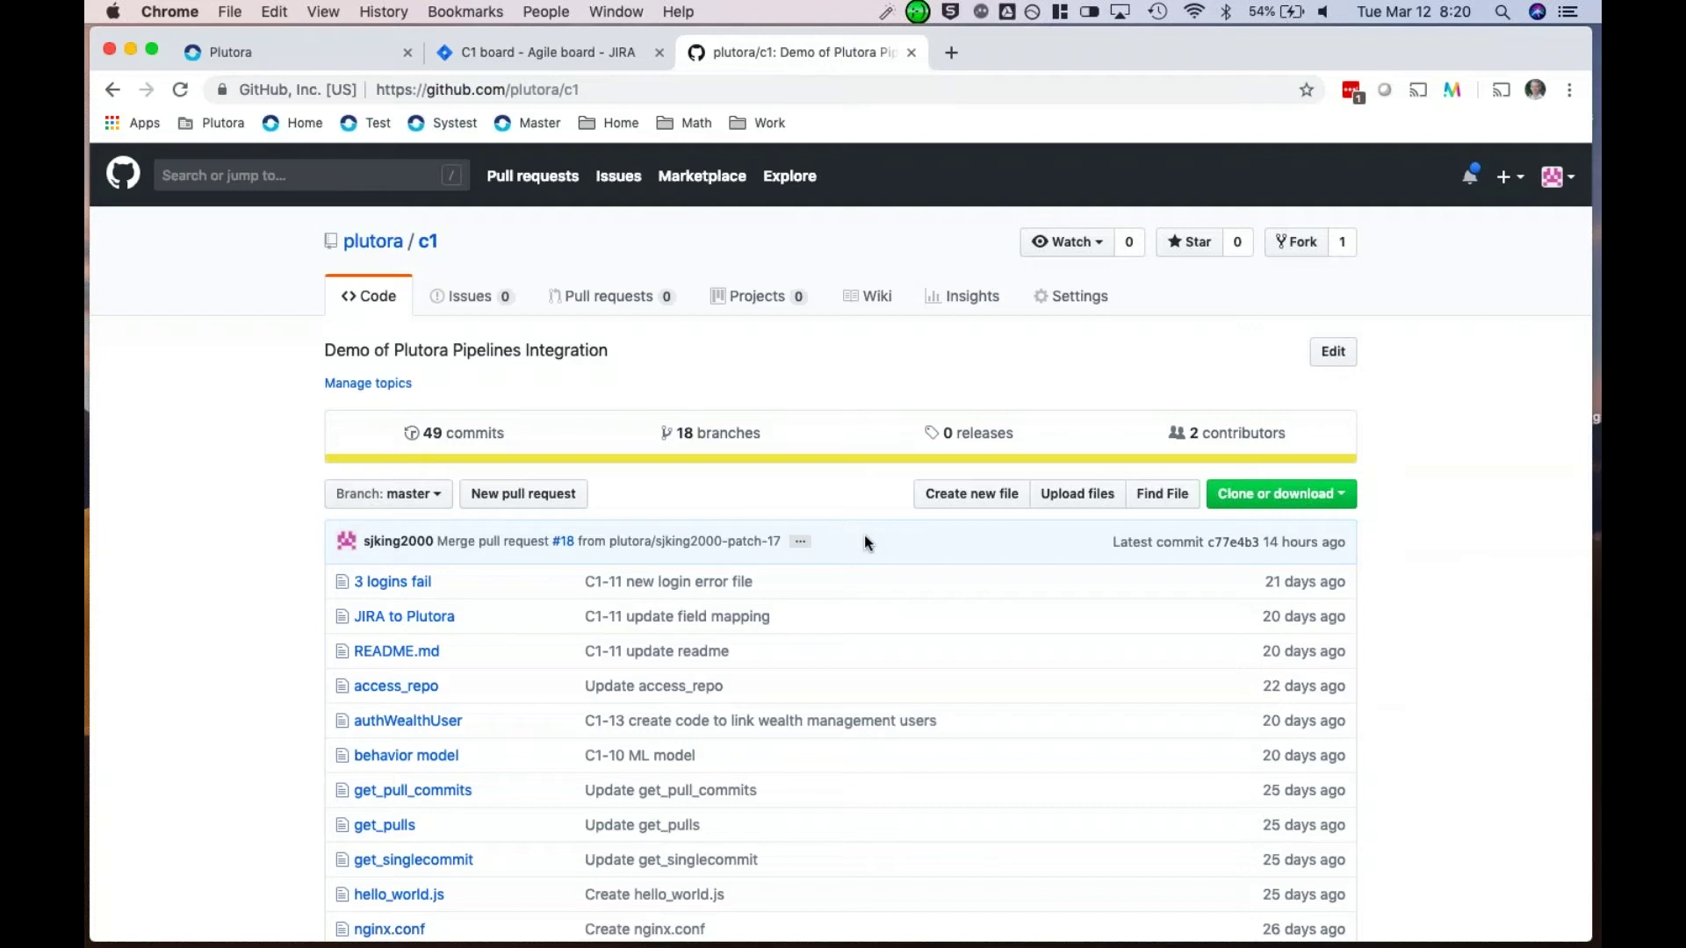
scroll(851, 456, down, 3)
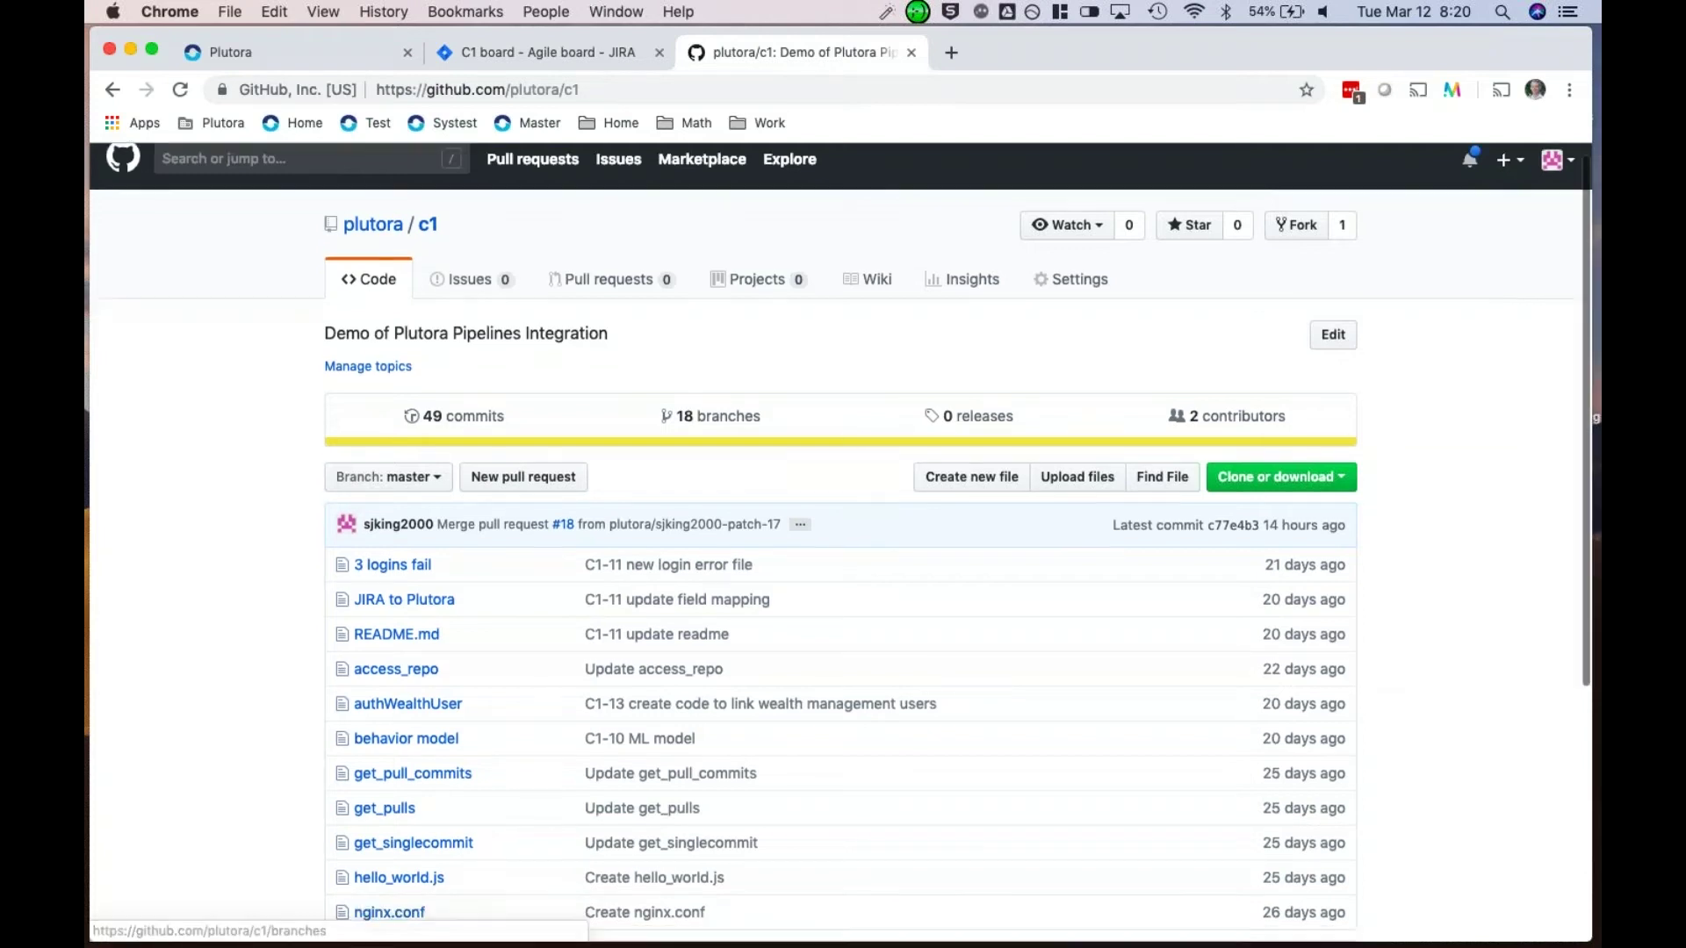
scroll(840, 543, down, 1)
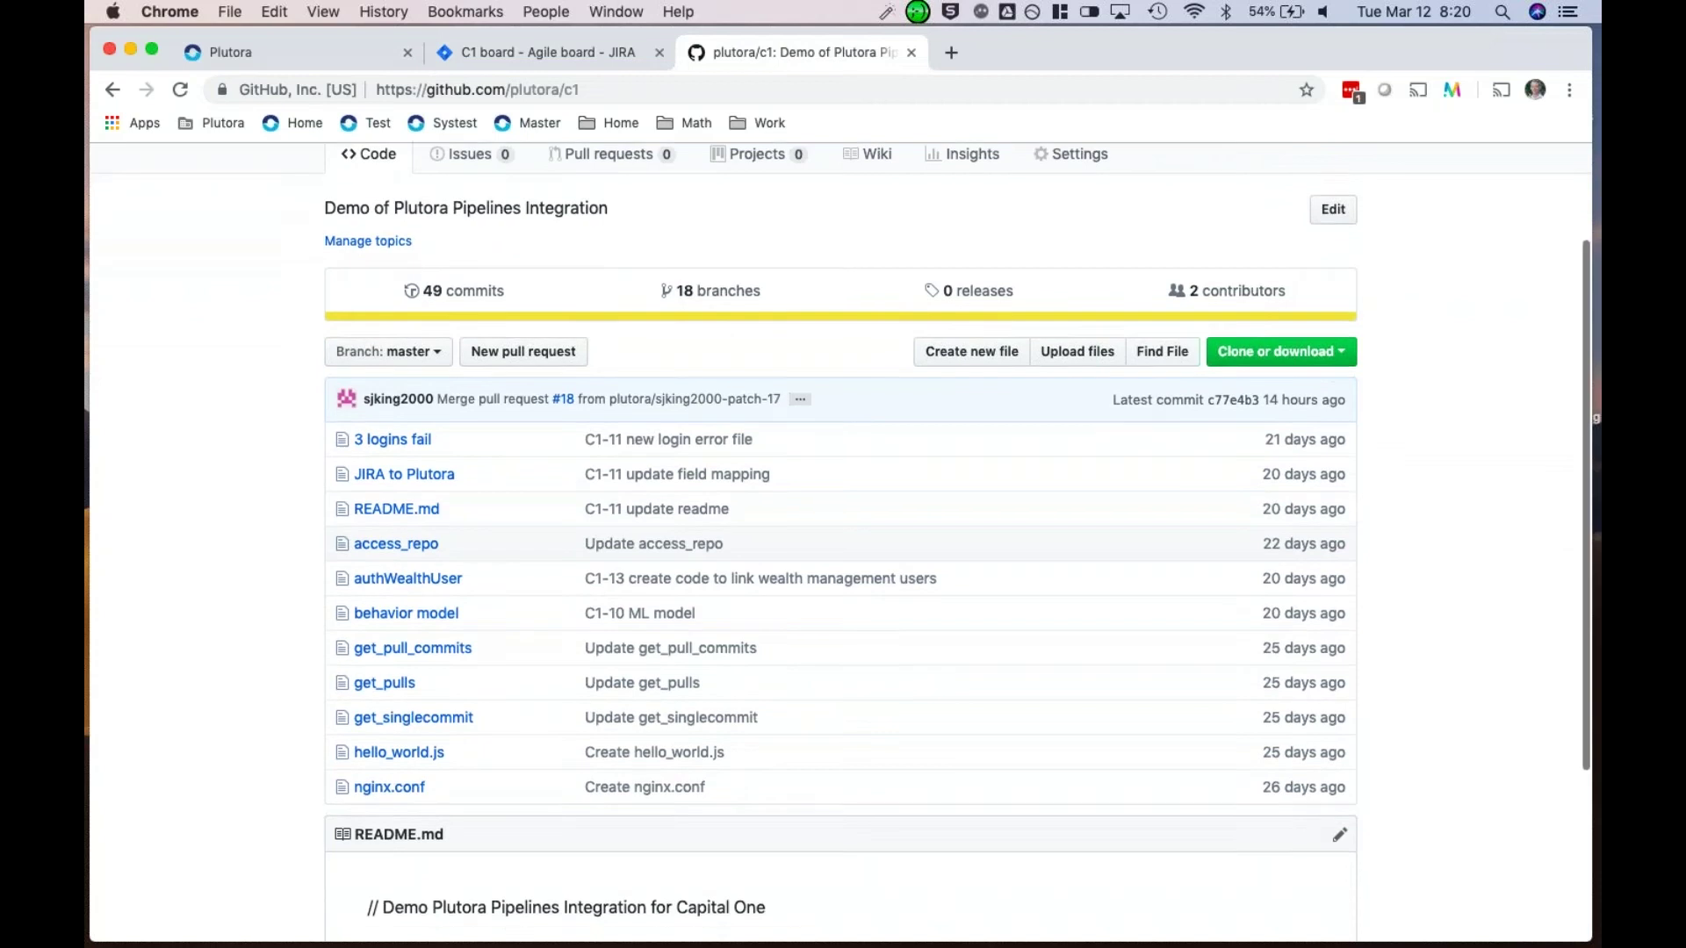
scroll(841, 542, up, 1)
scroll(721, 413, up, 2)
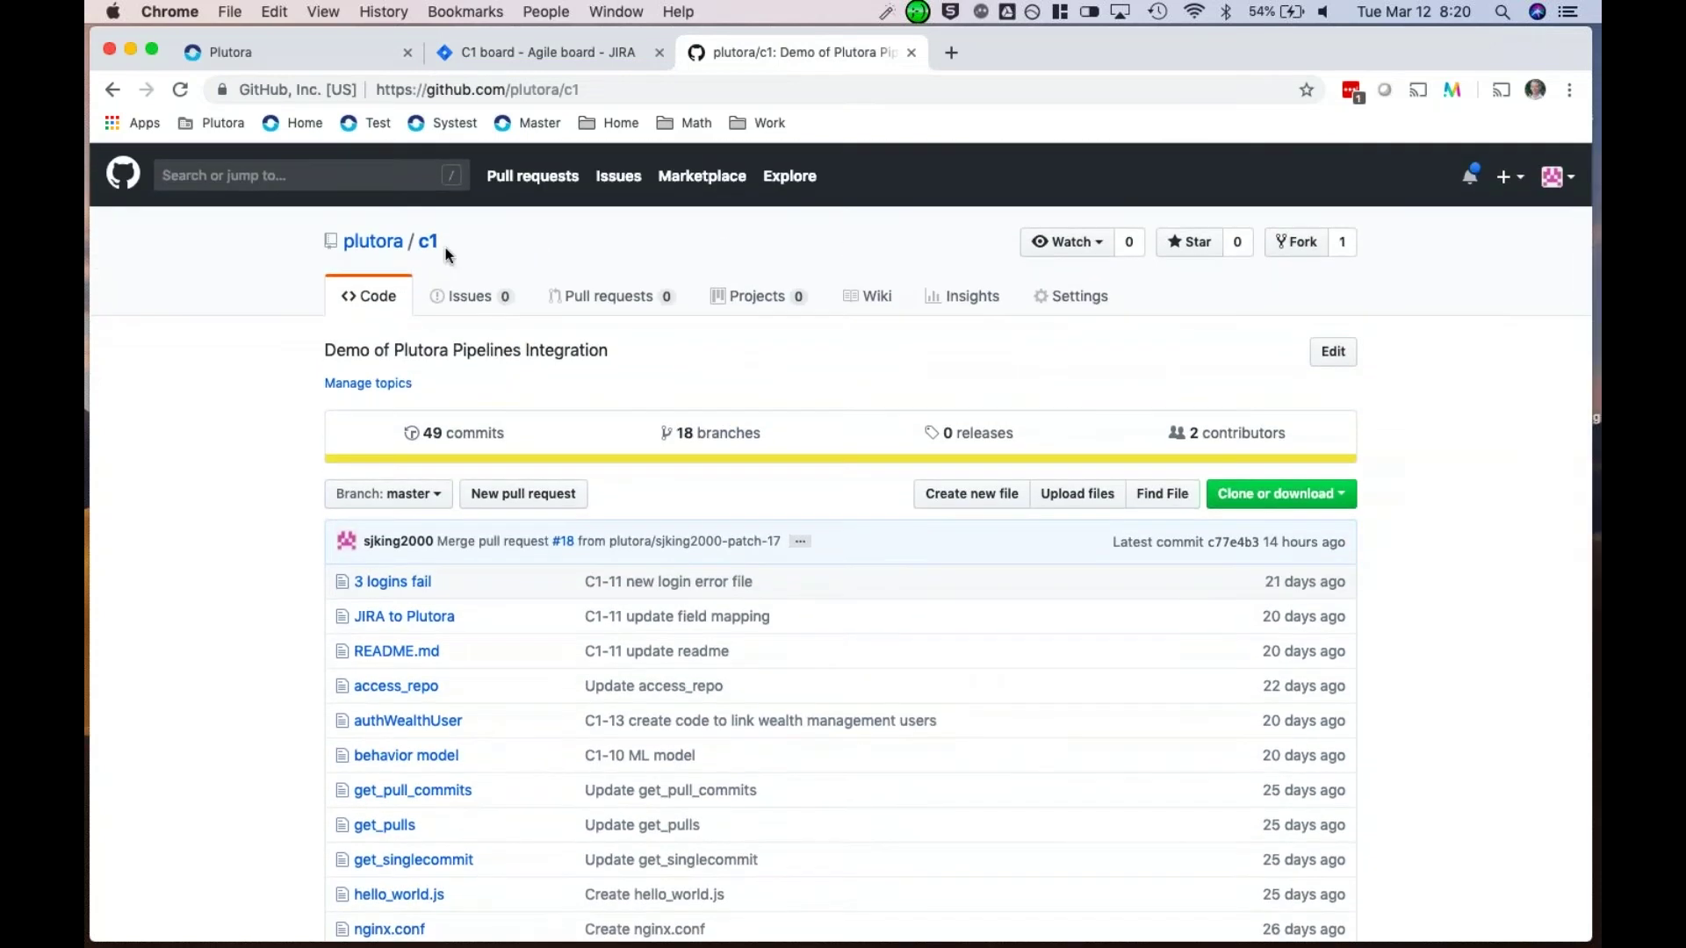
scroll(569, 654, down, 1)
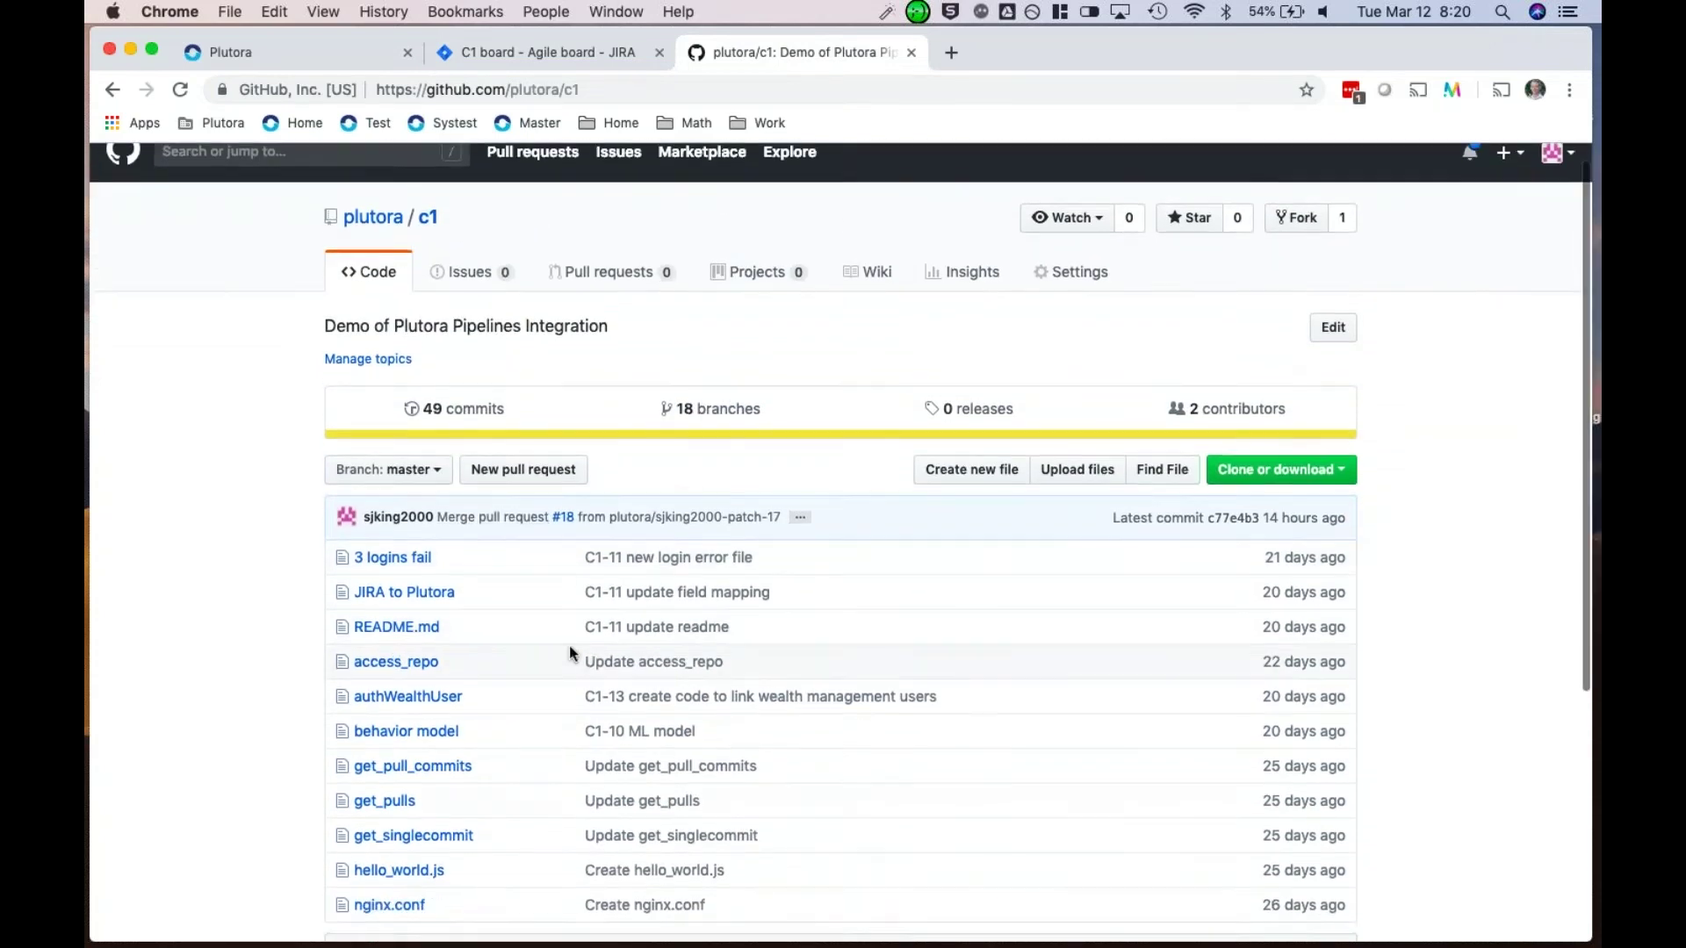
scroll(569, 652, down, 1)
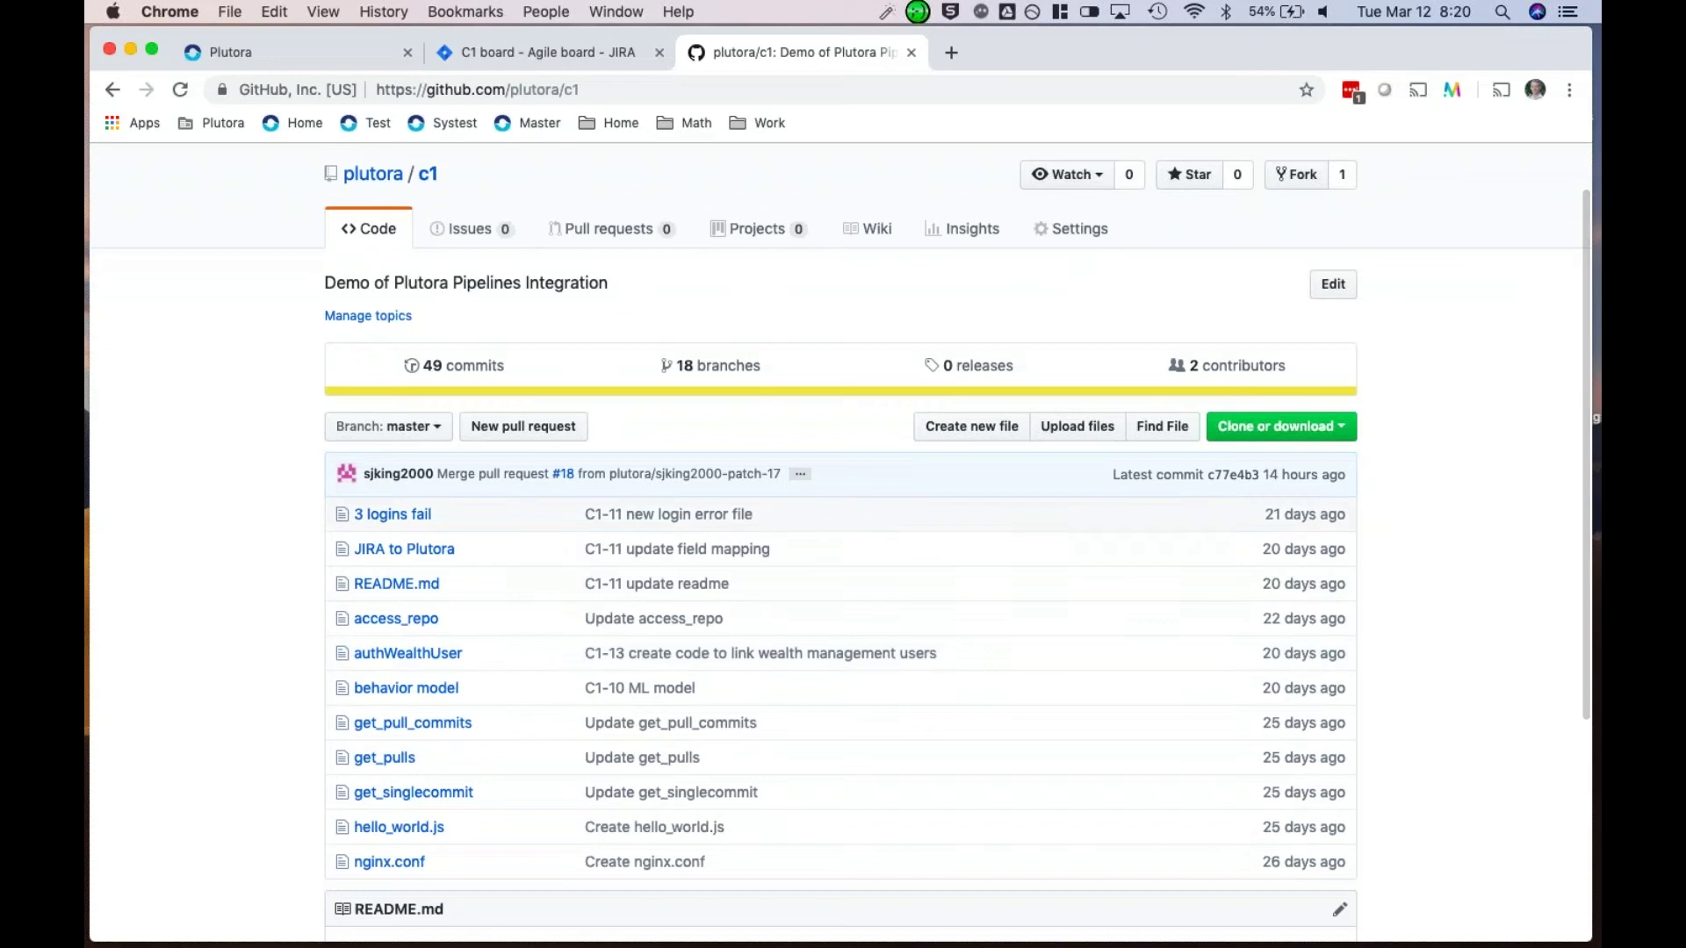
scroll(413, 441, down, 5)
scroll(413, 441, down, 2)
scroll(653, 535, up, 5)
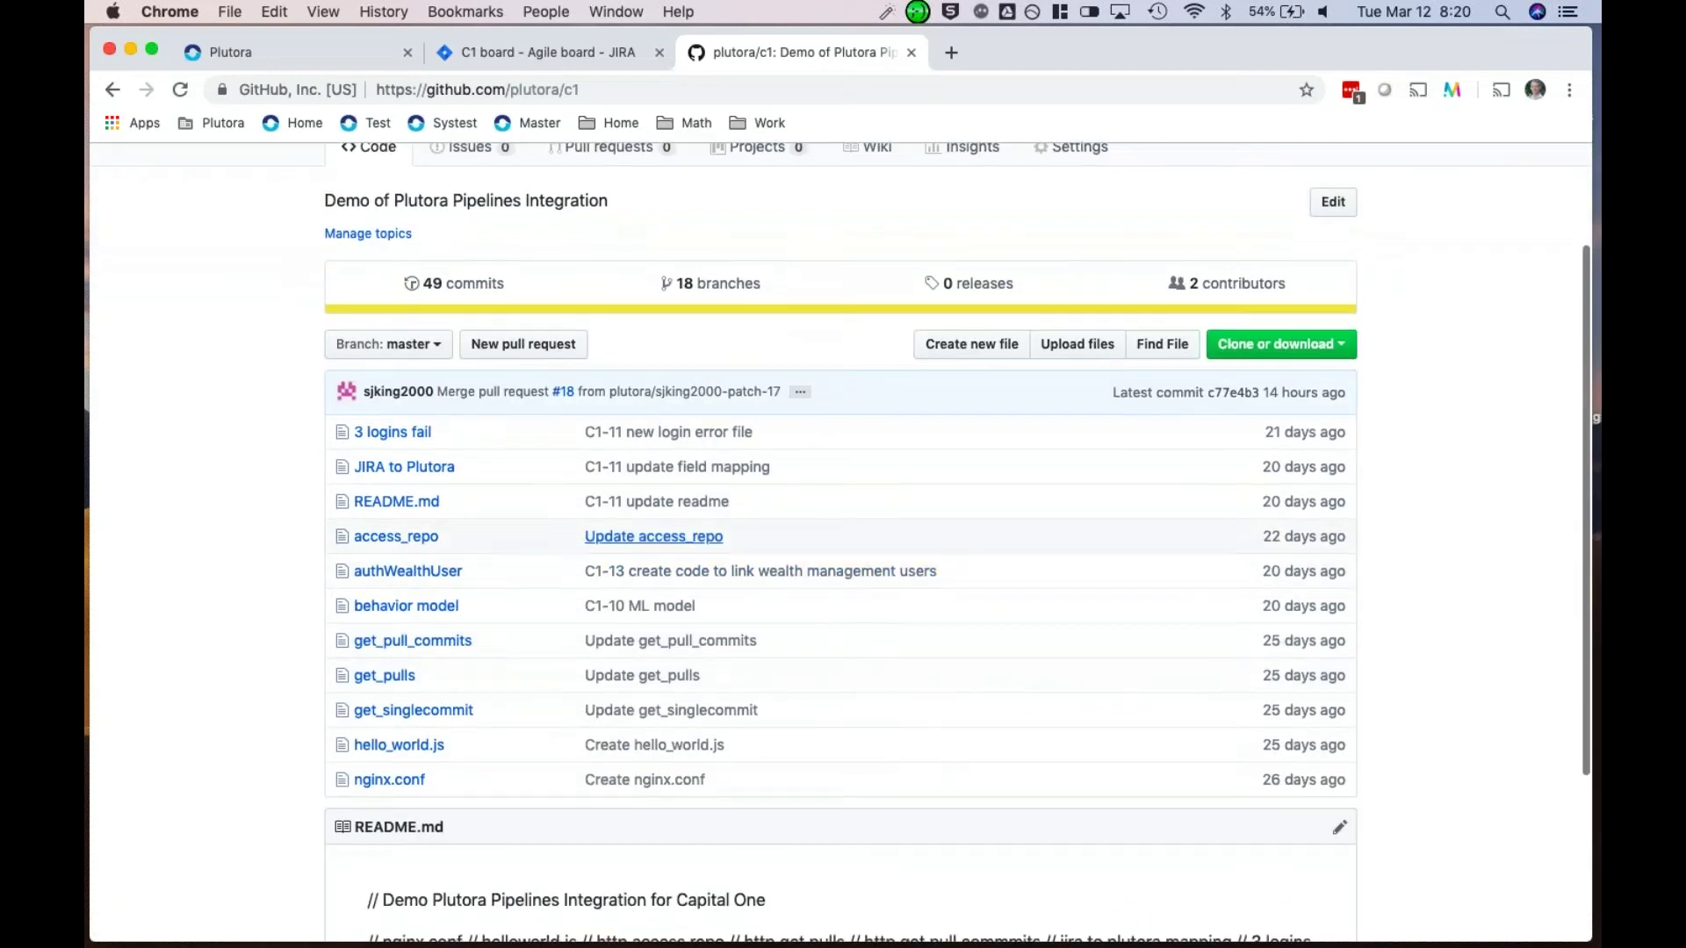
Step: Start a new file in the c1 repository with the comment line "/* Enable voice authentication" followed by a blank line
click(982, 346)
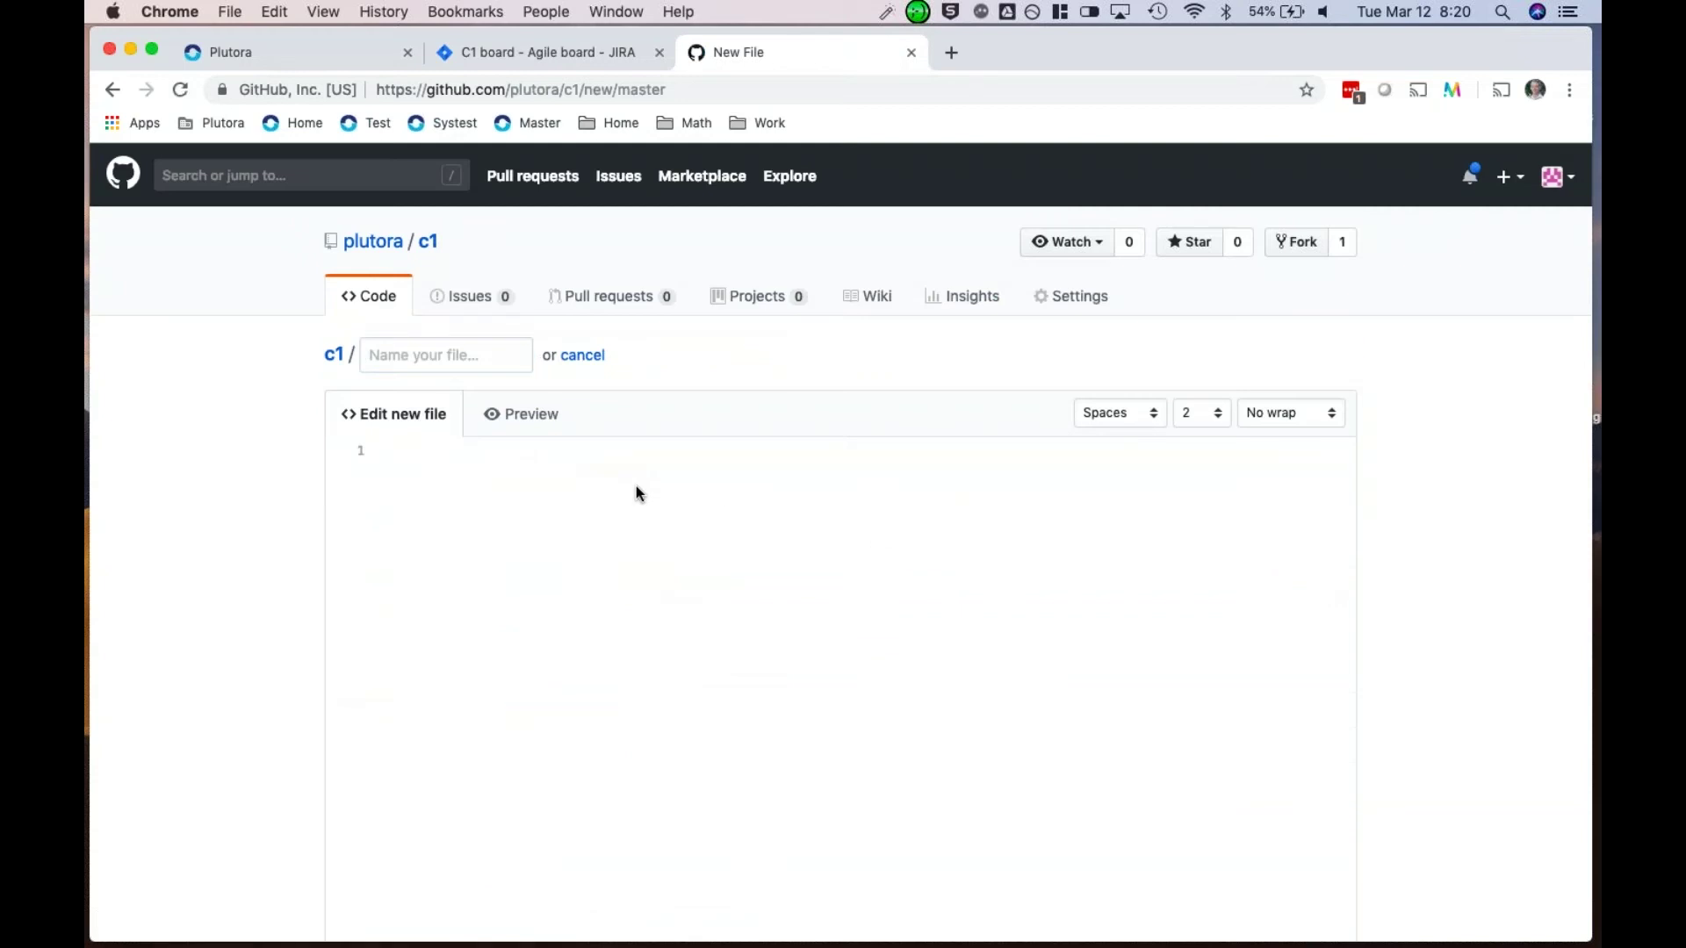
text(*)
key(BackSpace)
text(/* Enable voice authent)
key(BackSpace)
text(tication)
key(Return)
key(Return)
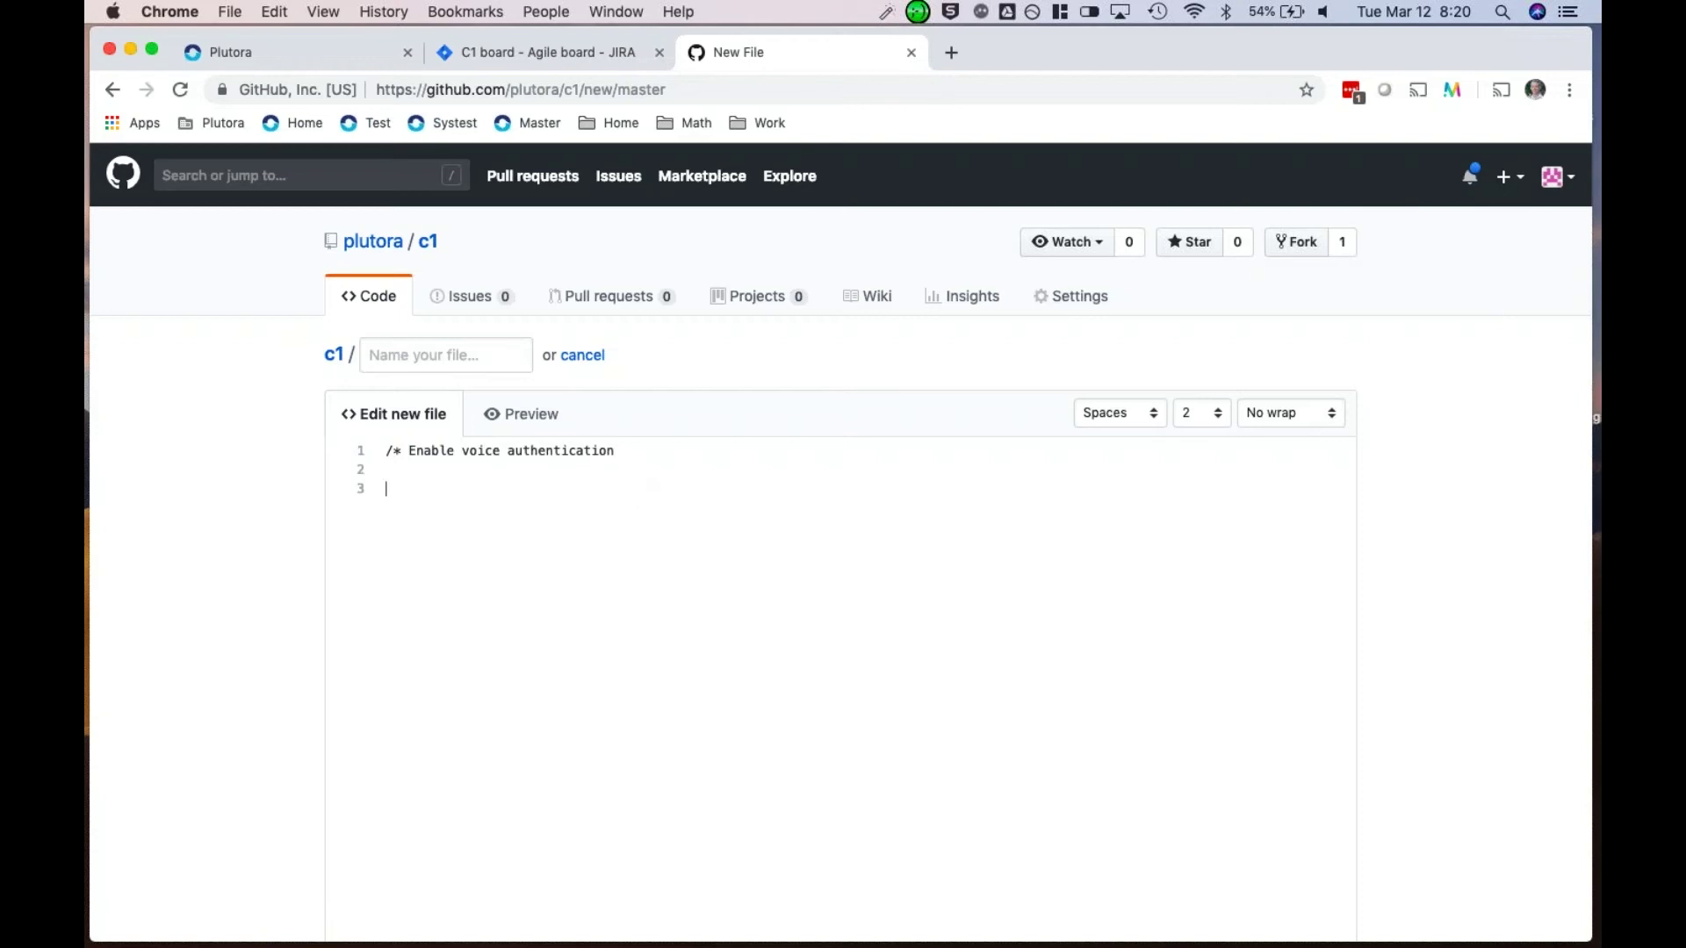
Step: Add the comment lines "/* listen for key word" and "/* authentic with biometrics" to the new file
text(/* liste)
text(n for key wo)
text(rd )
text(/* )
text(authentic wi)
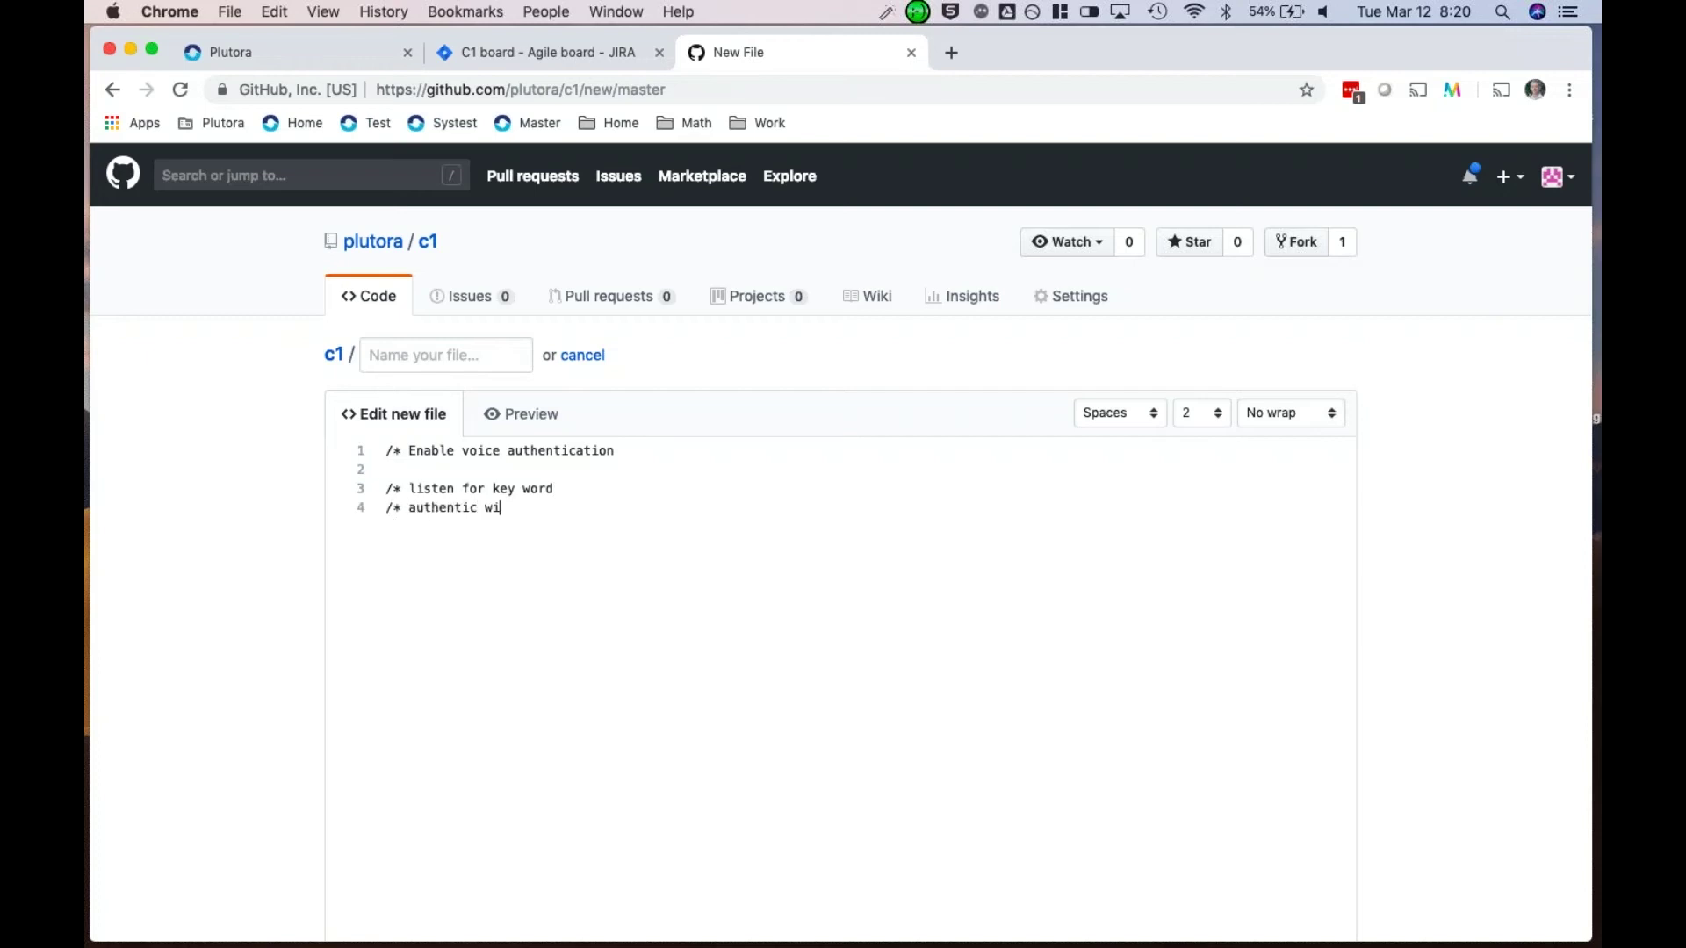
text(th biometrics)
Step: Name the new file "voiceauth"
scroll(1359, 599, down, 2)
scroll(1359, 599, up, 2)
click(472, 339)
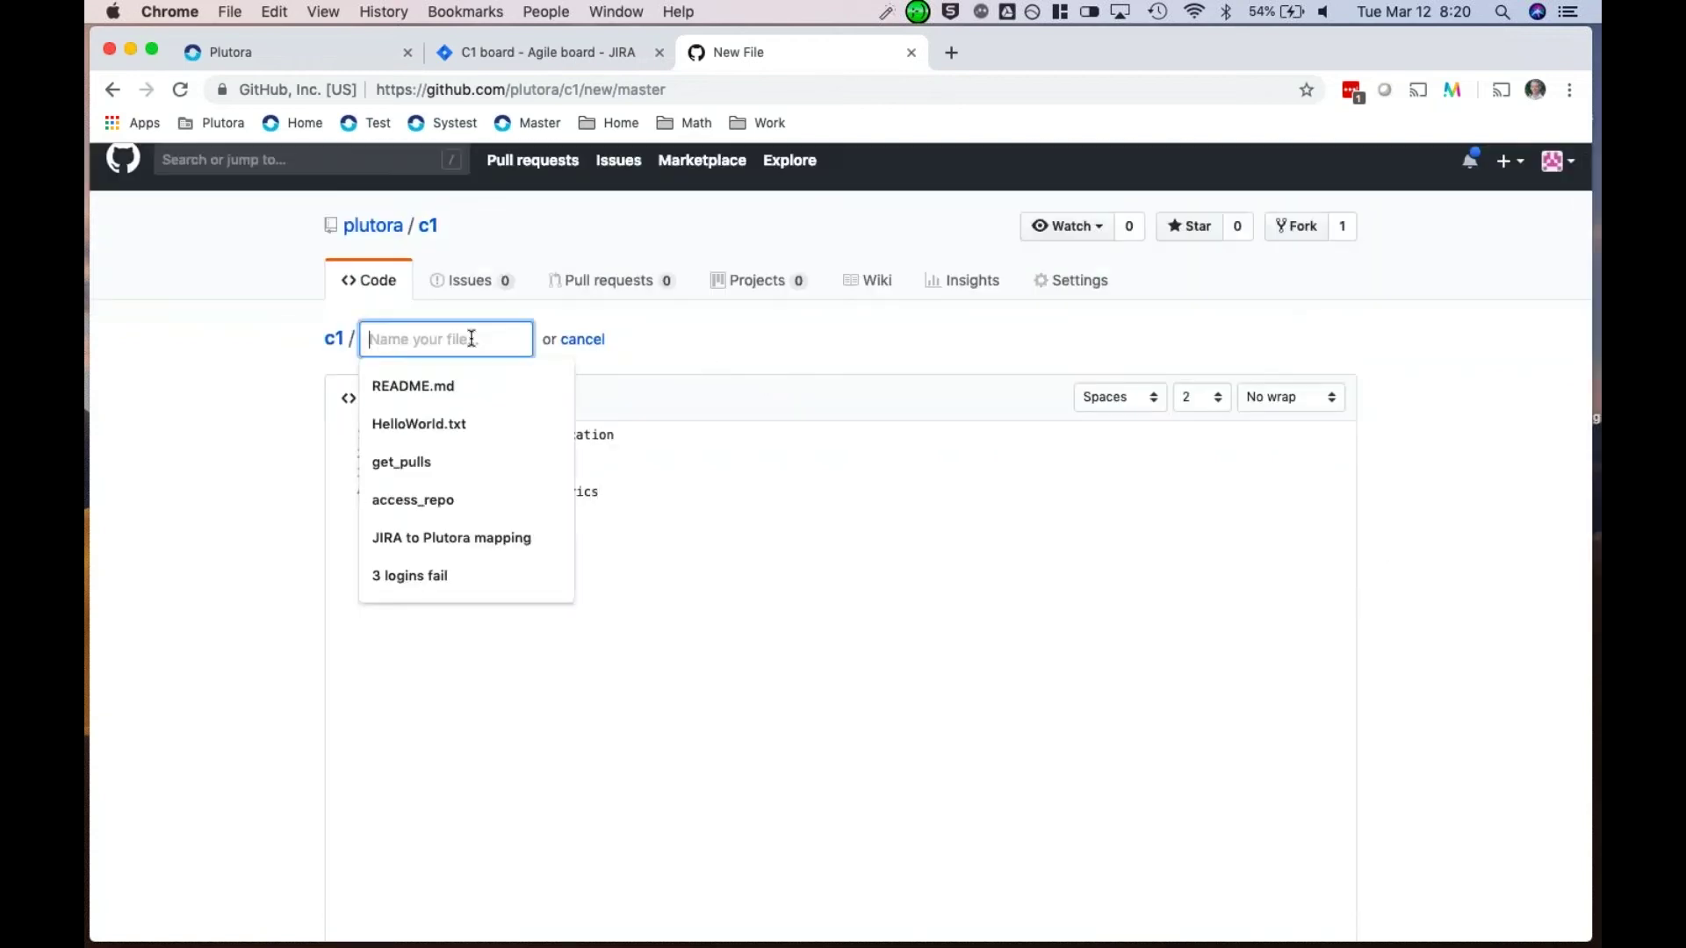
text(voice auth)
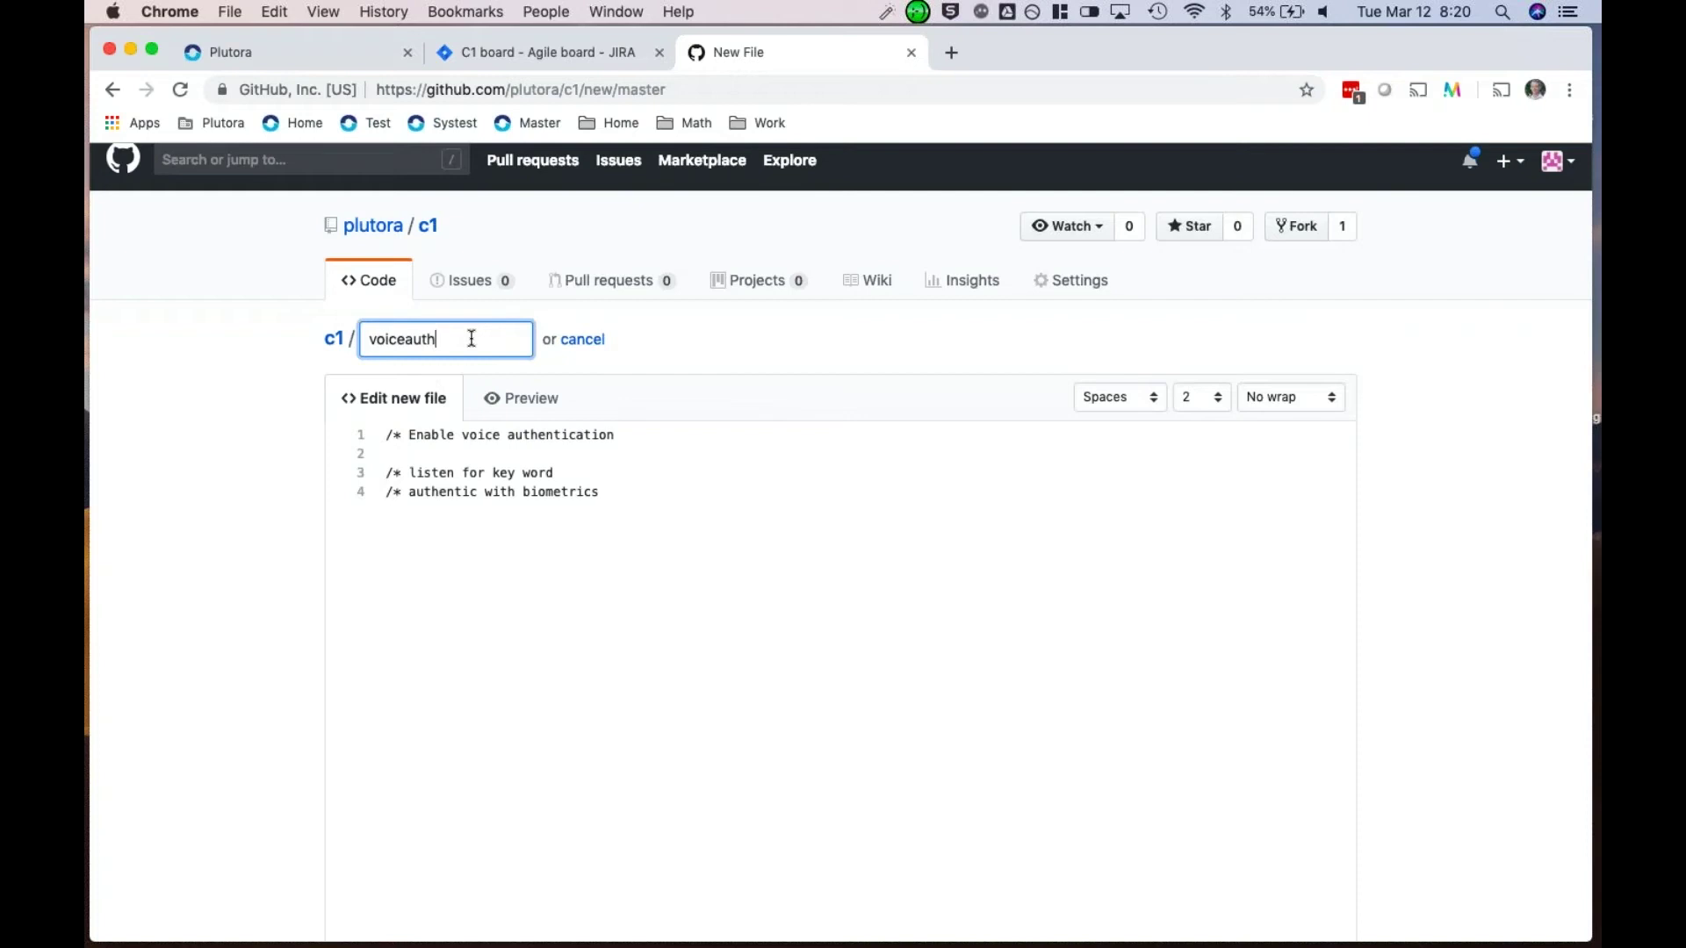
Step: Propose the new file on a new branch with the suggested branch name, starting a pull request
scroll(1431, 524, down, 5)
scroll(1431, 526, down, 2)
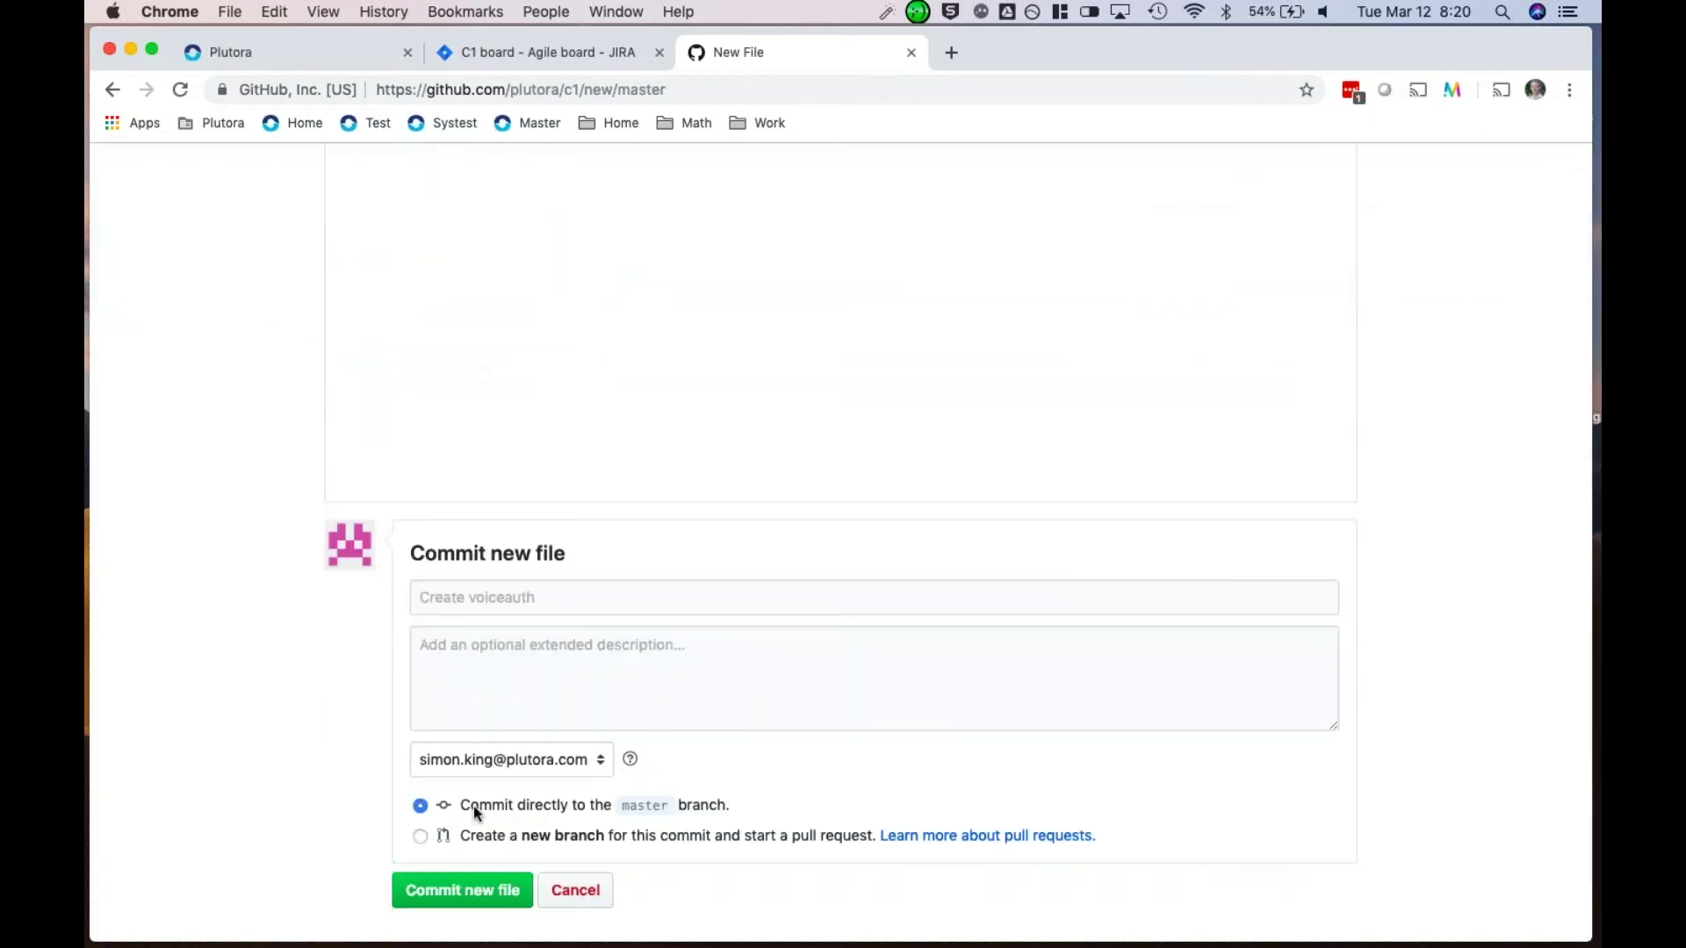
click(420, 836)
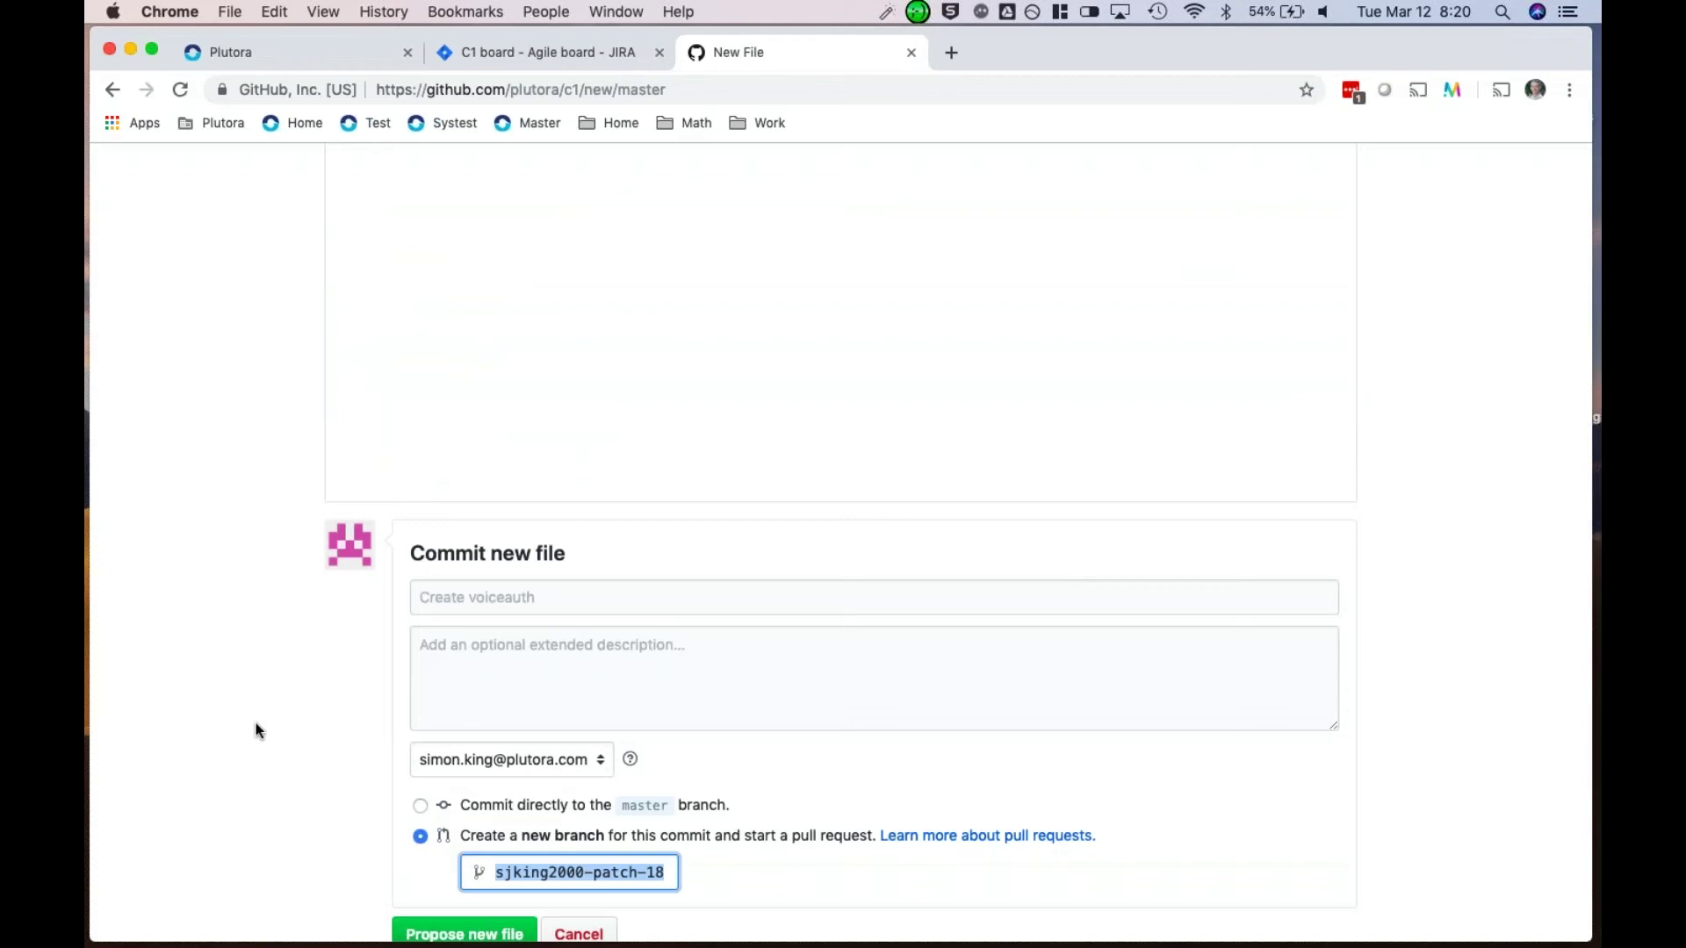
scroll(255, 723, down, 3)
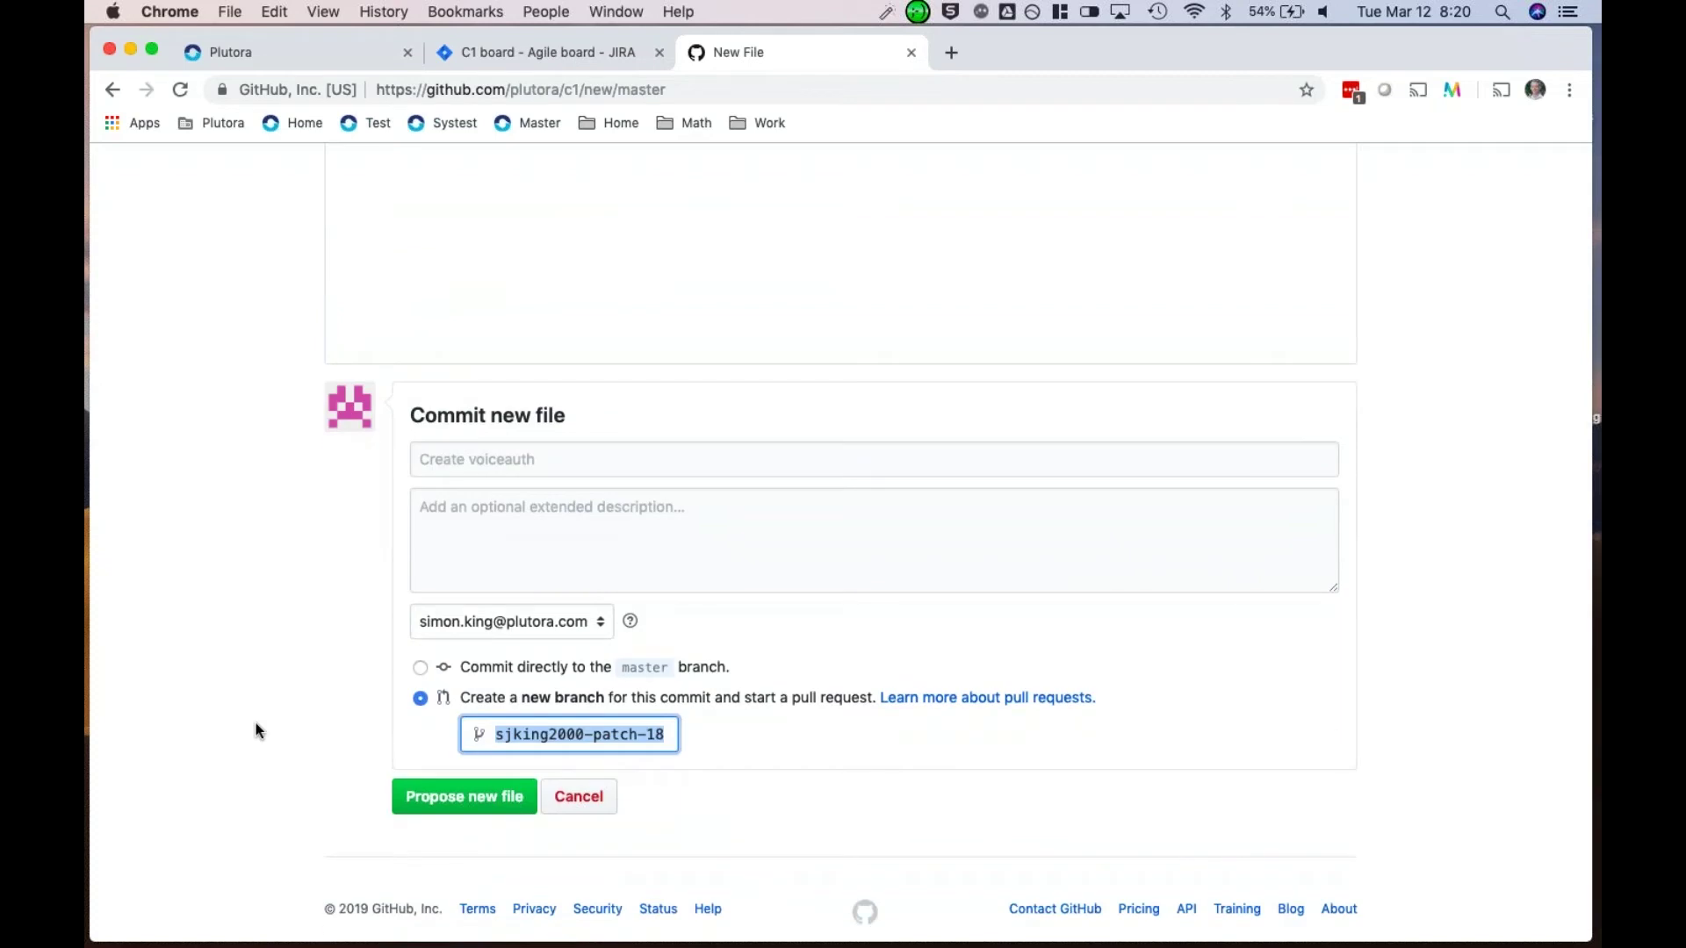
scroll(257, 725, down, 1)
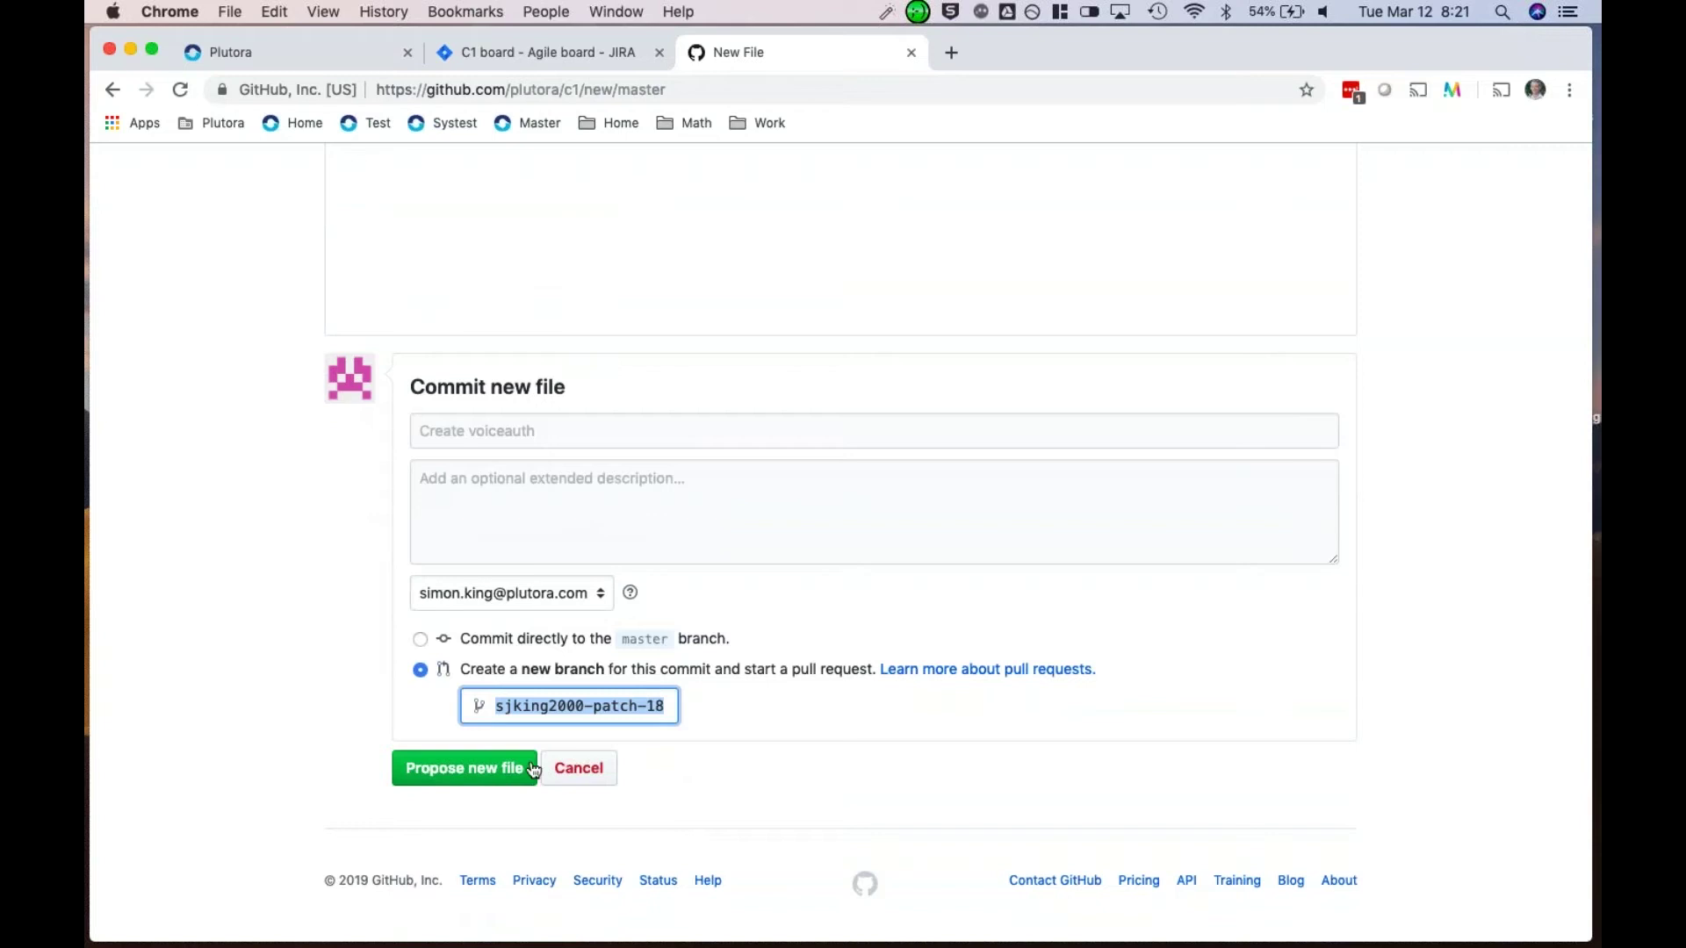
click(493, 779)
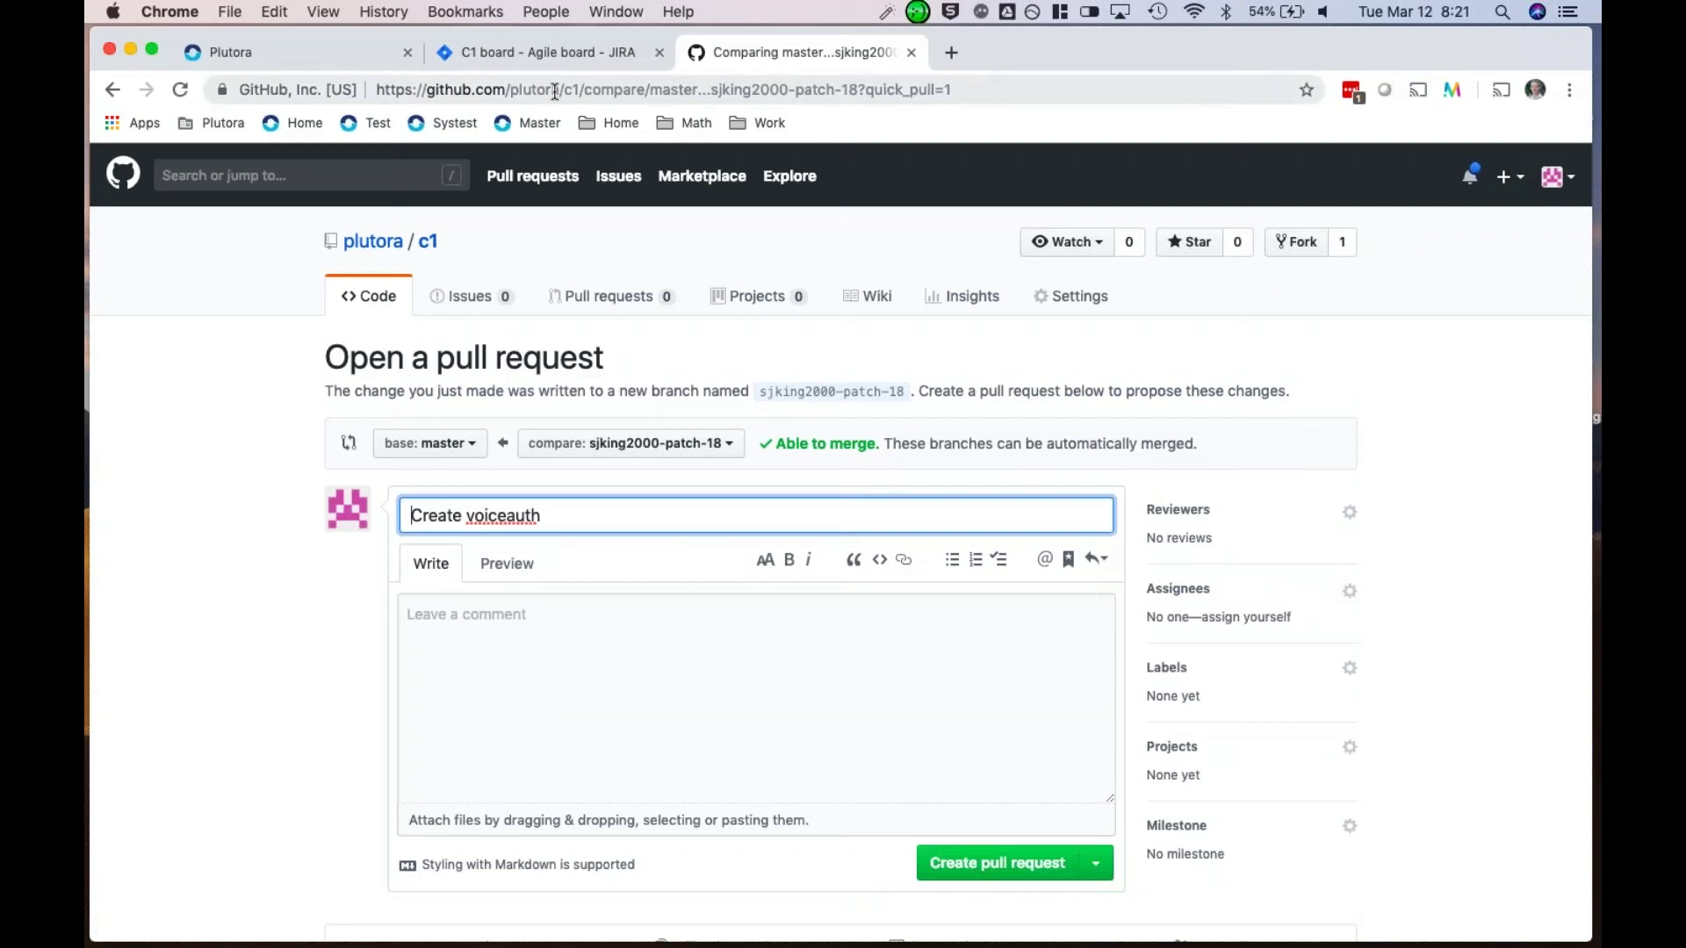
Step: Look up the voice authentication issue's key on the JIRA board and prefix the GitHub pull request title with "C1-16"
click(582, 60)
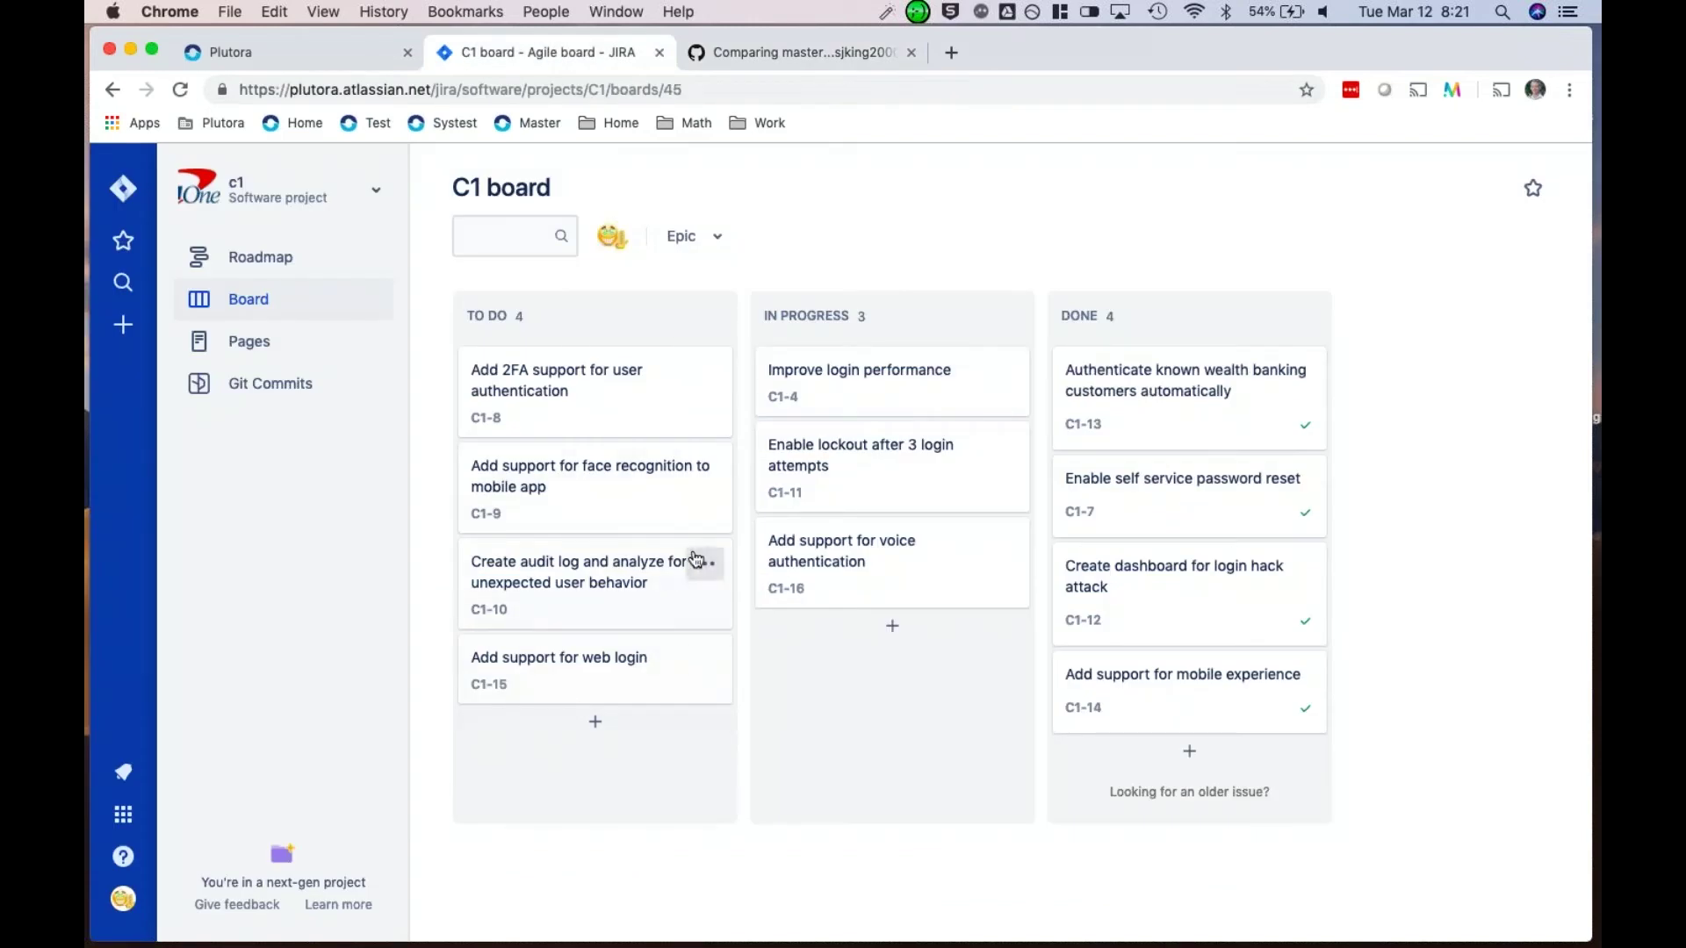
click(804, 58)
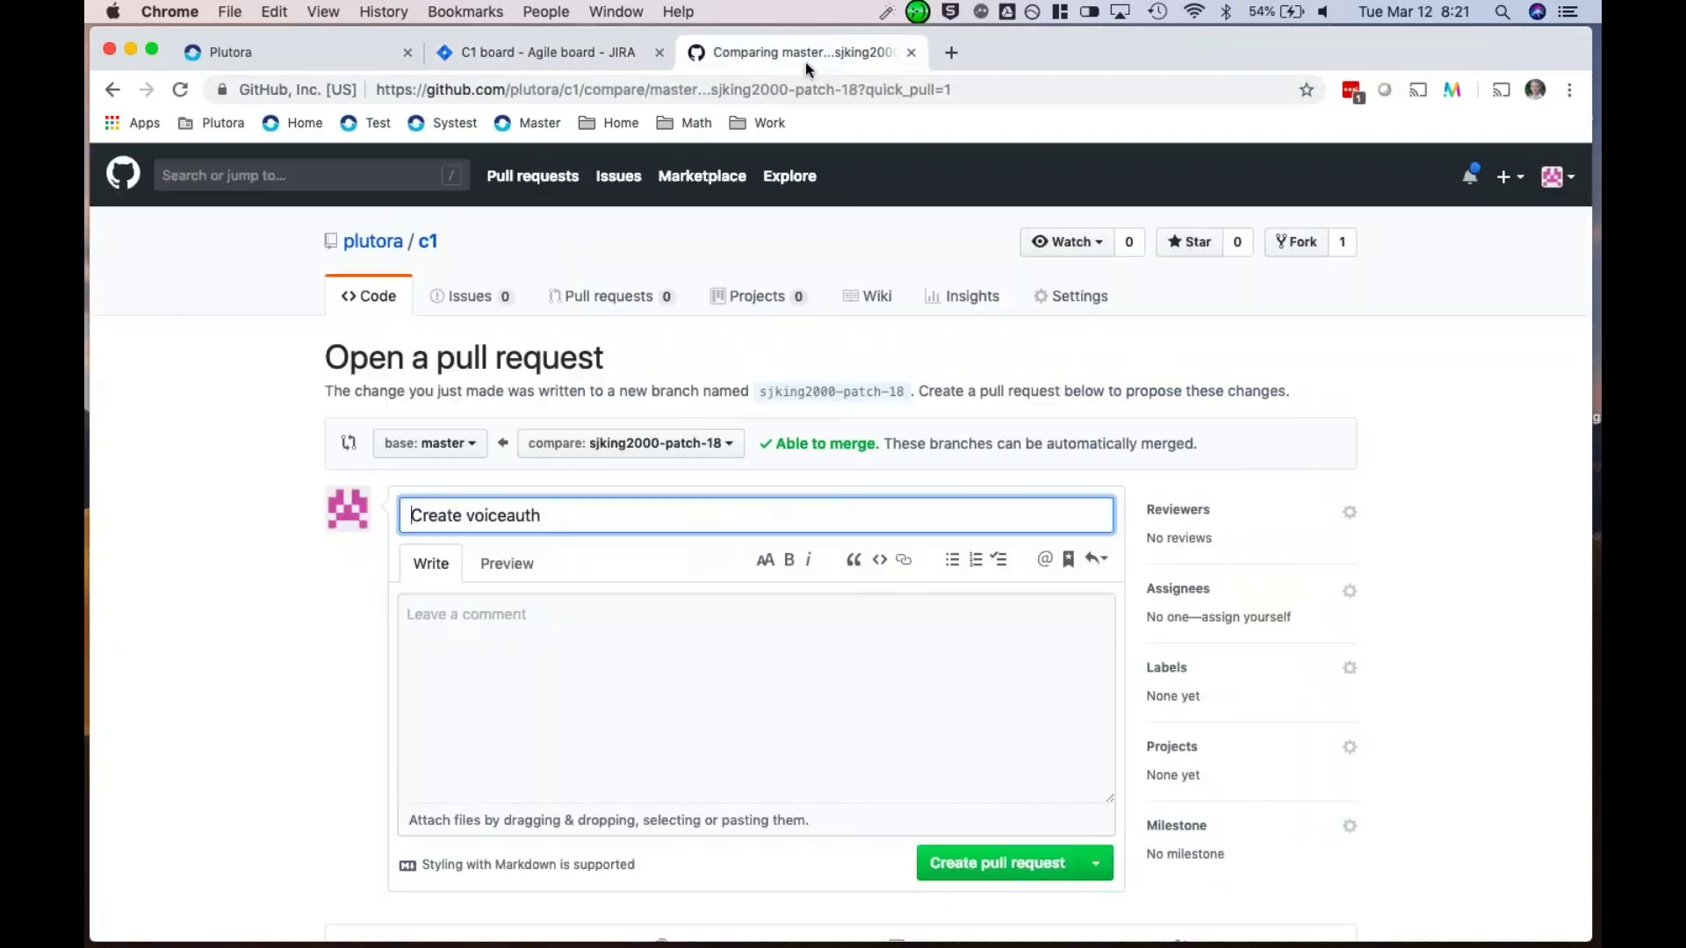
text(C1-16)
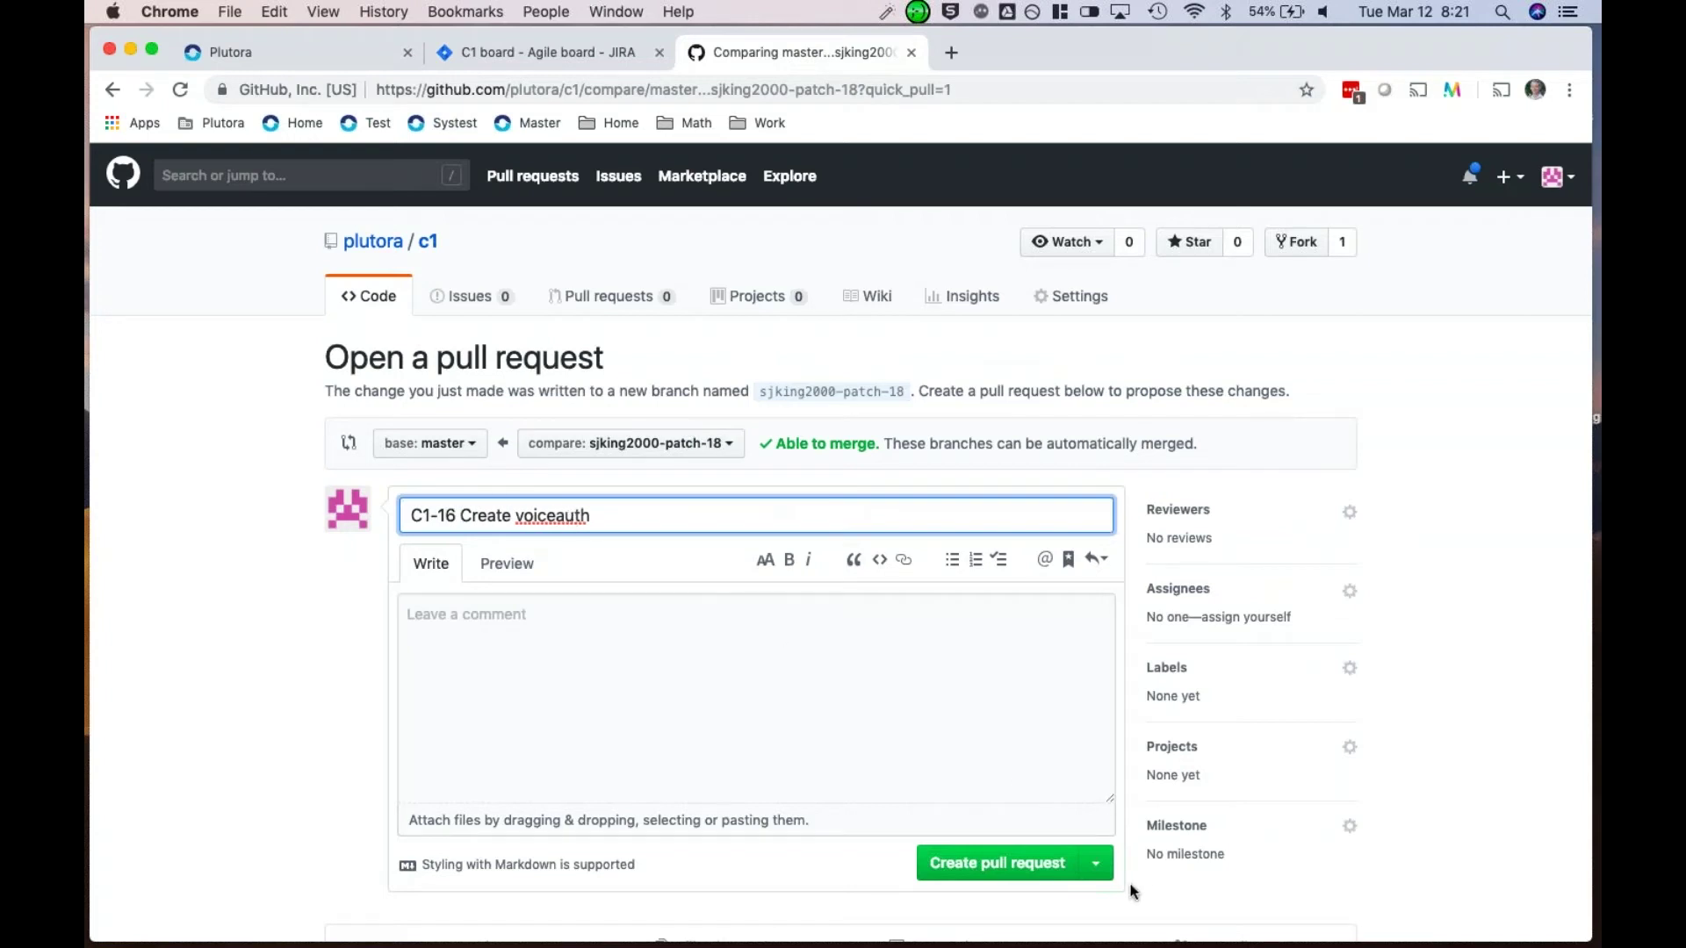
Step: Add the comment "first draft of flow for voice auth" and create the pull request, then review its merge status
scroll(1148, 891, down, 2)
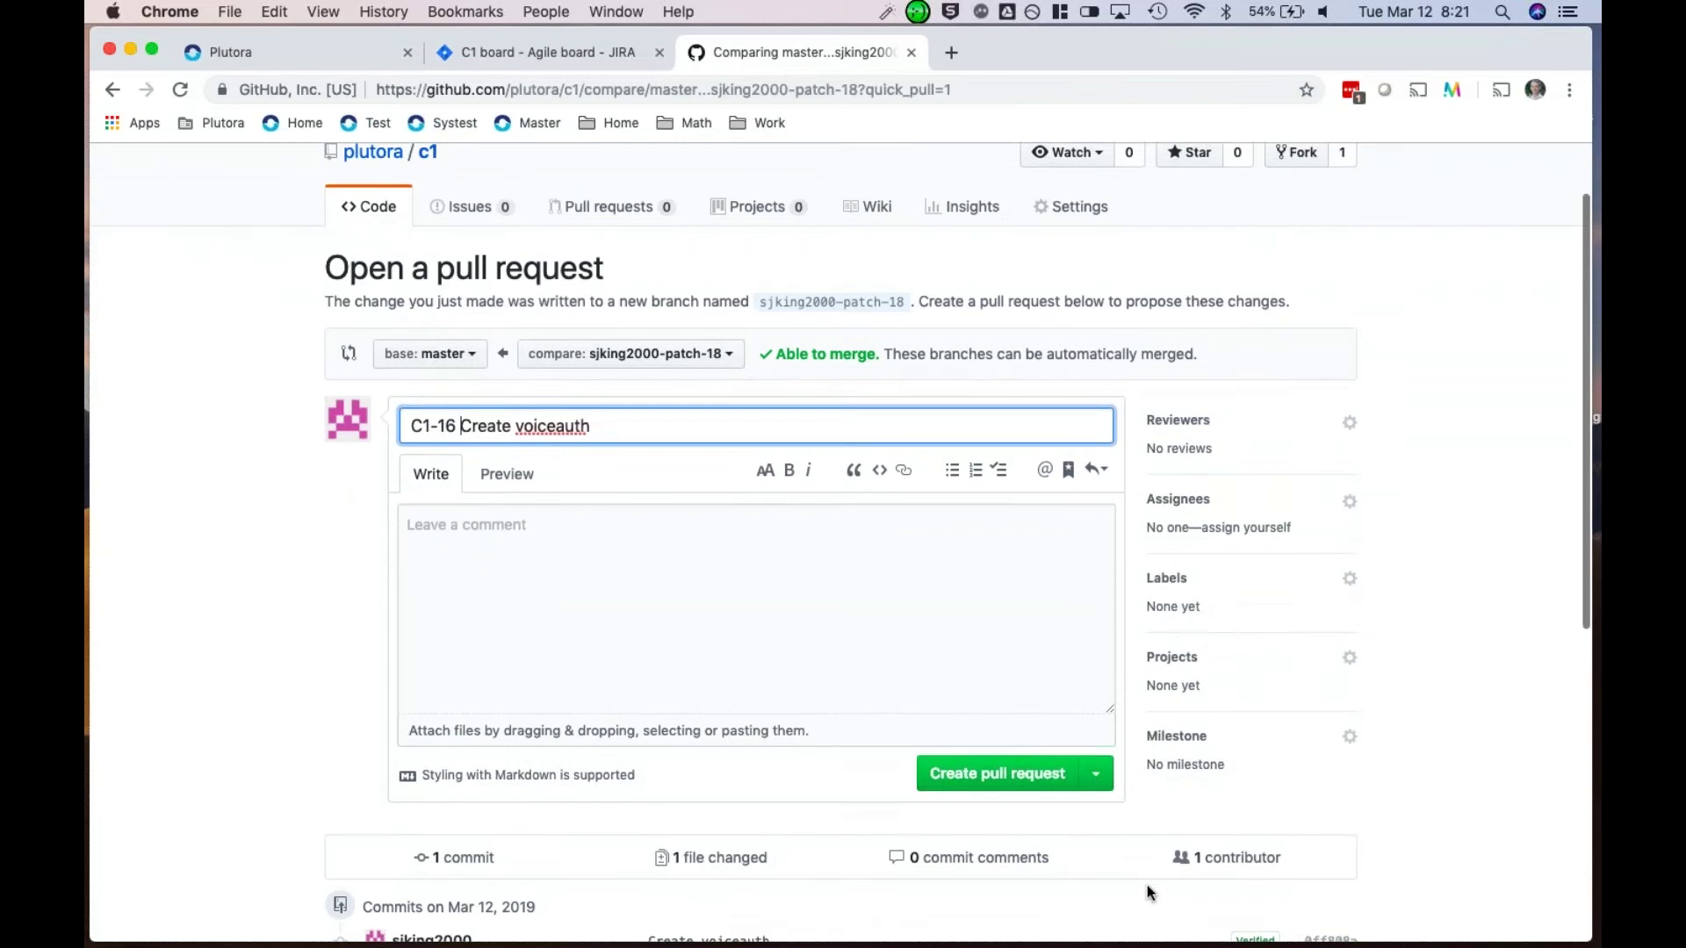
click(704, 621)
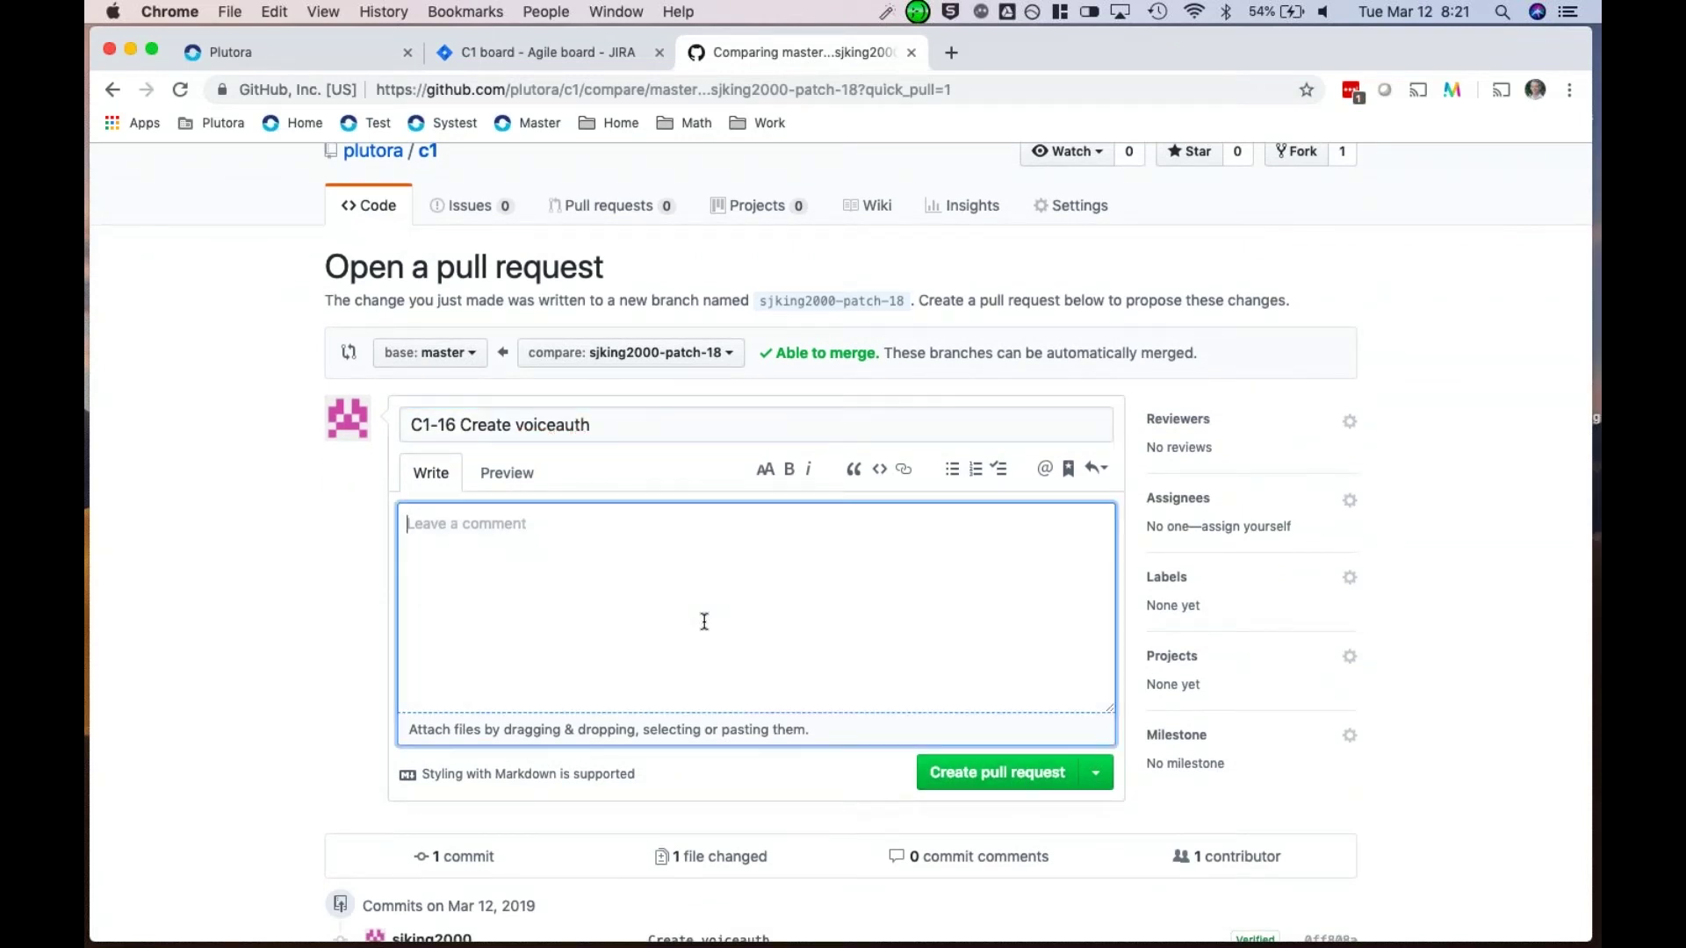
text(first draft of flow for voice auth)
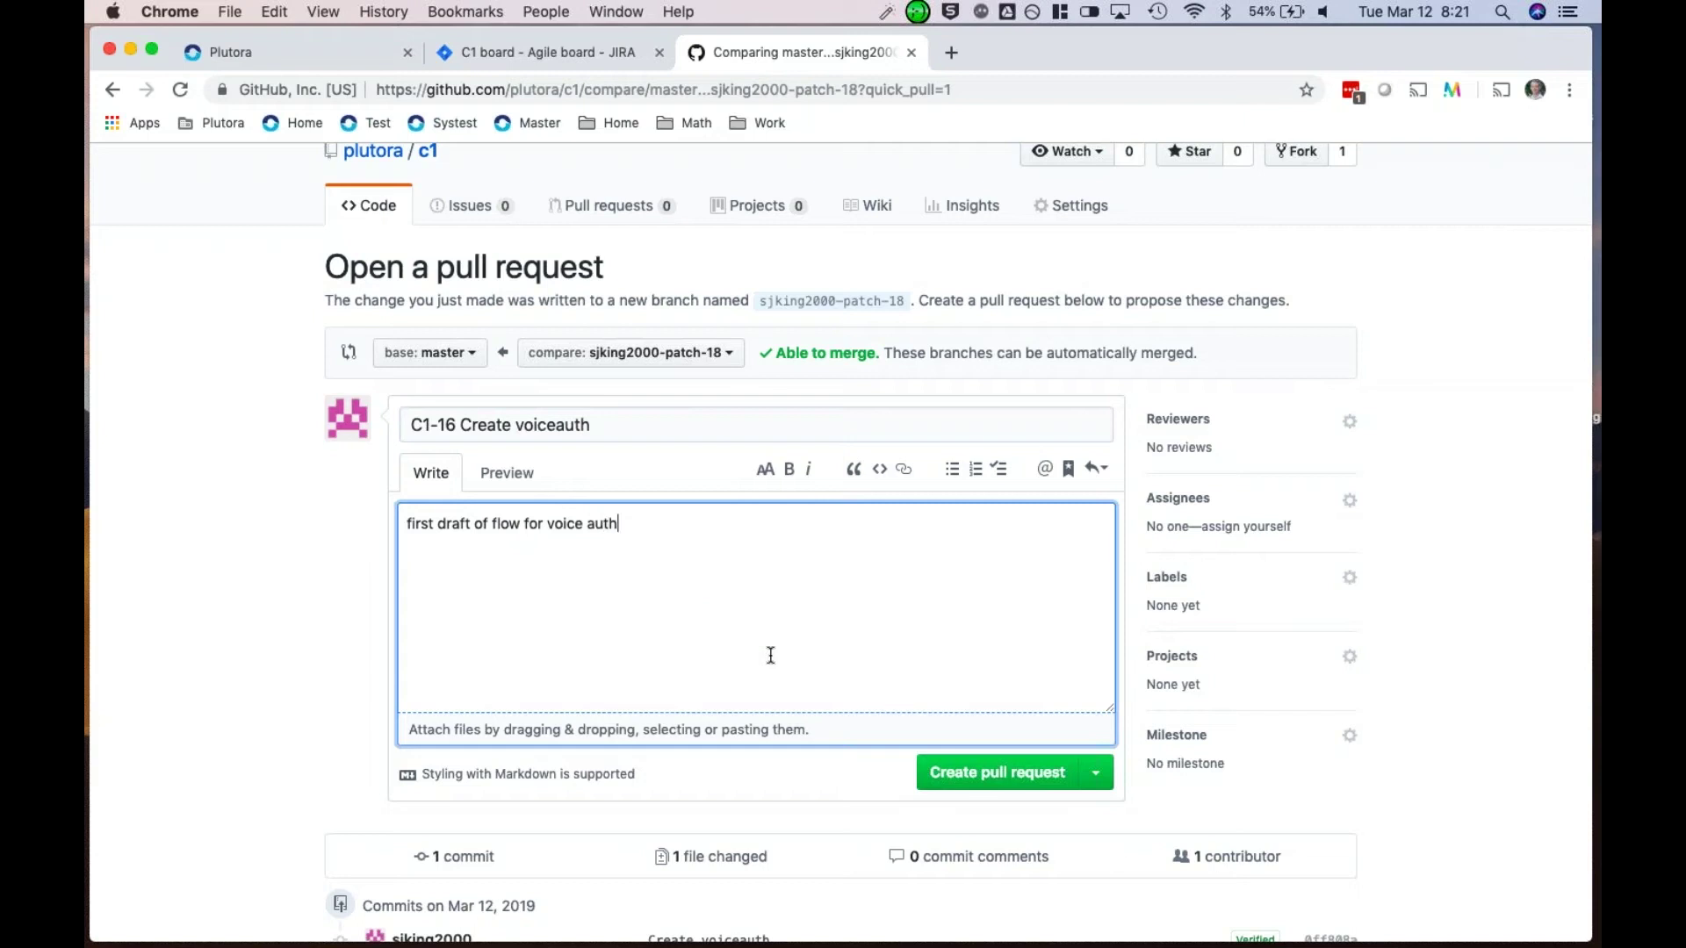
click(1018, 773)
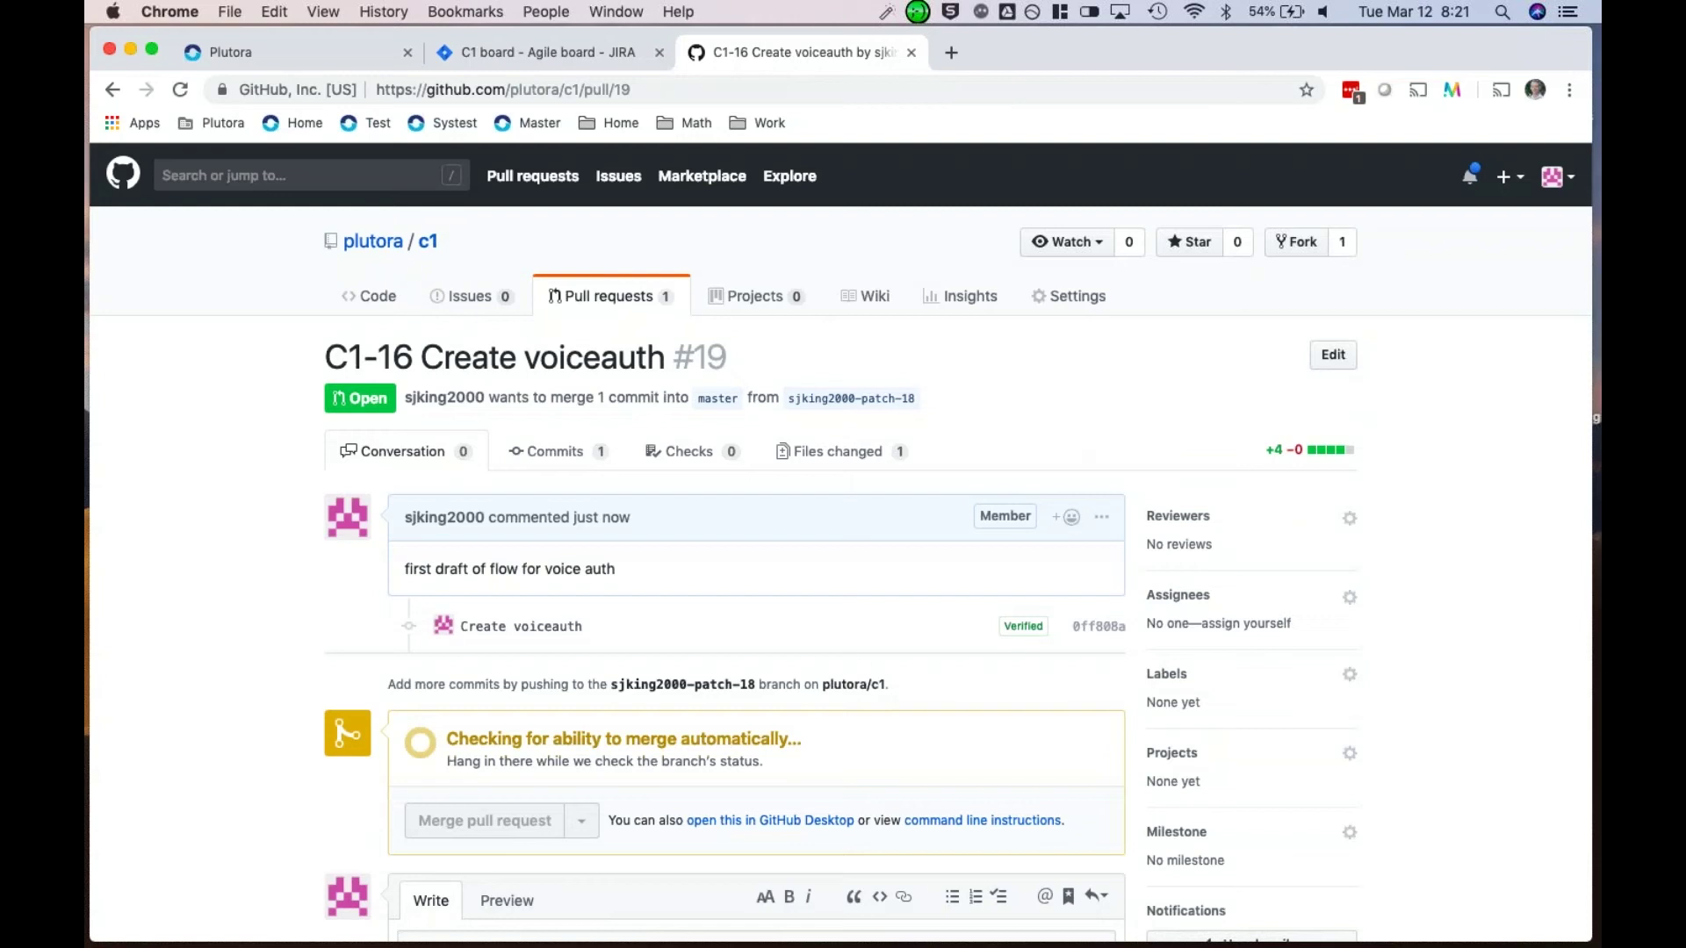
scroll(726, 718, down, 2)
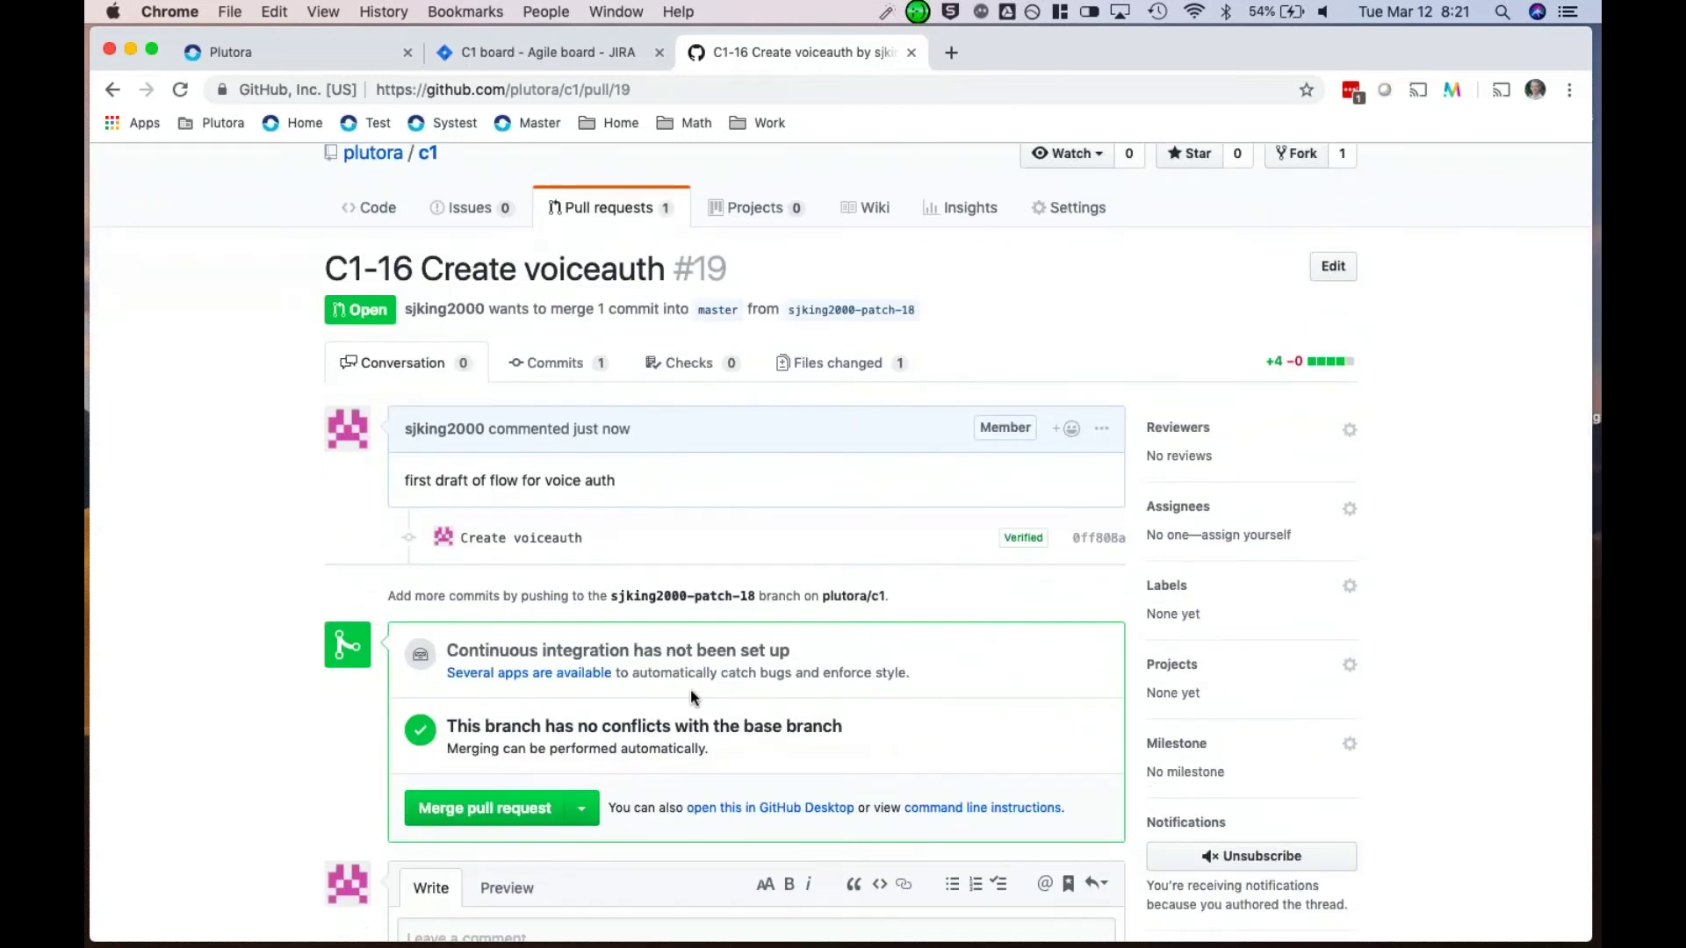
scroll(691, 698, down, 1)
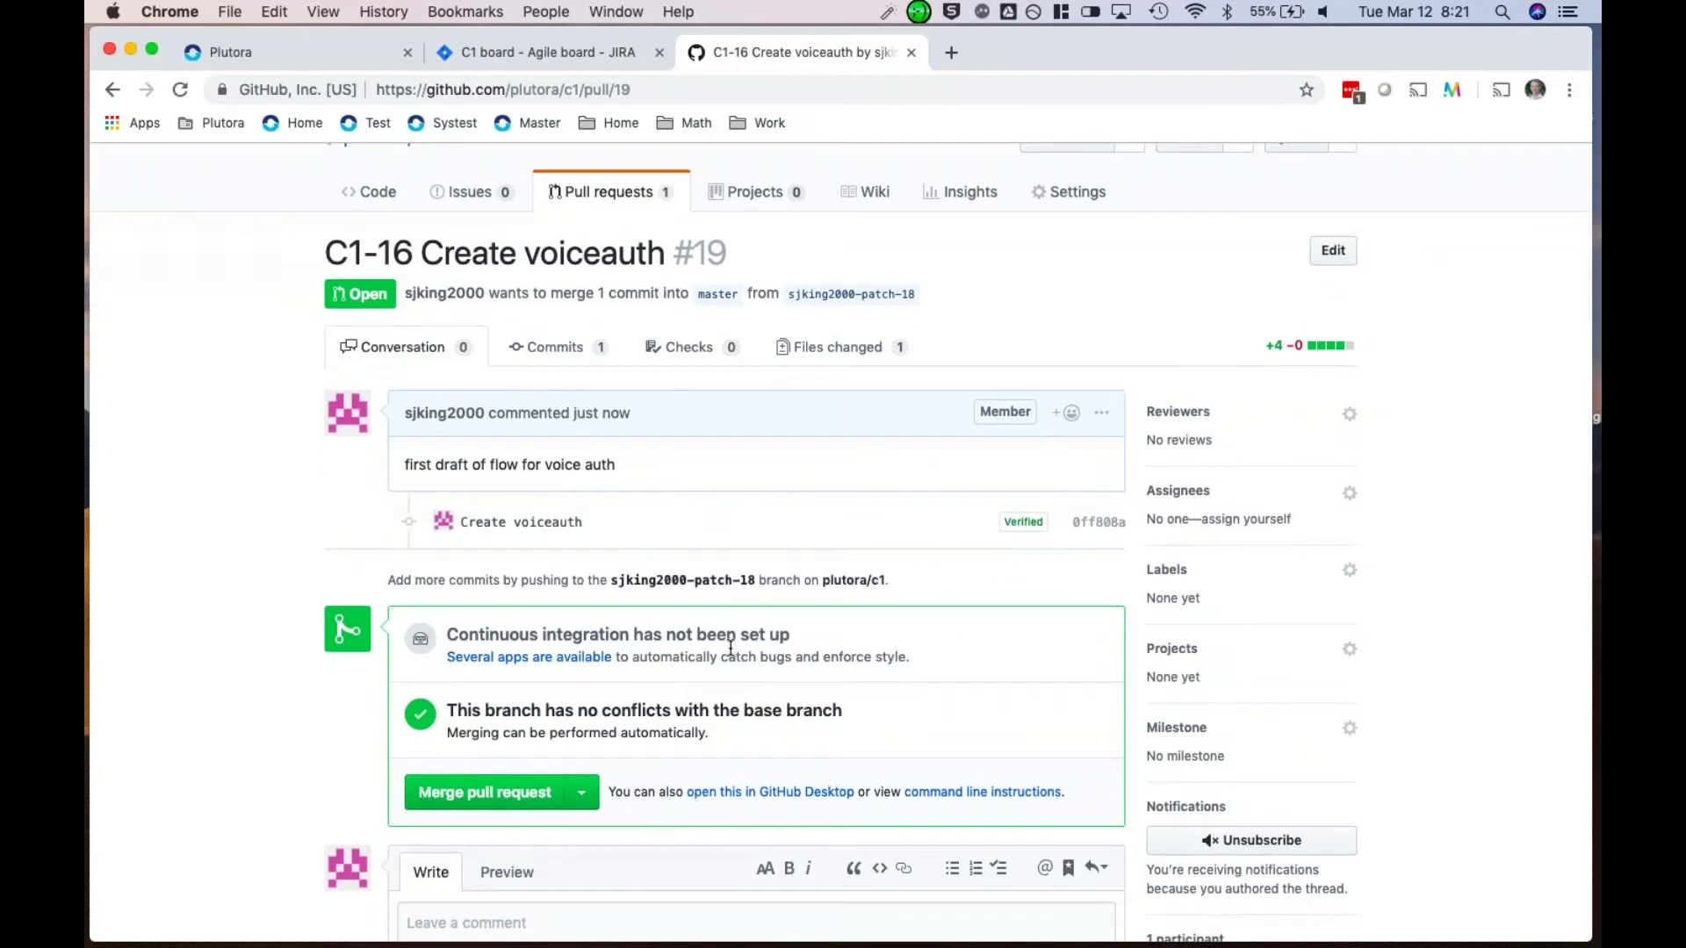
scroll(651, 488, up, 3)
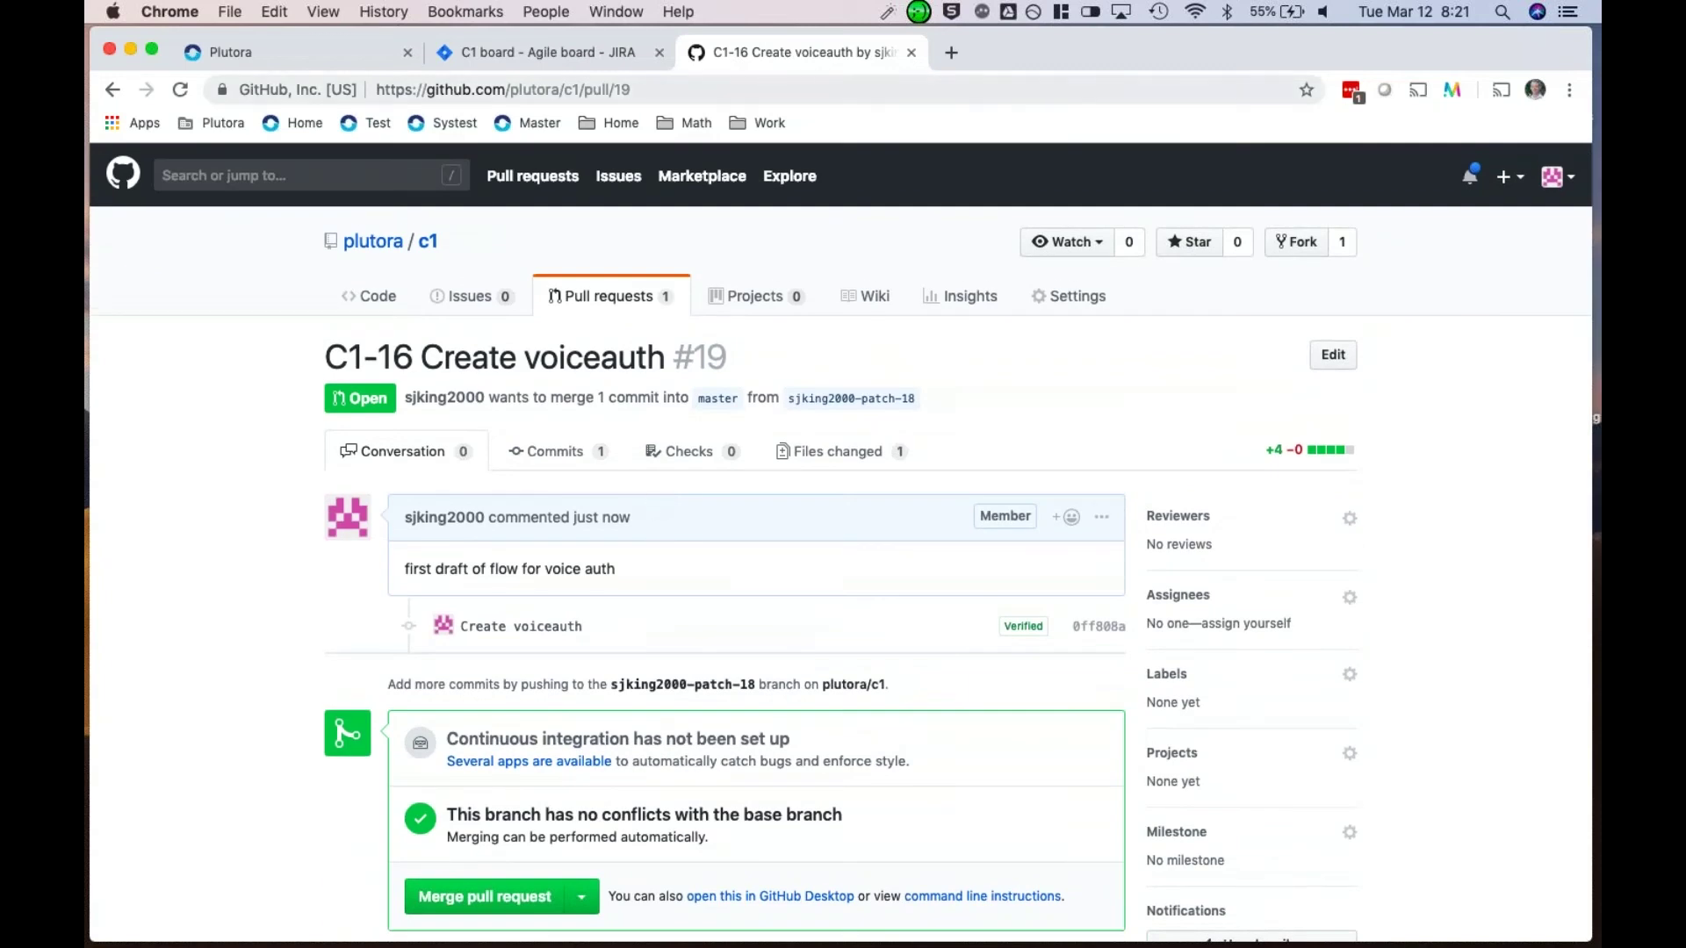
Step: Switch to Plutora, refresh the dashboard and check the Pipeline view for the new pull request
click(362, 58)
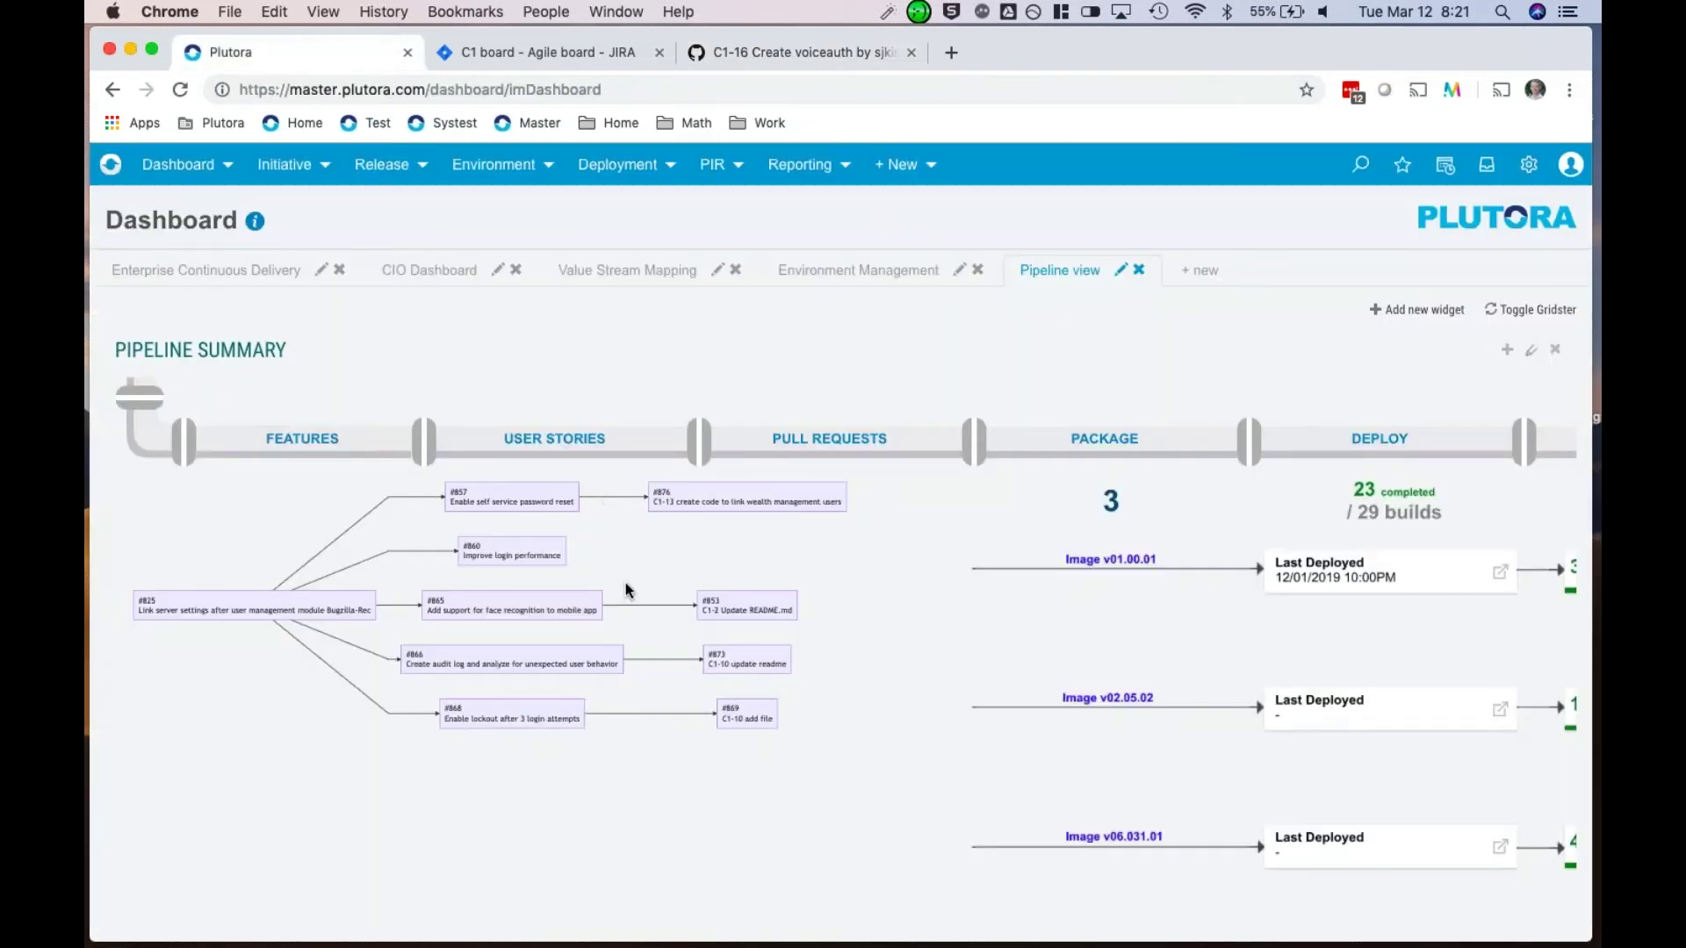
key(super+l)
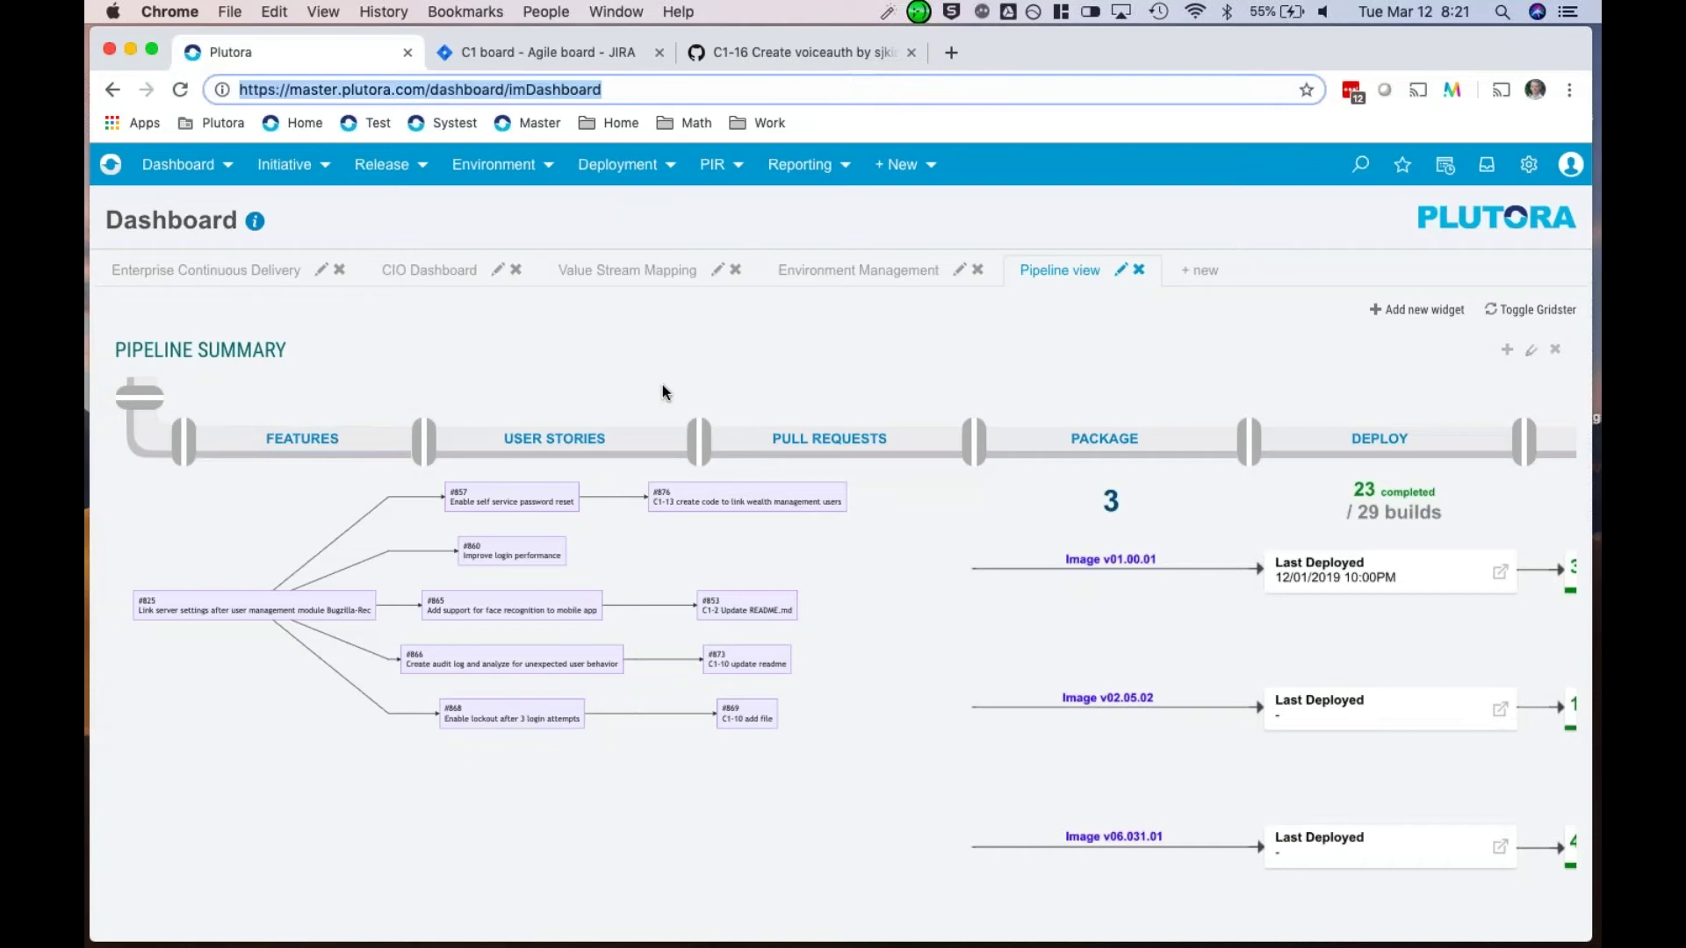
key(Return)
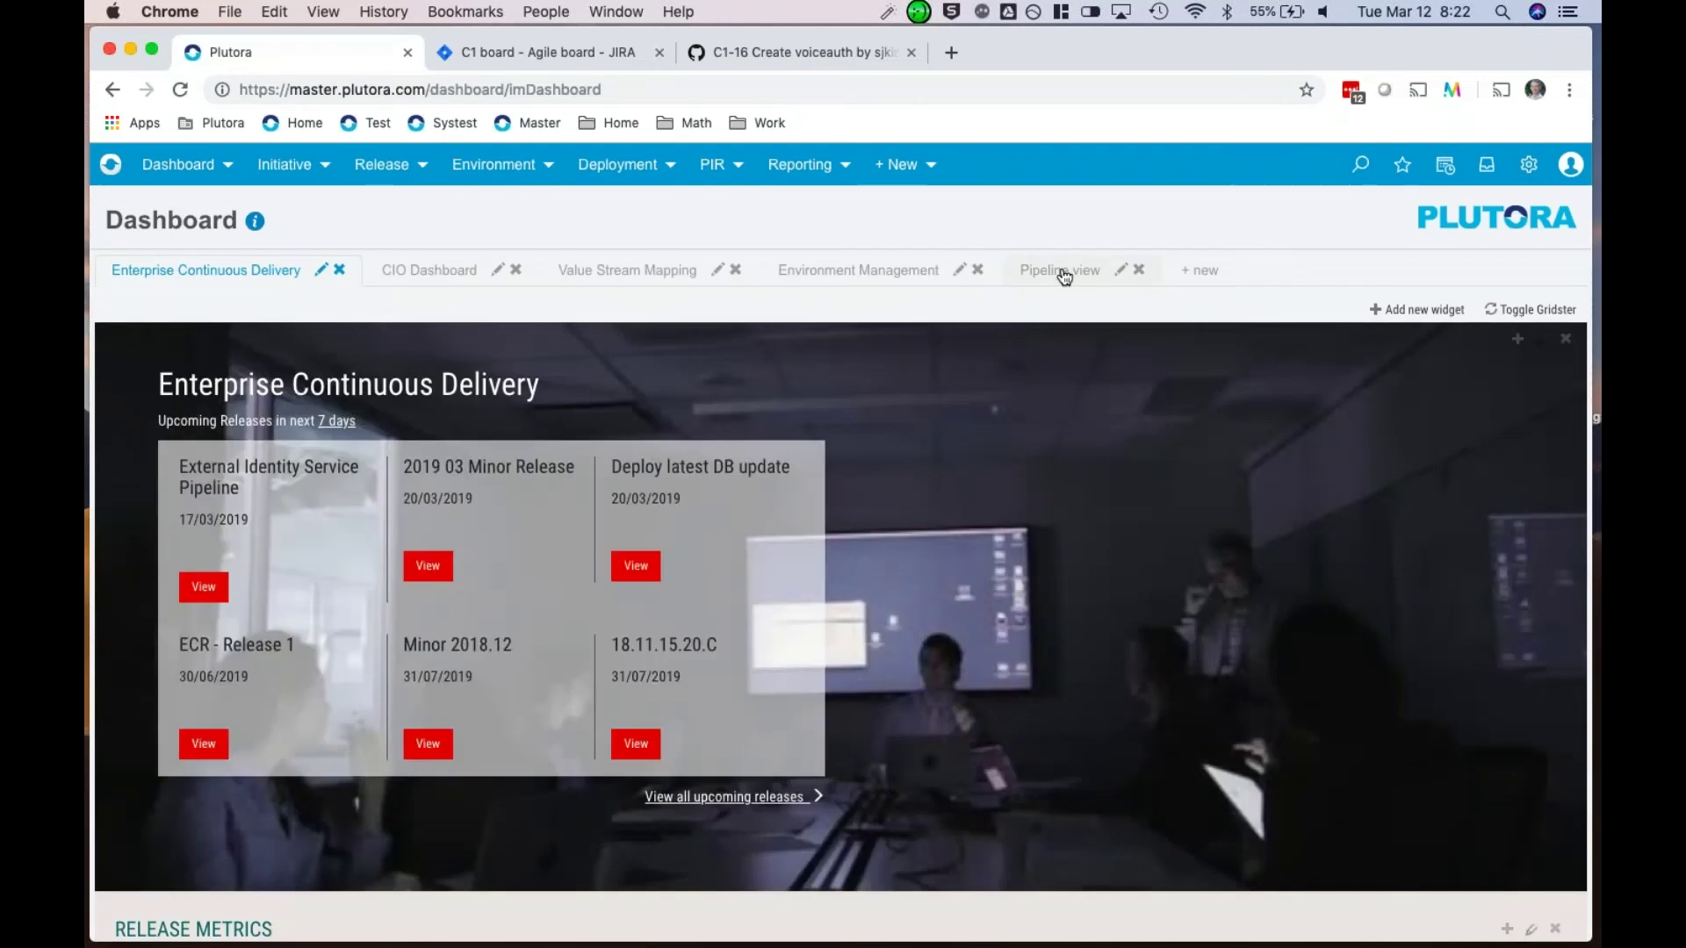
click(1060, 270)
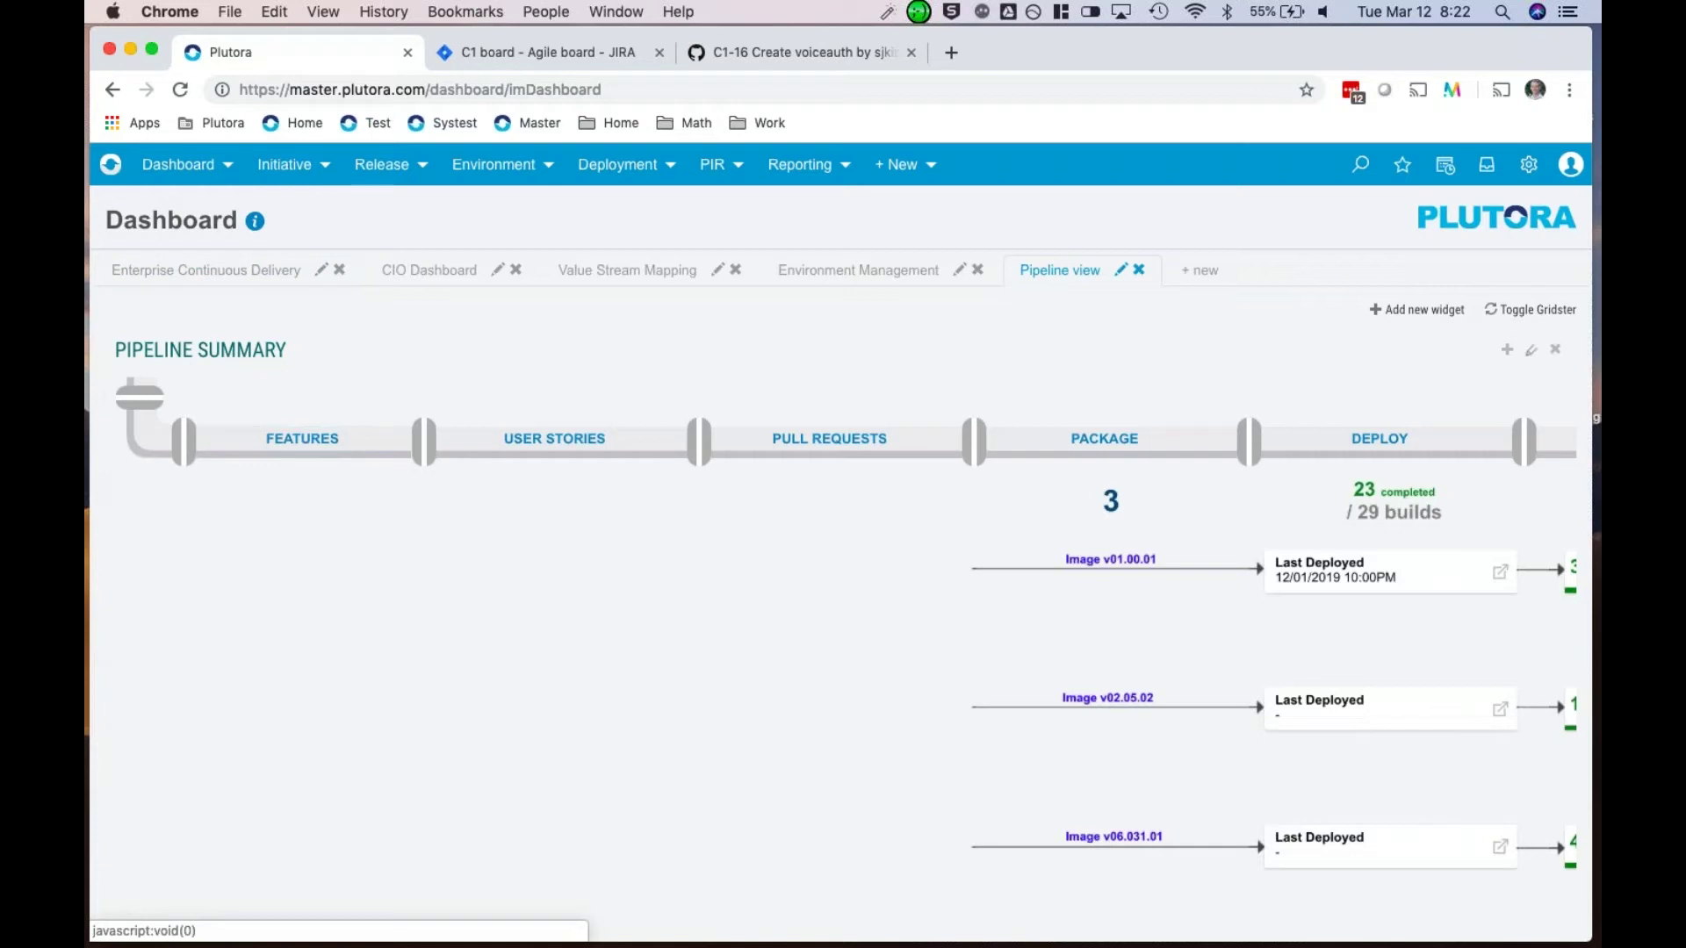
key(super+l)
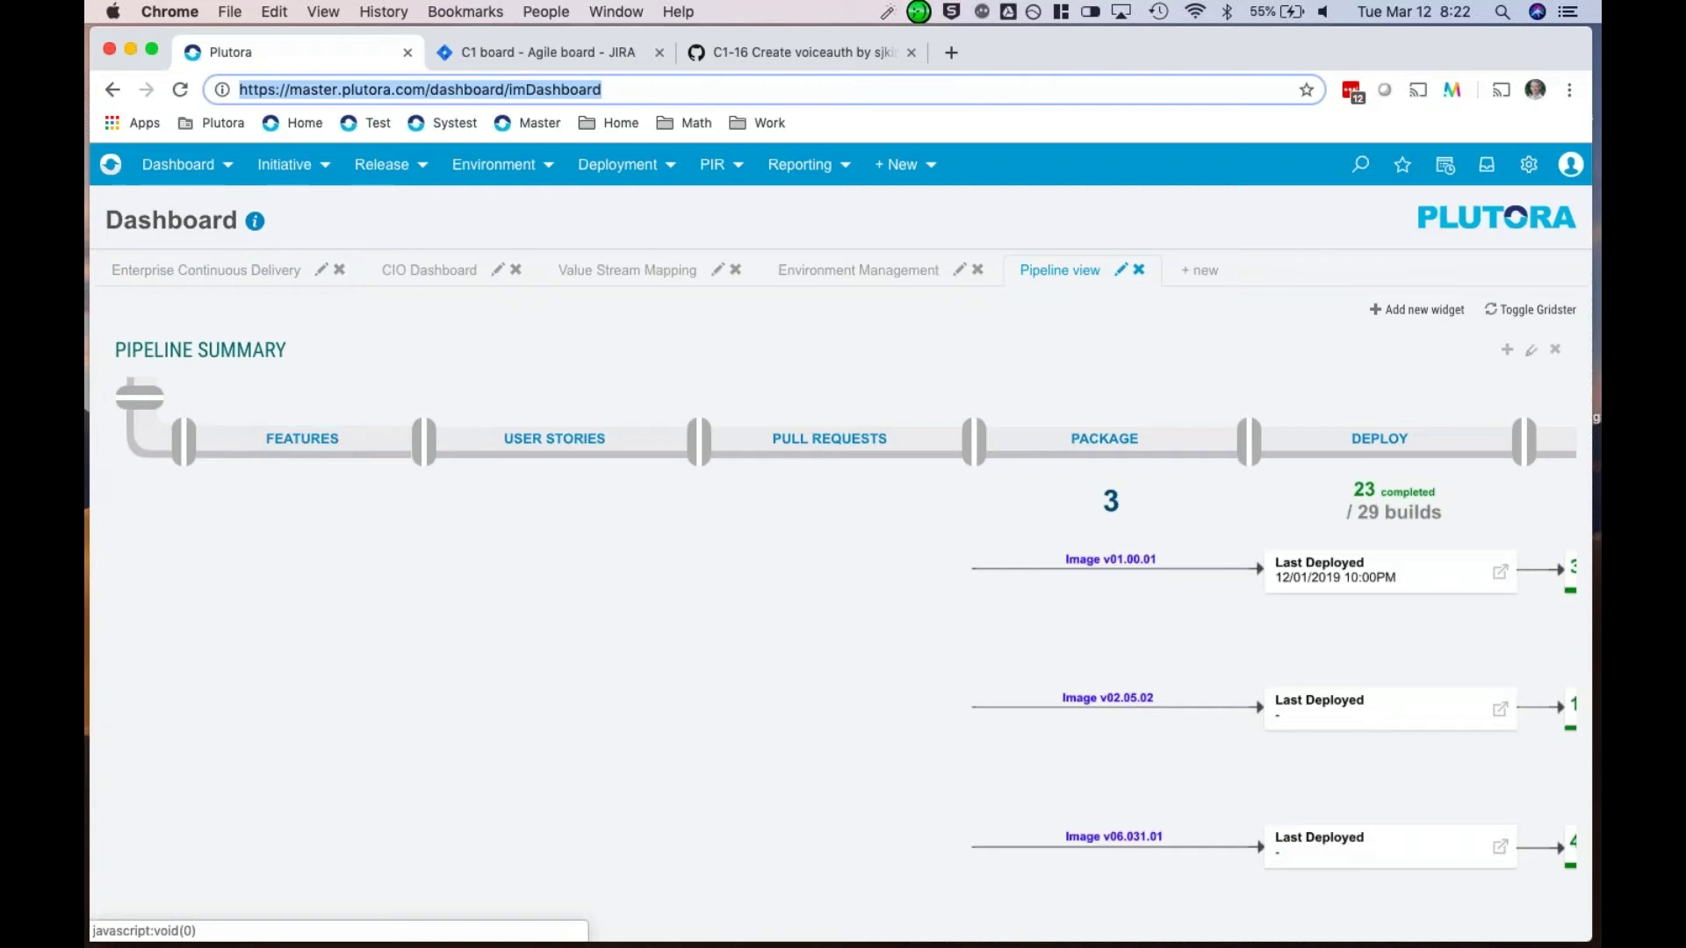
key(Return)
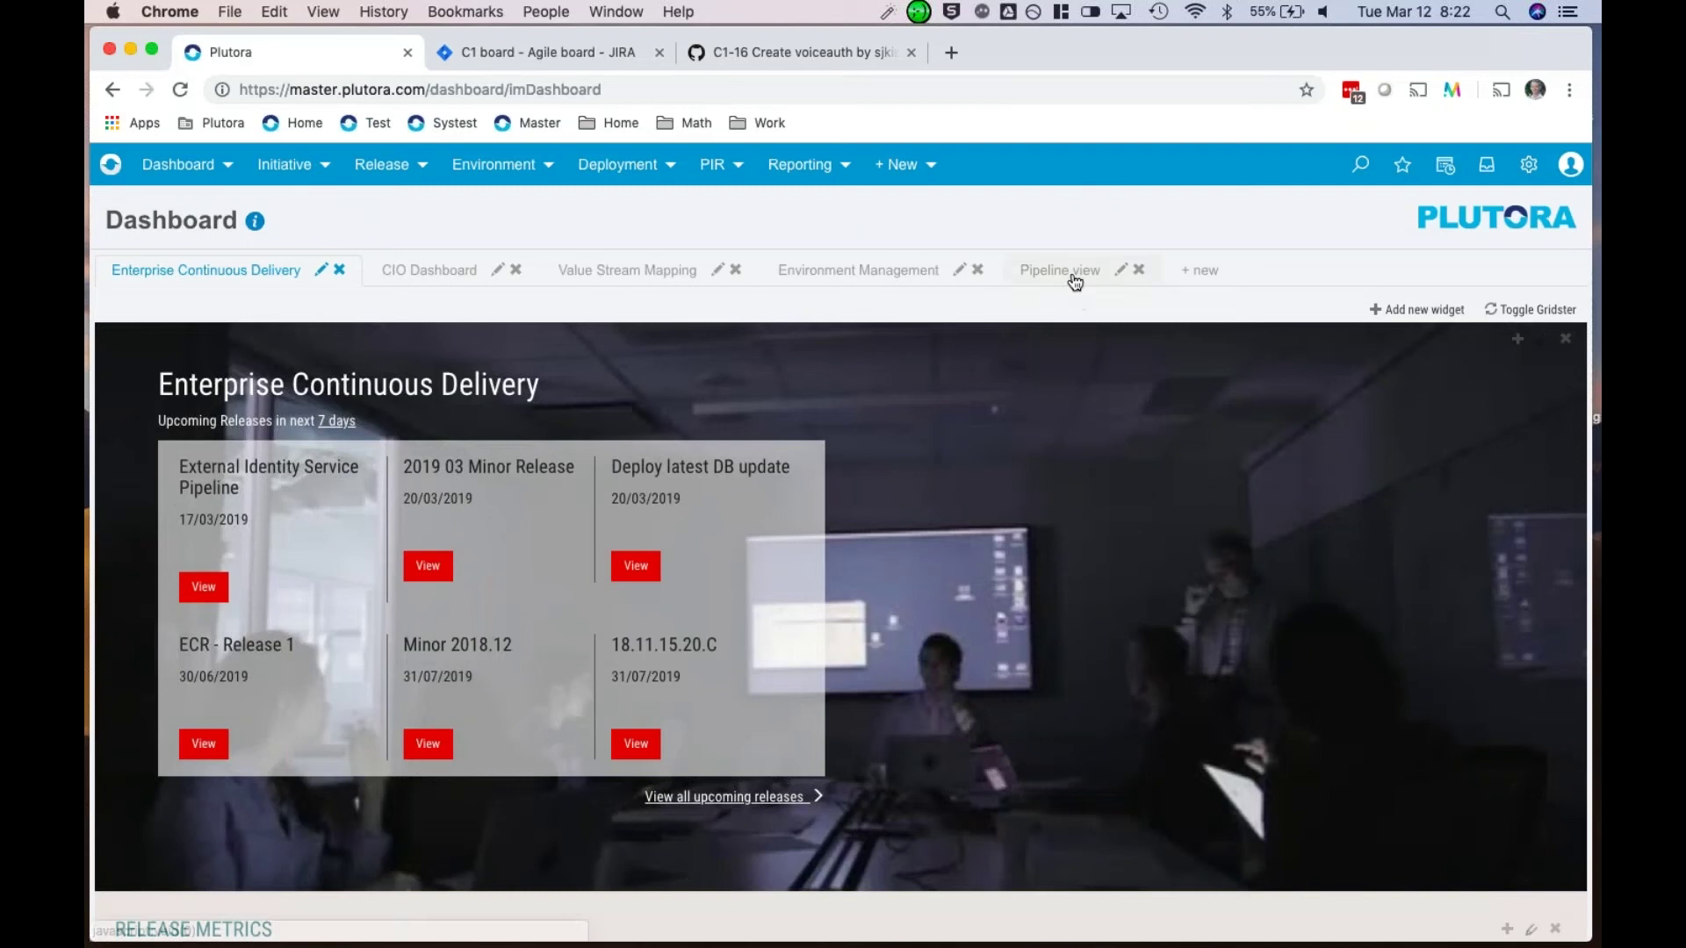
click(1073, 271)
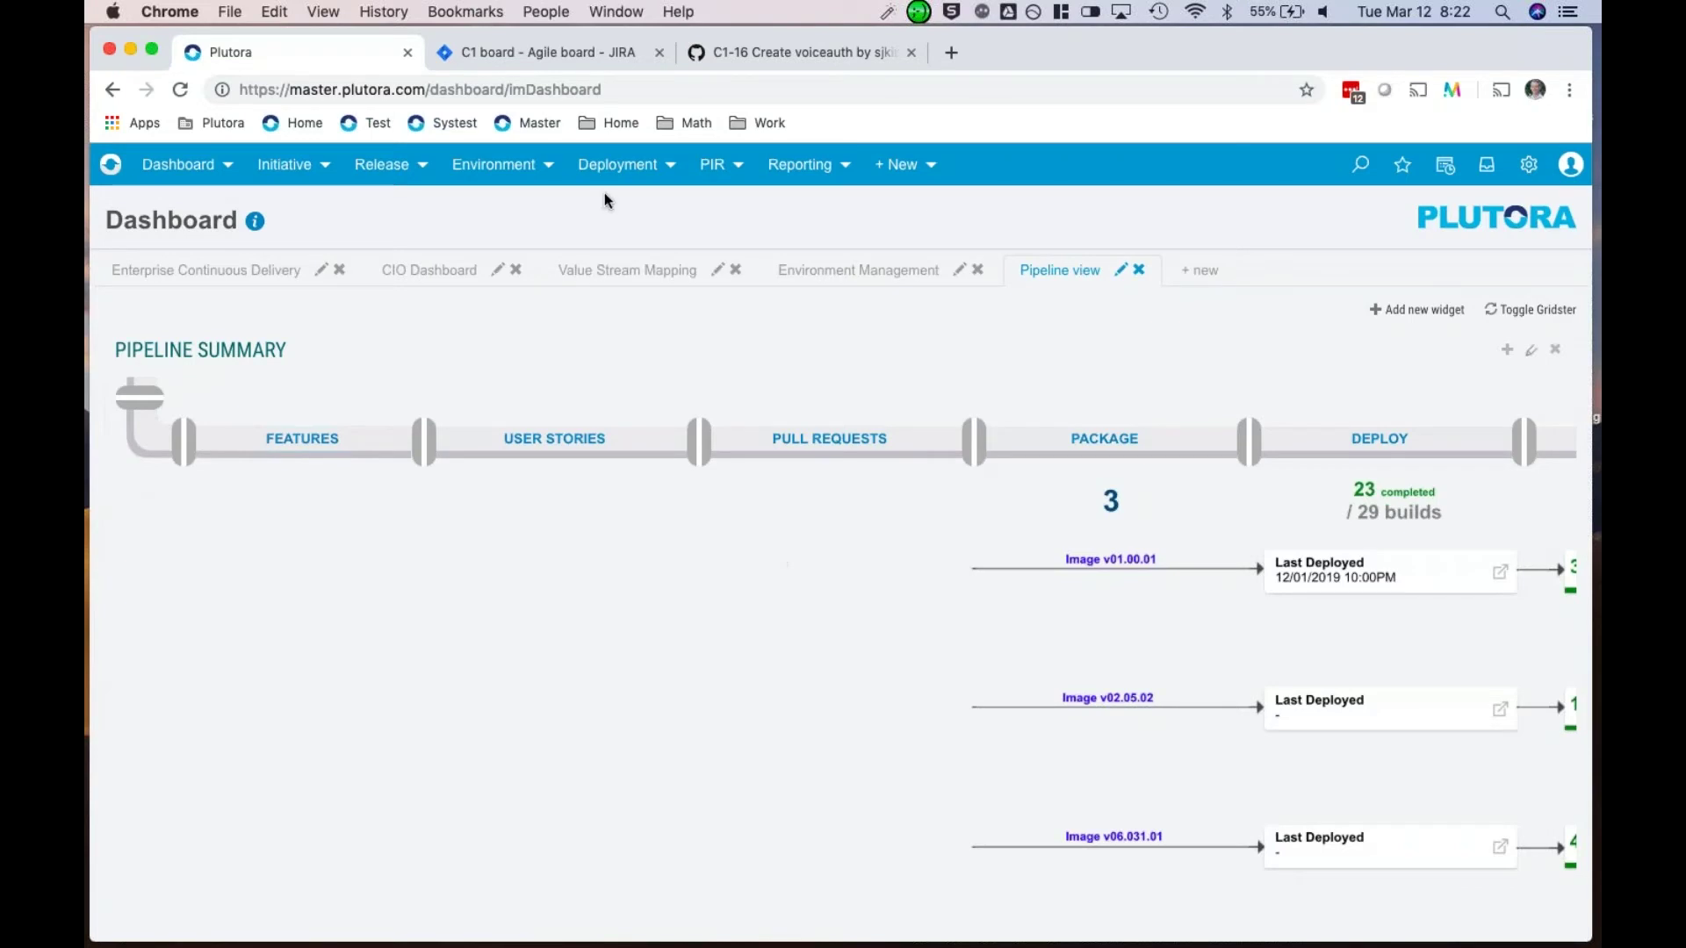
Step: Open the user story "Add support for voice authentication", check its JIRA ID under Additional Information, and close it
click(381, 164)
click(392, 424)
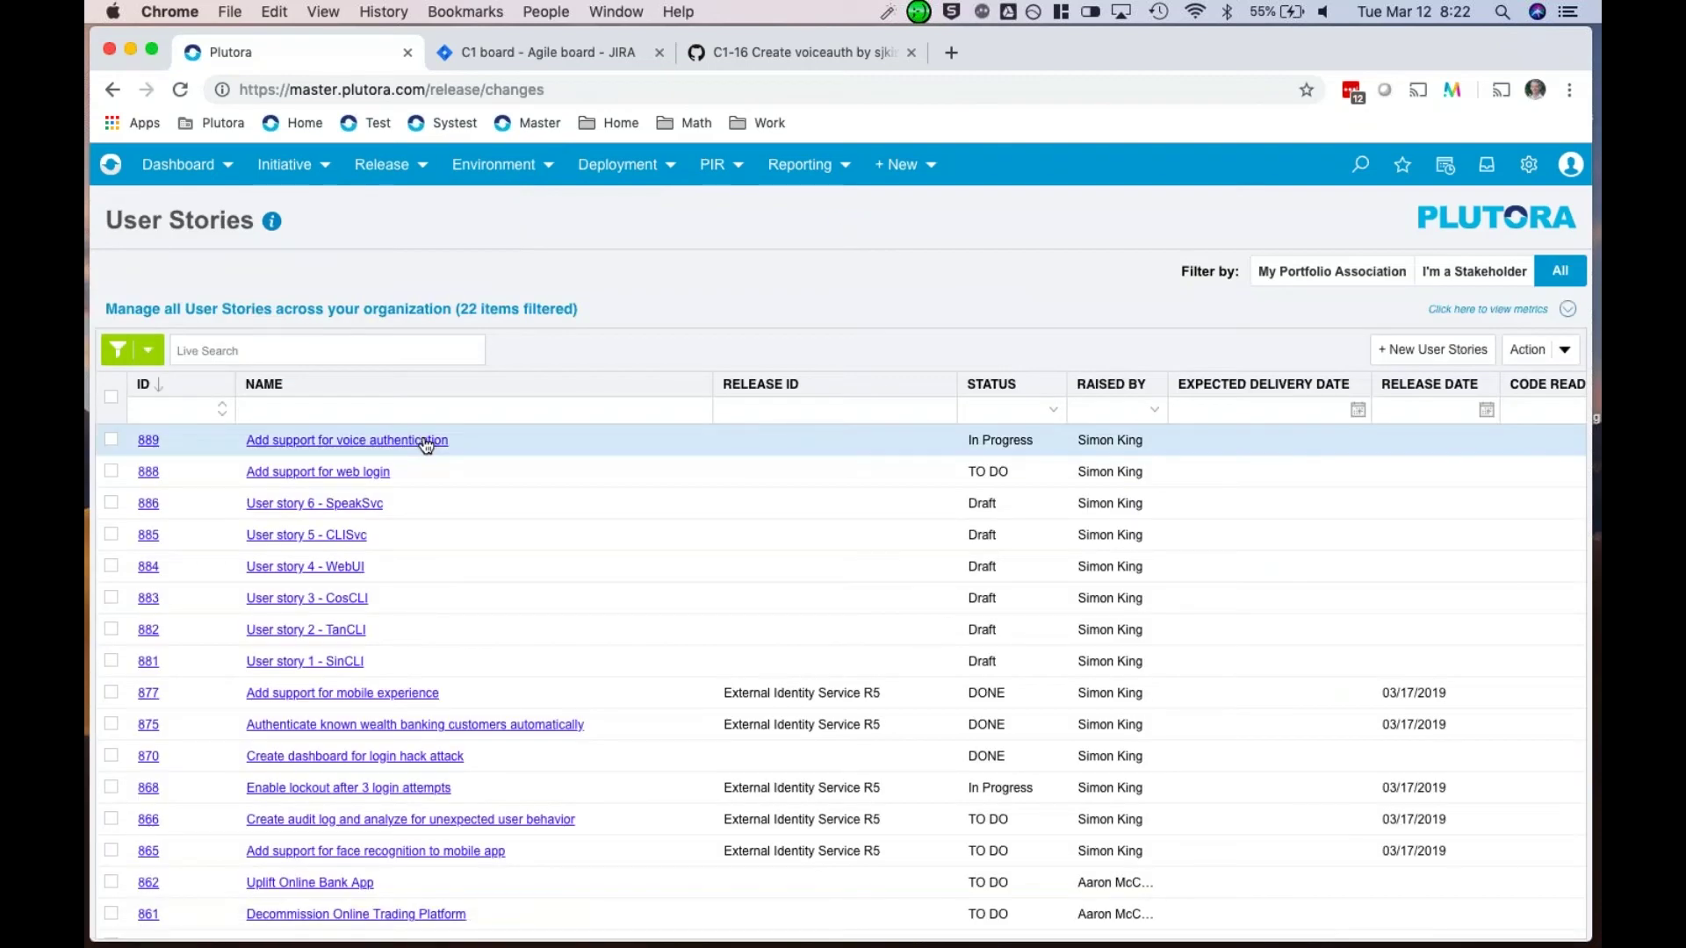
click(425, 442)
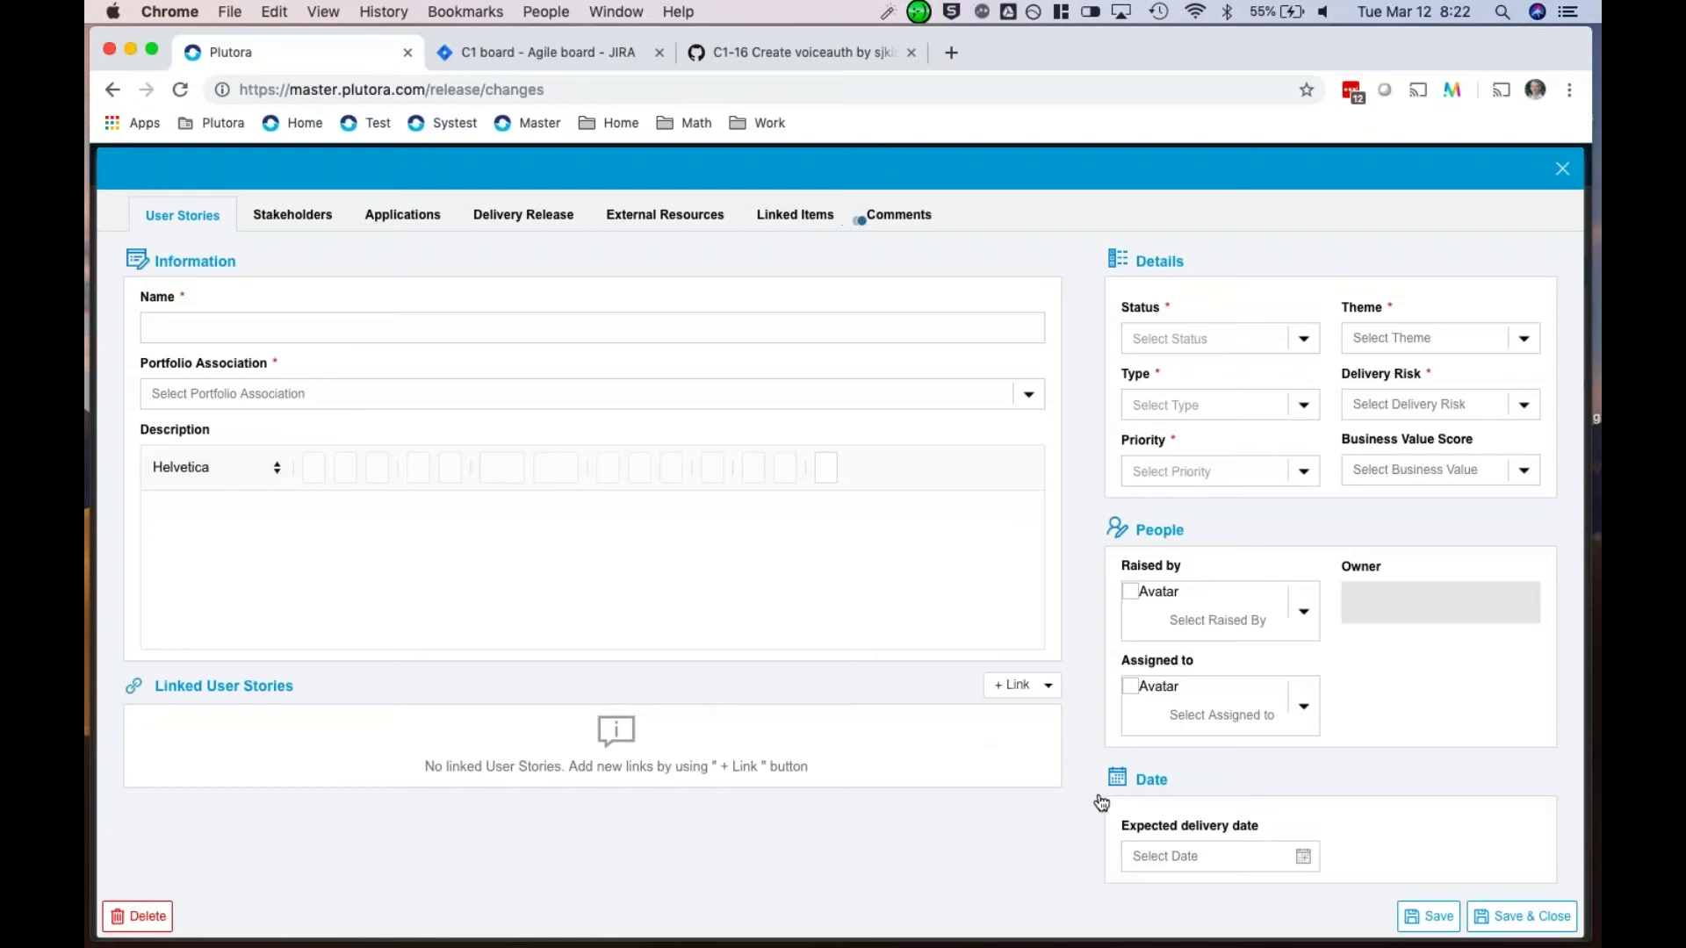
scroll(1059, 768, down, 5)
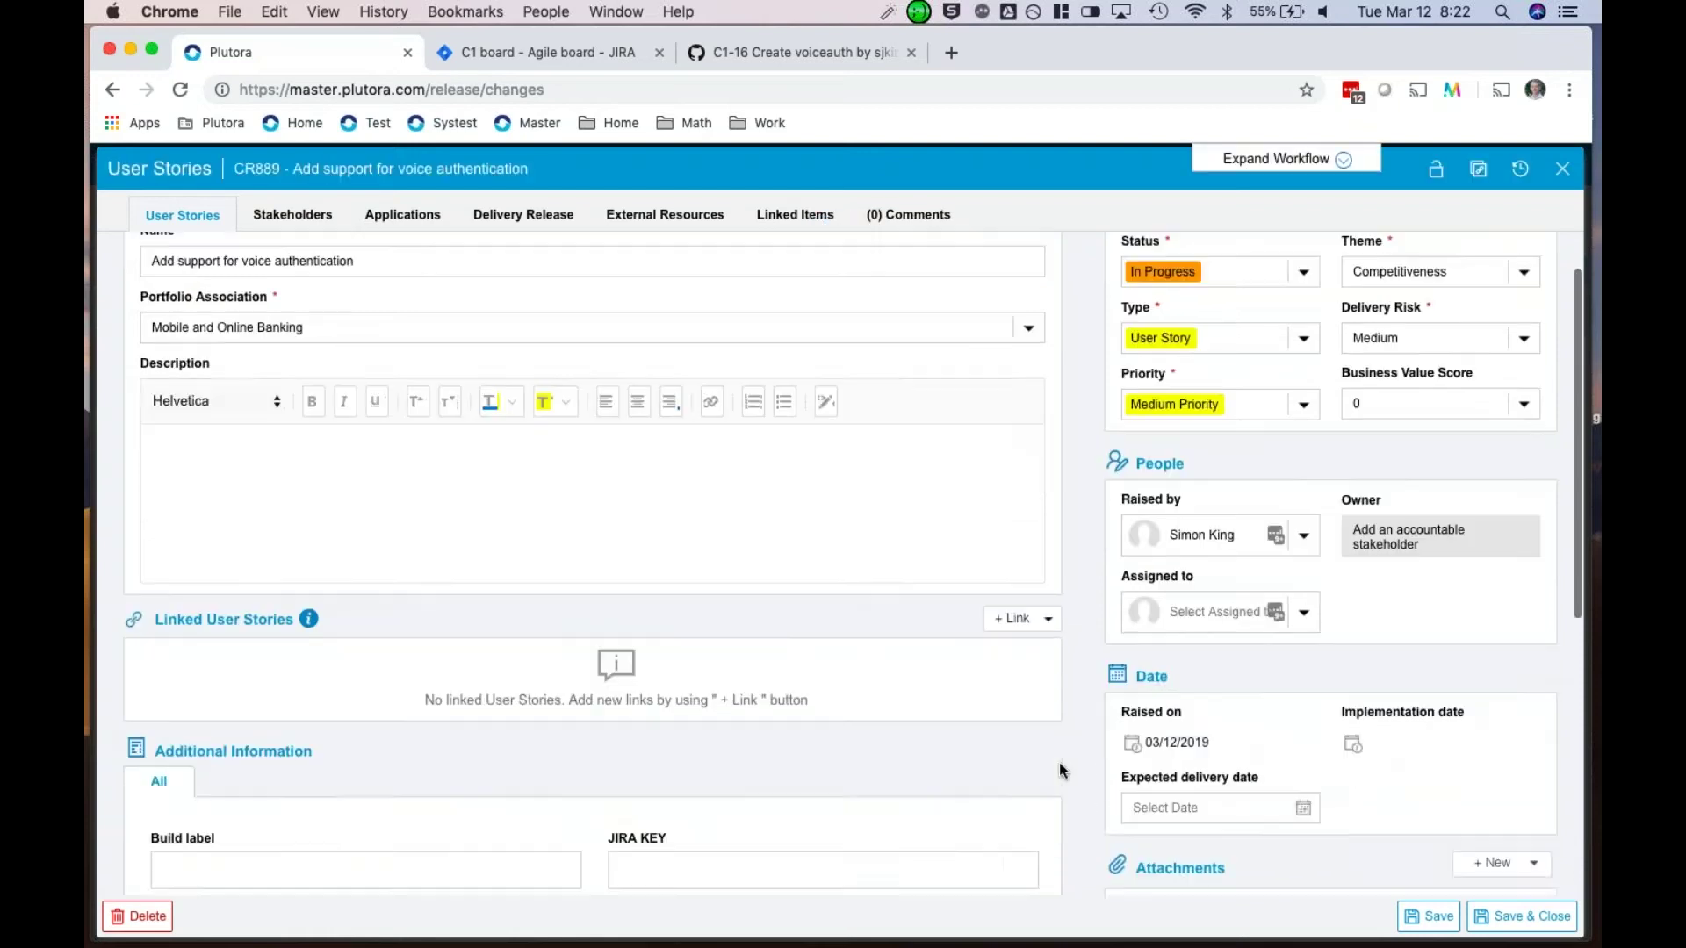
scroll(1059, 762, down, 4)
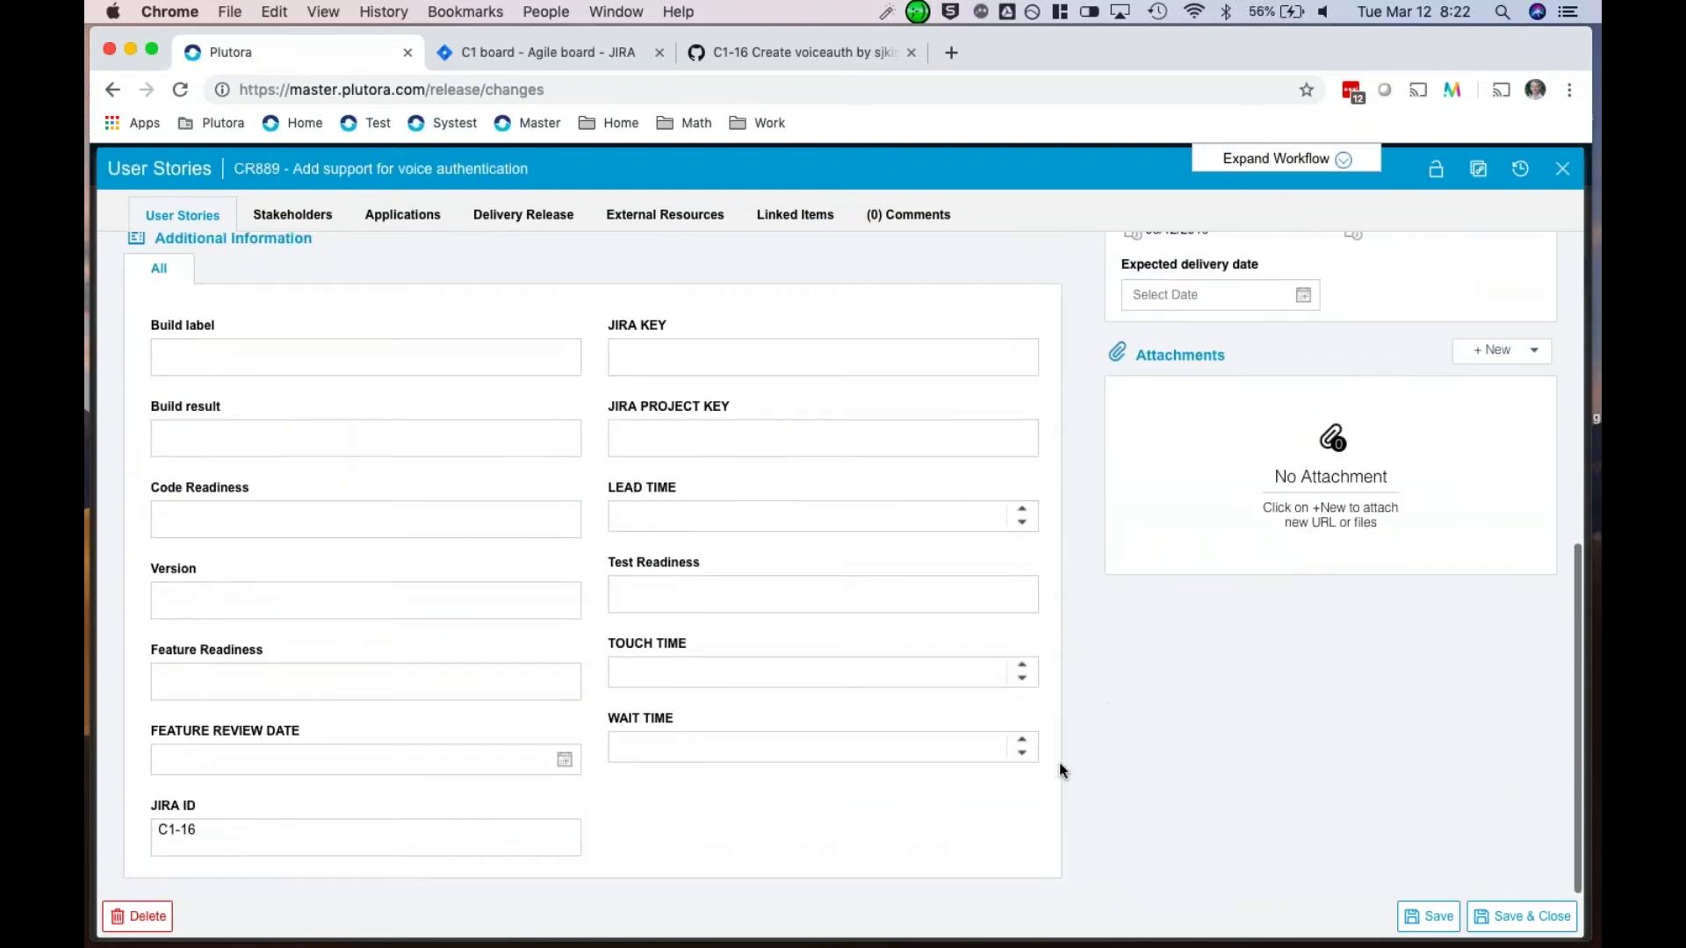
scroll(1059, 762, up, 12)
click(1562, 169)
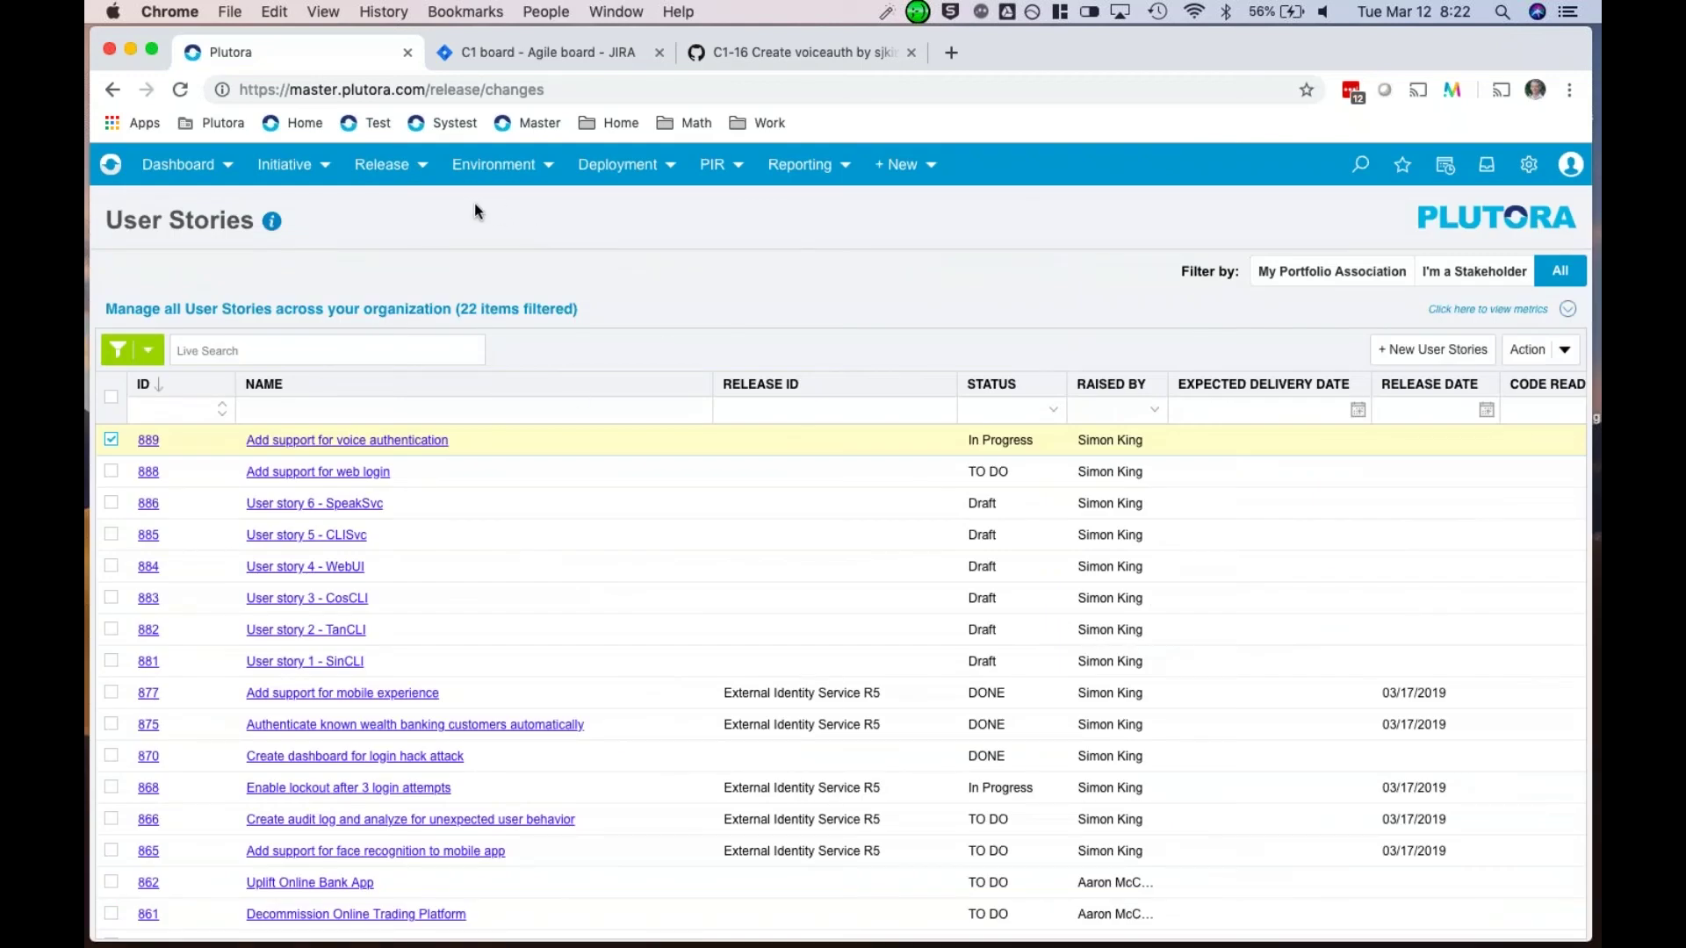
Step: Run the "GitHub PullRequest to Change Integration" job from the Integration Hub - API customization settings
click(1528, 166)
click(1451, 274)
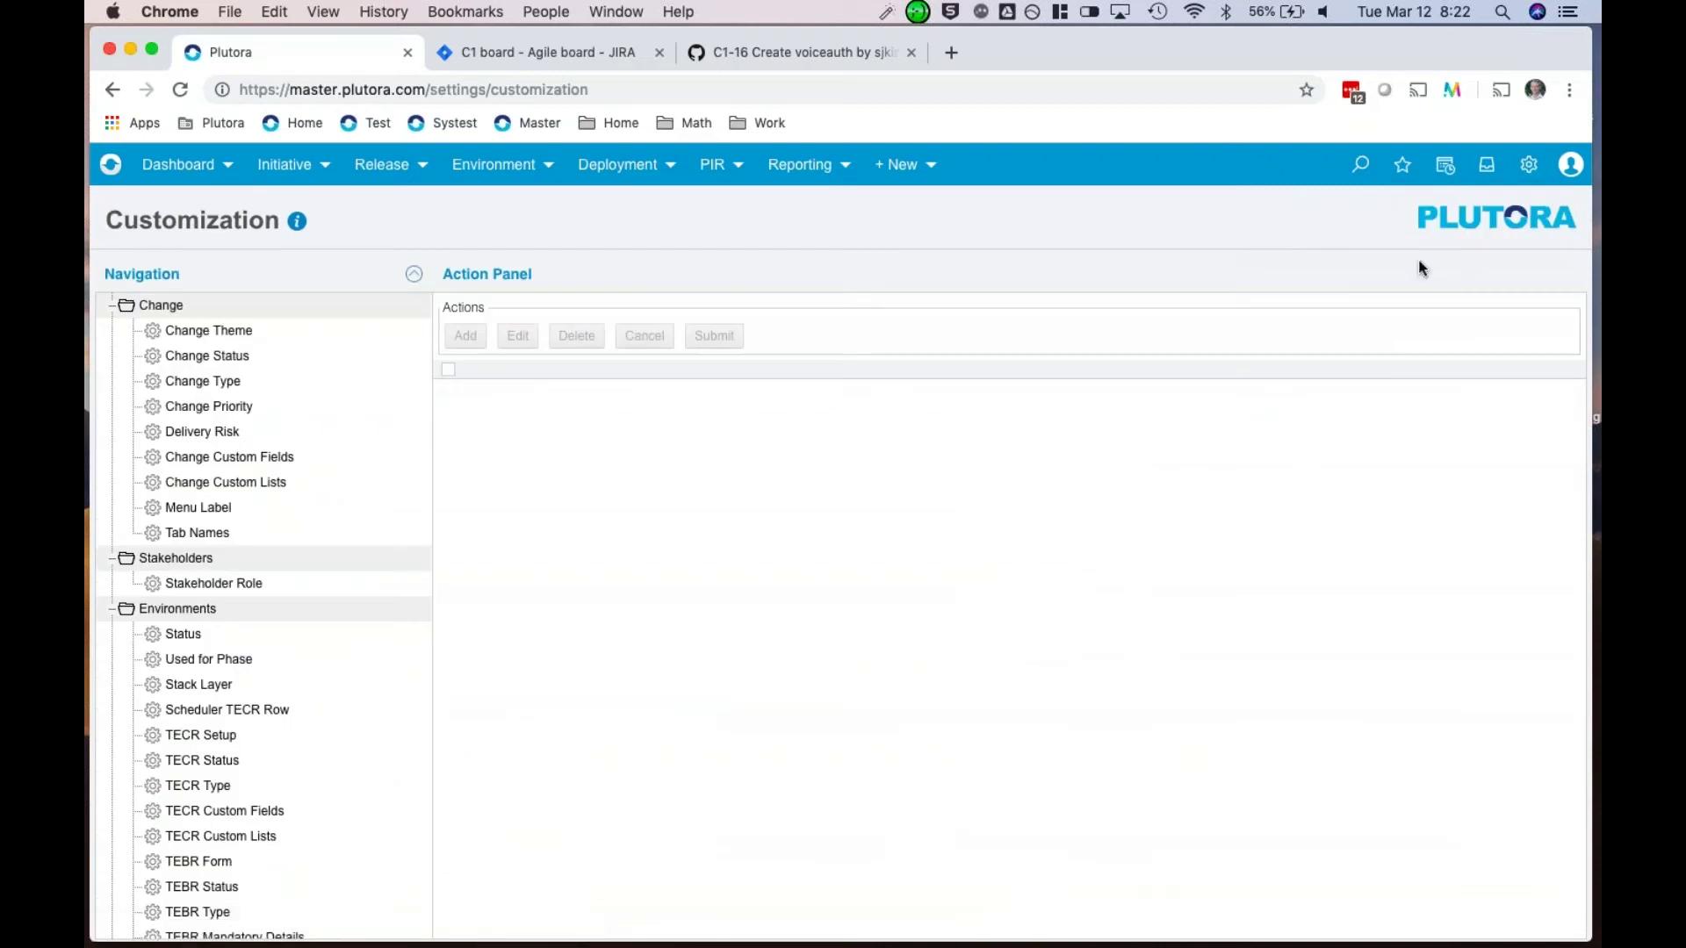
scroll(286, 594, down, 10)
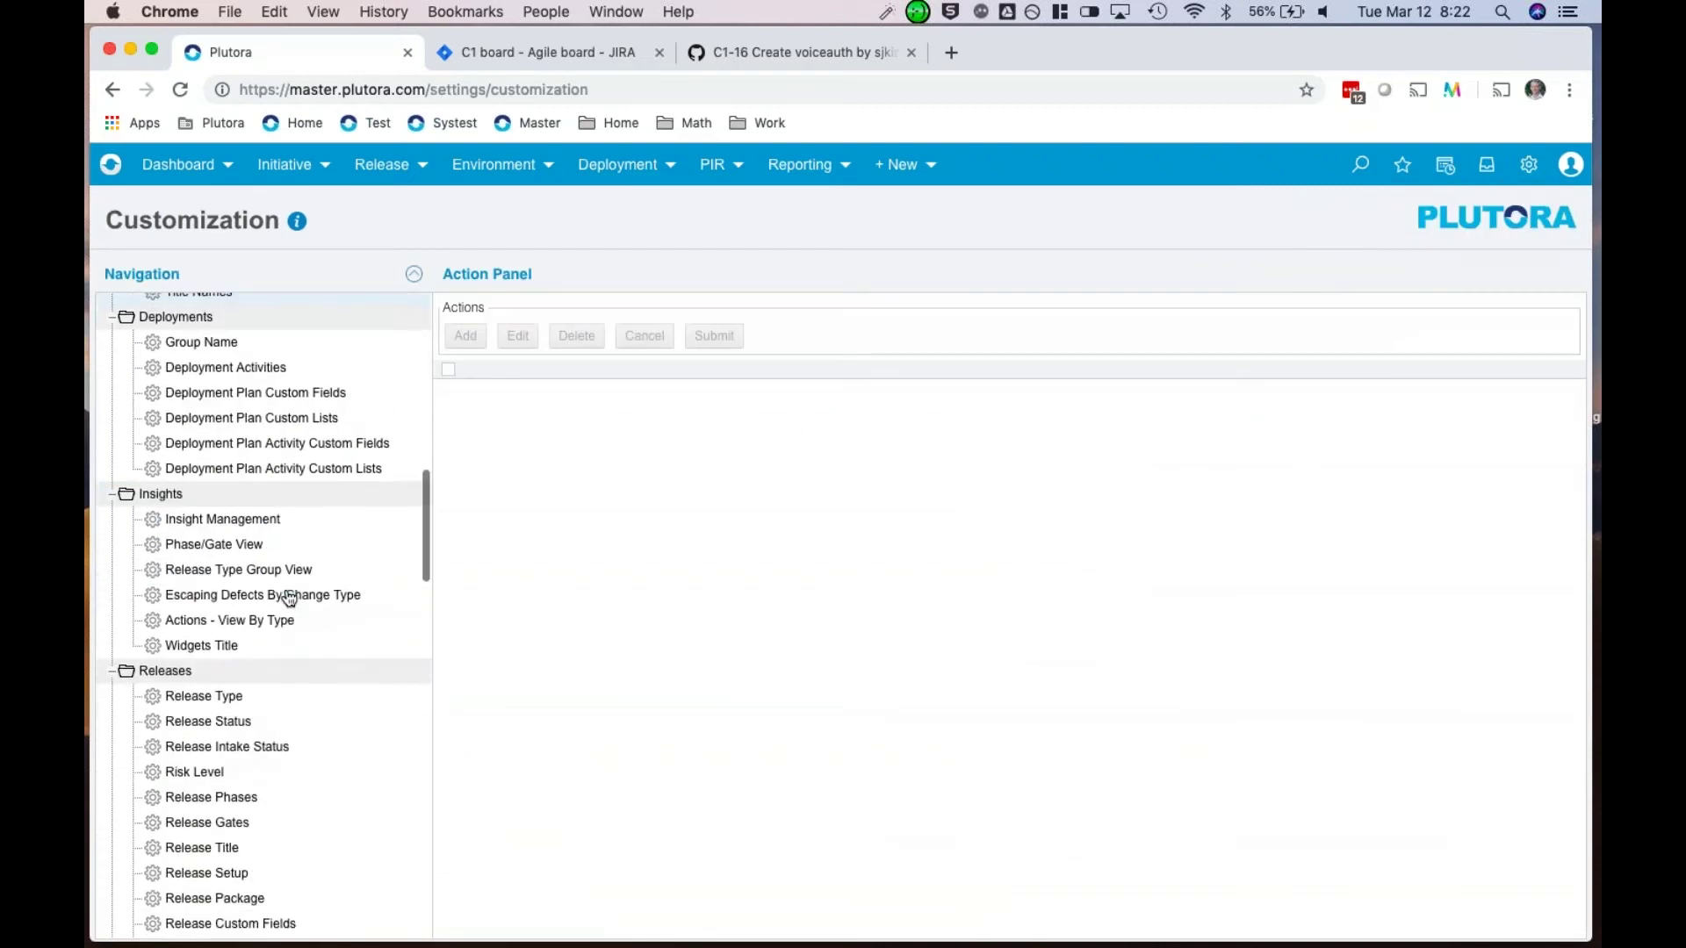
scroll(287, 598, up, 10)
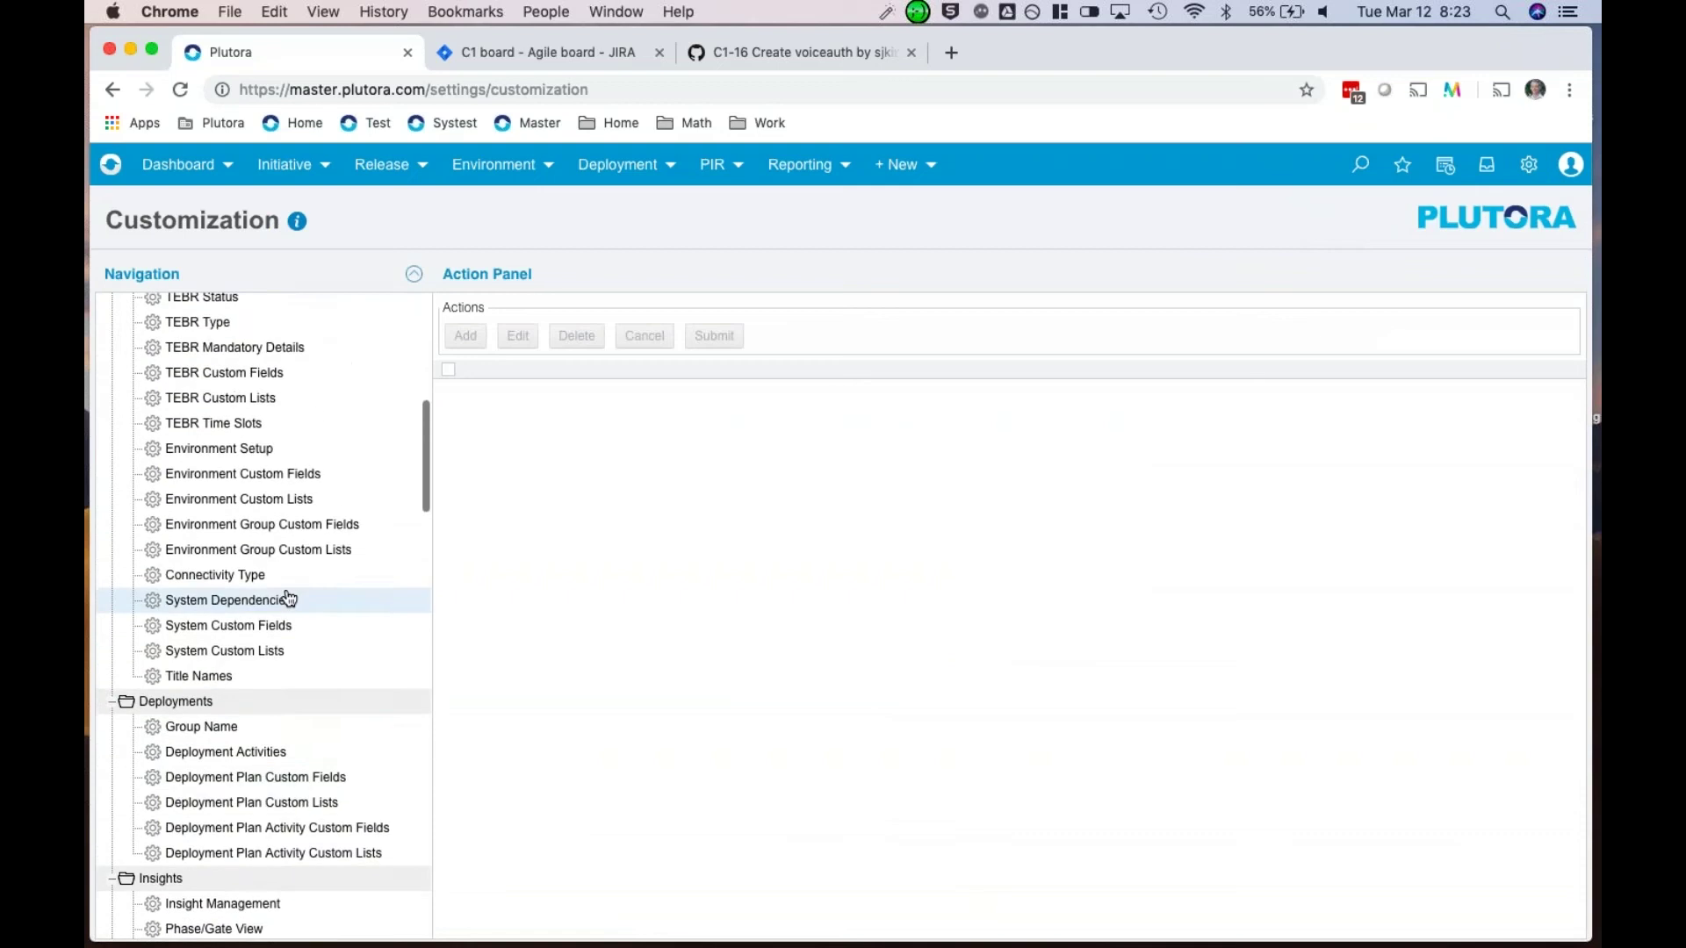
scroll(288, 598, up, 5)
scroll(289, 598, down, 15)
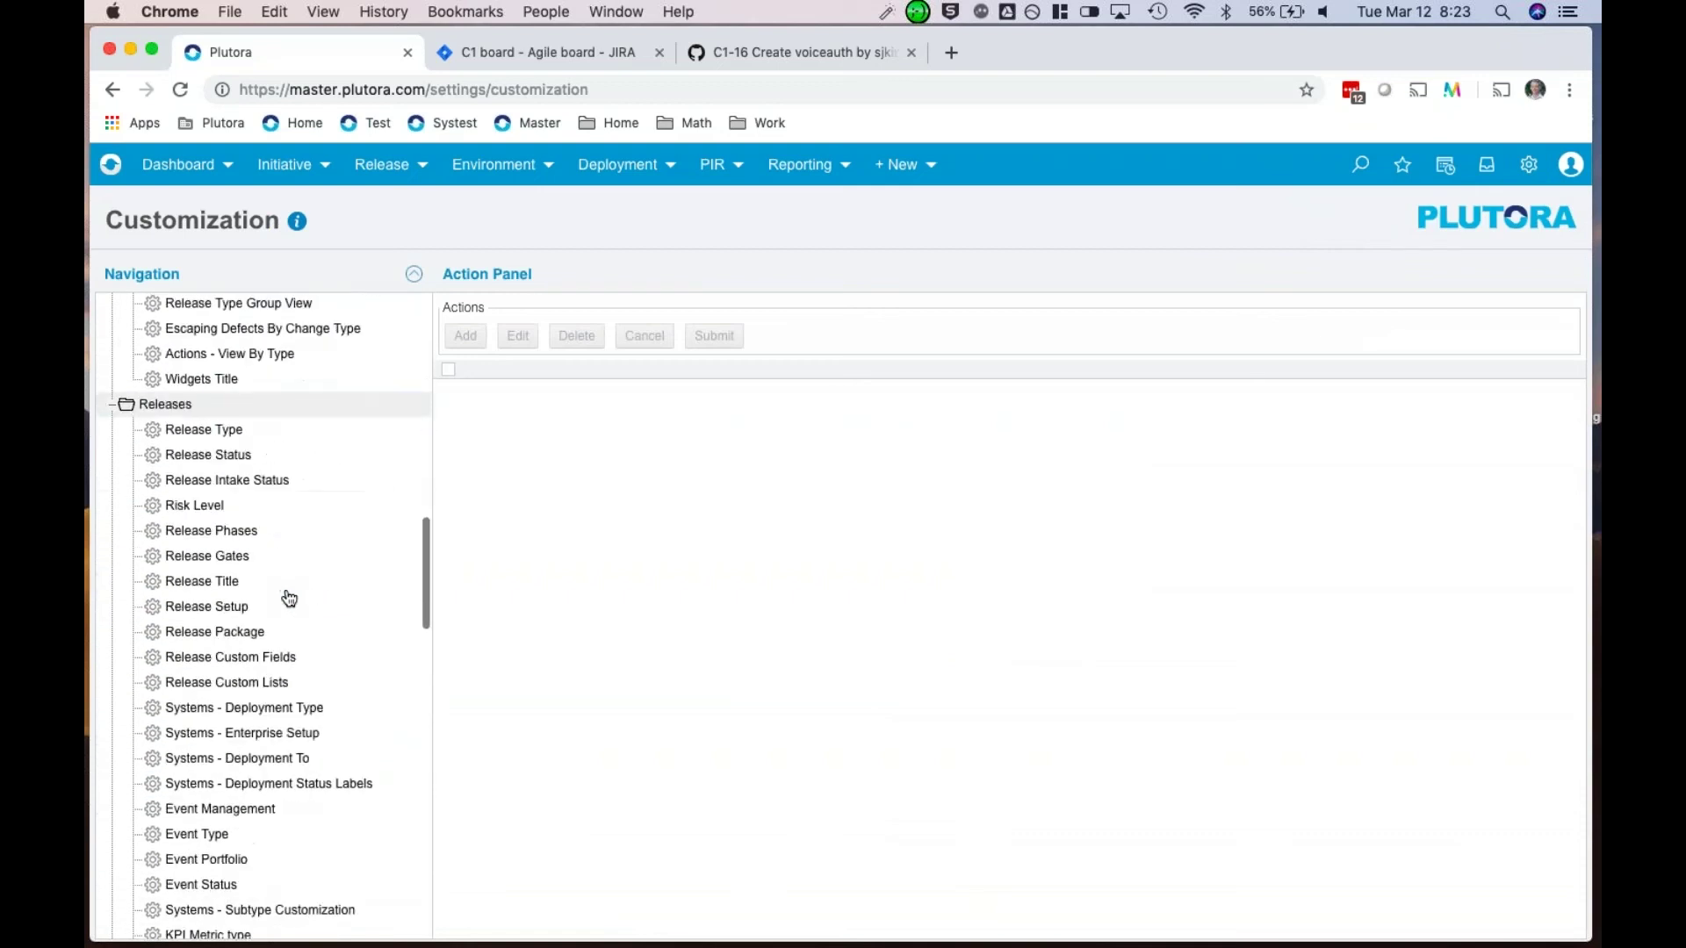
scroll(288, 597, down, 15)
scroll(286, 595, up, 3)
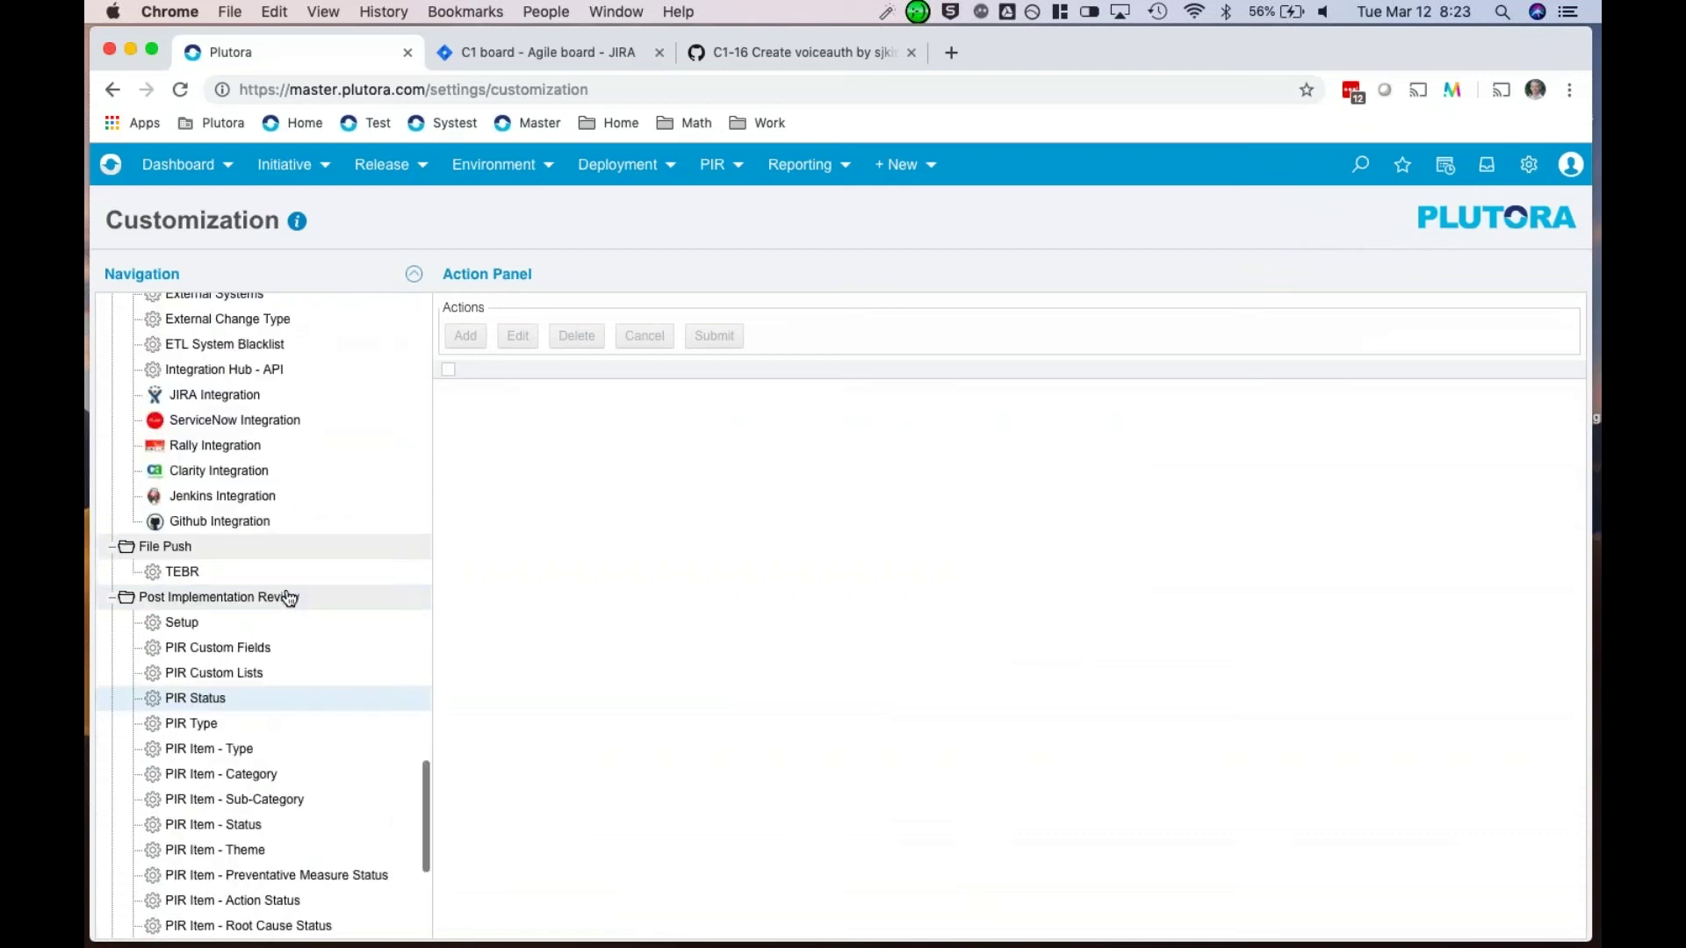
scroll(238, 471, up, 2)
click(240, 441)
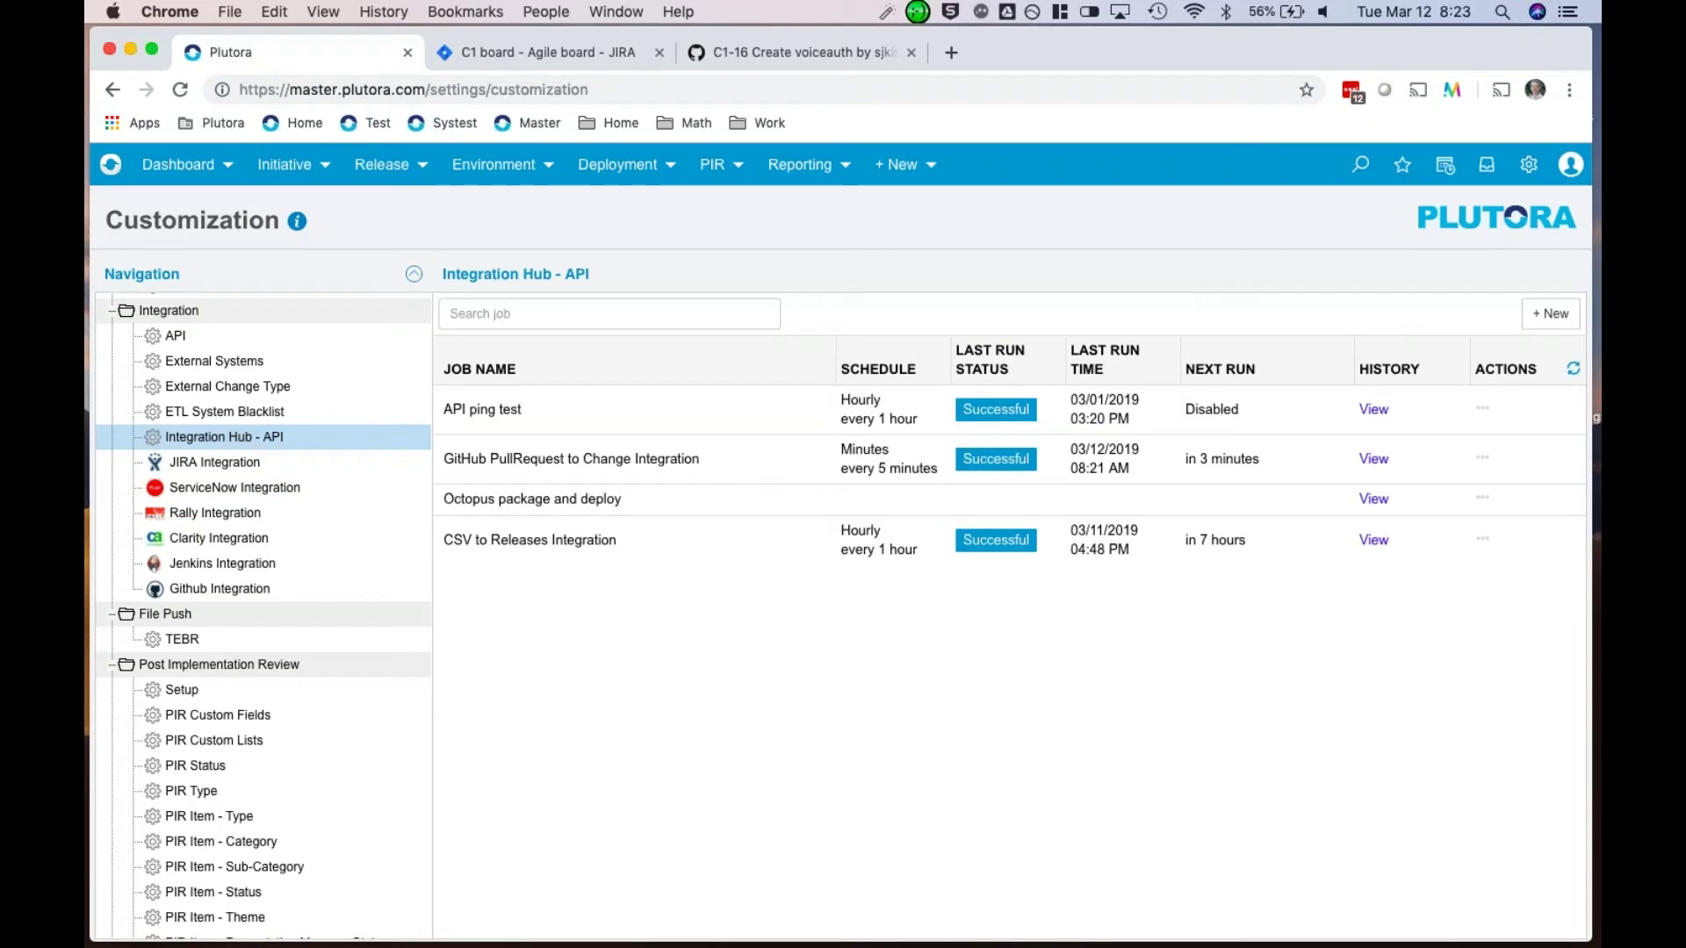
click(660, 470)
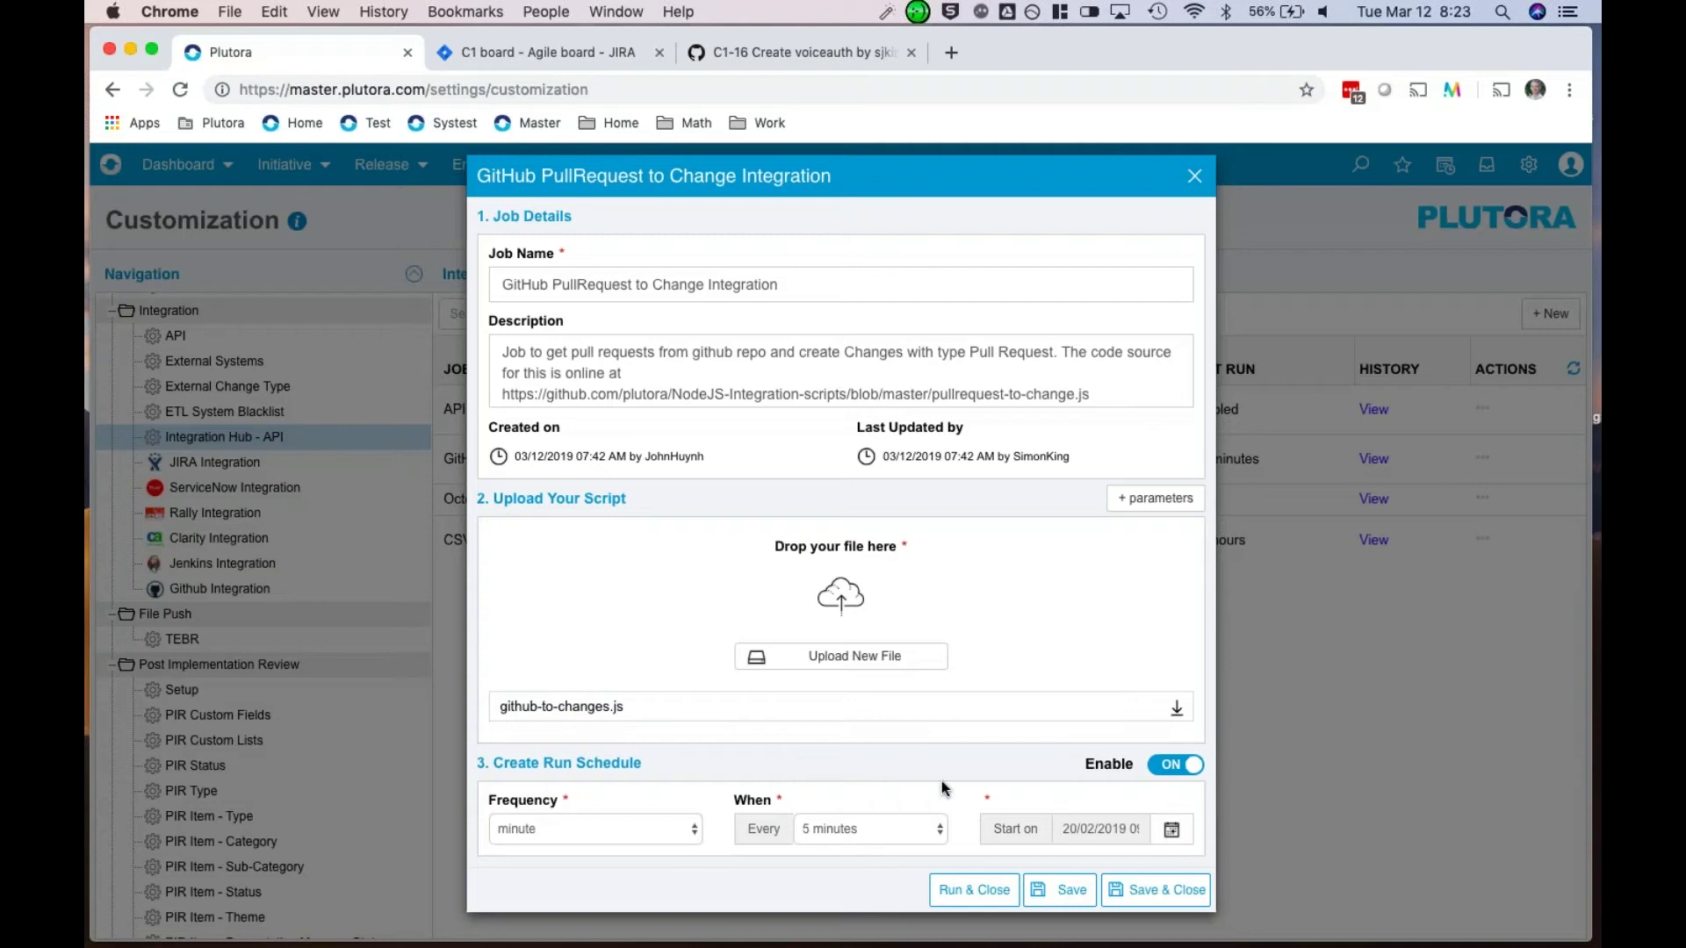
click(974, 891)
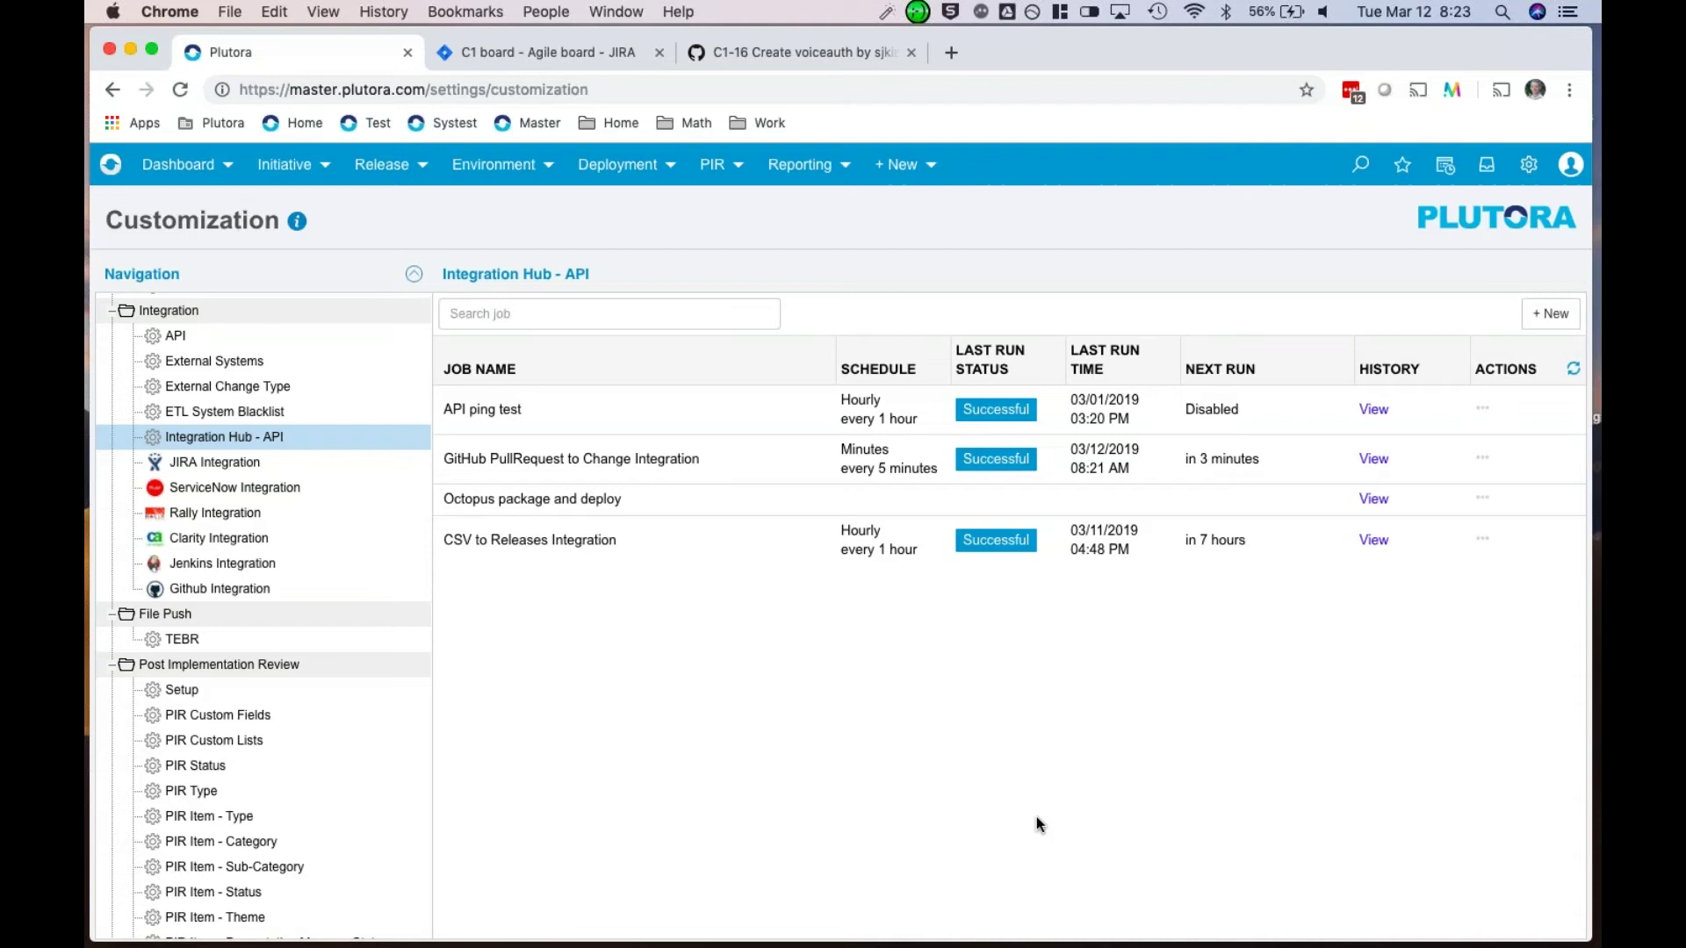
Step: Examine the log of the GitHub pull request job's latest run, and close the log and its run history
click(1374, 459)
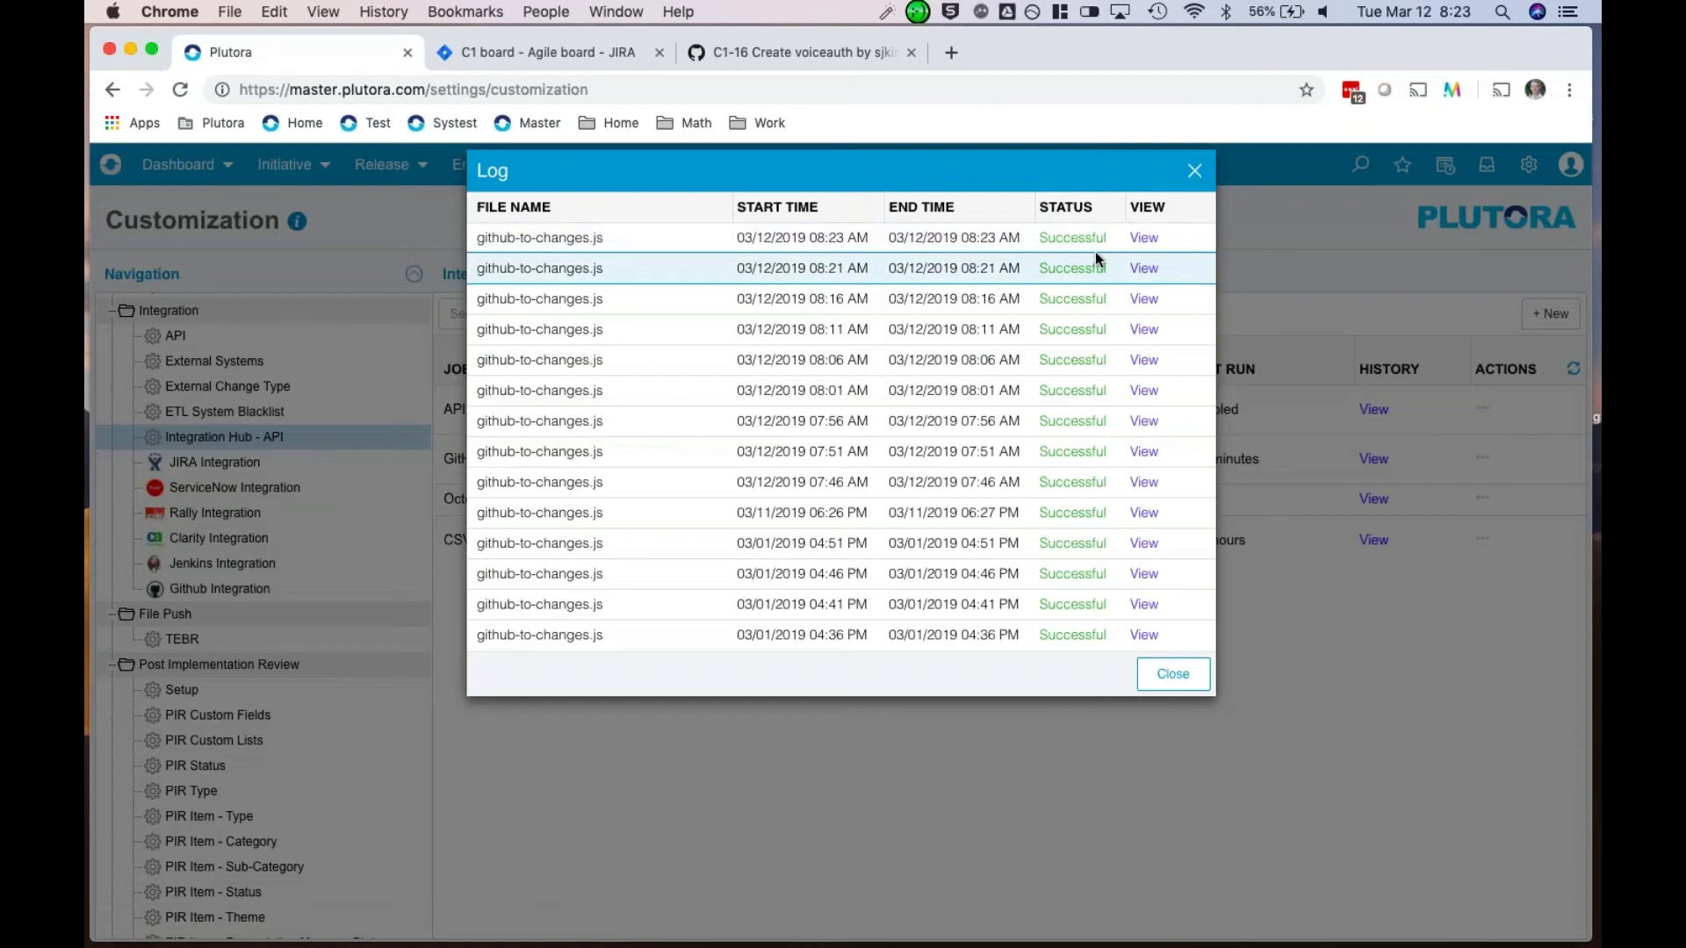
click(1143, 239)
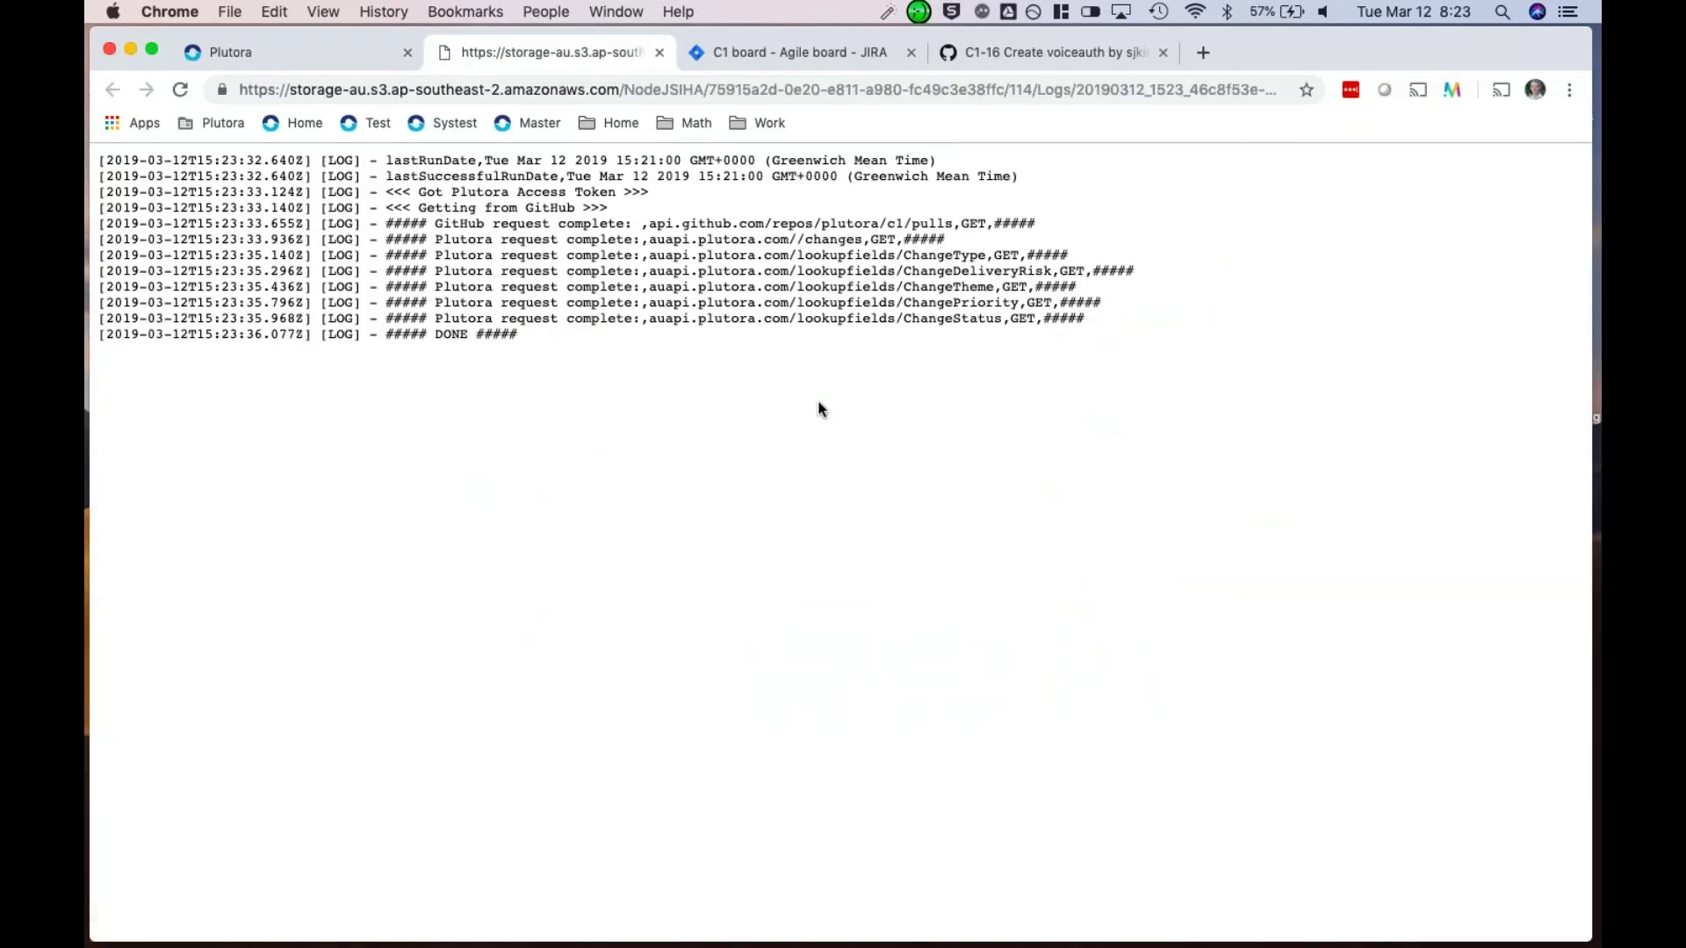
click(660, 53)
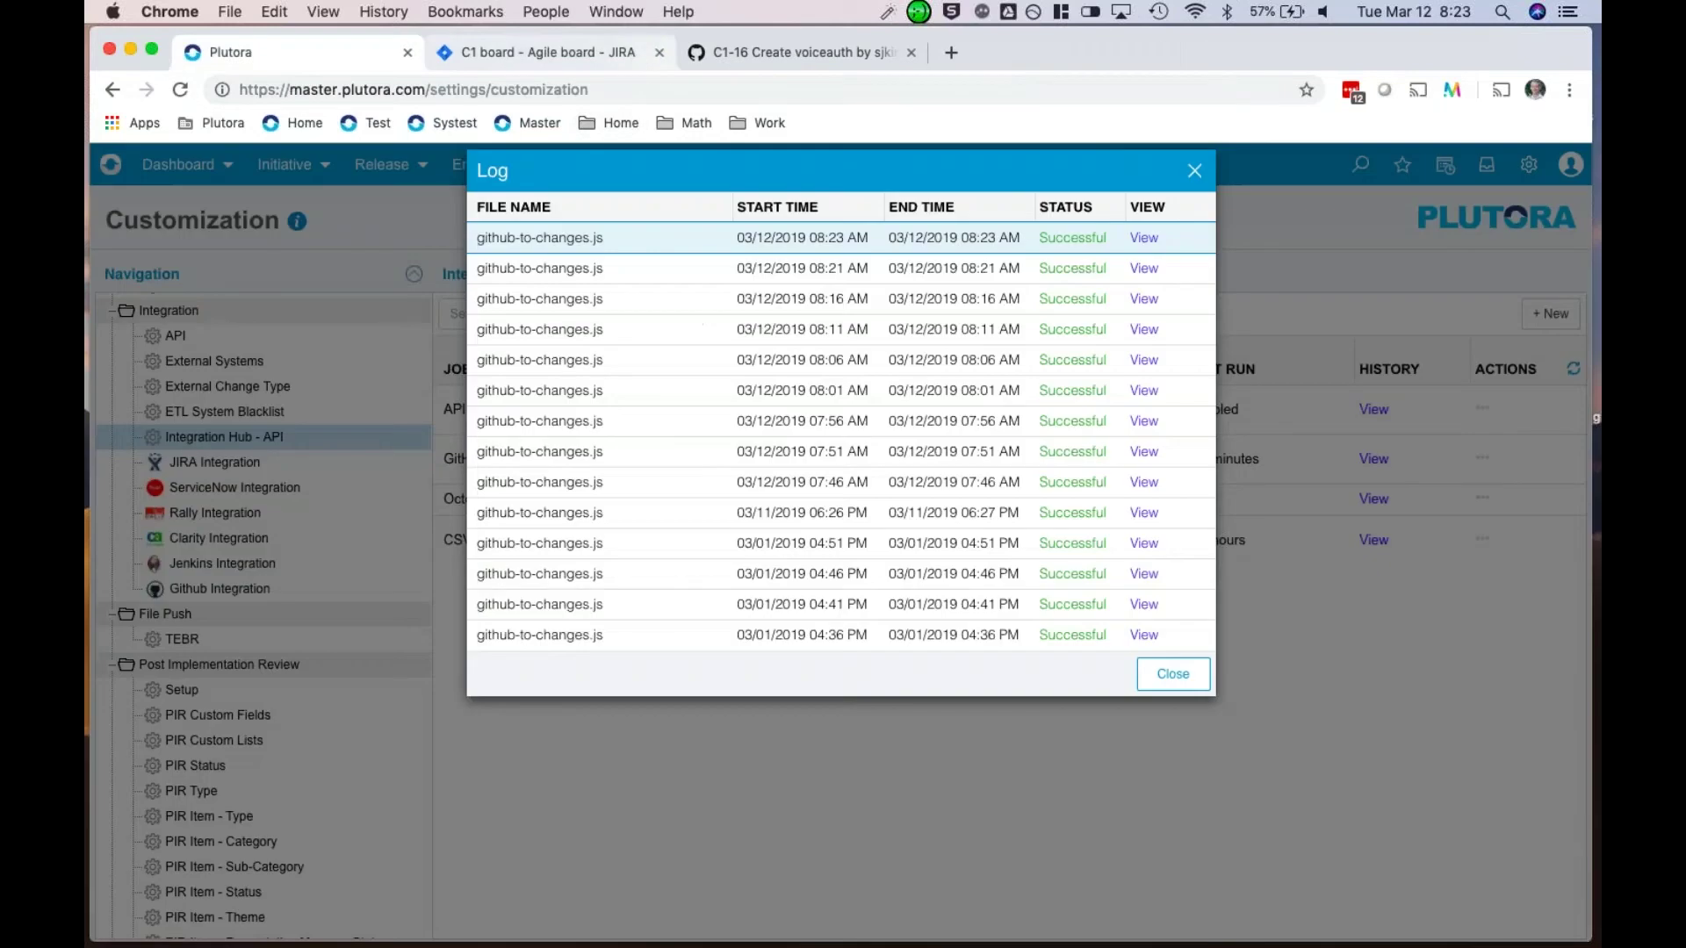
click(1194, 172)
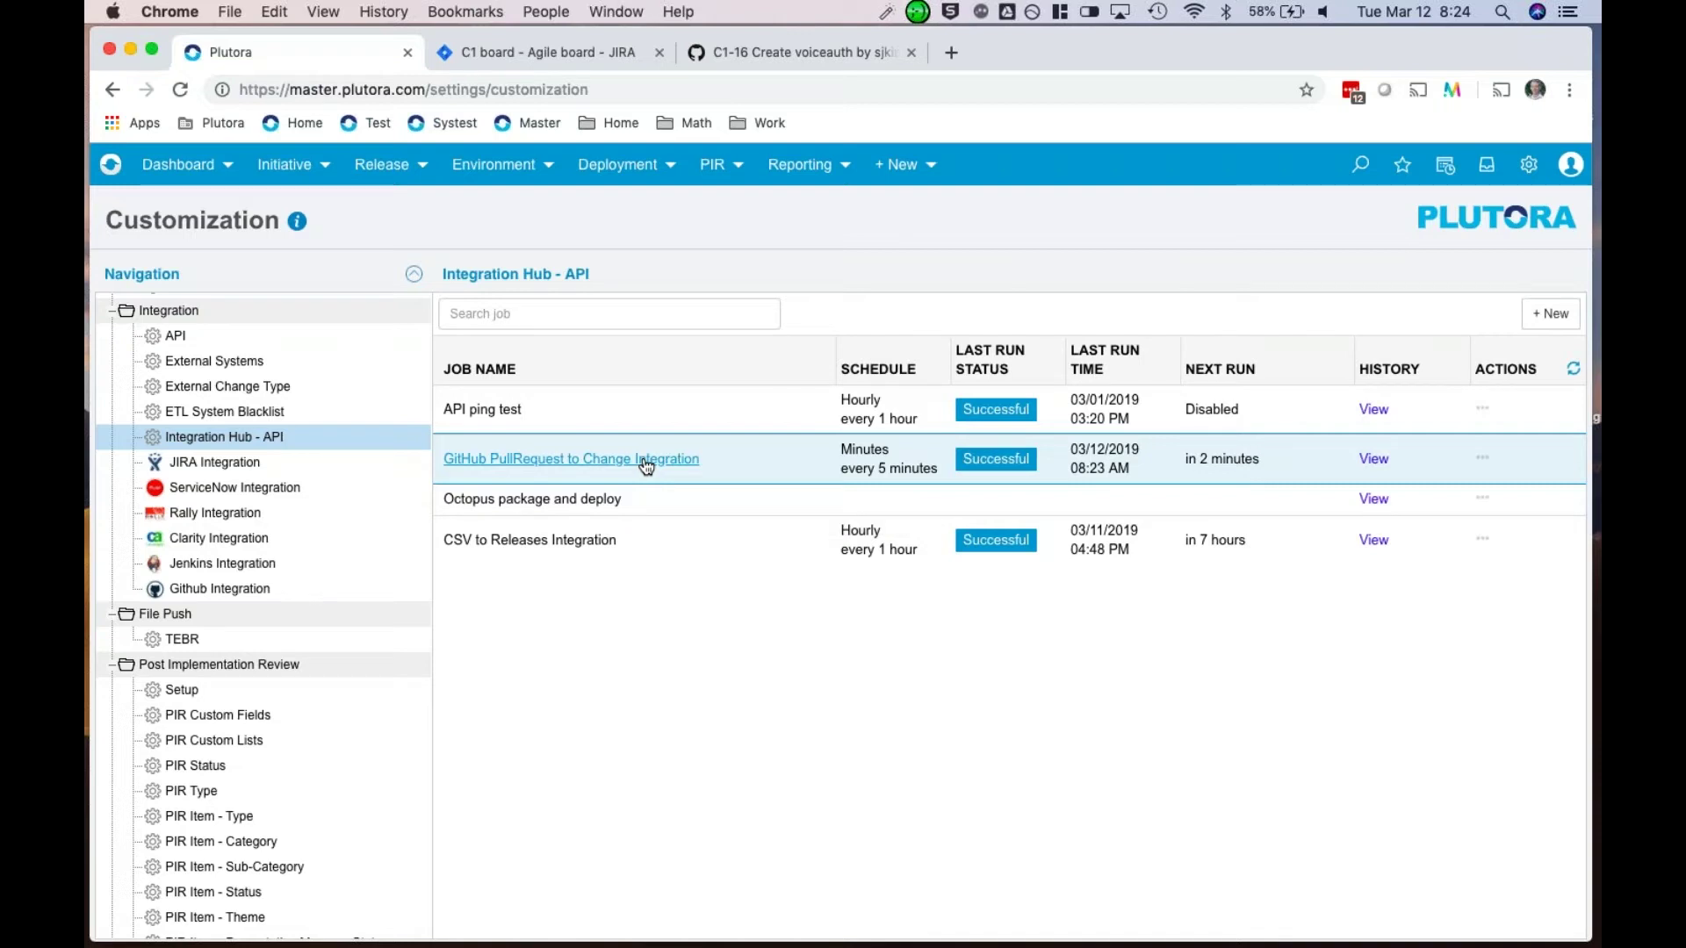
Step: Check pull request "C1-16 Create voiceauth" on GitHub, and open the release User Stories list back in Plutora
click(774, 52)
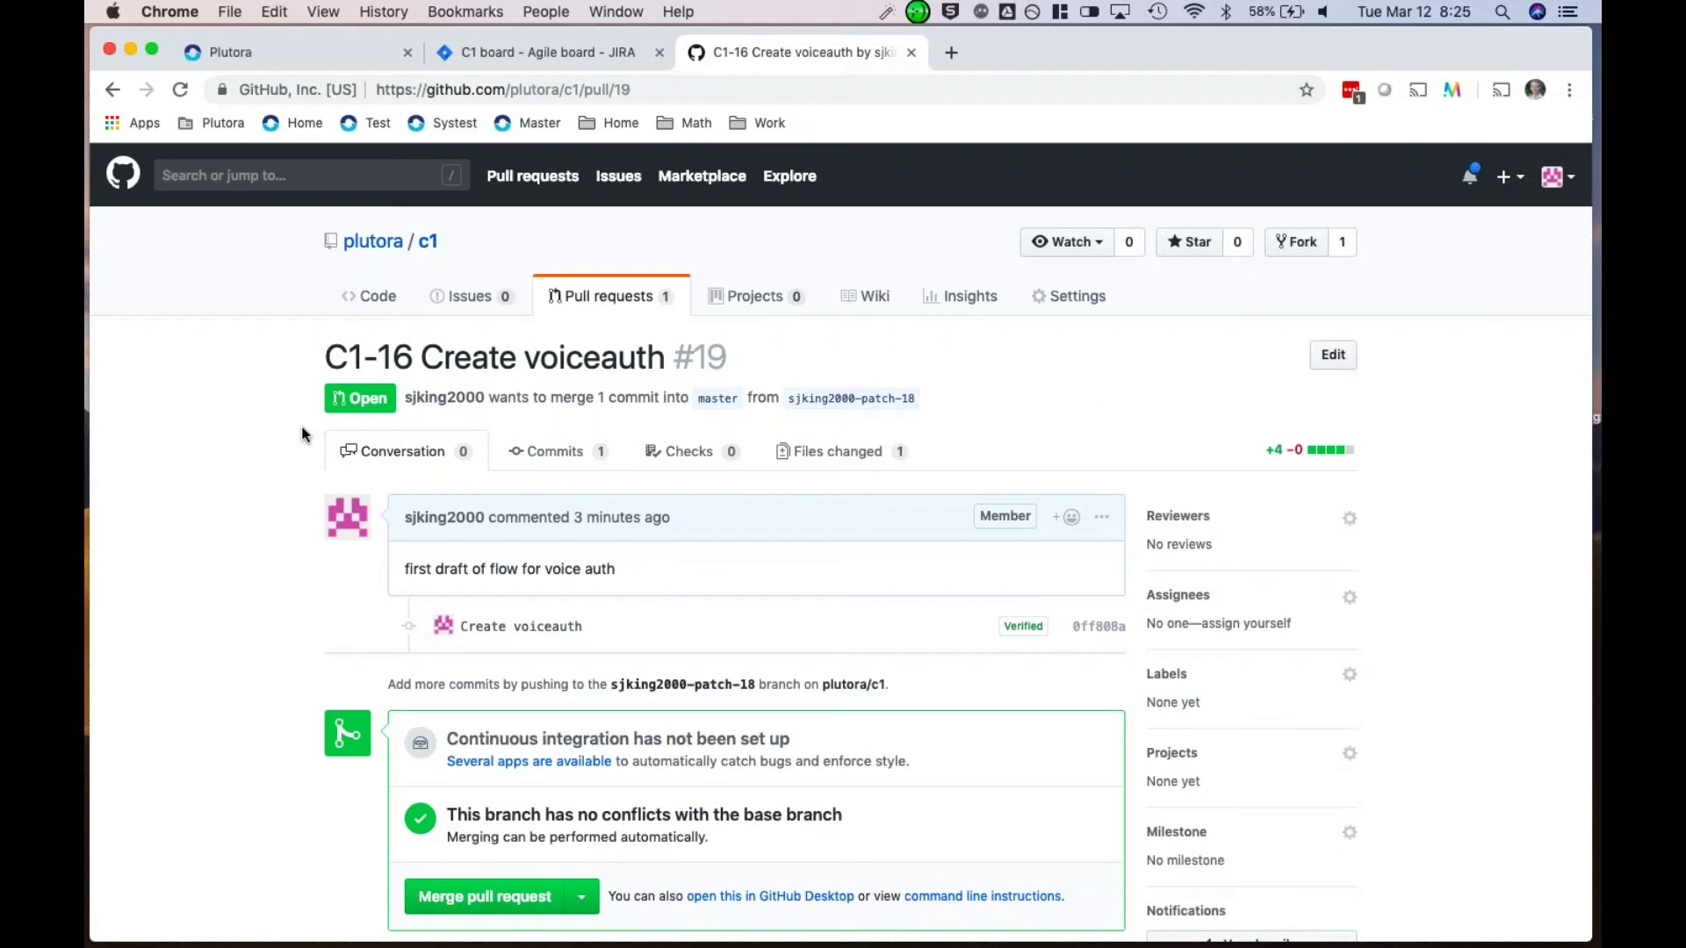
click(335, 66)
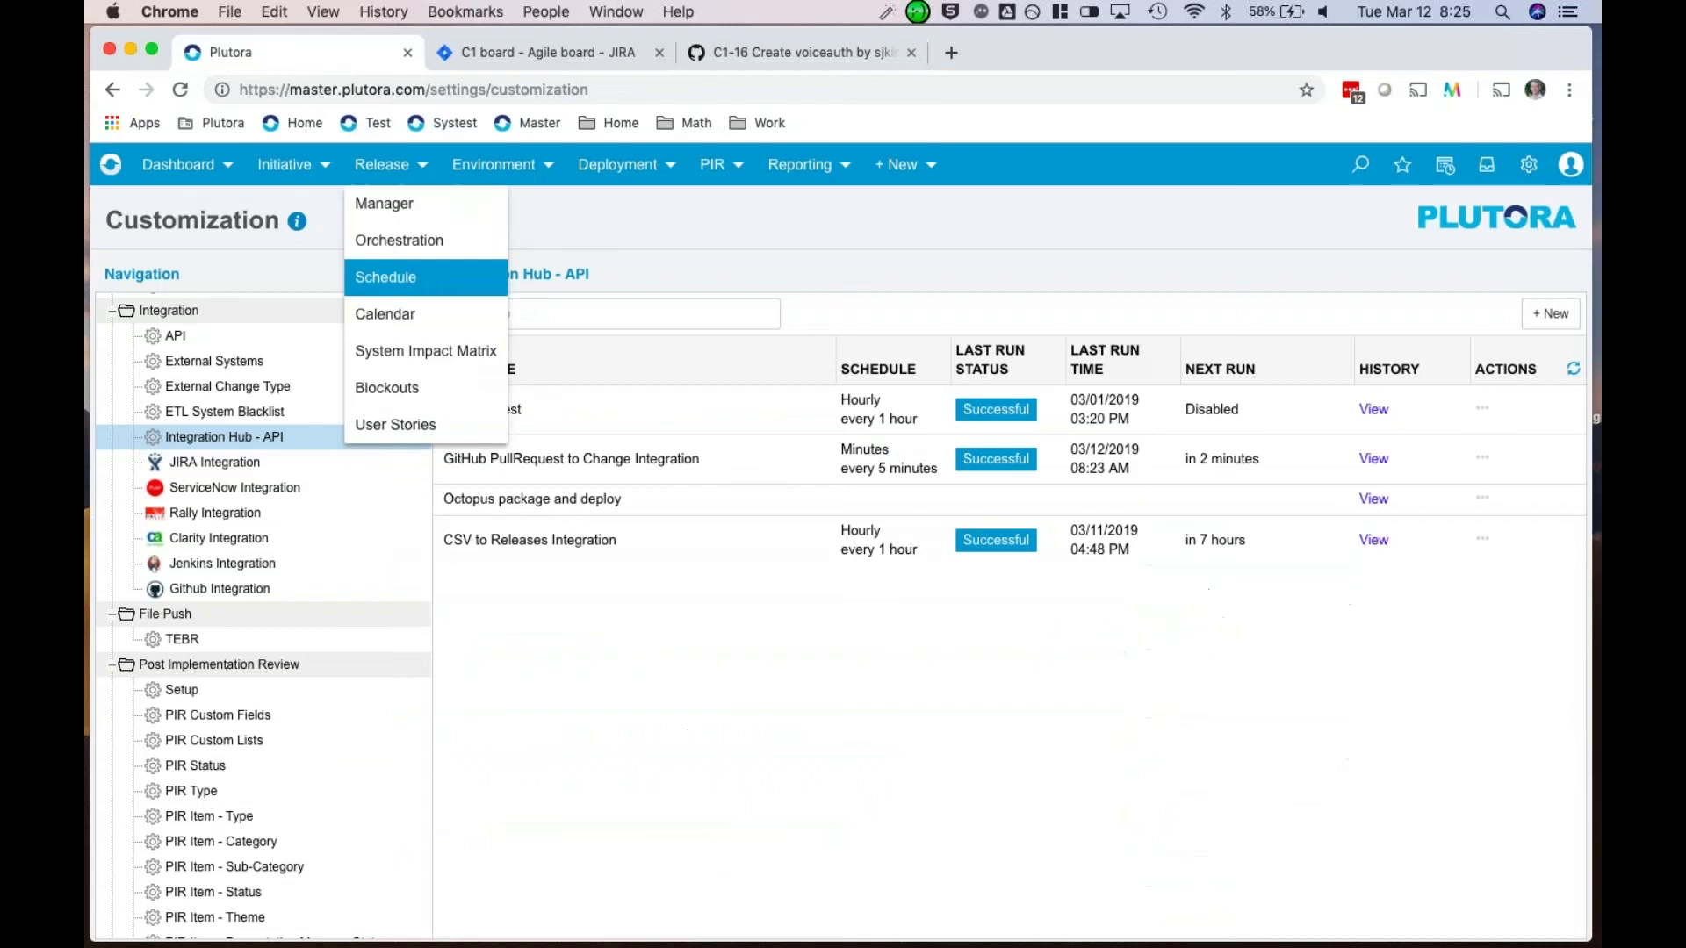
mouse_move(369, 175)
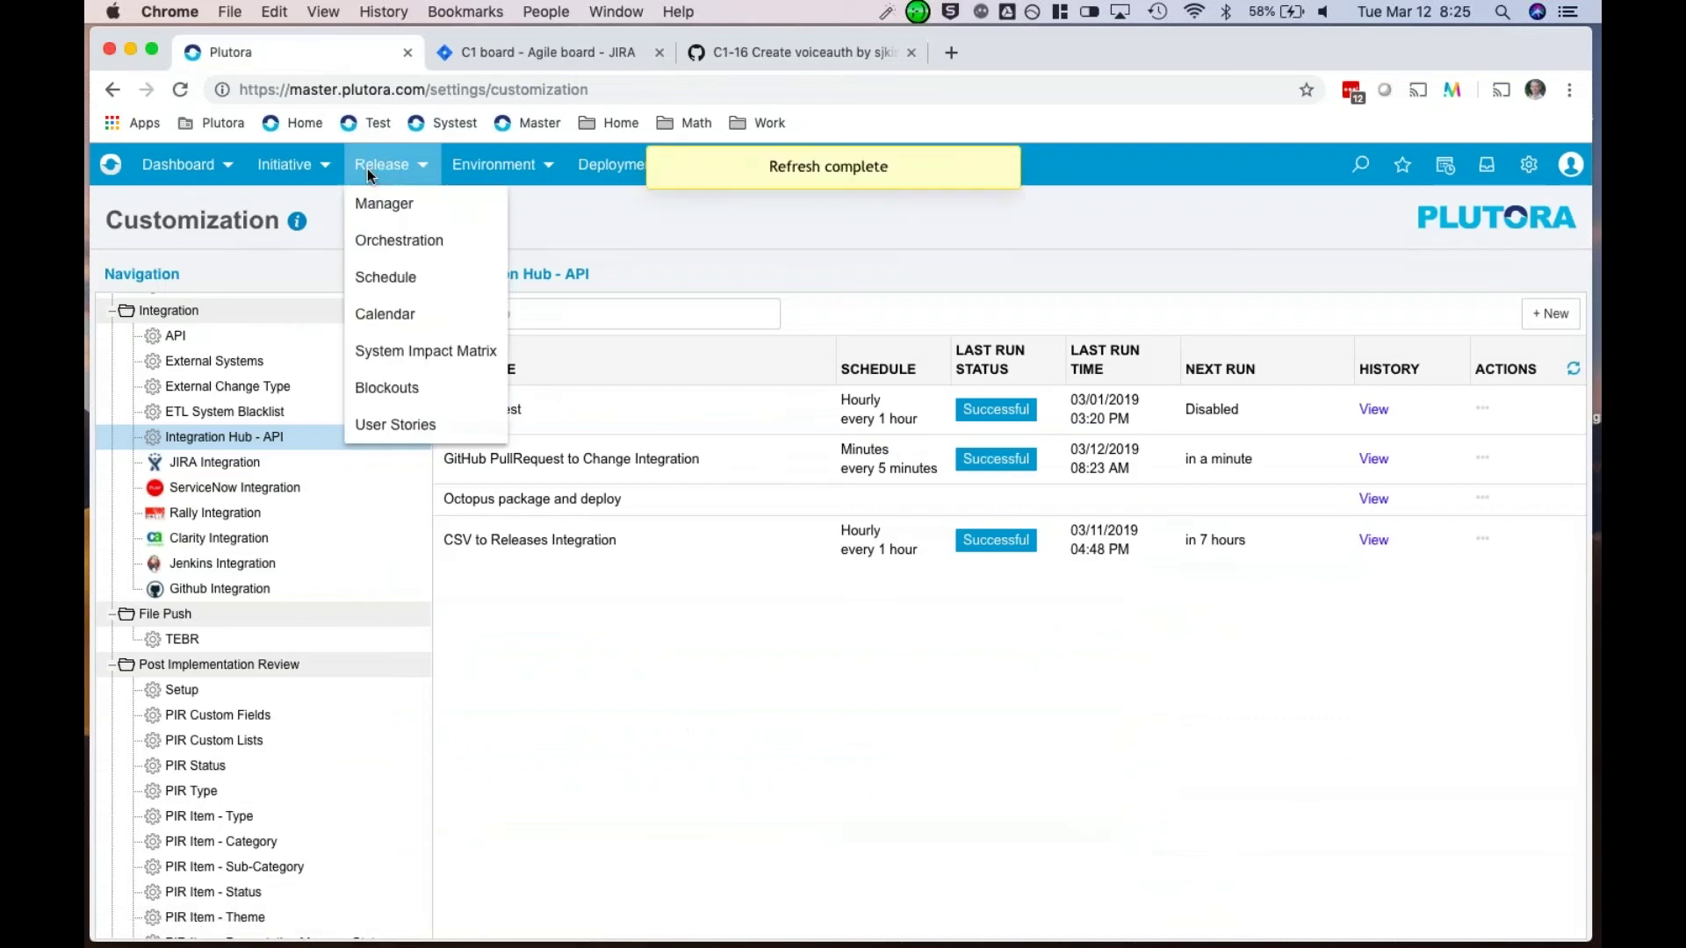
click(396, 428)
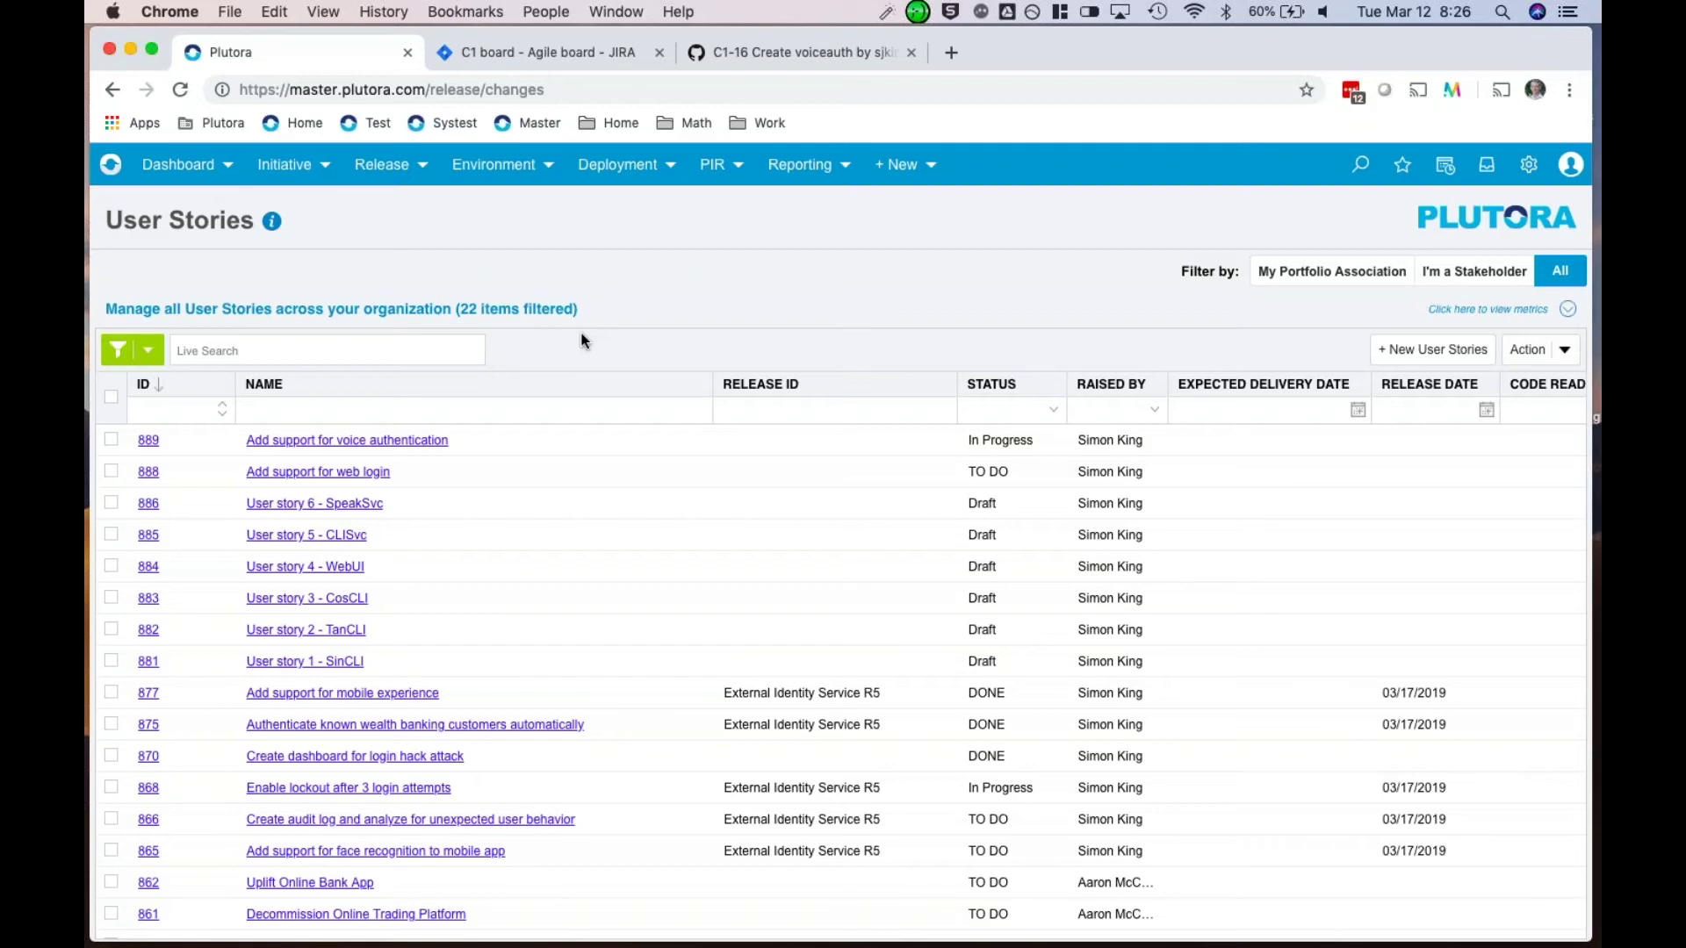
Step: Show the "Demo 1" presentation slide and return to Plutora in Chrome
key(super+Tab)
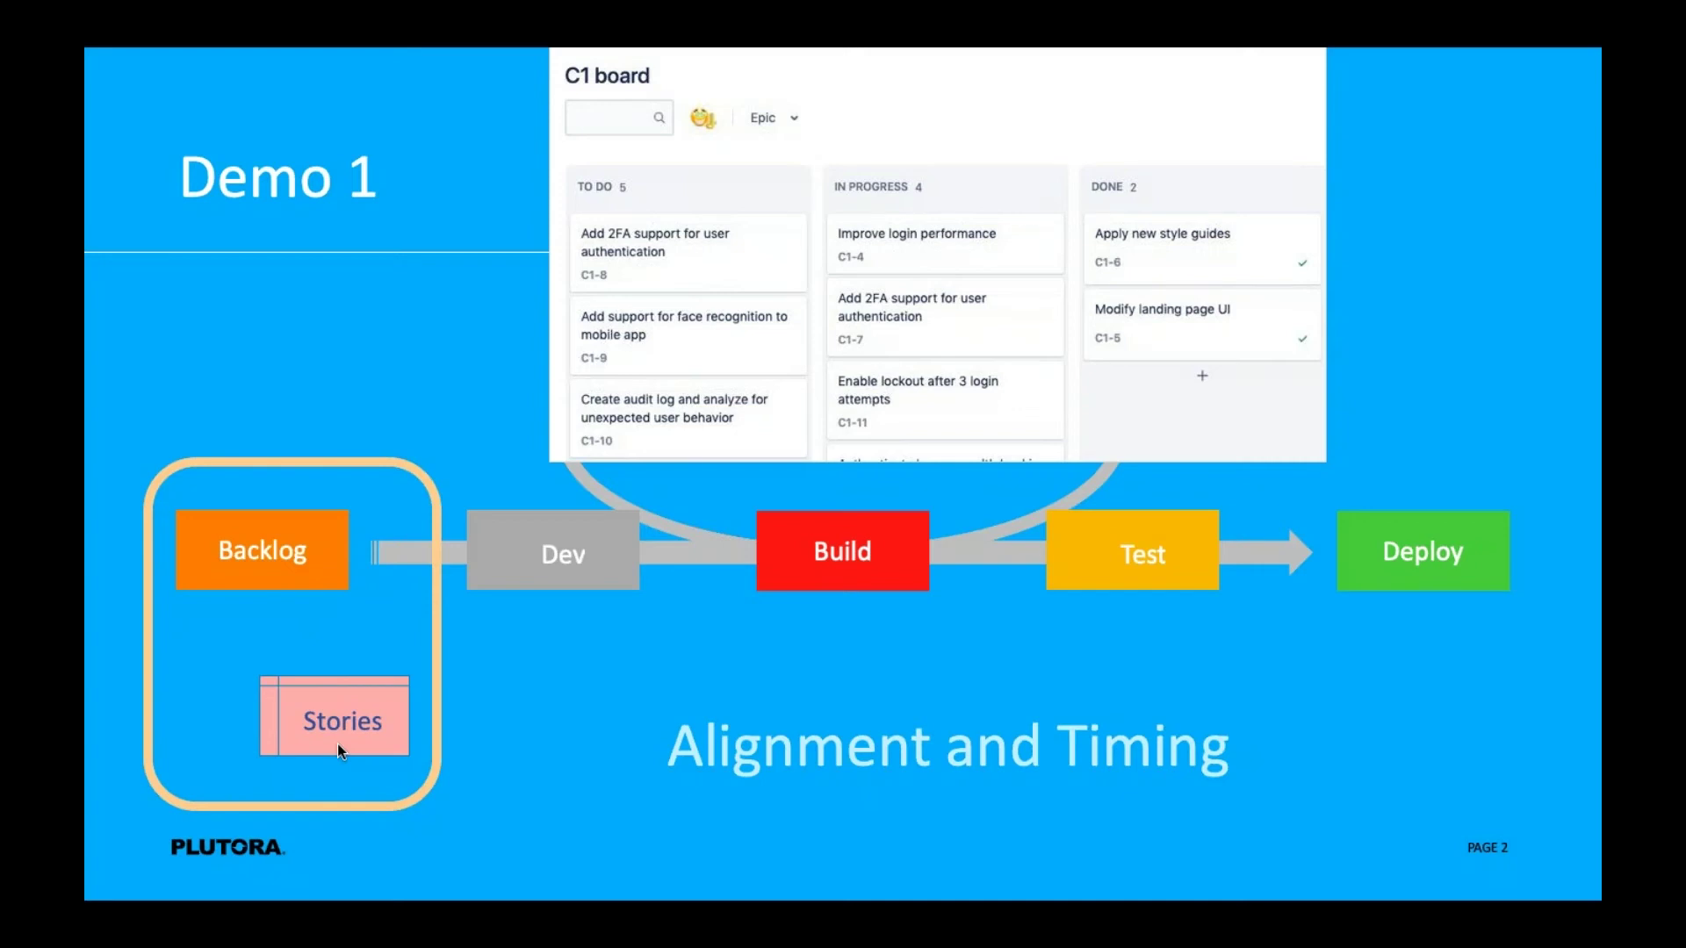
key(super+Tab)
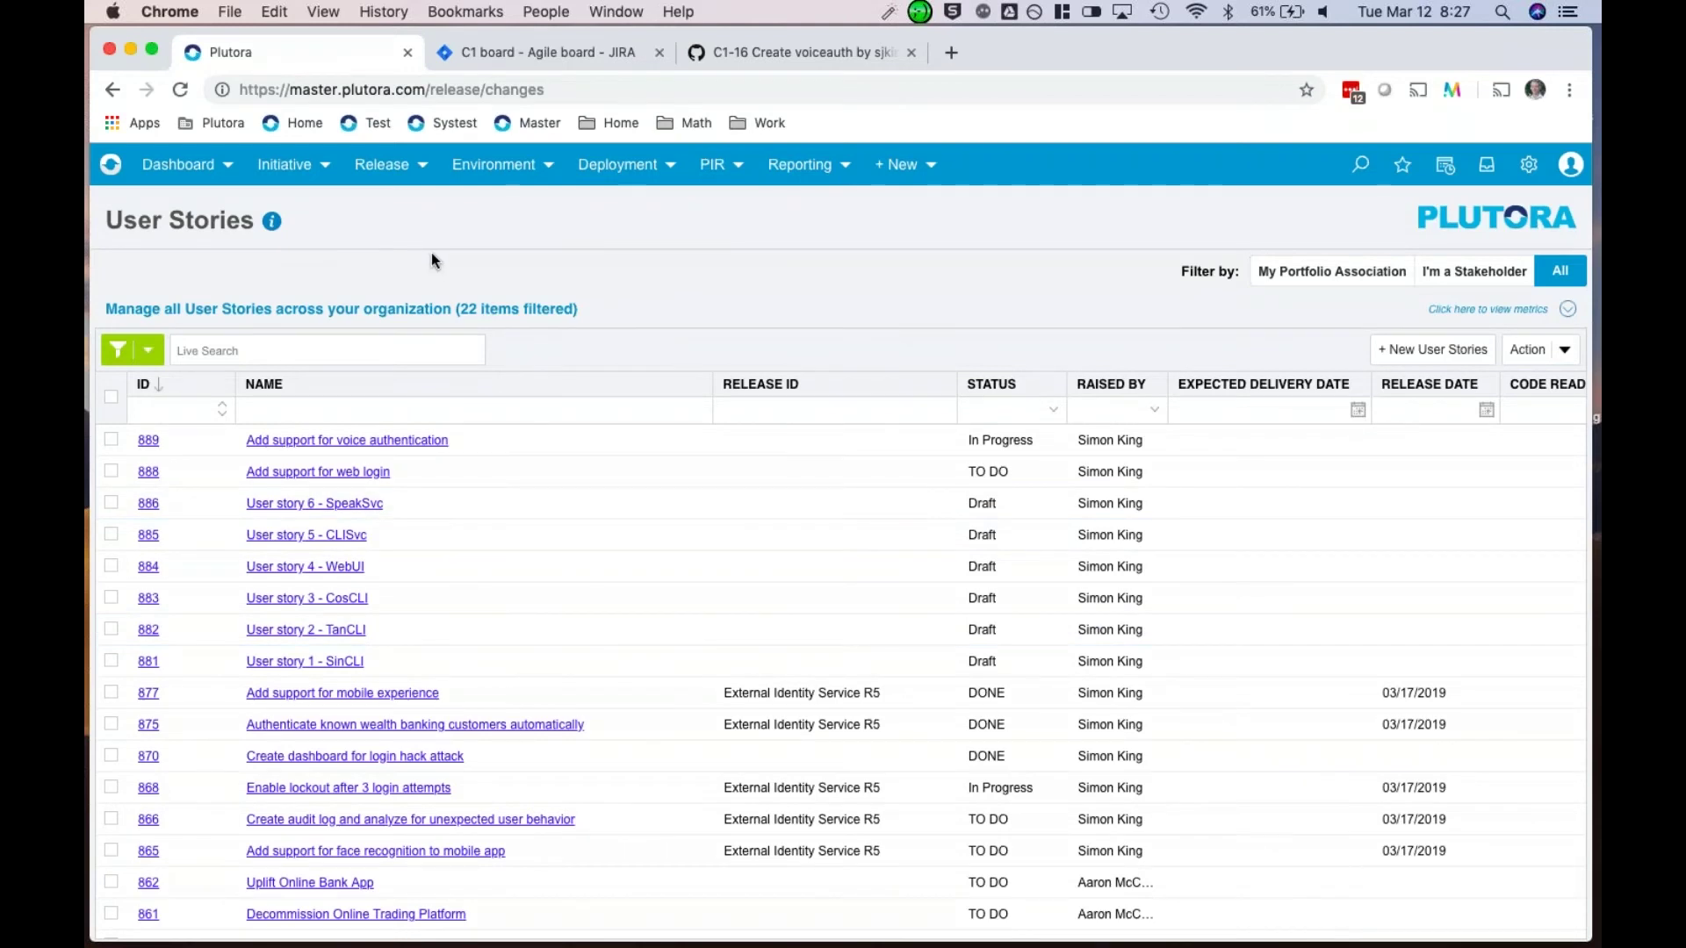
Step: Open the Pipeline view on the IM Dashboard and check the "Add support for voice authentication" story for a linked pull request
mouse_move(182, 175)
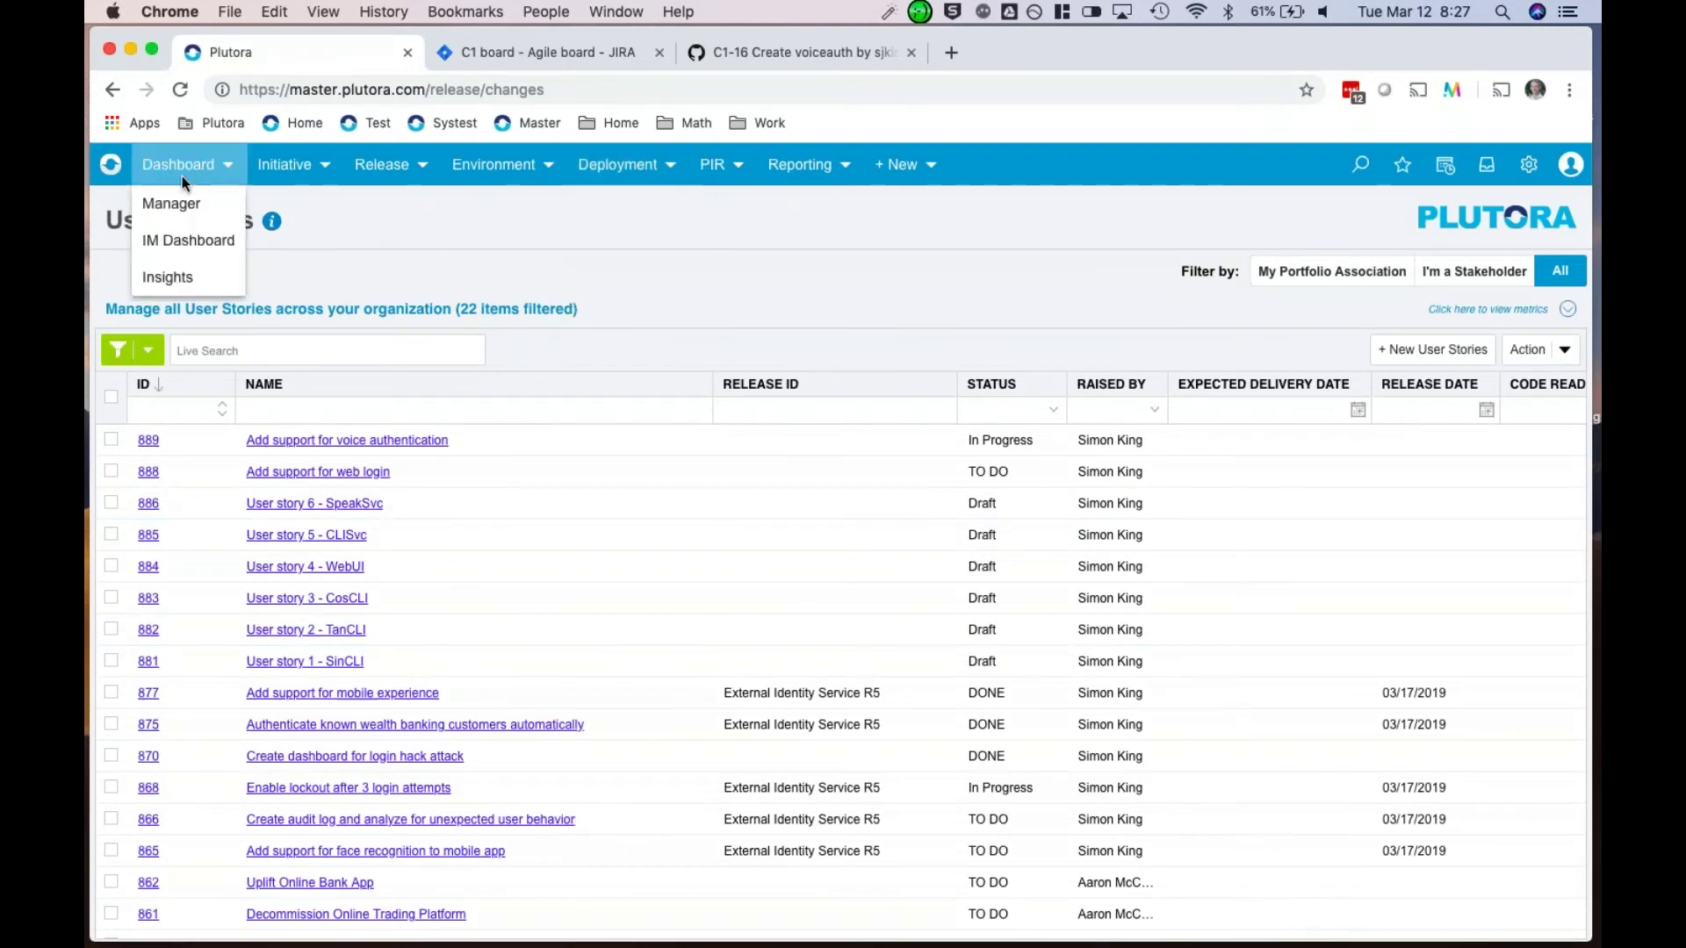
click(191, 258)
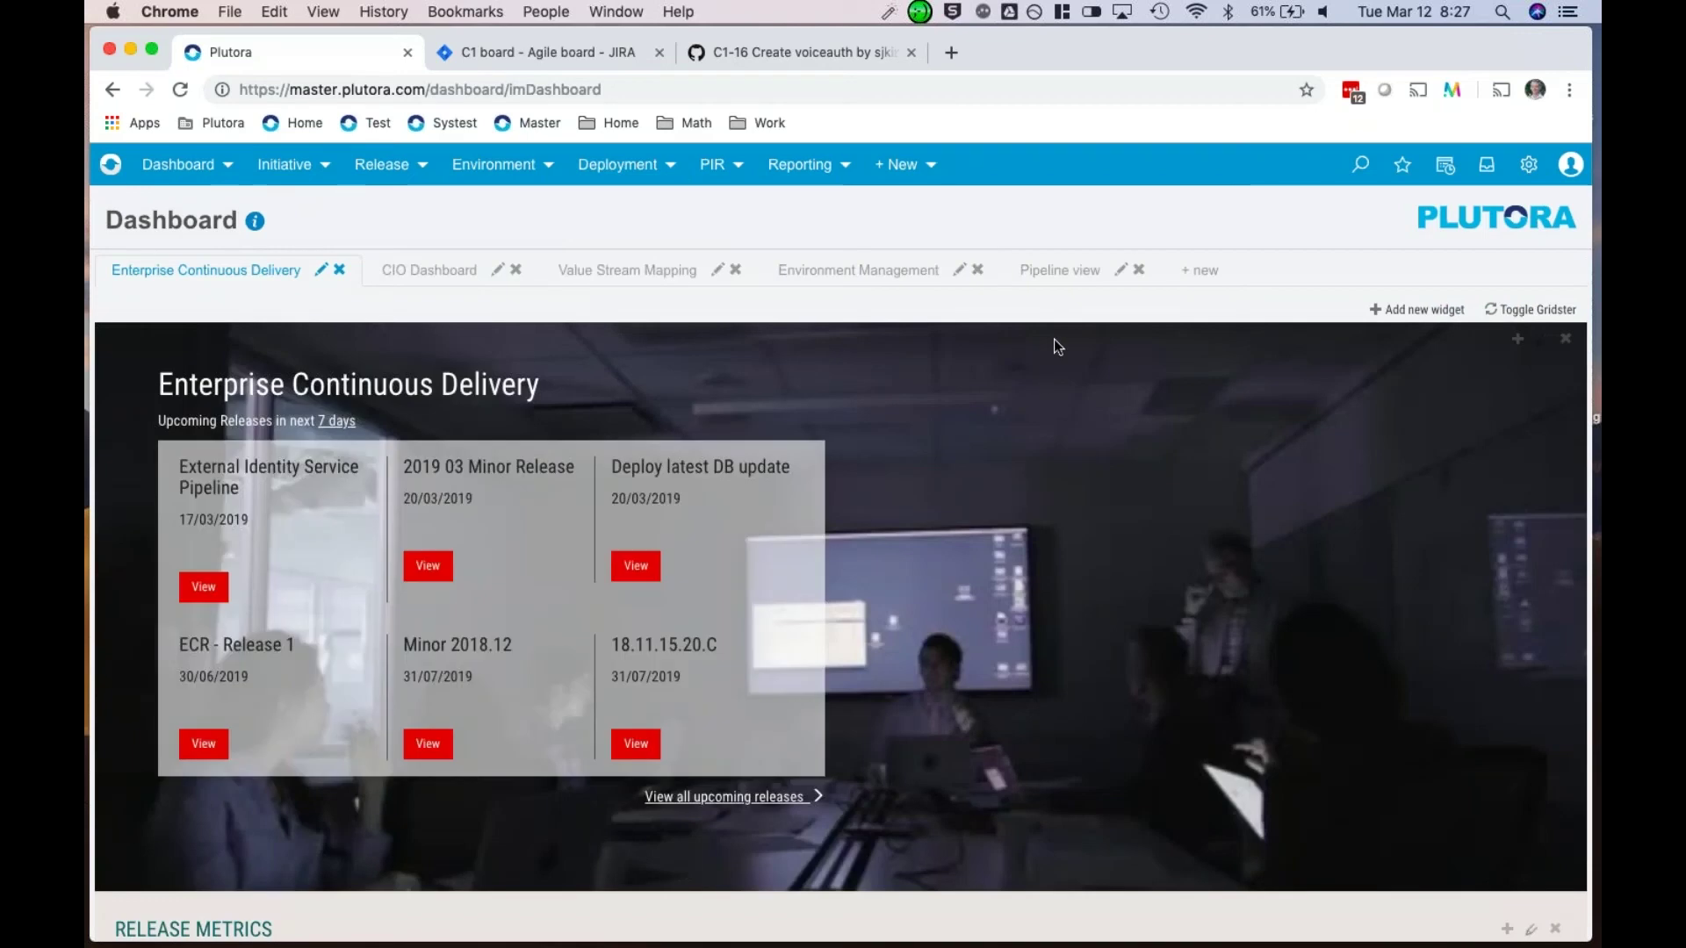
click(1066, 273)
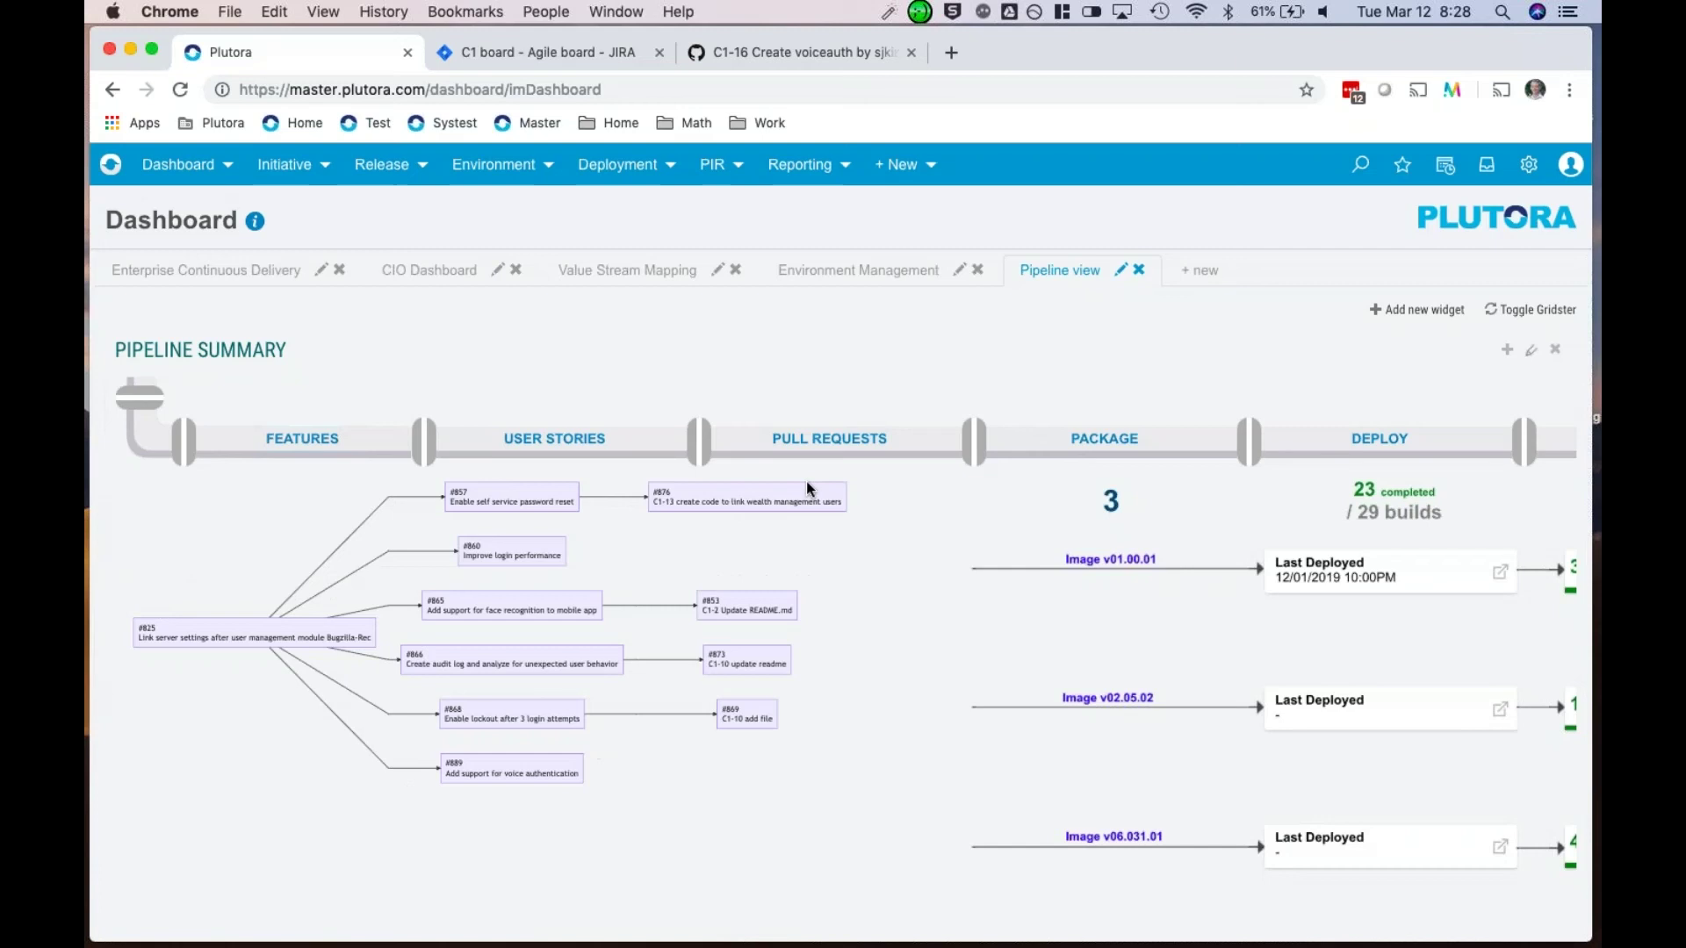
scroll(806, 481, down, 4)
scroll(806, 481, up, 4)
scroll(767, 524, down, 5)
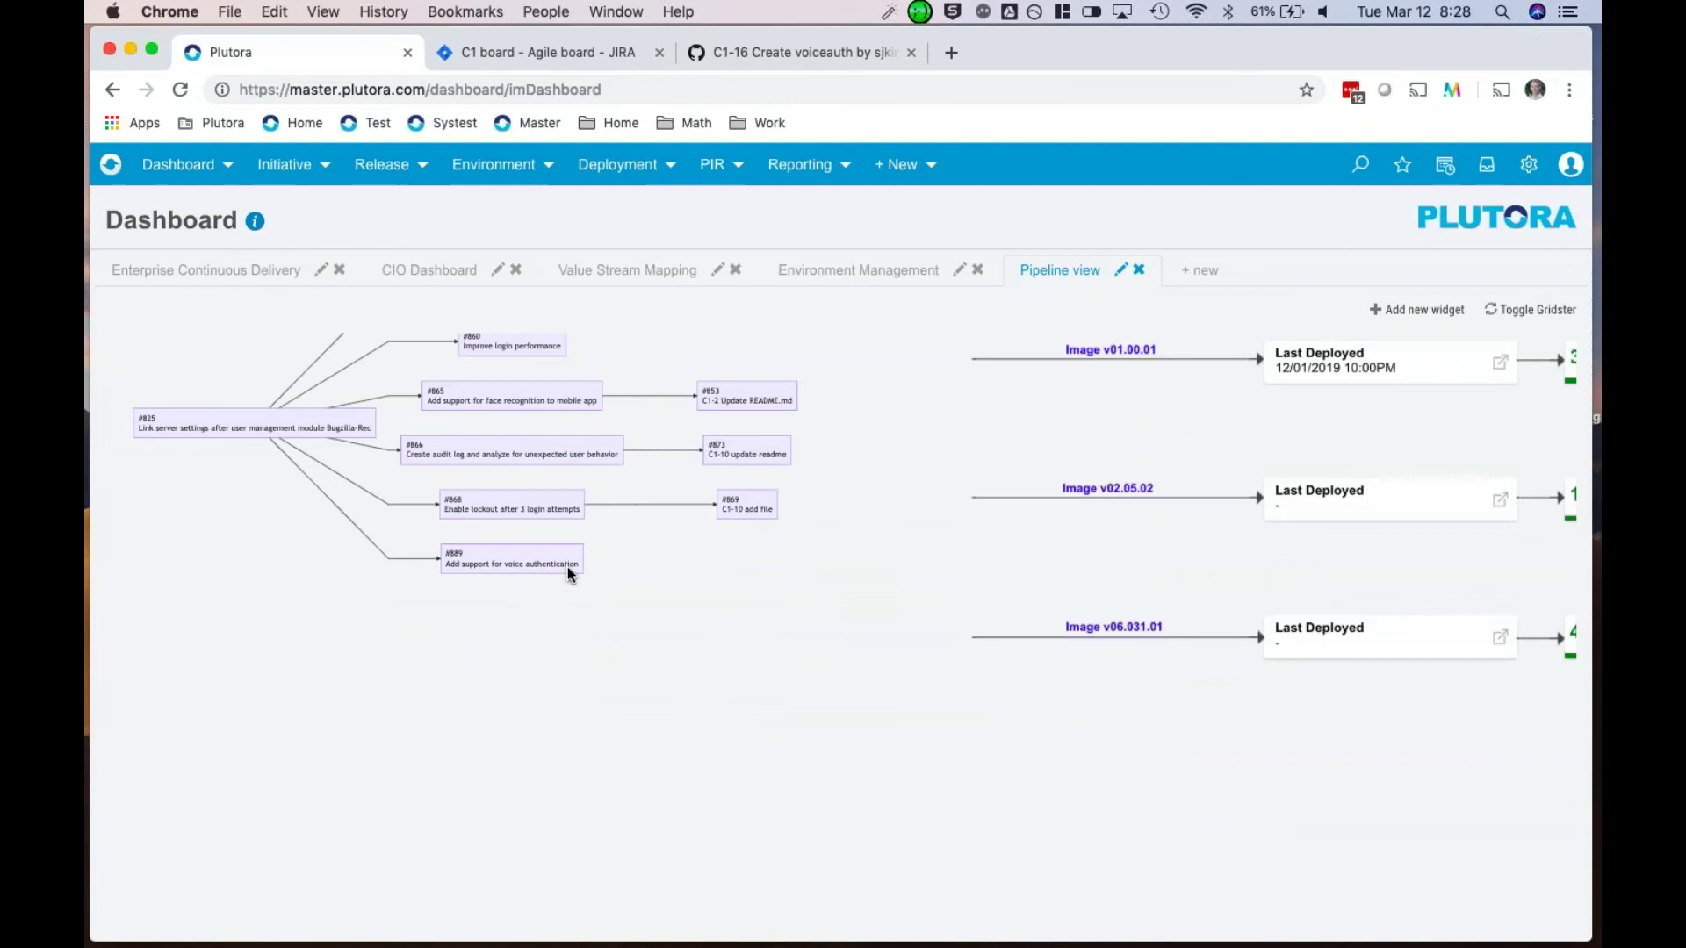
scroll(567, 570, up, 5)
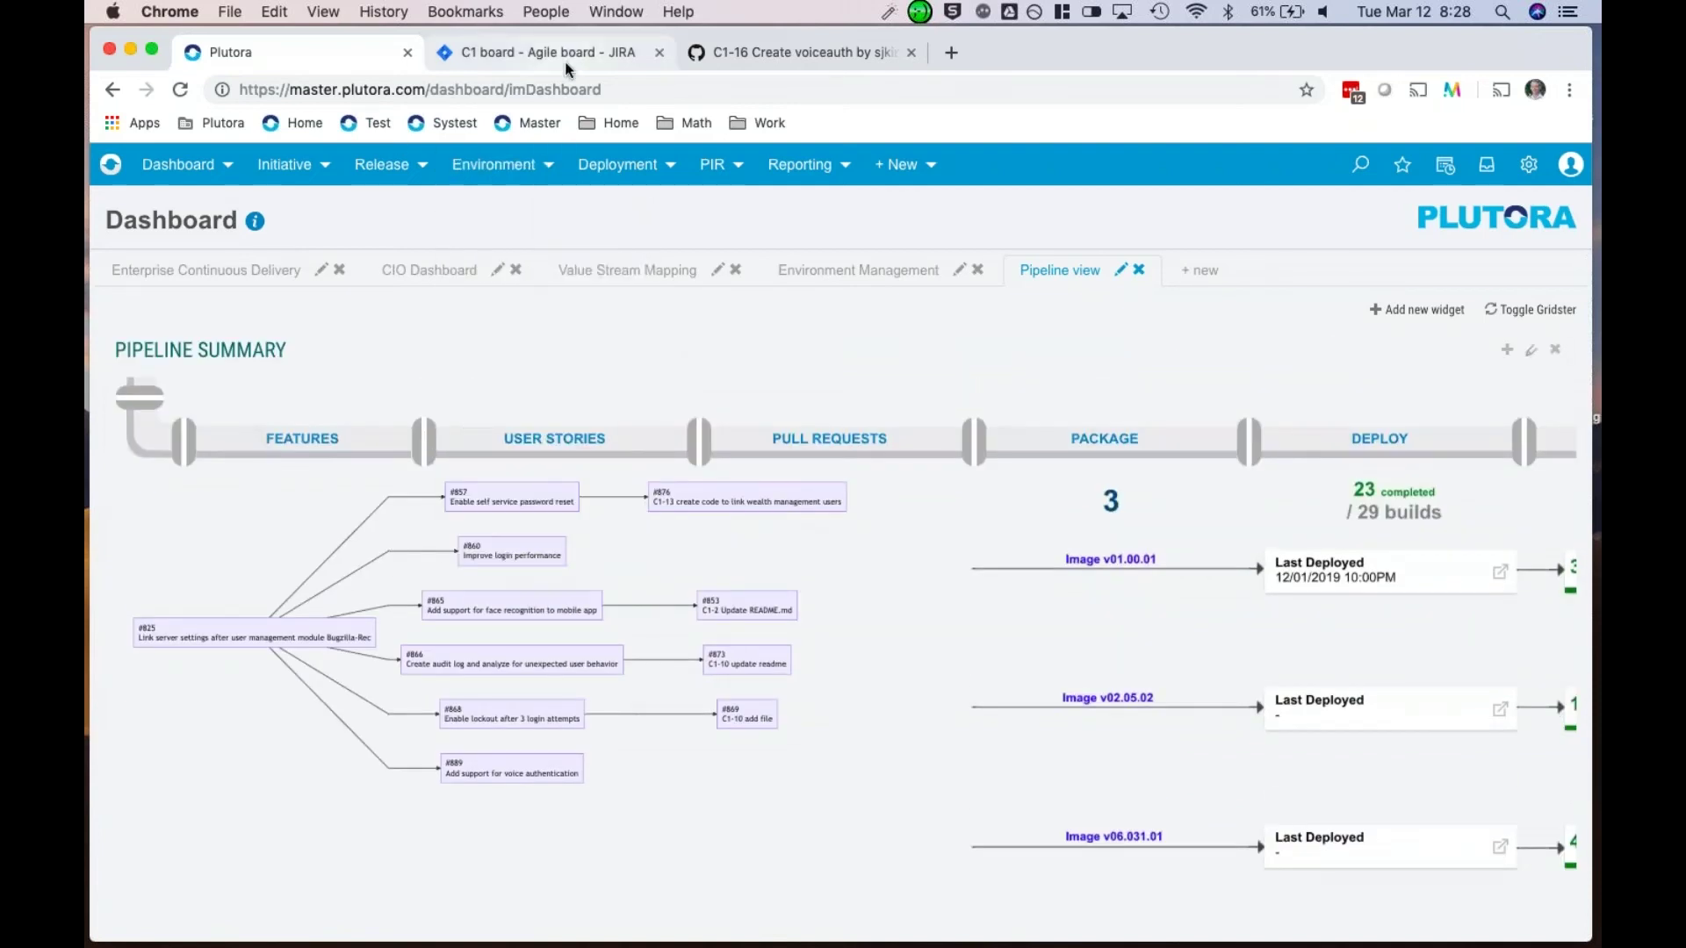
Step: Review the "GitHub PullRequest to Change Integration" job's details in the Integration Hub - API customization settings, and close the job
mouse_move(851, 160)
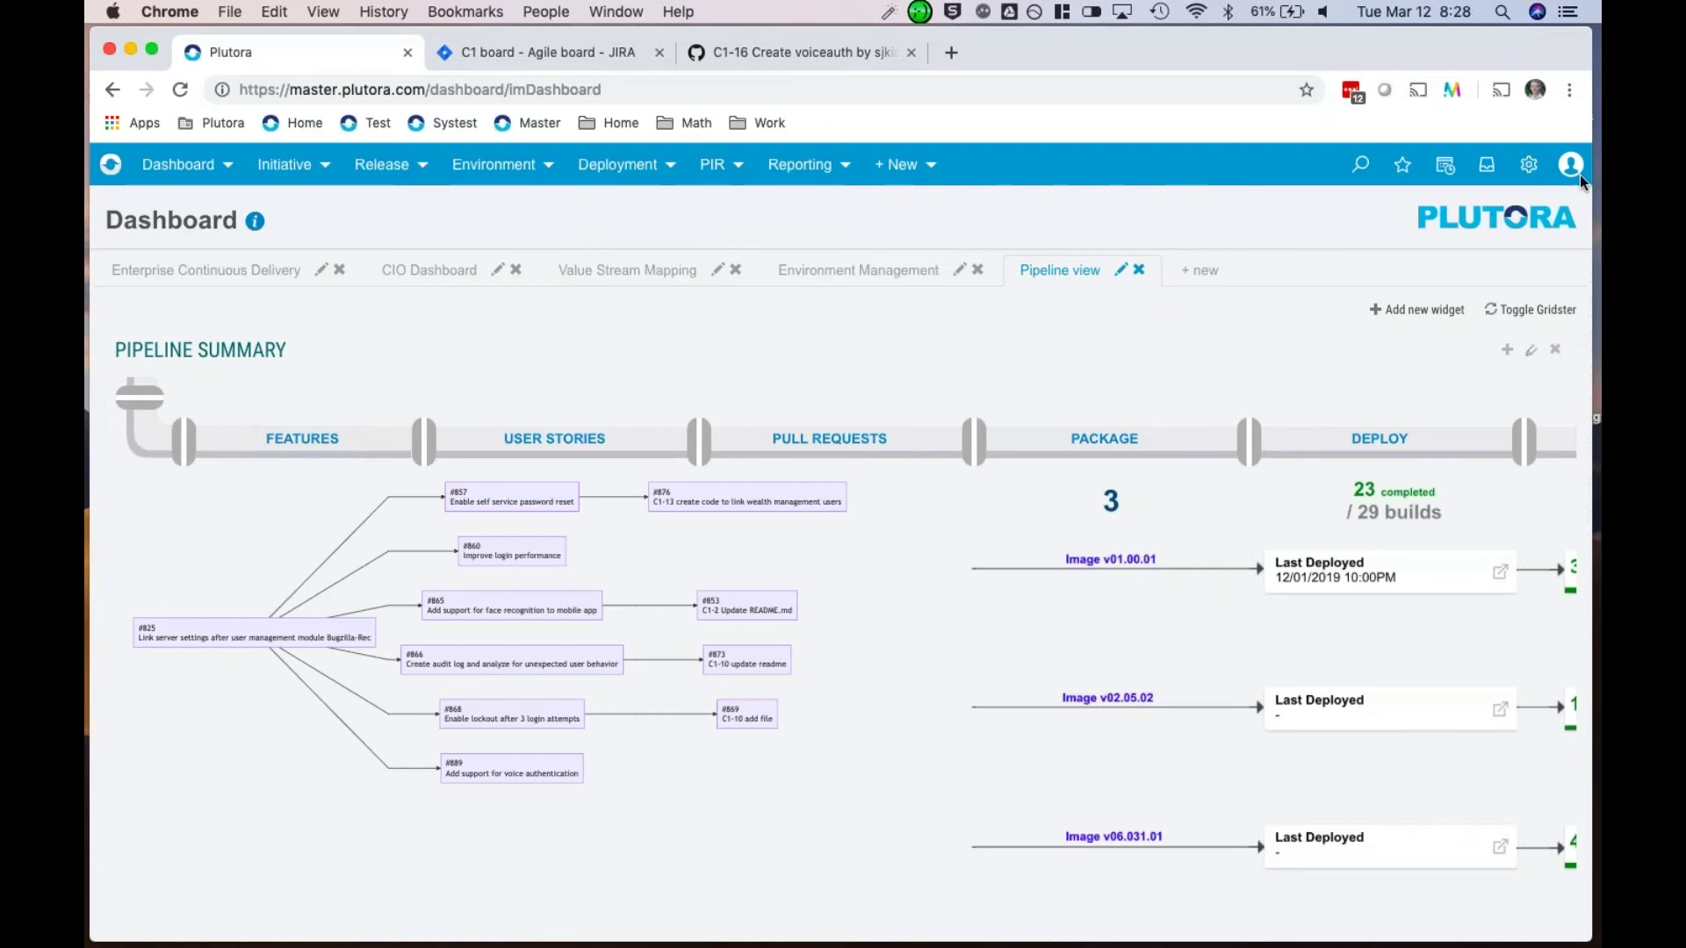
mouse_move(1528, 167)
click(1450, 290)
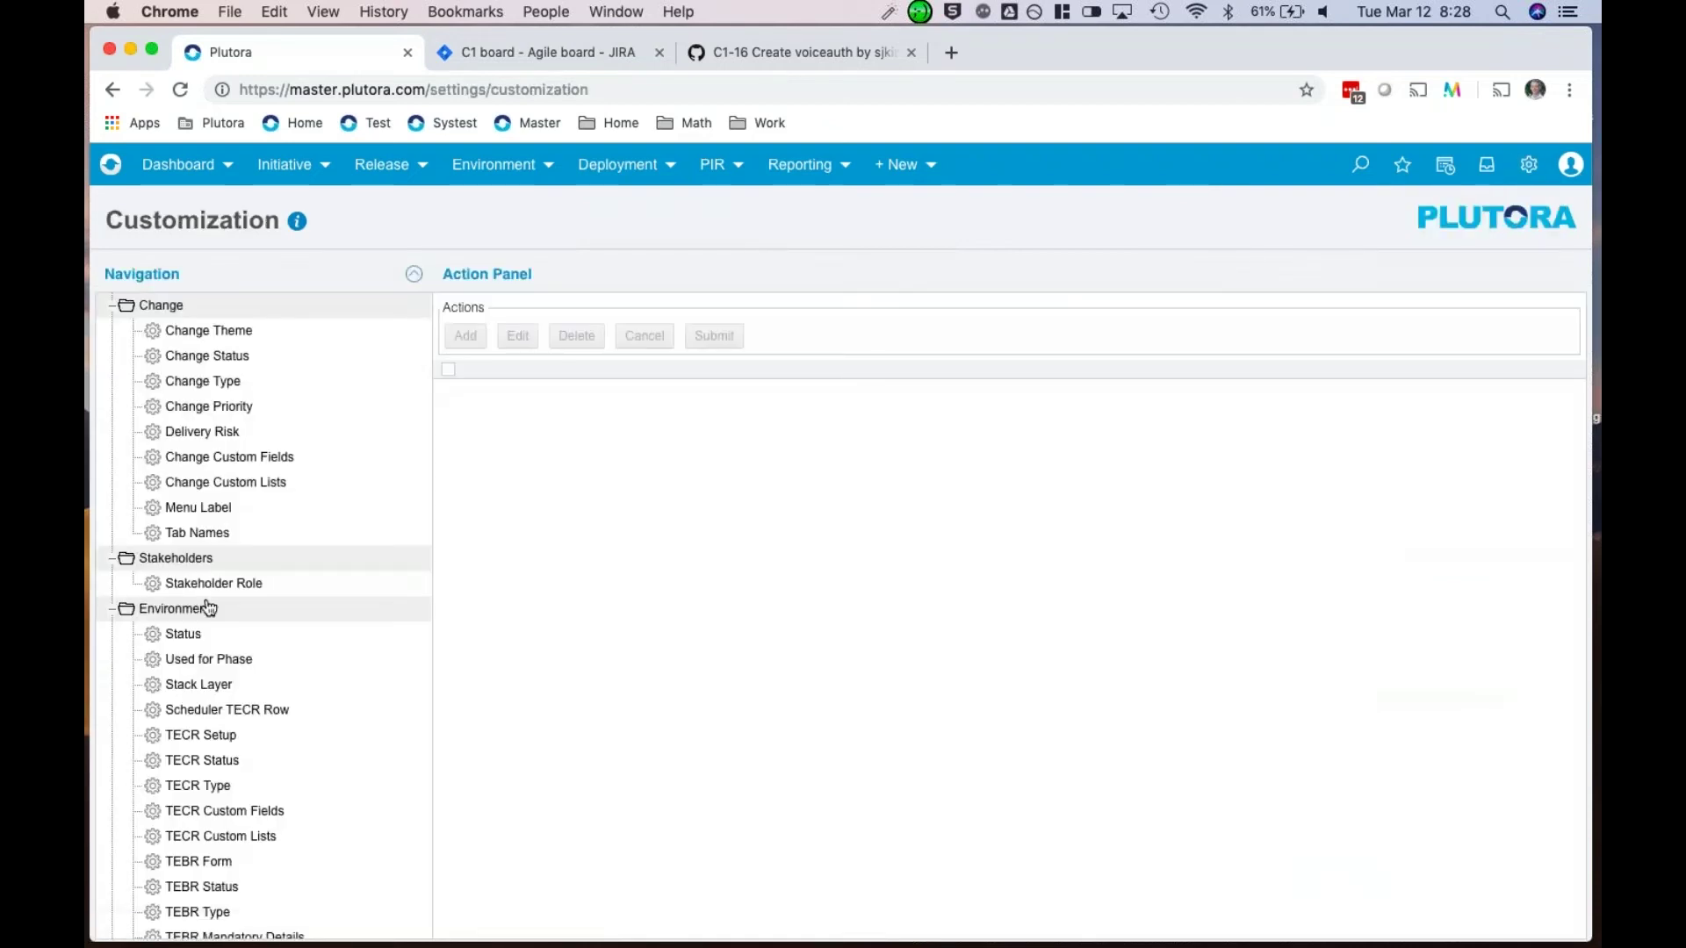
scroll(208, 606, down, 5)
scroll(208, 605, down, 15)
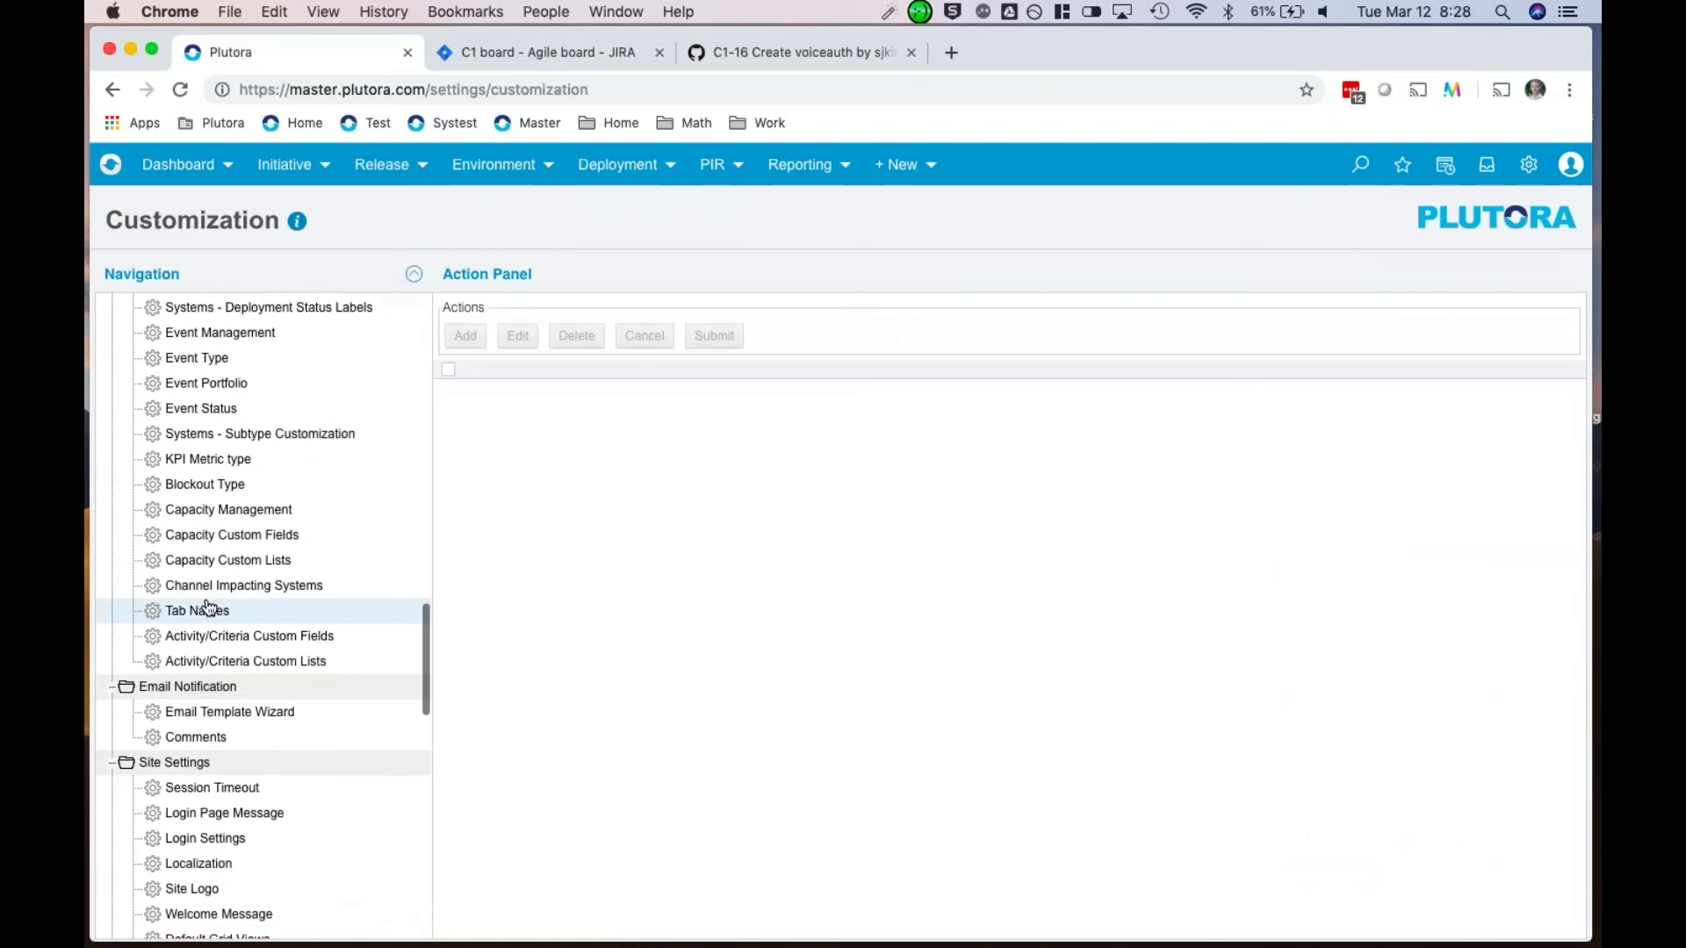
scroll(208, 605, down, 3)
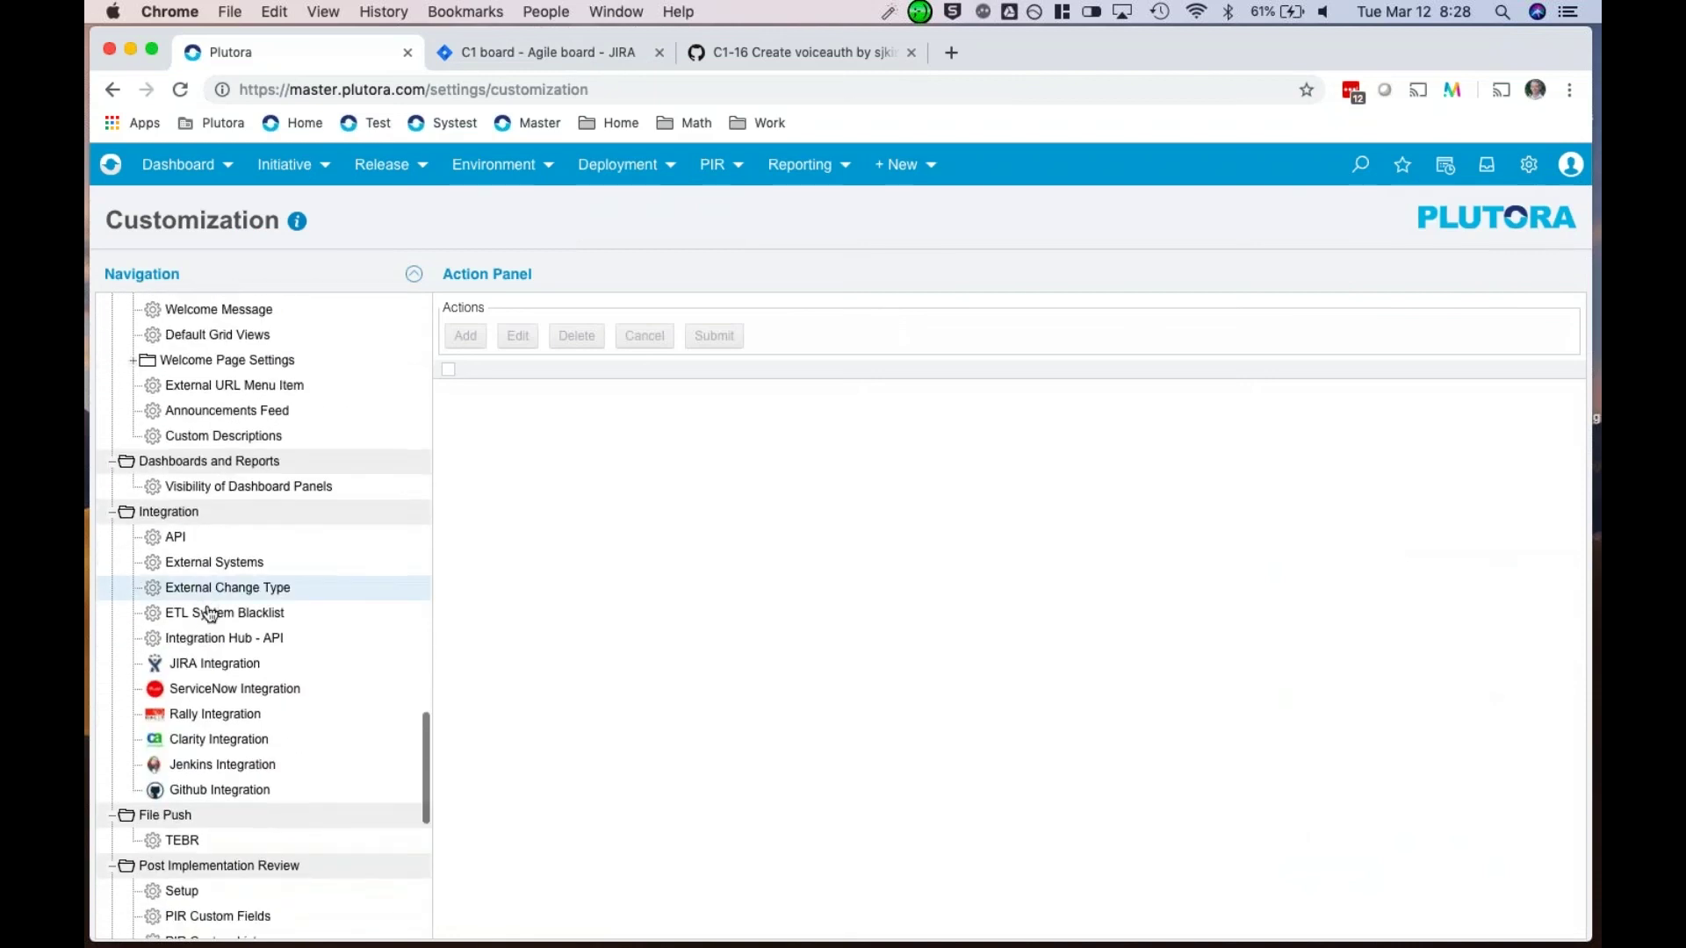
click(268, 639)
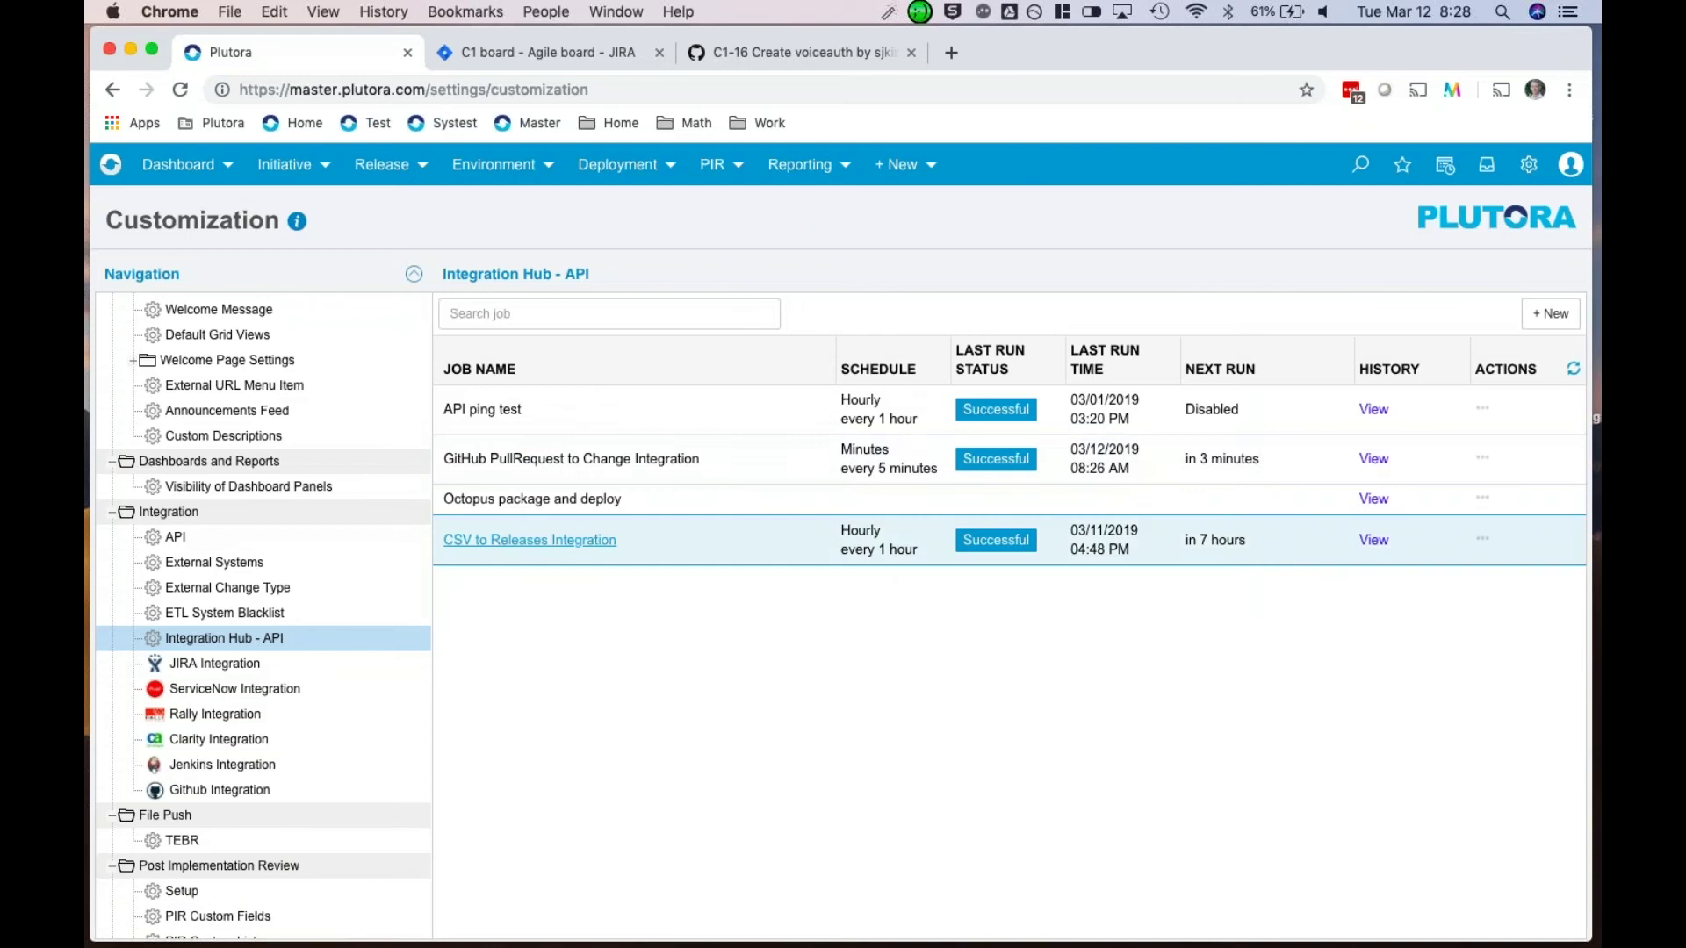
click(572, 458)
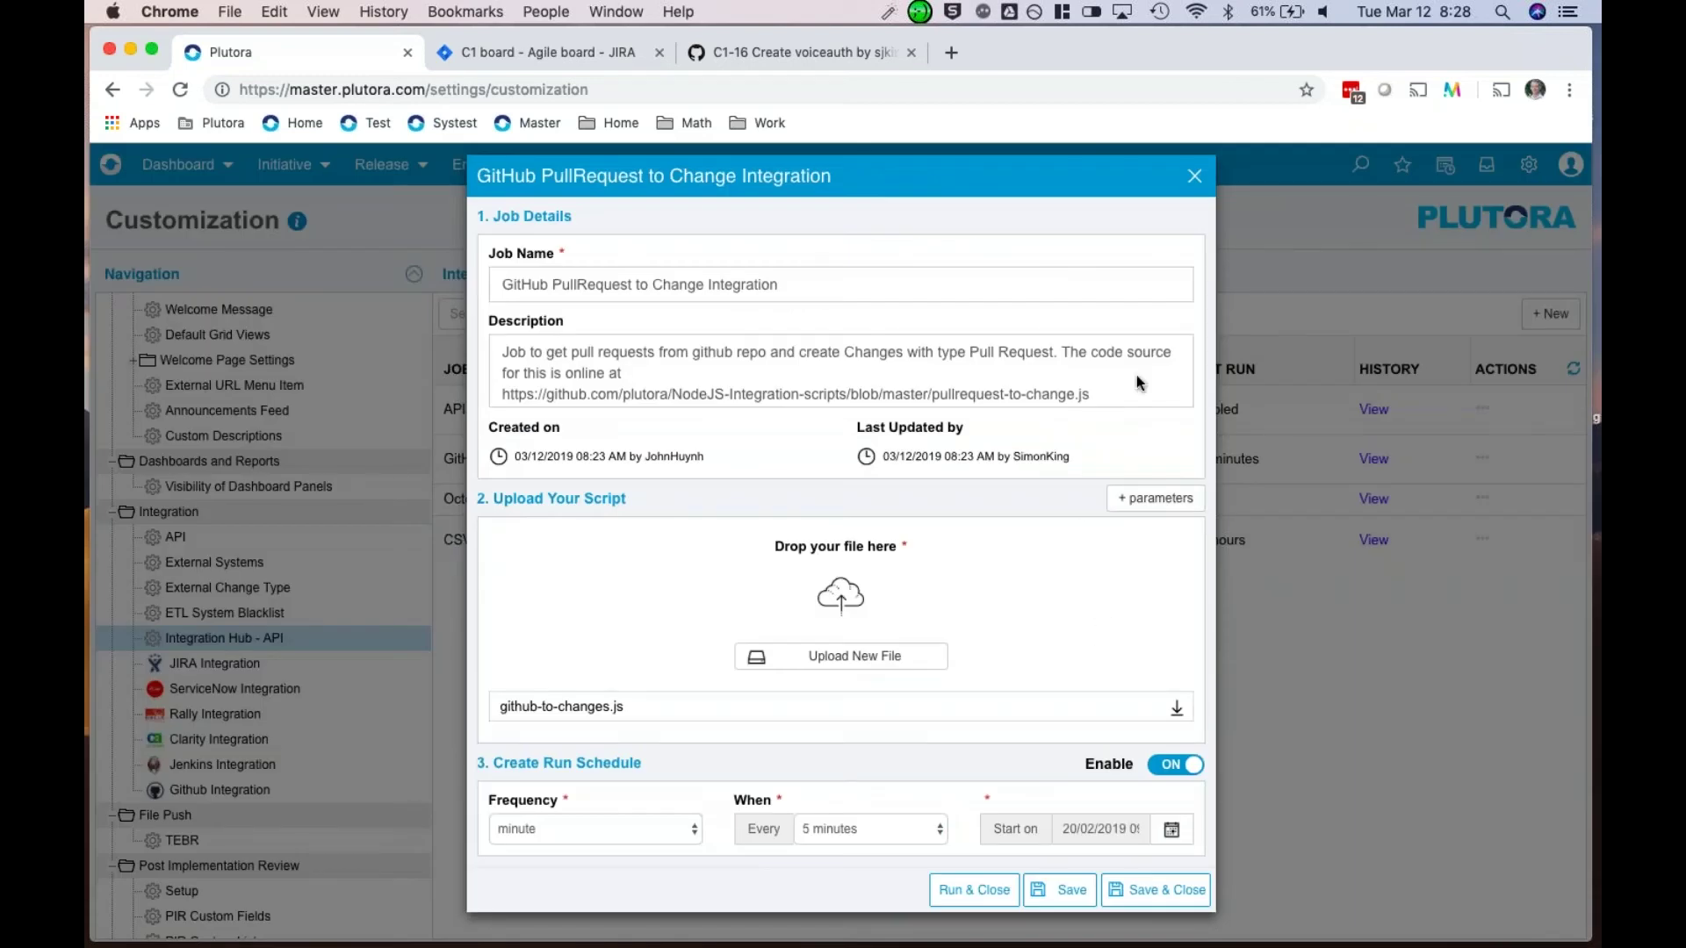
click(1196, 180)
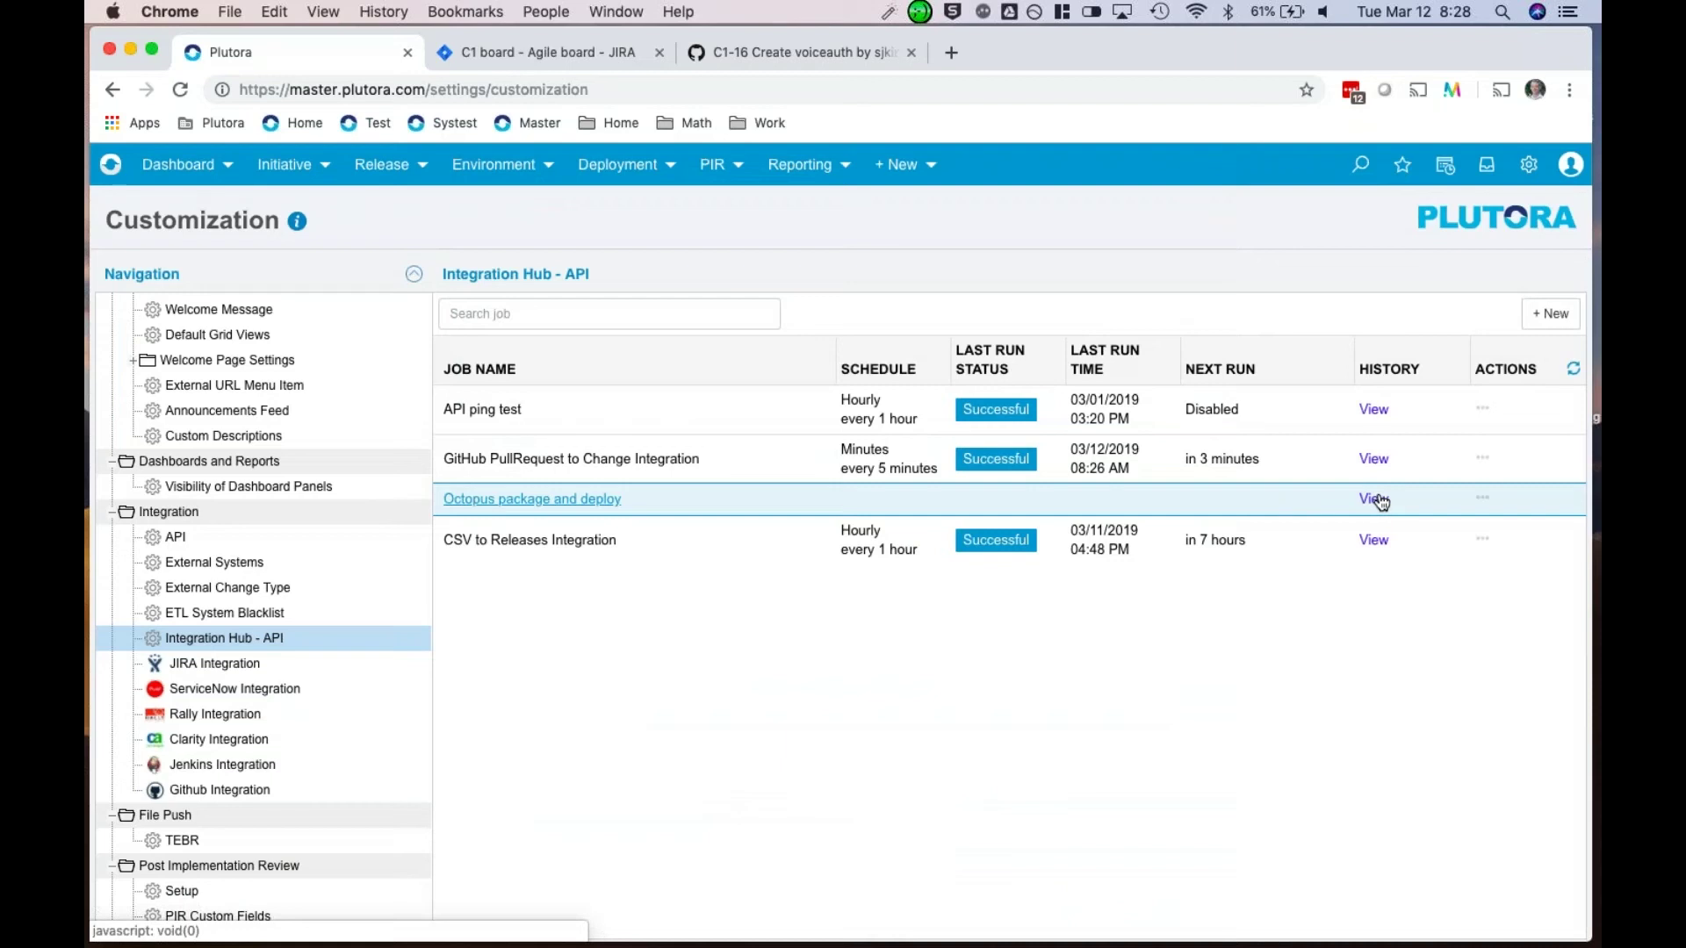
Step: Check the log of the GitHub pull request job's 03/12/2019 08:26 AM run, and close the log and the run history
click(1374, 458)
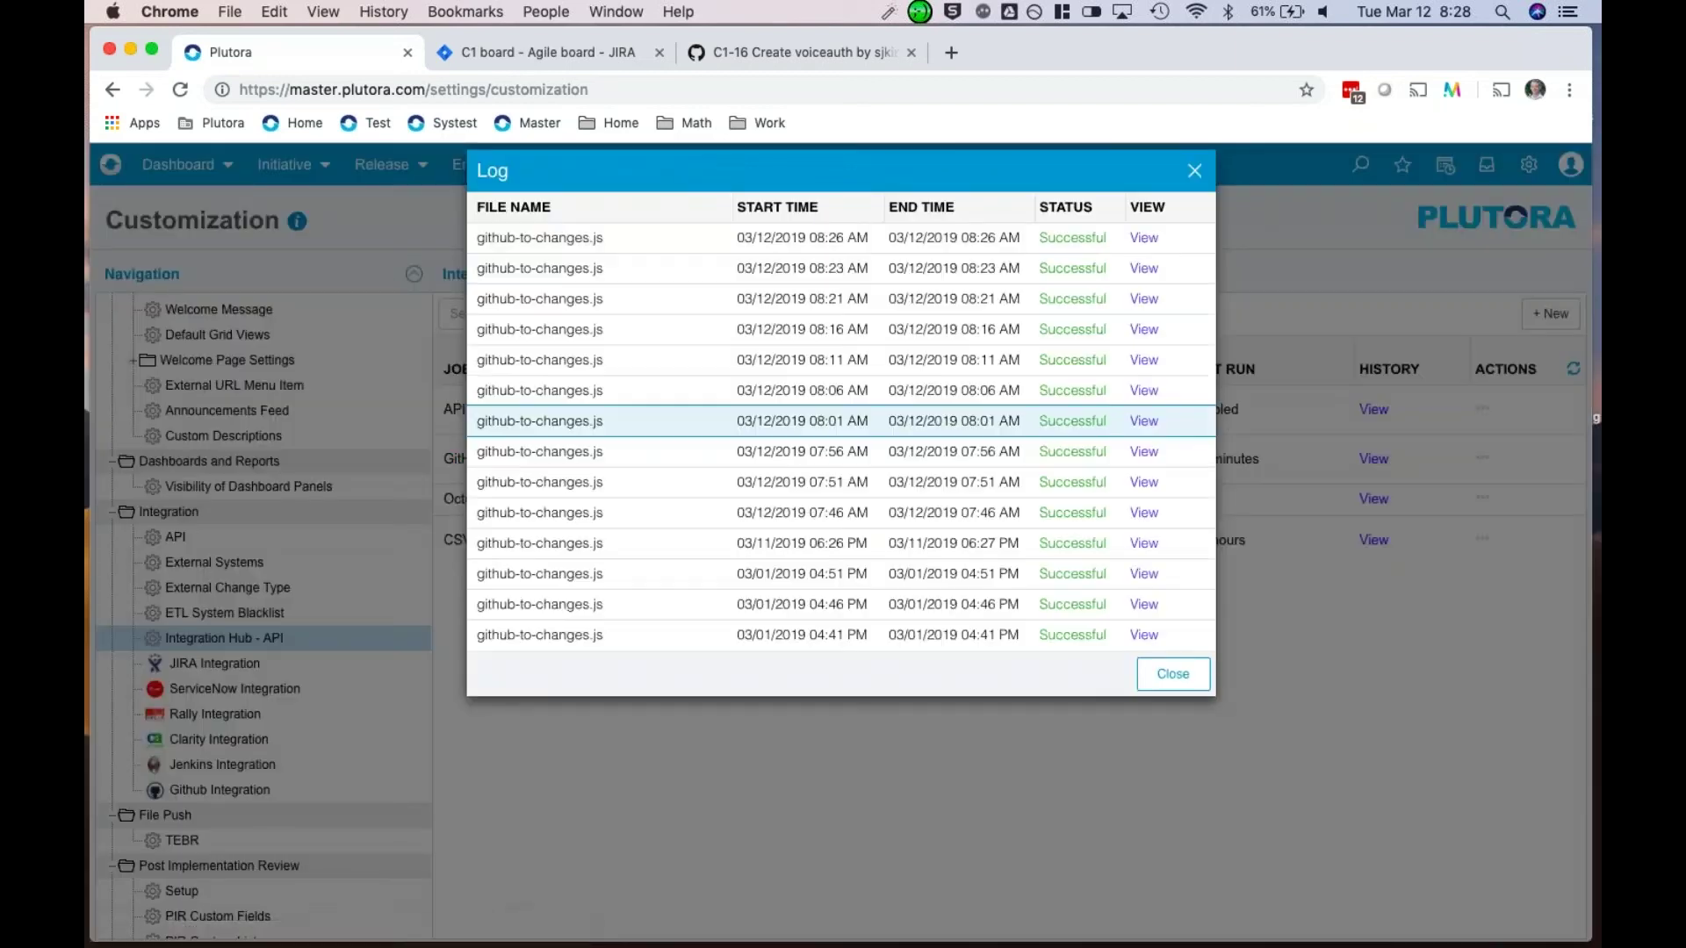
click(1144, 238)
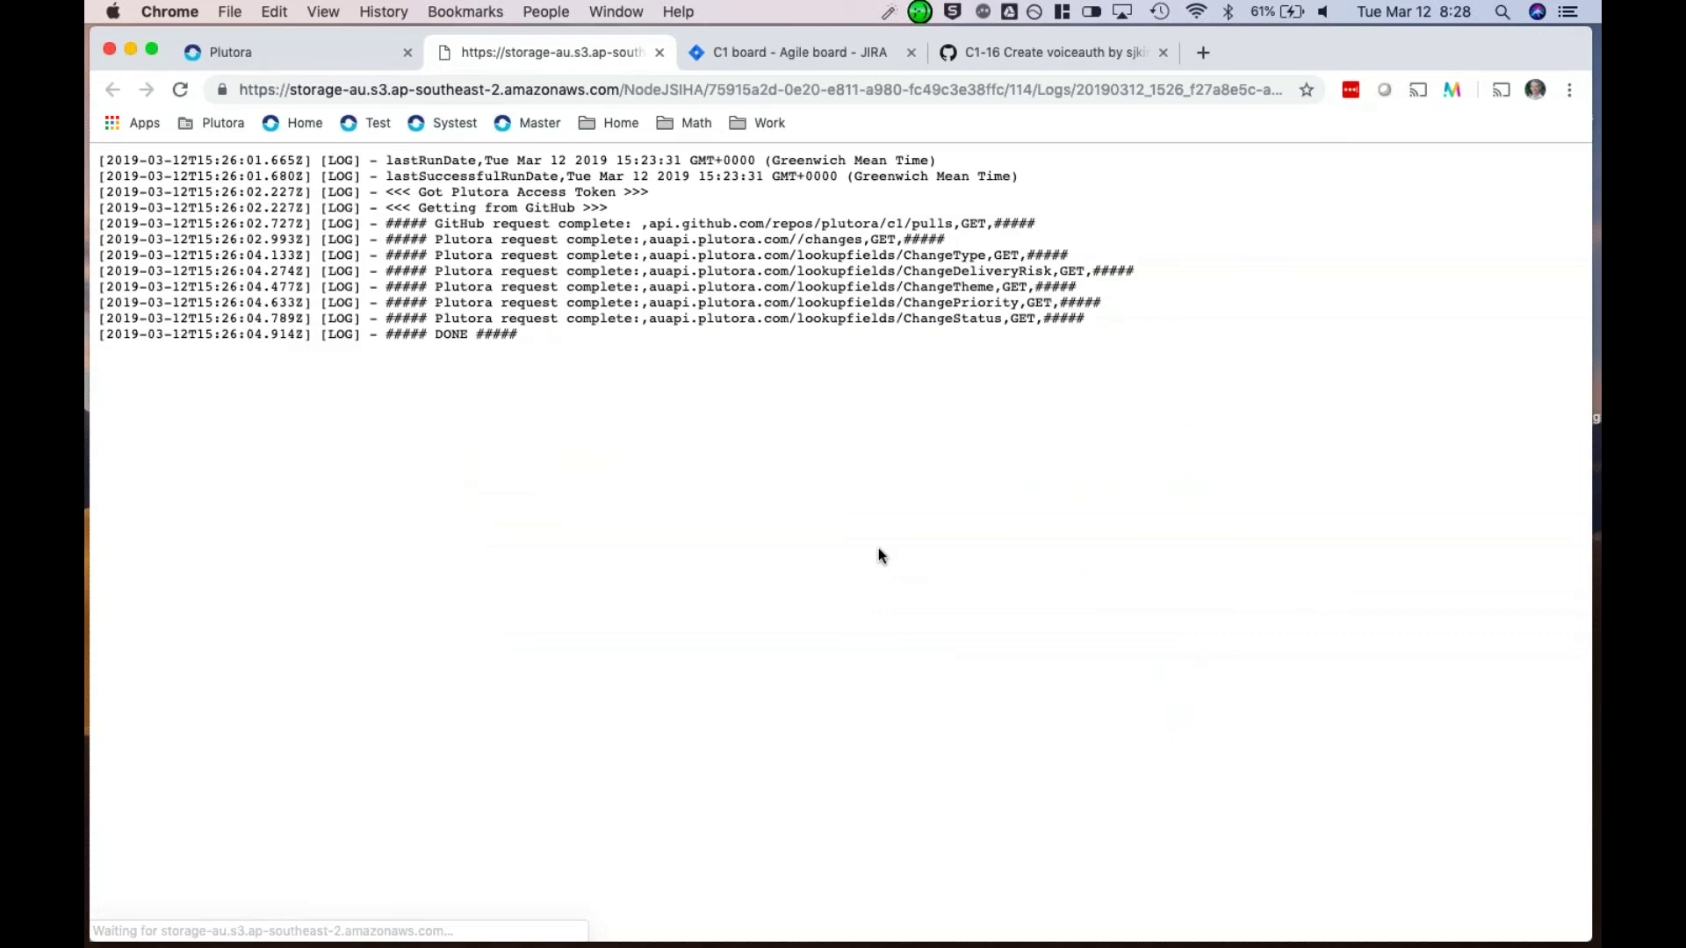
click(660, 52)
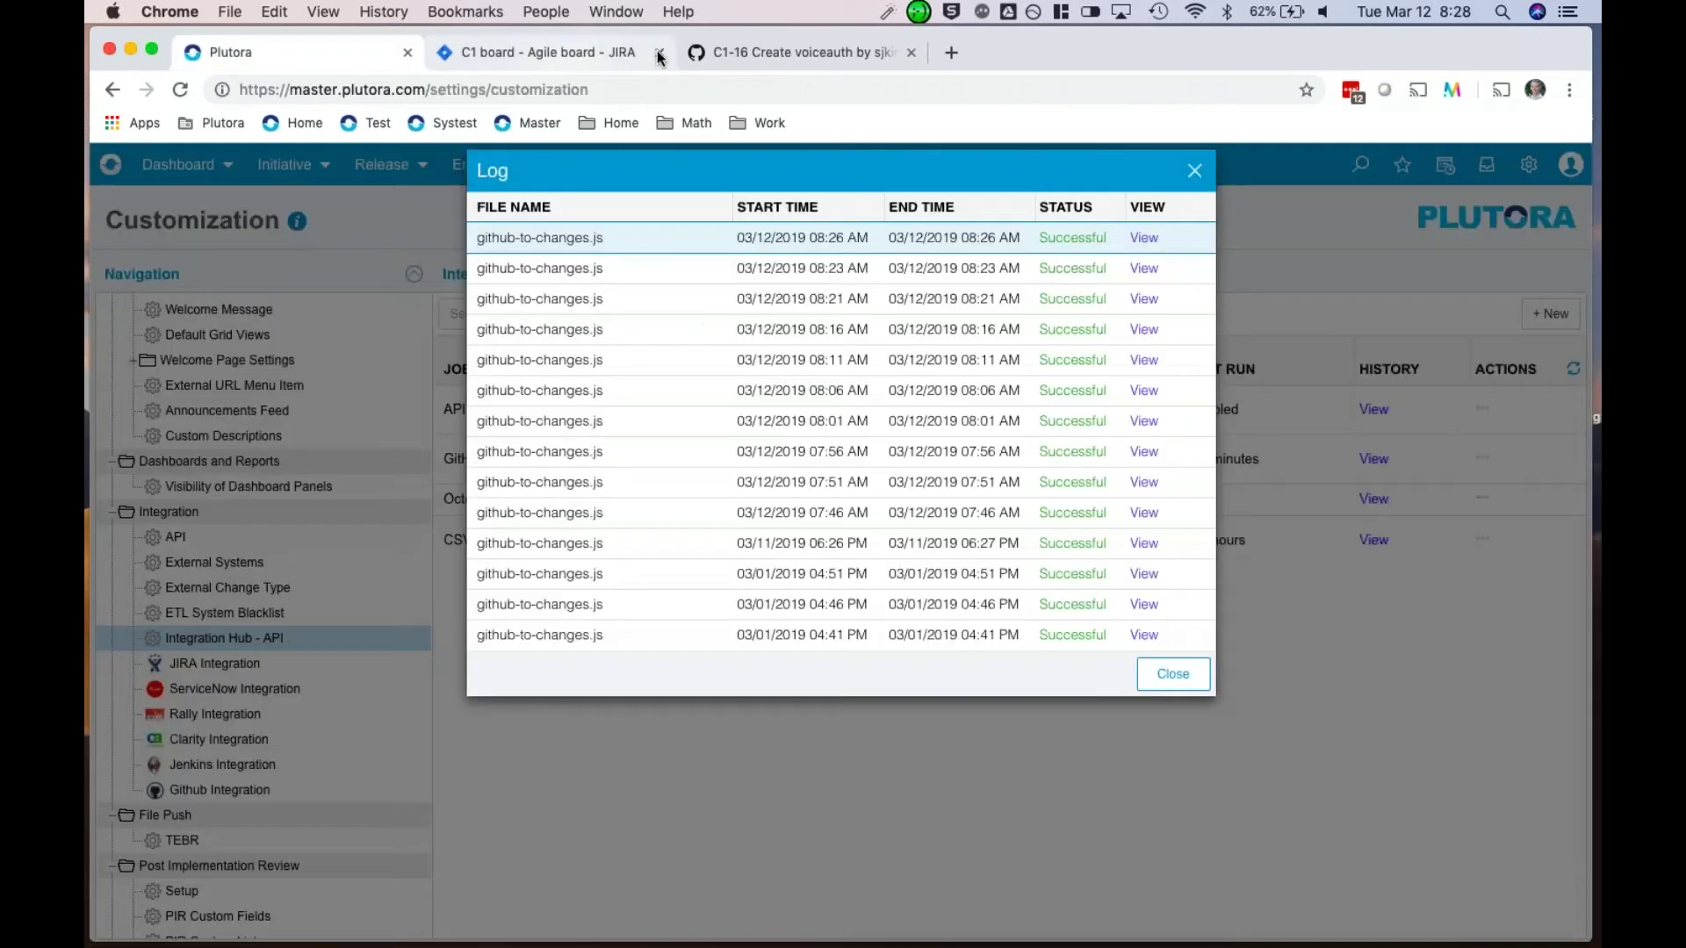
click(1196, 172)
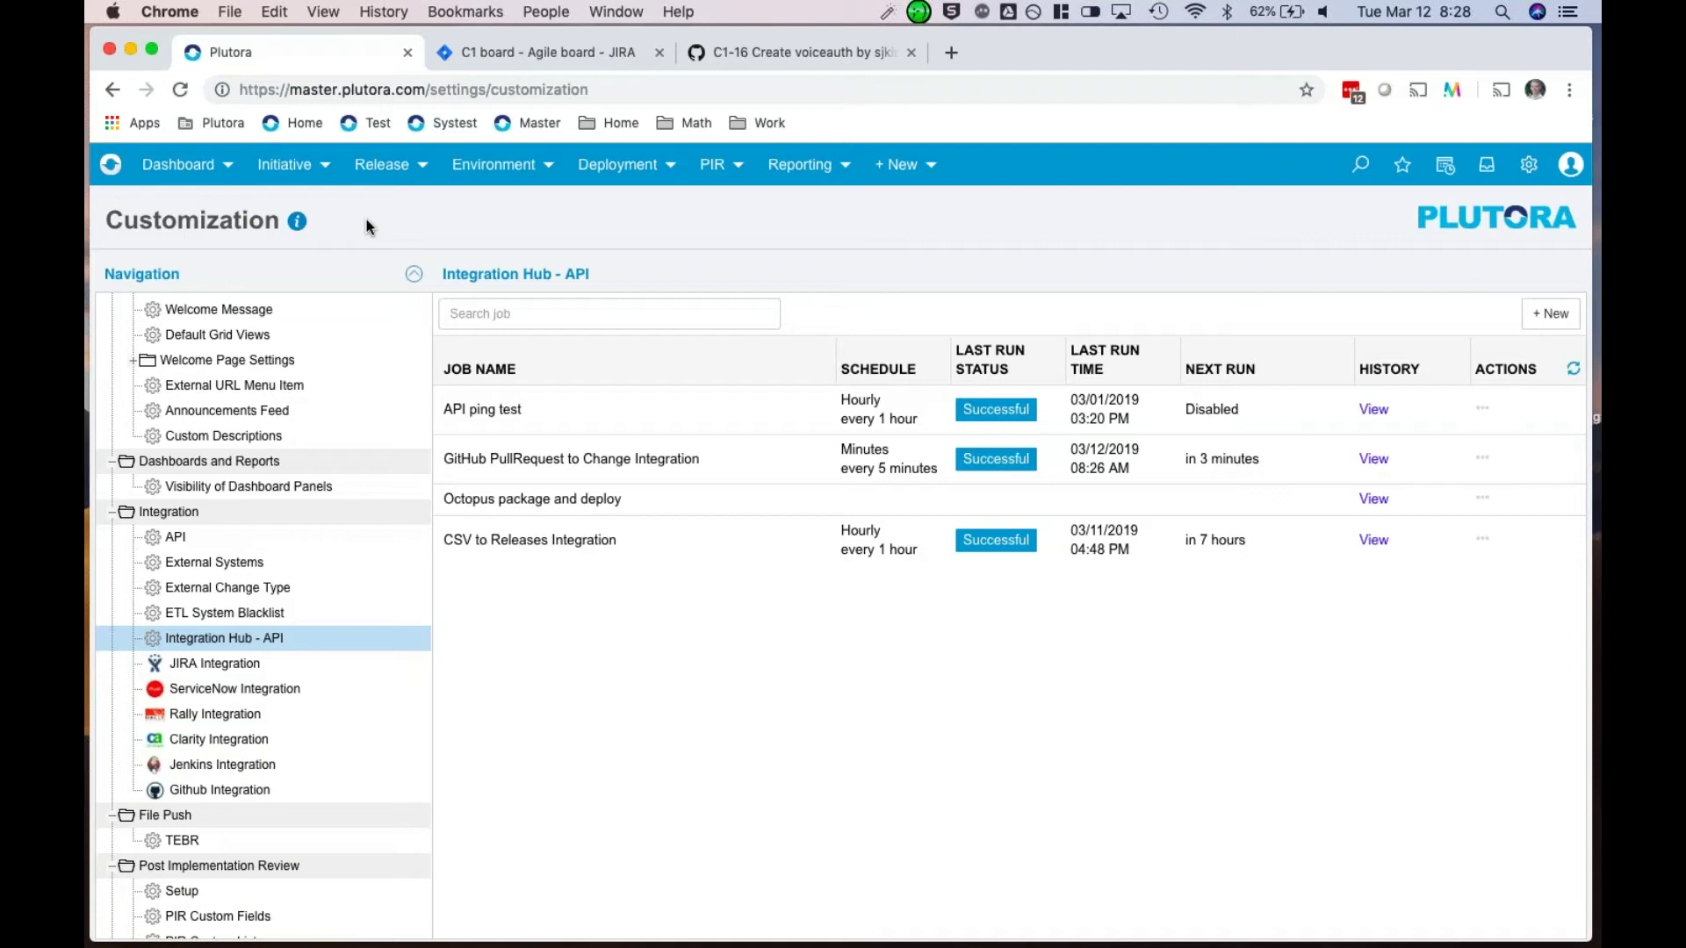
Step: Open the release User Stories list and apply the saved "Pull requests" query to it
mouse_move(358, 171)
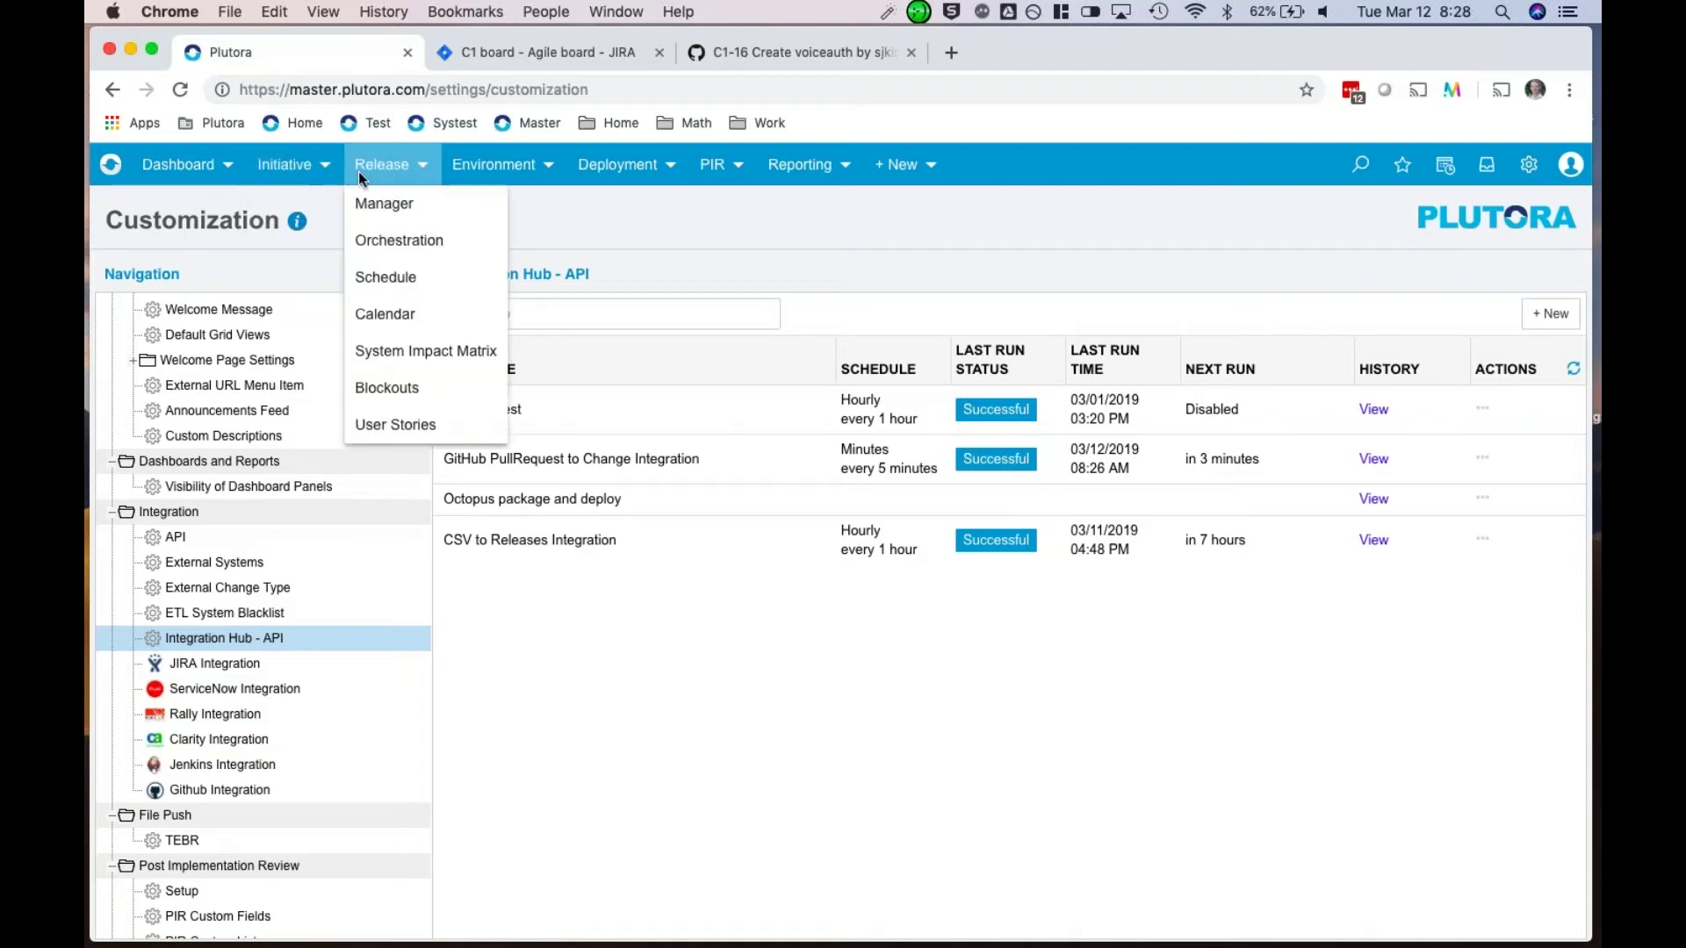
click(397, 425)
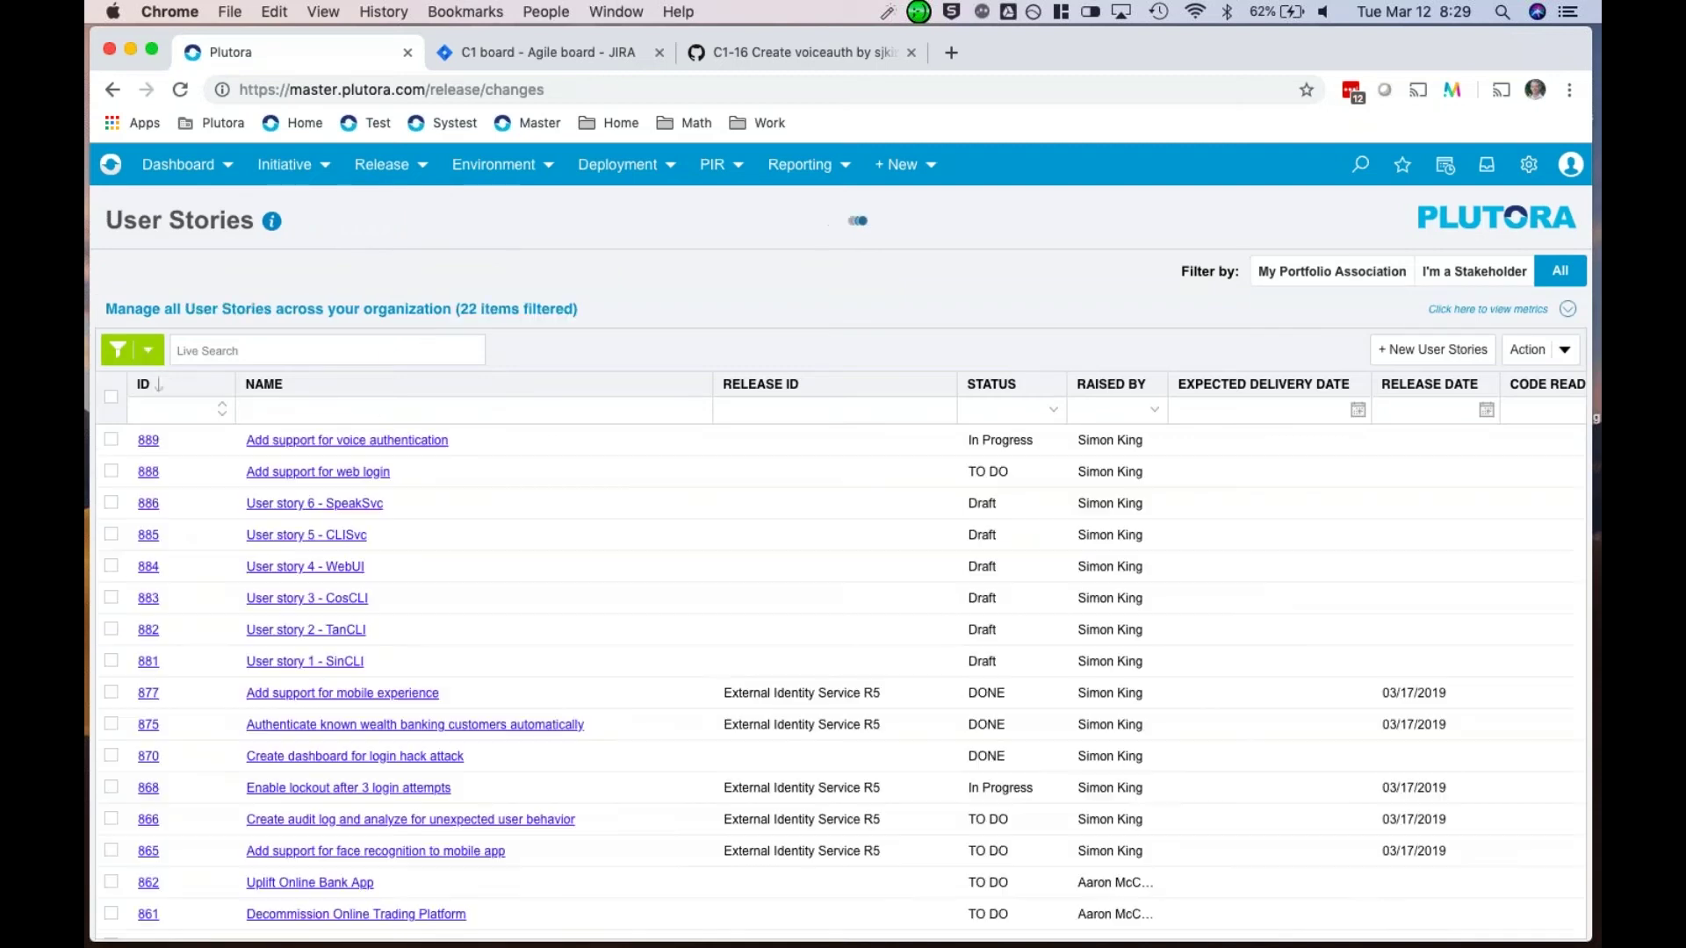
click(149, 350)
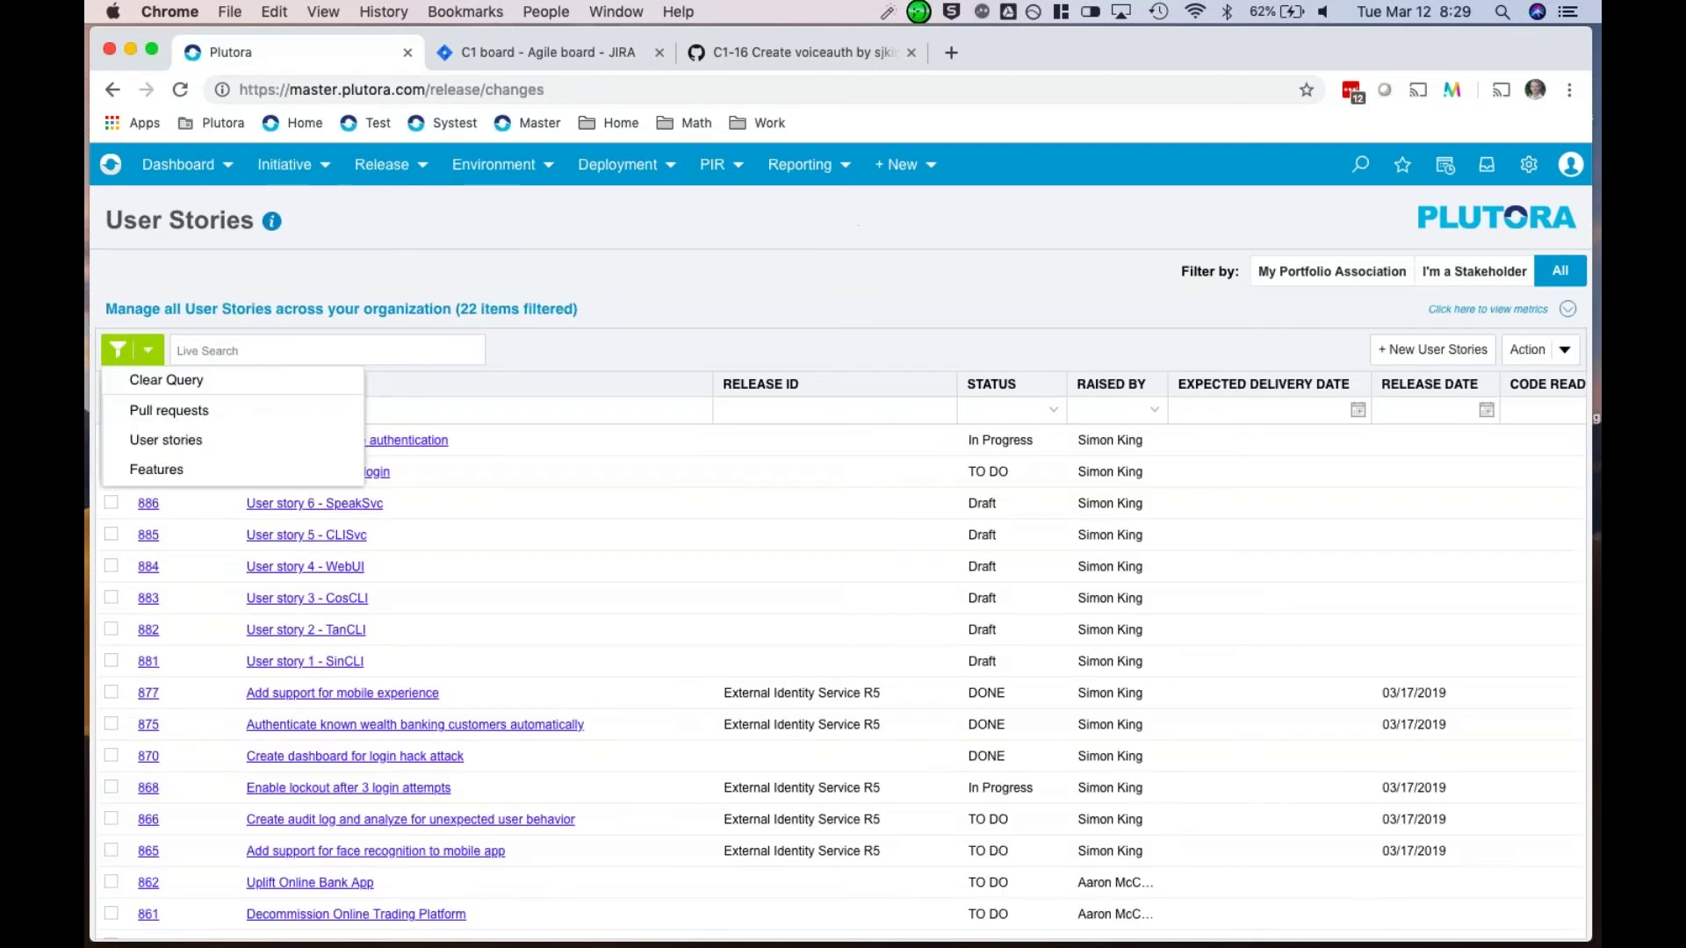
click(169, 411)
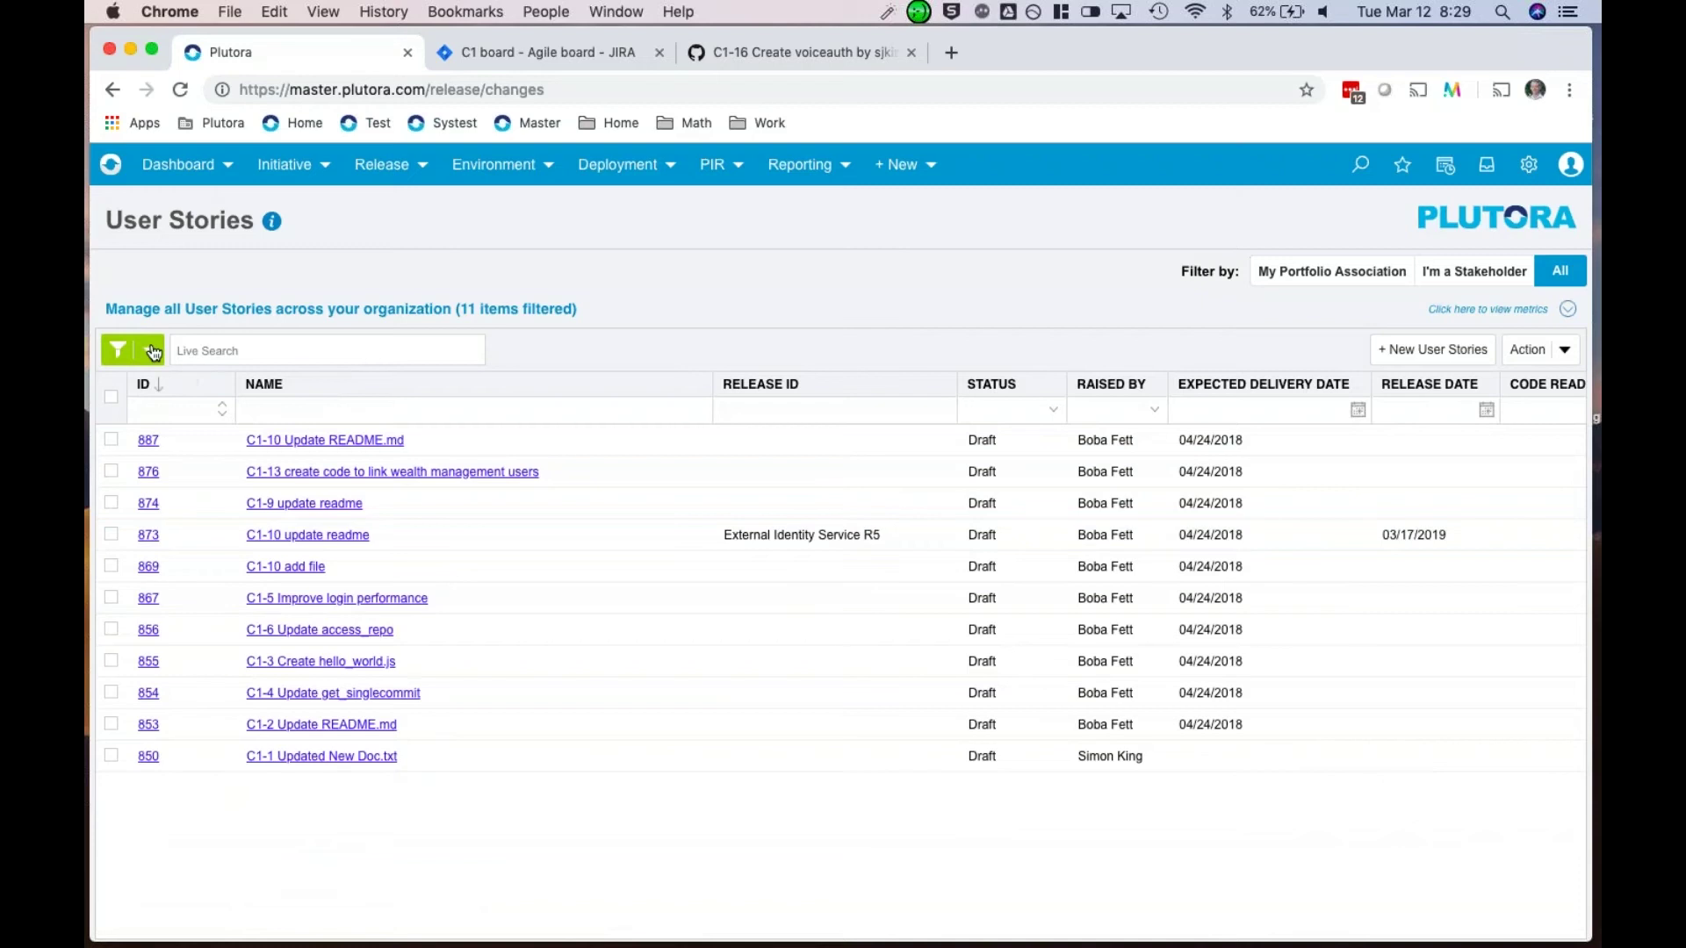
Step: Open the pull request record "C1-10 Update README.md", examine its description, details and JIRA ID, and close it
click(334, 441)
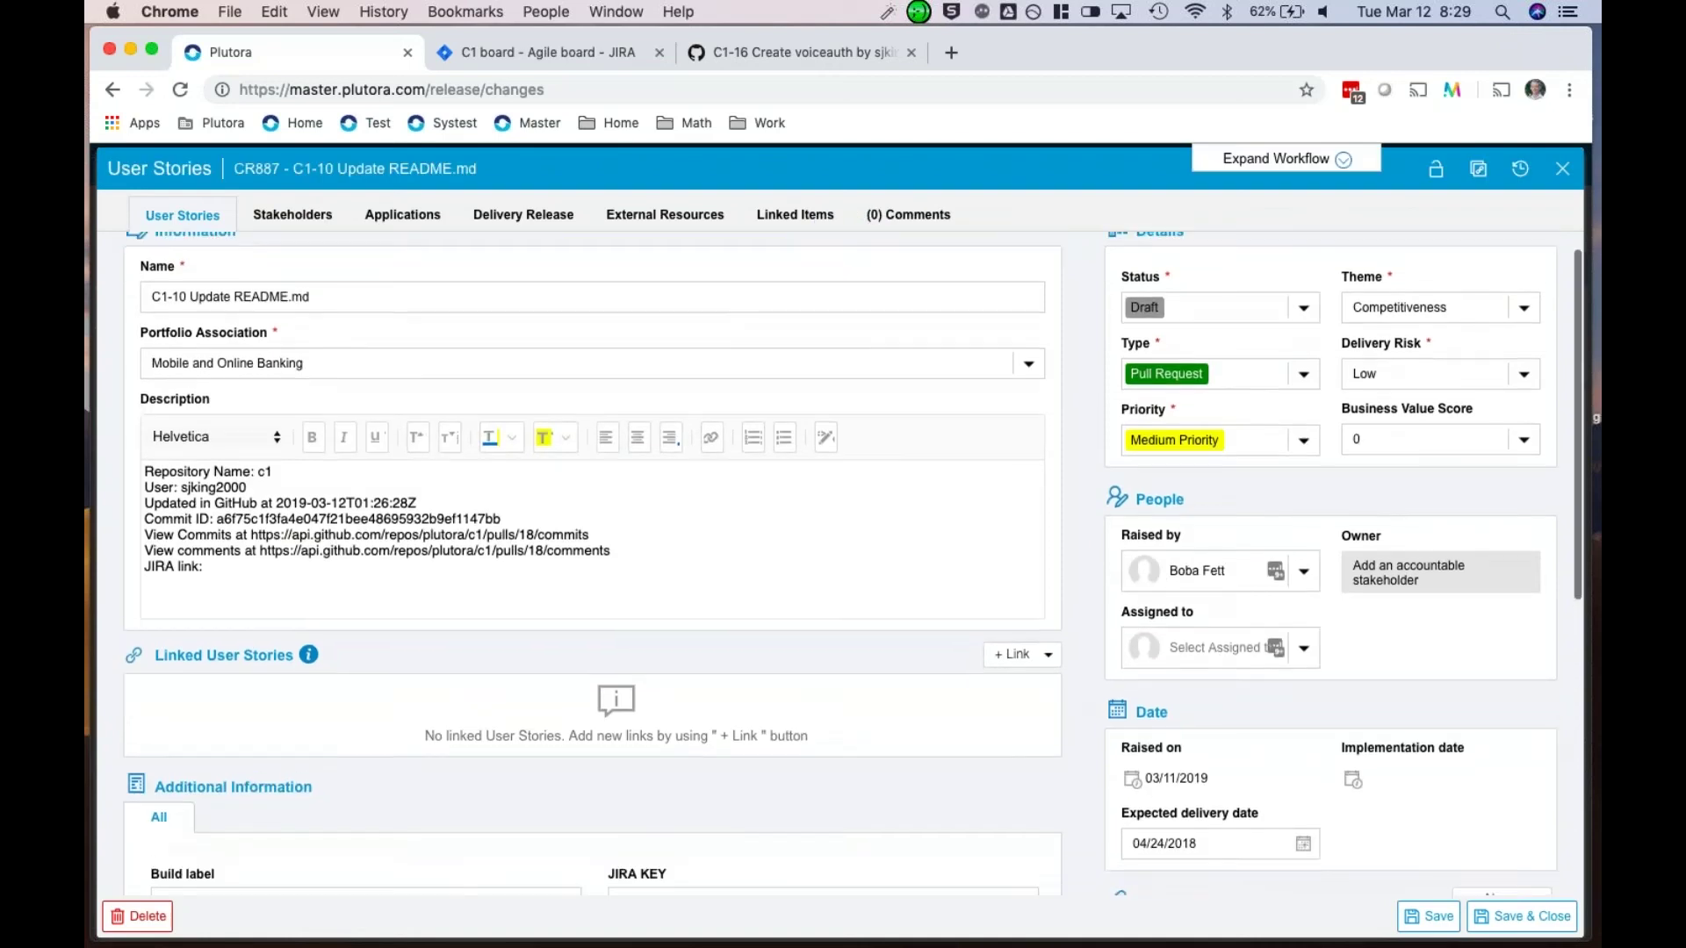
scroll(598, 521, up, 1)
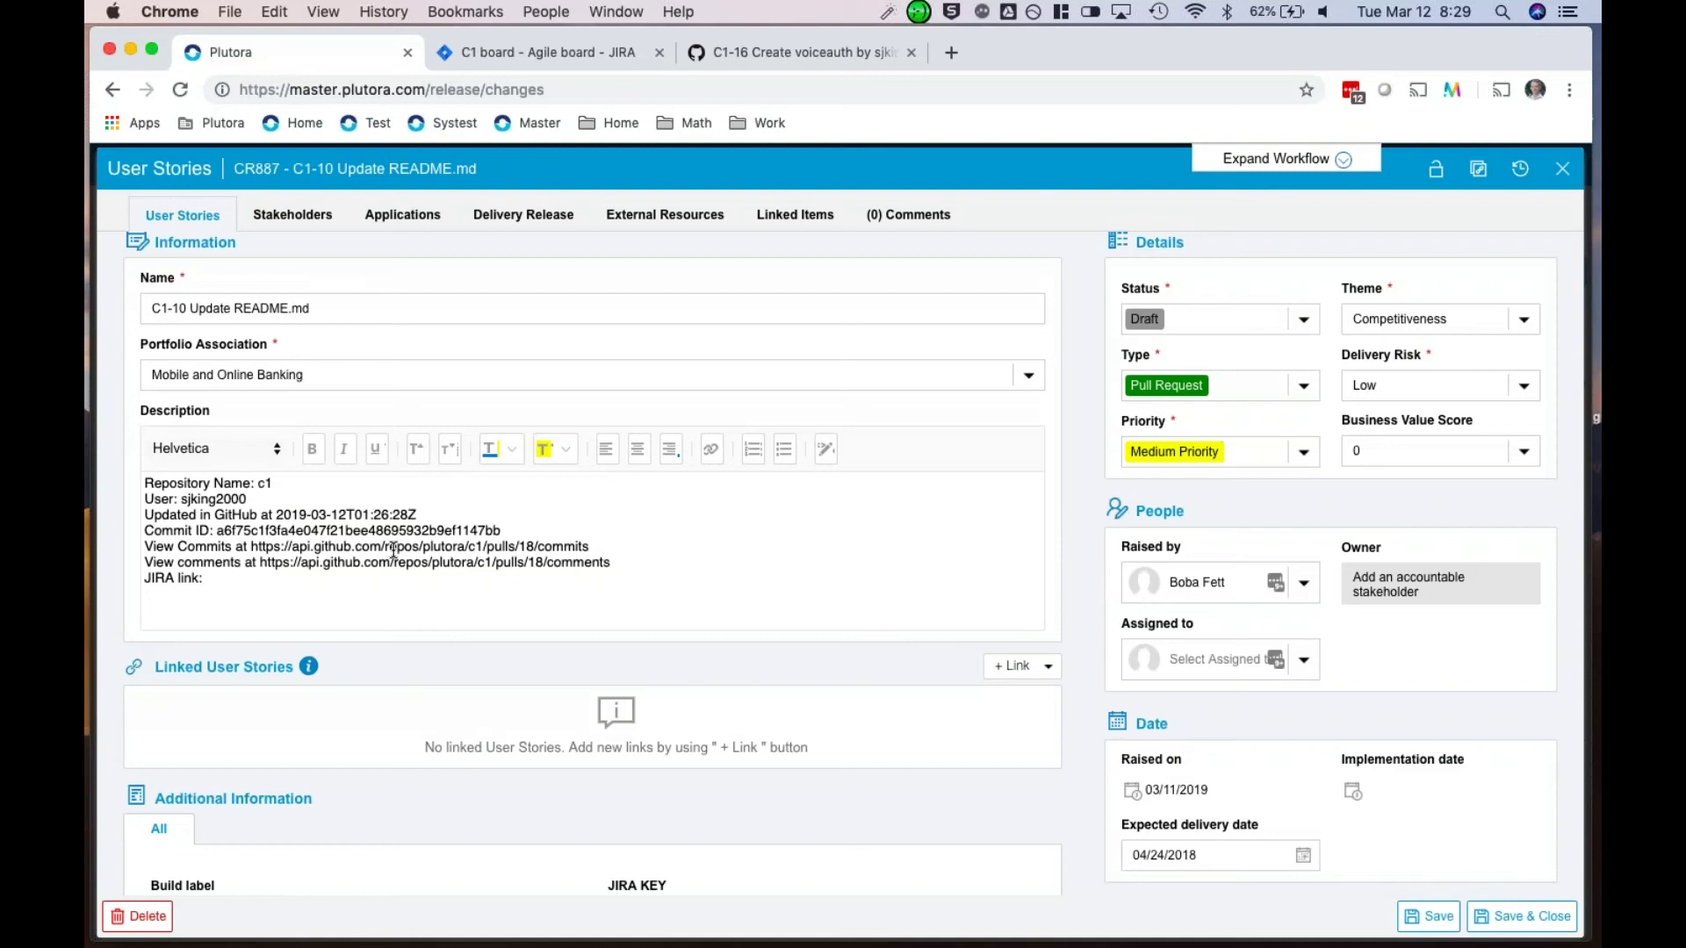
scroll(393, 549, down, 2)
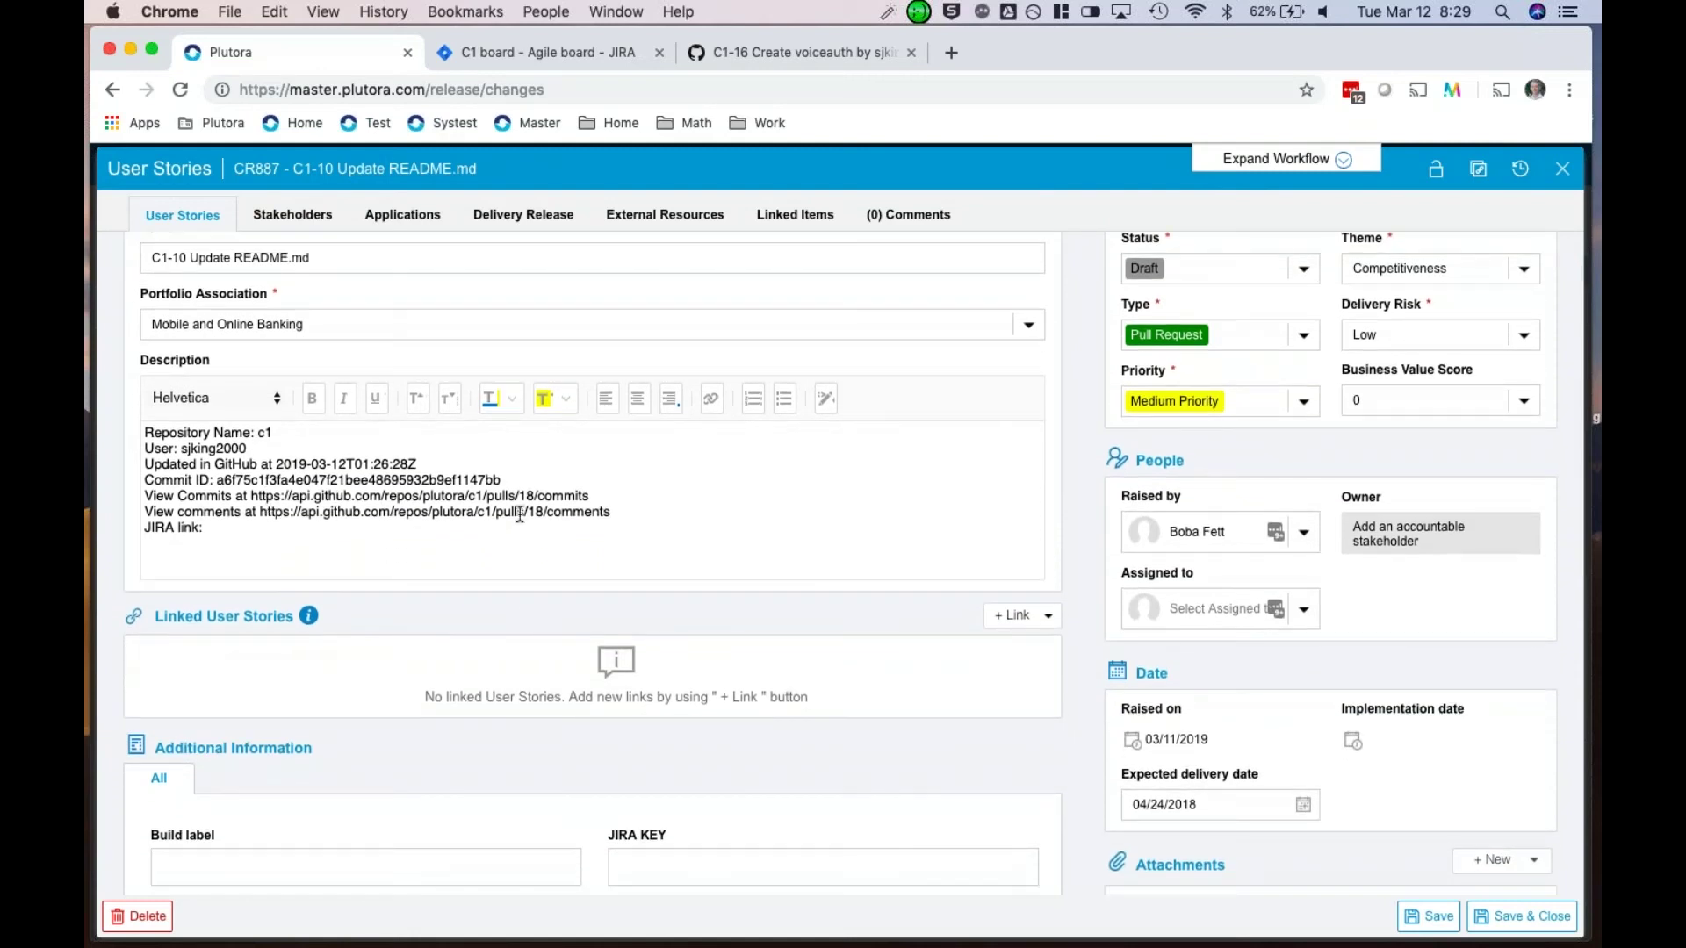
scroll(519, 514, down, 10)
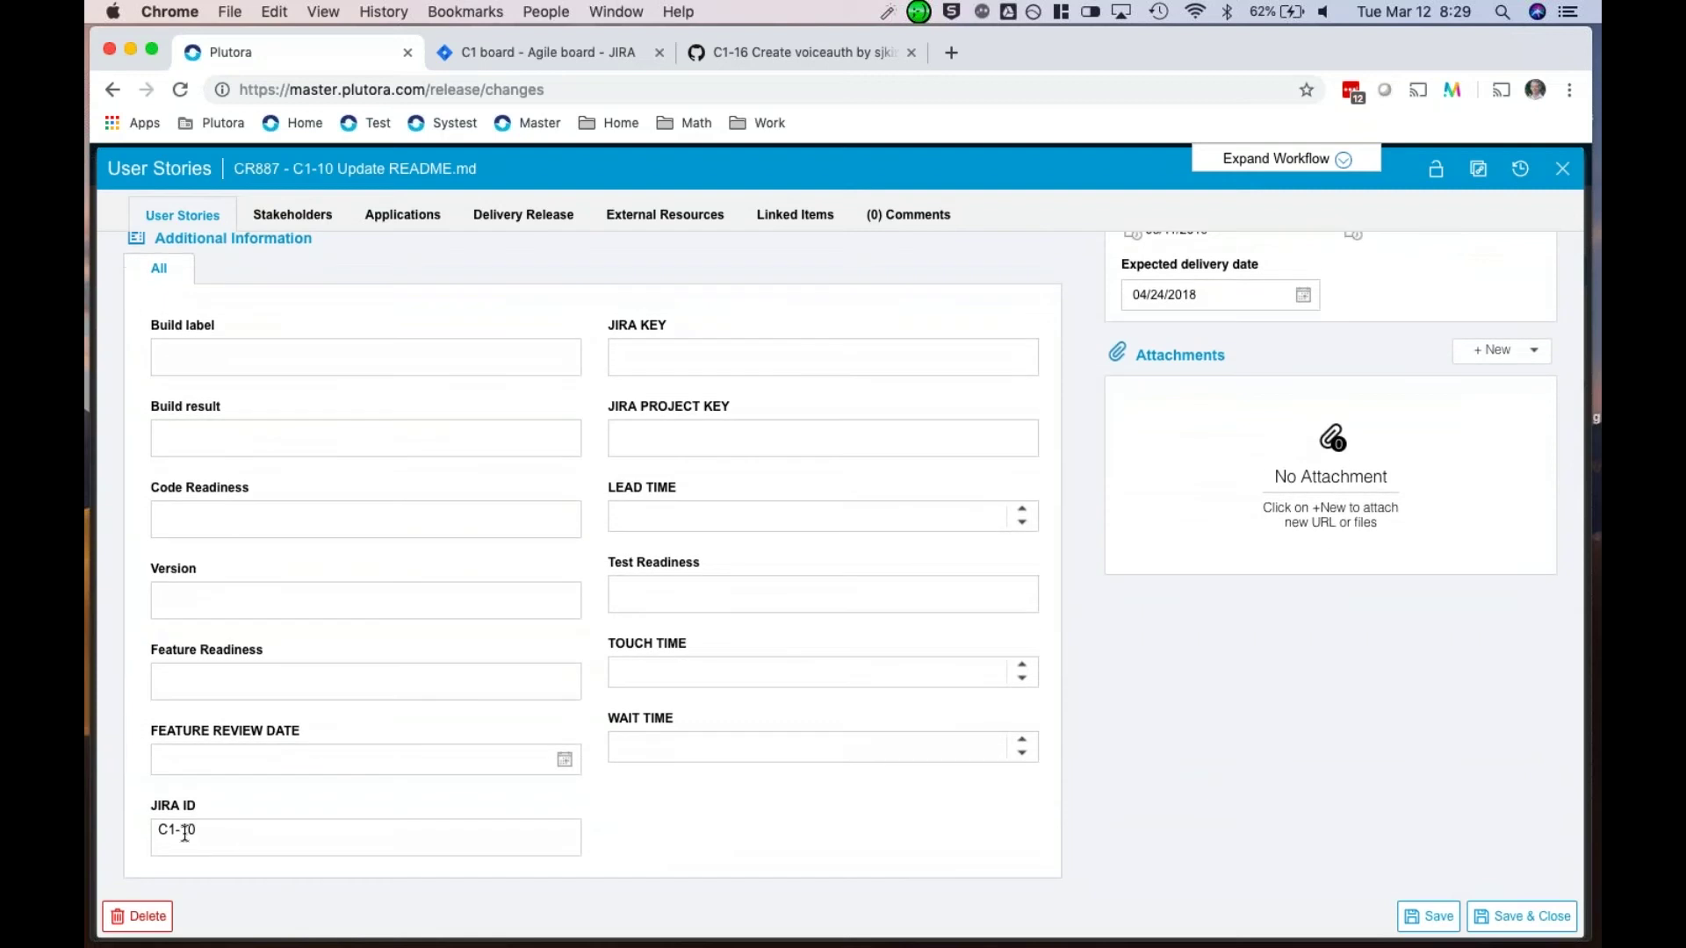
scroll(370, 575, up, 10)
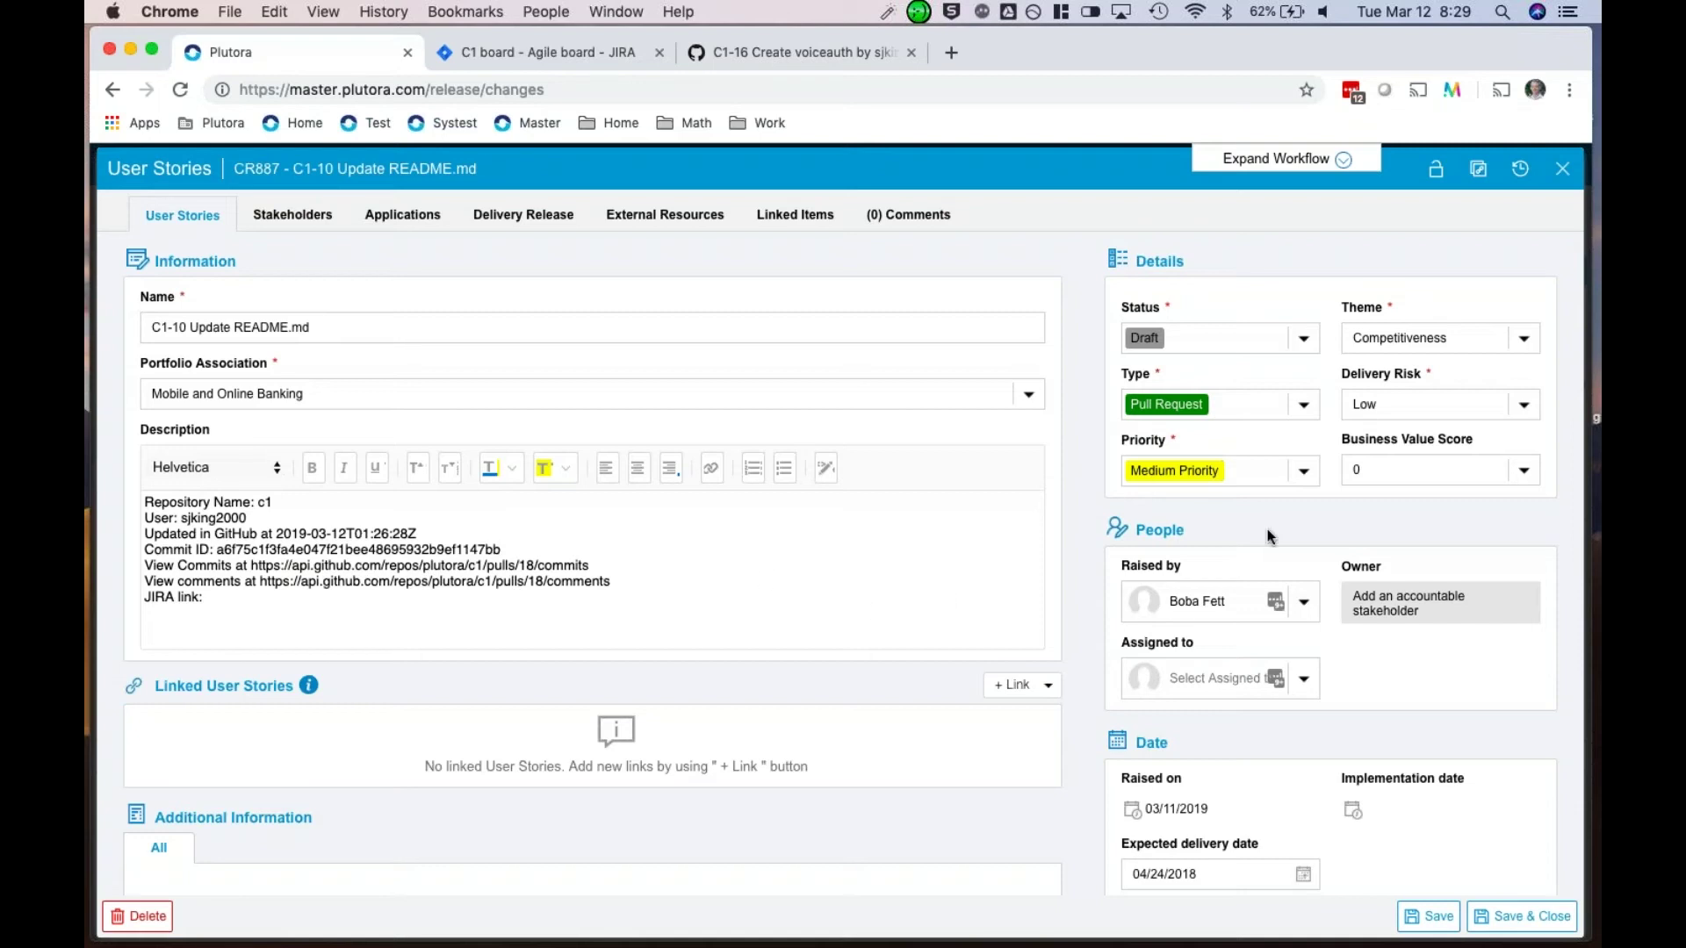
click(1562, 168)
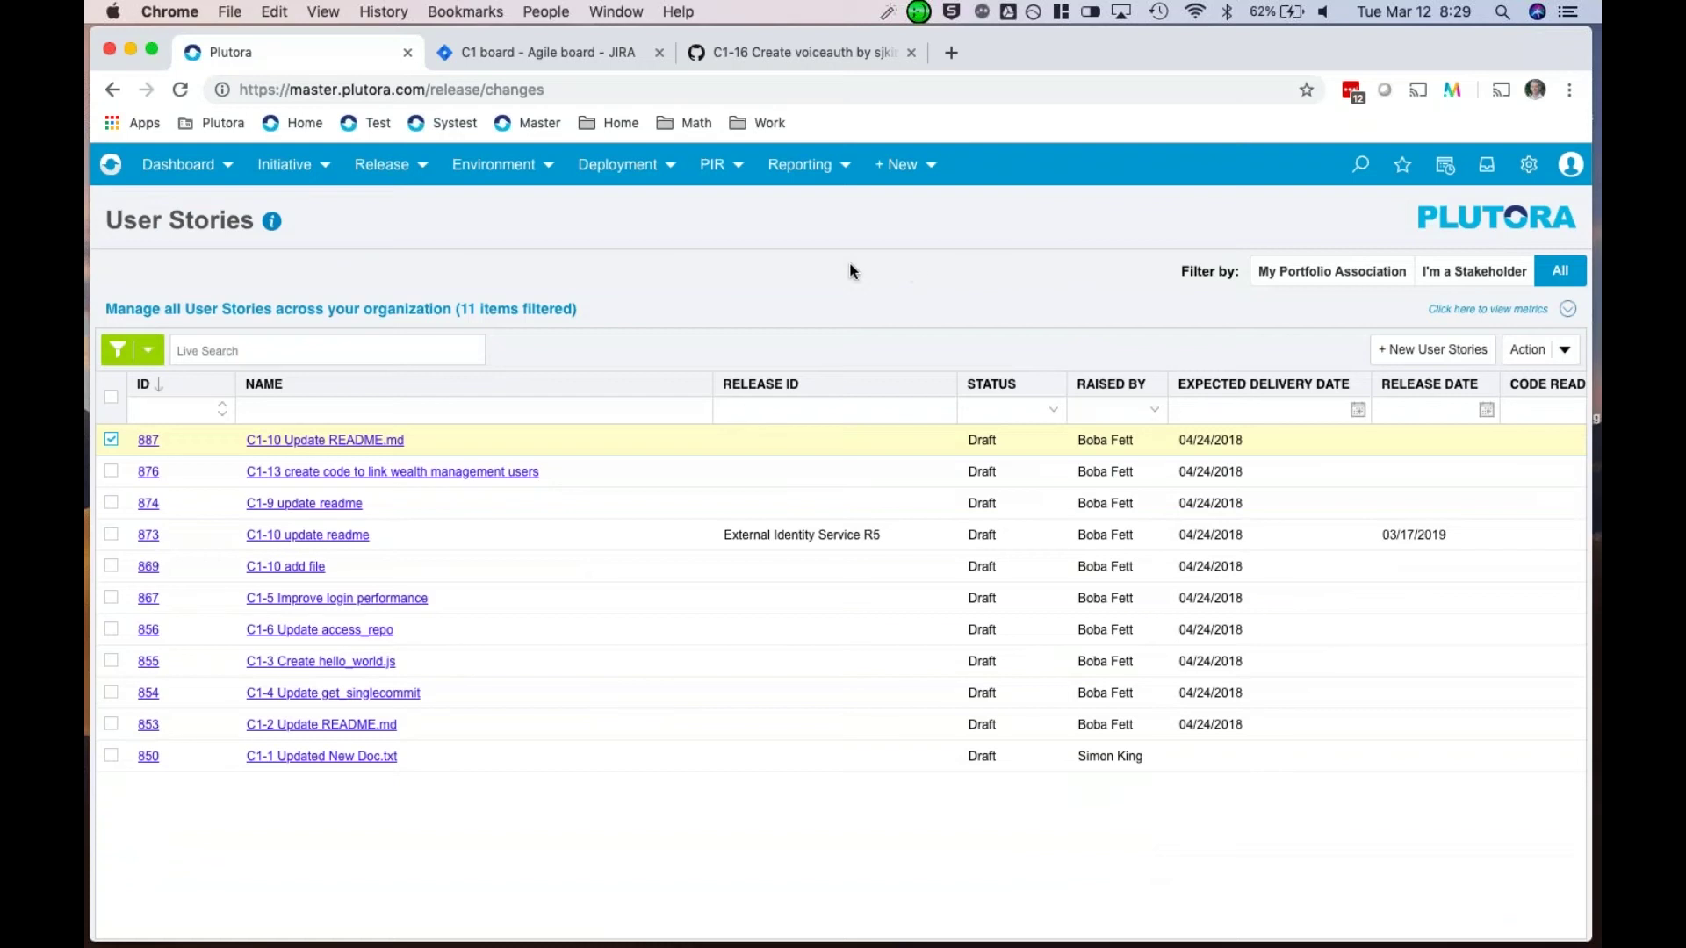
Step: Open Plutora Analytics from the reporting options, search for "demo" and open the "Demo Forest and Trees" workbook
mouse_move(825, 184)
click(799, 240)
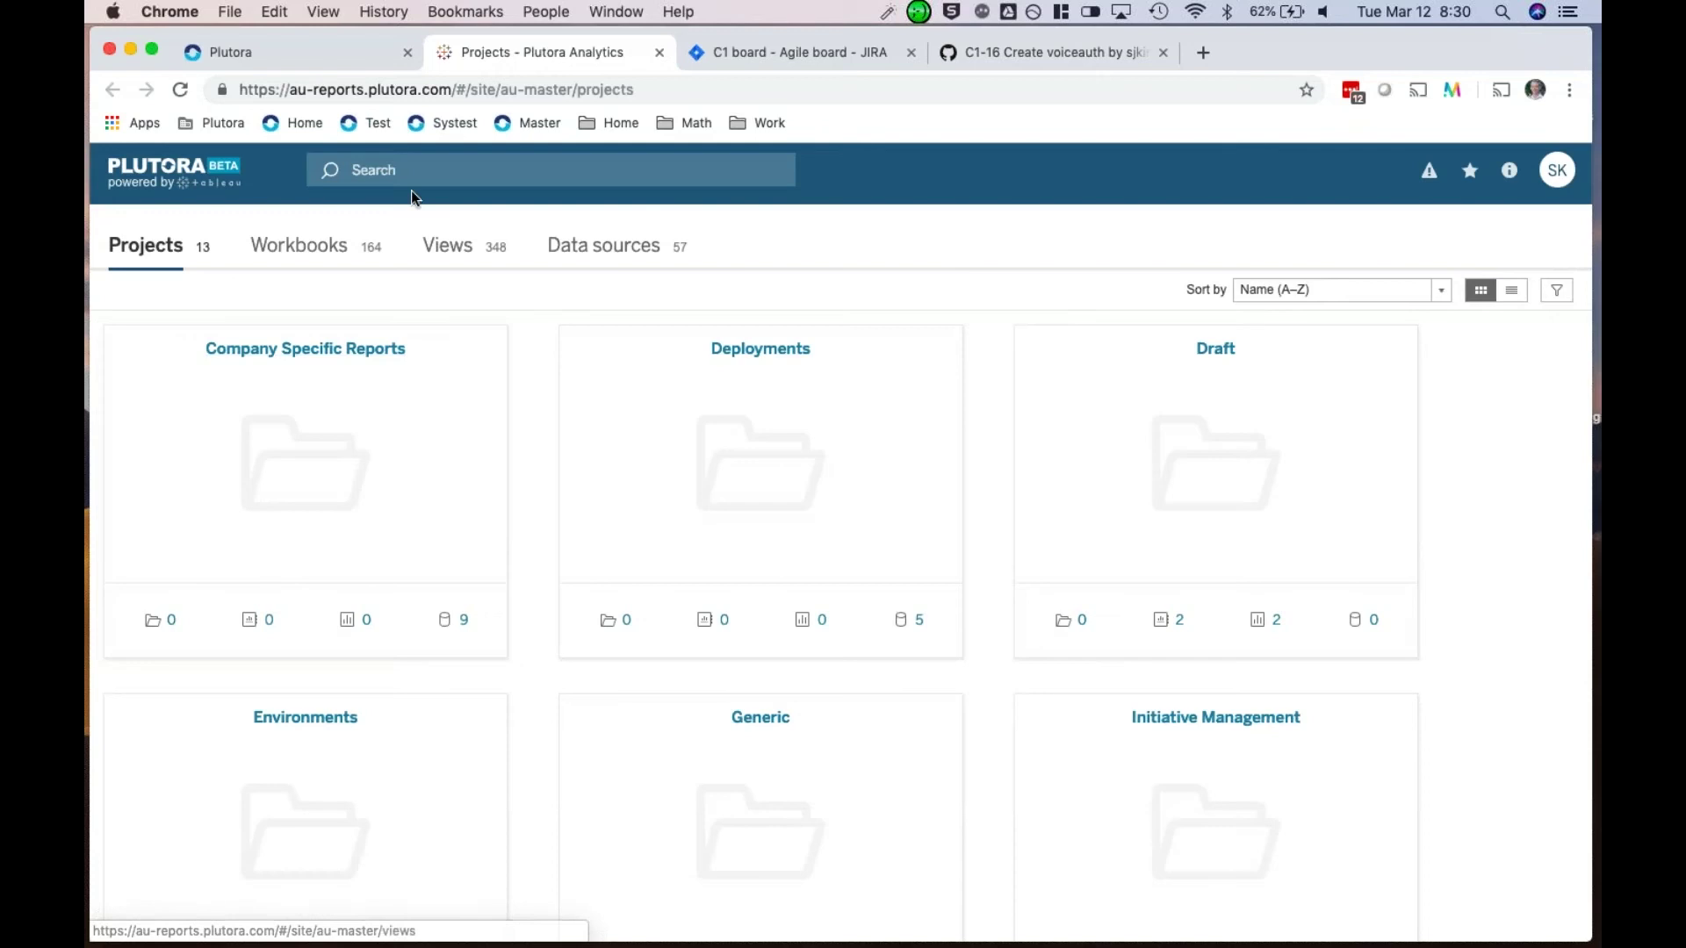
click(435, 173)
text(demo)
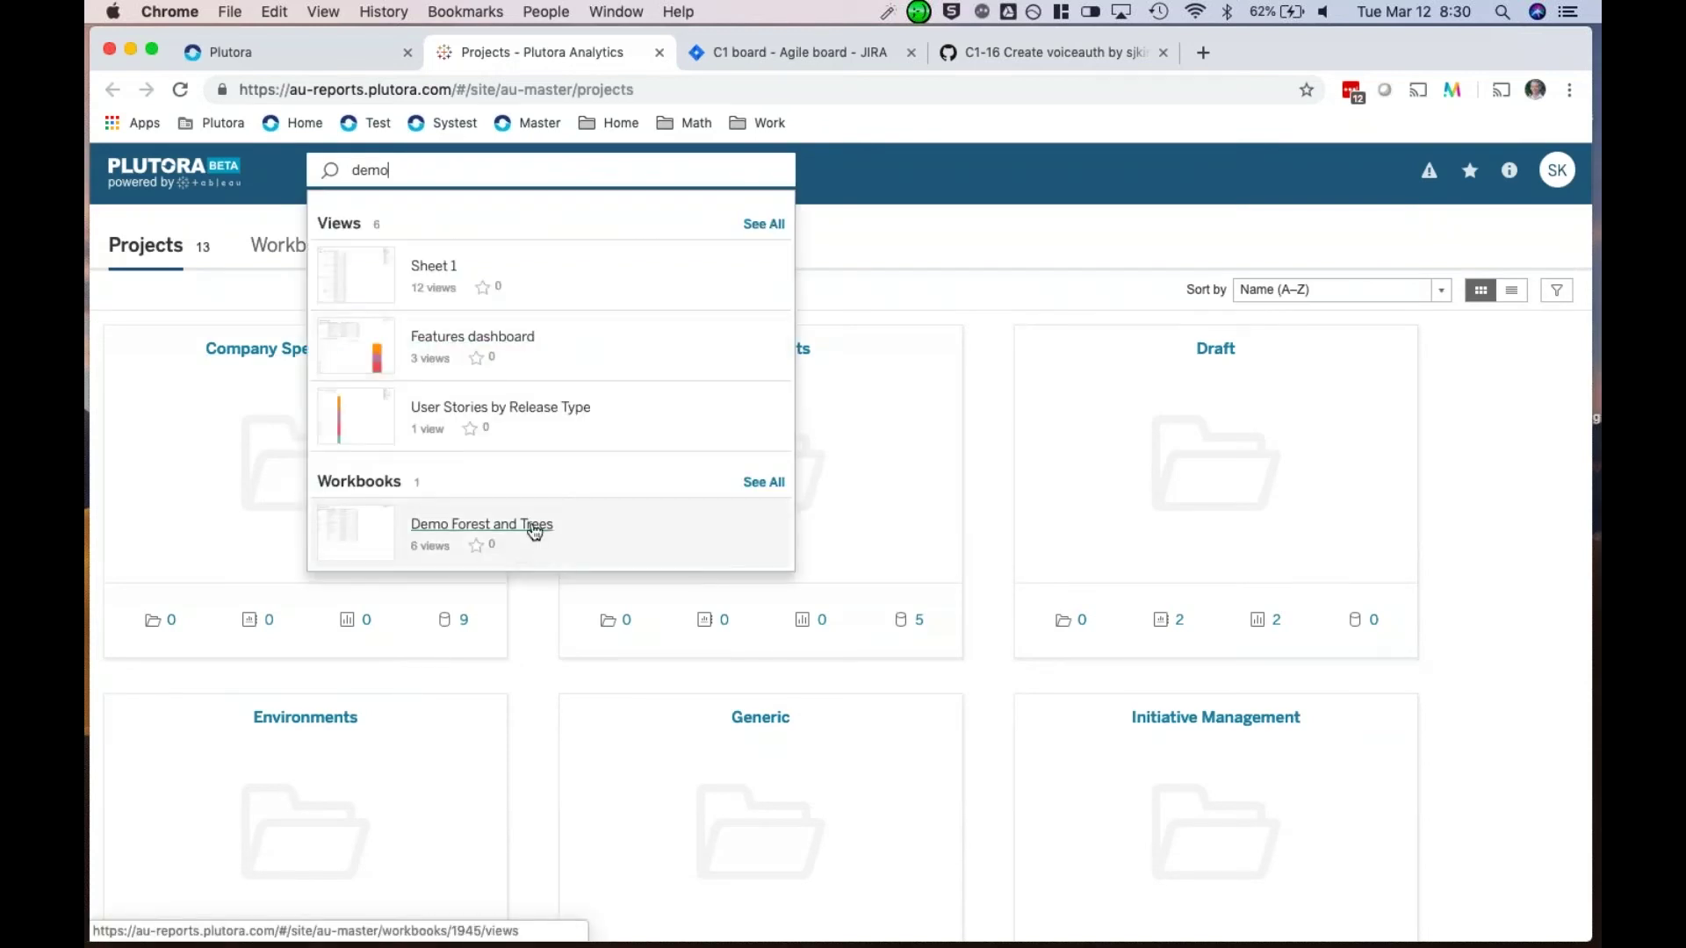
click(535, 530)
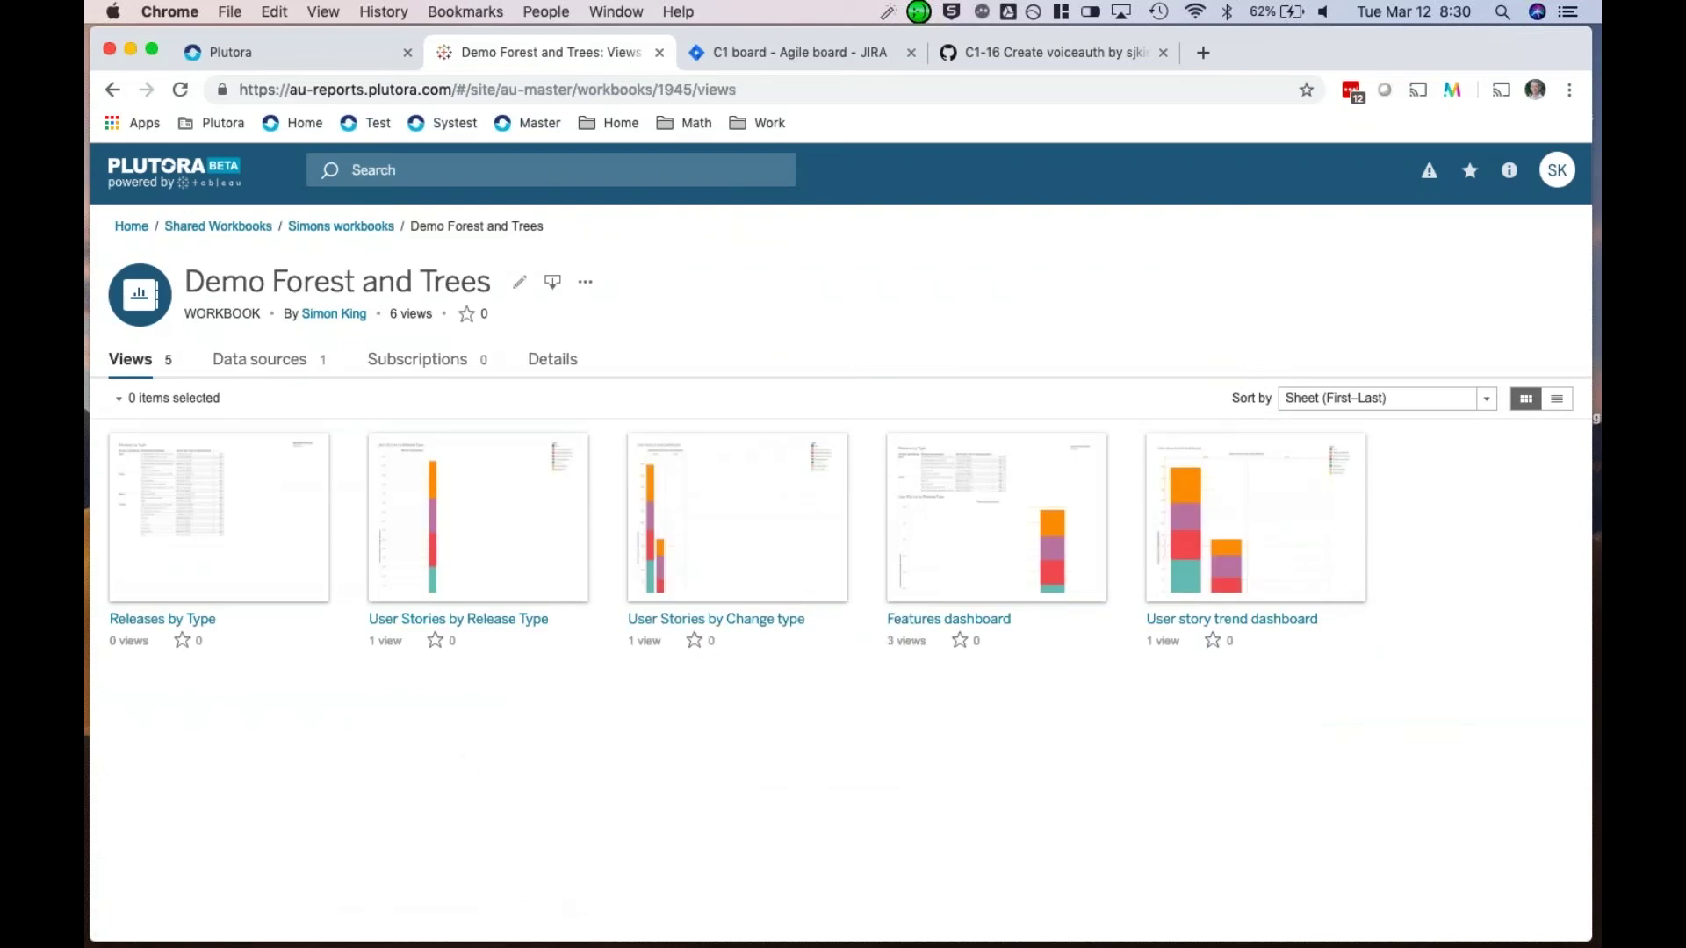
Step: Look at the Releases by Type view, and open the Features dashboard to browse its releases list
click(218, 514)
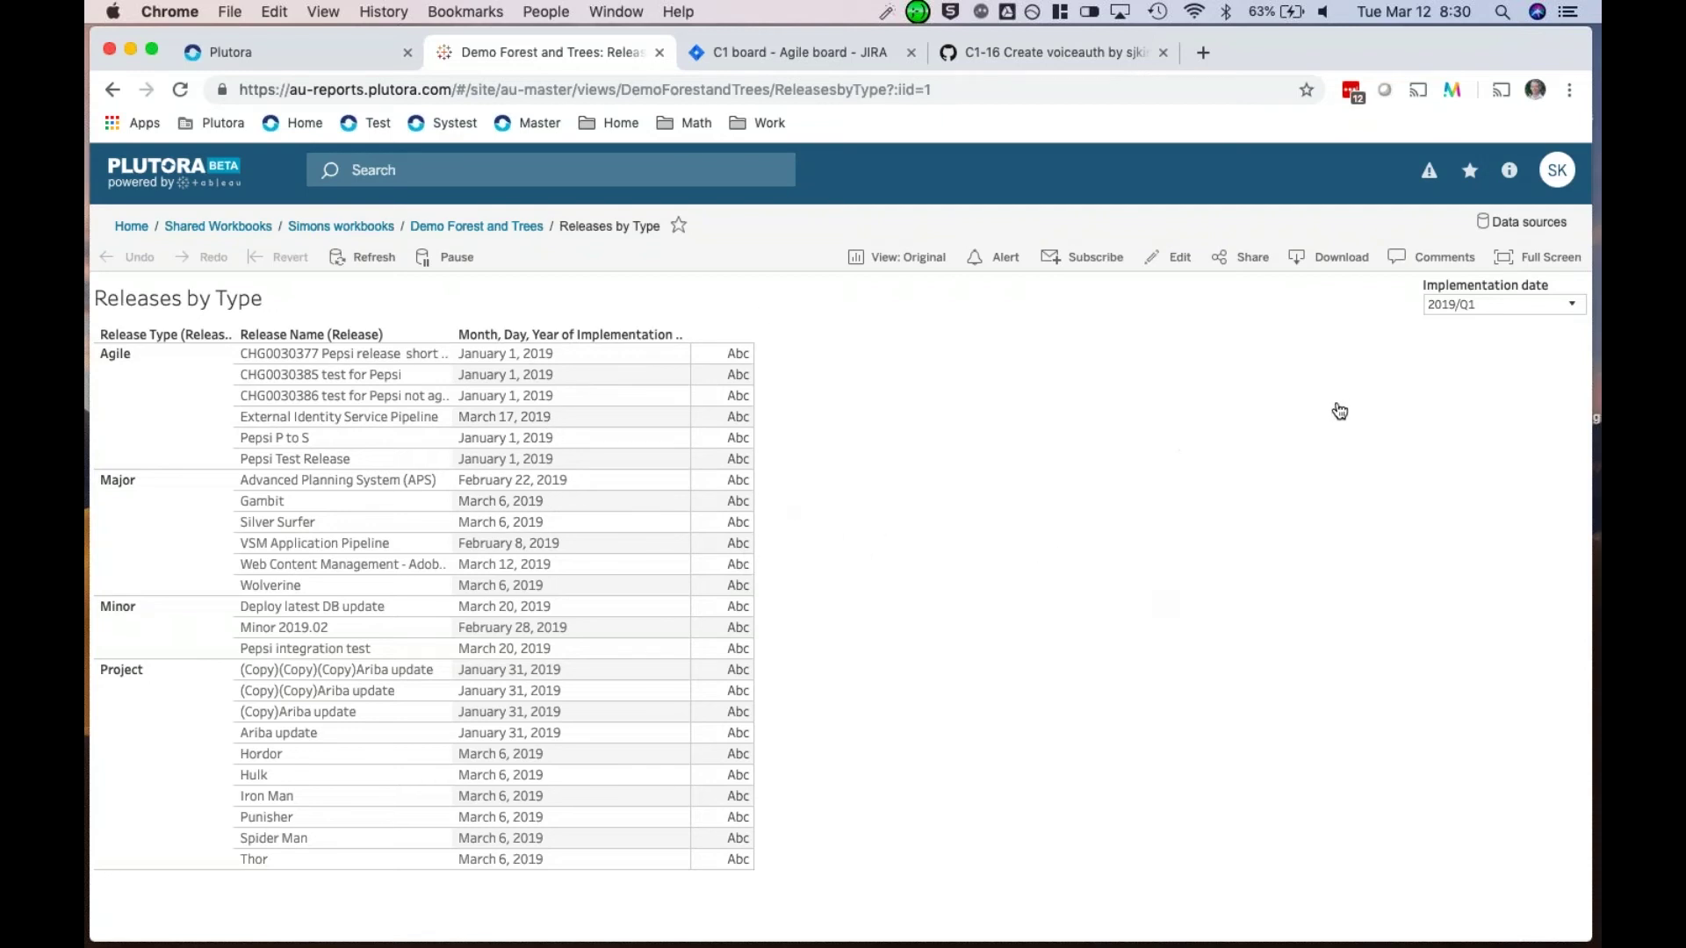
click(474, 228)
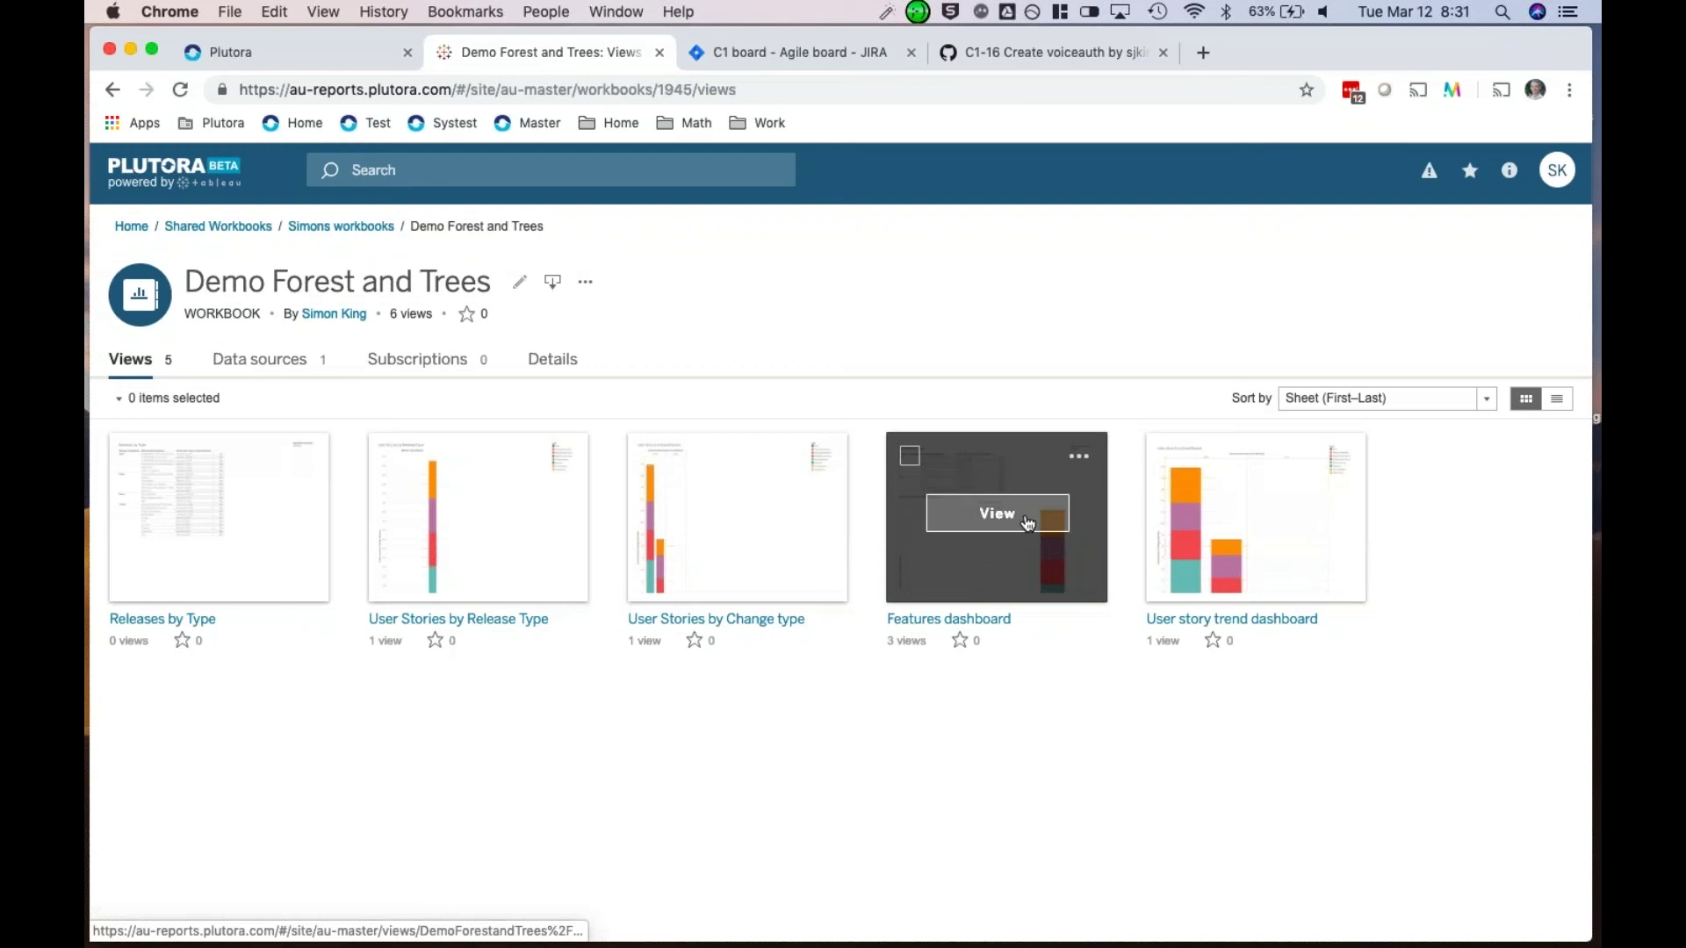
click(996, 516)
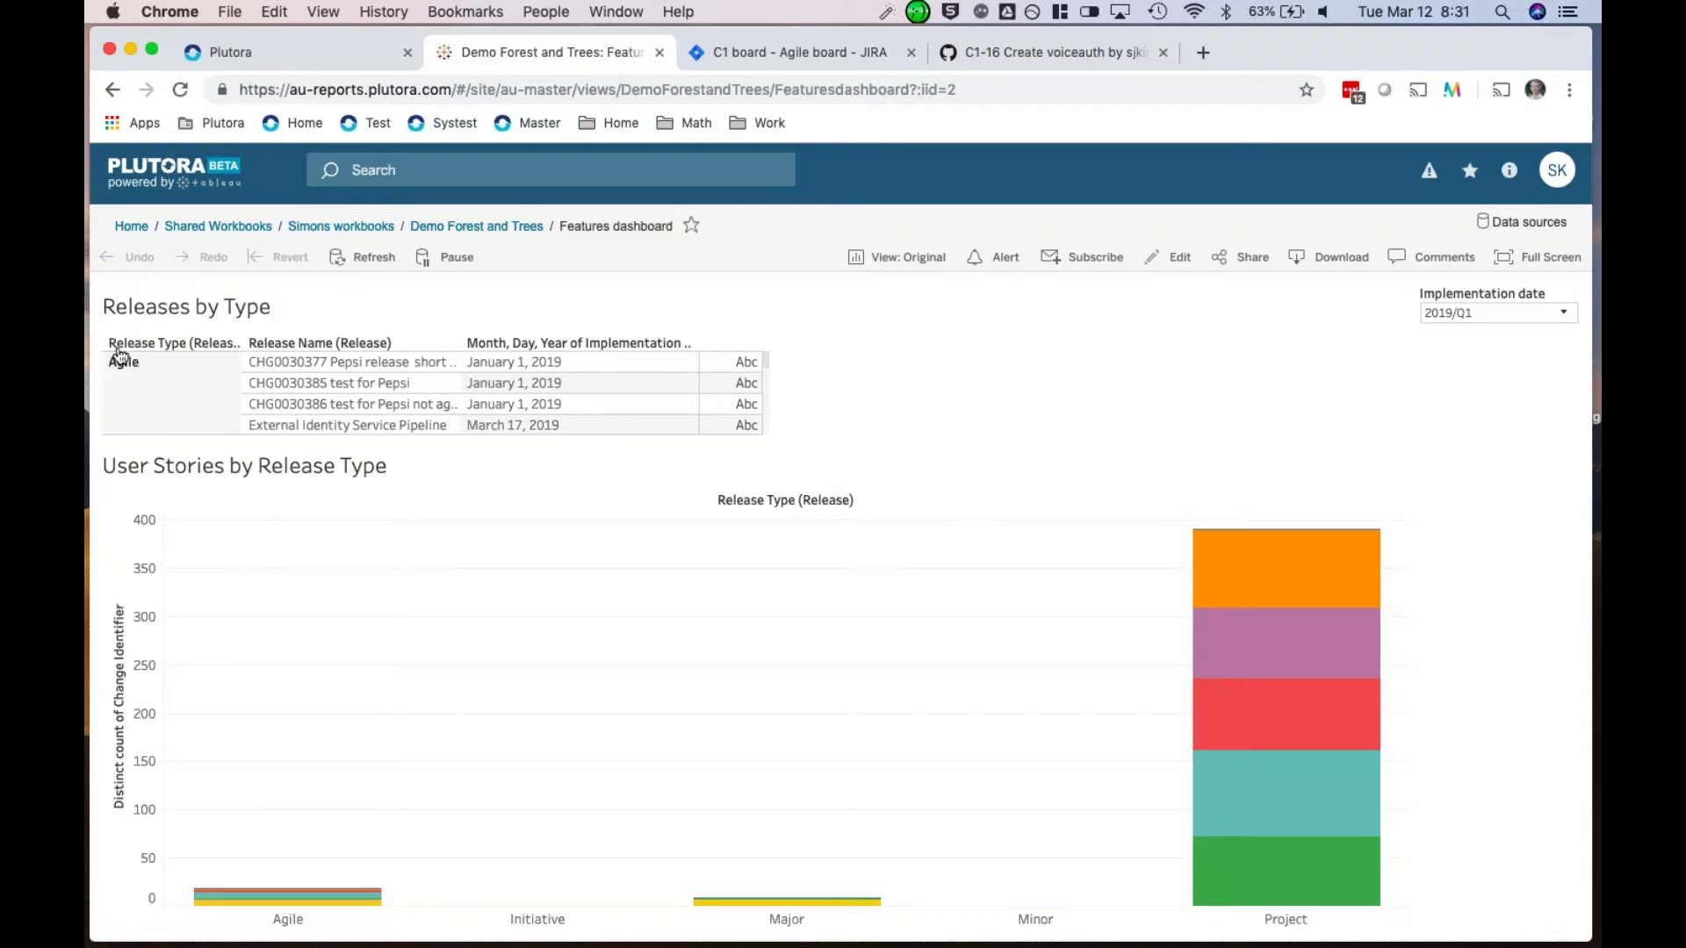
scroll(562, 403, down, 2)
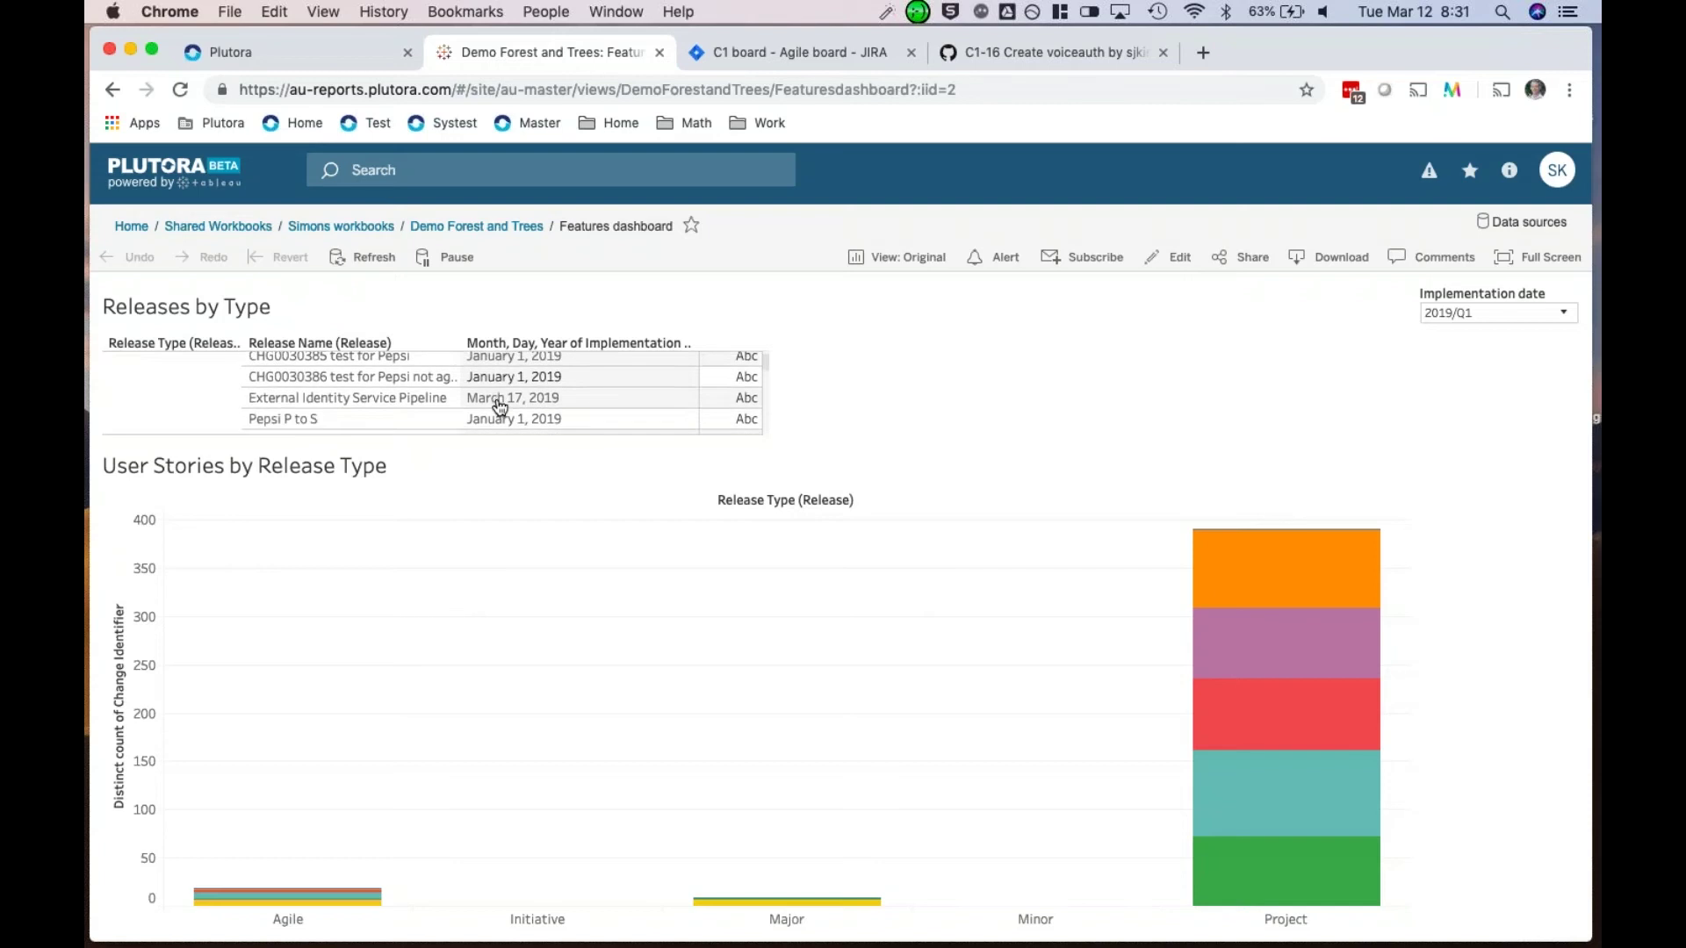
scroll(527, 404, up, 2)
scroll(500, 399, down, 2)
scroll(501, 391, up, 2)
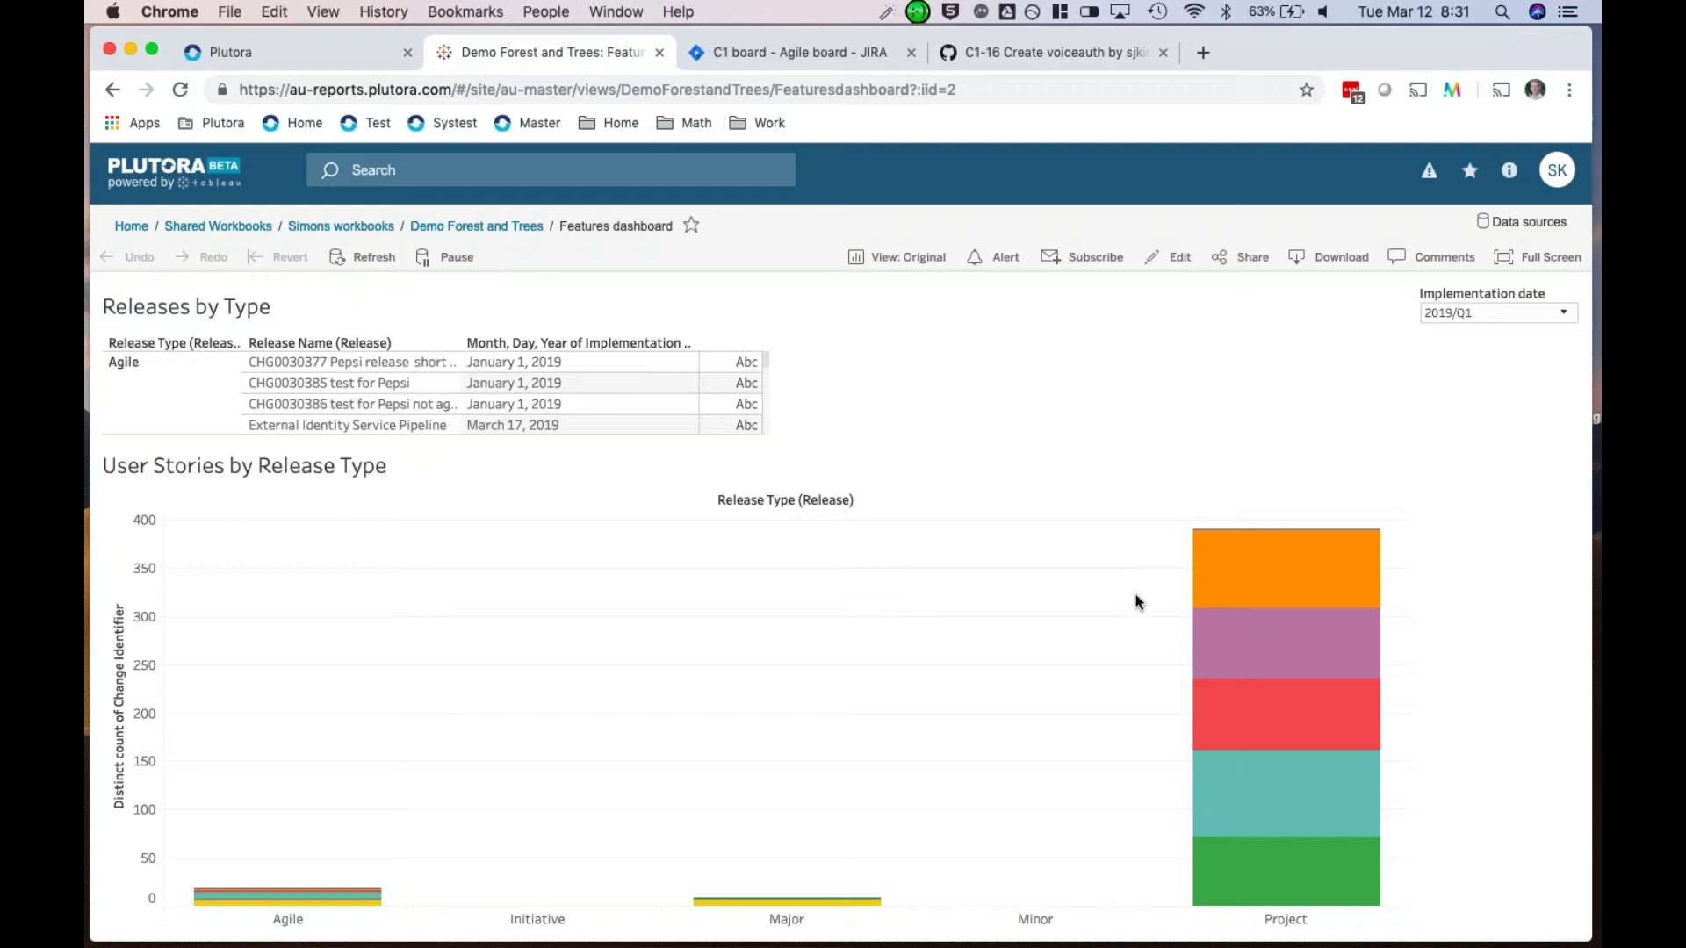
Step: Set the Features dashboard's implementation date filter to 2018/Q4 and browse the releases in that quarter
click(1454, 315)
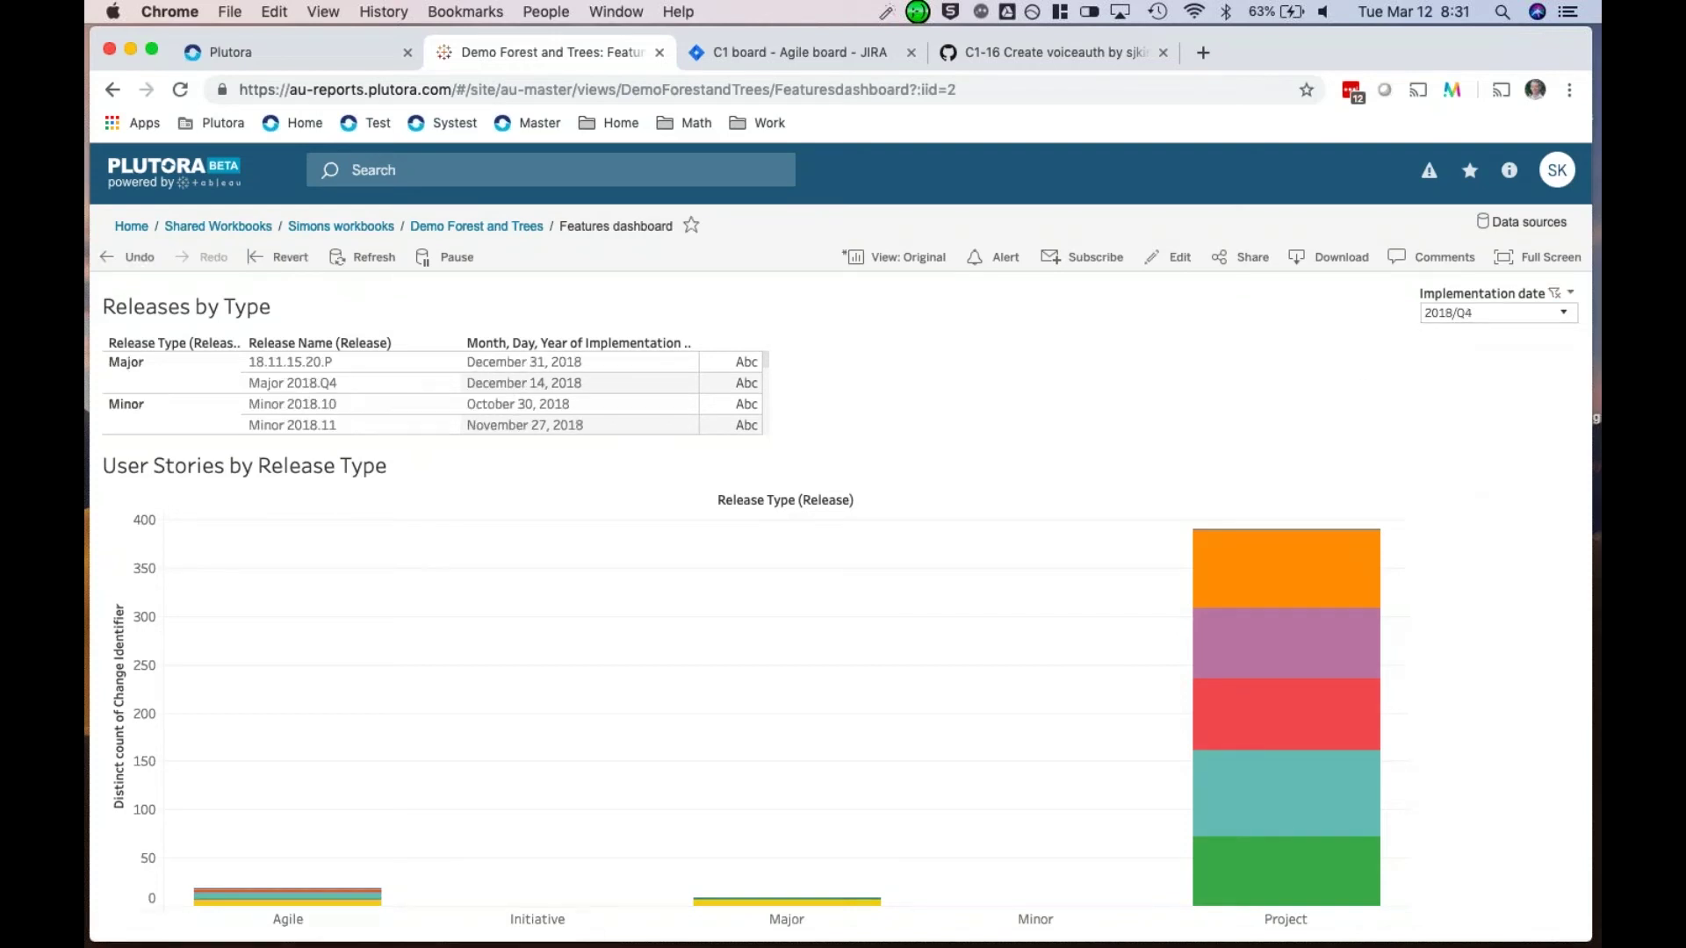
mouse_move(1211, 588)
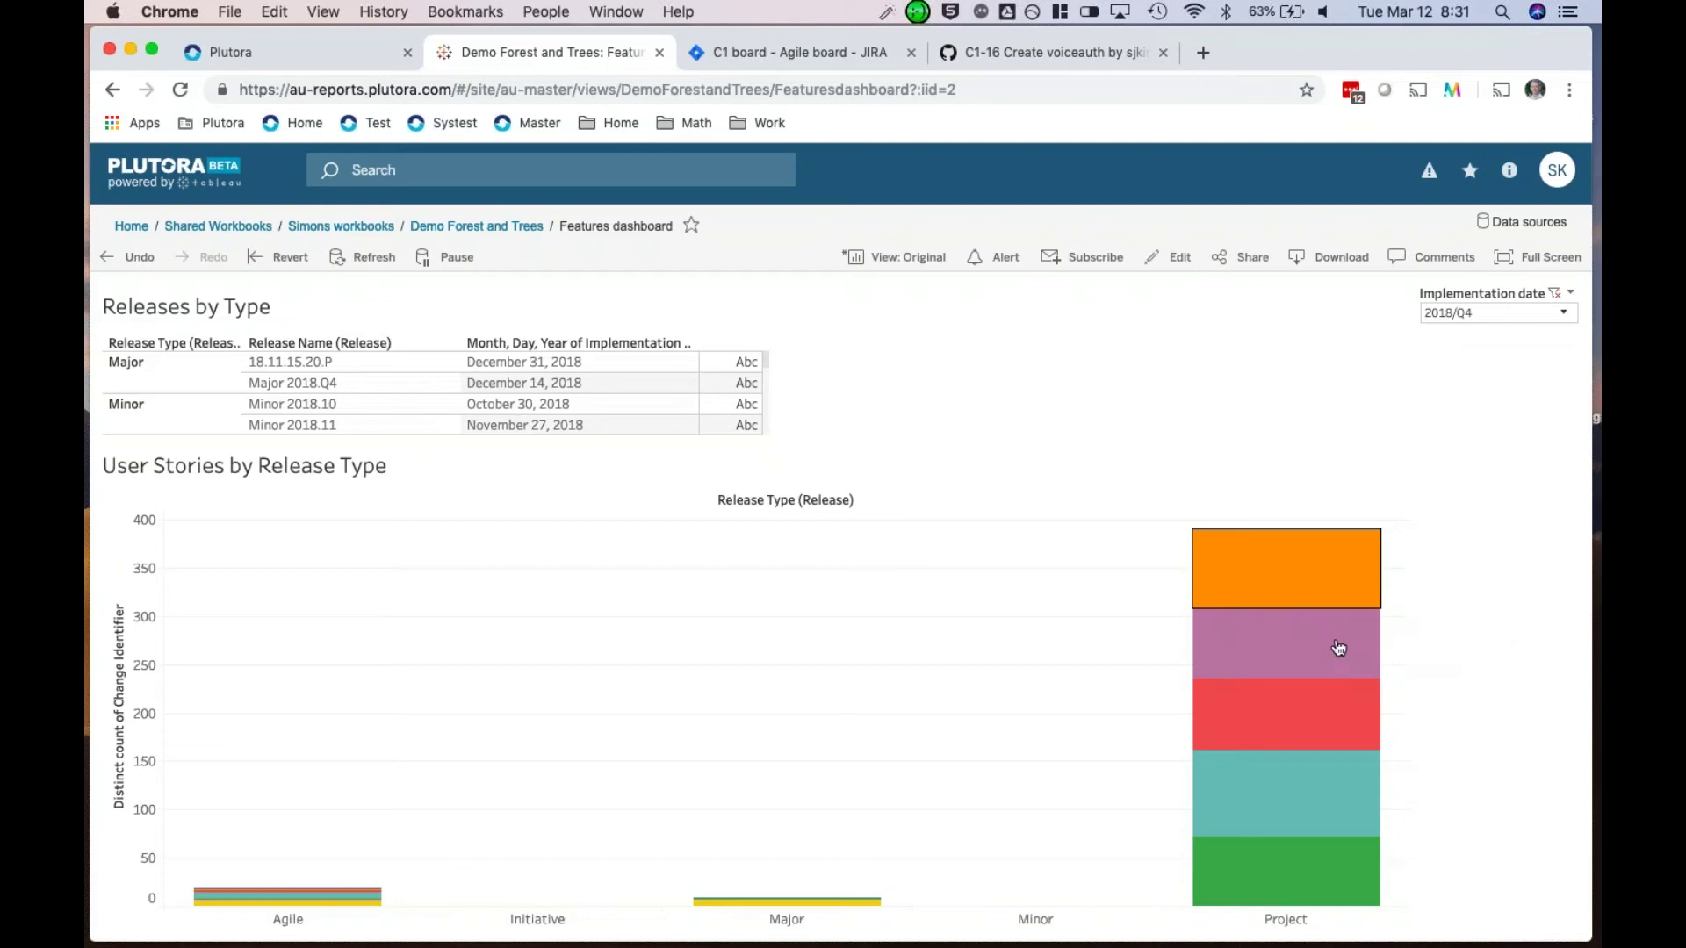
scroll(364, 387, down, 2)
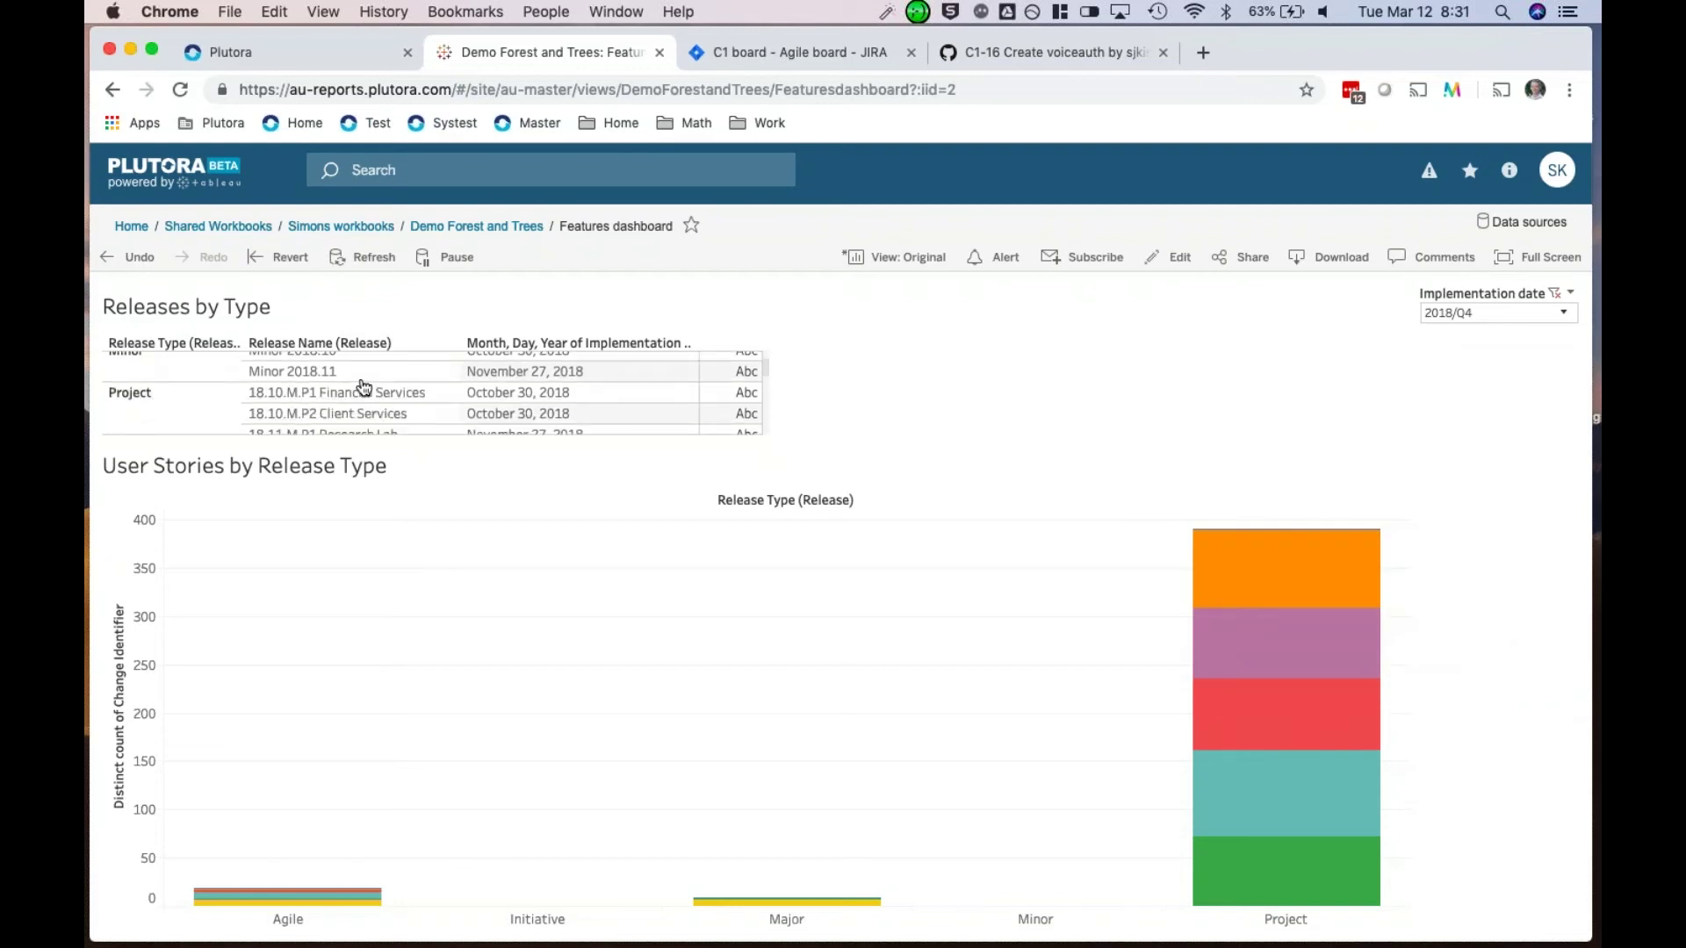
scroll(363, 387, up, 2)
Step: Filter the user stories chart by the Major, Minor and Project release types in turn, and clear the selection
click(156, 368)
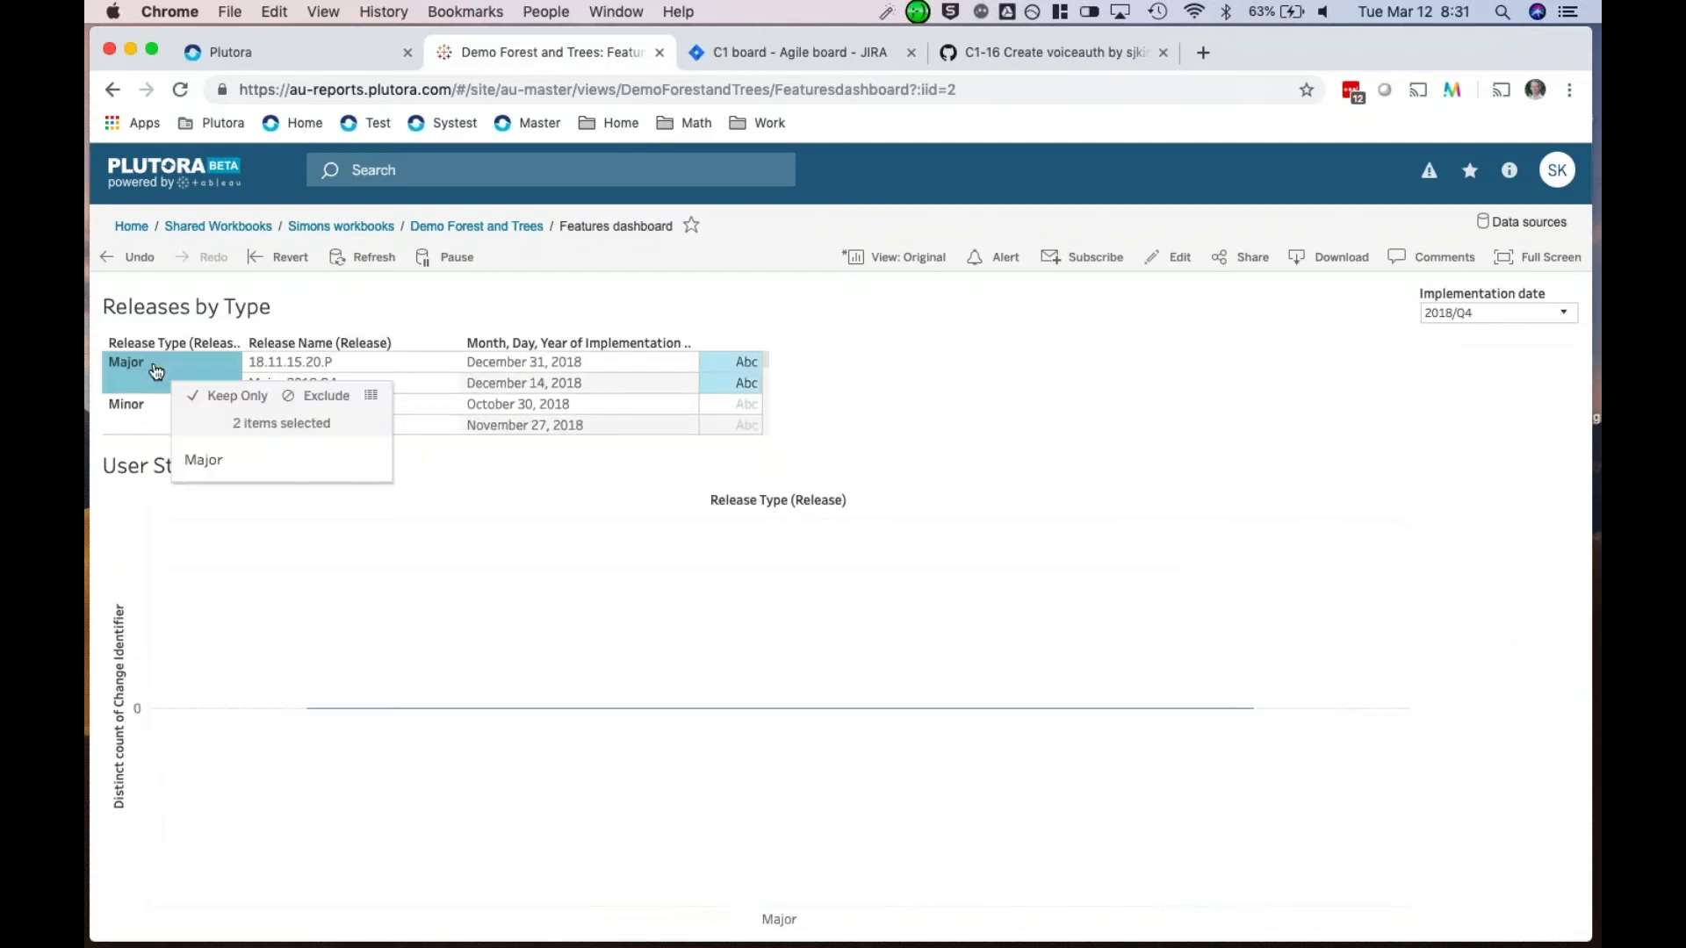
click(227, 415)
scroll(229, 415, down, 3)
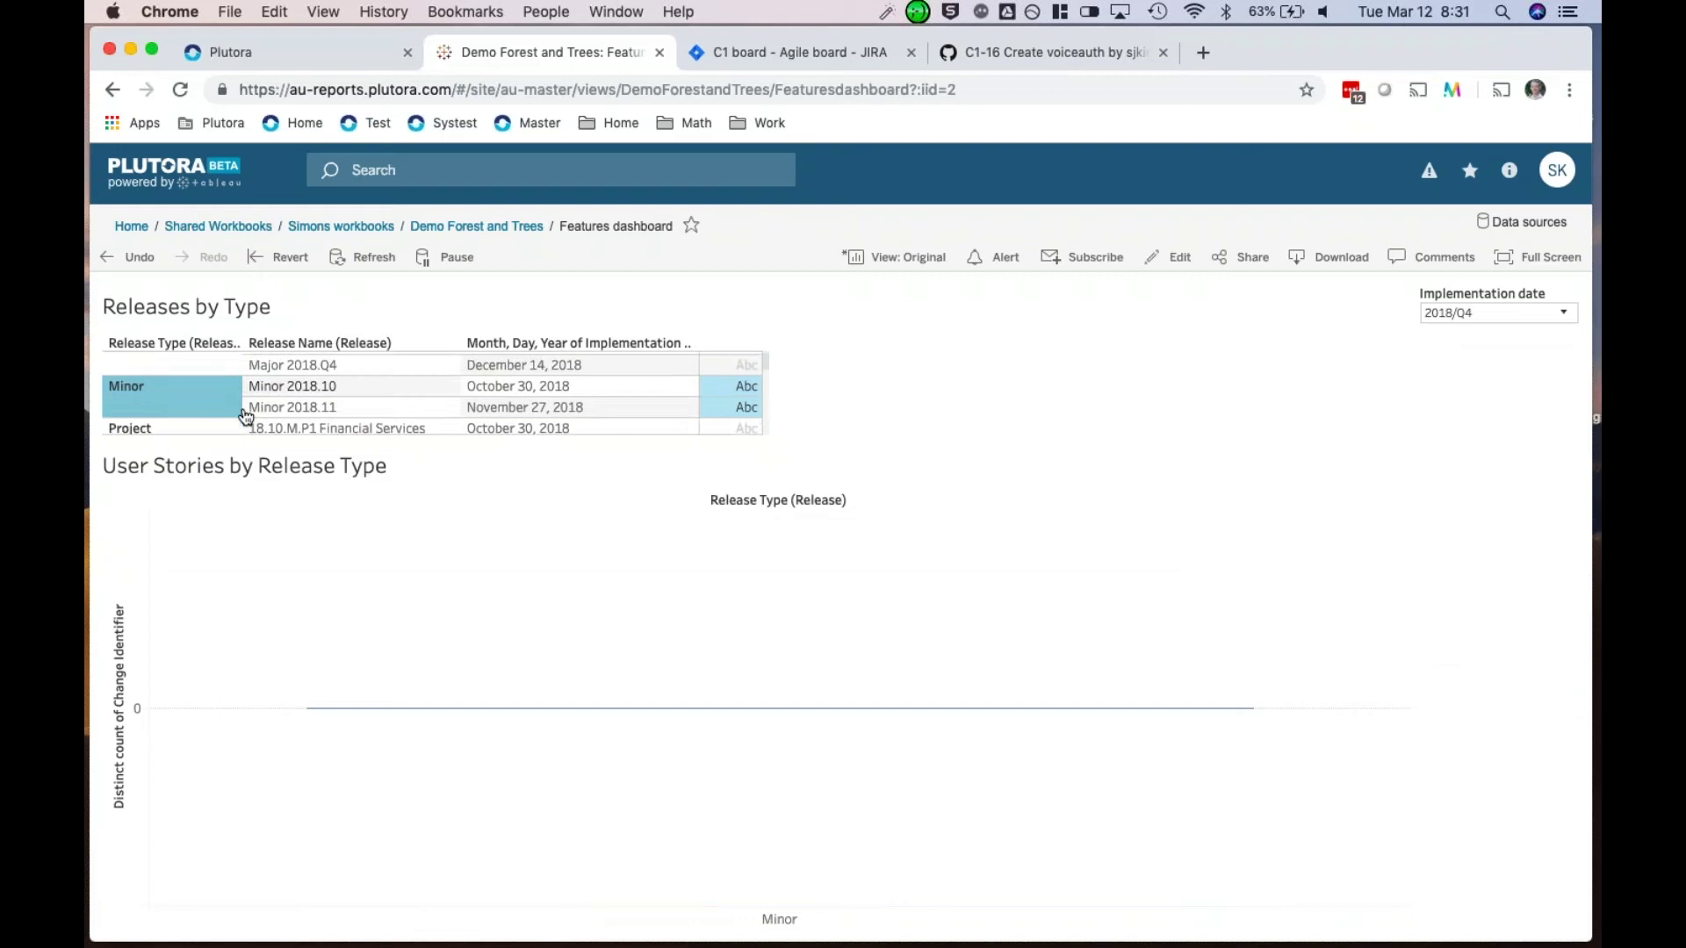
click(189, 399)
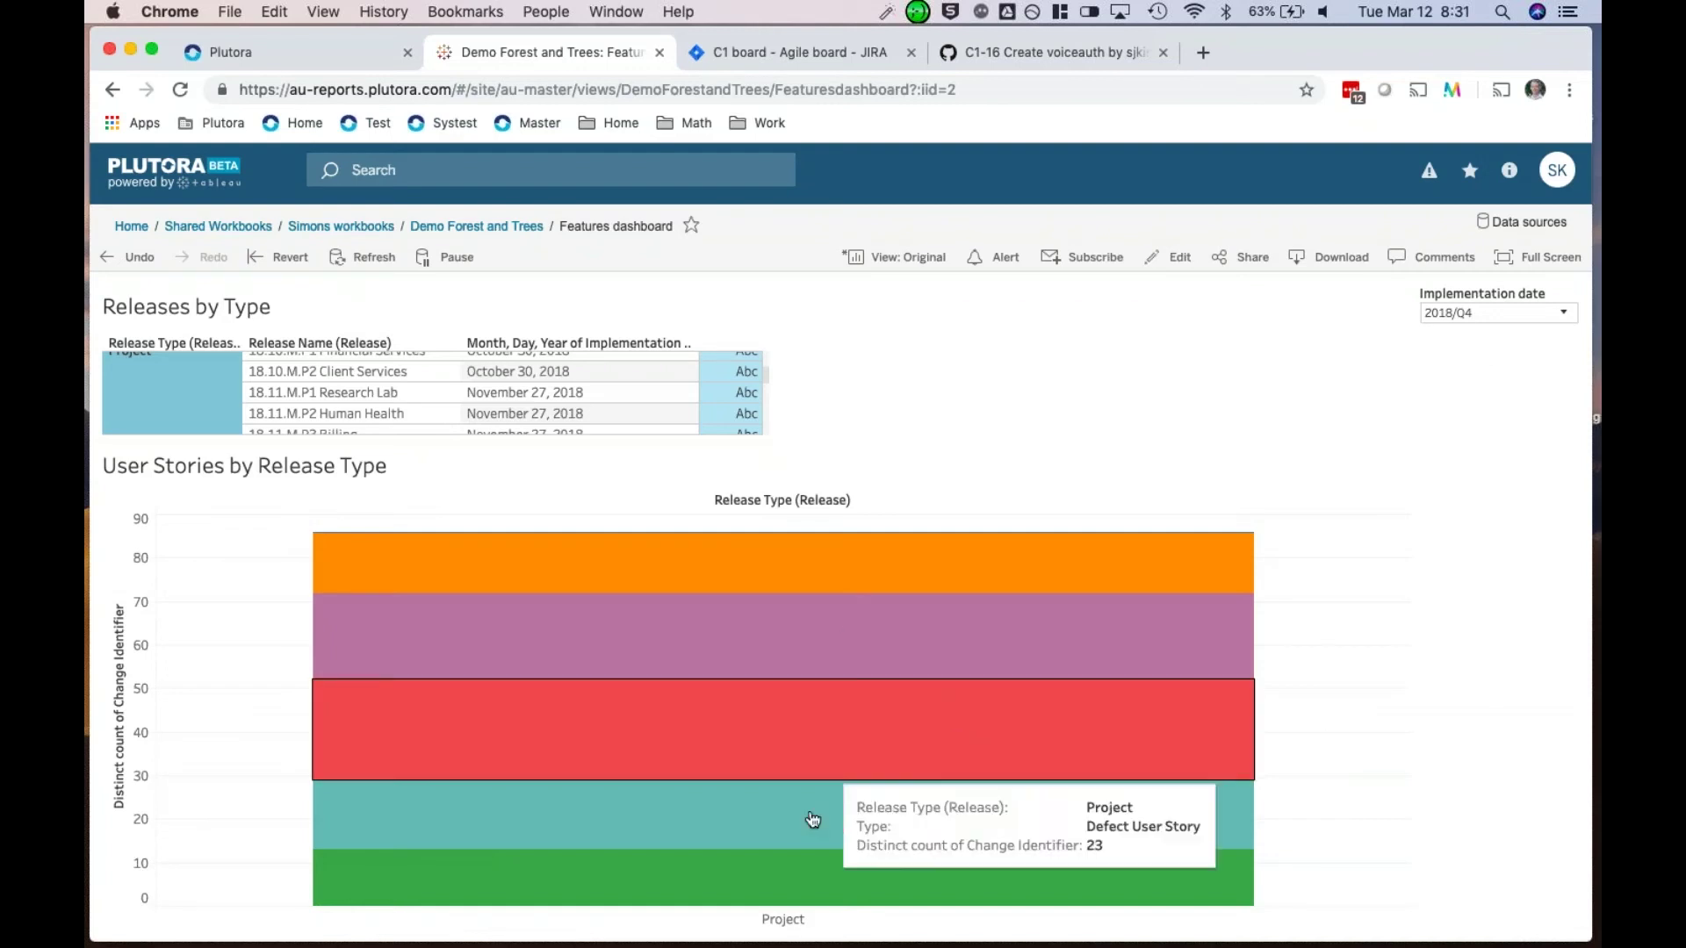
mouse_move(740, 613)
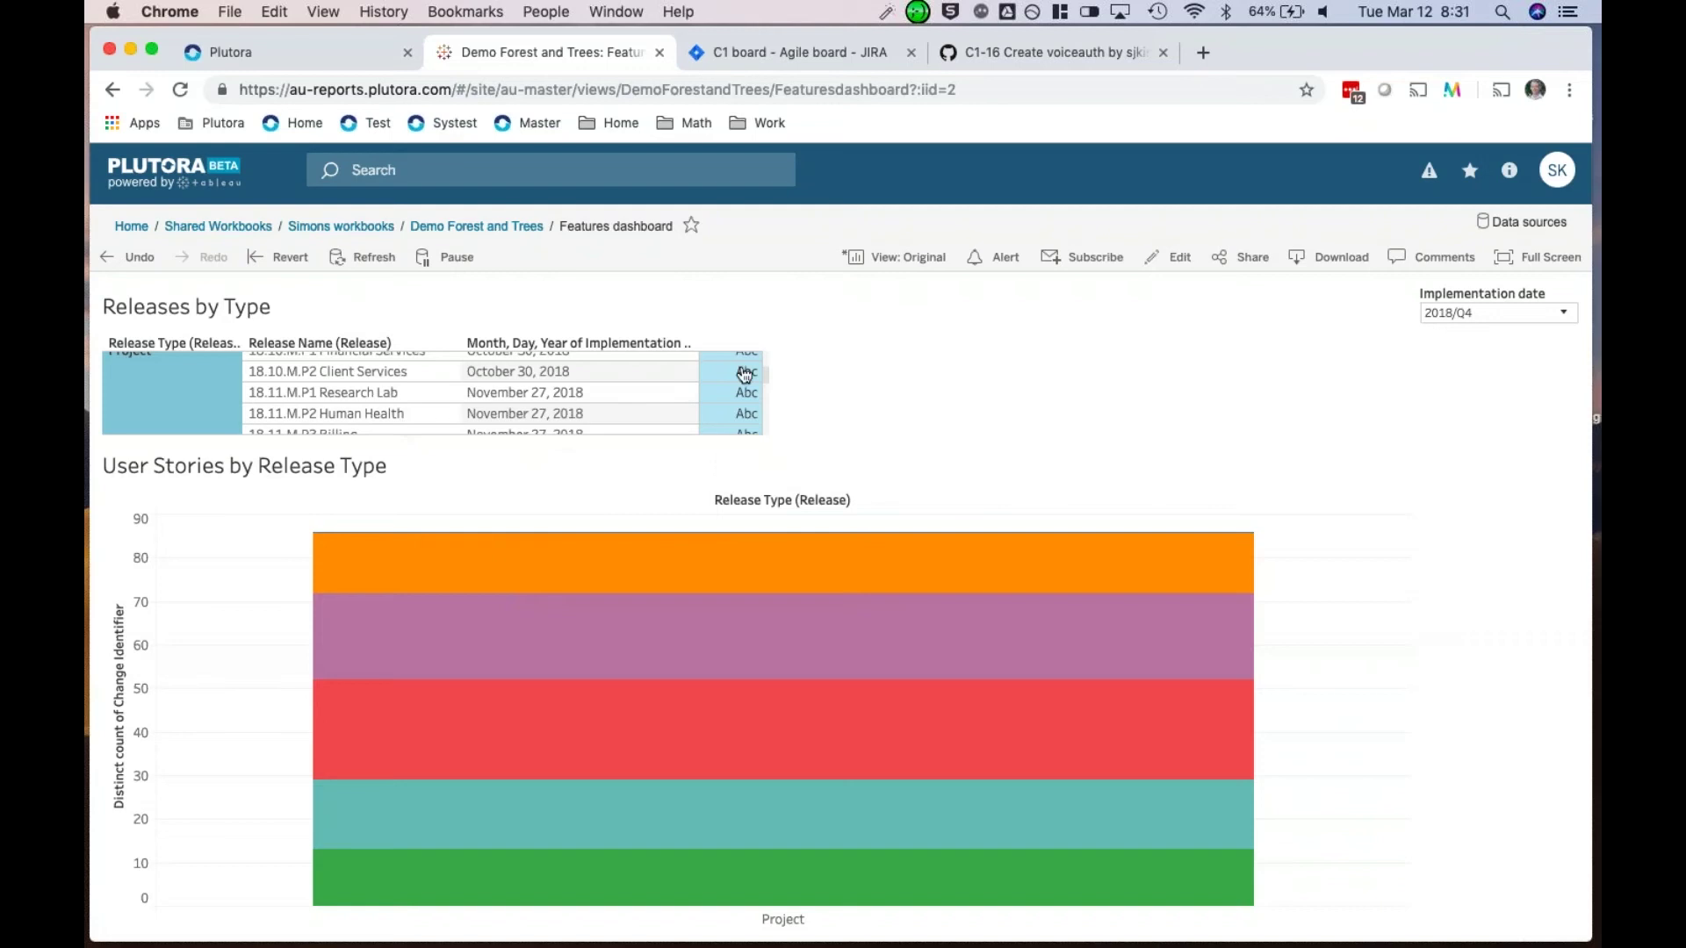
click(793, 378)
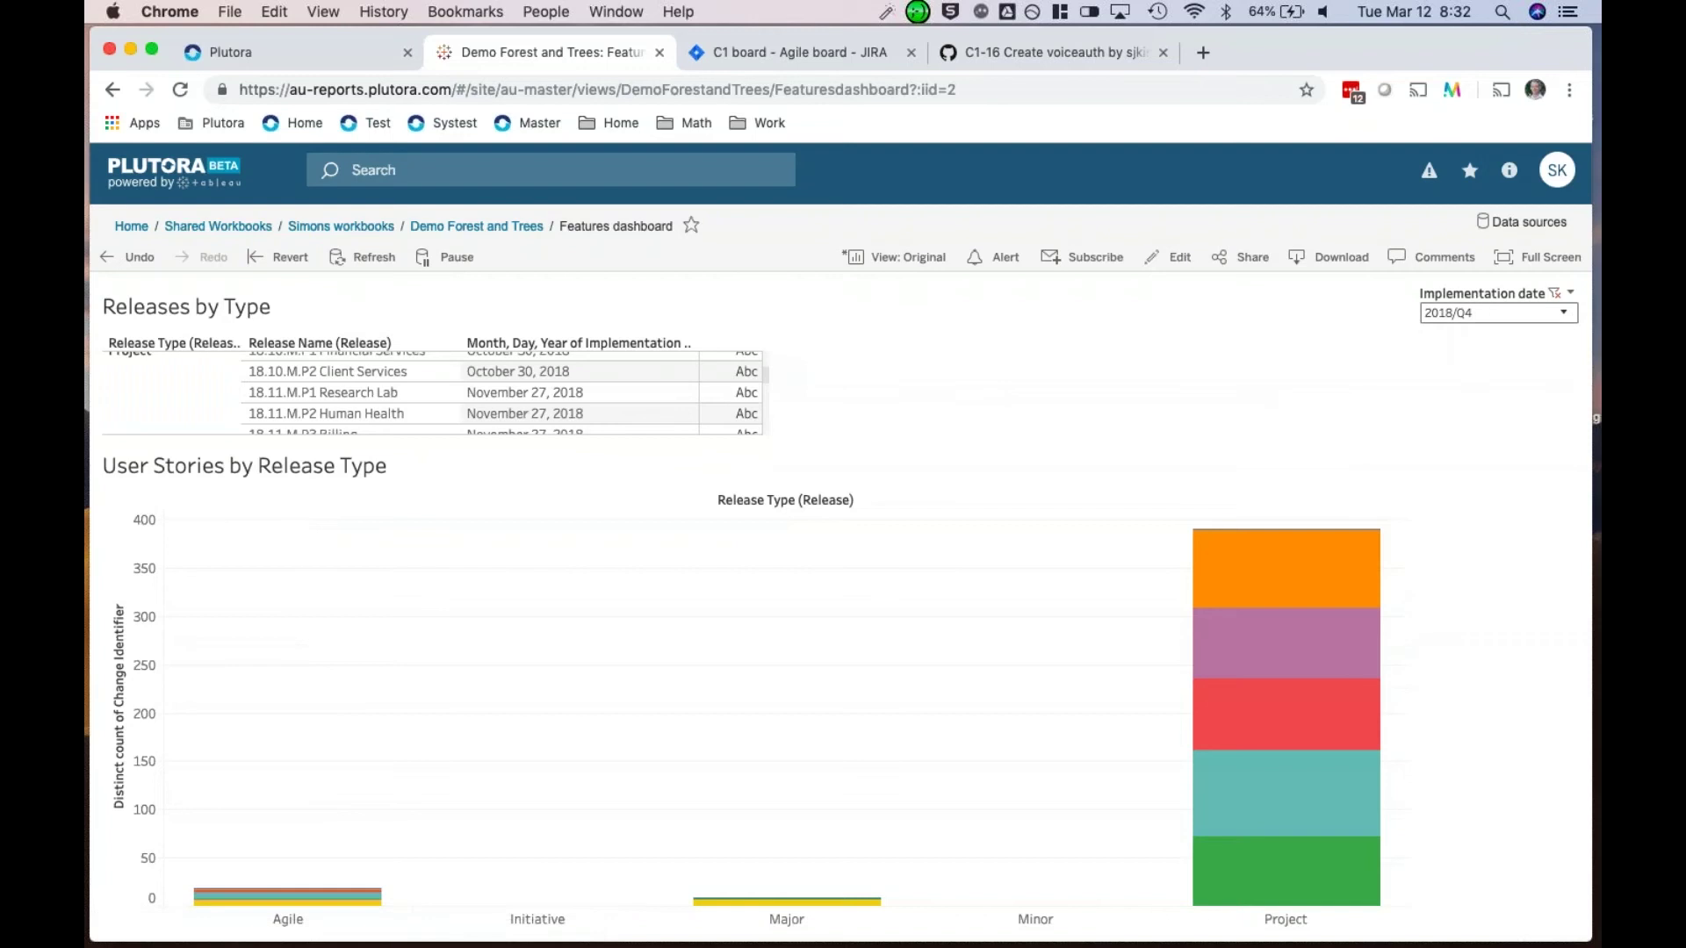
Step: Set the implementation date filter to 2019/Q1 and filter the user stories chart by the Agile release type
click(1489, 307)
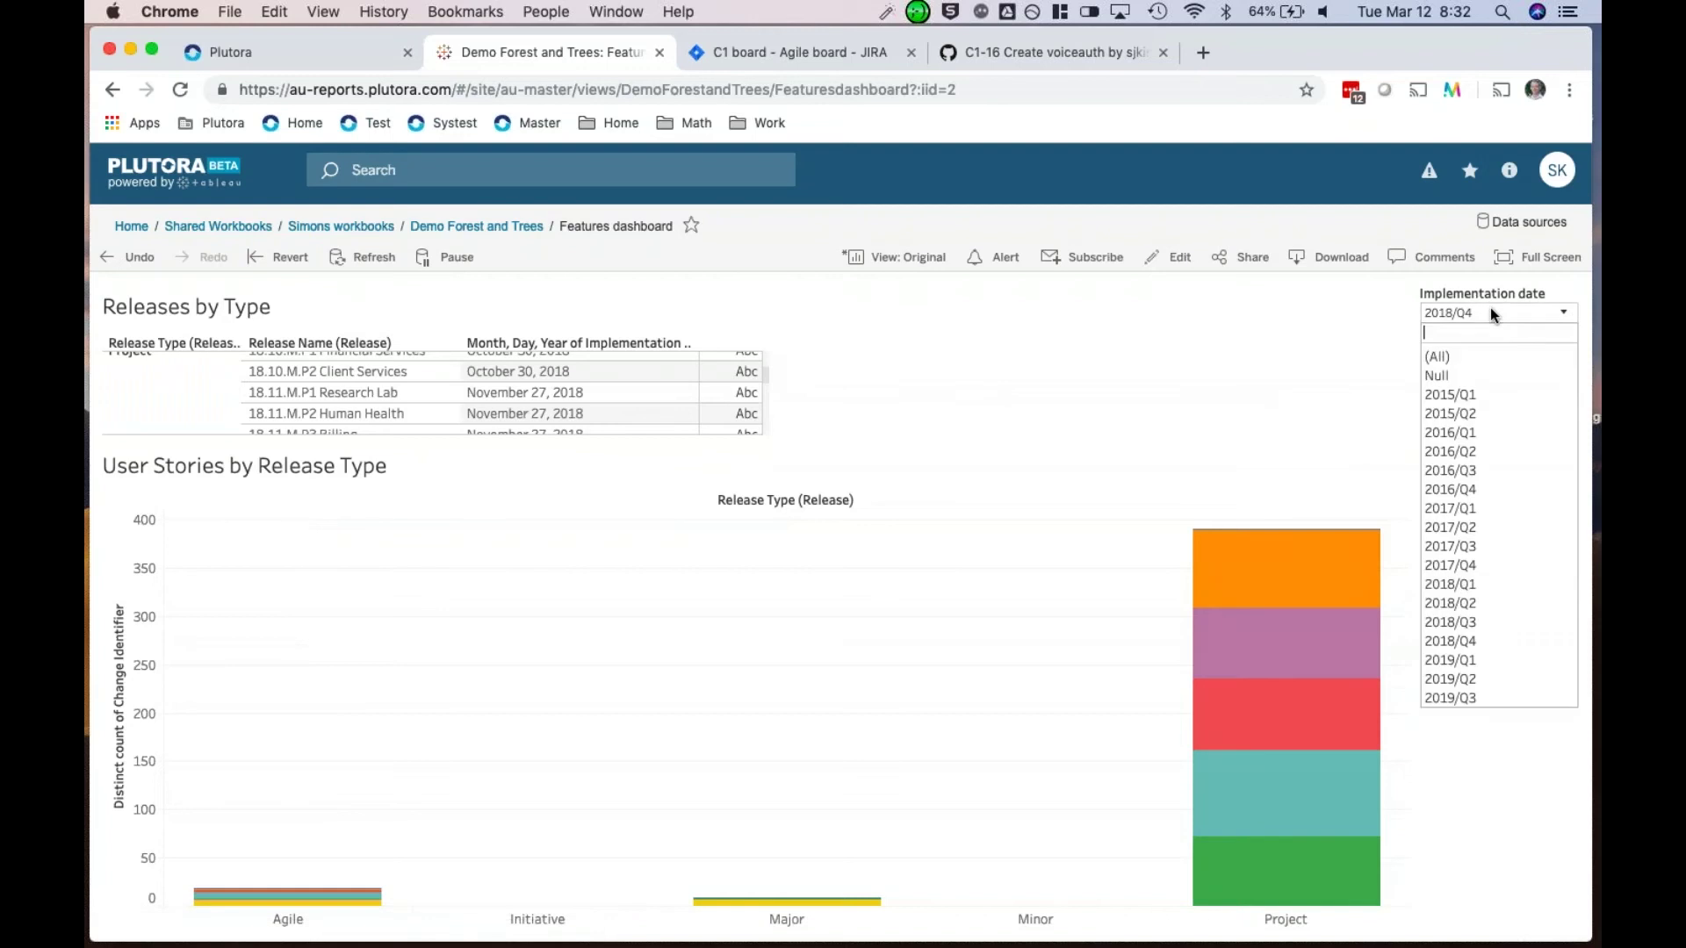
click(1463, 672)
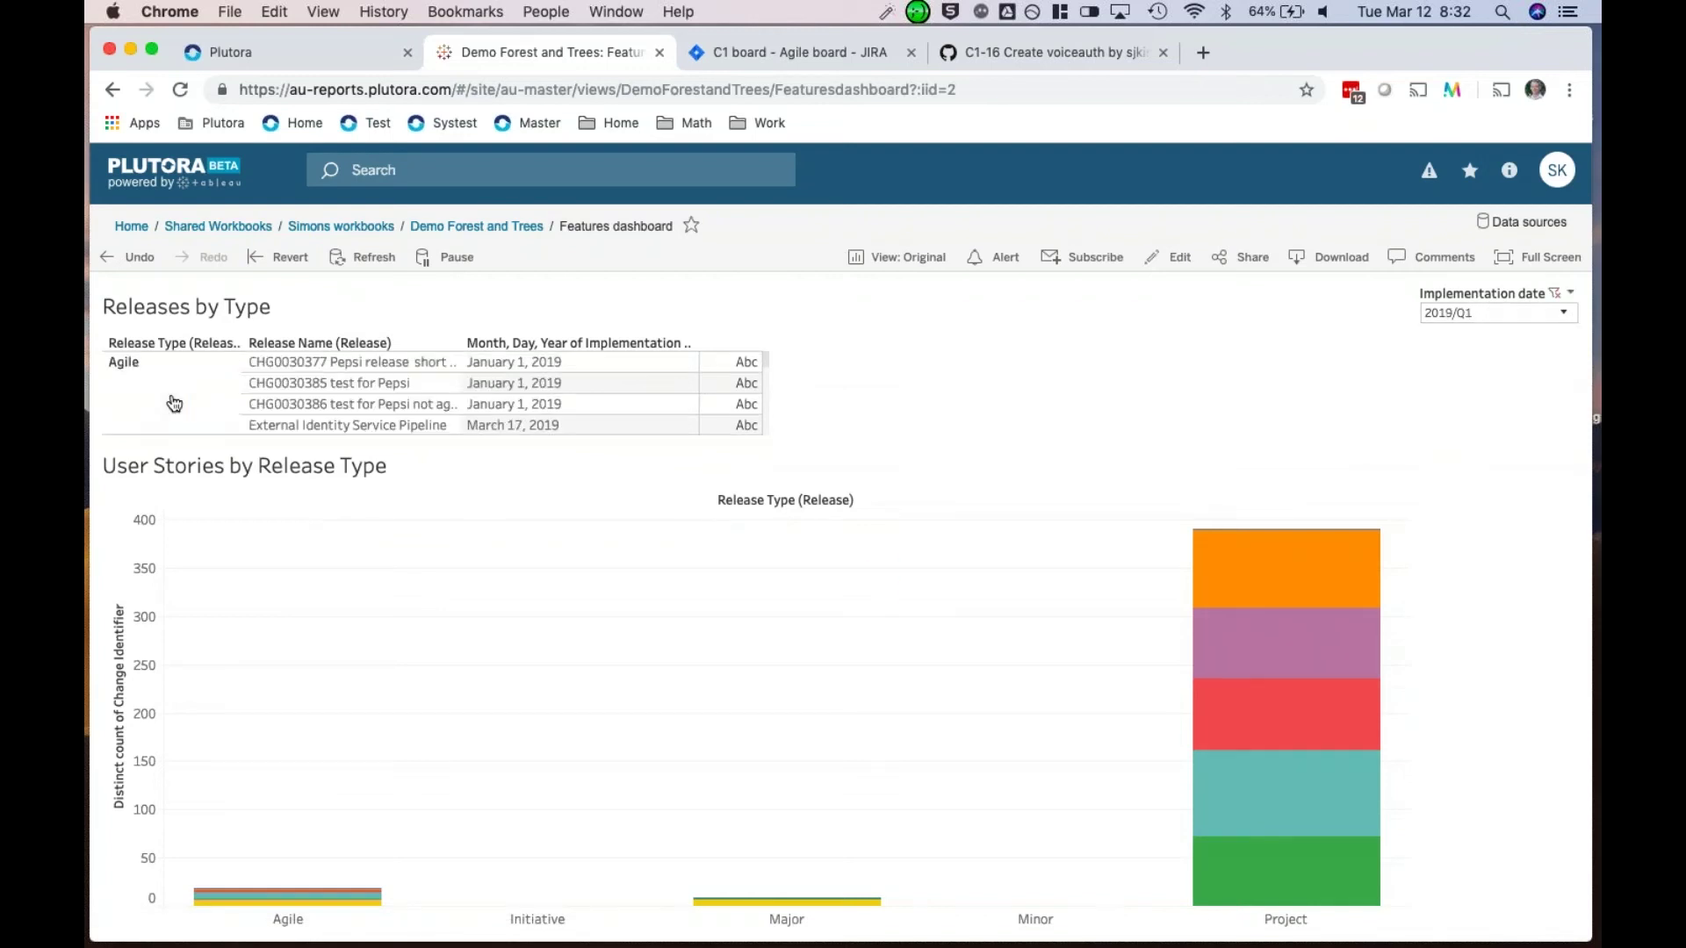
click(173, 403)
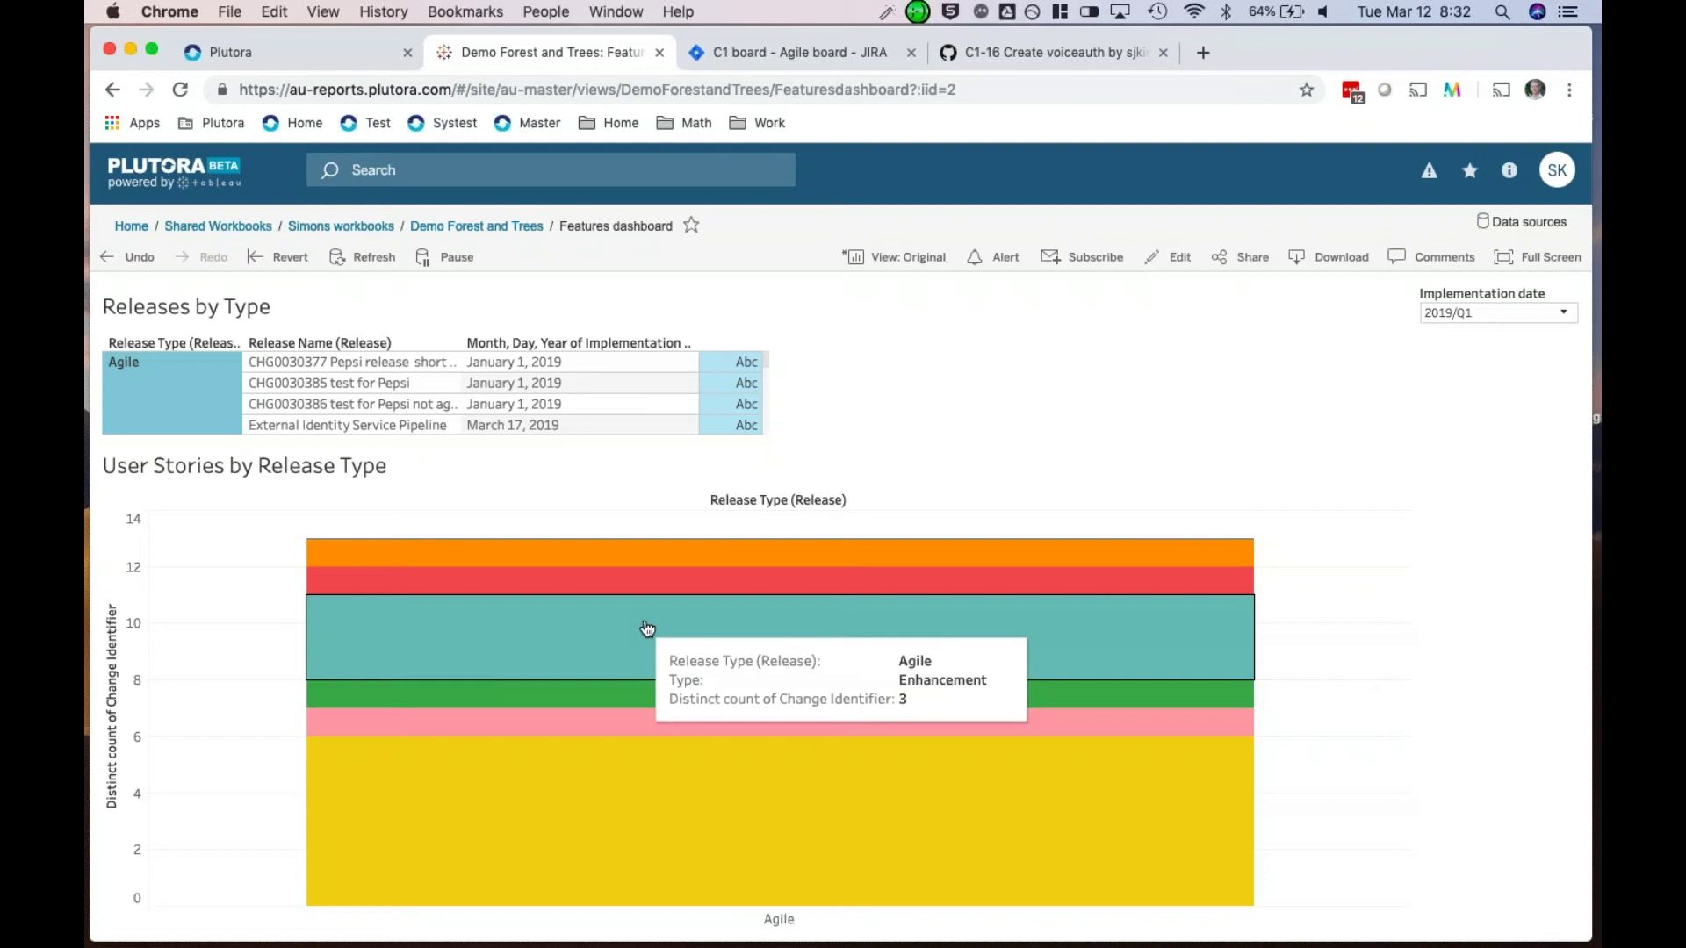
Step: Open the workbook's User story trend dashboard and compare the change types across the 2018 and 2019 quarters
click(476, 225)
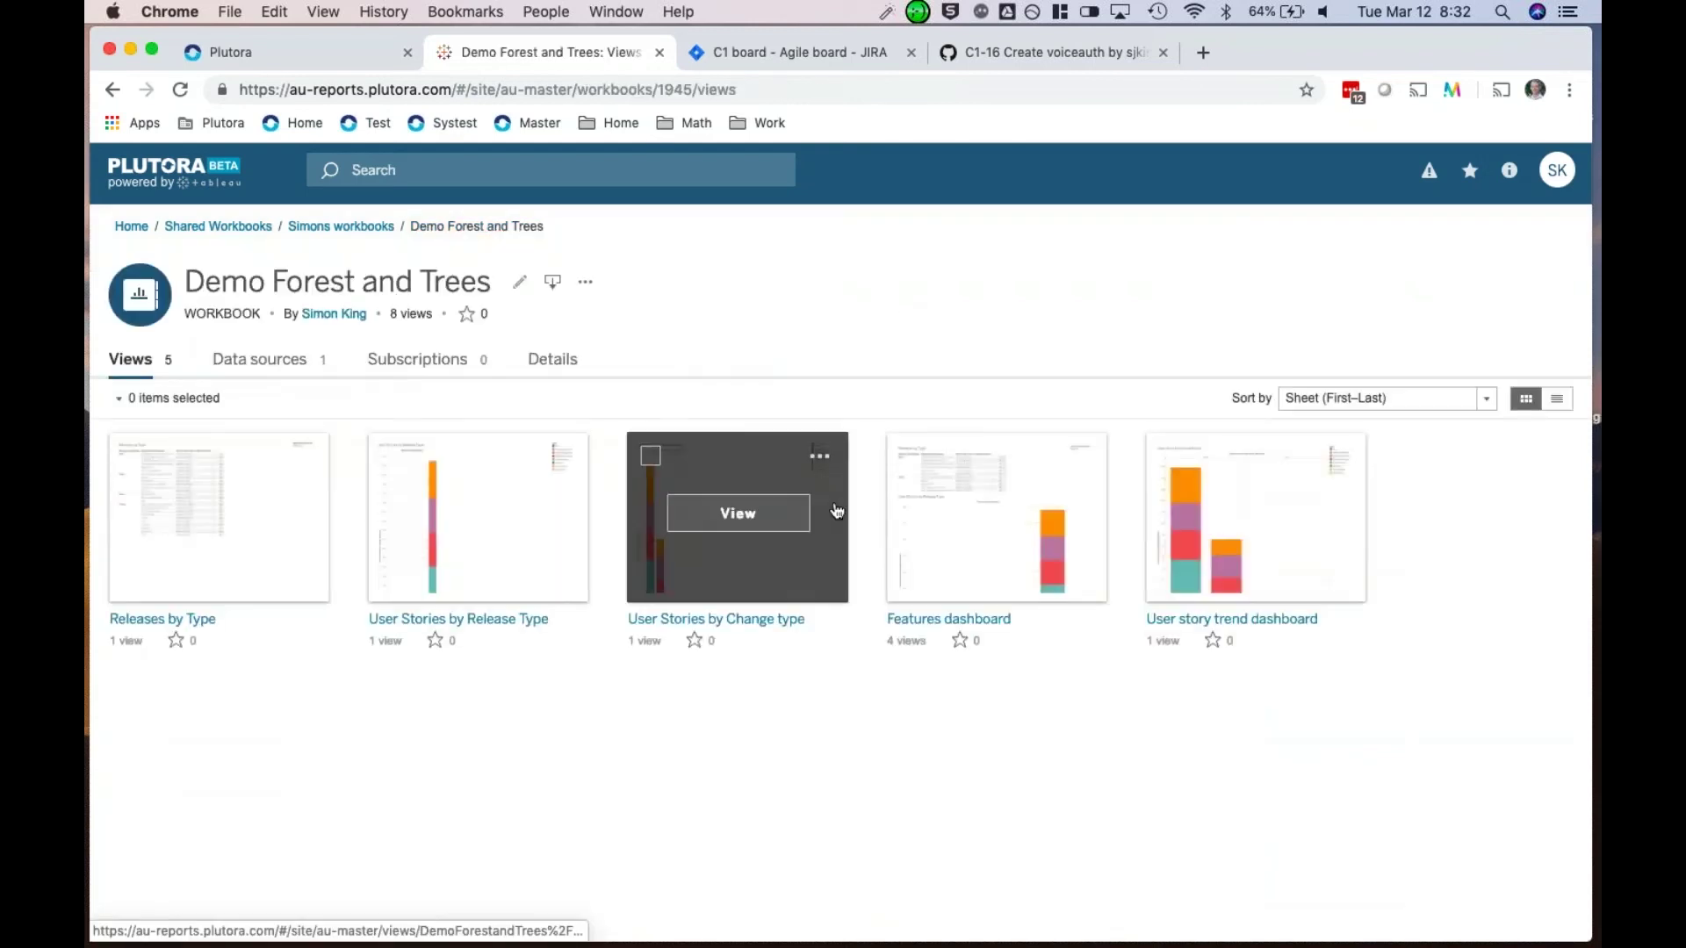
click(1260, 524)
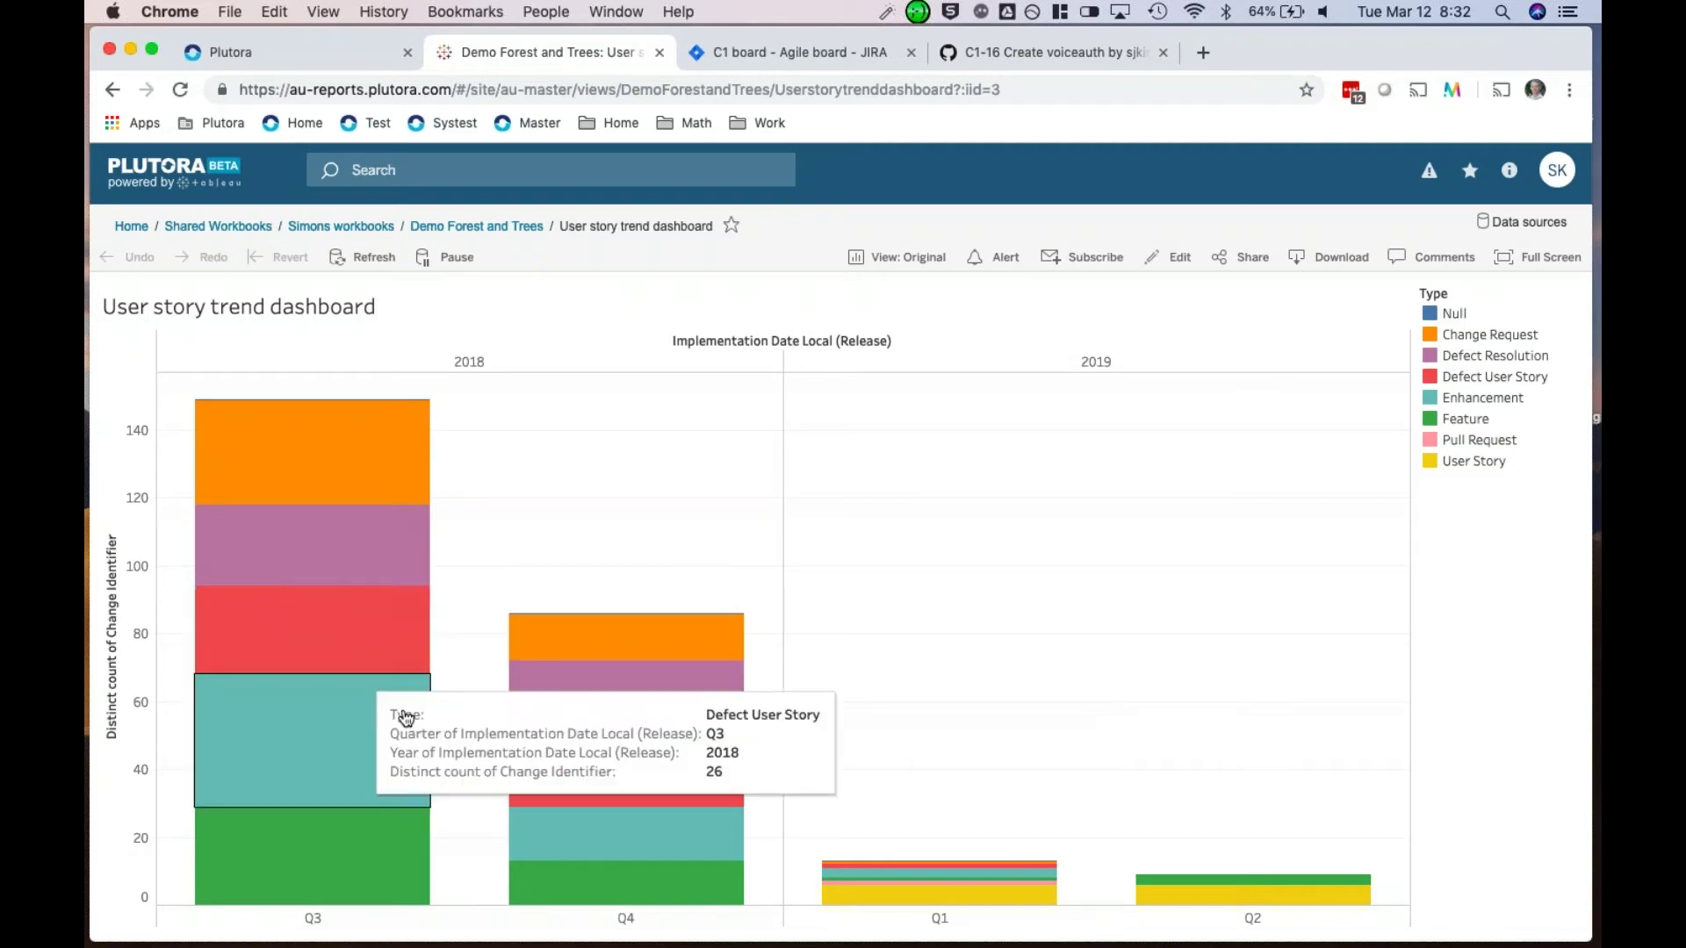
mouse_move(549, 745)
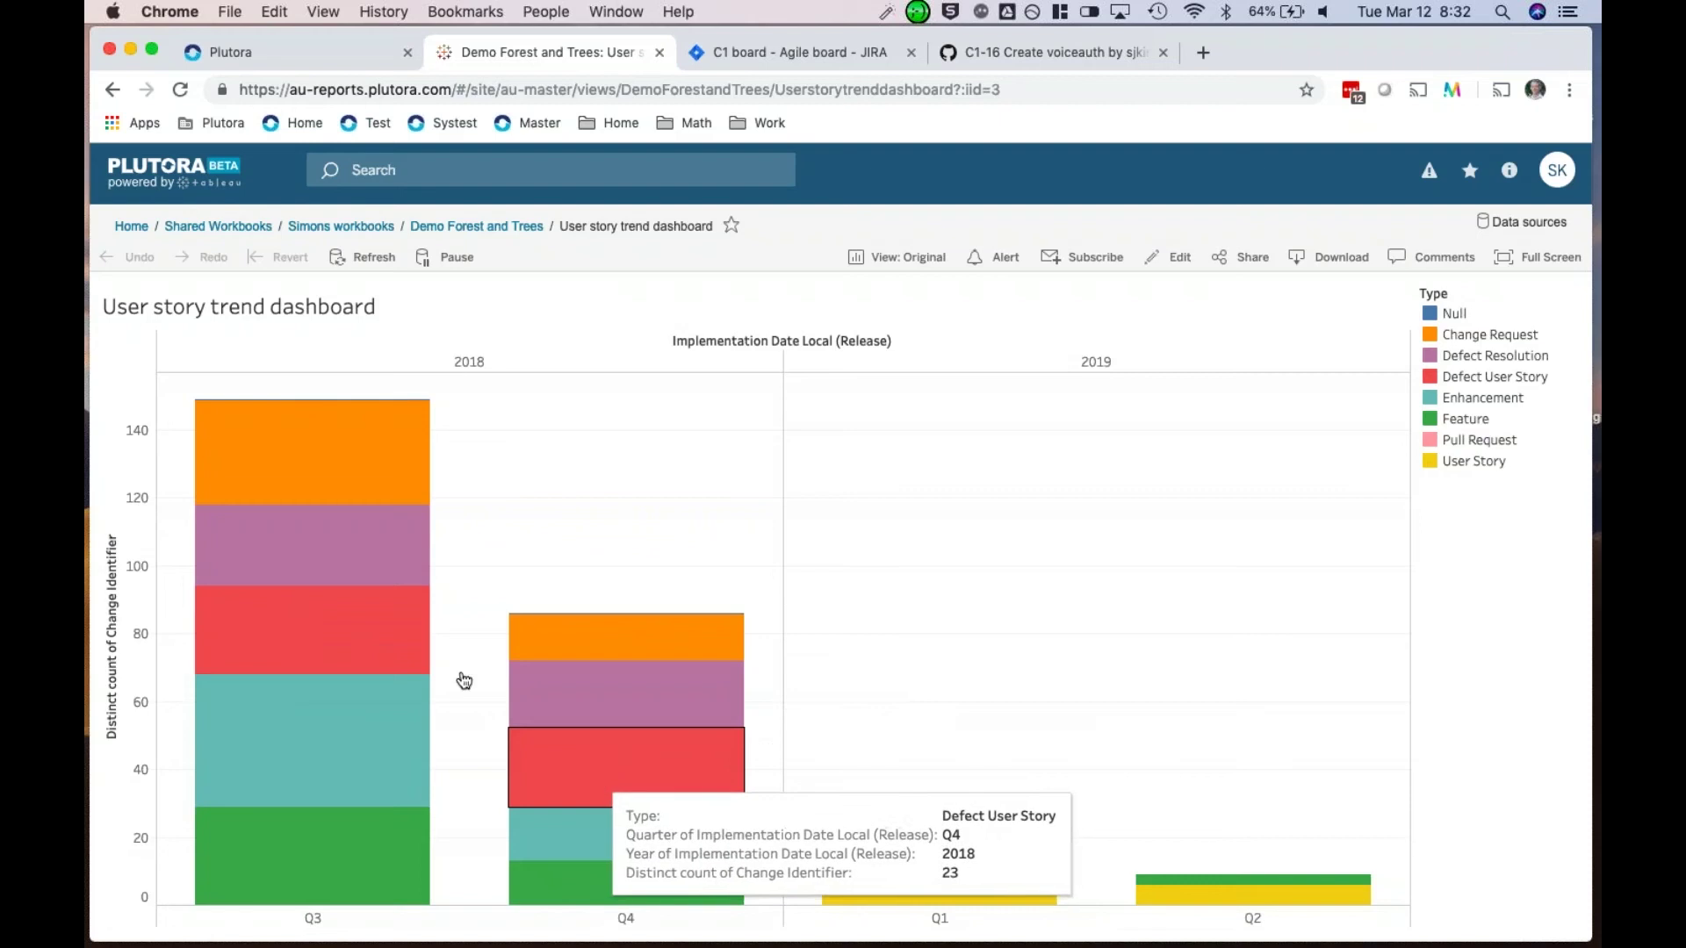
mouse_move(343, 555)
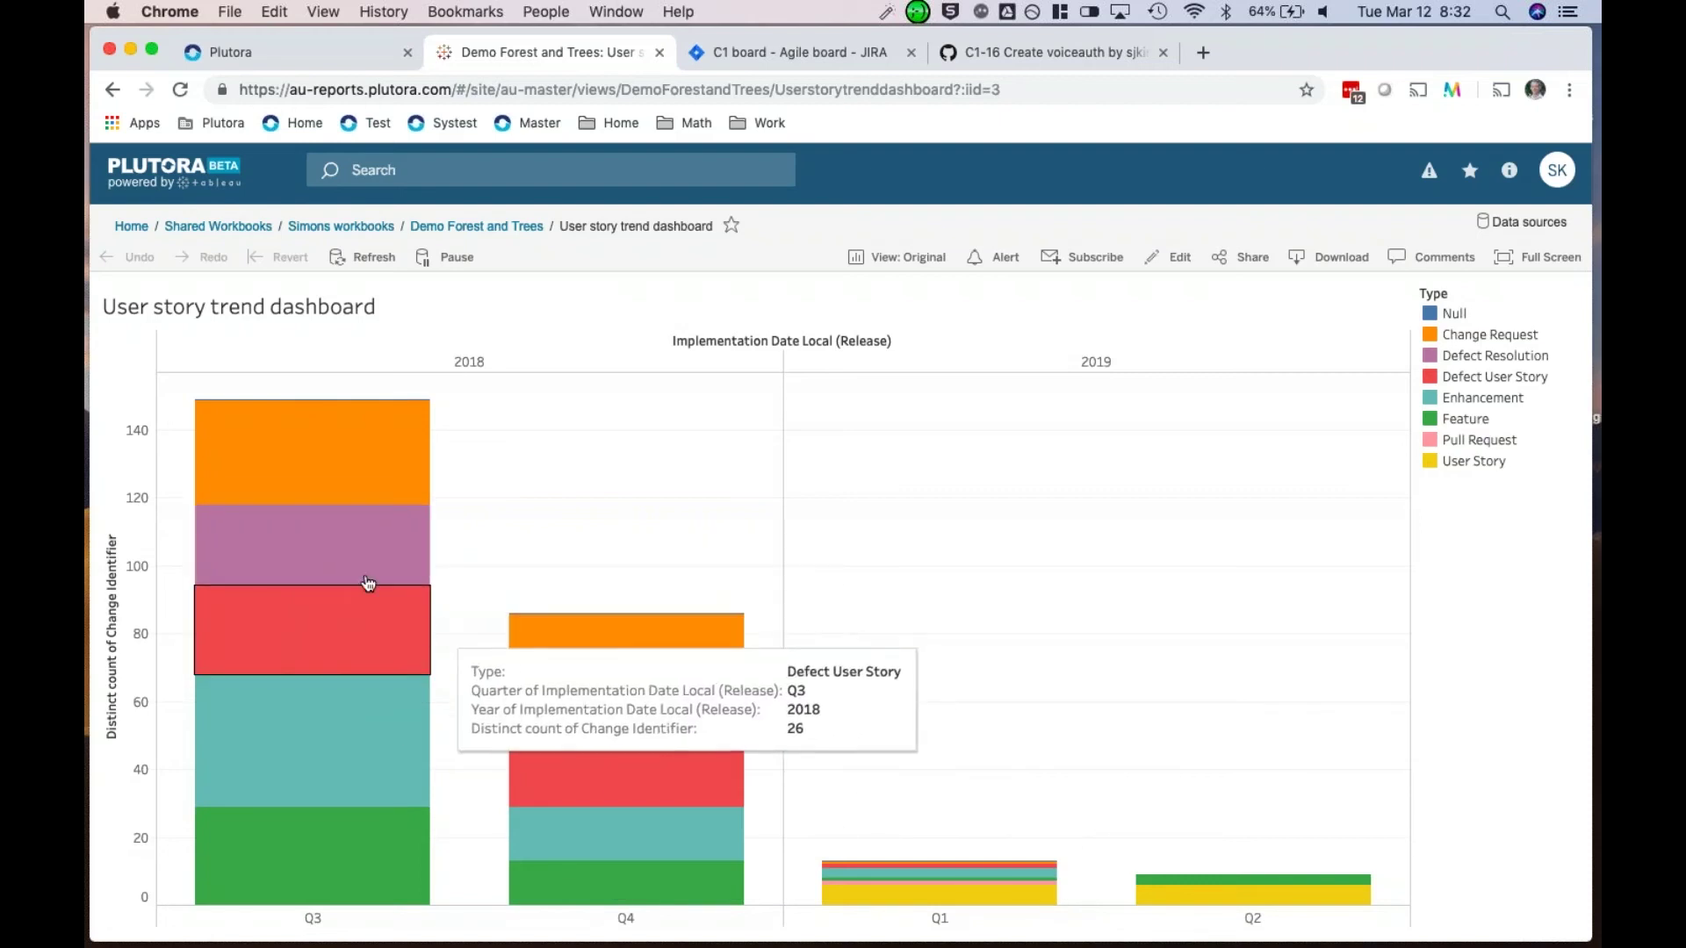
mouse_move(330, 479)
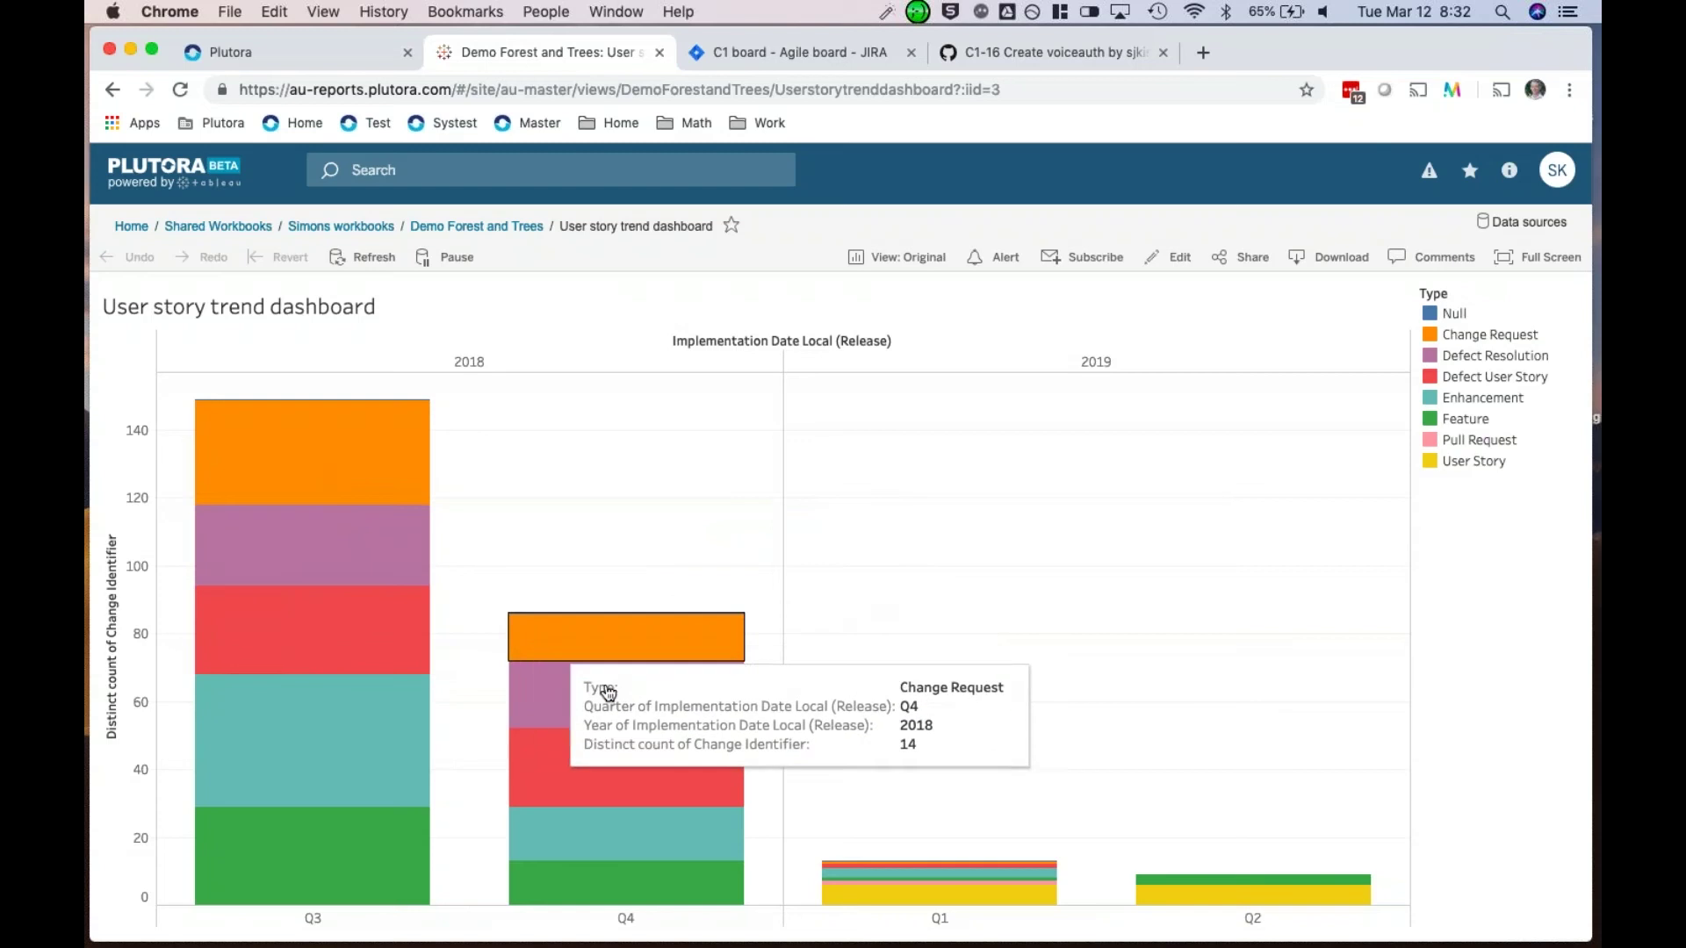
mouse_move(614, 699)
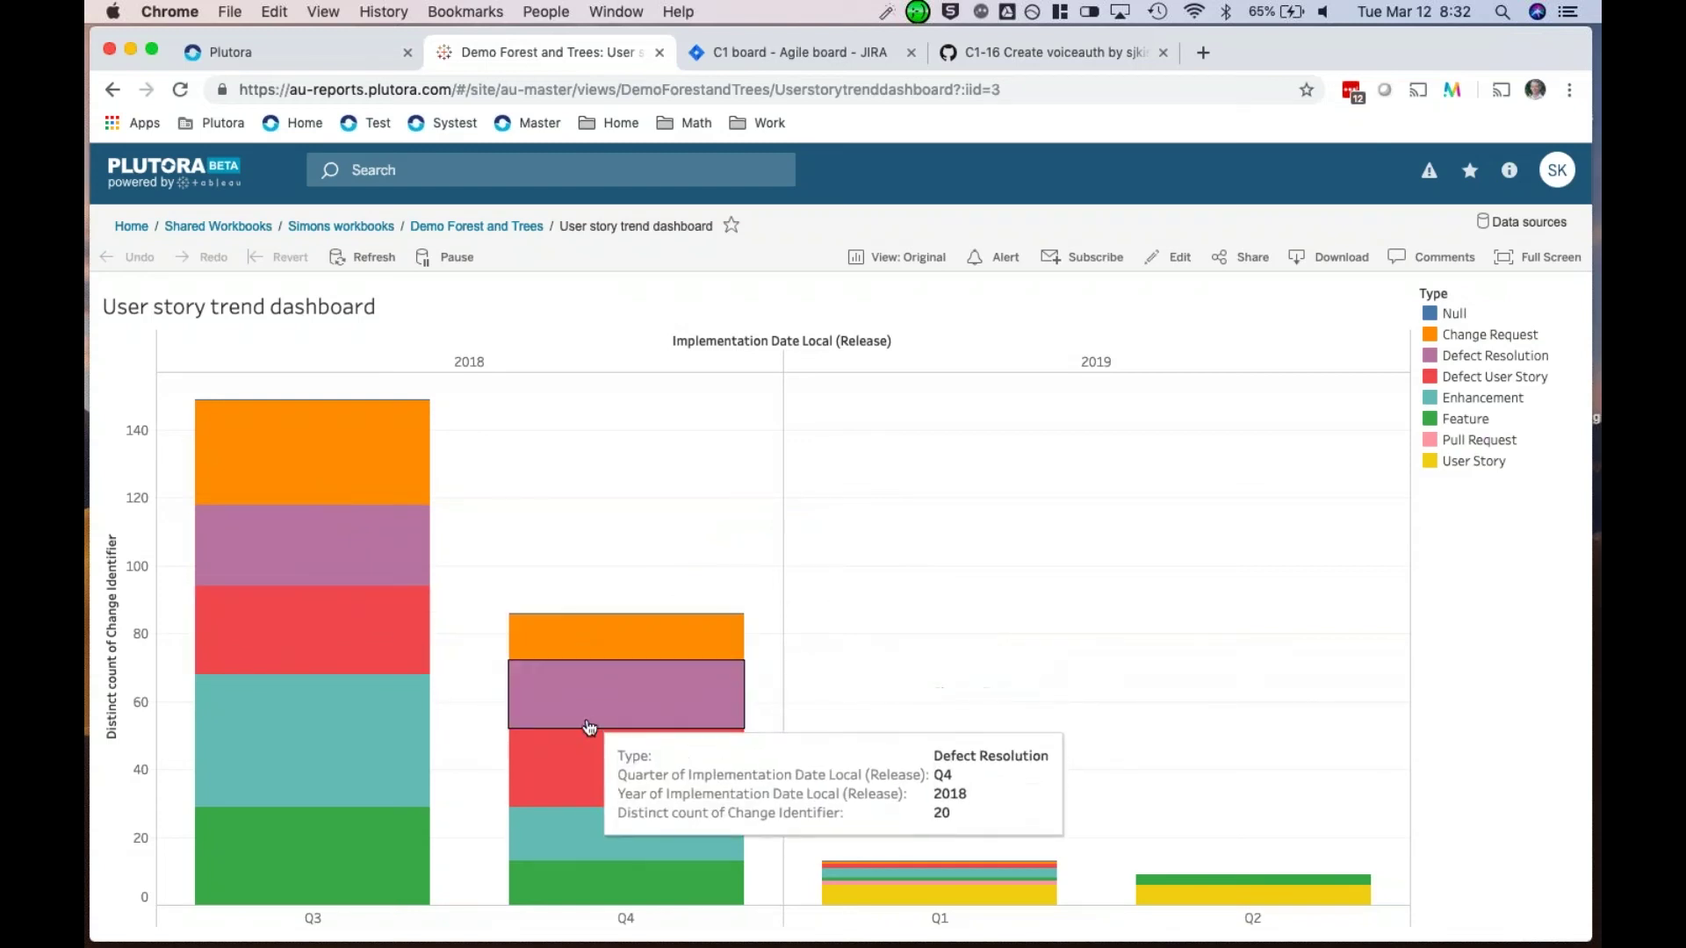
mouse_move(595, 808)
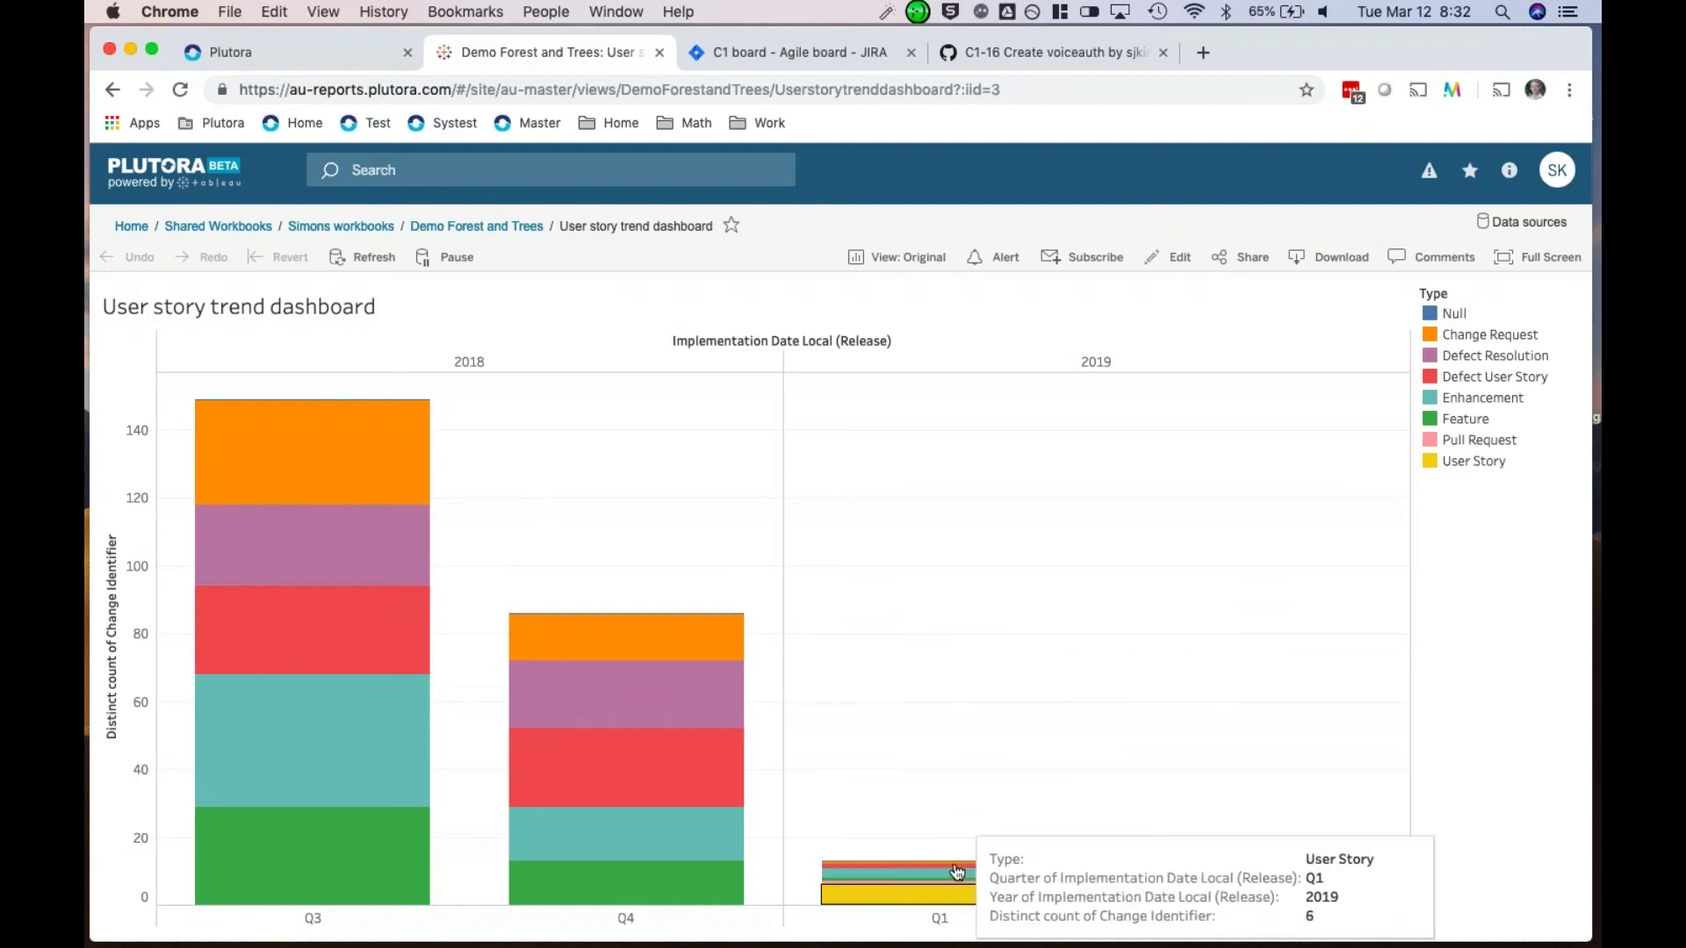
mouse_move(943, 886)
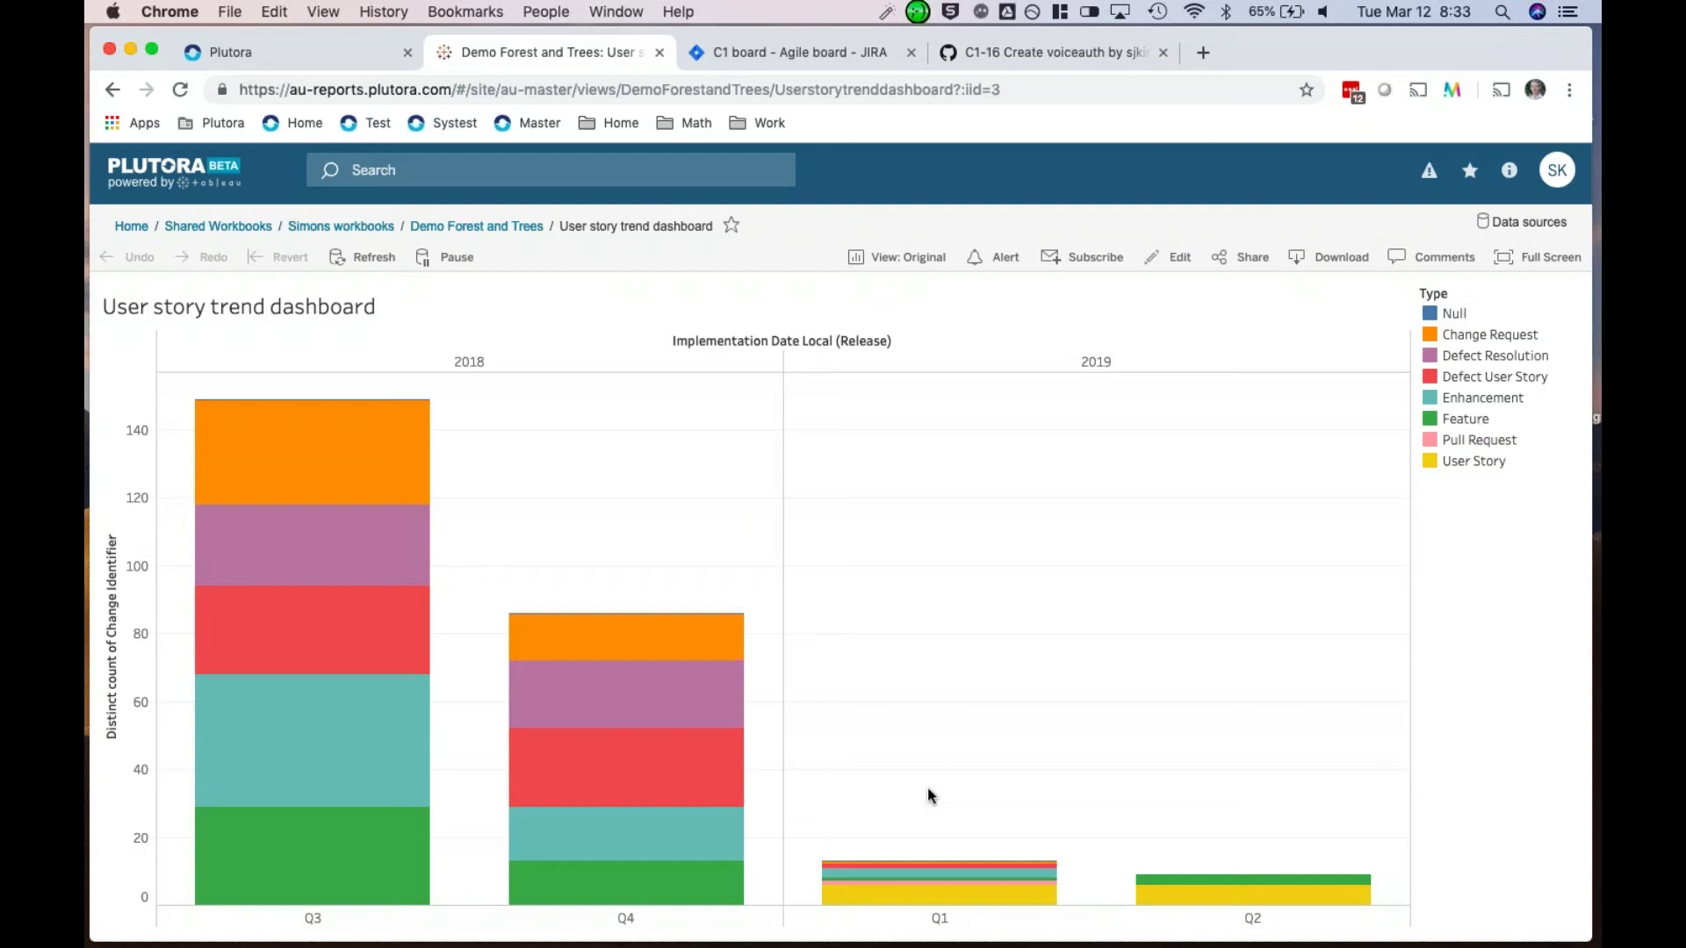
mouse_move(1180, 899)
Step: Draft an alert on the Distinct count of Change Identifier axis with a threshold of 20, and close it without creating it
click(999, 264)
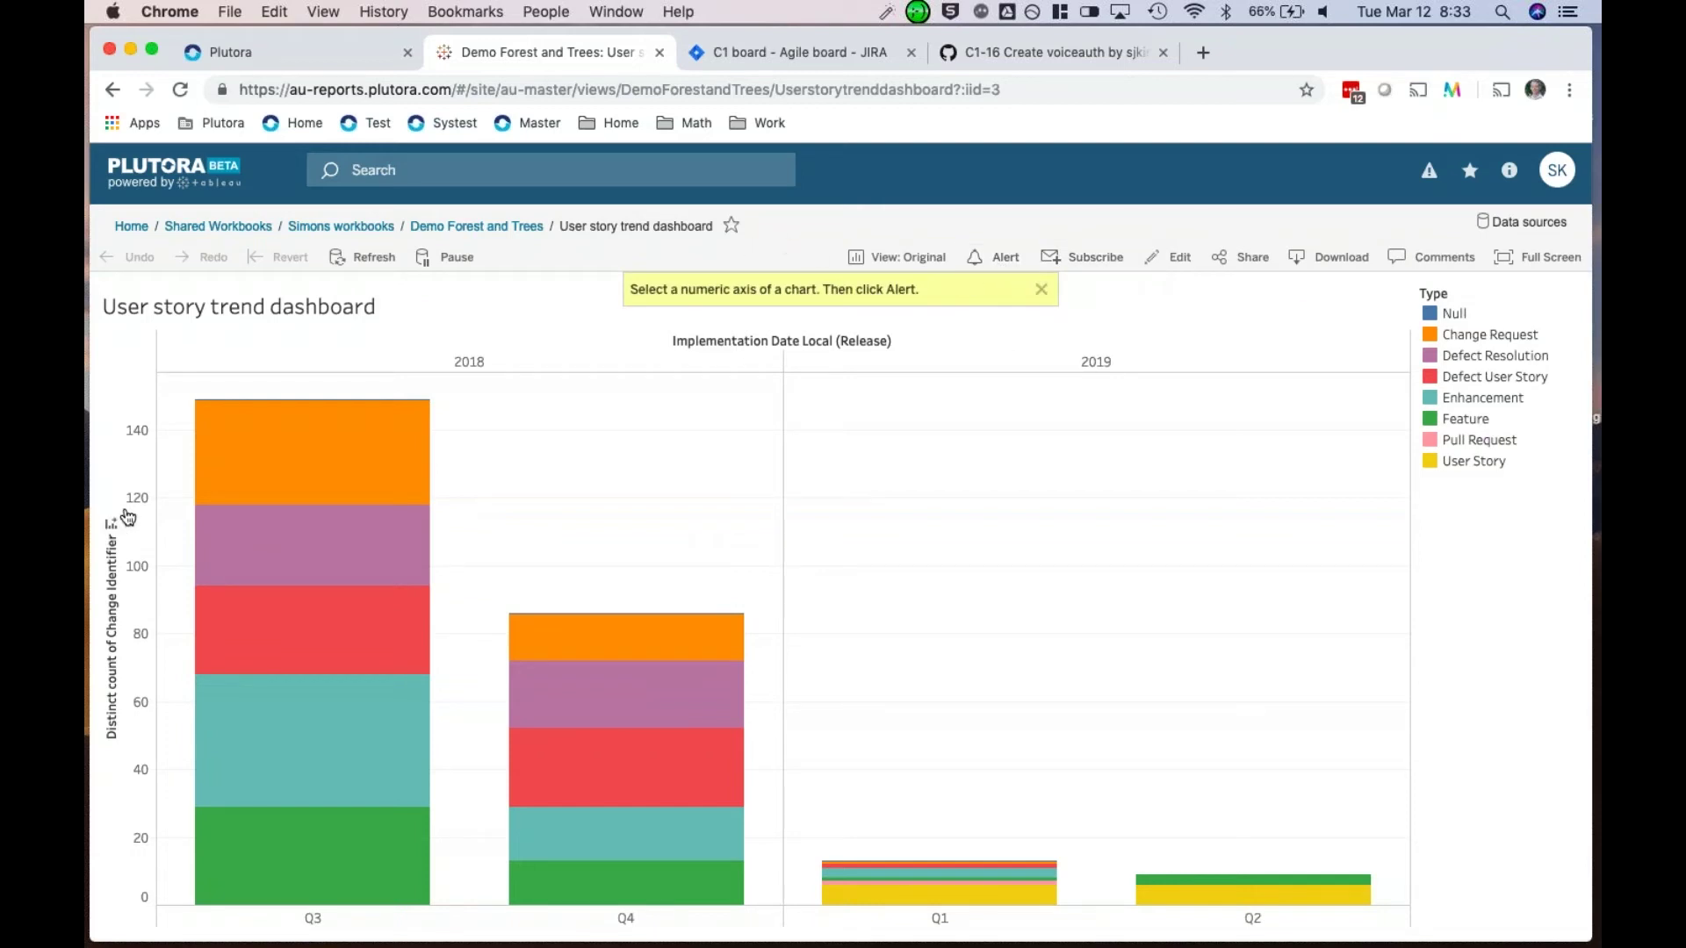
click(116, 518)
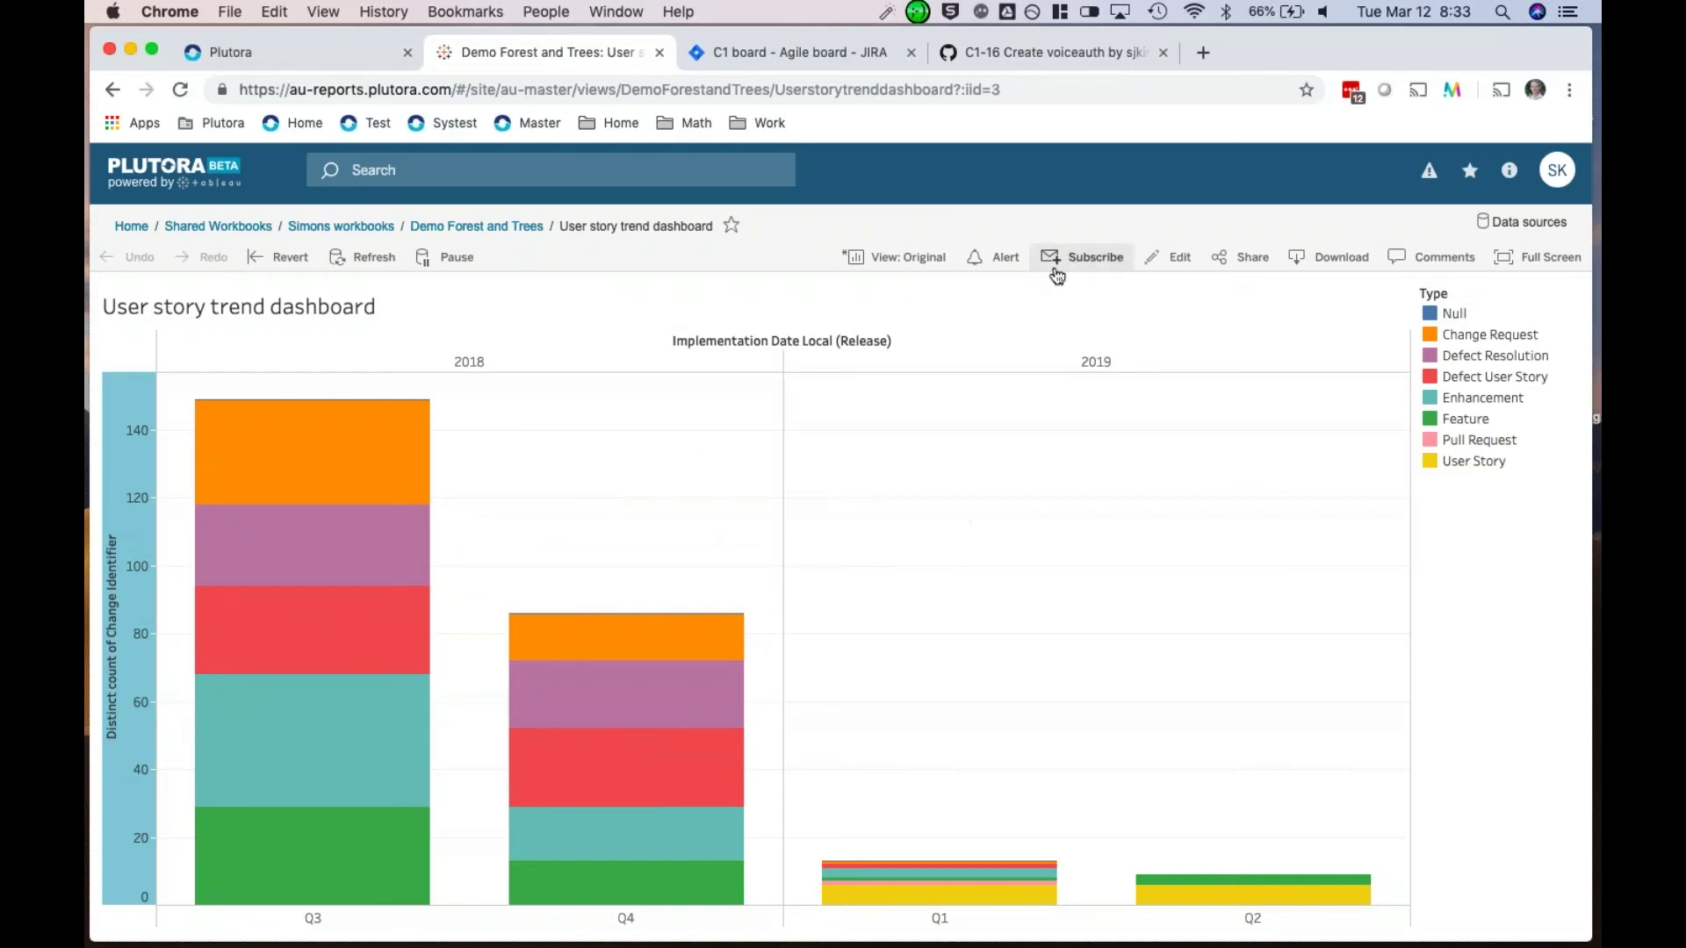
click(996, 262)
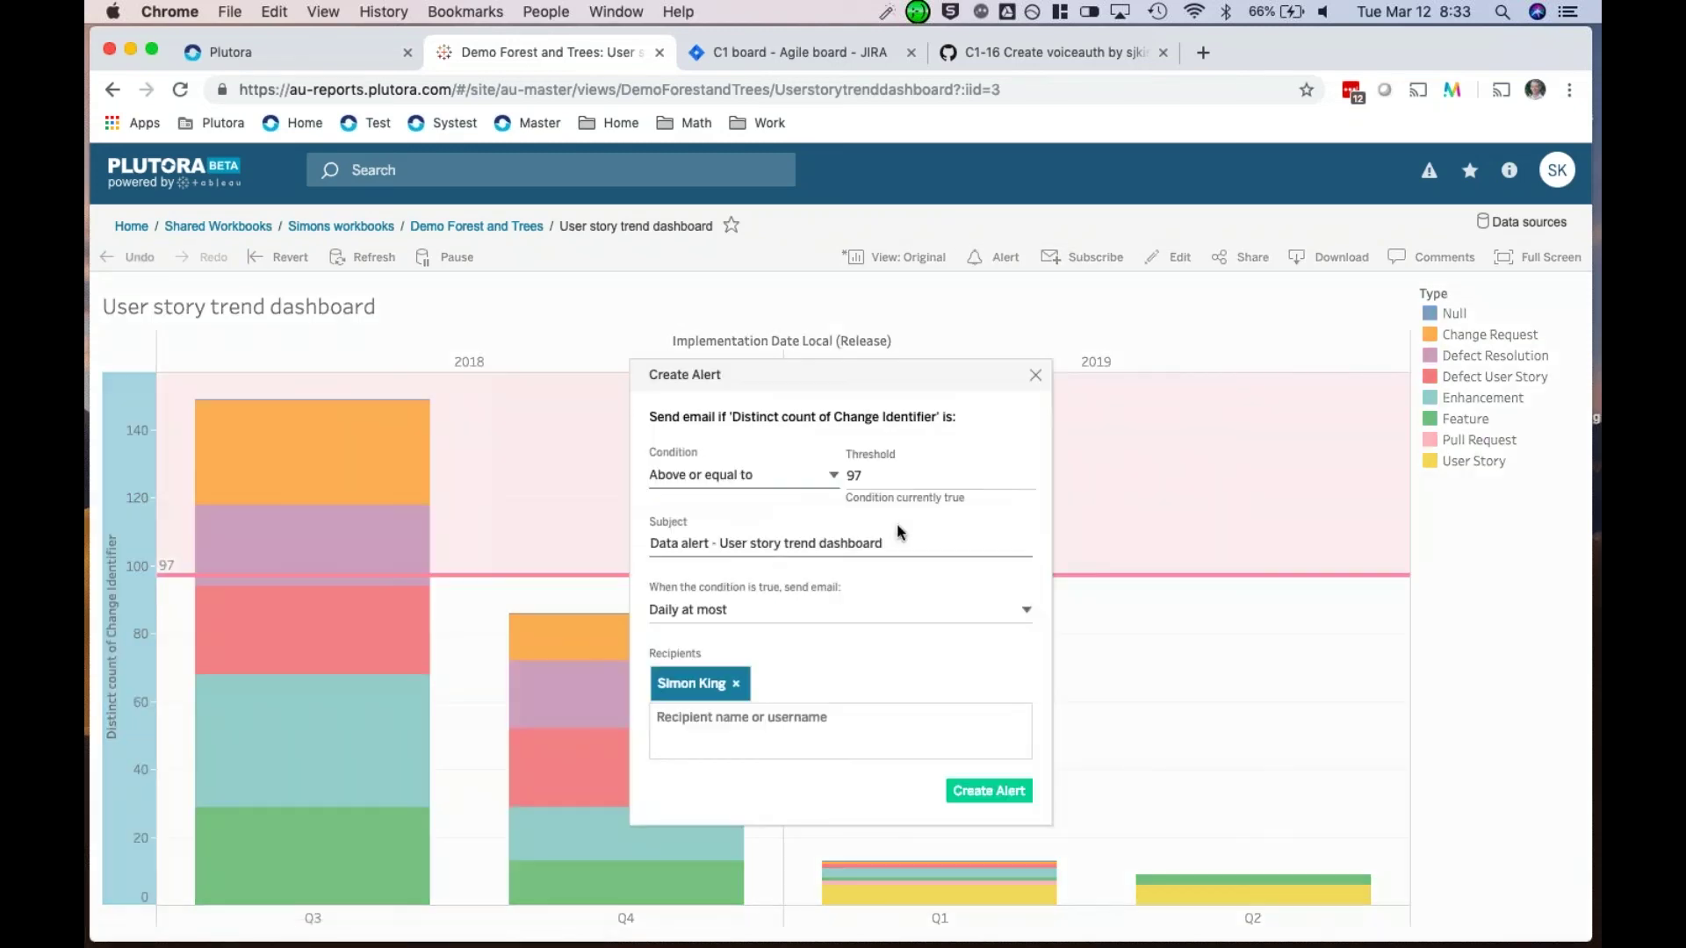
click(883, 478)
key(BackSpace)
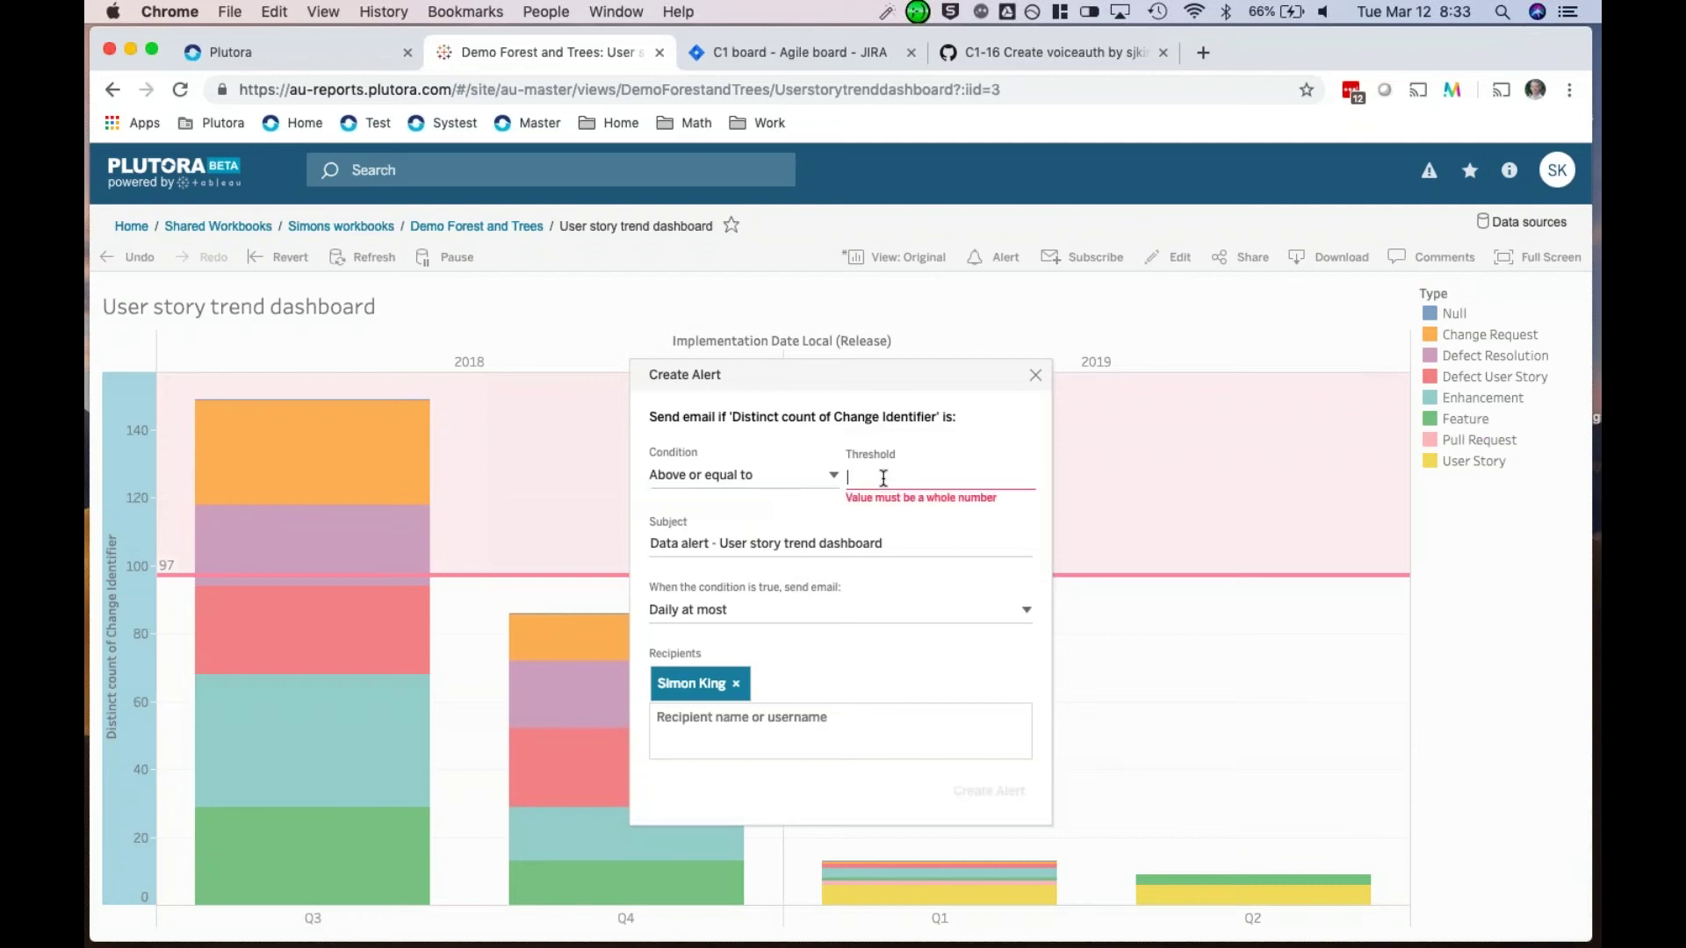
text(20)
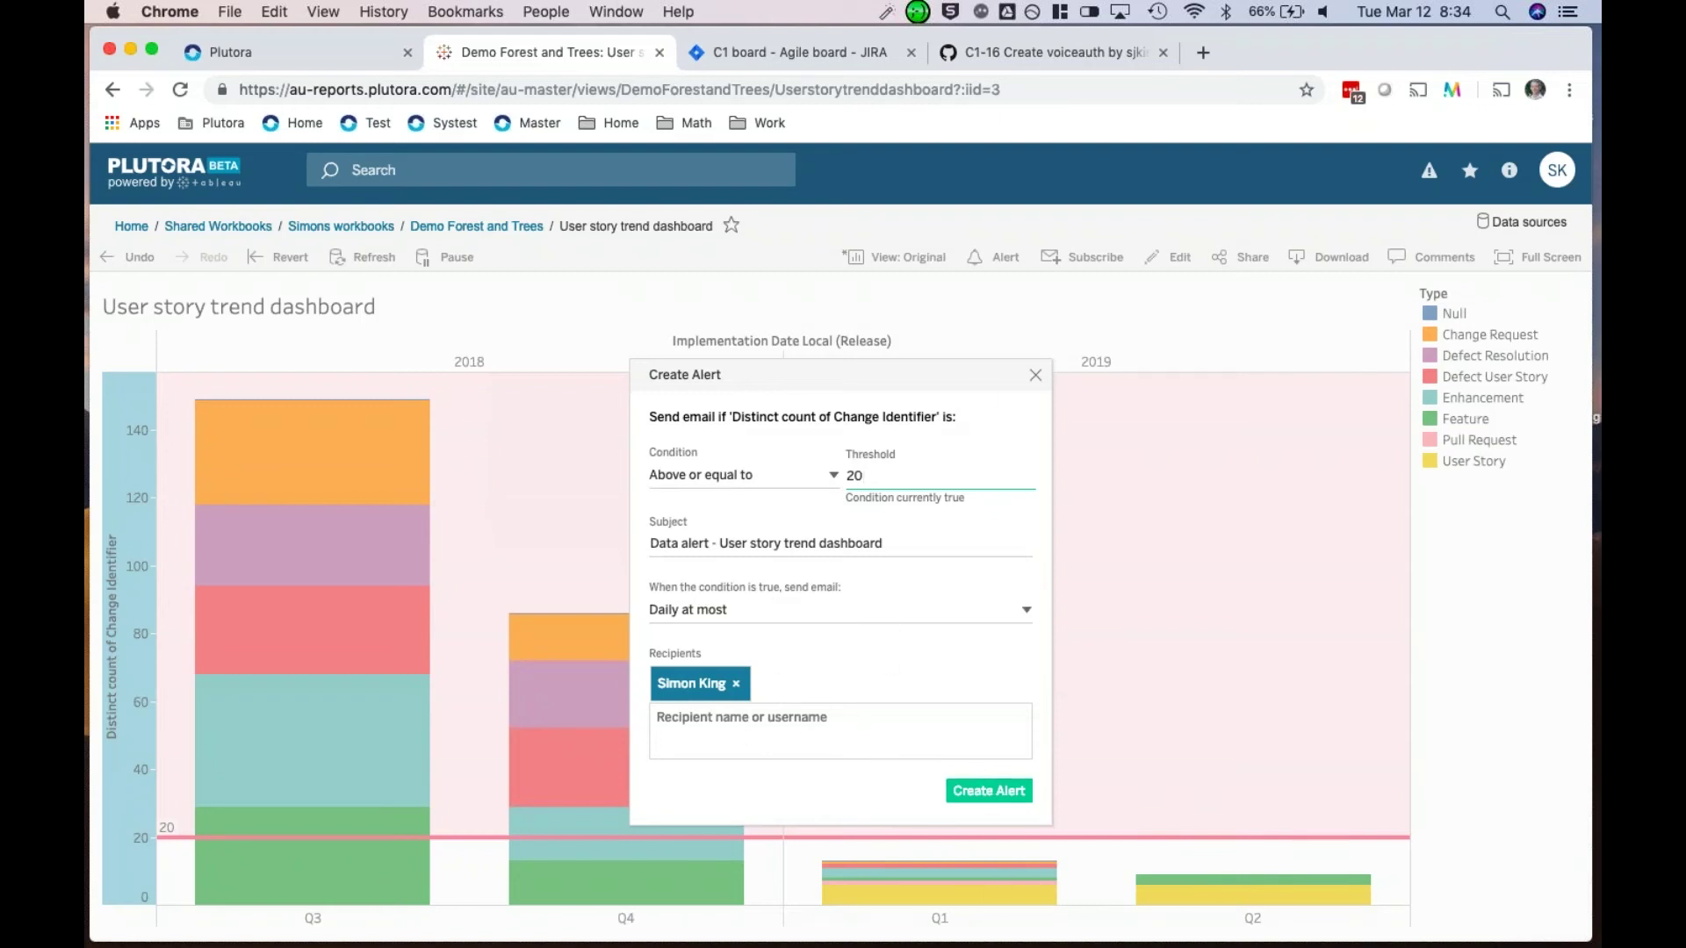
click(1034, 375)
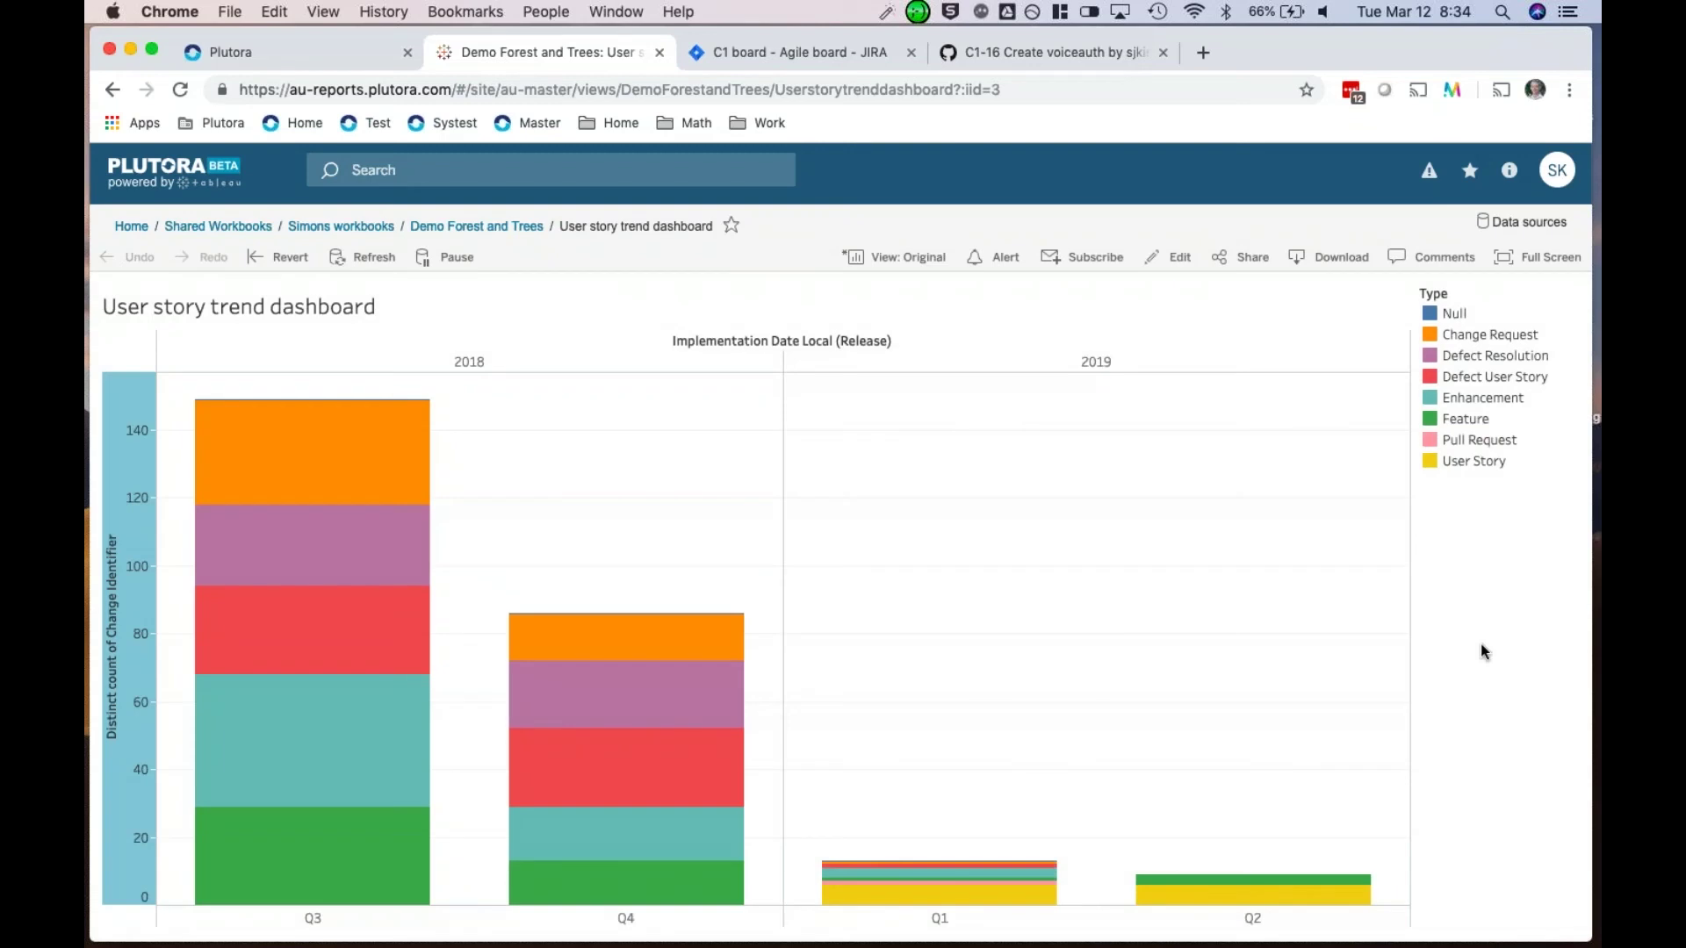
Step: Open the Demo Forest and Trees workbook for editing and go to its Releases by Type sheet
click(1181, 257)
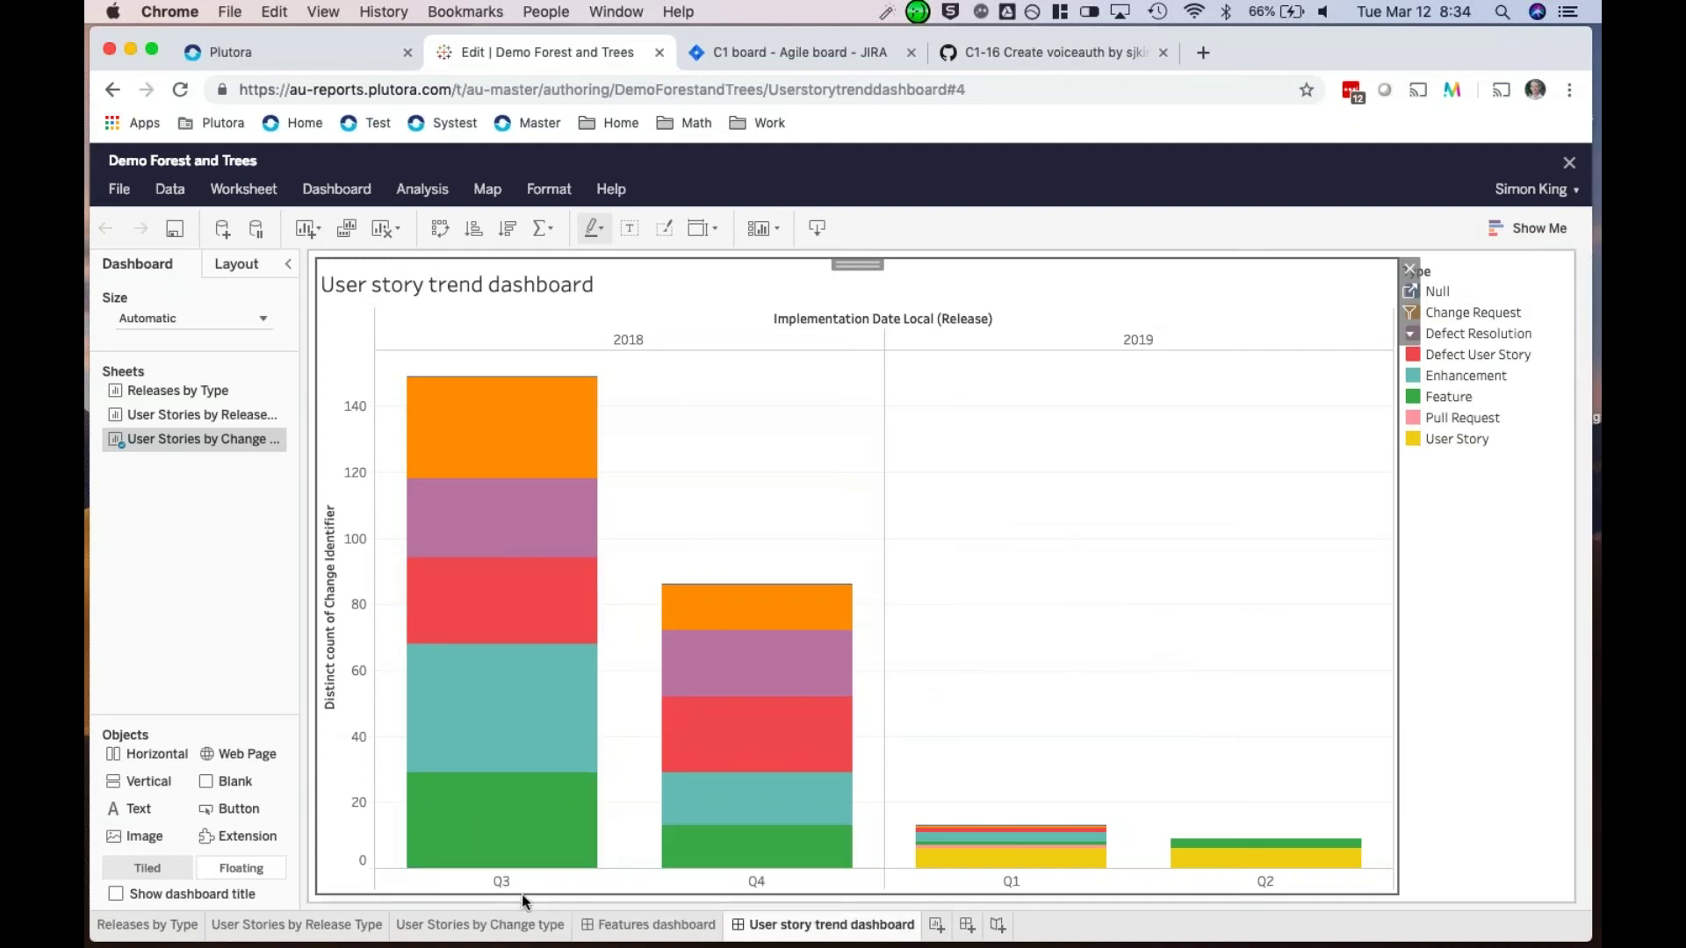
click(175, 927)
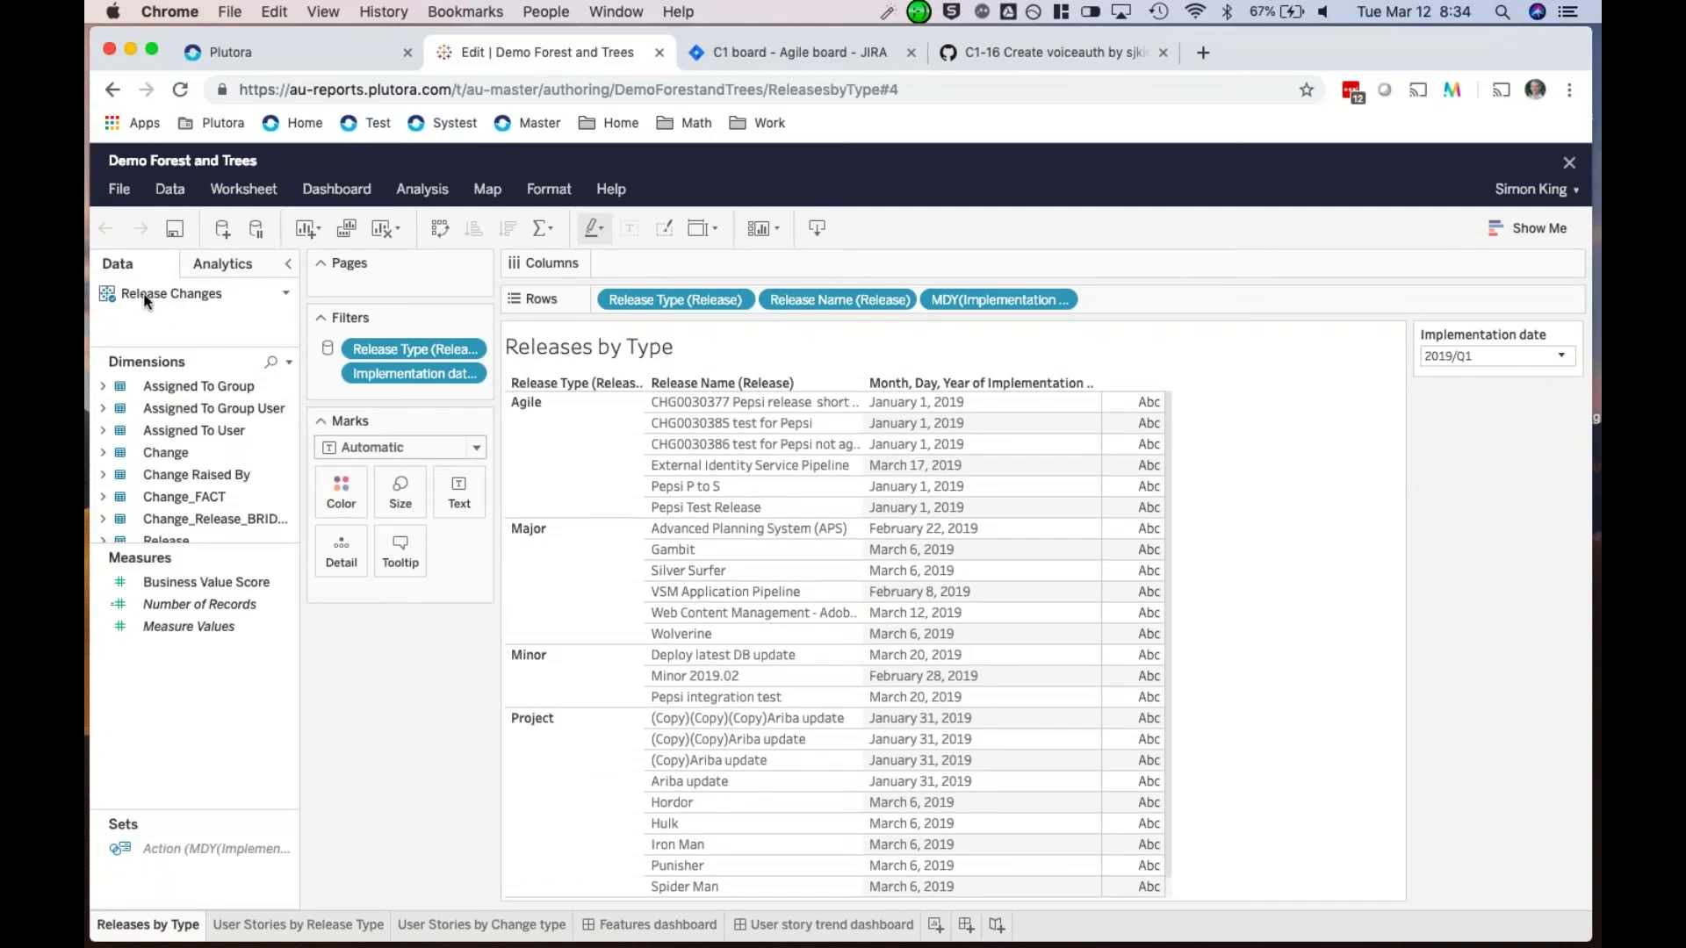
Step: Review the full list of data sources available to connect to the workbook, and close it without adding one
click(220, 235)
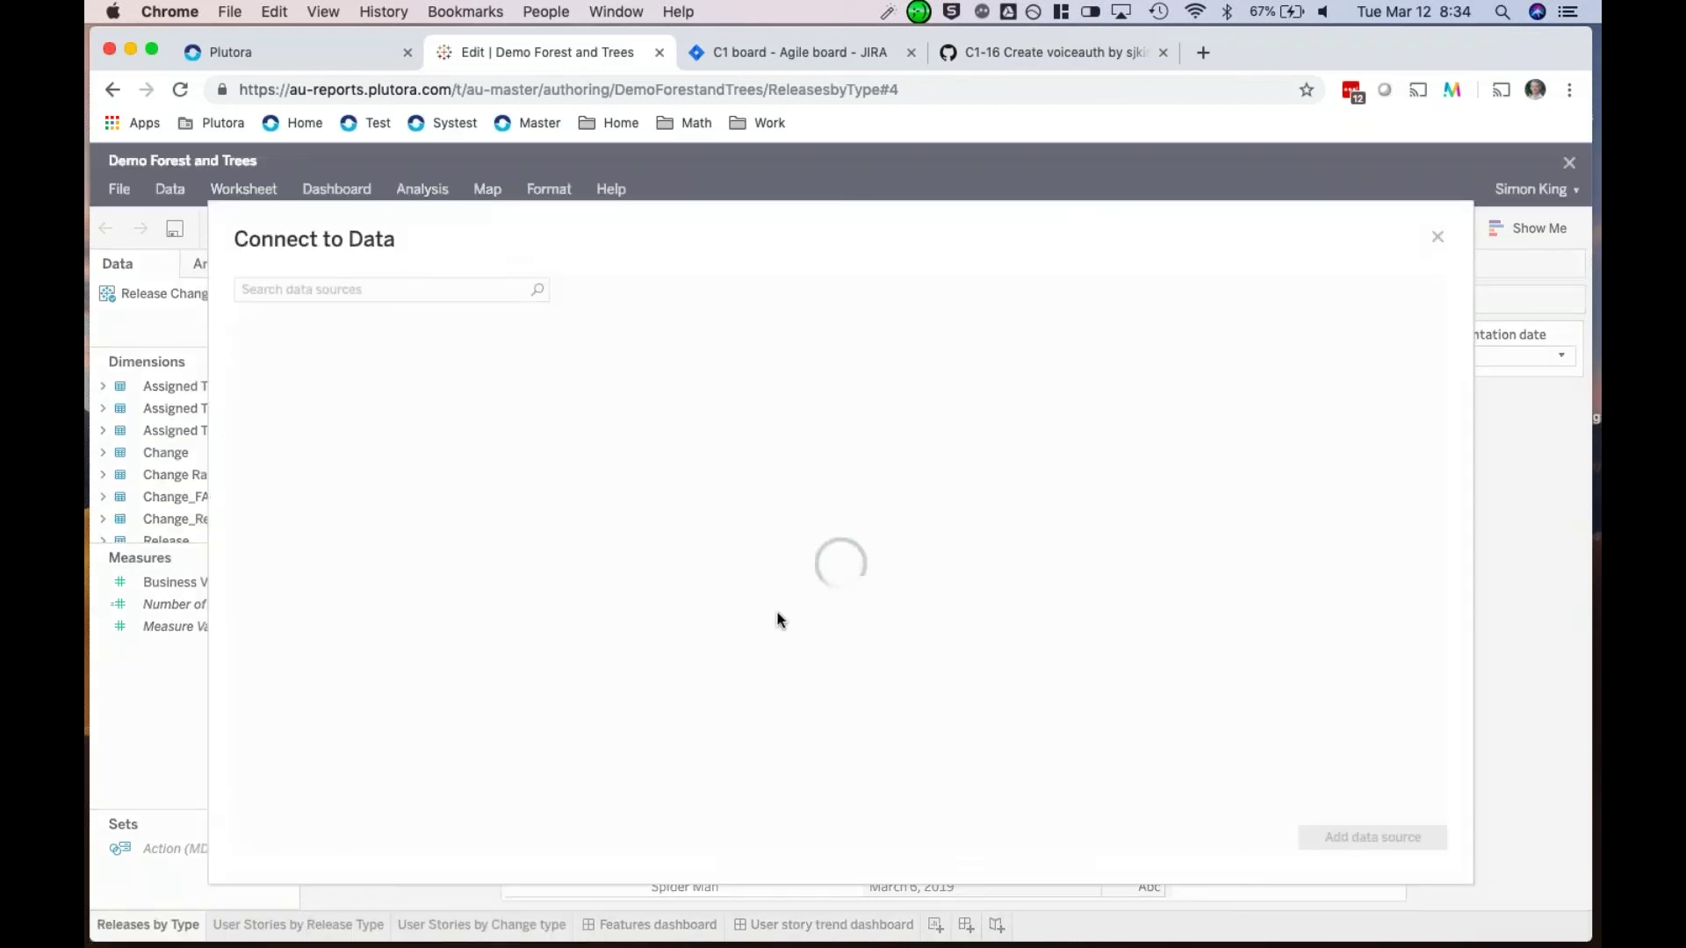
scroll(778, 663, down, 5)
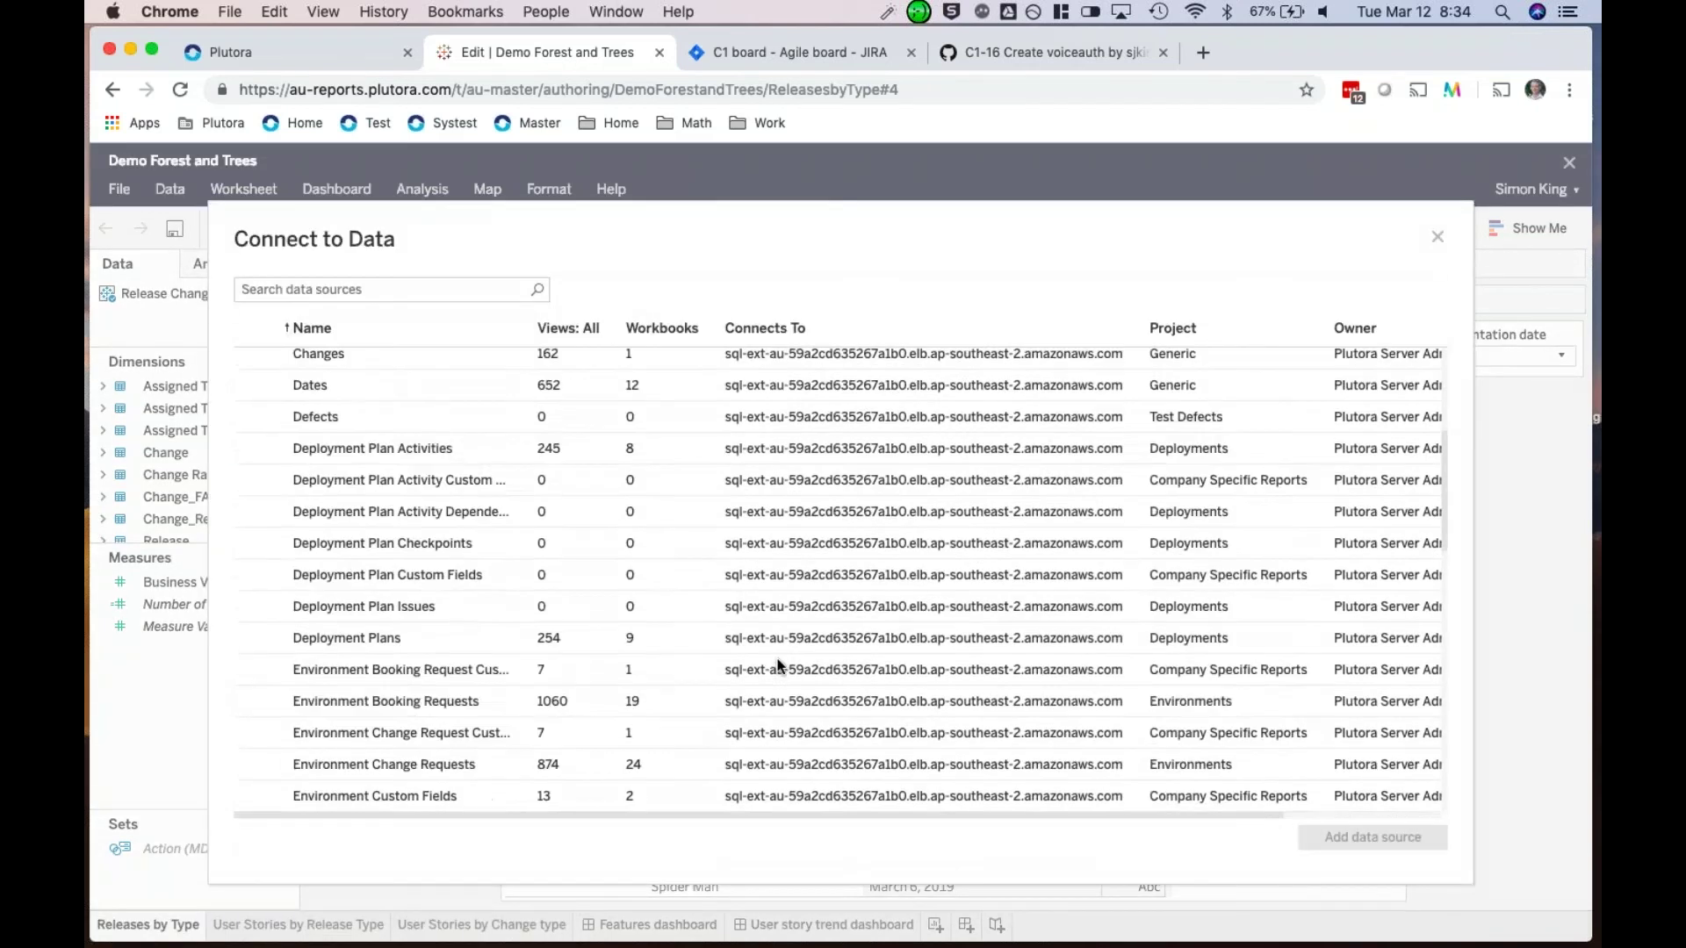
scroll(778, 664, up, 5)
scroll(778, 665, down, 10)
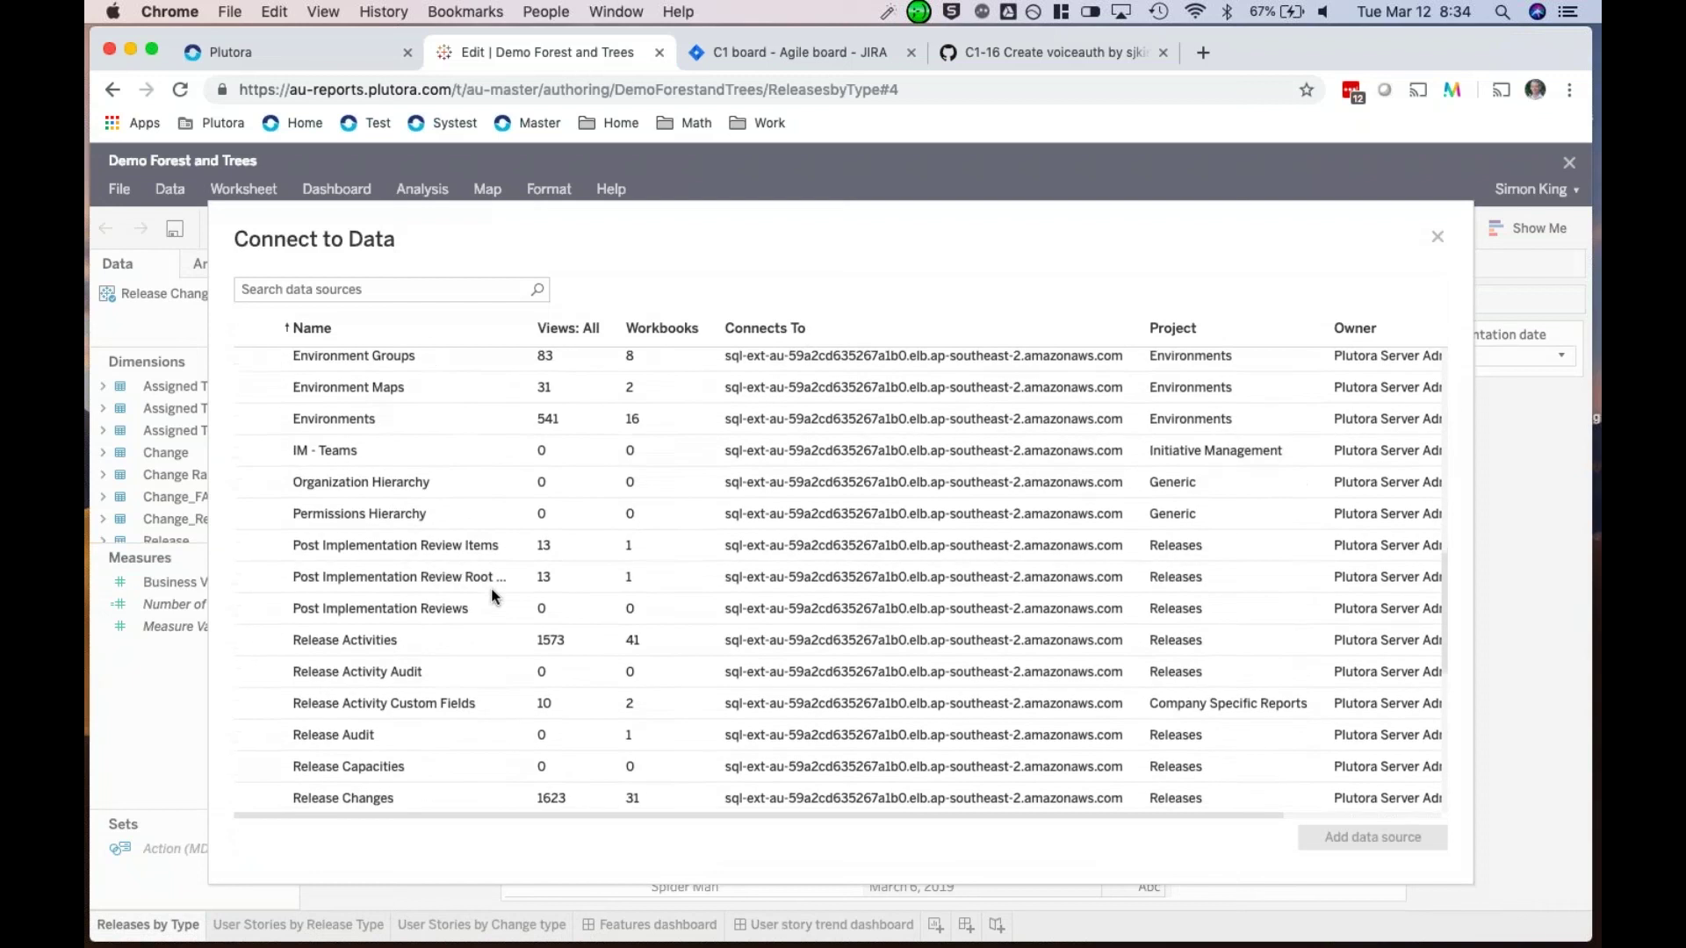
scroll(491, 597, up, 7)
scroll(492, 597, up, 4)
scroll(439, 633, down, 1)
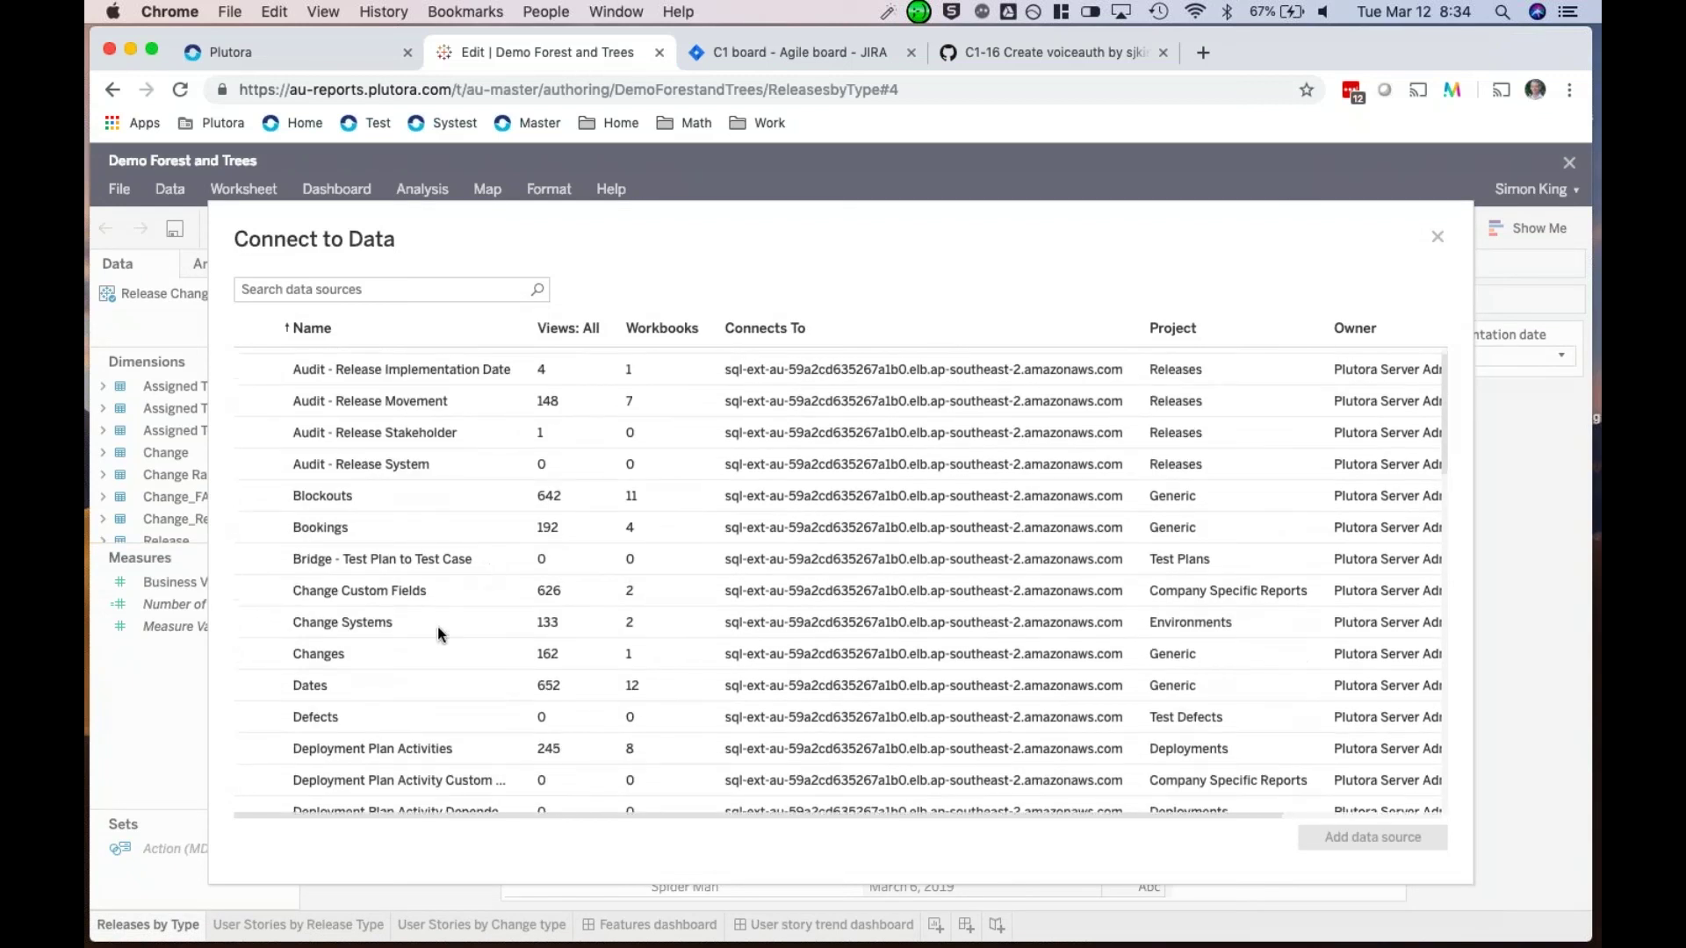
scroll(422, 571, up, 1)
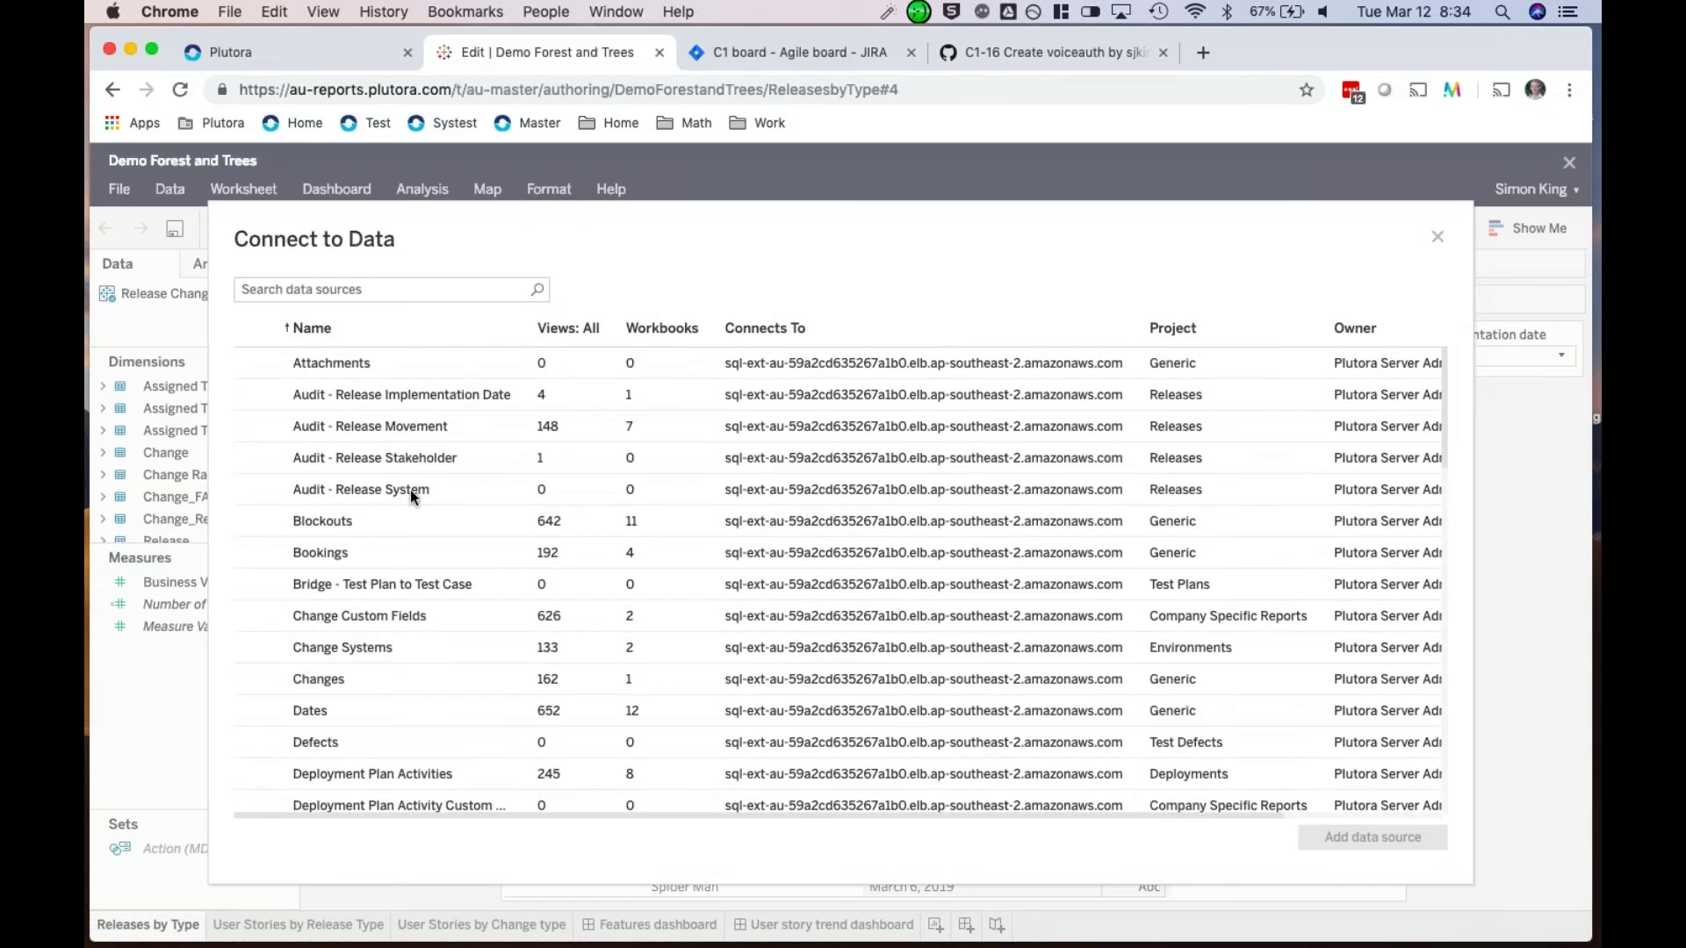
scroll(409, 489, down, 6)
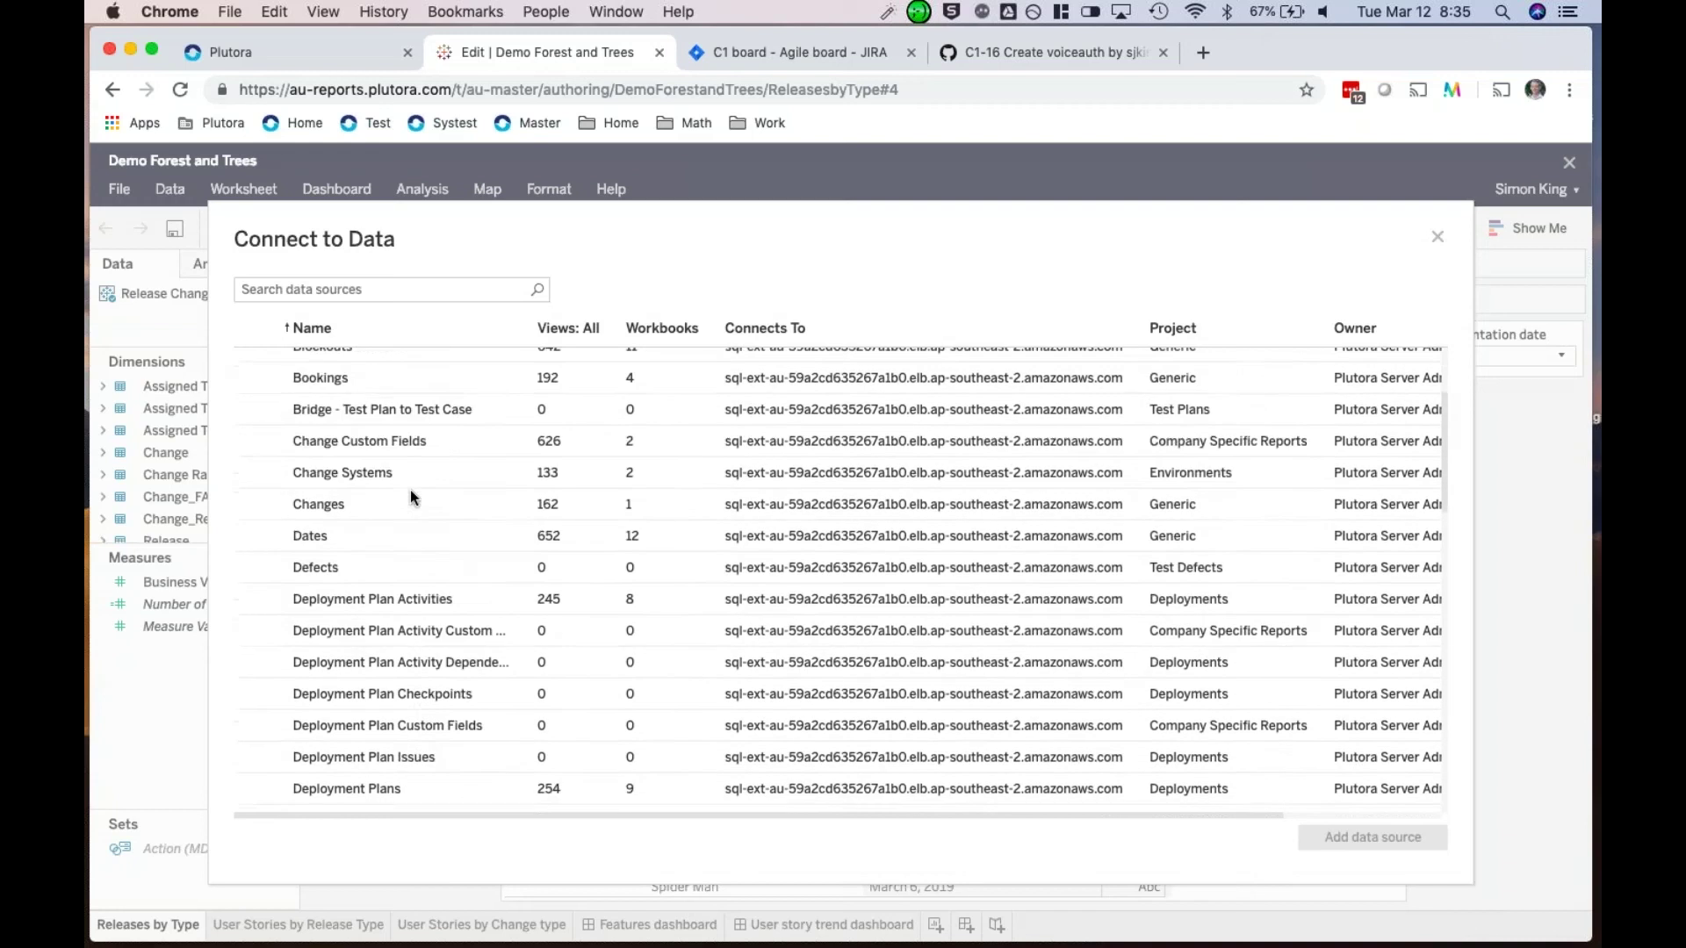
scroll(419, 618, down, 1)
scroll(373, 512, up, 3)
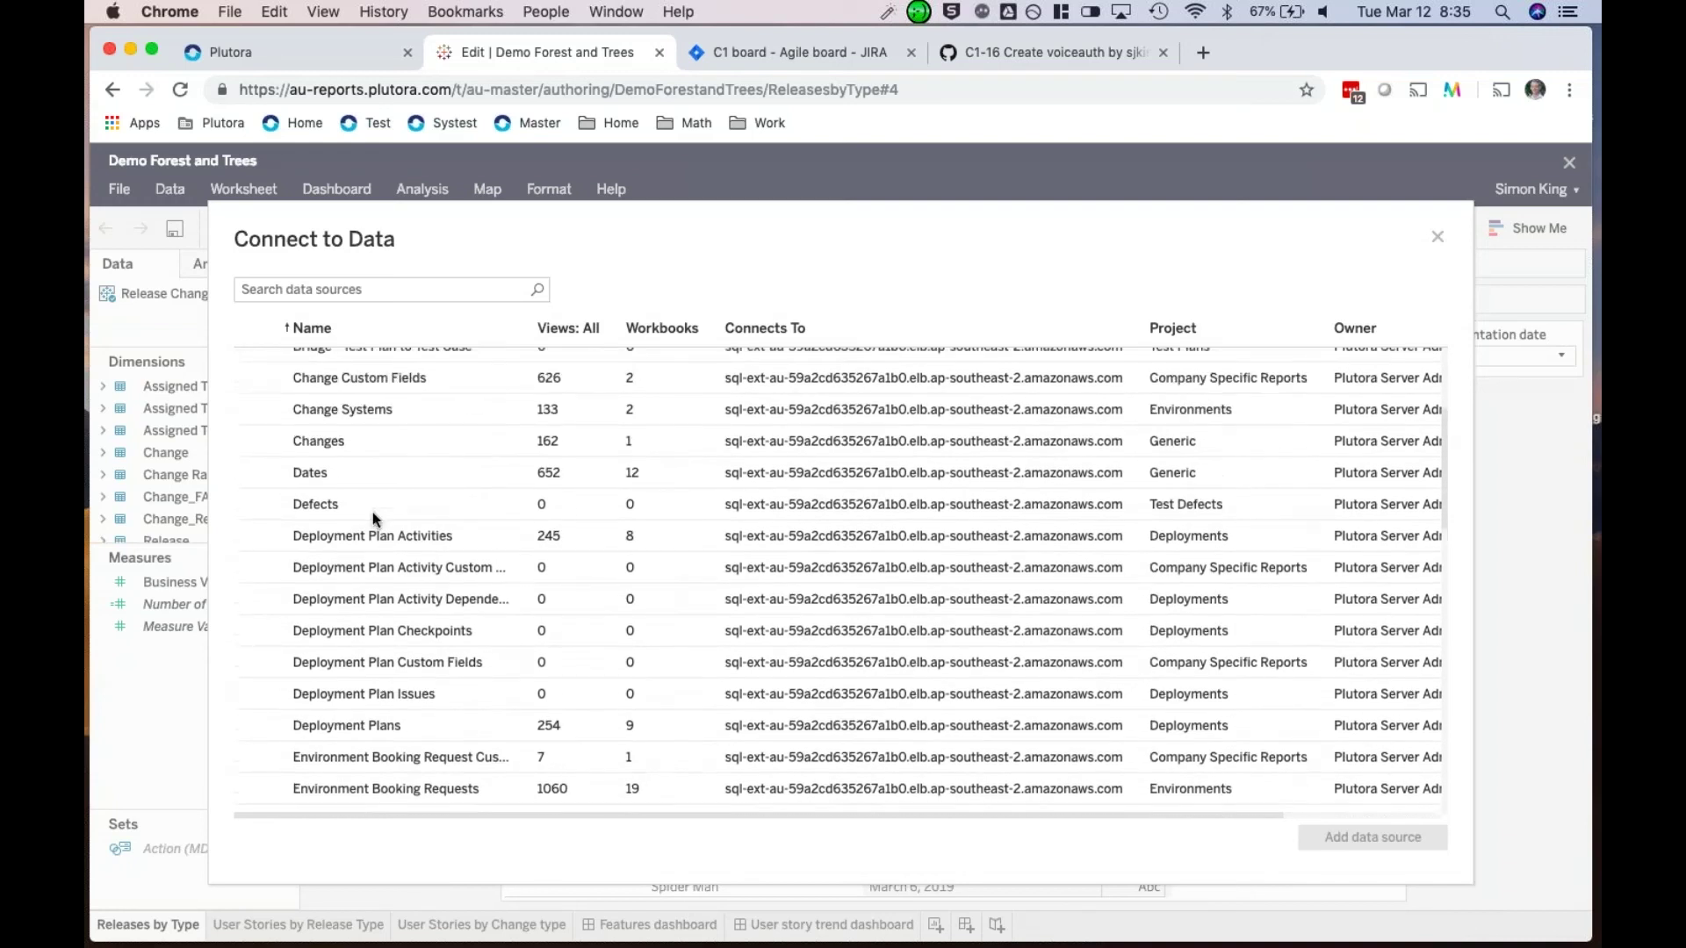
scroll(372, 513, down, 5)
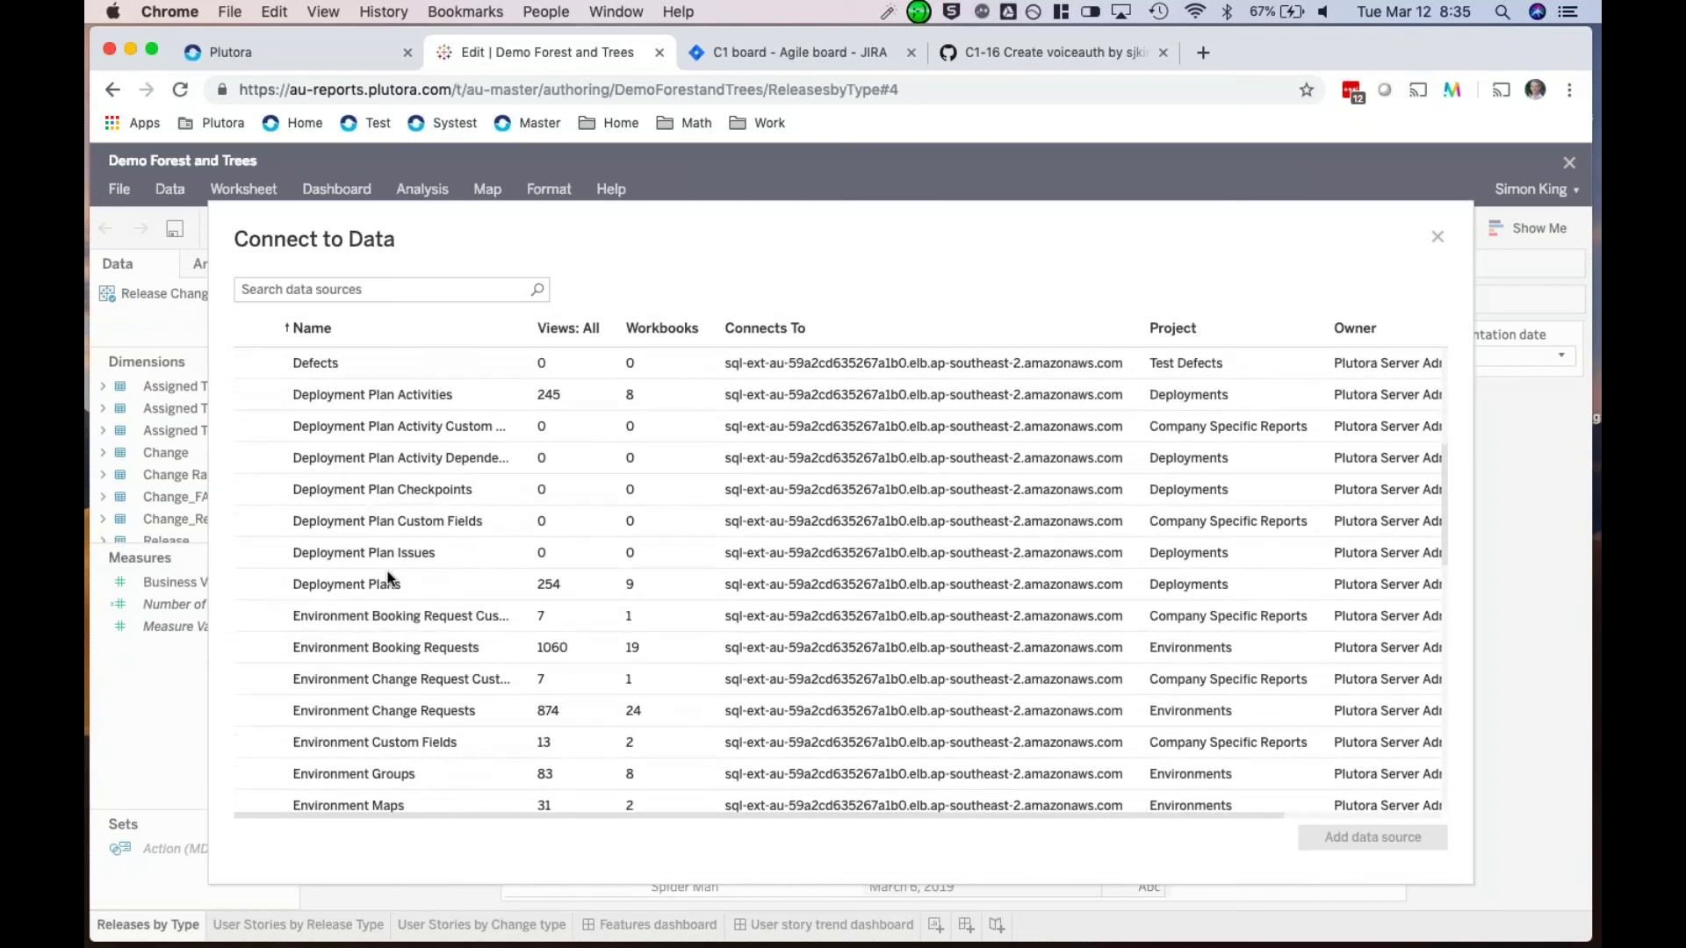
scroll(388, 572, down, 5)
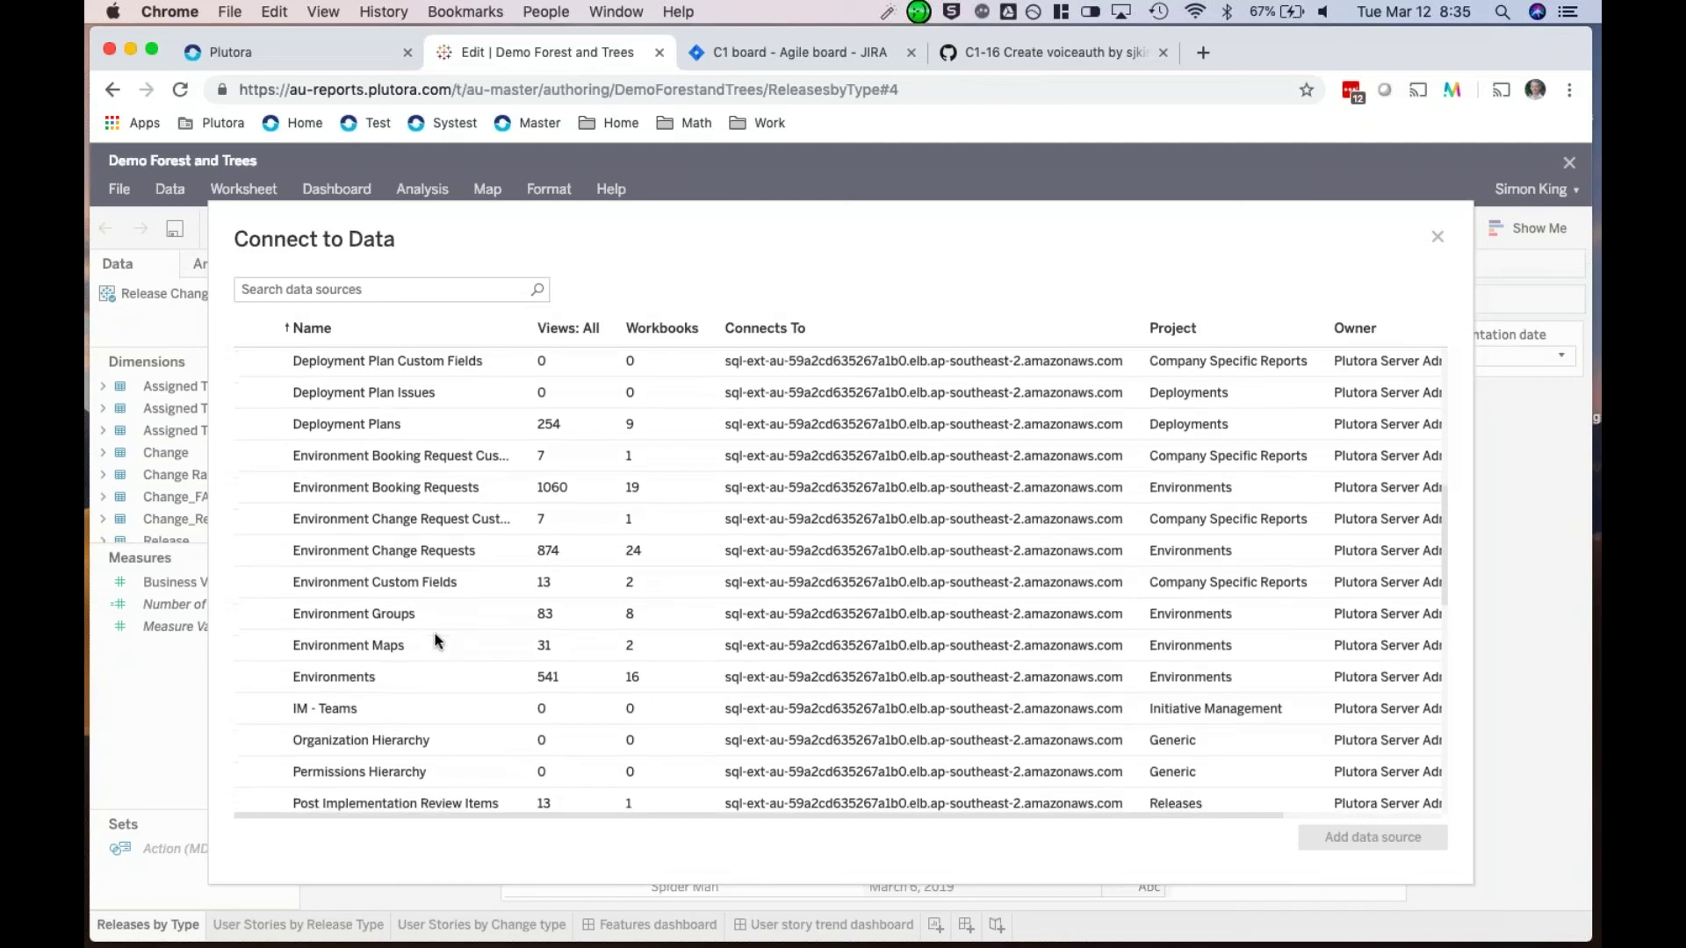
scroll(434, 639, down, 3)
scroll(434, 634, down, 5)
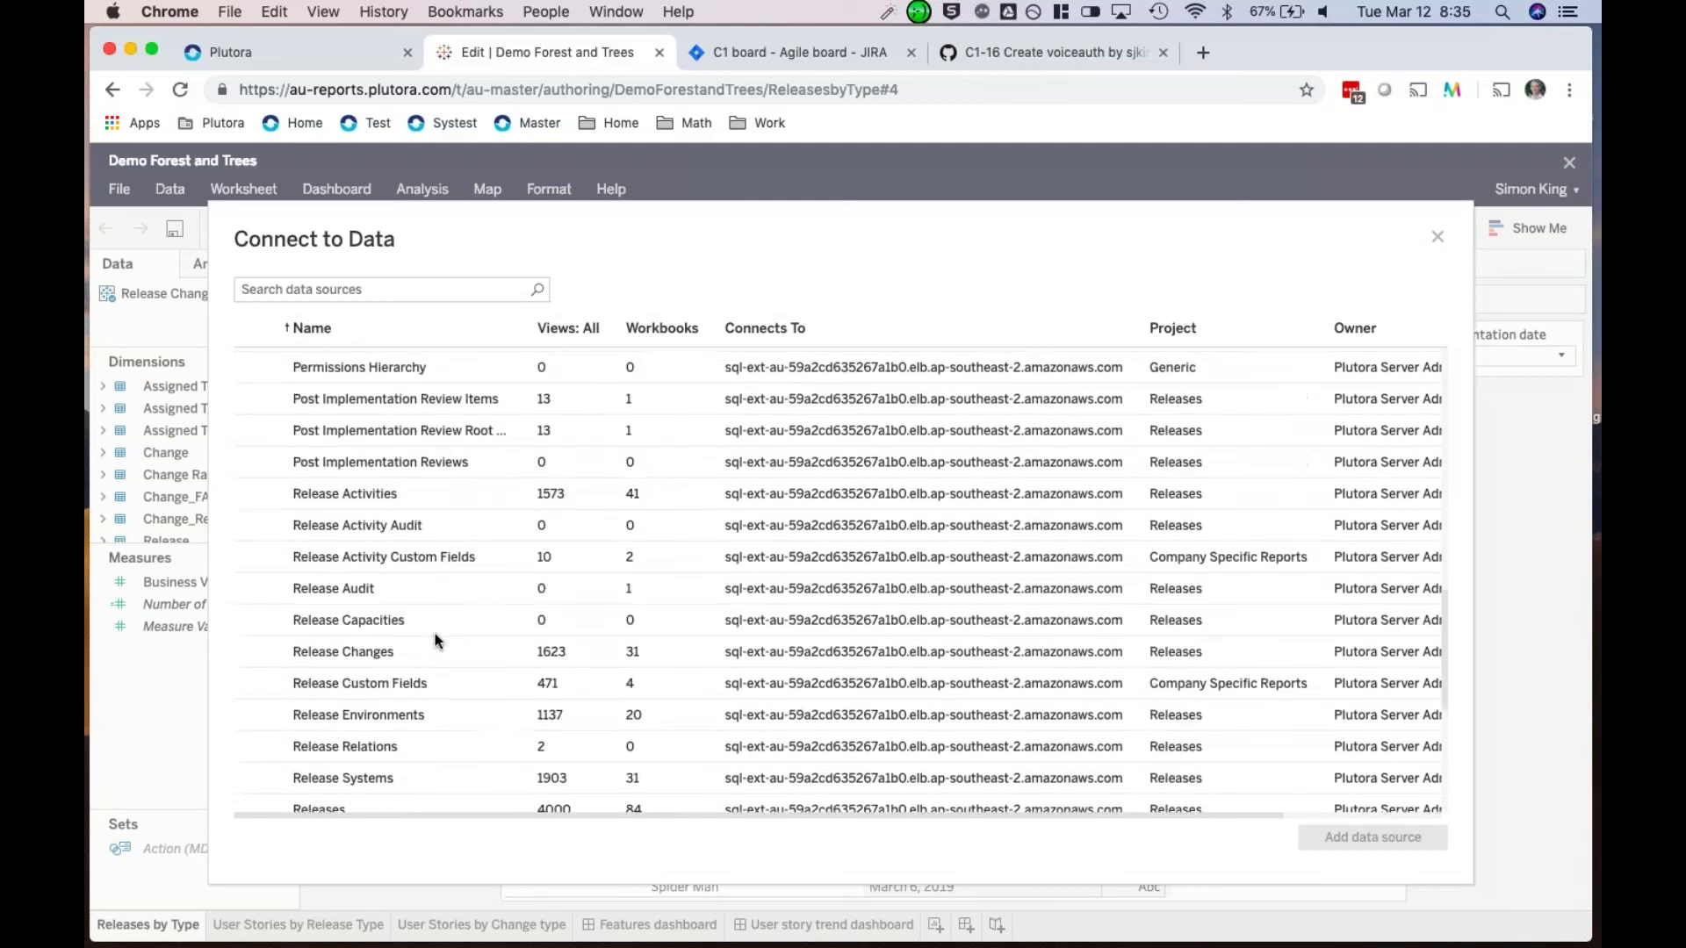
scroll(404, 534, down, 5)
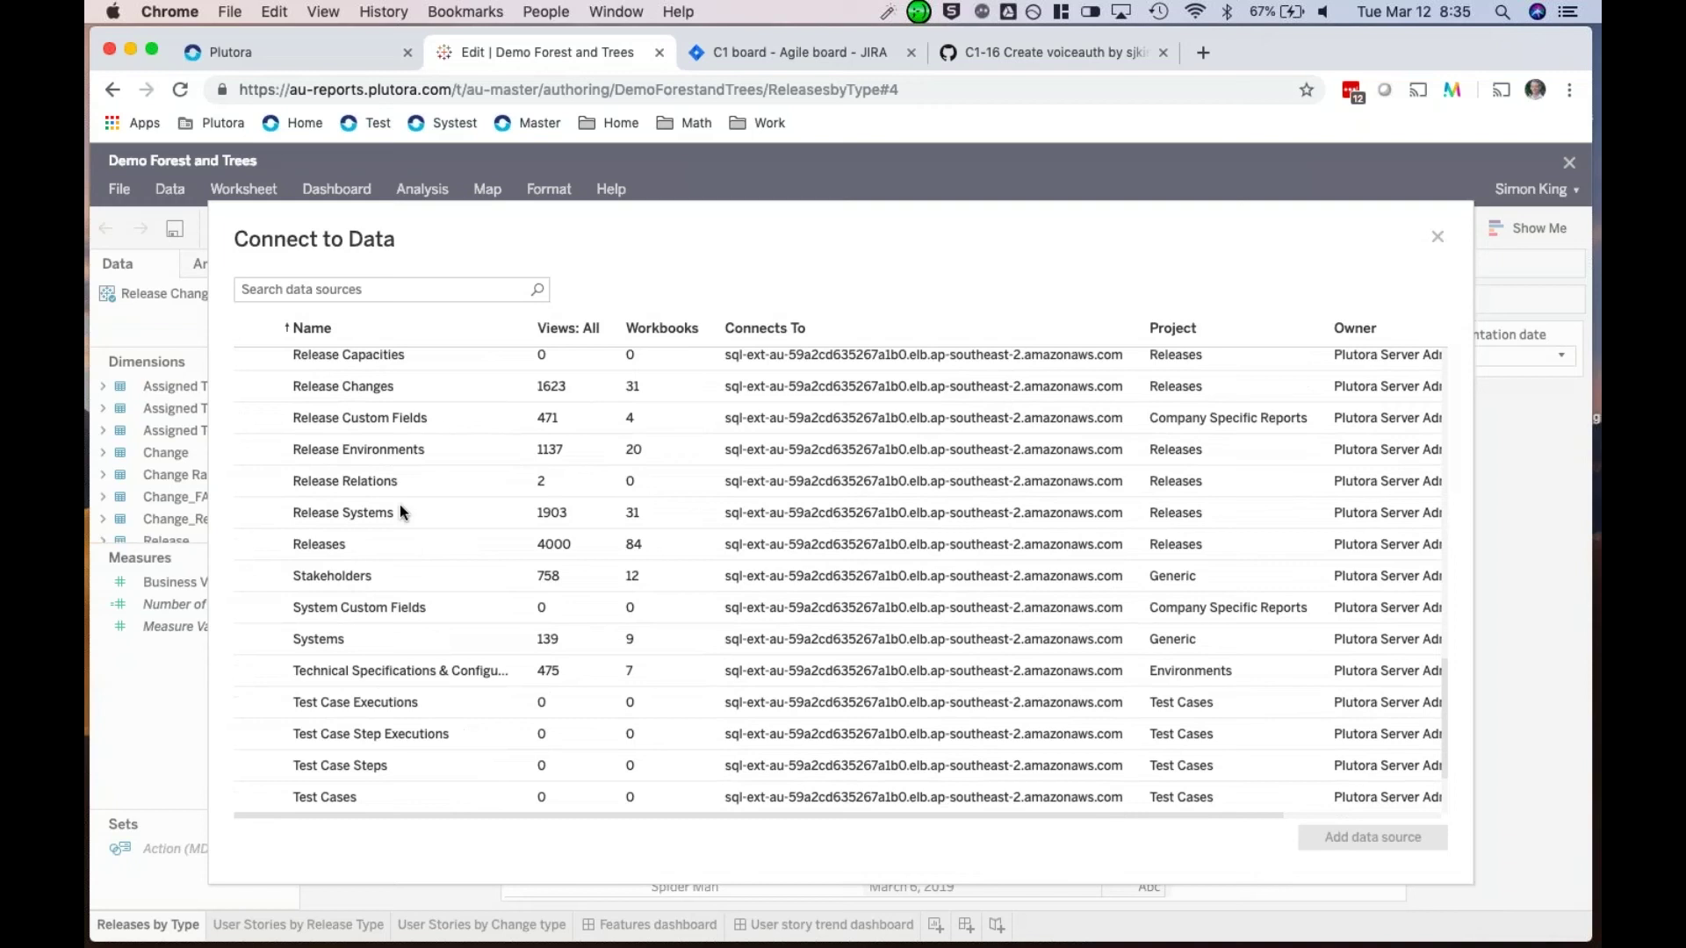
scroll(401, 561, down, 4)
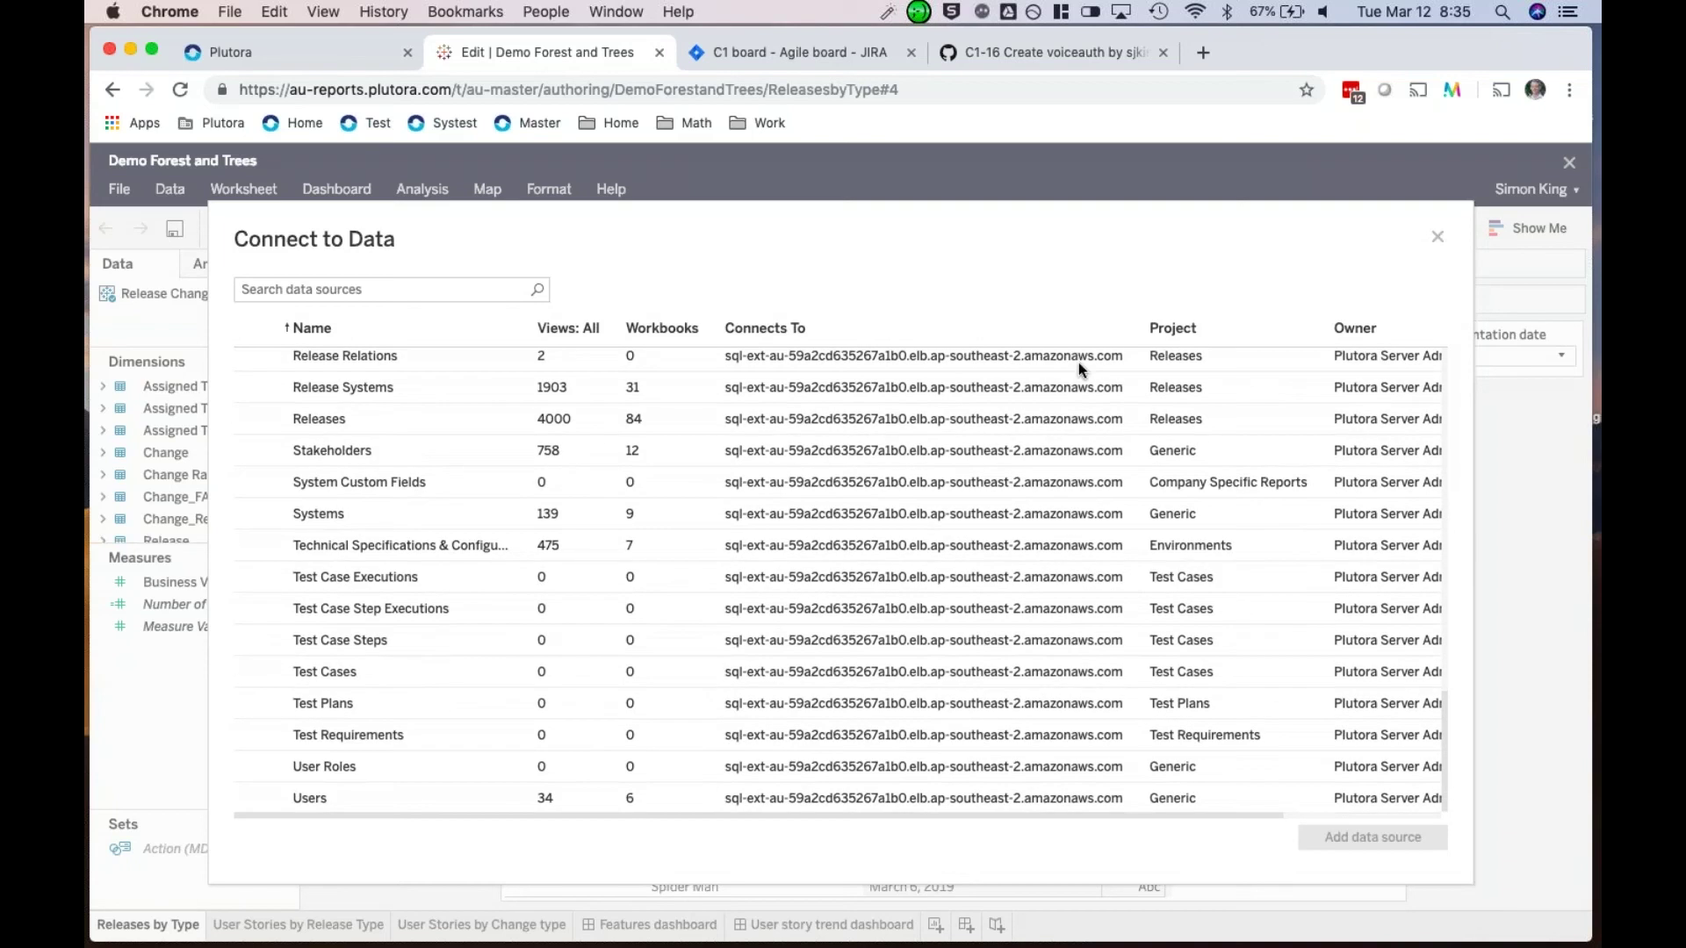
click(1437, 237)
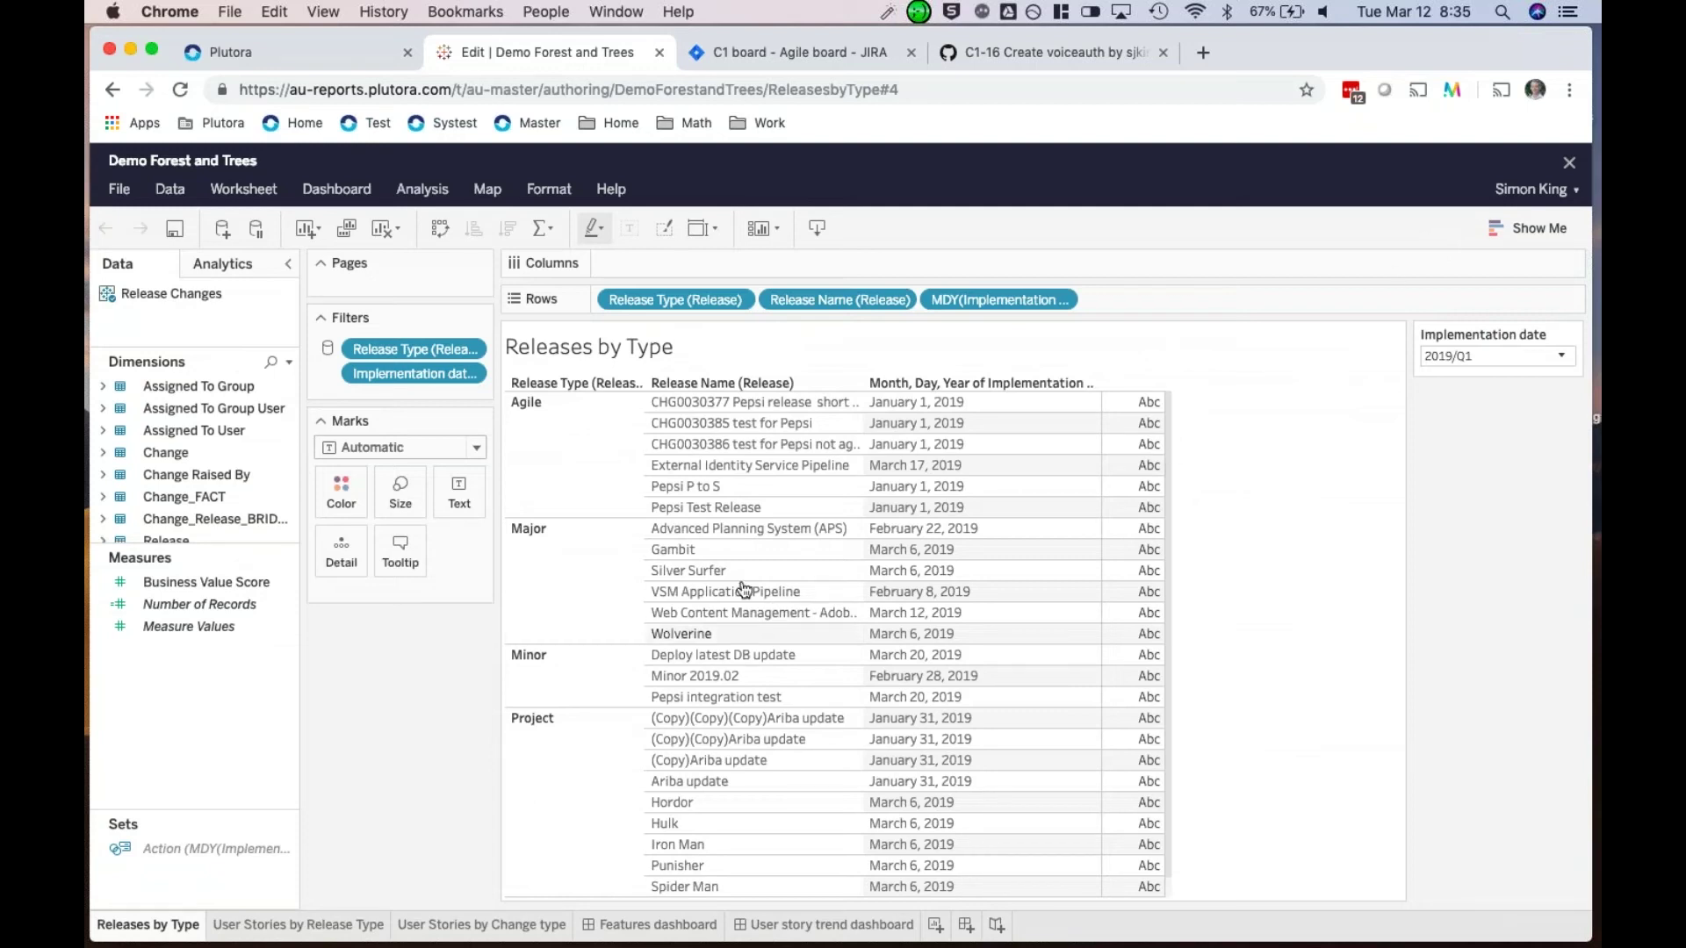
Step: Add the Change Identifier dimension from the Change folder to the Releases by Type rows, between Release Name and the implementation date
click(103, 452)
scroll(177, 498, down, 3)
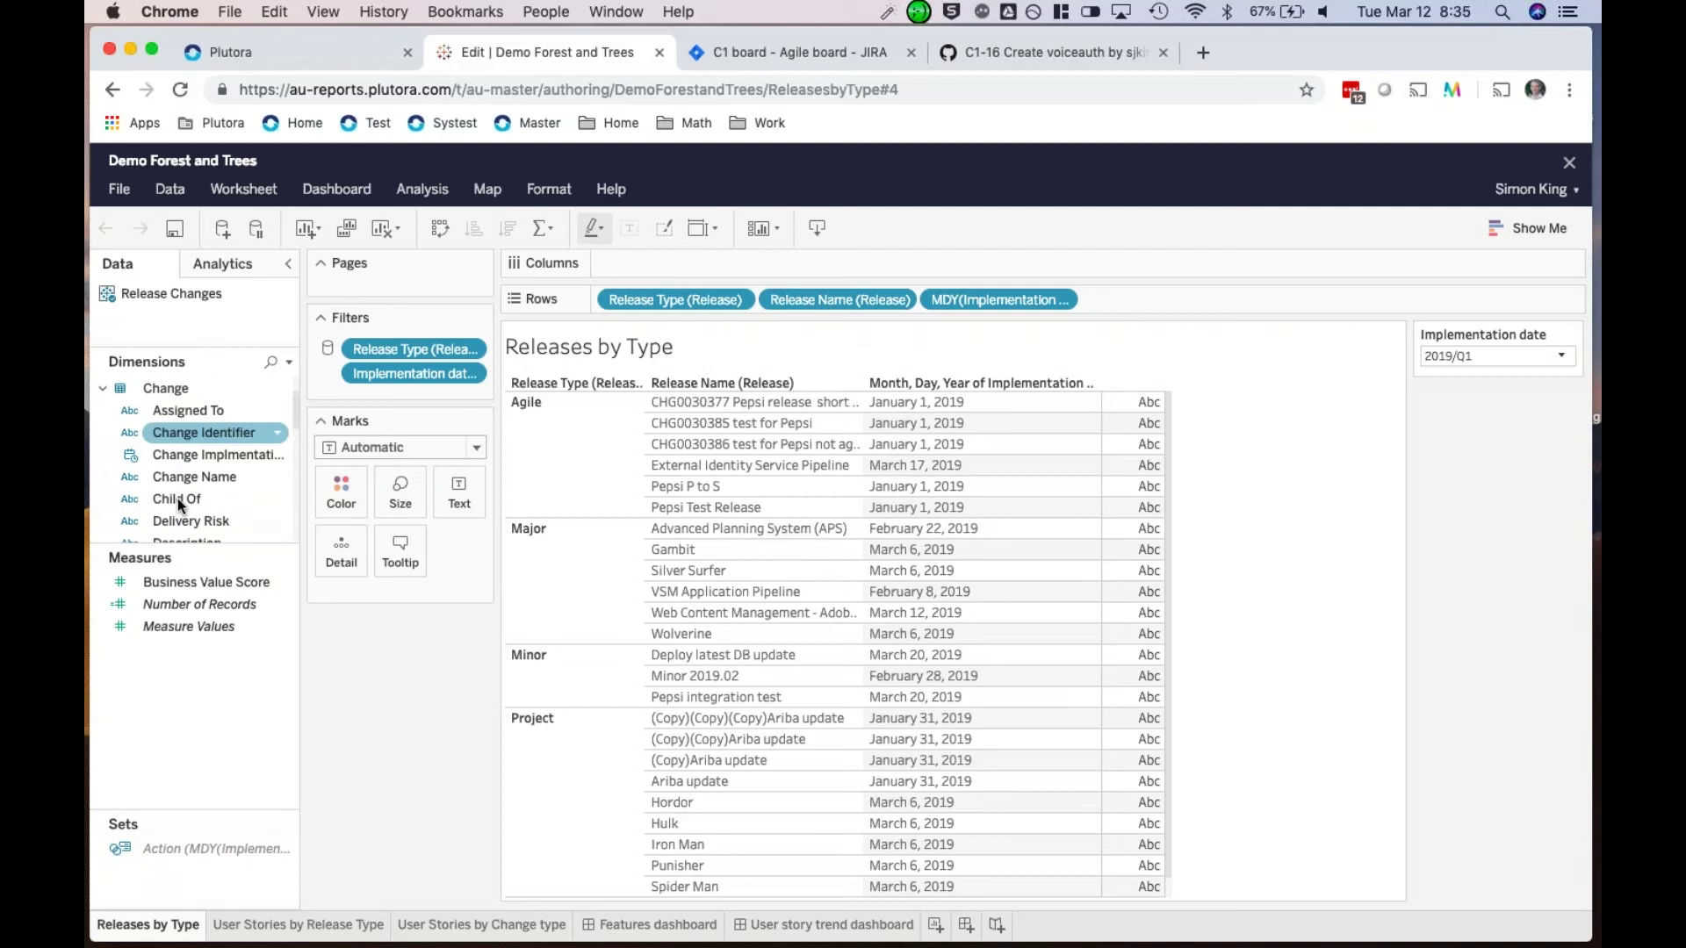
click(205, 436)
drag(672, 335, 931, 302)
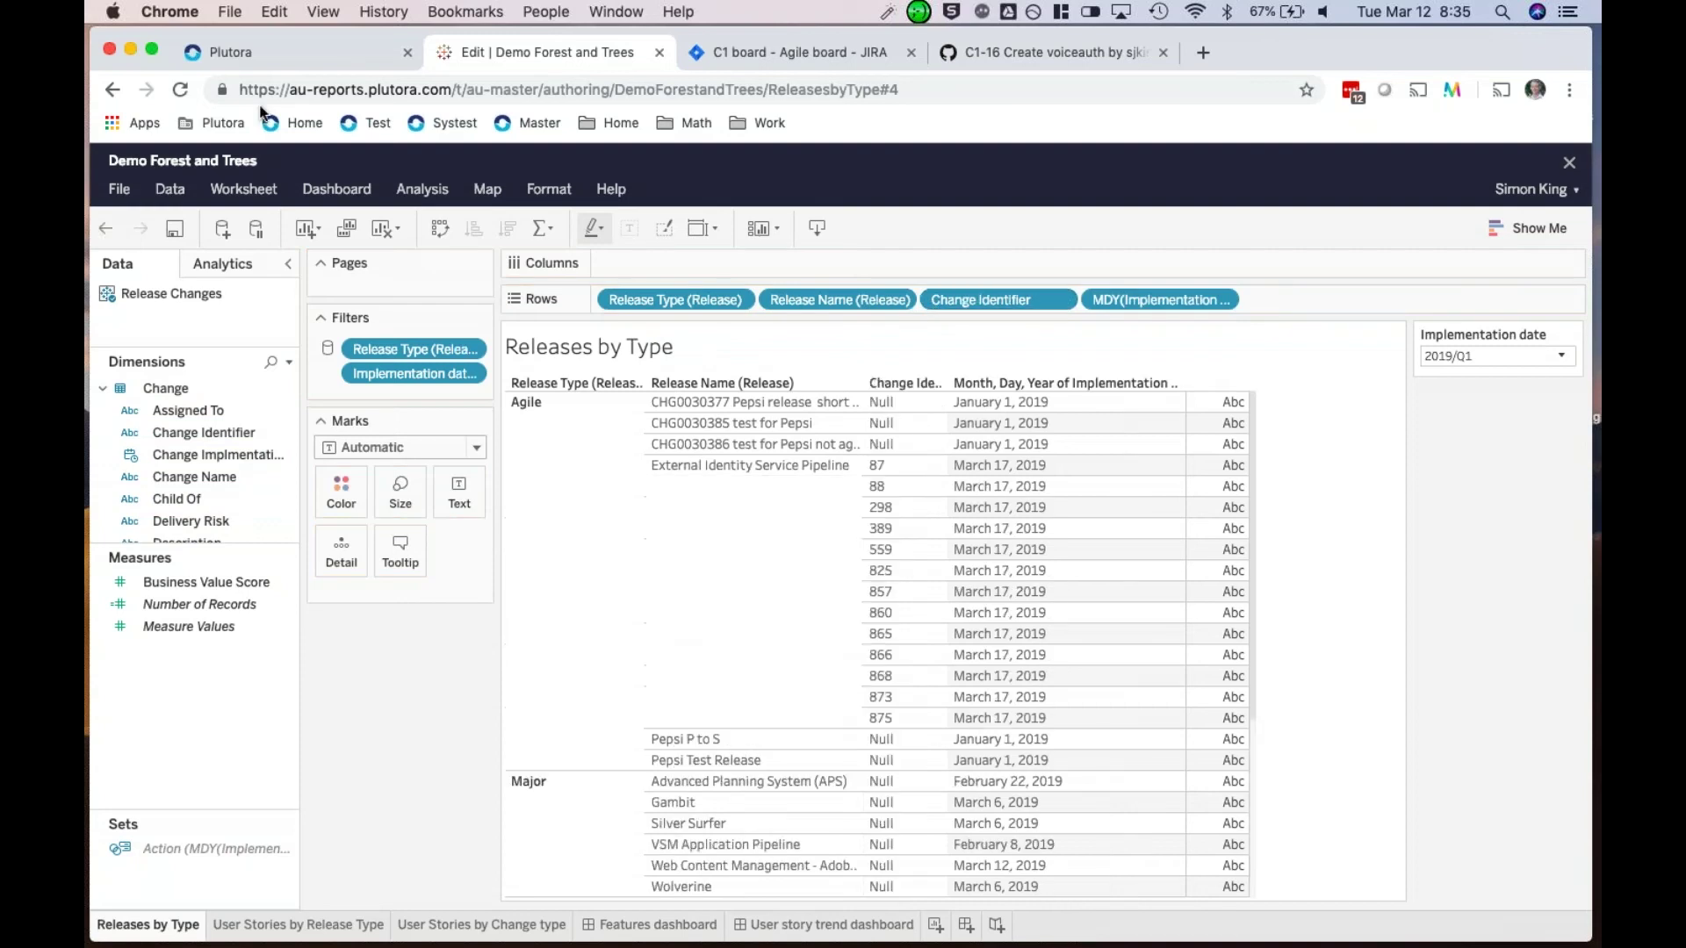
Step: Check the user story IDs in Plutora's User Stories list, and widen the Change Identifier column in the Releases by Type table
click(226, 51)
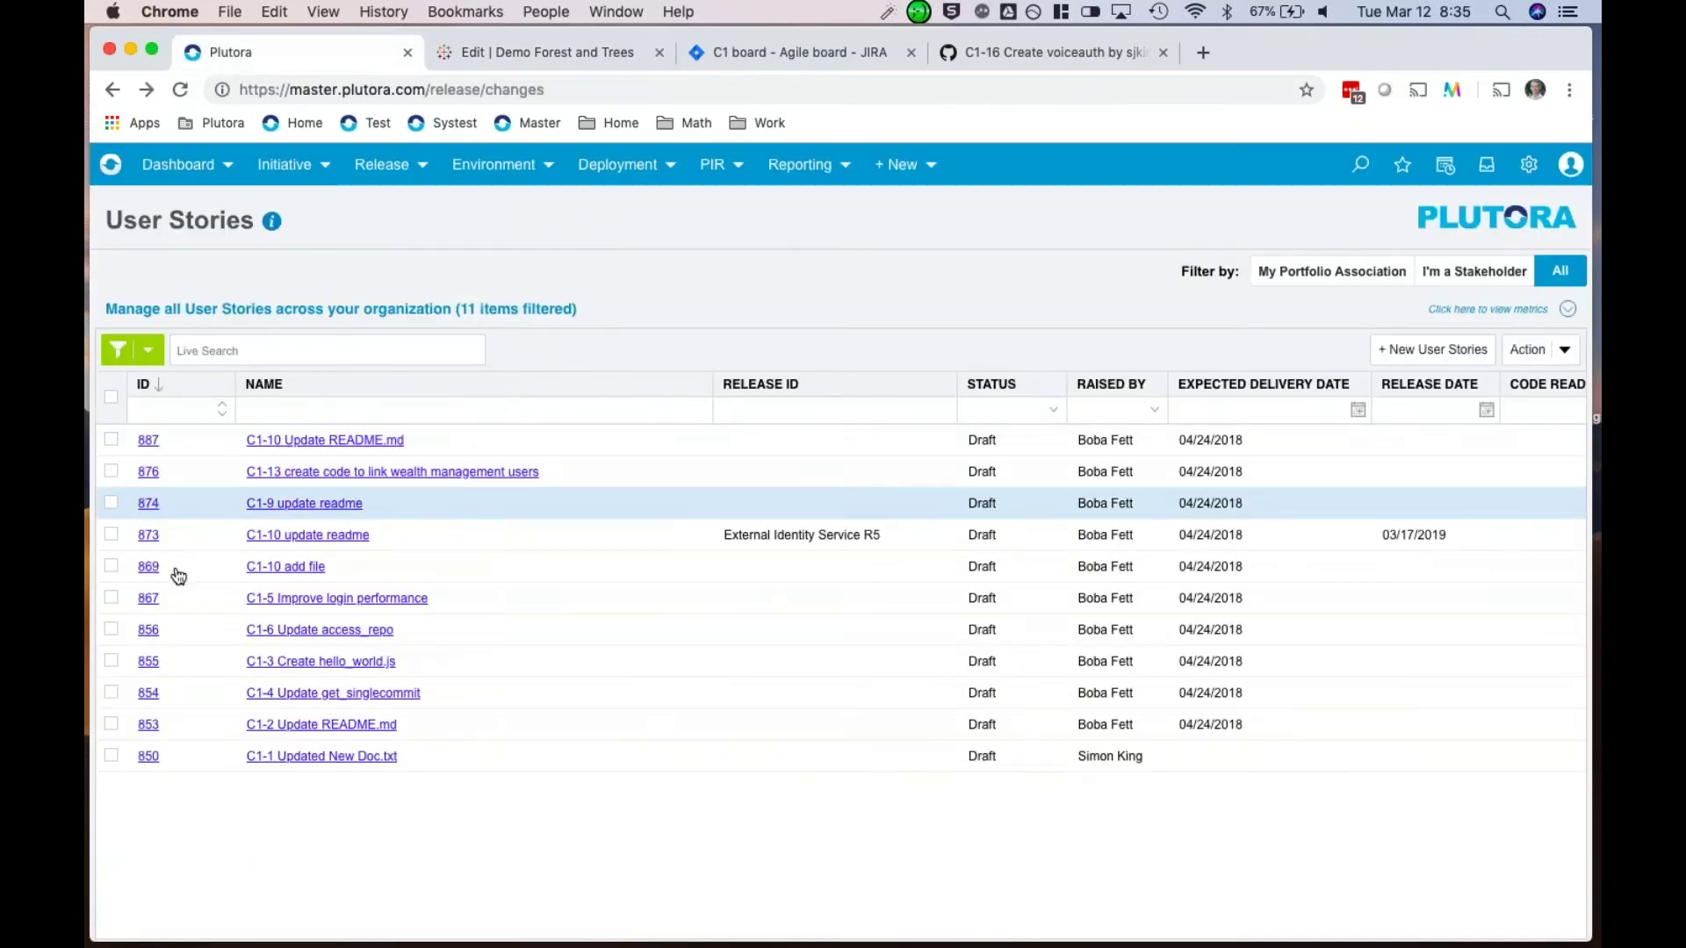
click(552, 51)
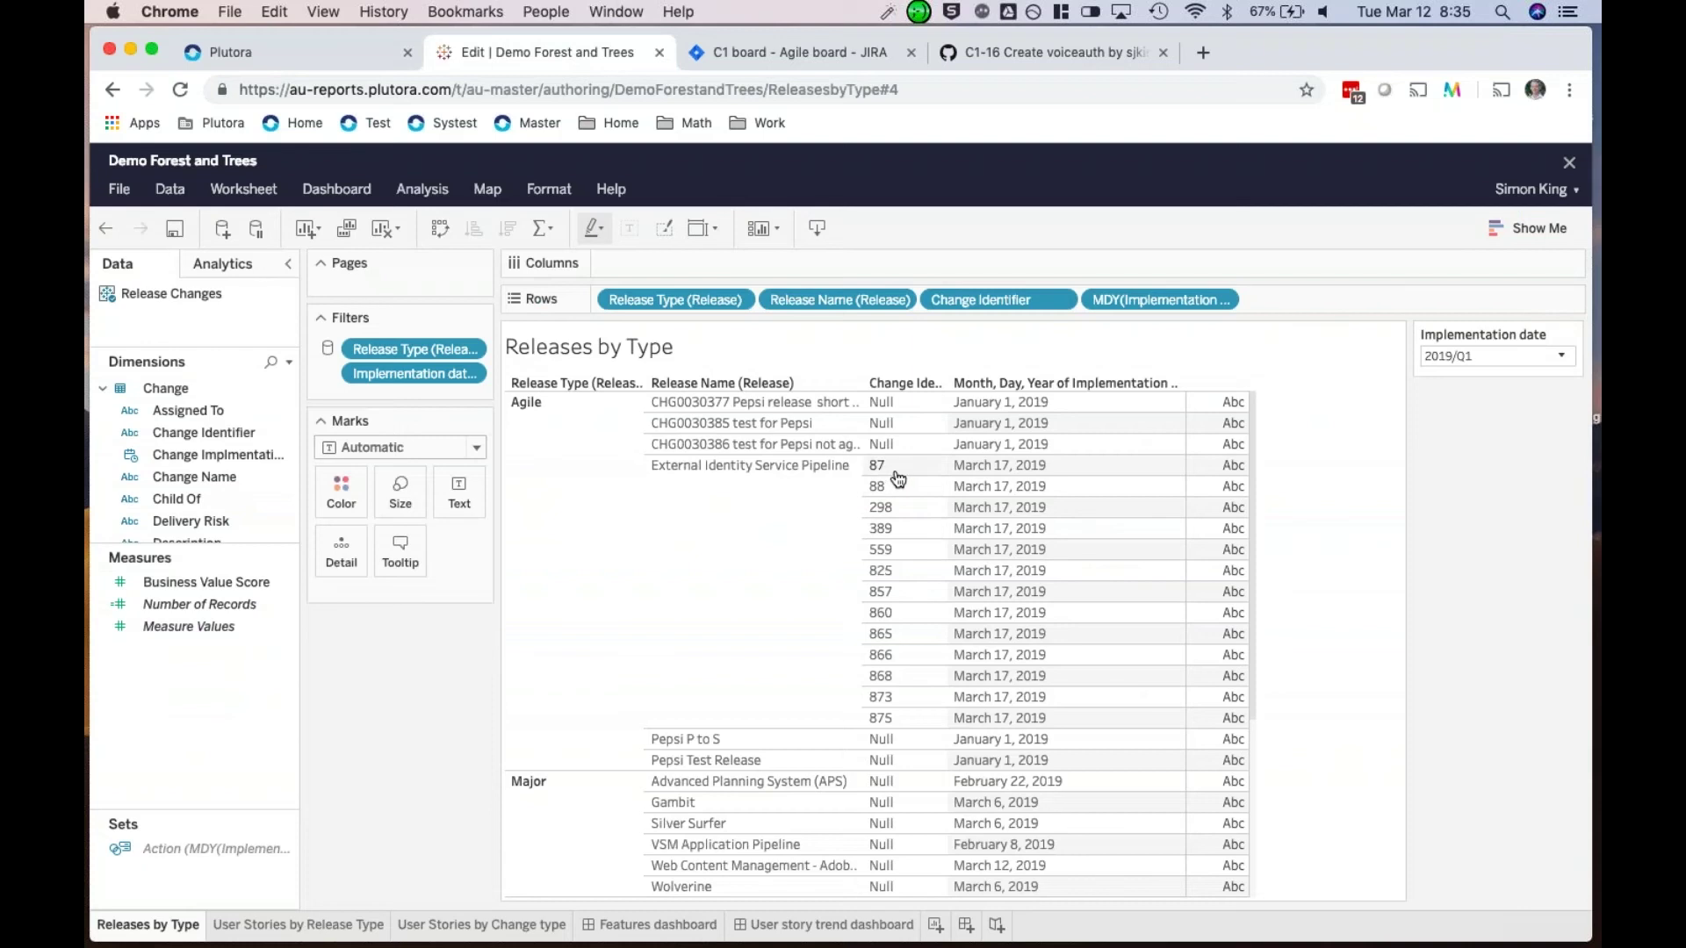
drag(1001, 410, 1002, 411)
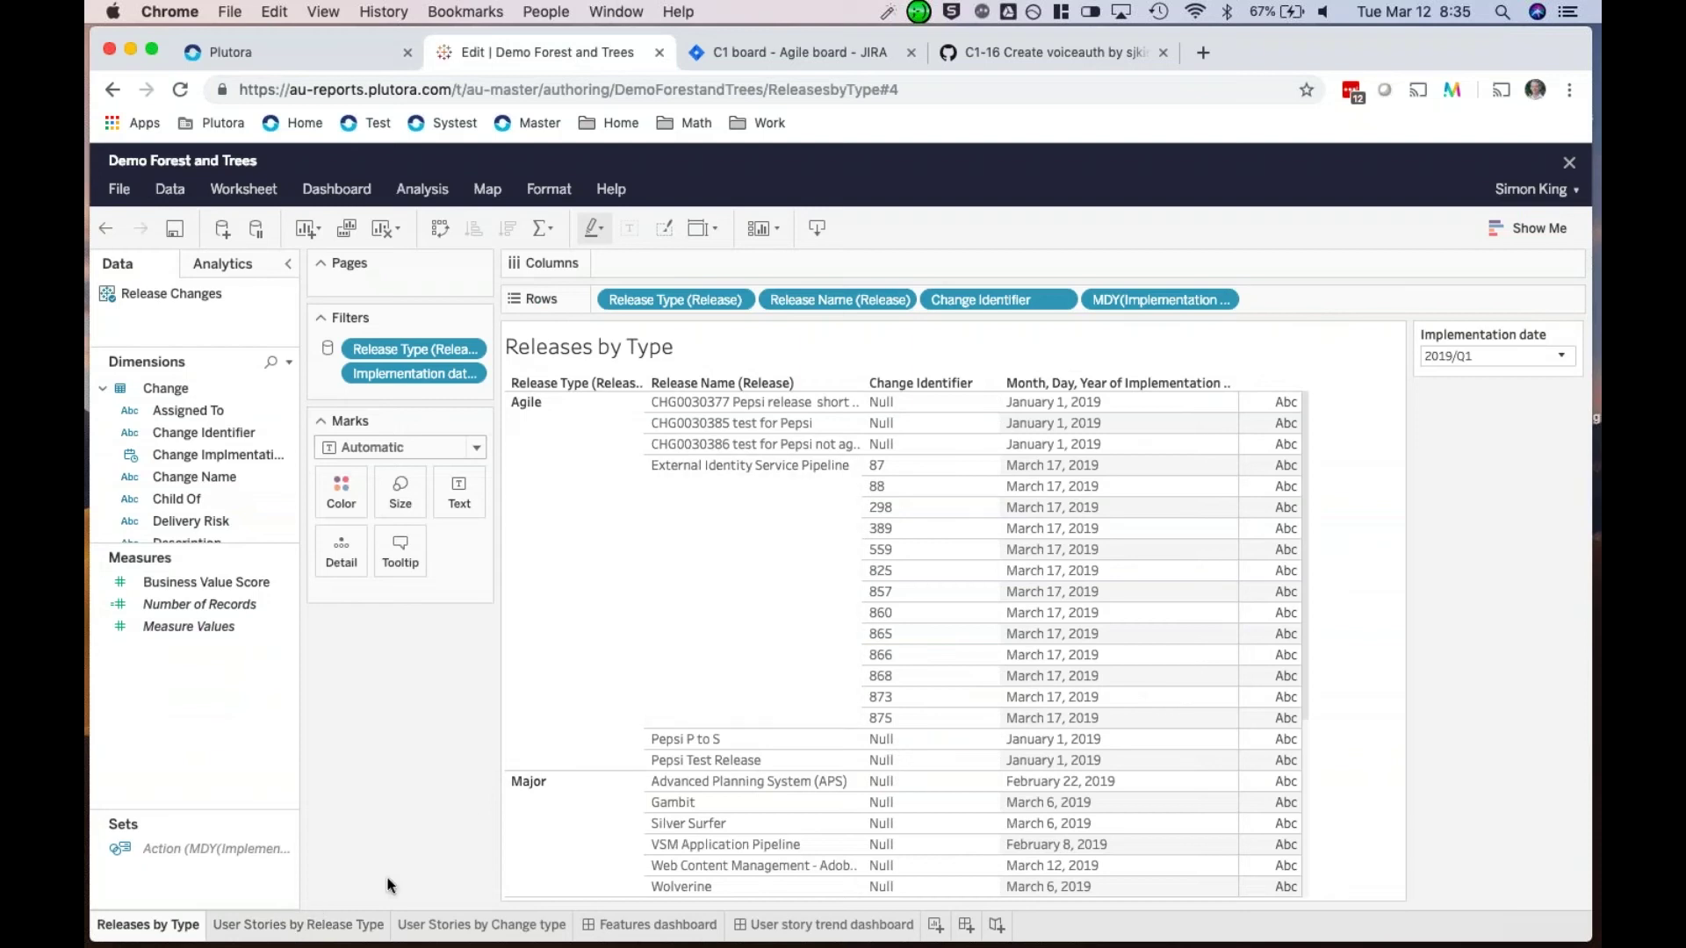
Step: Change the User Stories by Release Type chart to stacked bars by Type, and try it as horizontal bars and packed bubbles
click(299, 924)
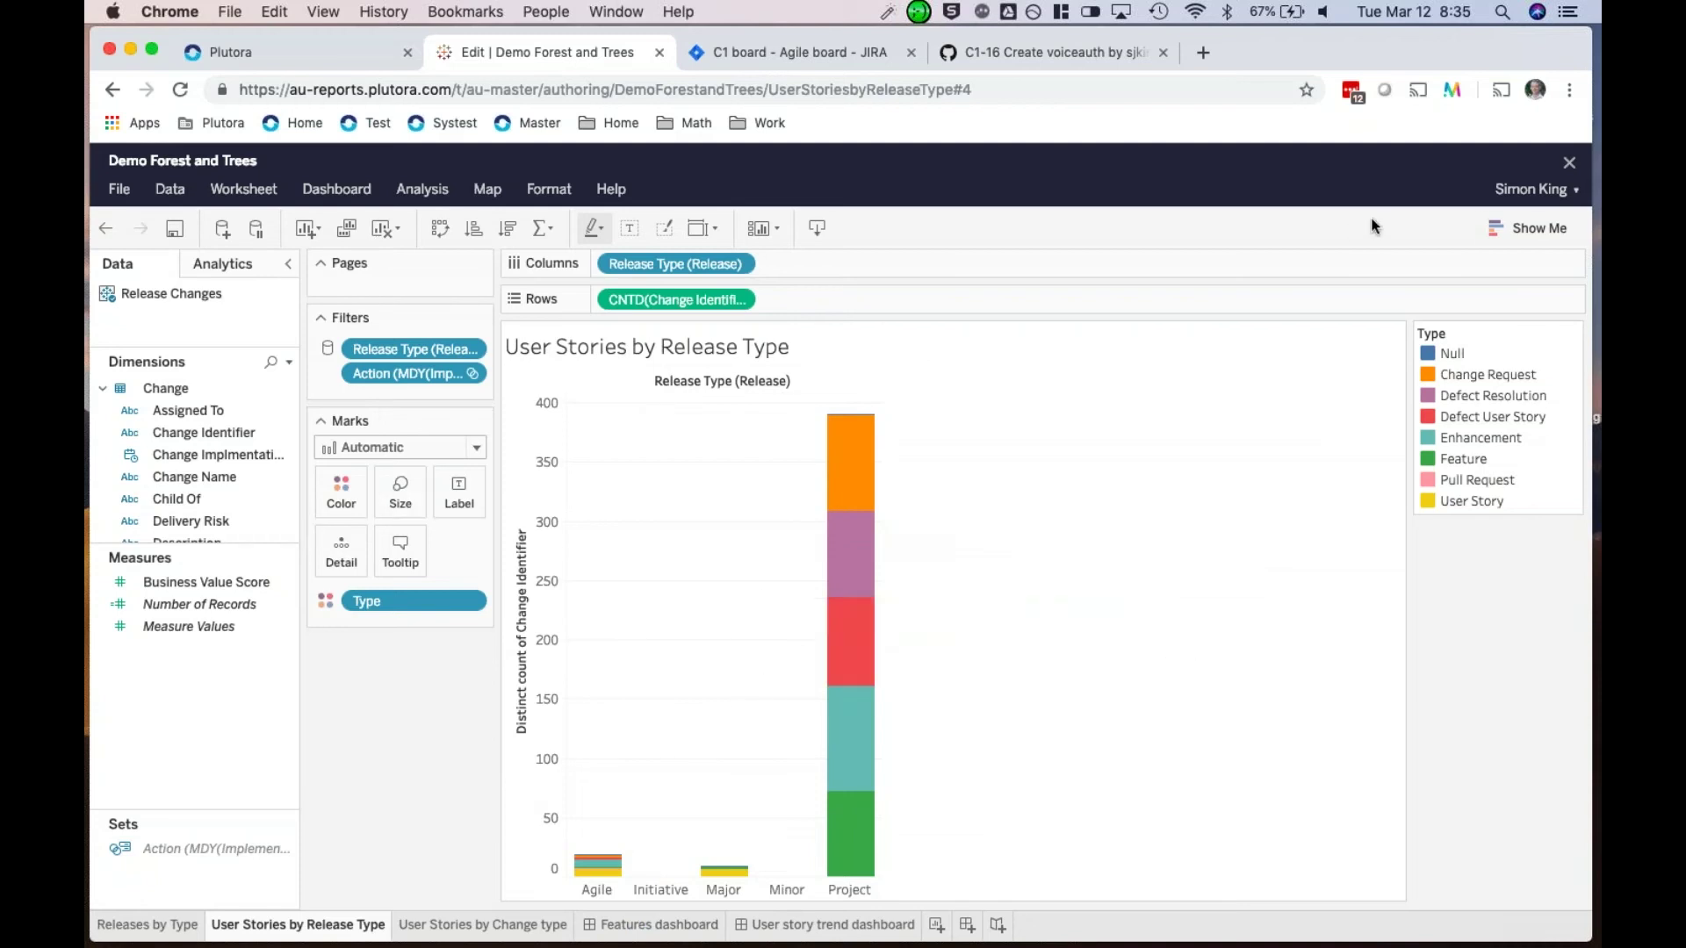
click(1531, 226)
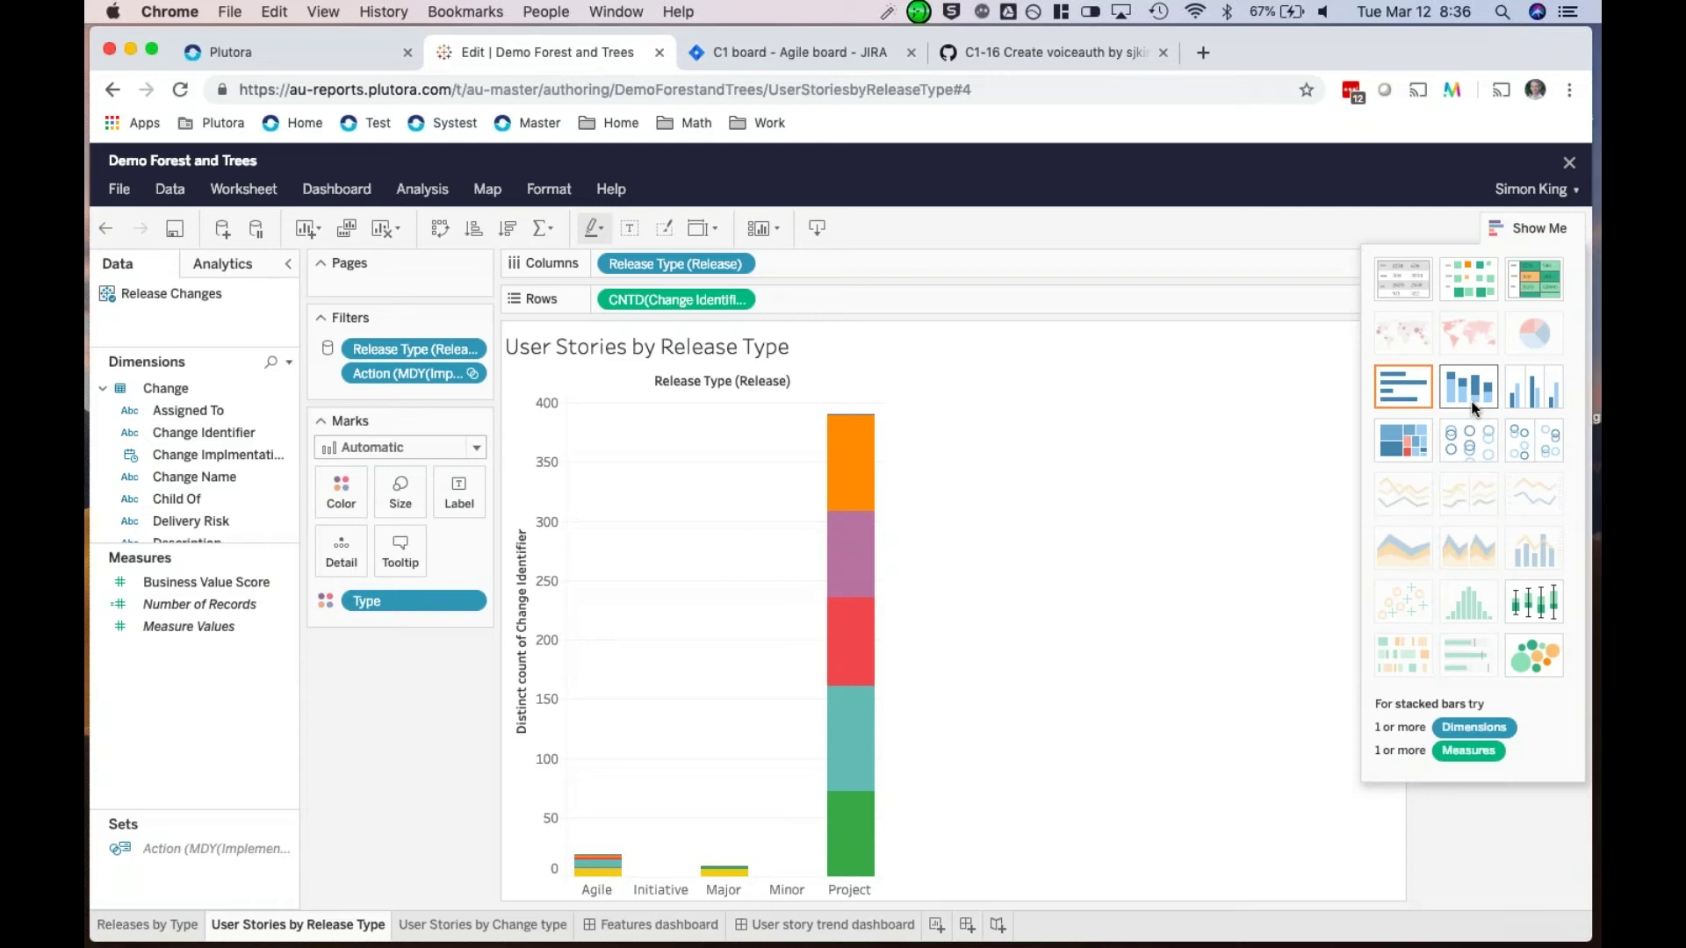
drag(414, 601, 675, 263)
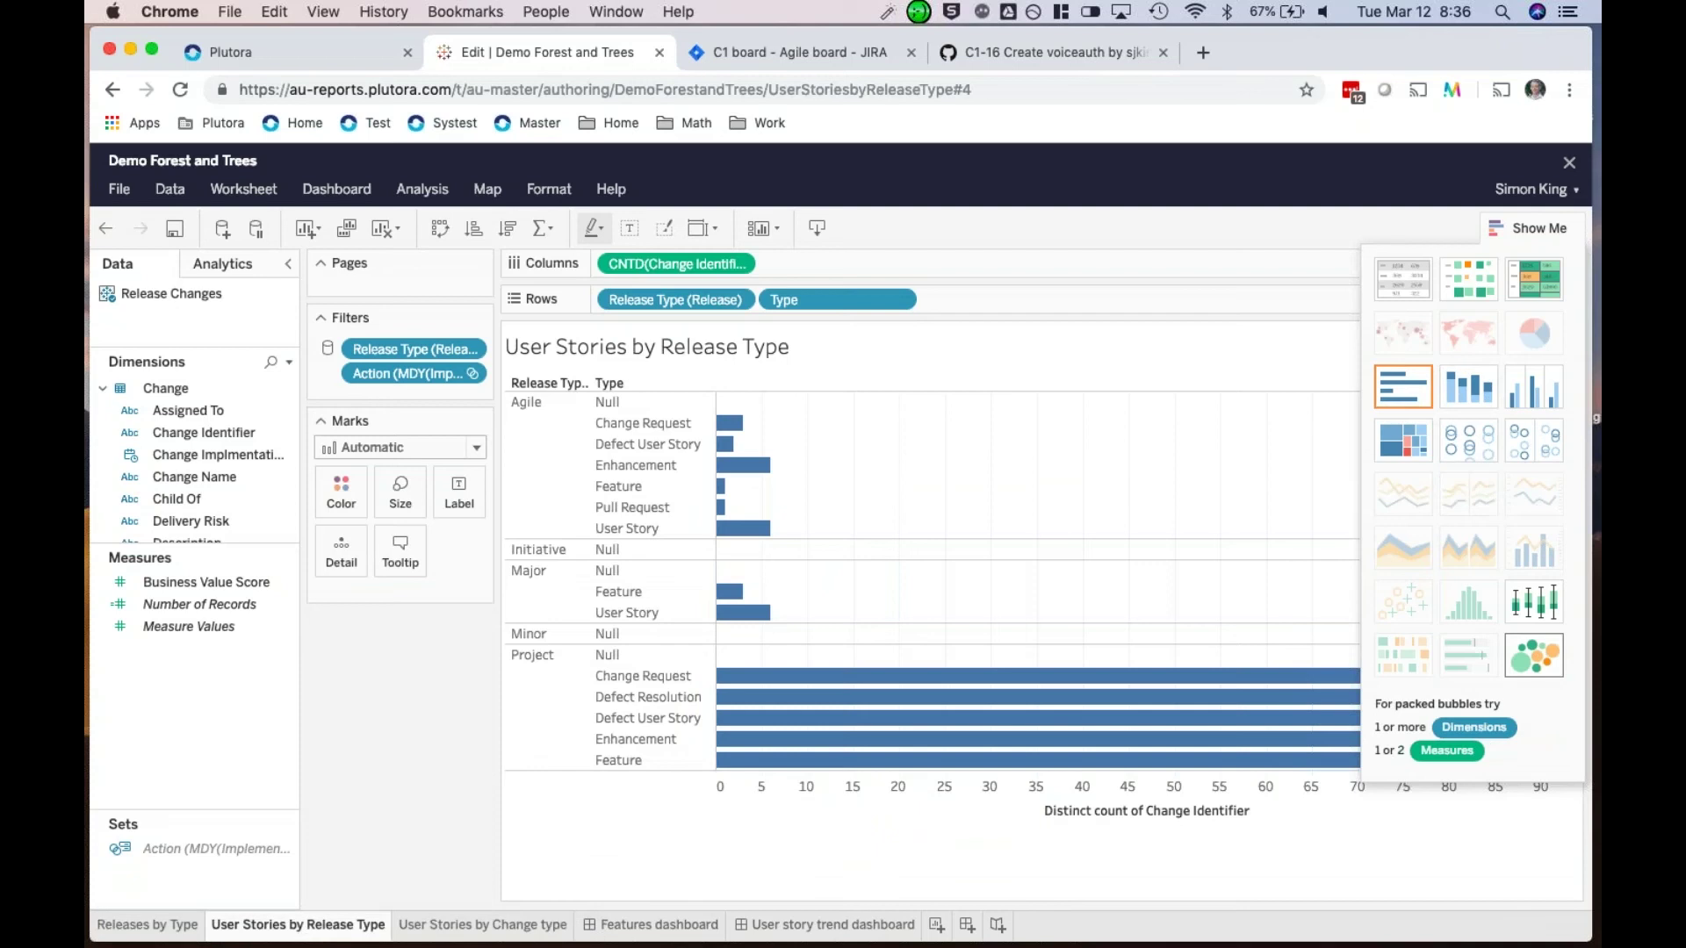
click(1533, 654)
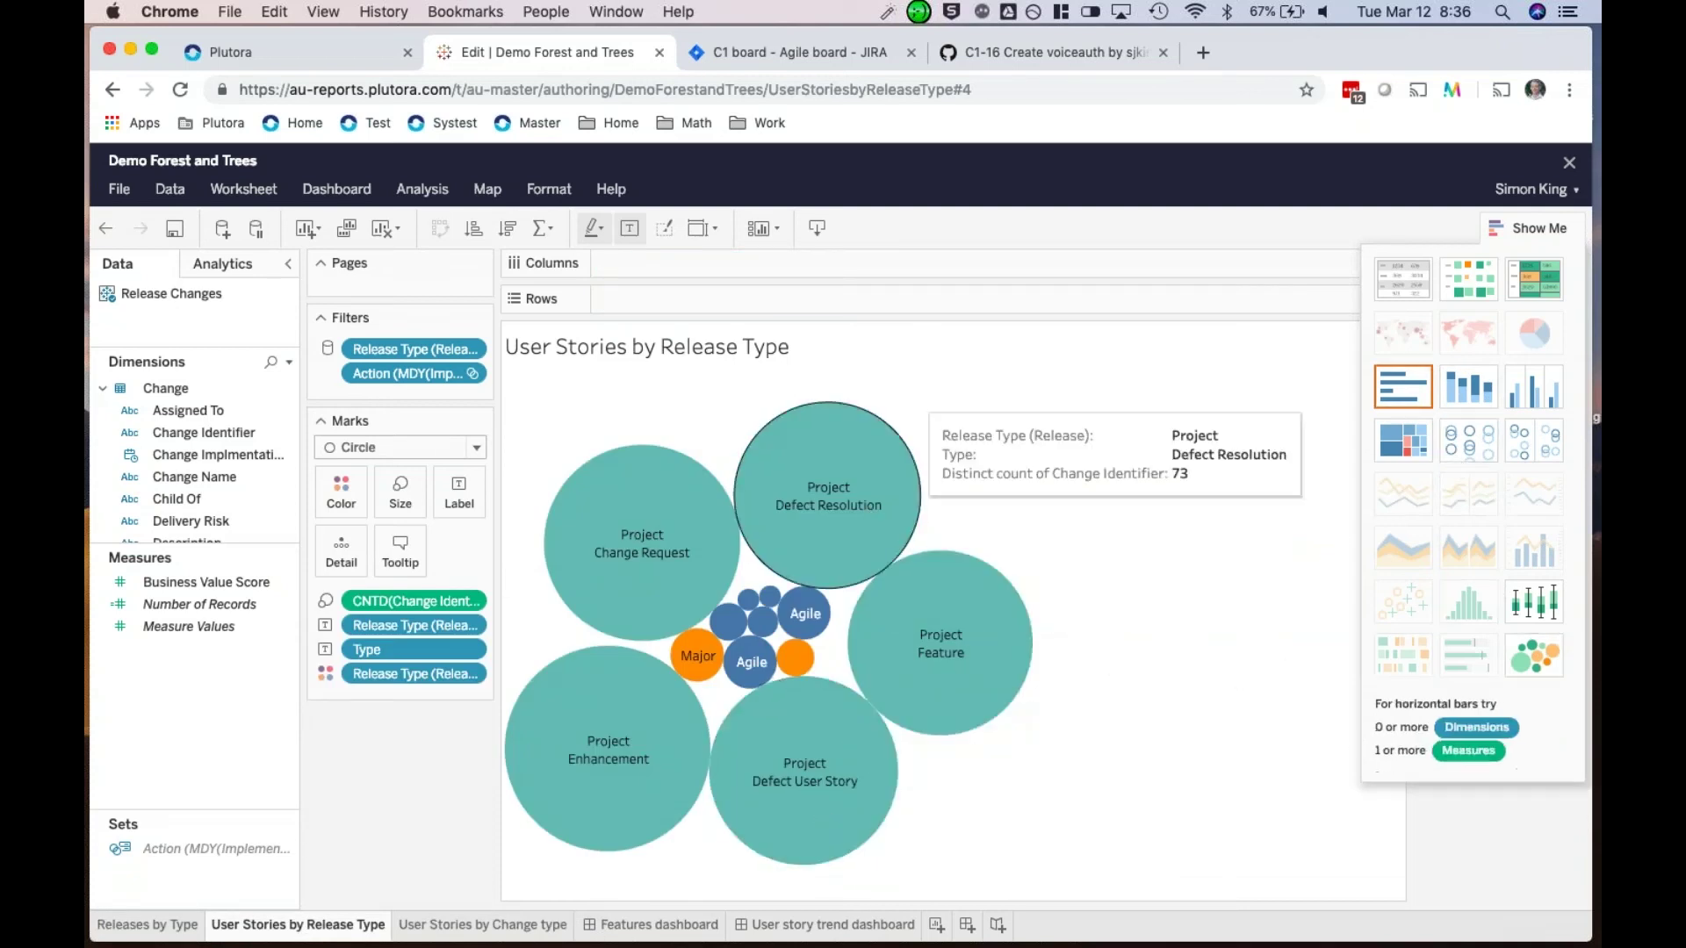
Step: Undo the packed bubbles and horizontal bars changes, and view the updated sheets on the Features dashboard
click(106, 230)
click(105, 229)
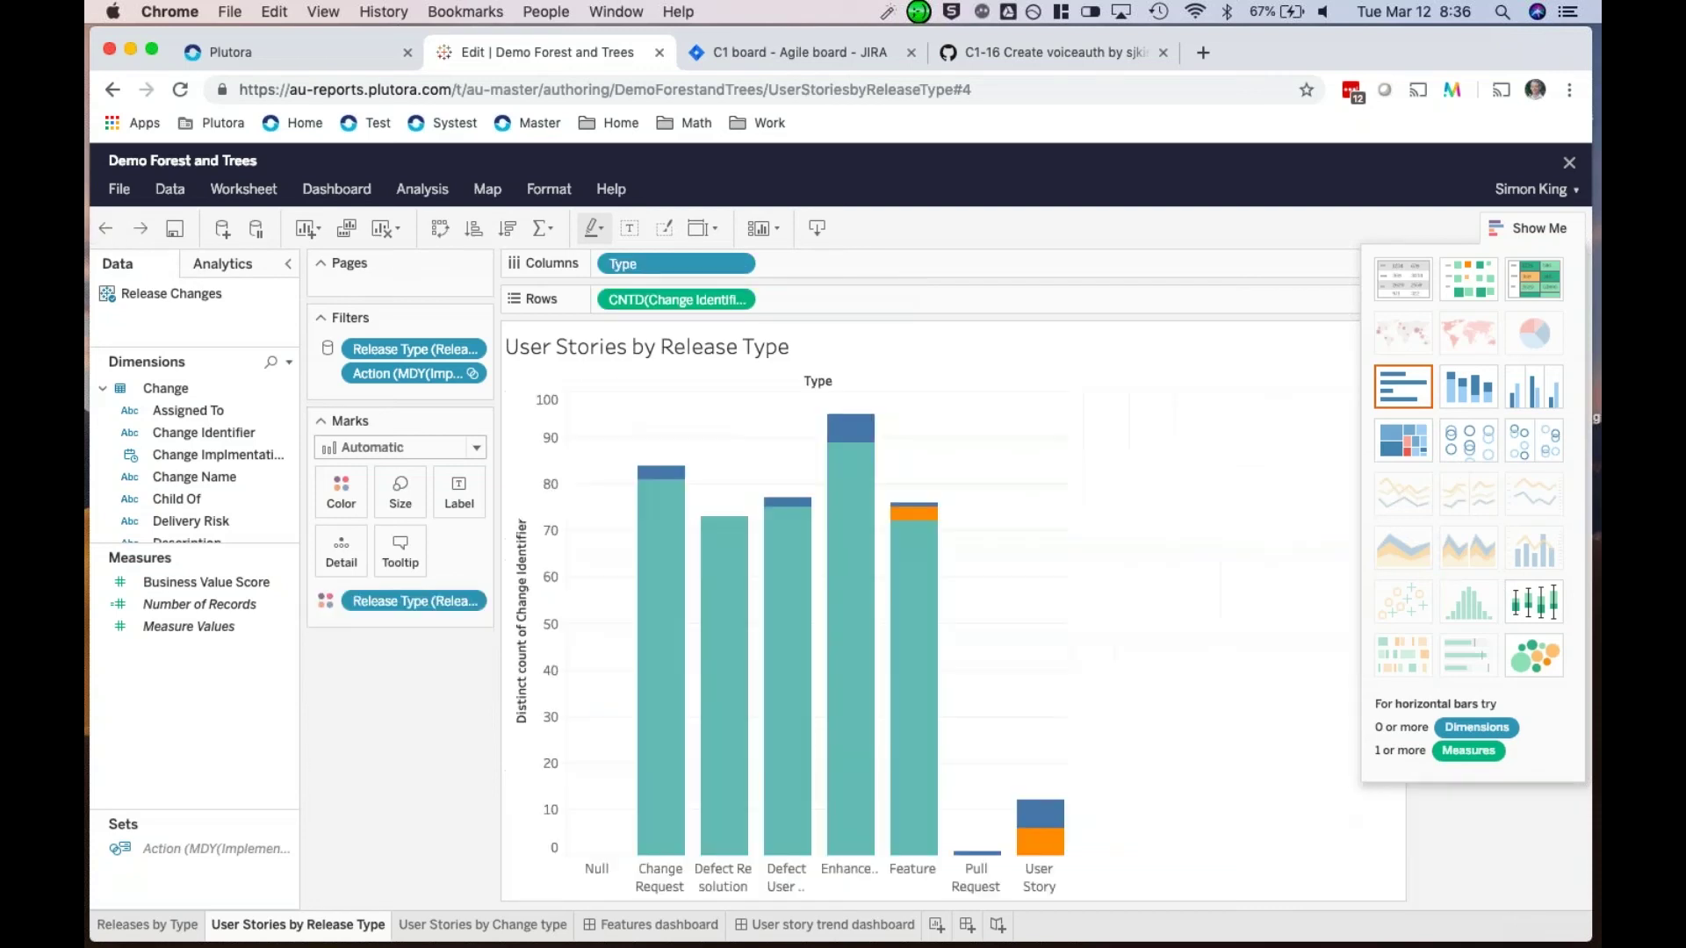
click(663, 926)
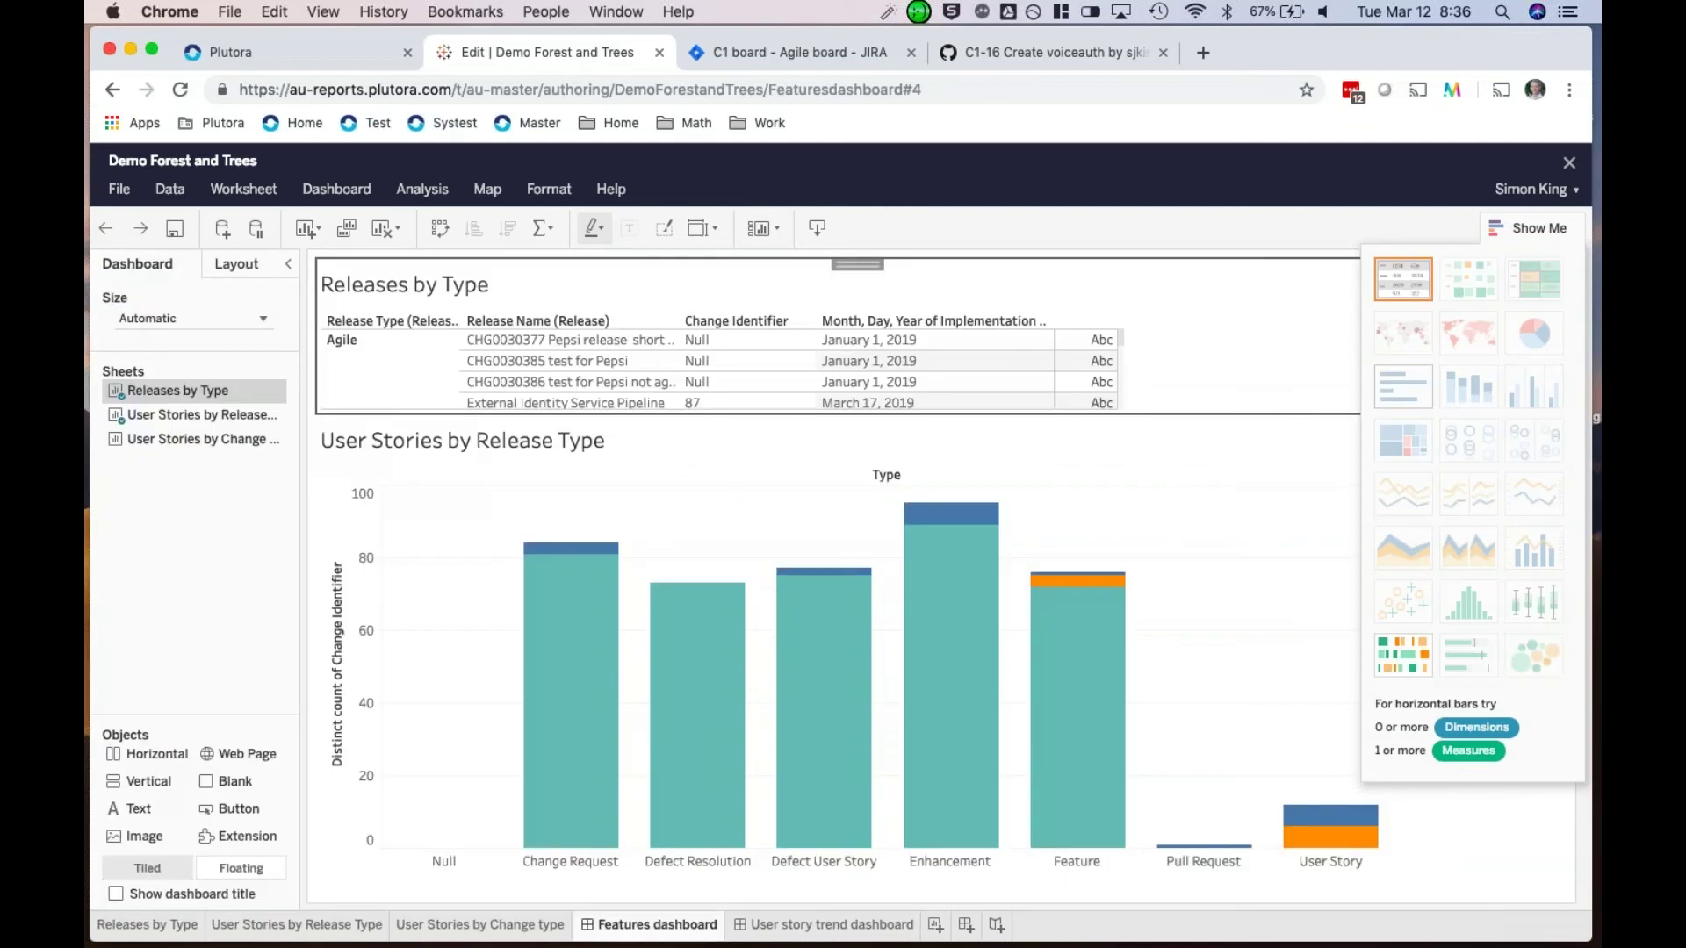
mouse_move(894, 745)
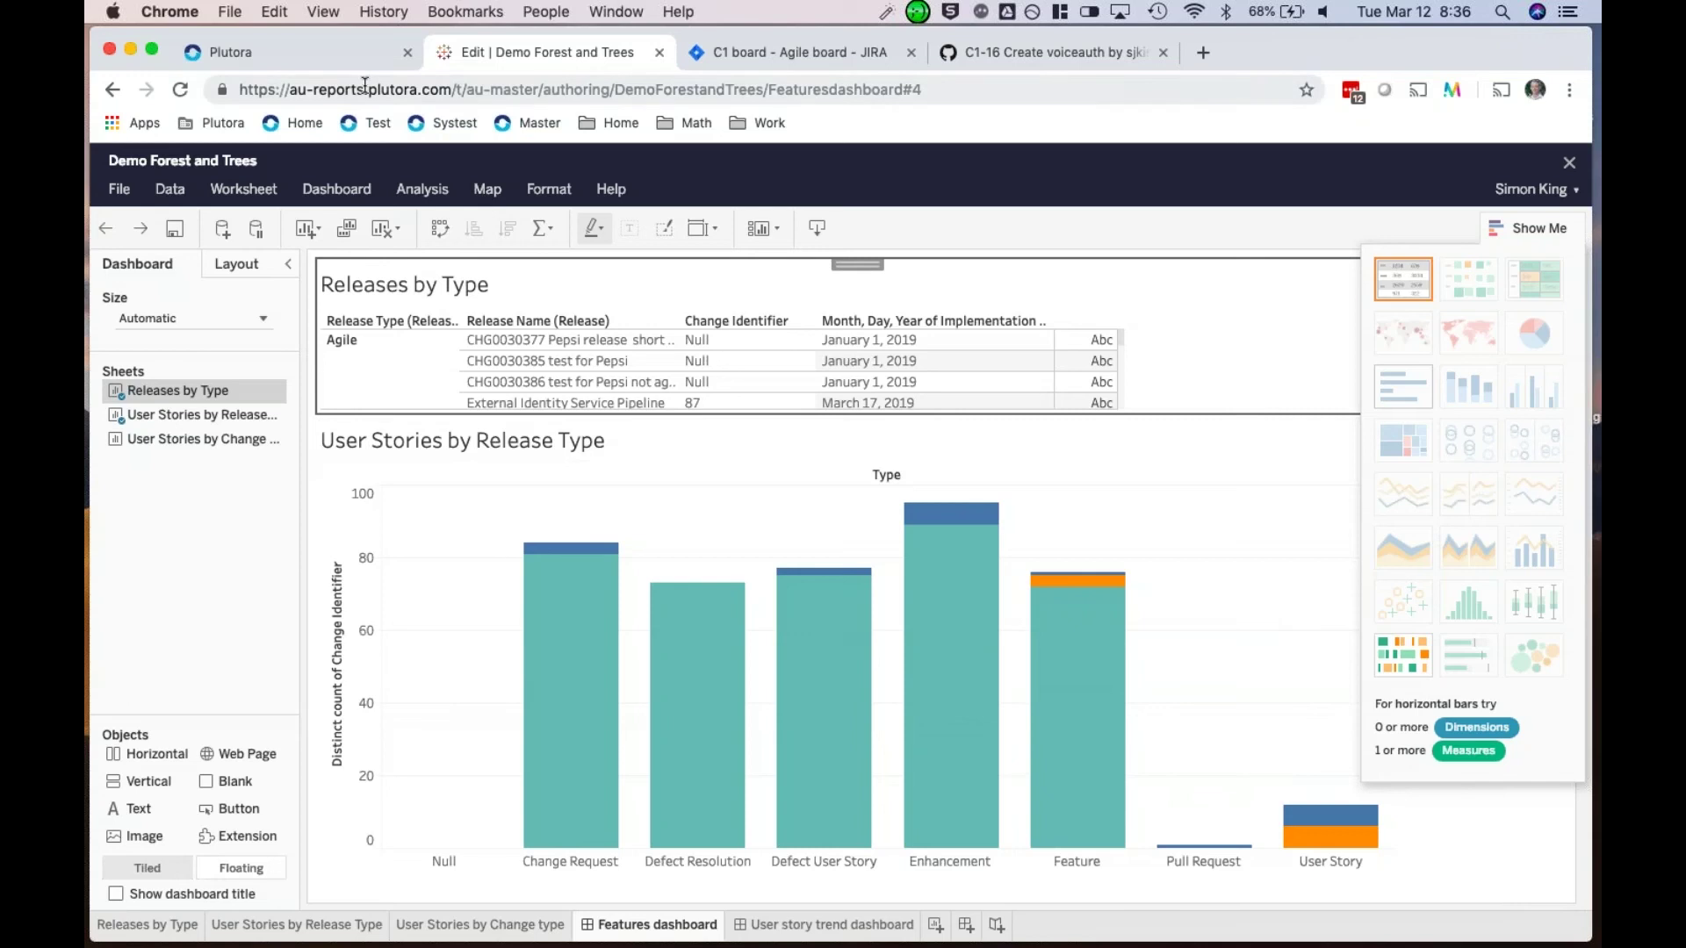
Step: Switch to Plutora and open the environments' Continuous Delivery Pipeline page, keeping External Identity Service Pipeline as the release
click(344, 58)
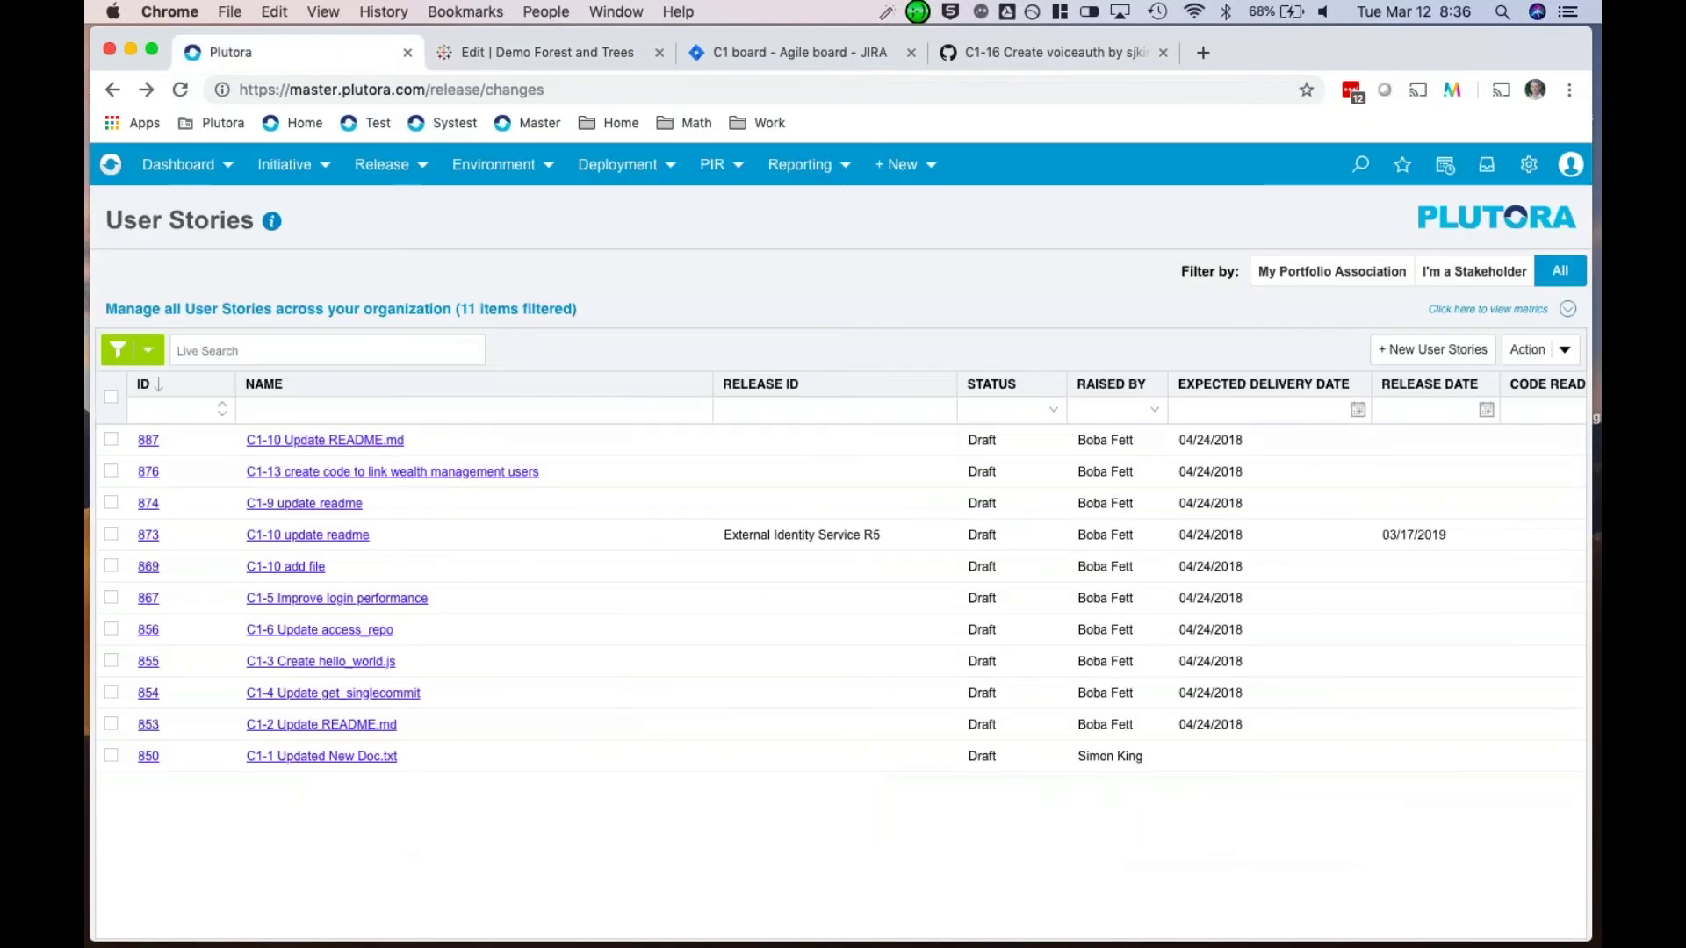
click(524, 171)
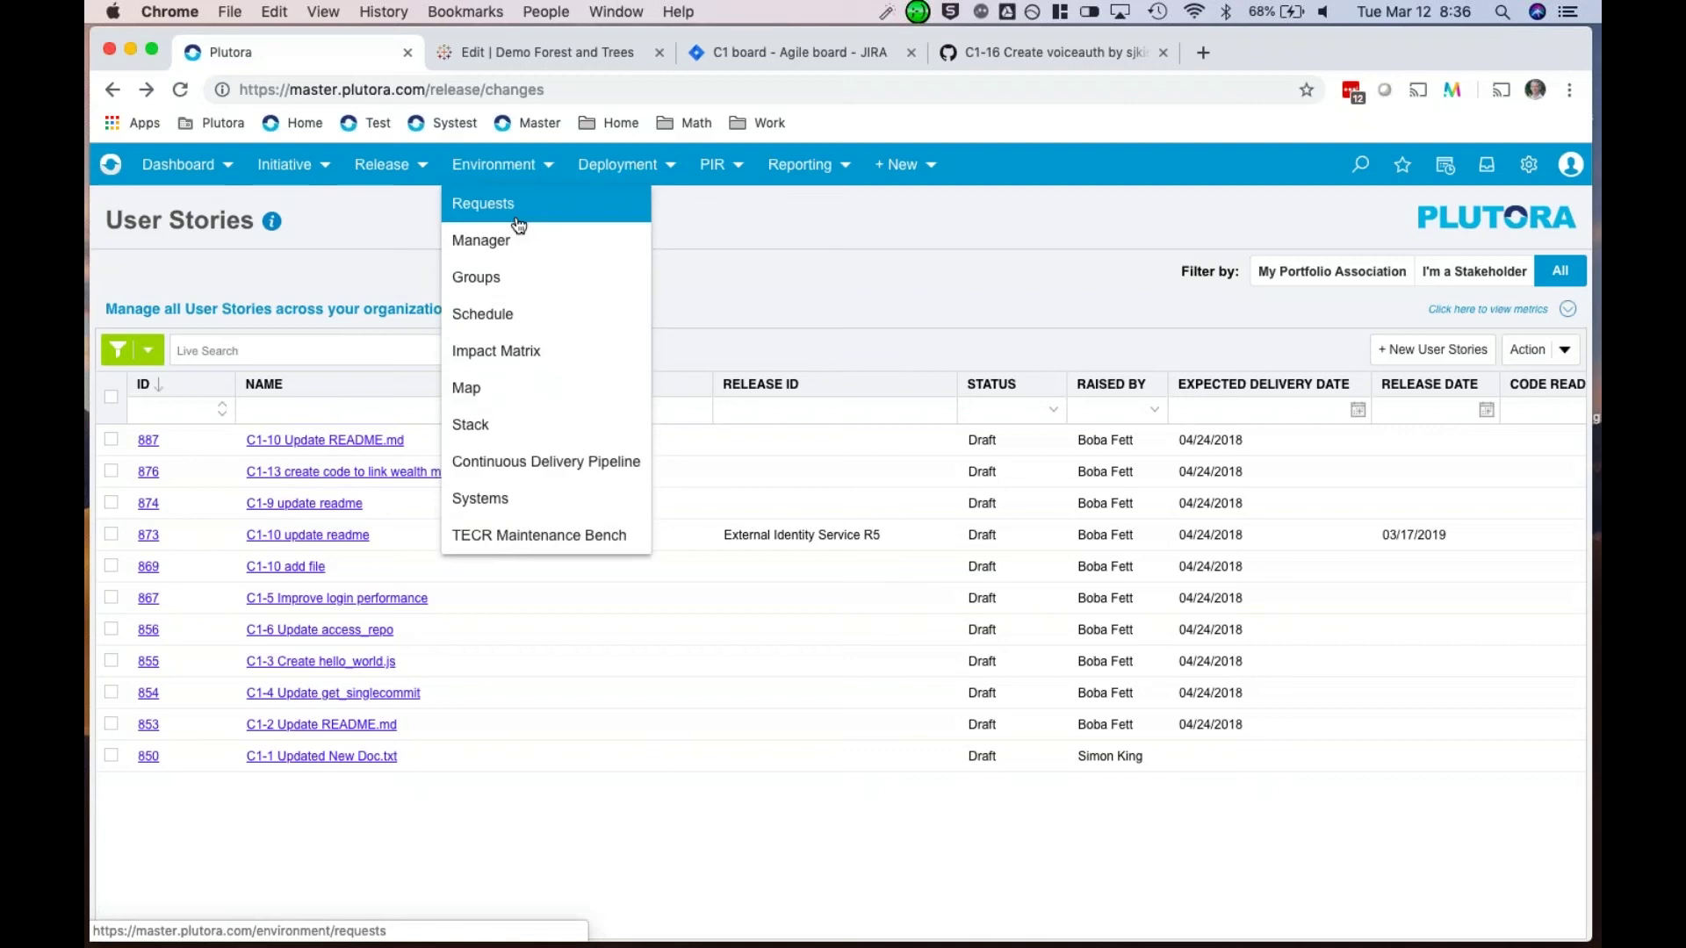
click(529, 463)
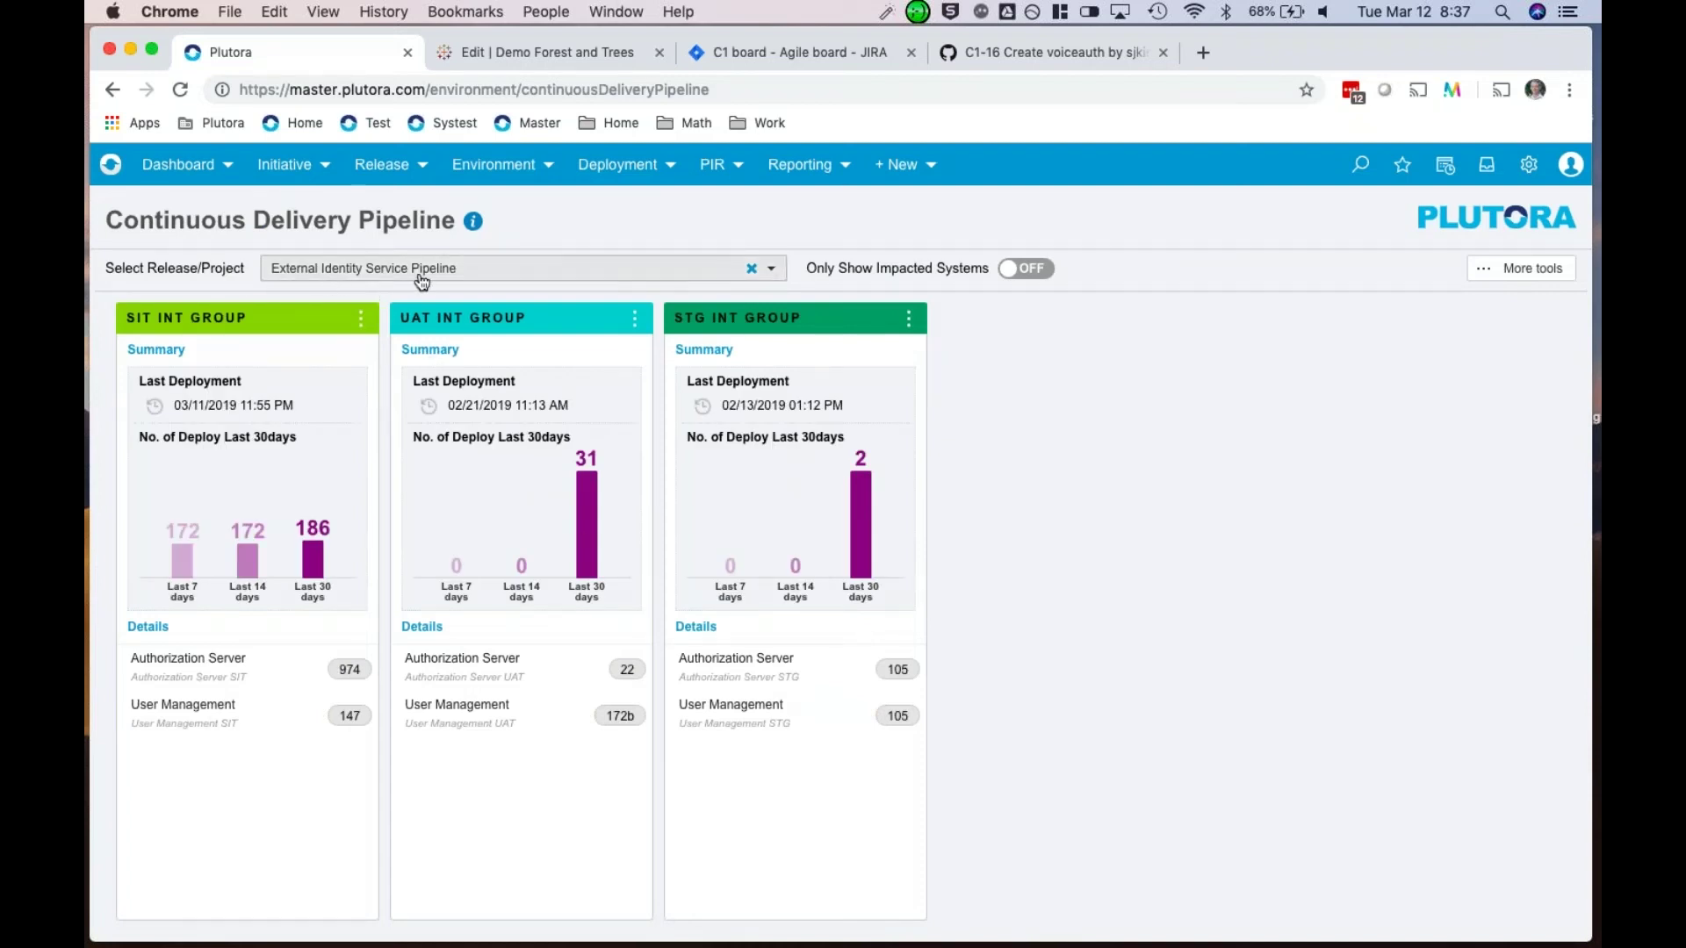
click(772, 269)
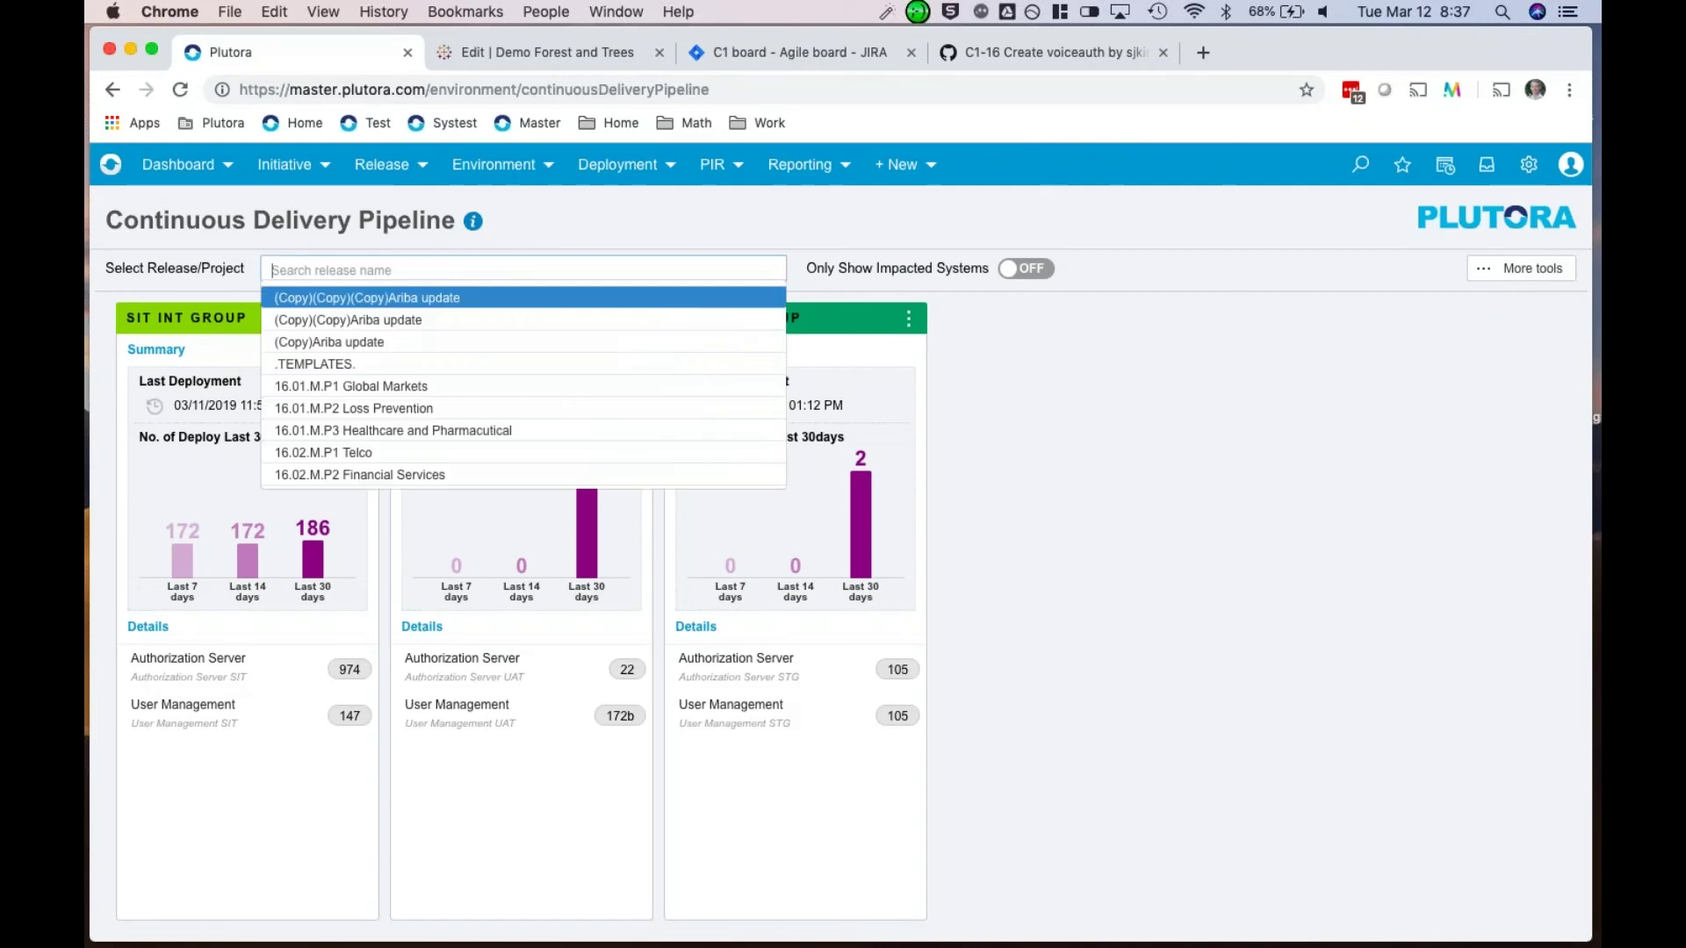
click(753, 567)
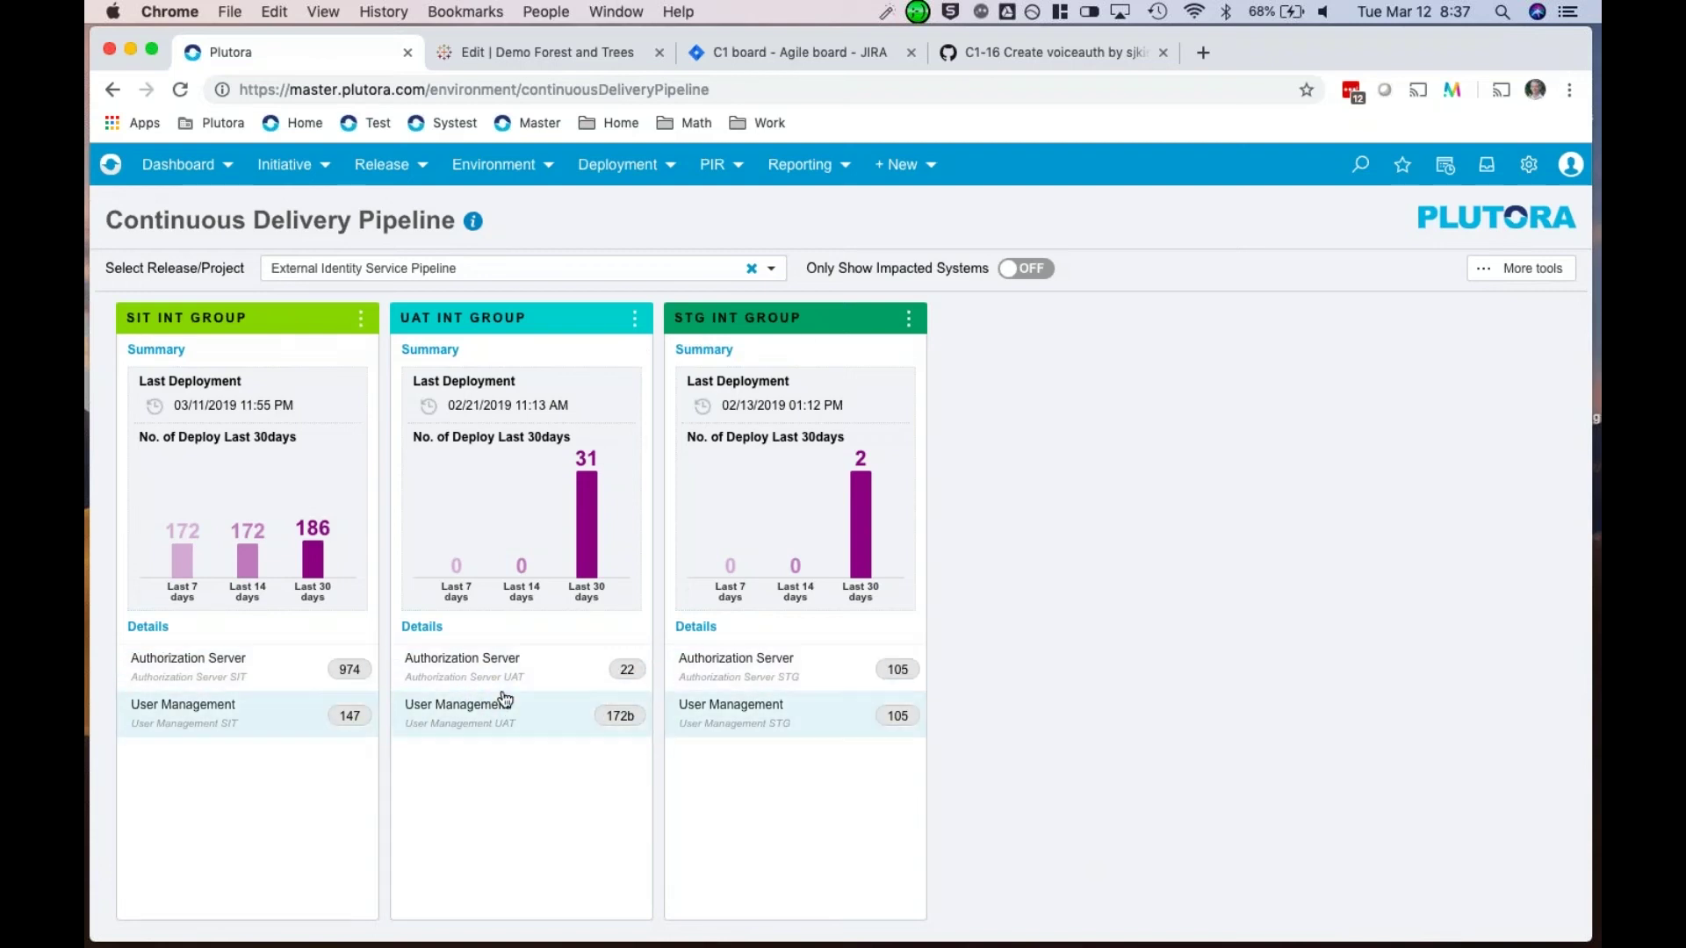
Step: Open the Authorization Server builds in the UAT Int Group and inspect the commits of build versions 20 and 19
click(627, 670)
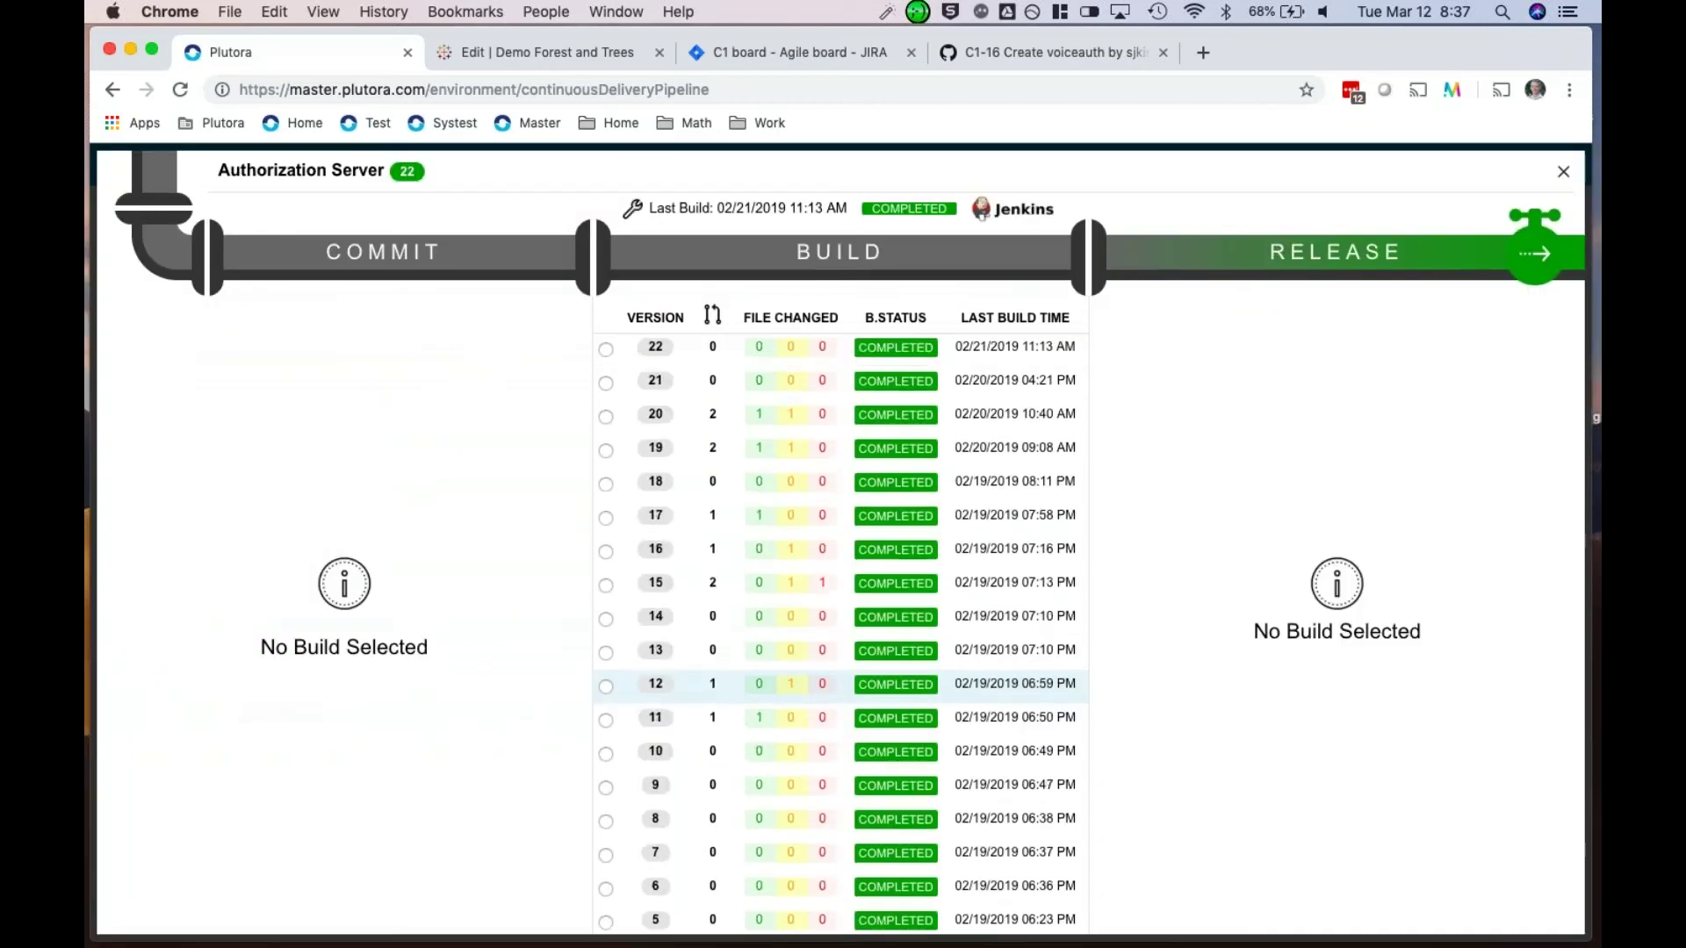
click(773, 418)
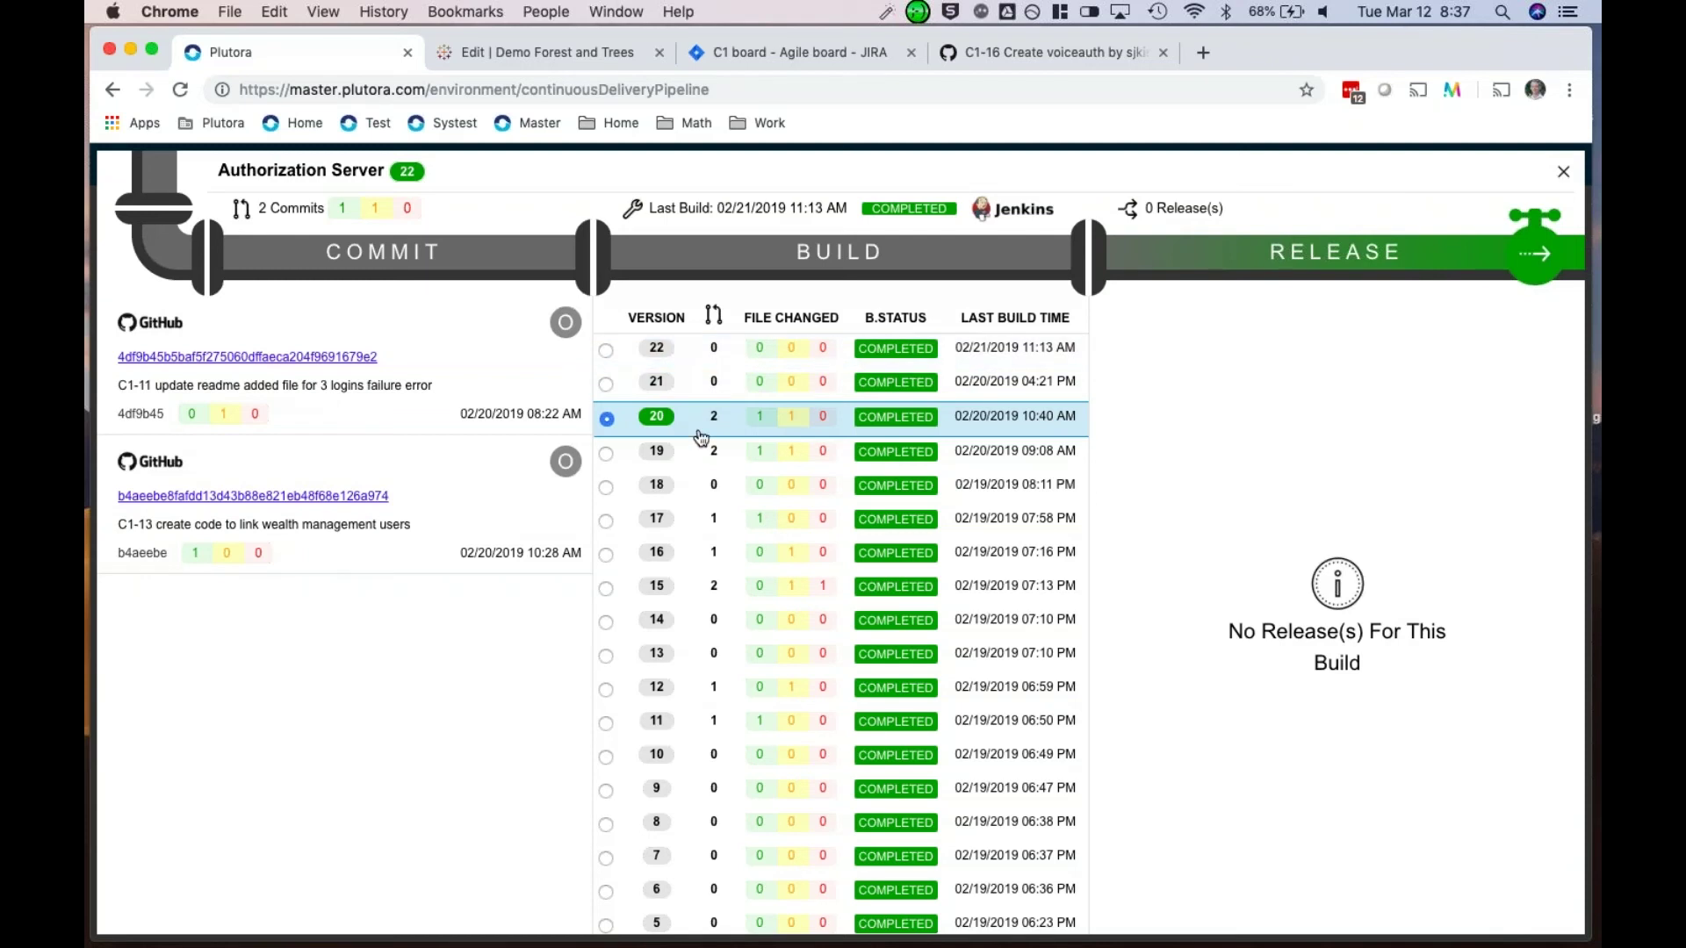
click(773, 470)
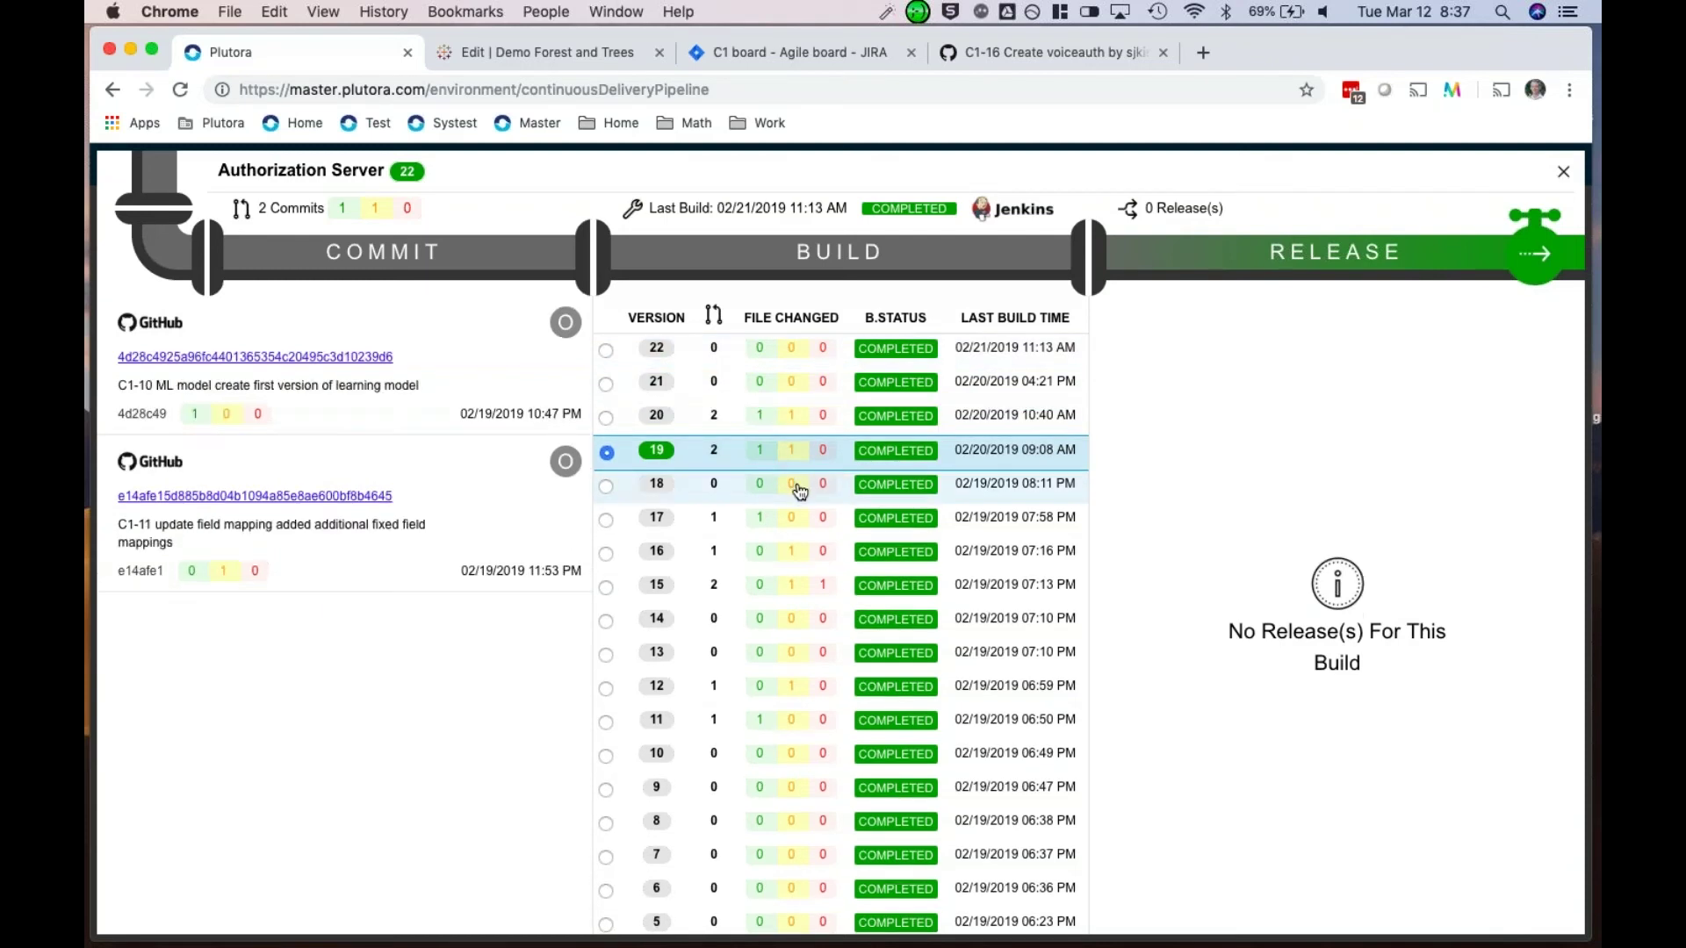
Step: Inspect the commits and linked releases of Authorization Server build versions 18 and 17, and close the build details
click(799, 490)
click(798, 523)
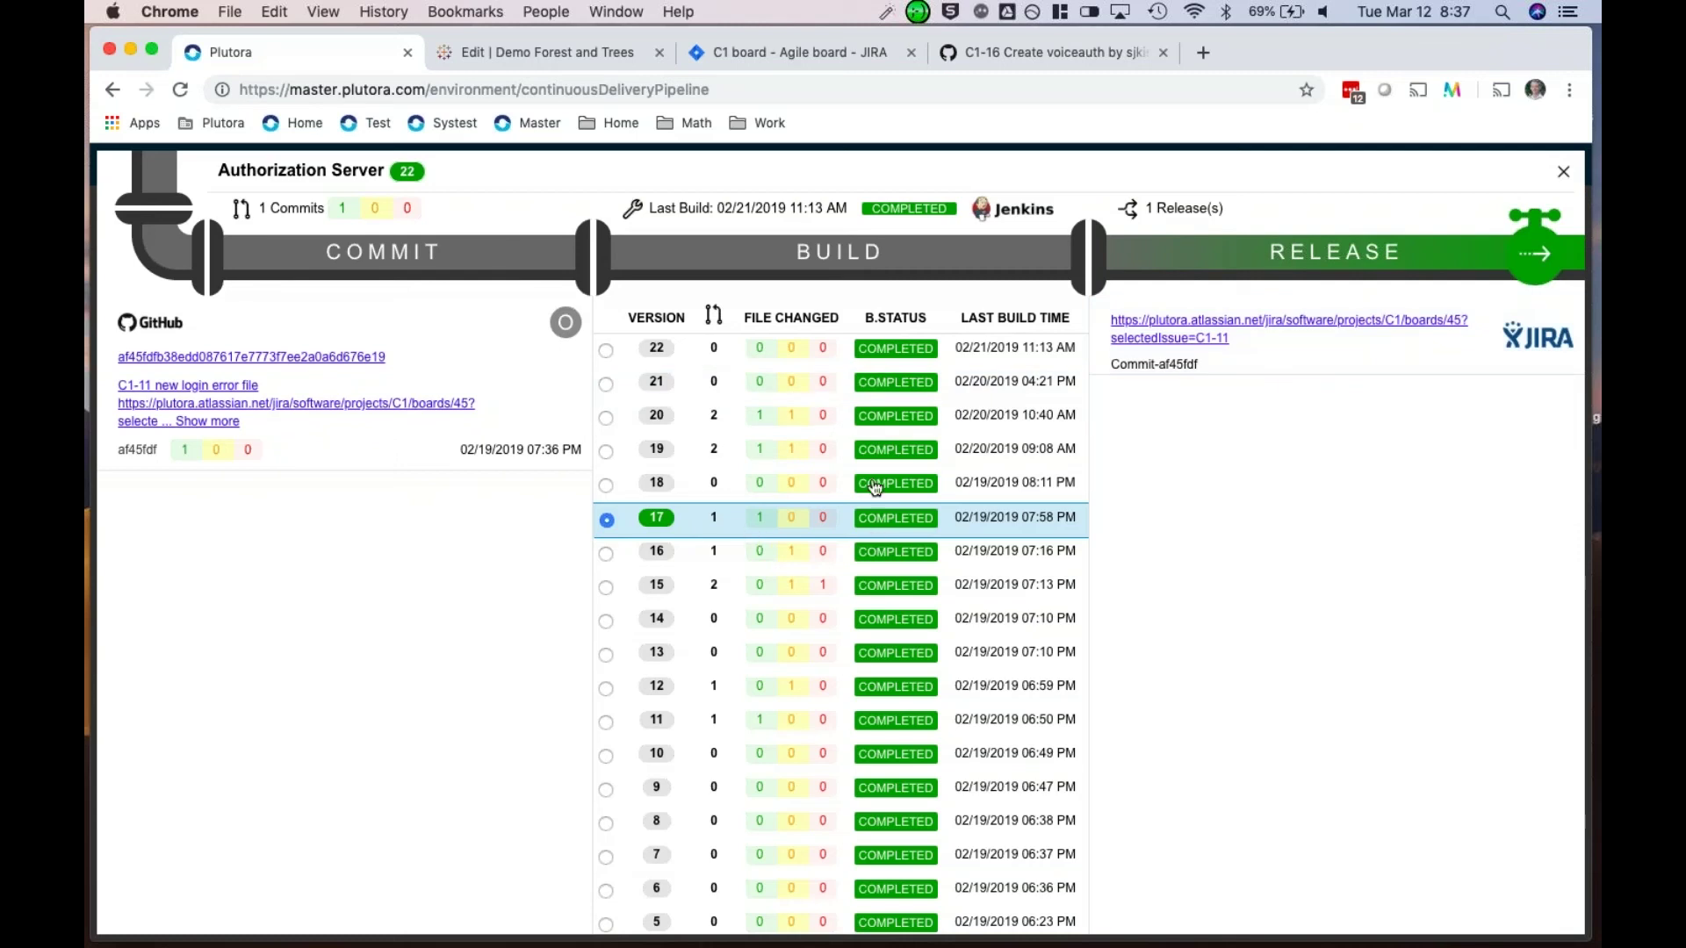
click(1562, 174)
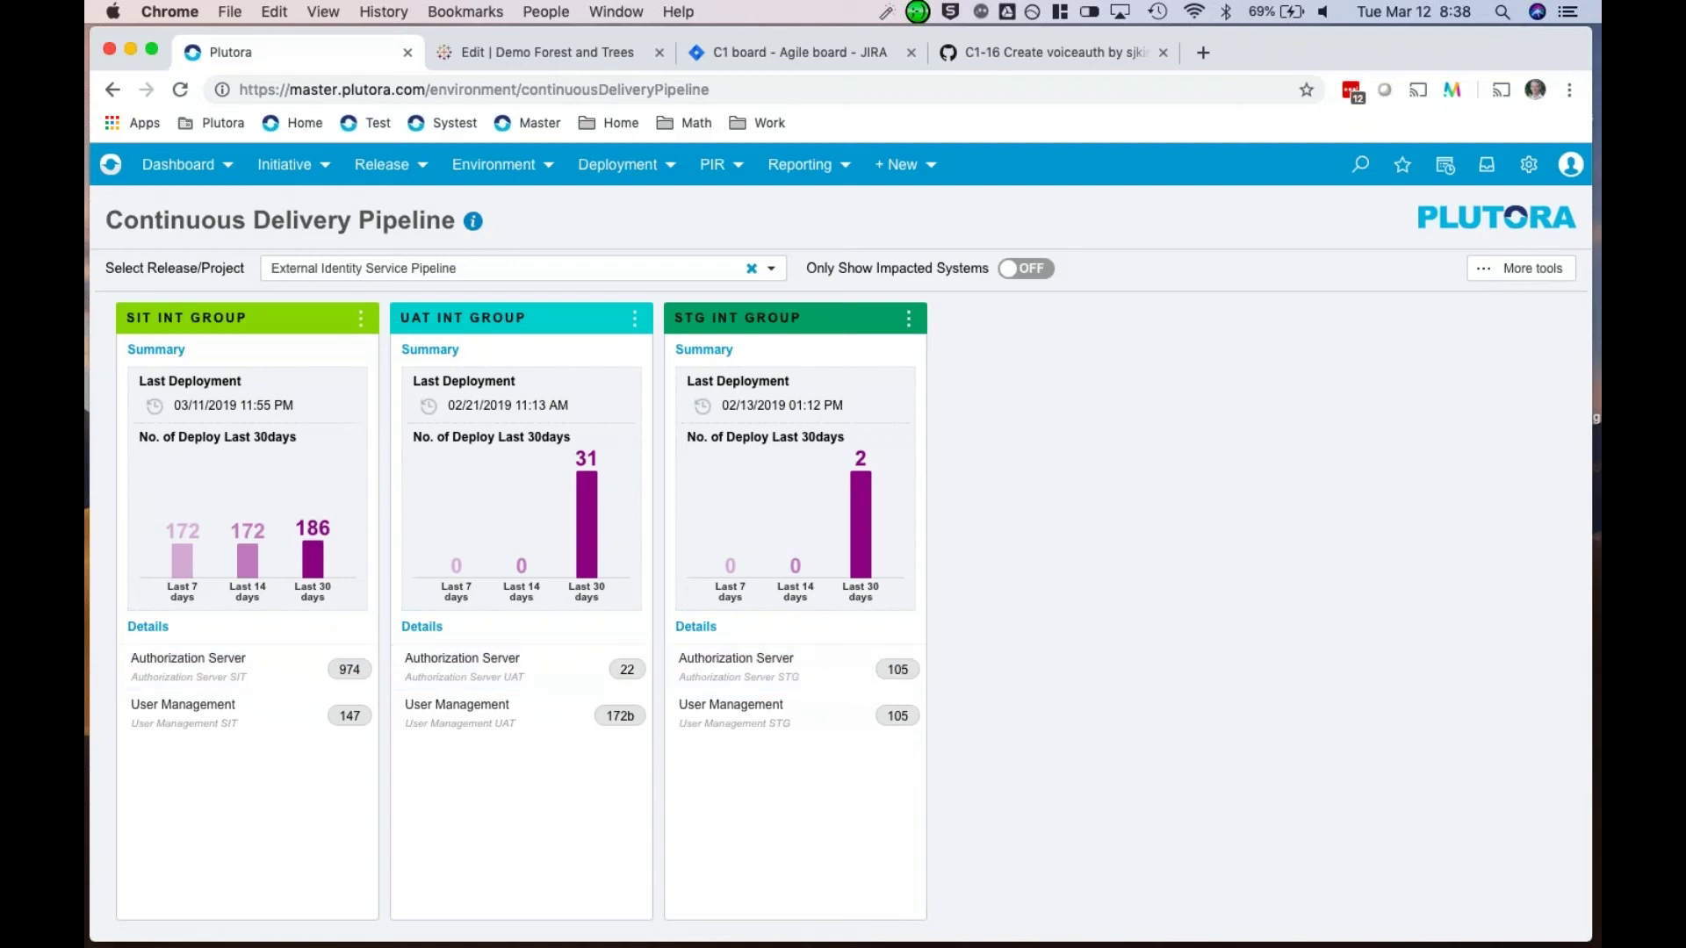
Step: Open the IM Dashboard and examine the Pipeline Summary on its Pipeline view, from features through pull requests to deployments
click(195, 173)
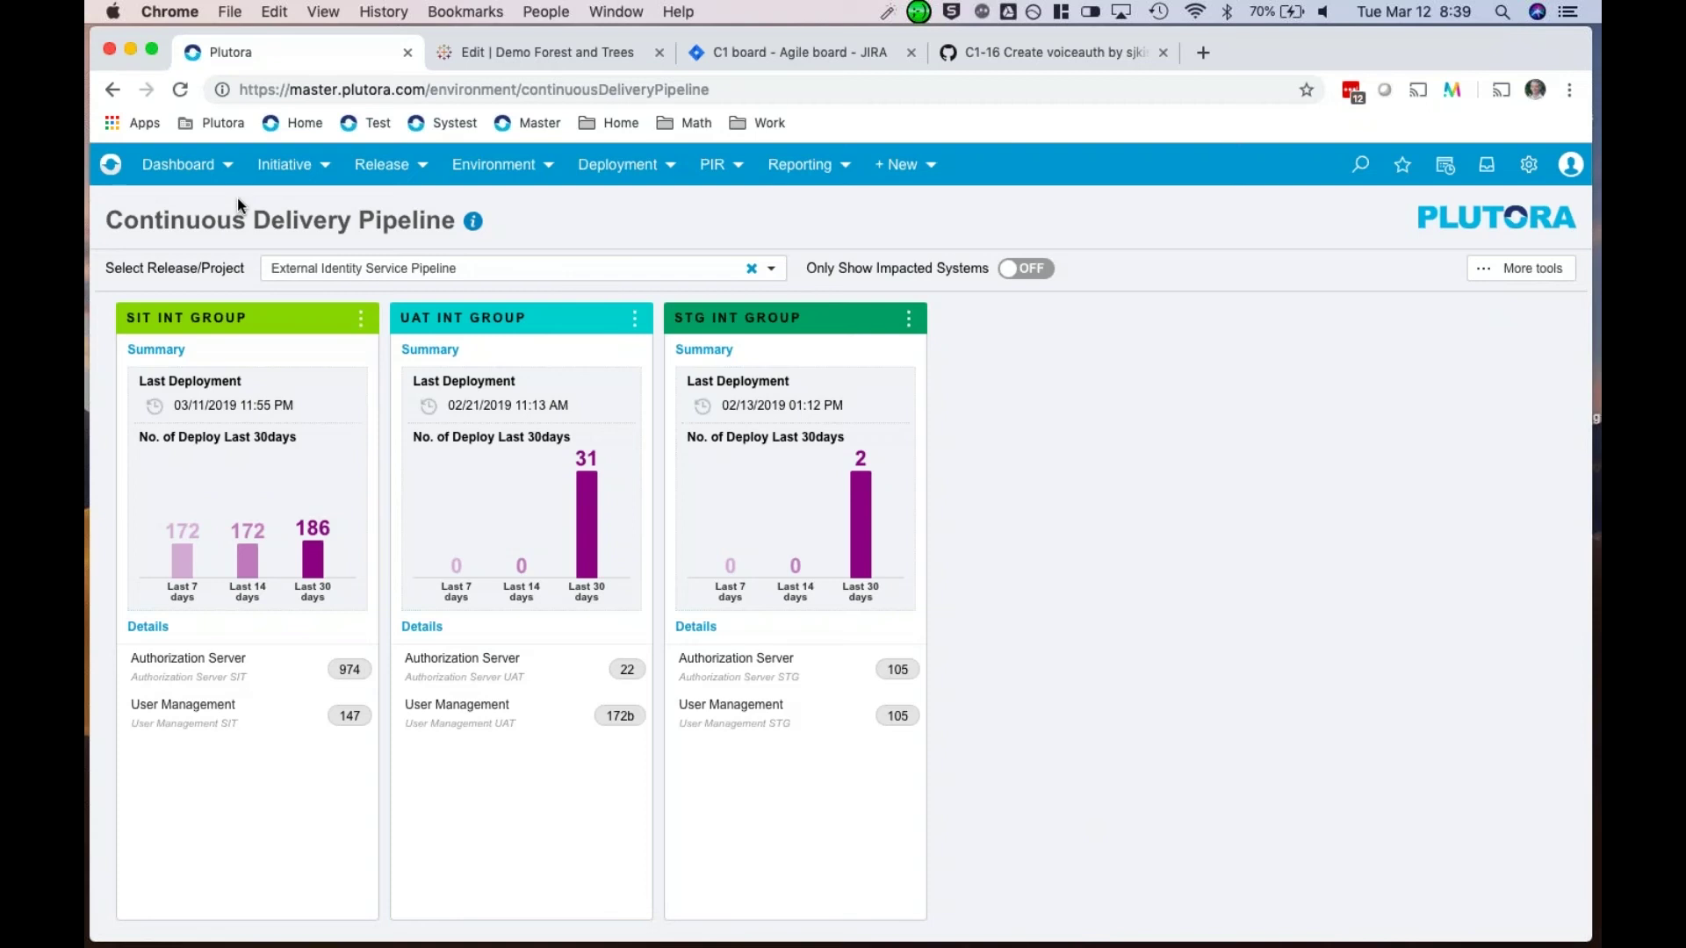
click(180, 165)
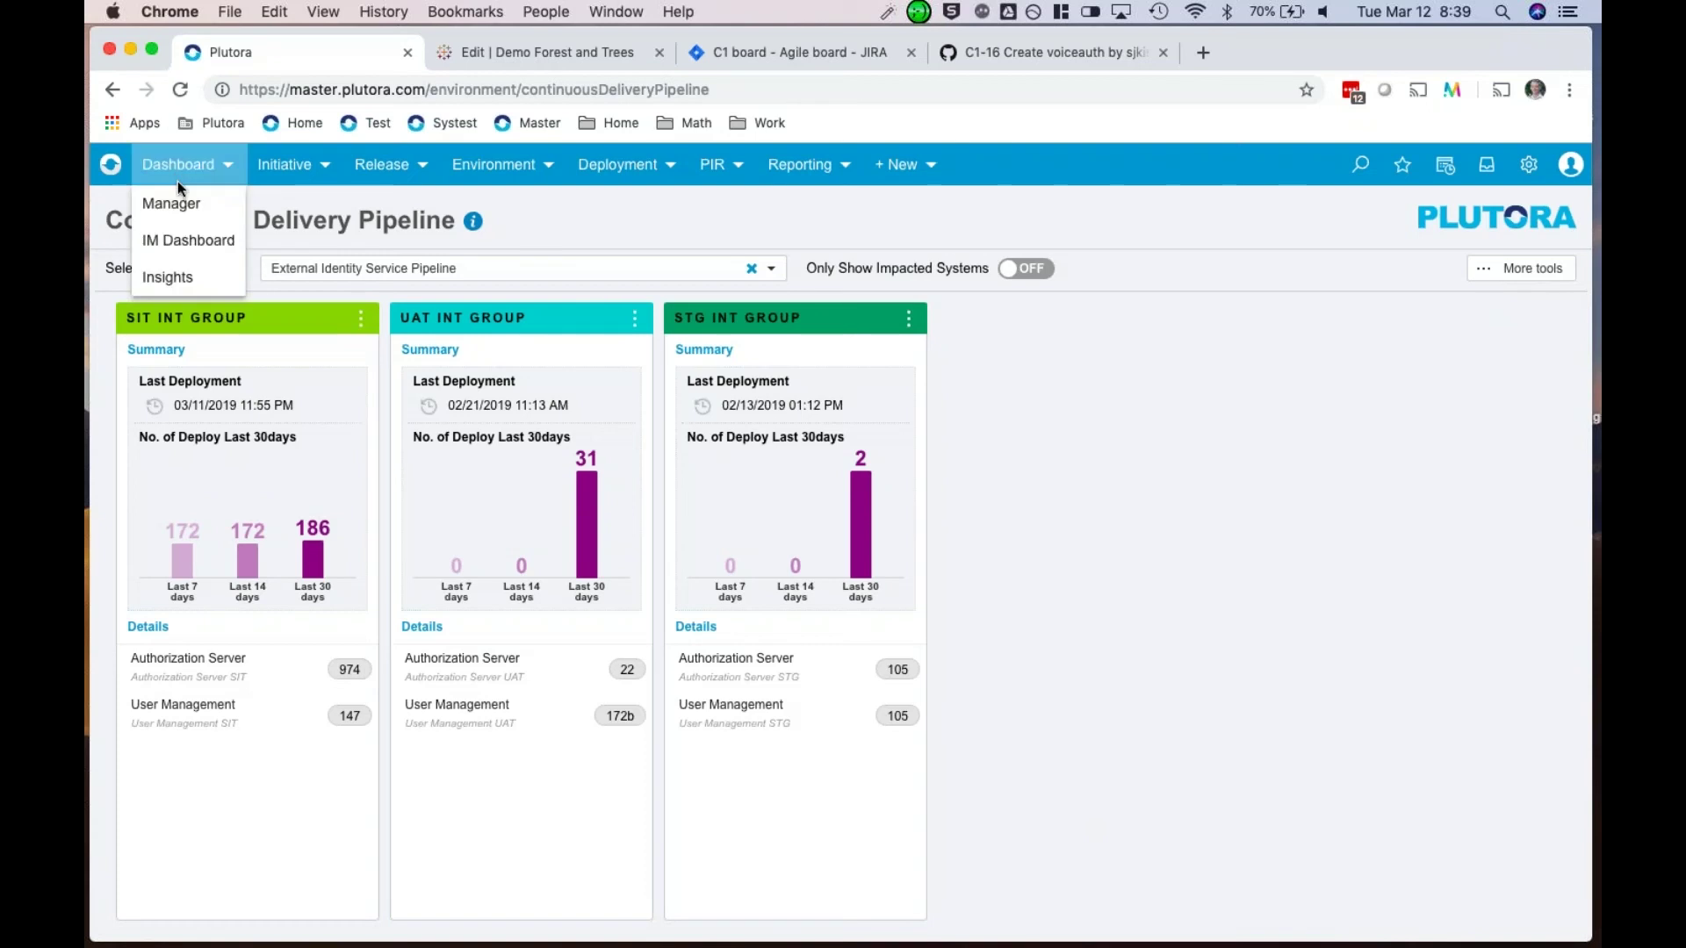
click(190, 241)
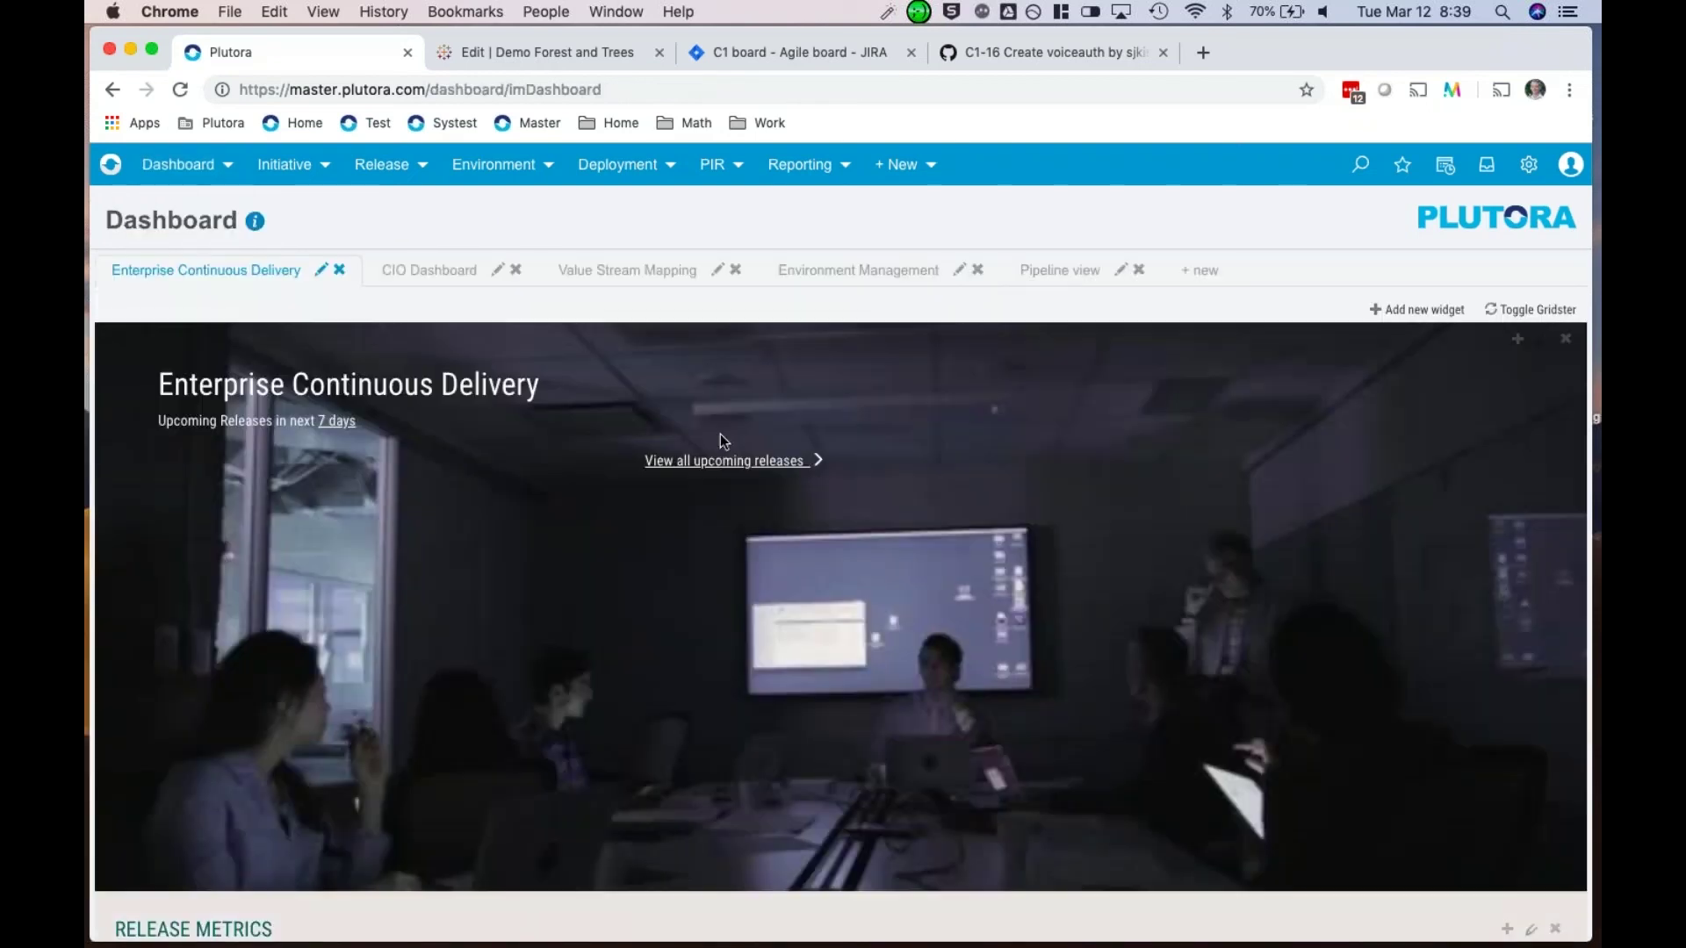
click(1063, 272)
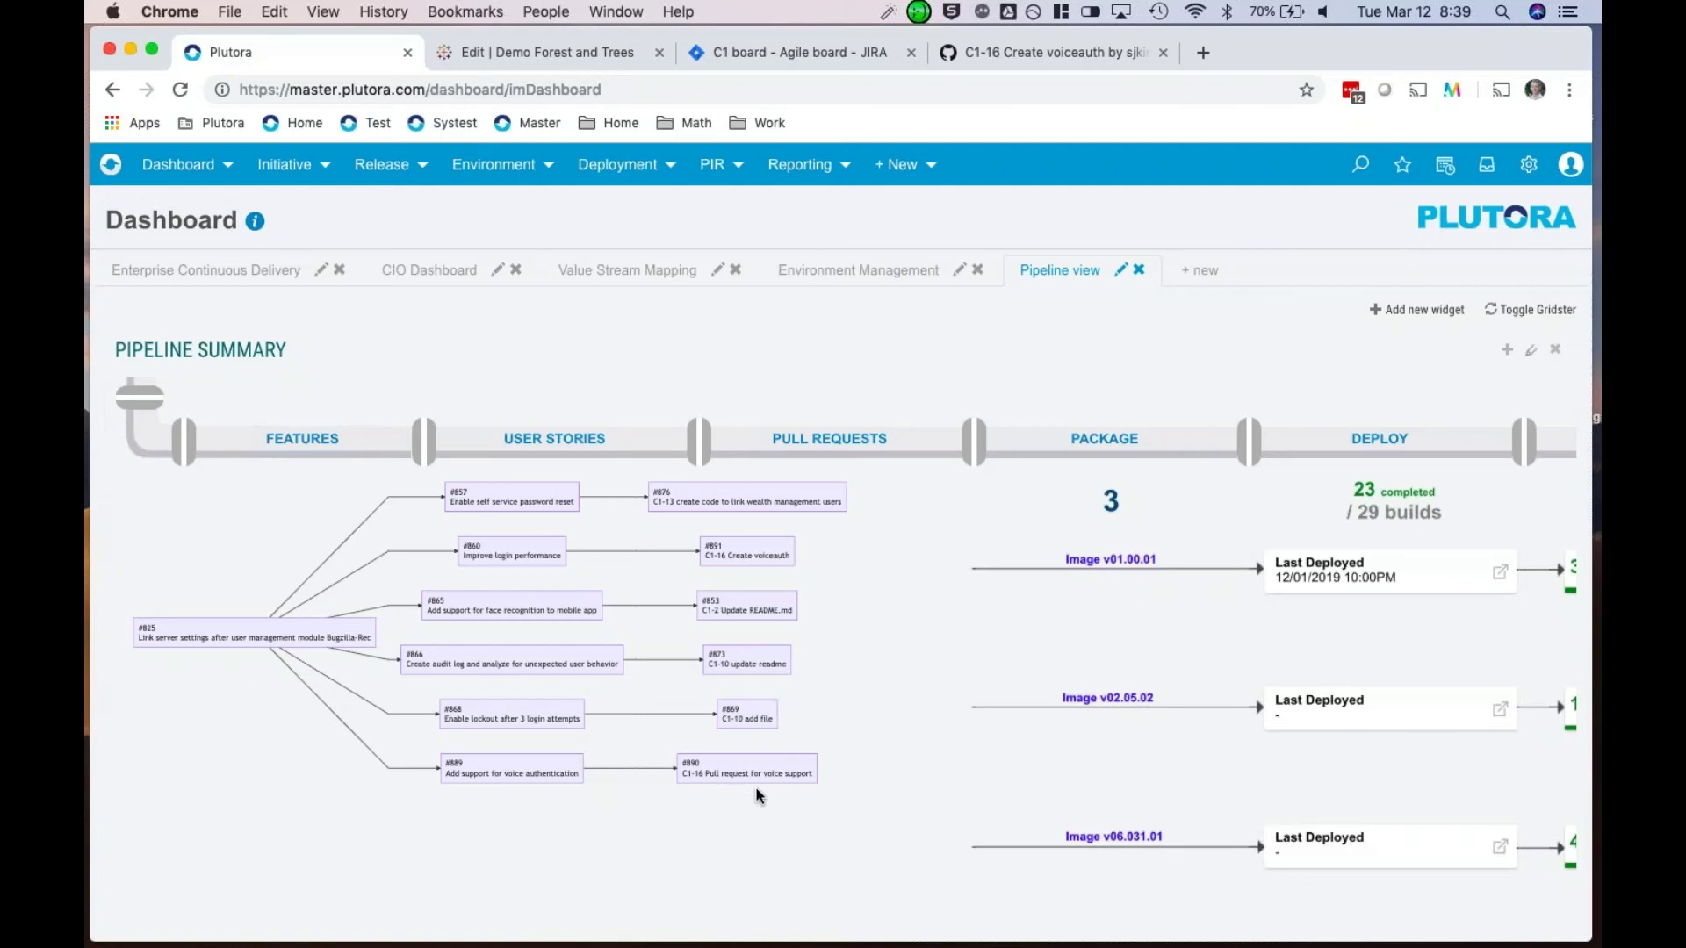
scroll(756, 790, down, 3)
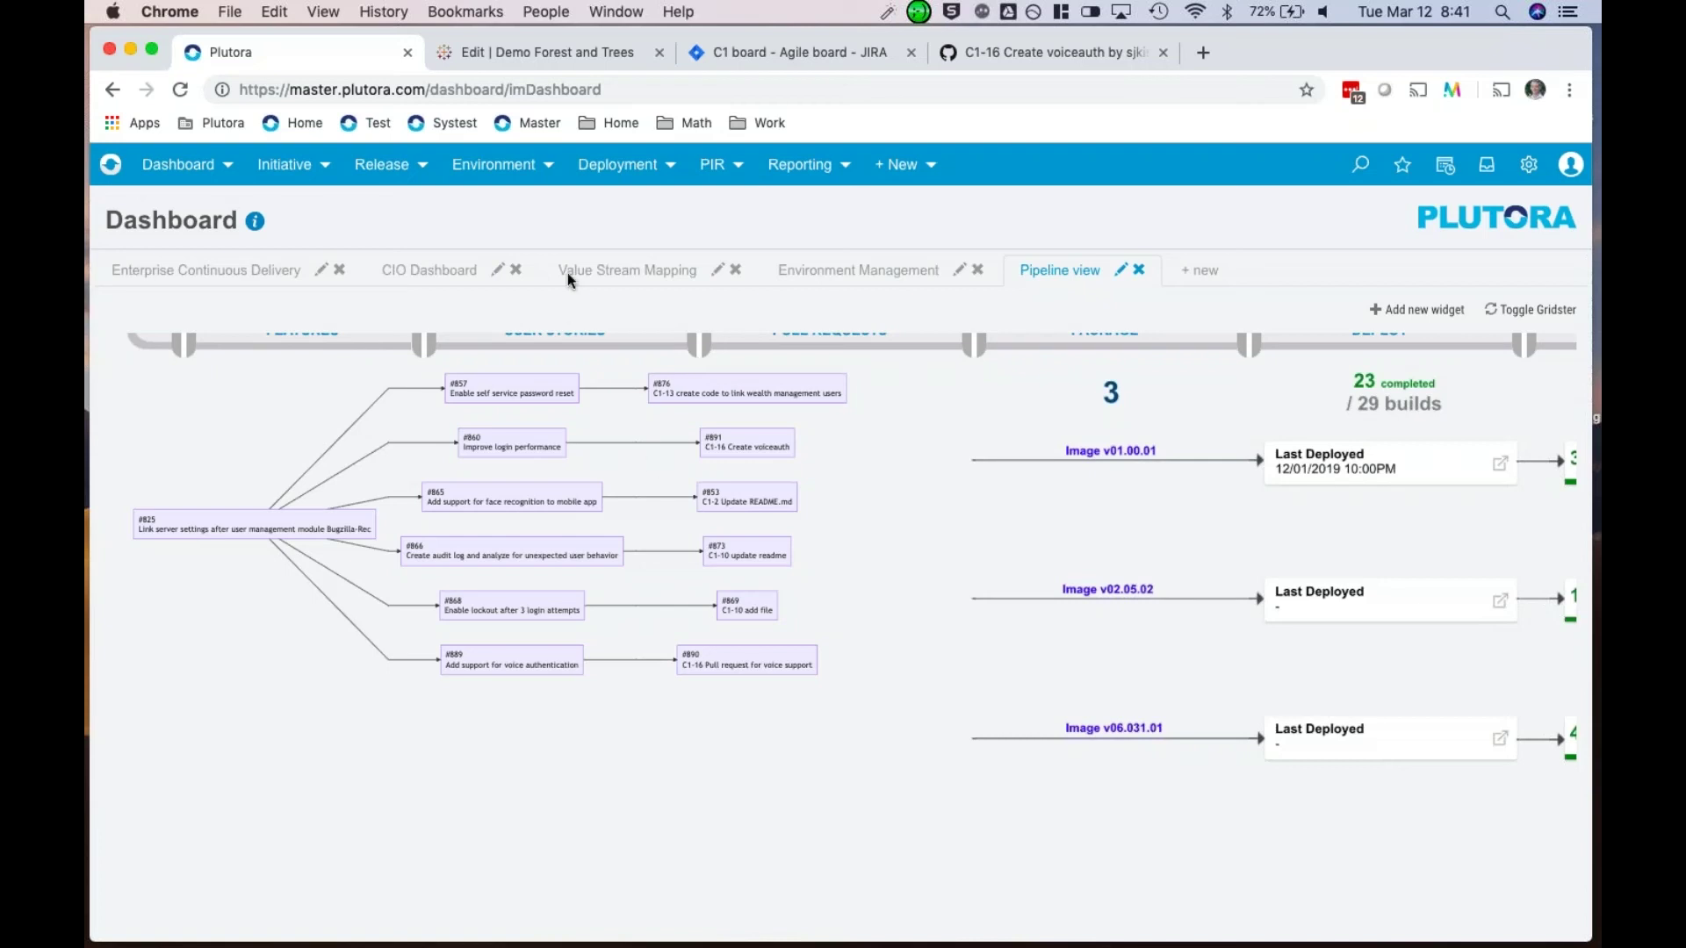
Step: Switch to the Demo Forest and Trees workbook, add a new worksheet and place the Change Name dimension on its rows
click(601, 55)
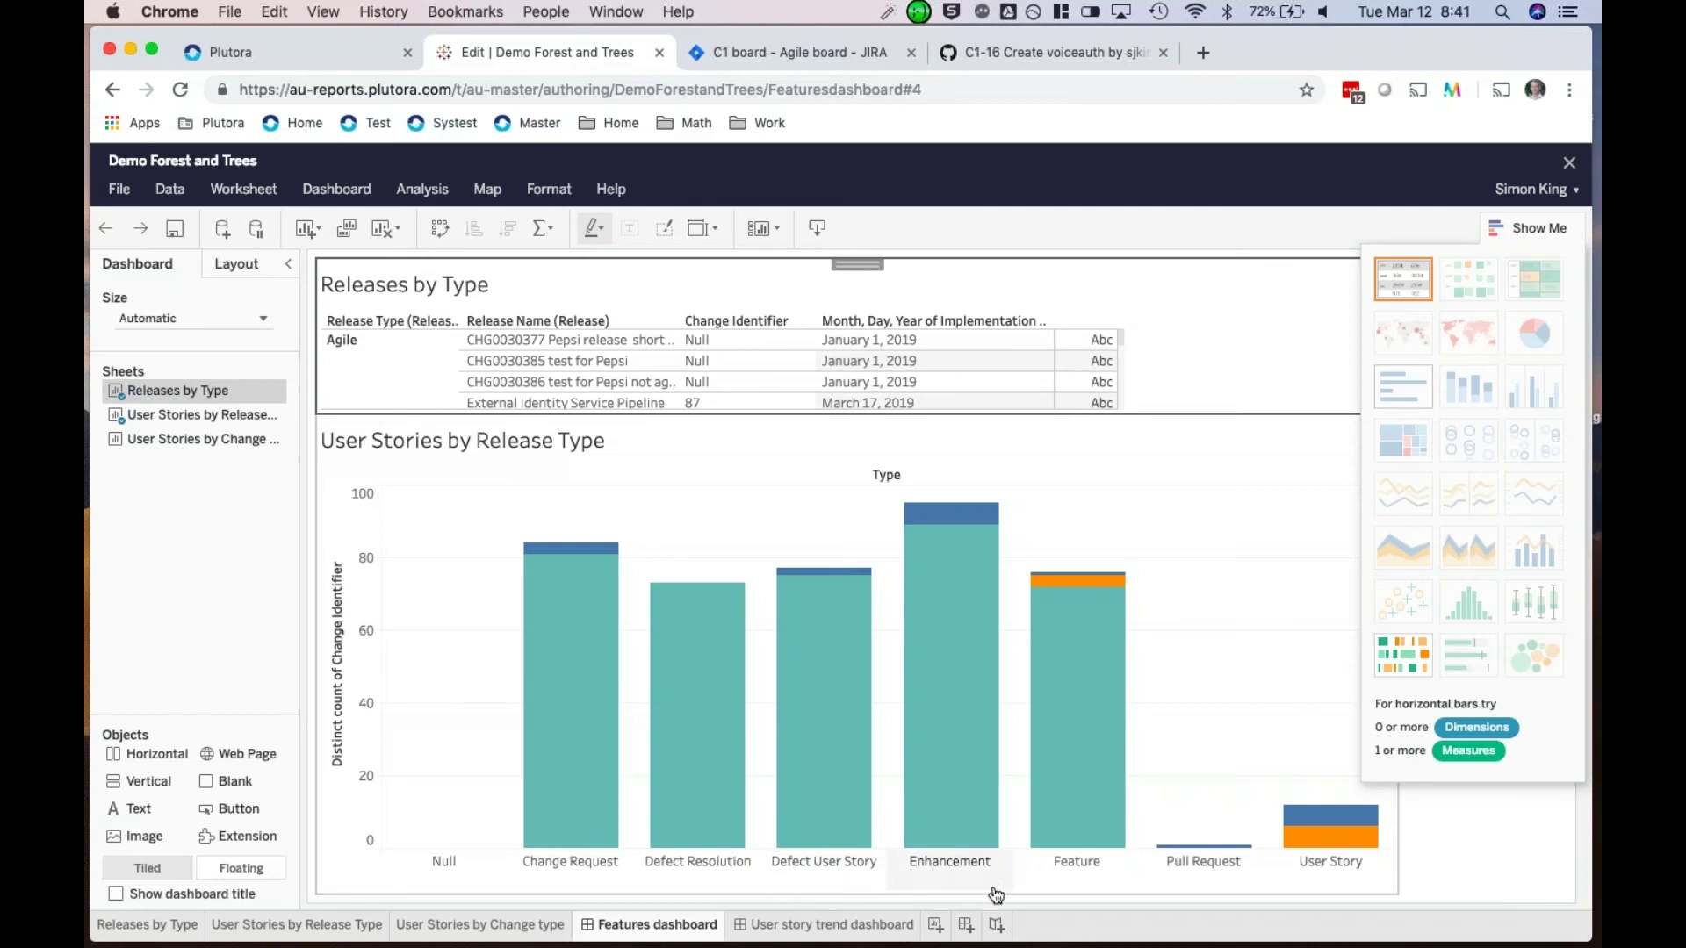
click(935, 924)
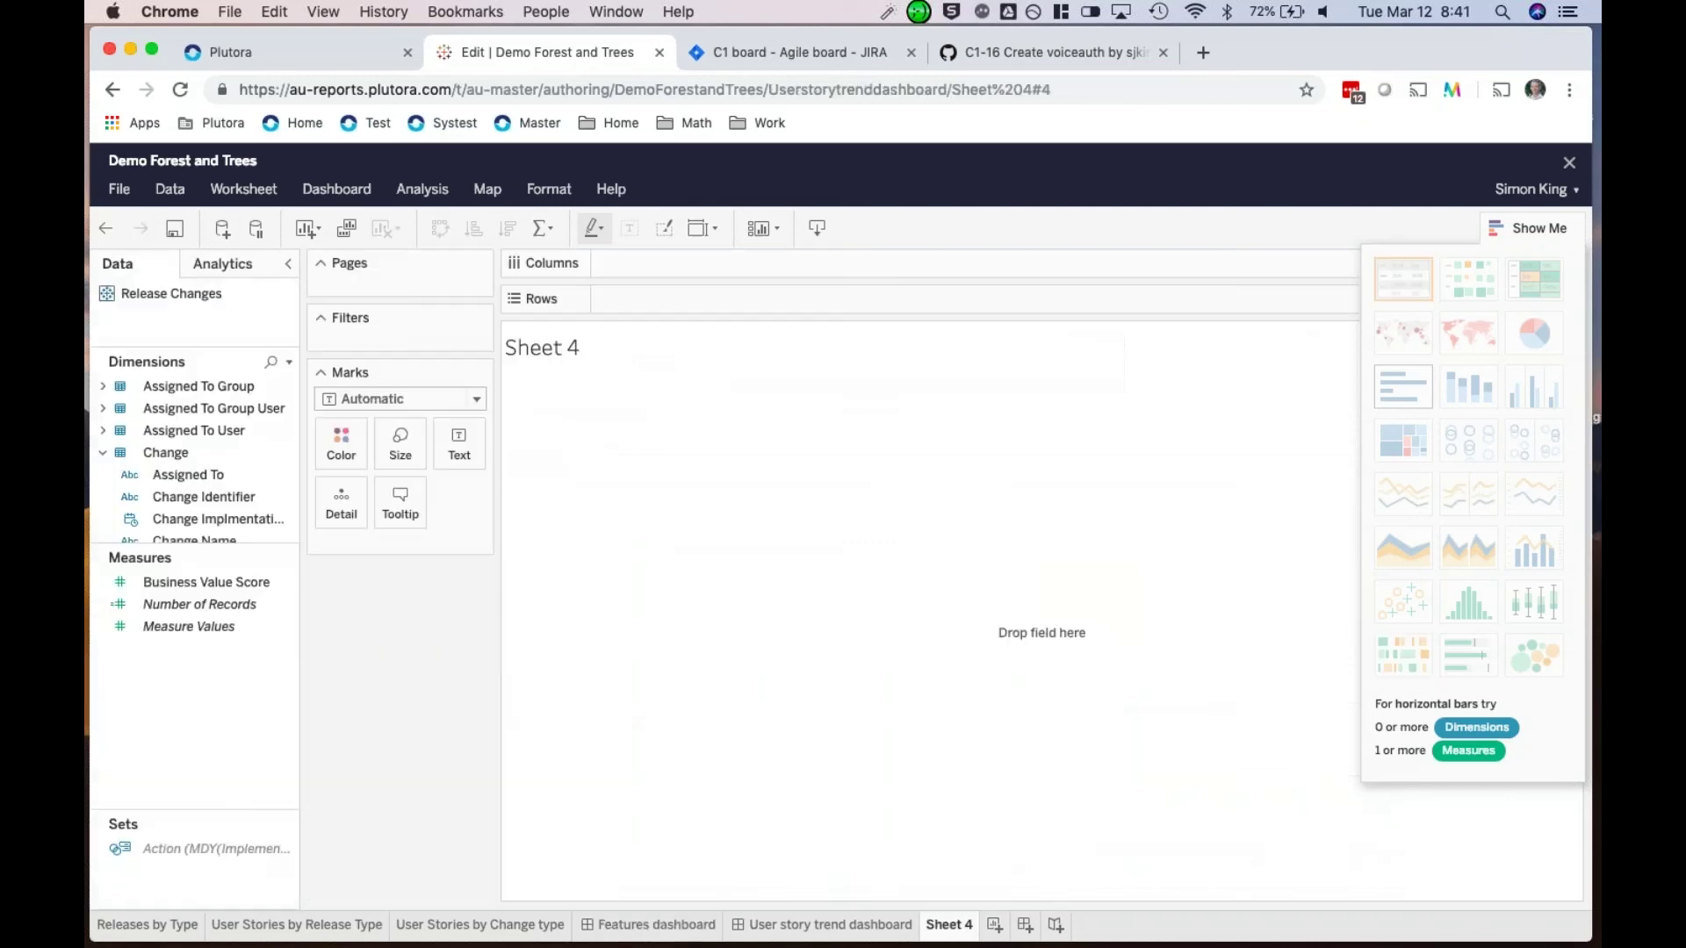
scroll(222, 487, down, 3)
scroll(225, 491, up, 3)
click(224, 494)
scroll(225, 501, down, 1)
scroll(225, 505, down, 2)
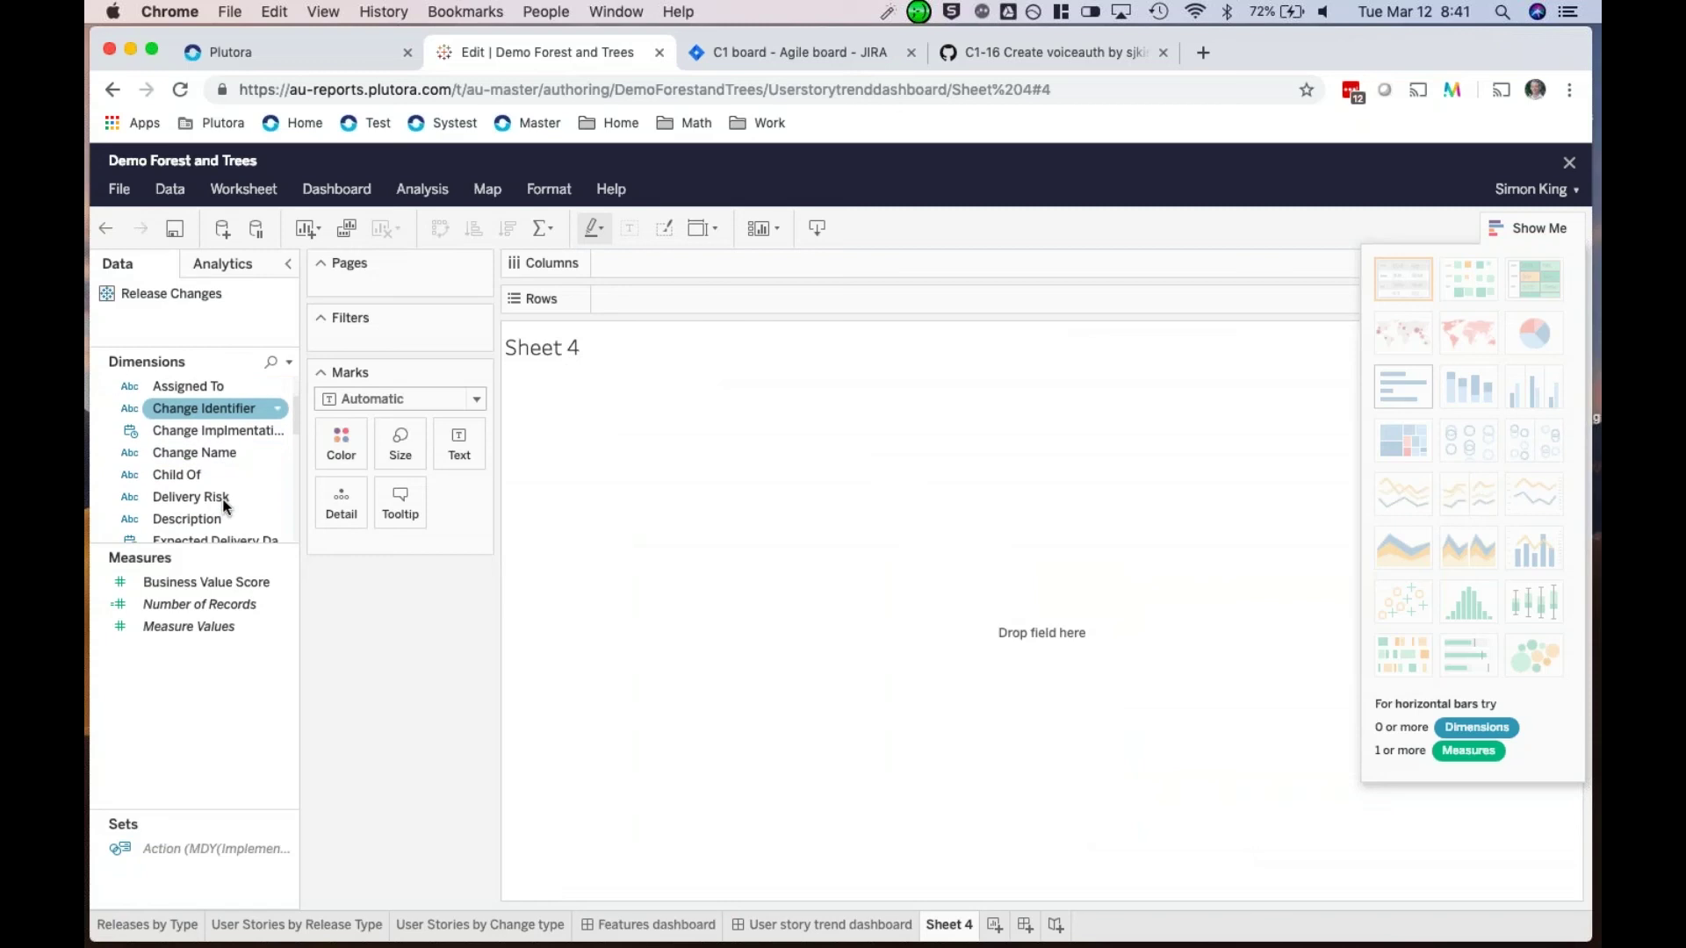
drag(211, 456, 671, 305)
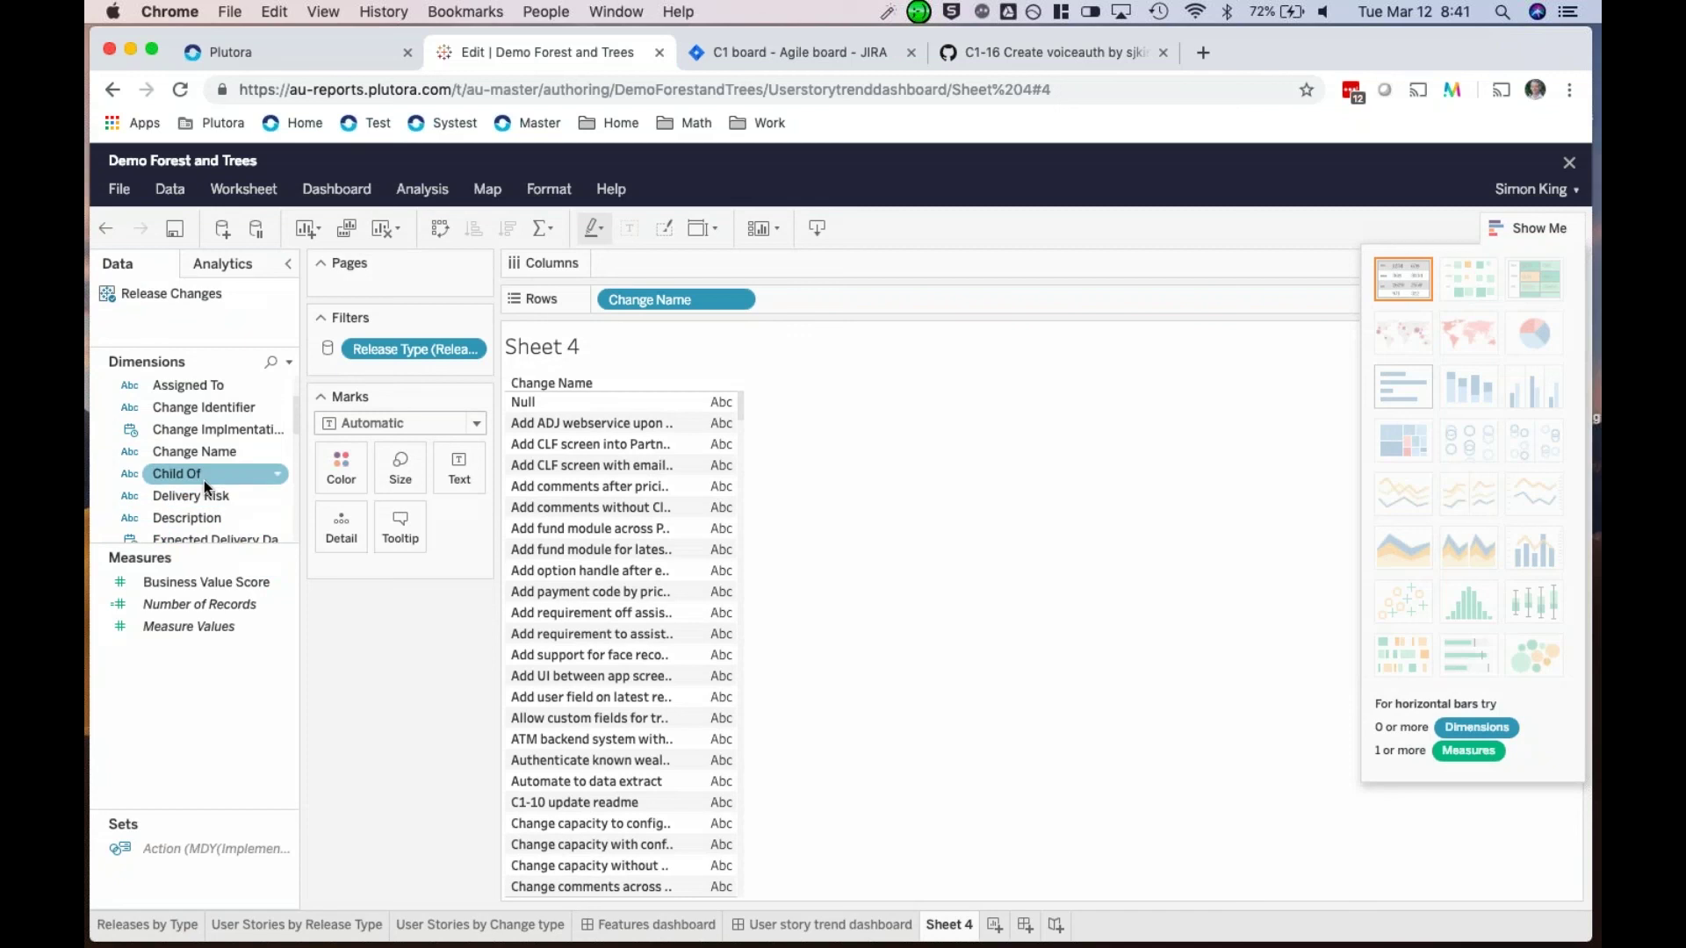
Step: Add Raised On Date Local to the worksheet's rows after Change Name and show it in M/D/YY date format
scroll(204, 481, down, 3)
scroll(204, 482, down, 4)
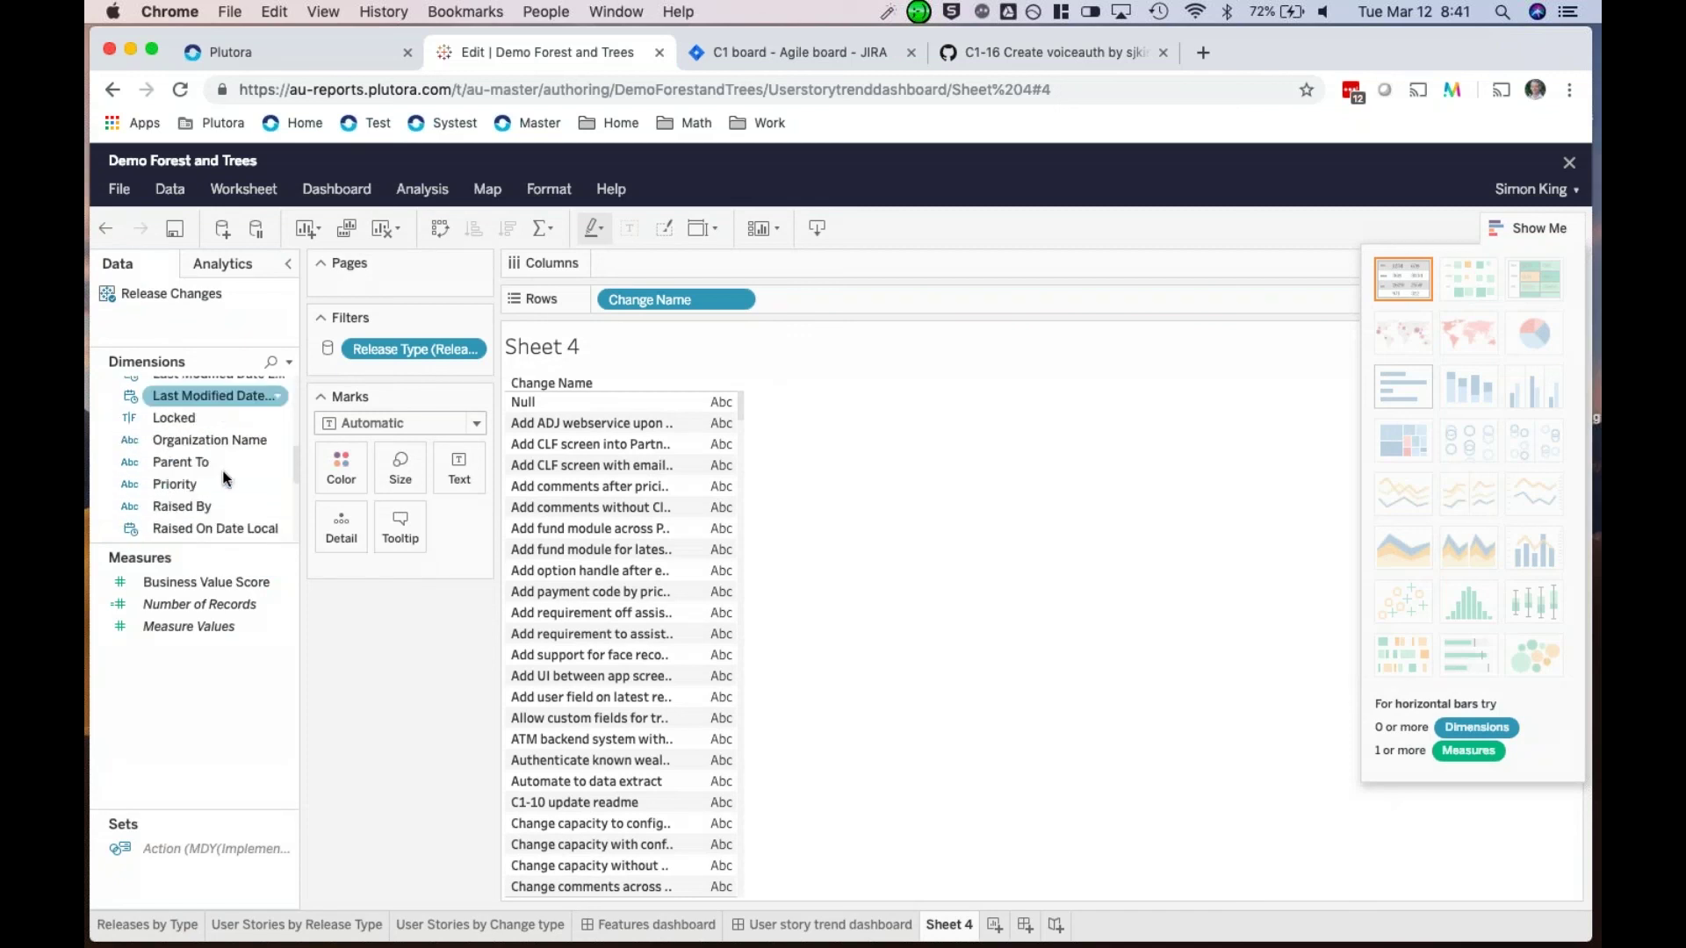
drag(208, 451, 854, 302)
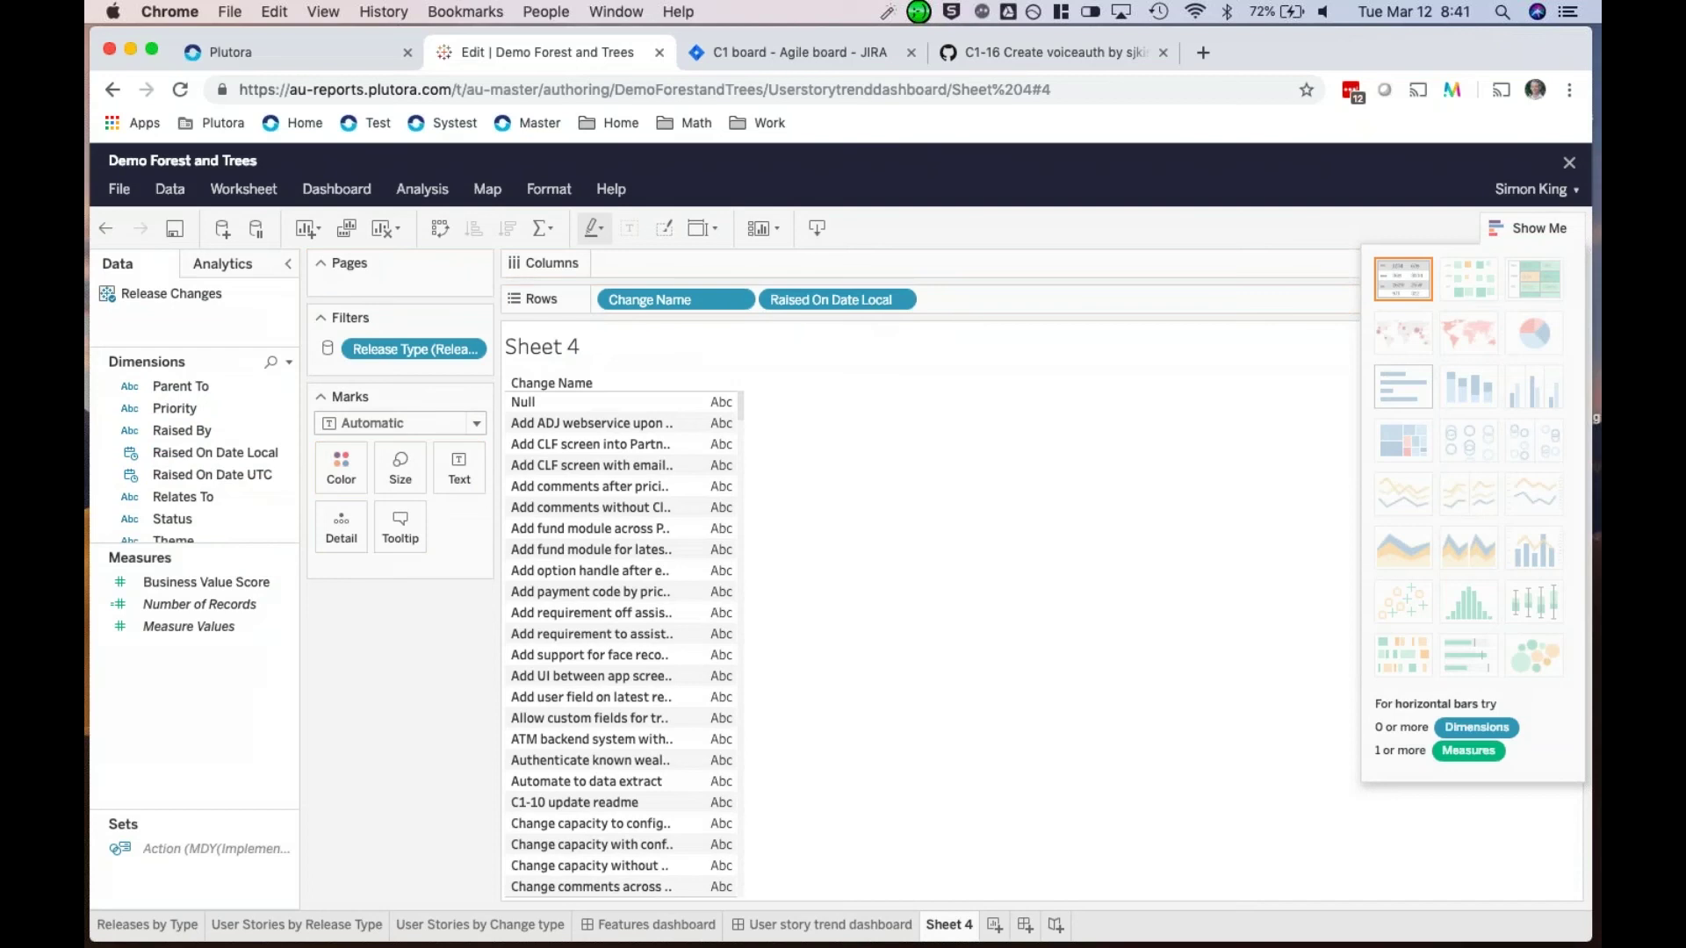
click(904, 302)
mouse_move(917, 589)
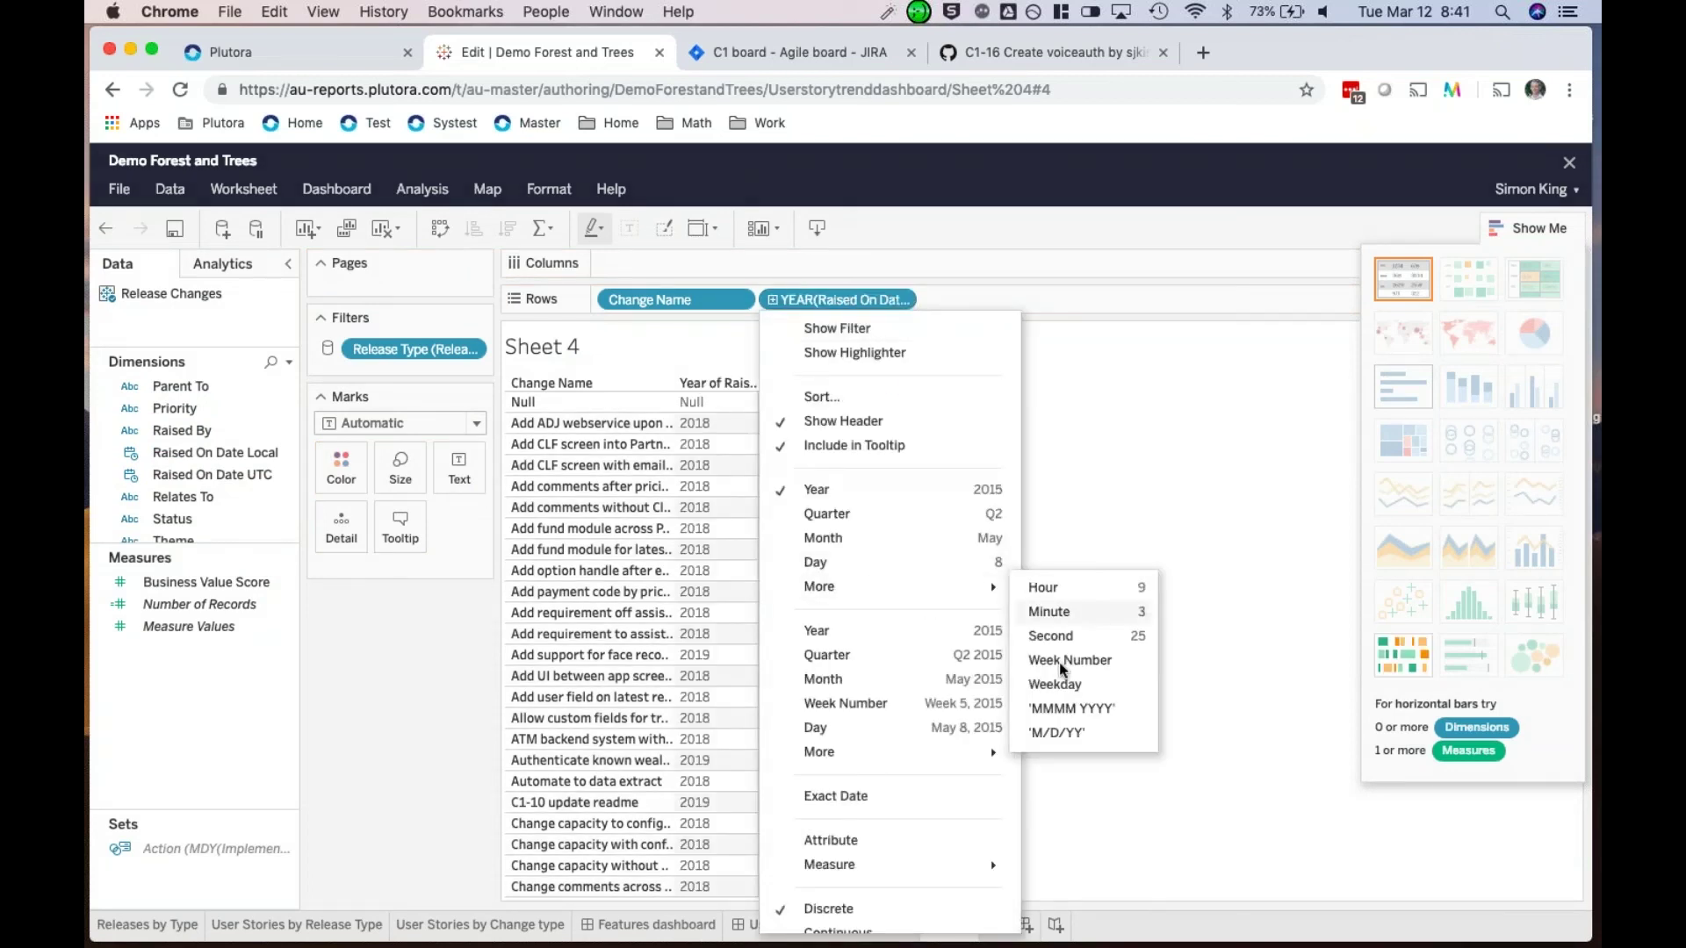
click(1077, 734)
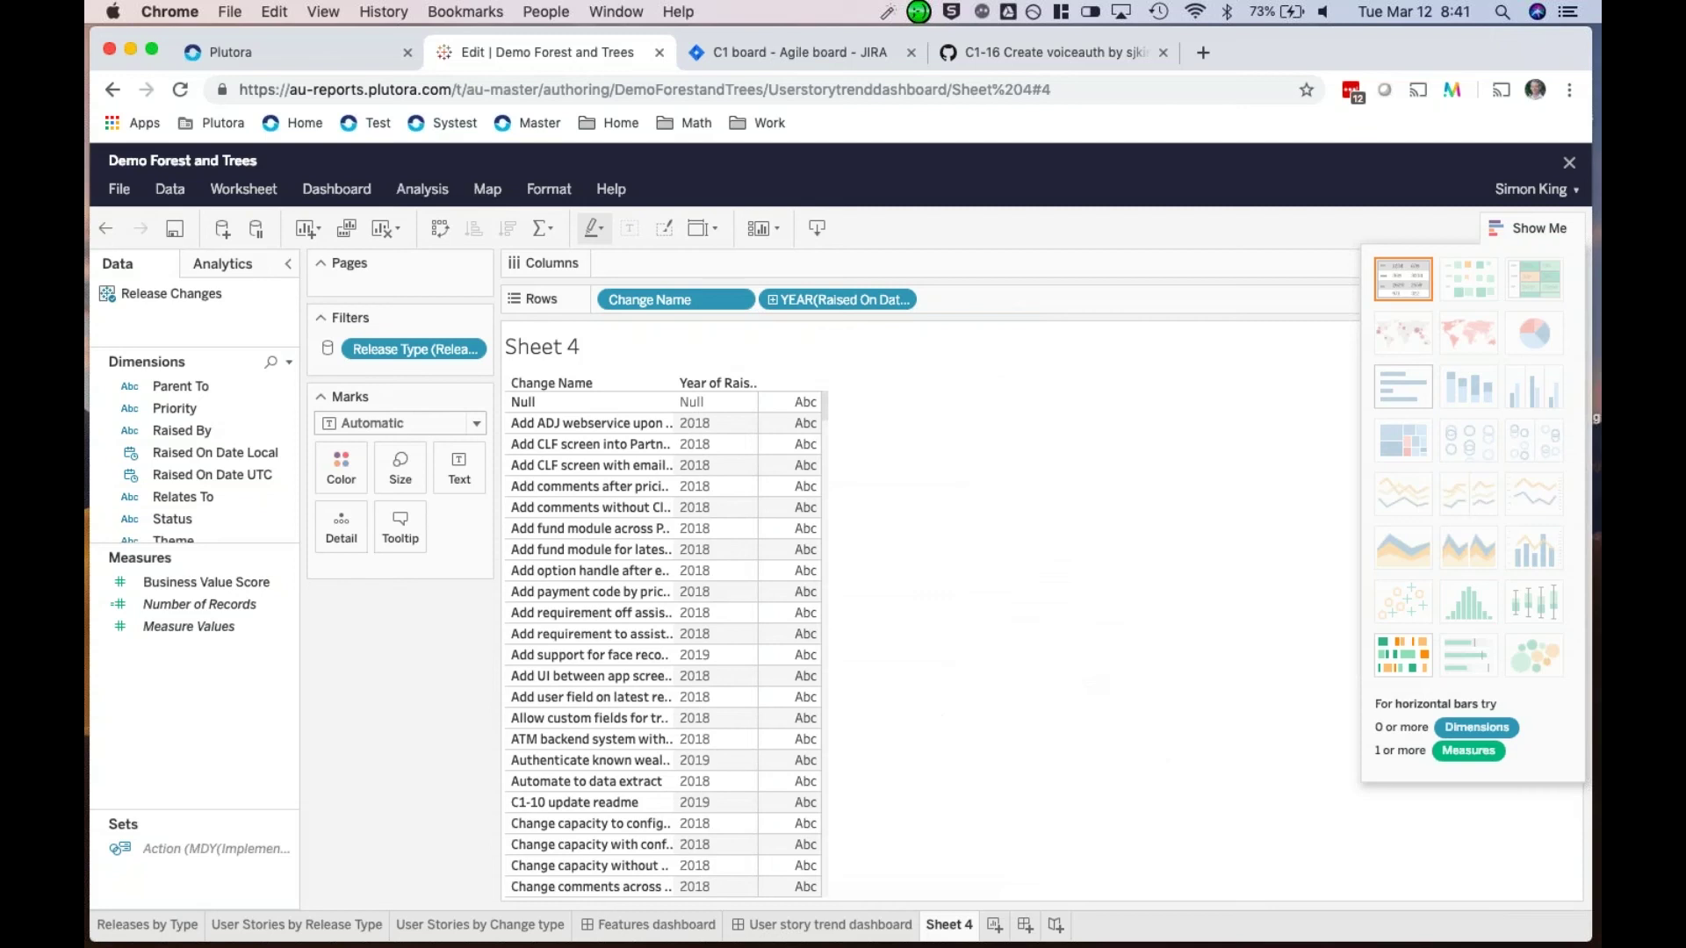
Step: Create a calculated field named duration
click(289, 363)
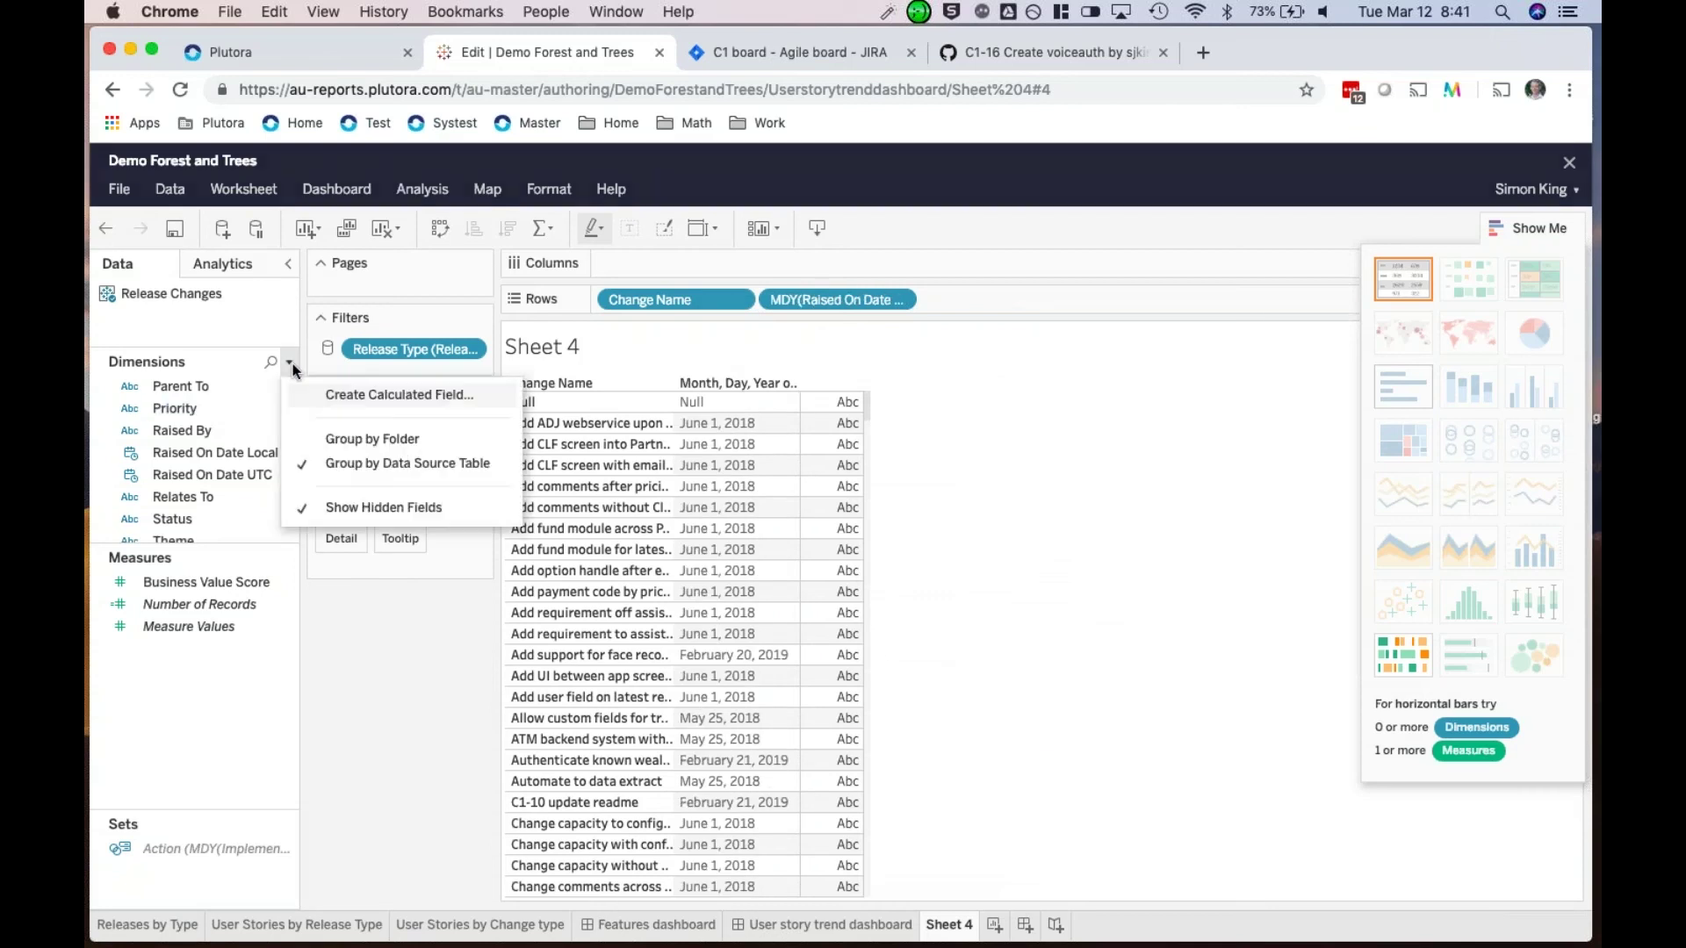
click(395, 395)
text(date)
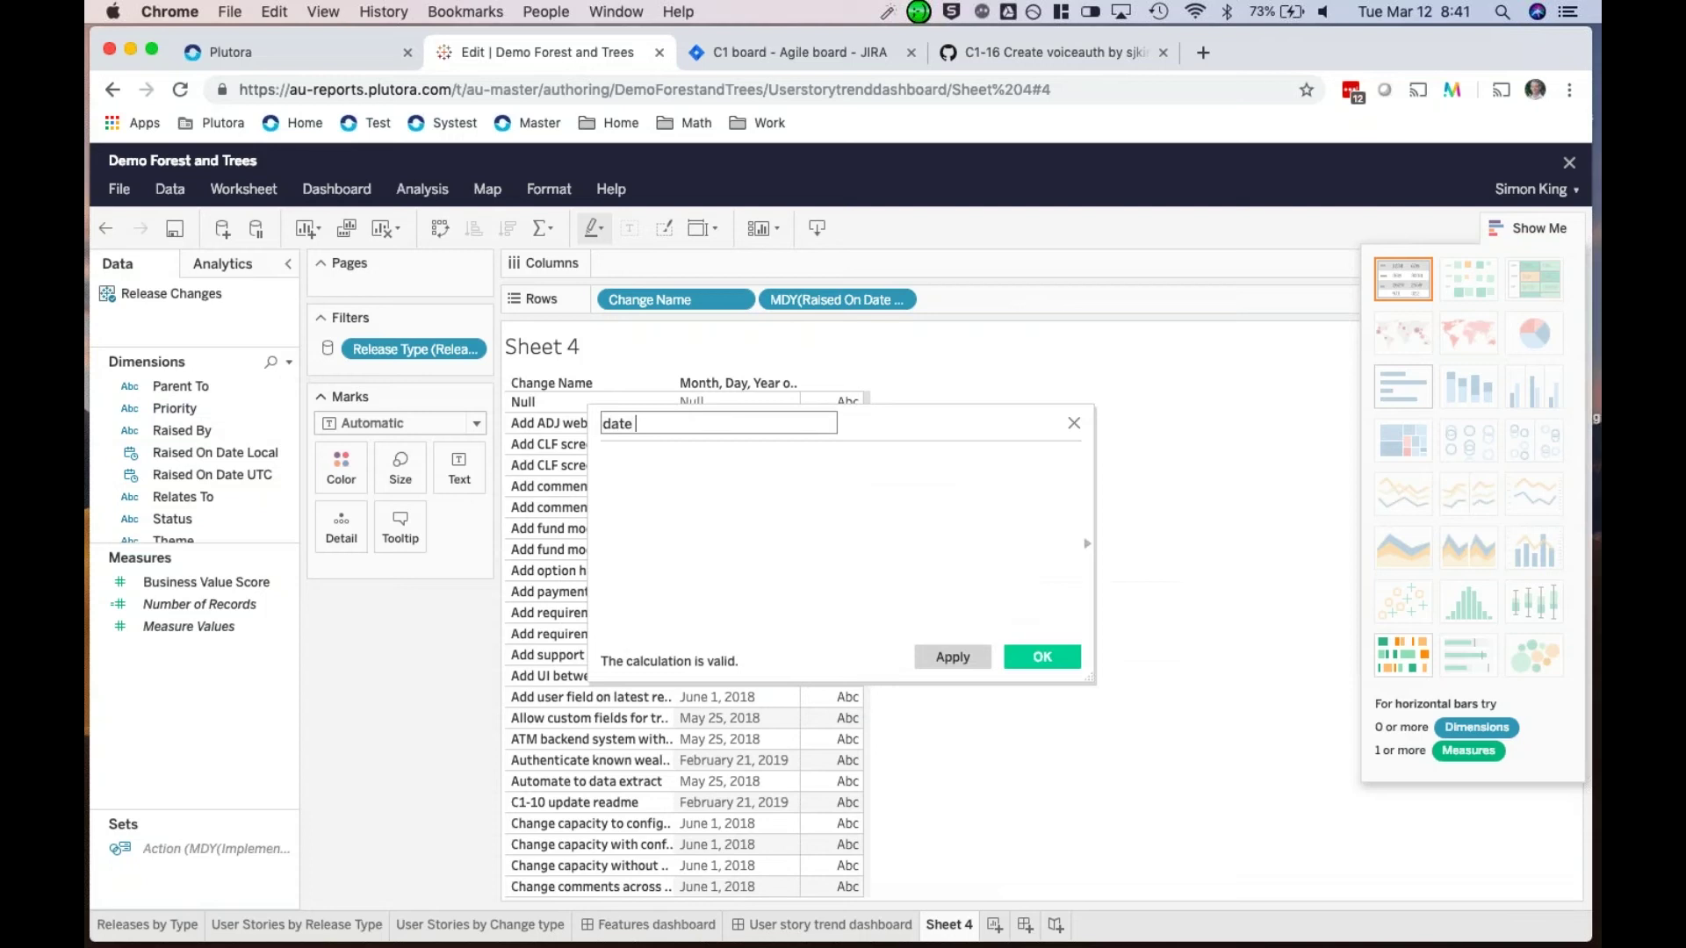
key(BackSpace)
key(BackSpace)
key(BackSpace)
key(BackSpace)
text(uration)
Step: Define the duration formula as datediff('day',[Raised On Date Local],[Implementation Date Local (Release)]) and save the calculated field
click(608, 456)
text(datediff)
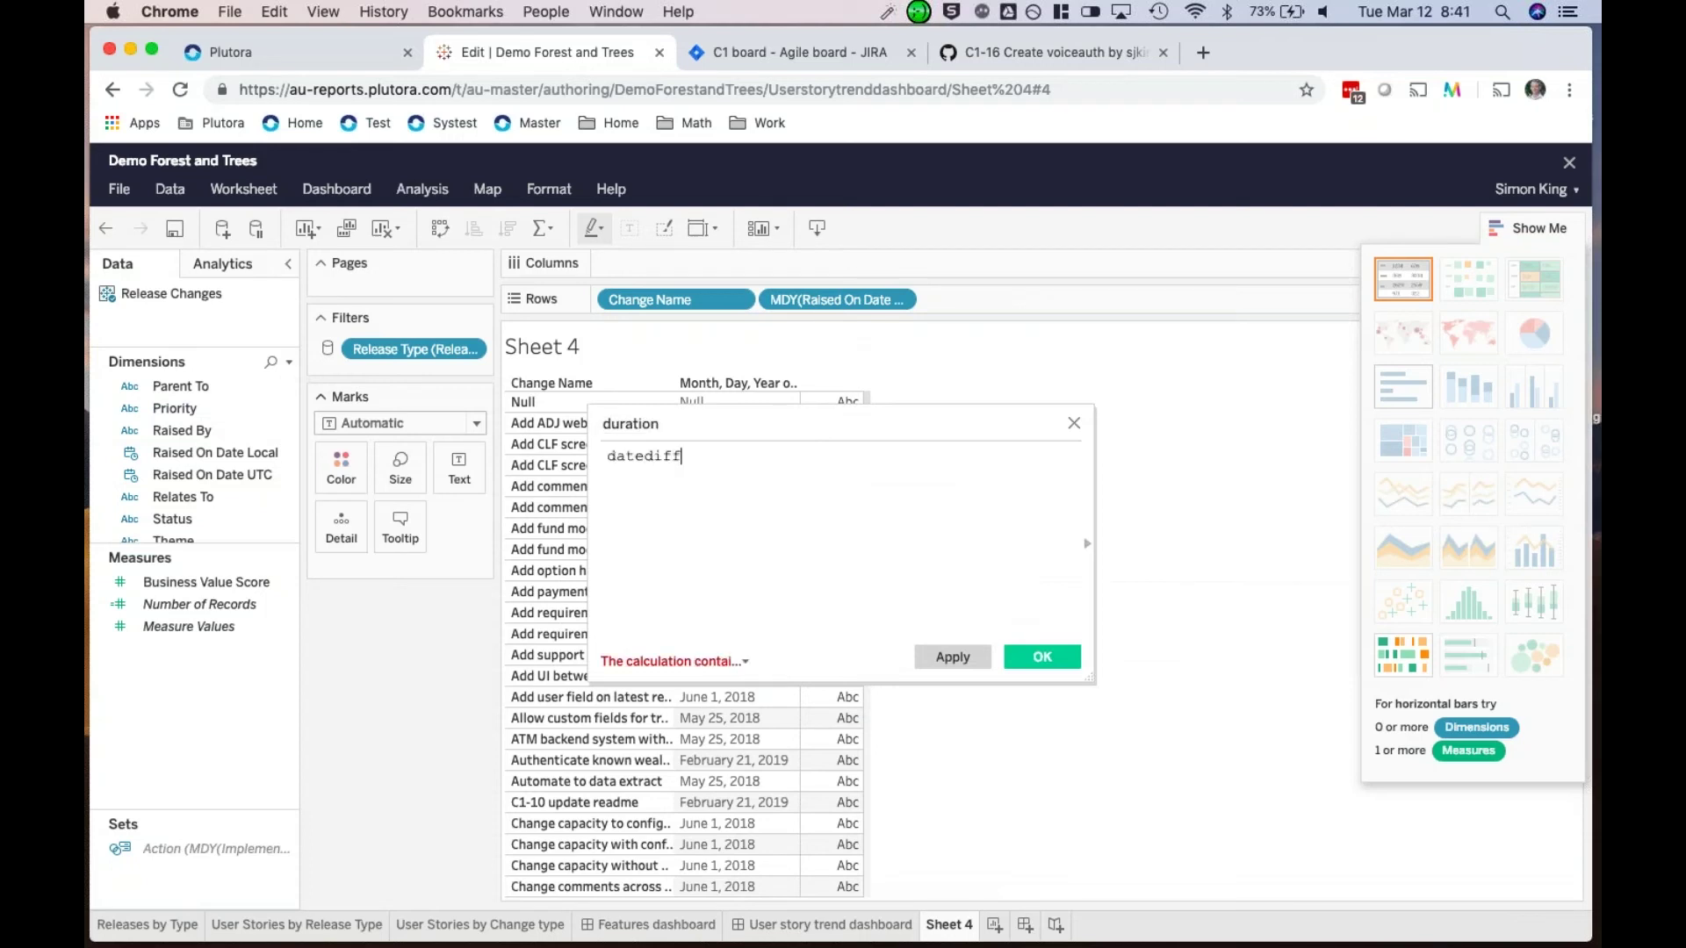
text(('day)
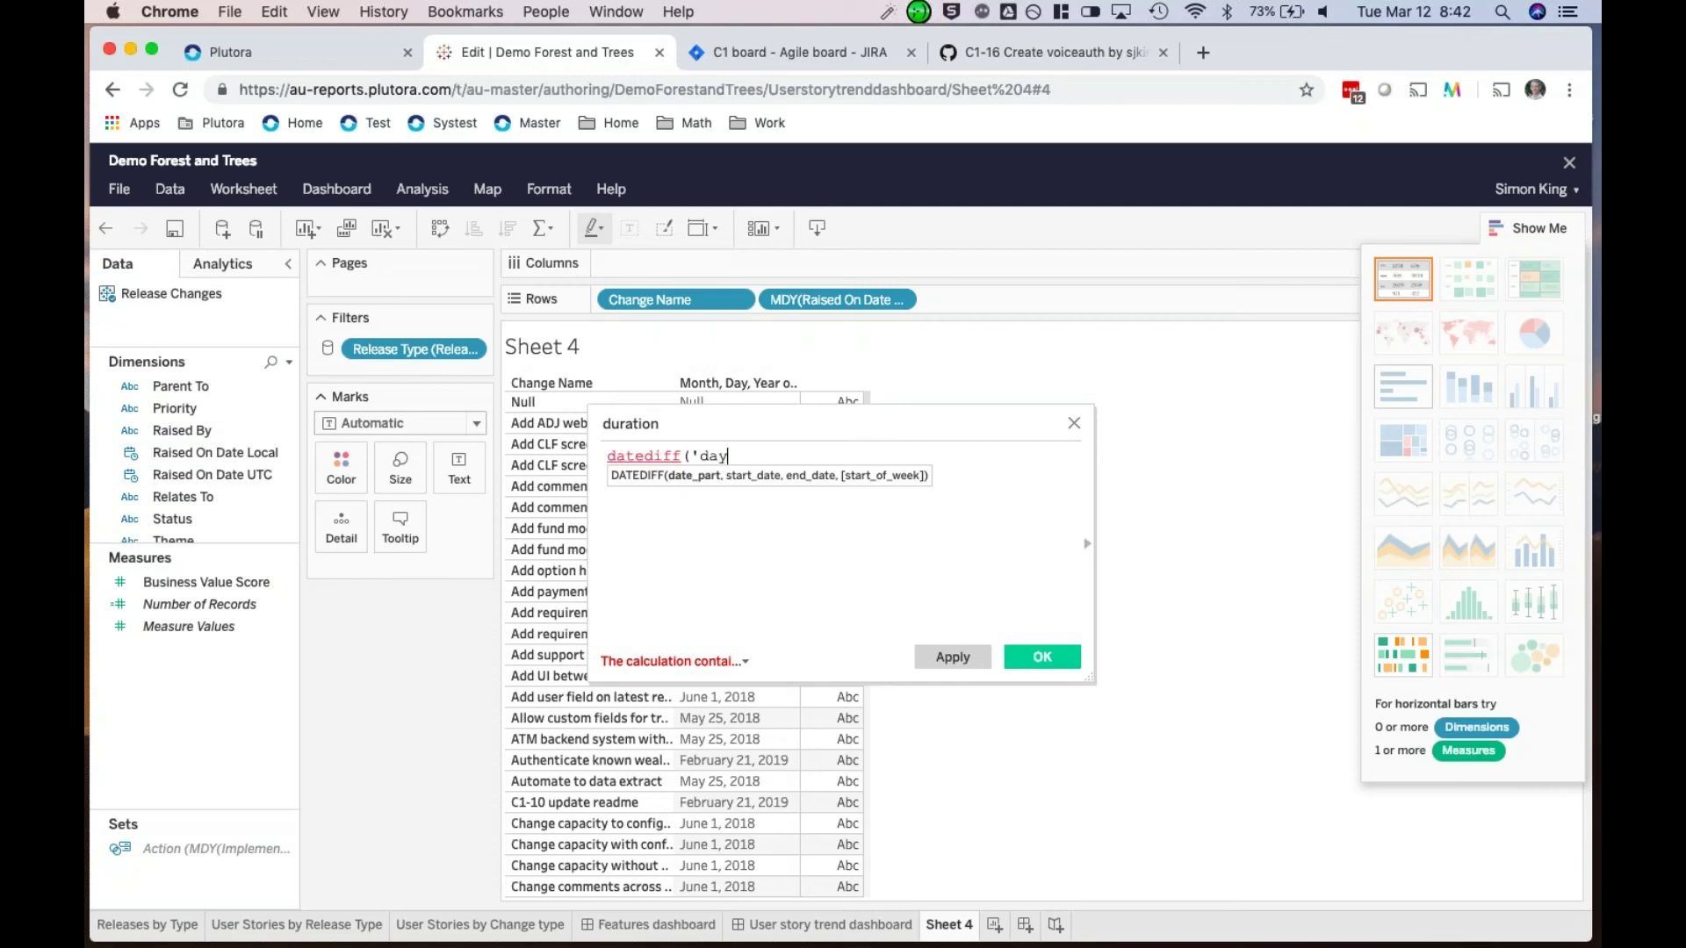
text(',rai)
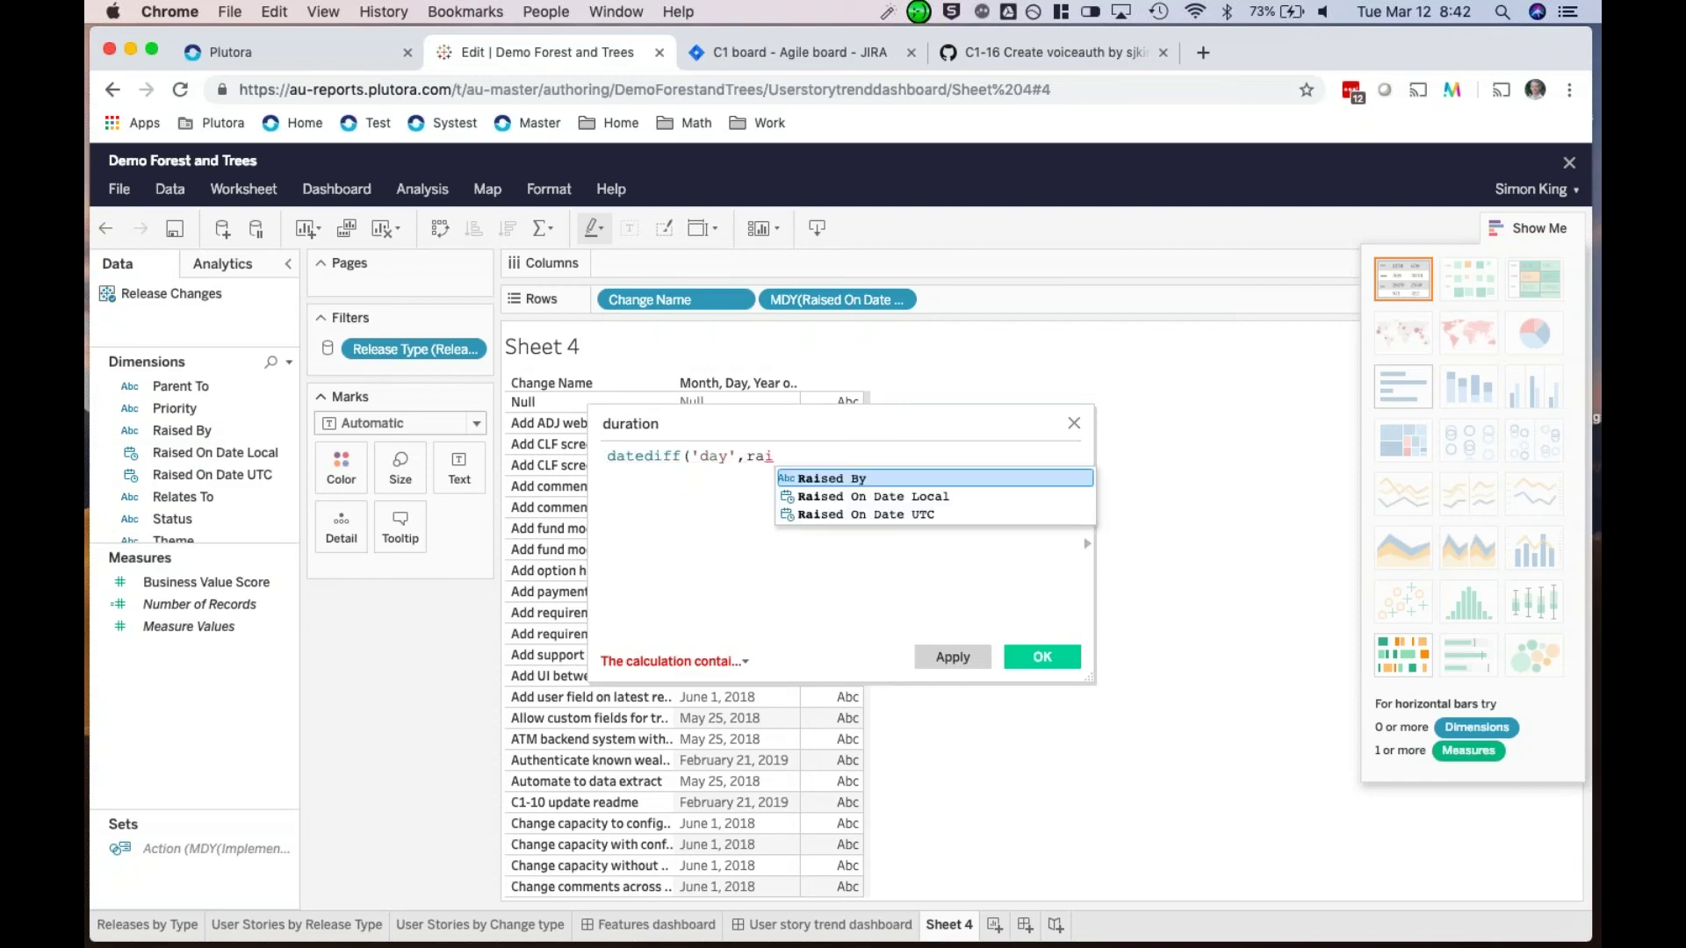
key(Down)
key(Return)
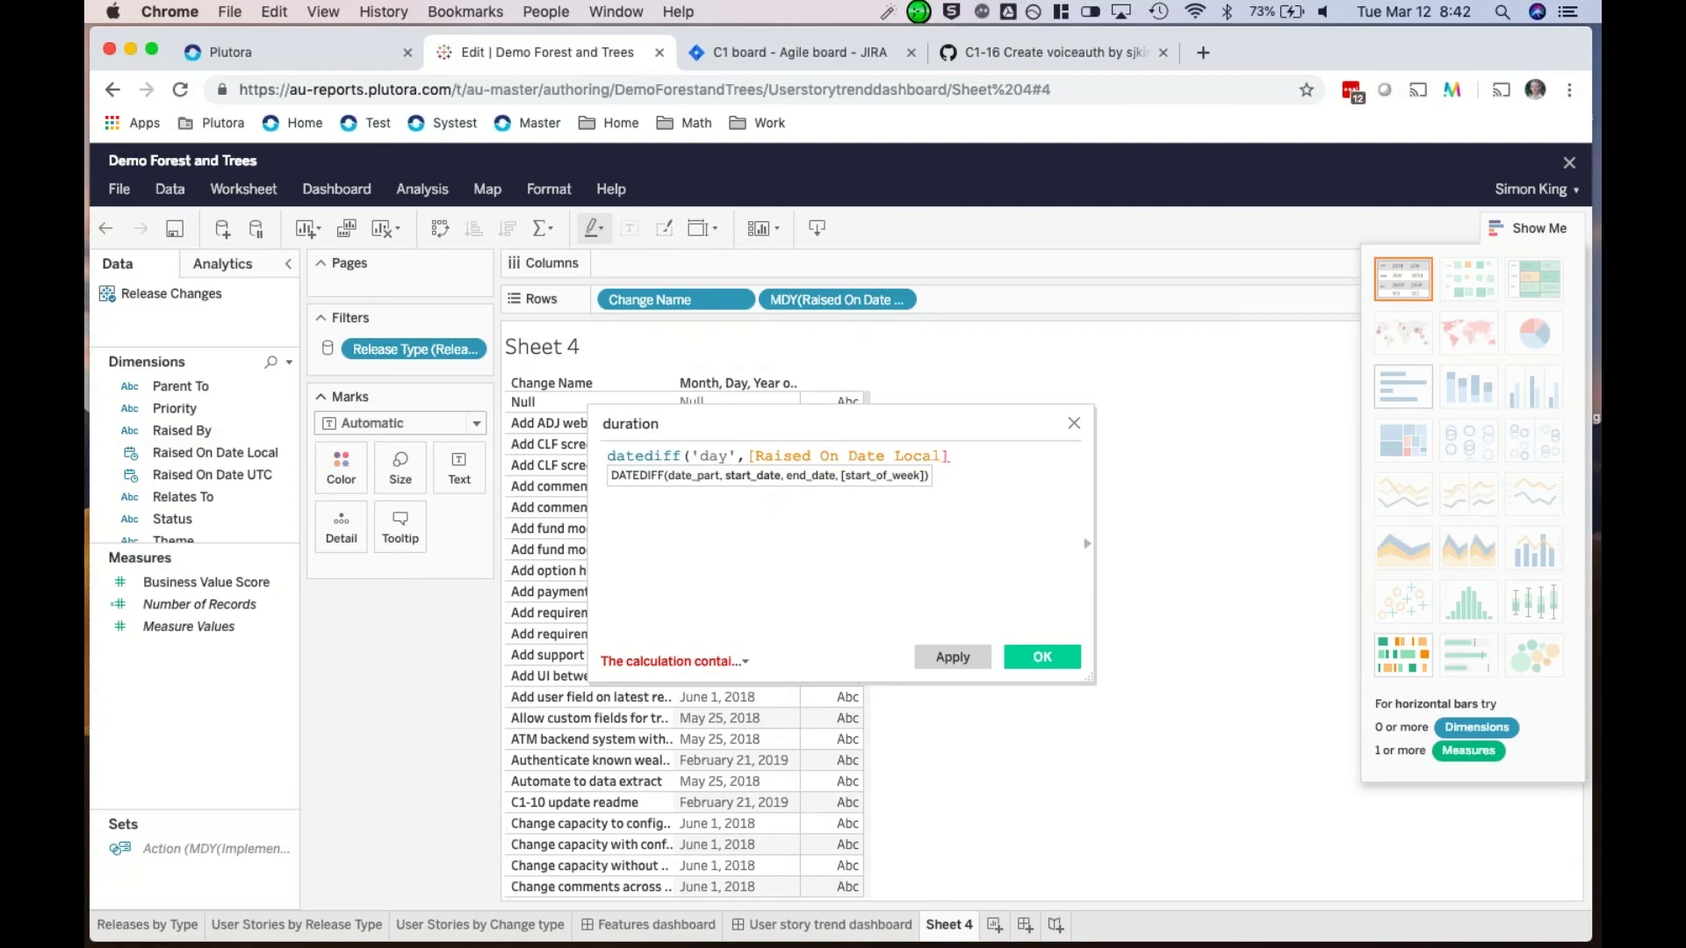
text(,impl)
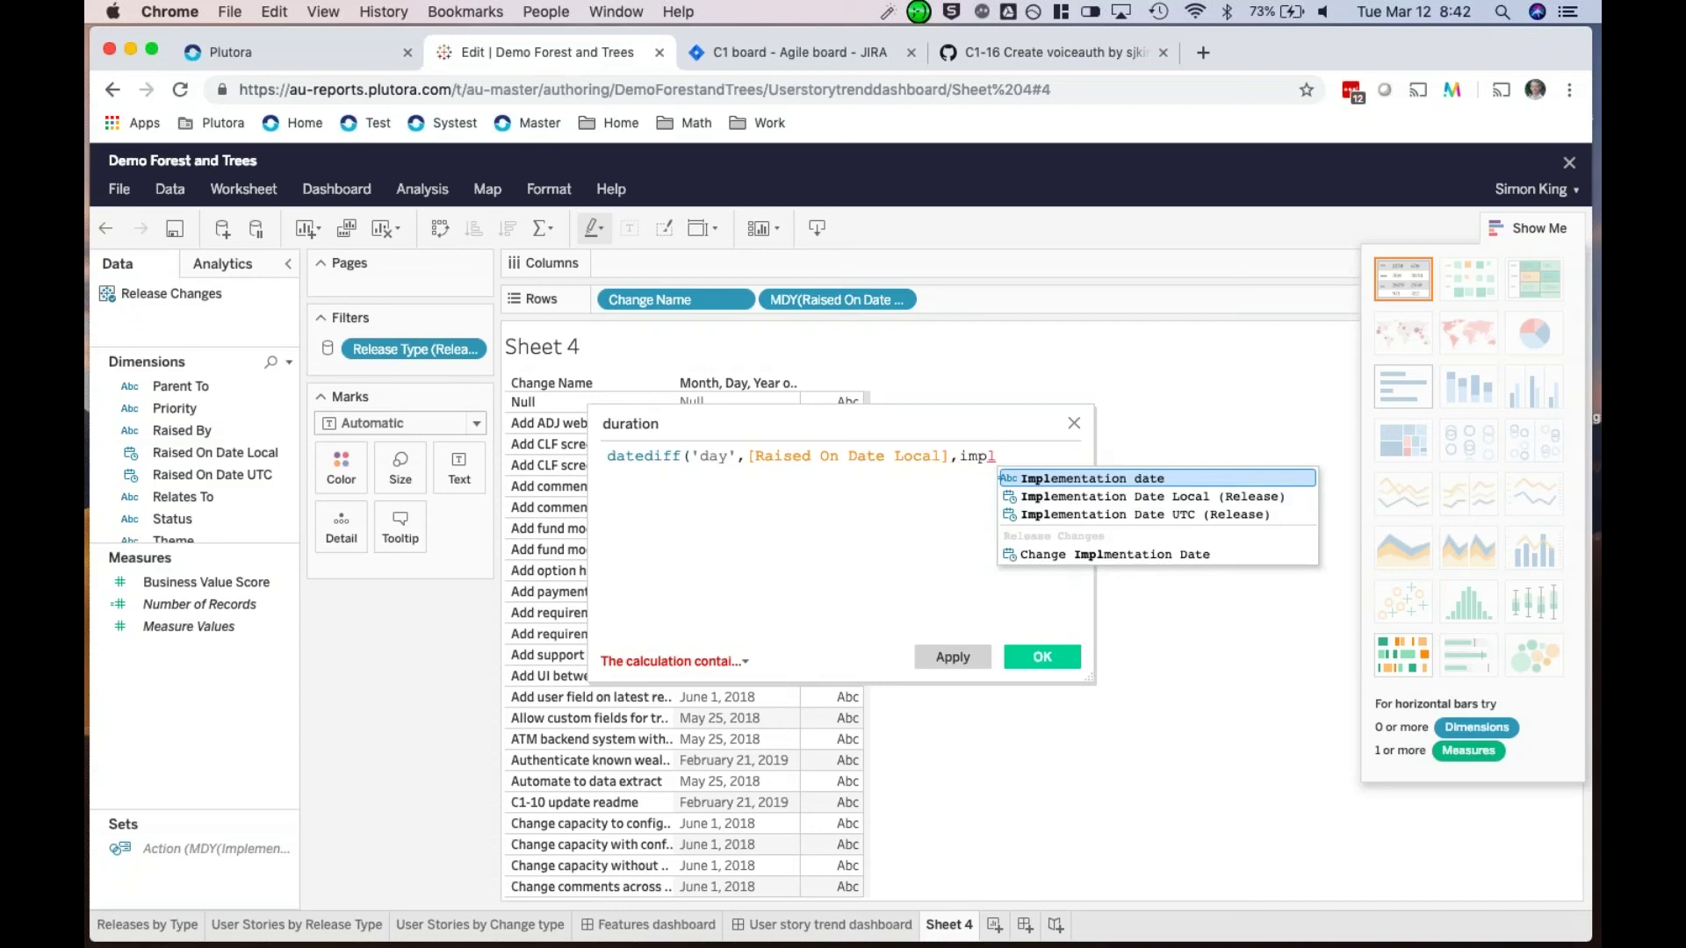
click(1133, 497)
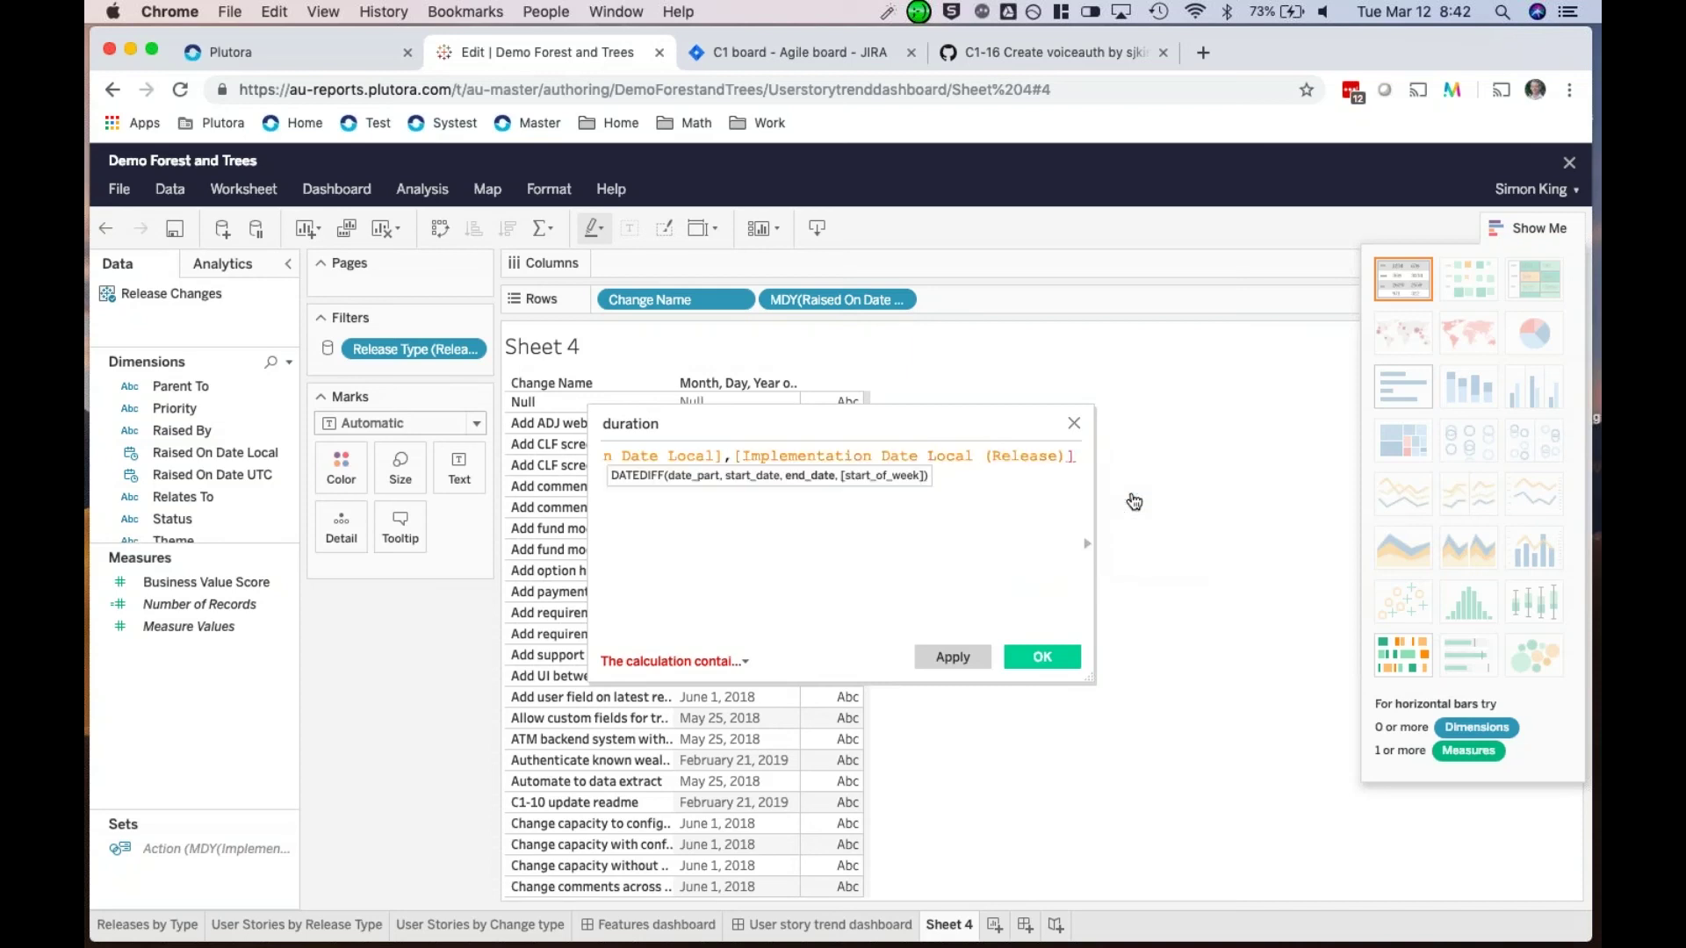
text())
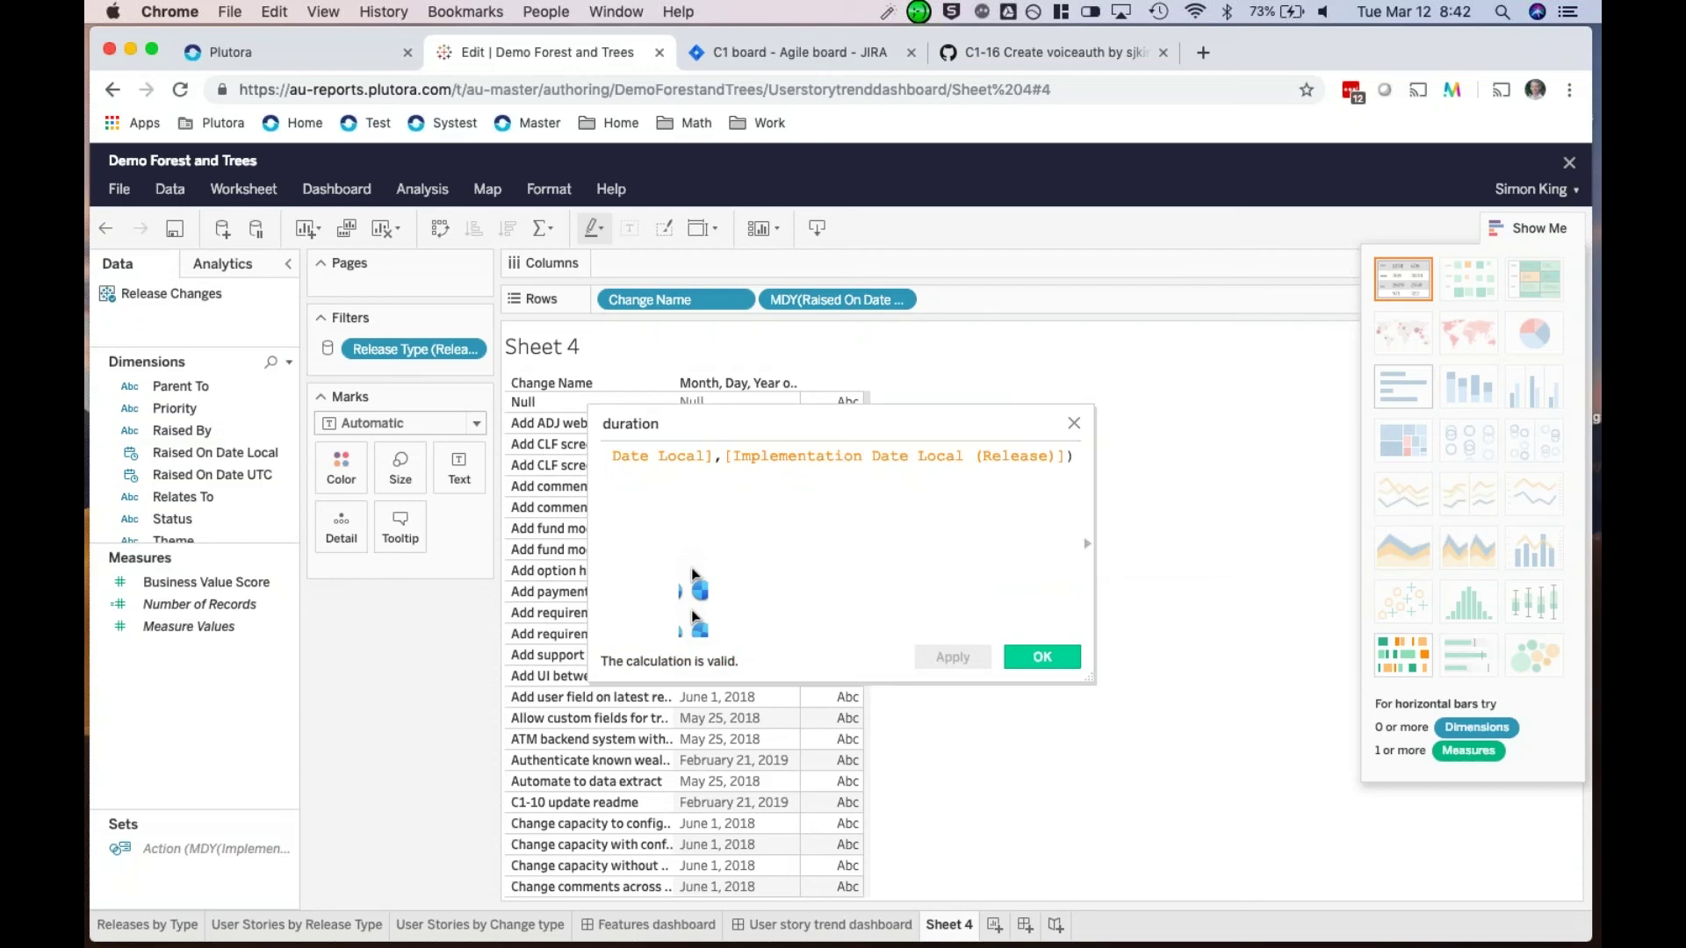
key(Return)
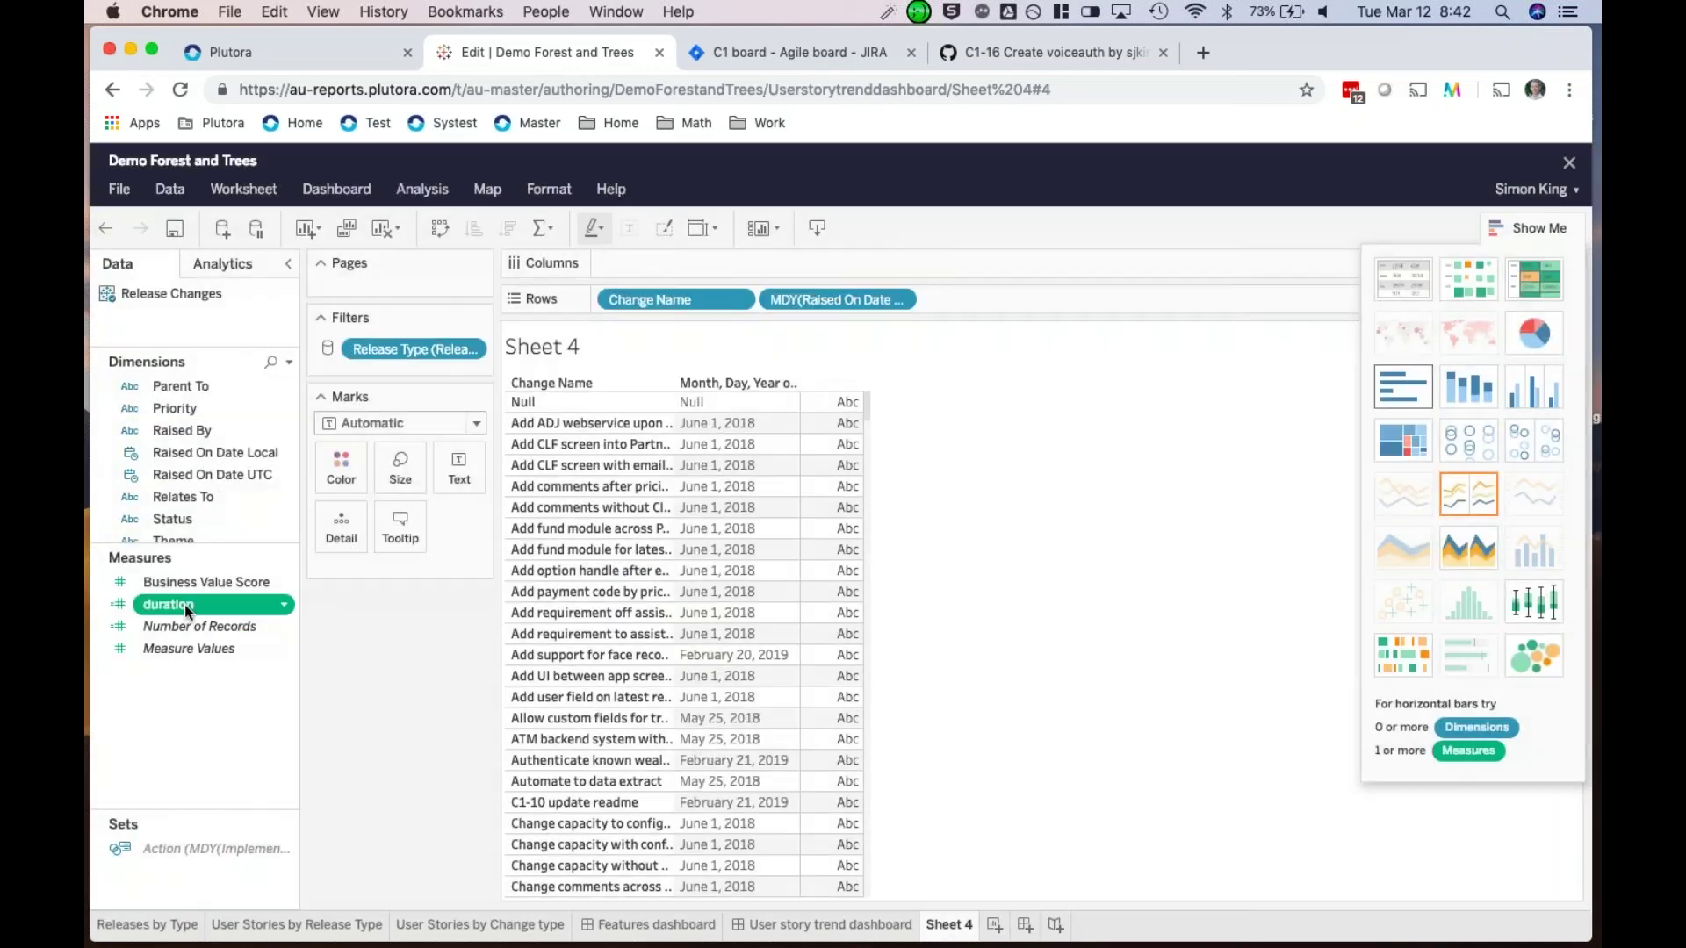
Step: Add duration to the worksheet's rows as a discrete value and hide the chart type suggestions
drag(185, 604, 987, 298)
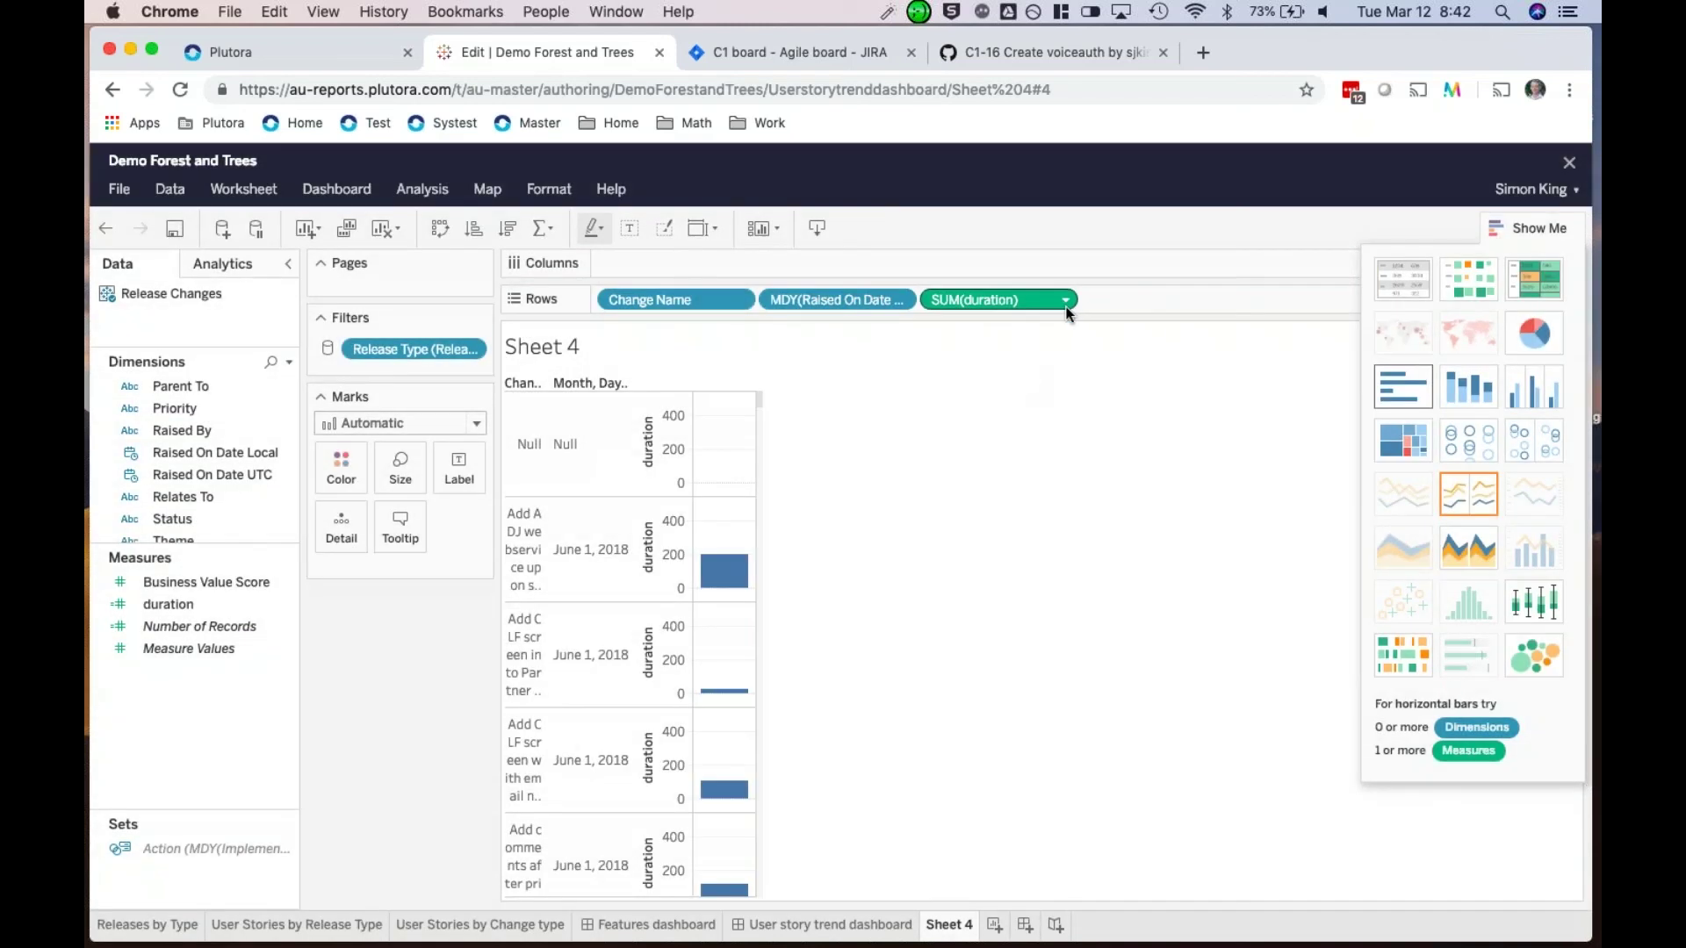
click(1066, 301)
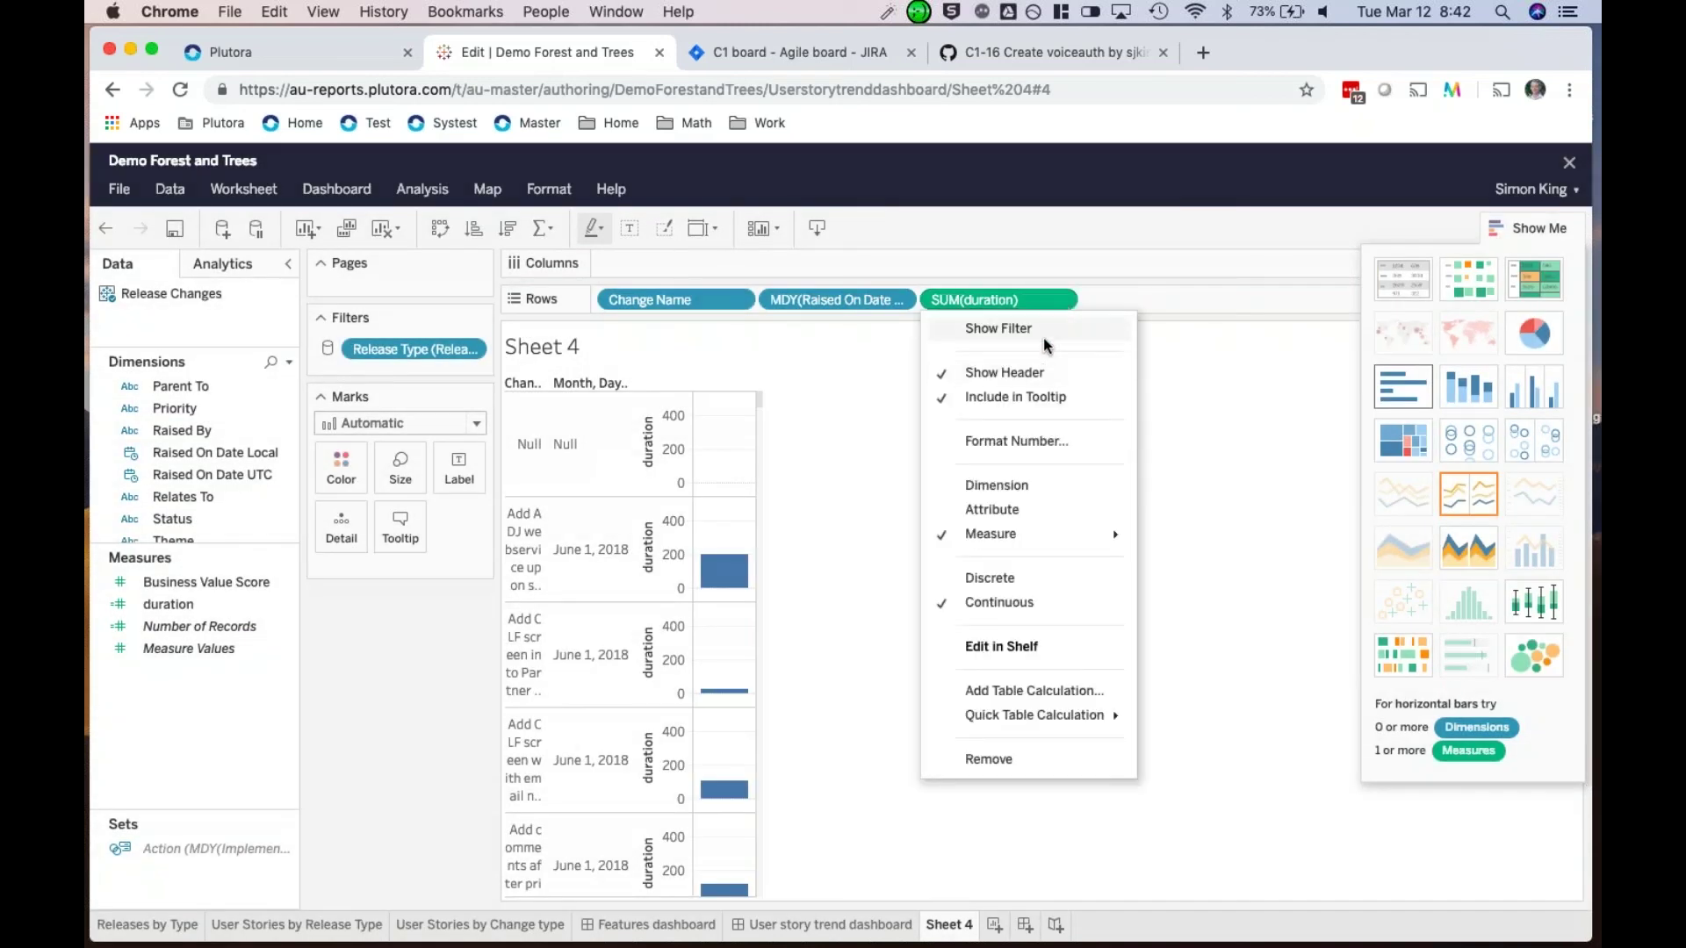
click(1004, 577)
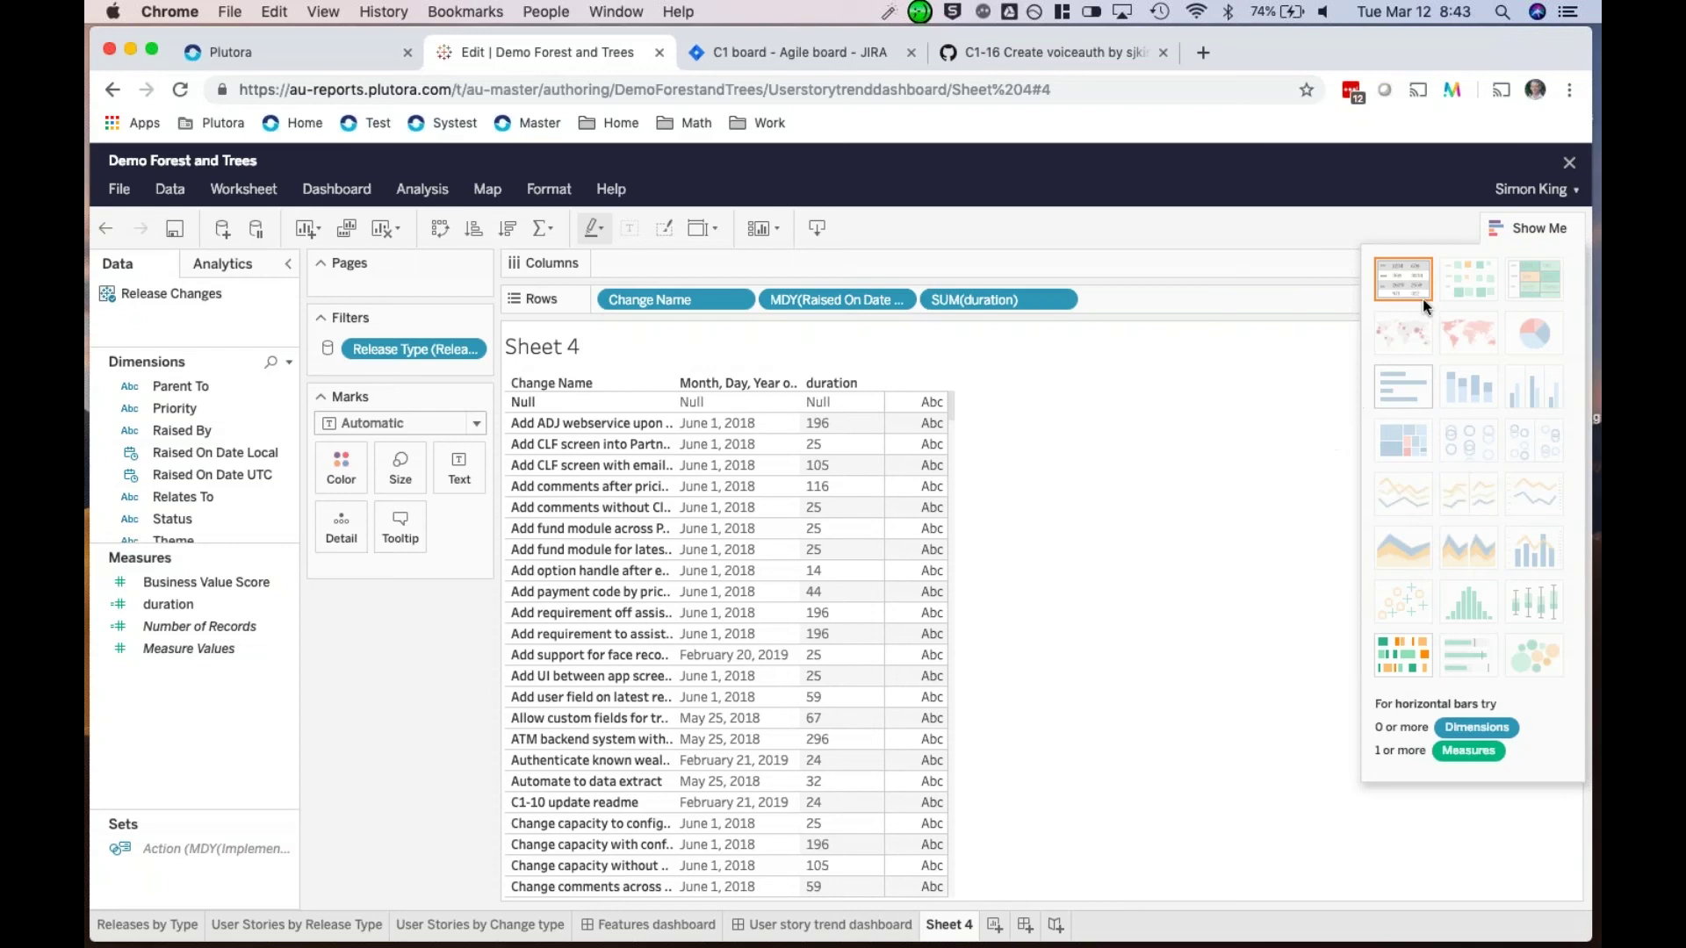
click(1516, 230)
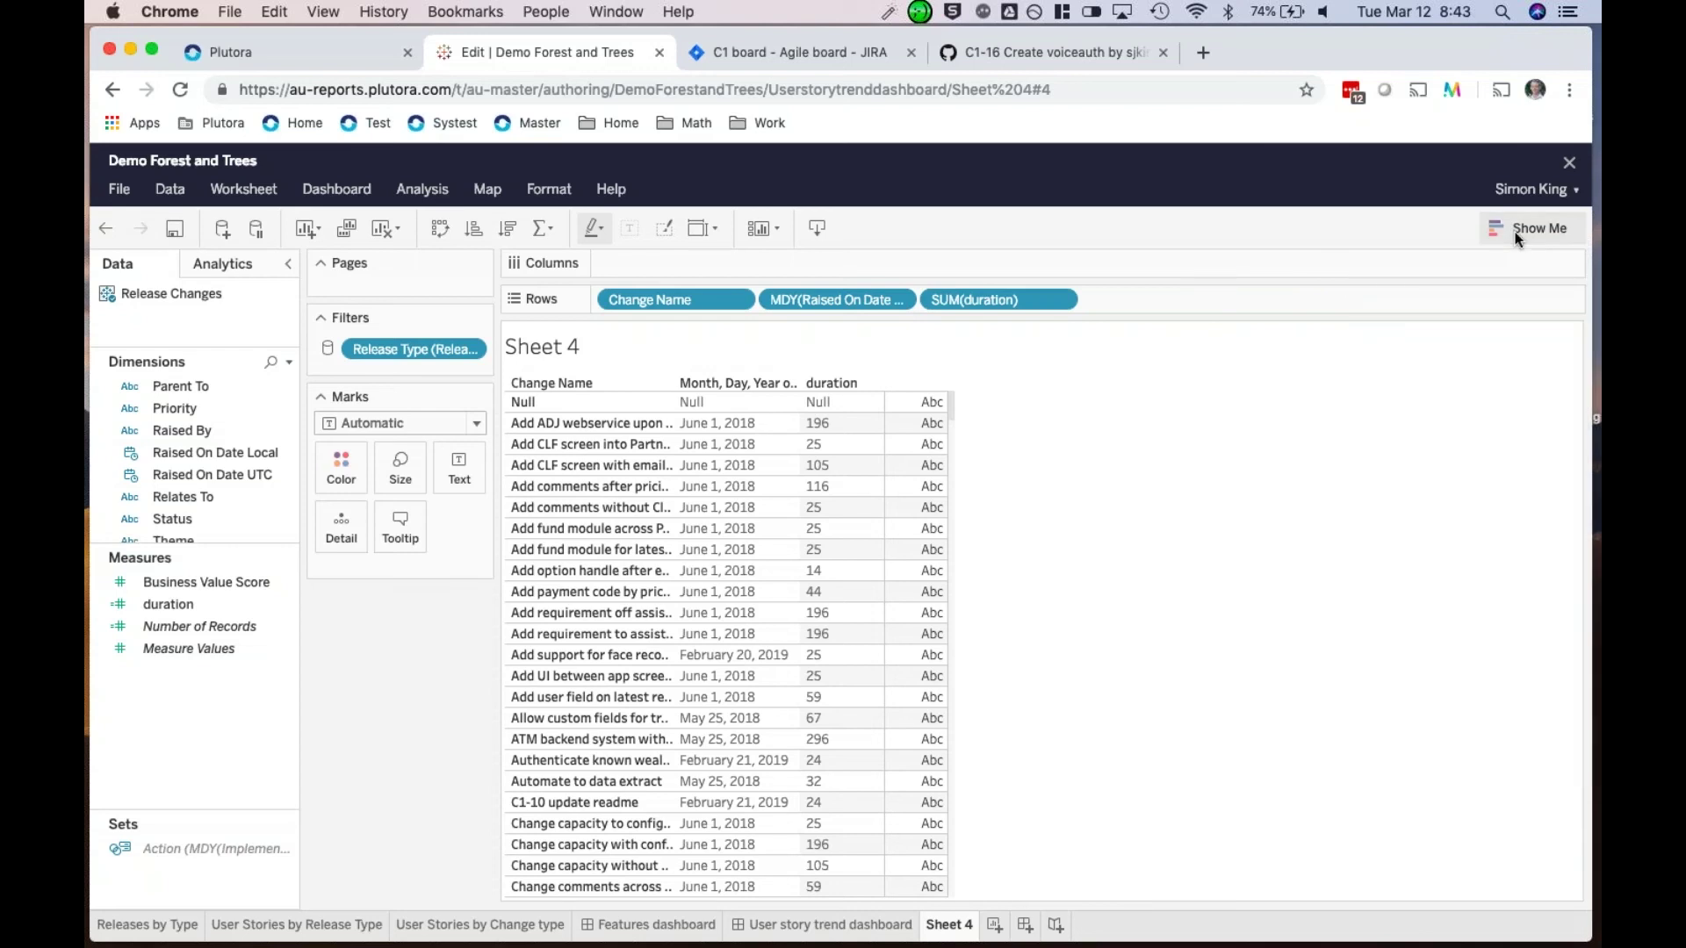
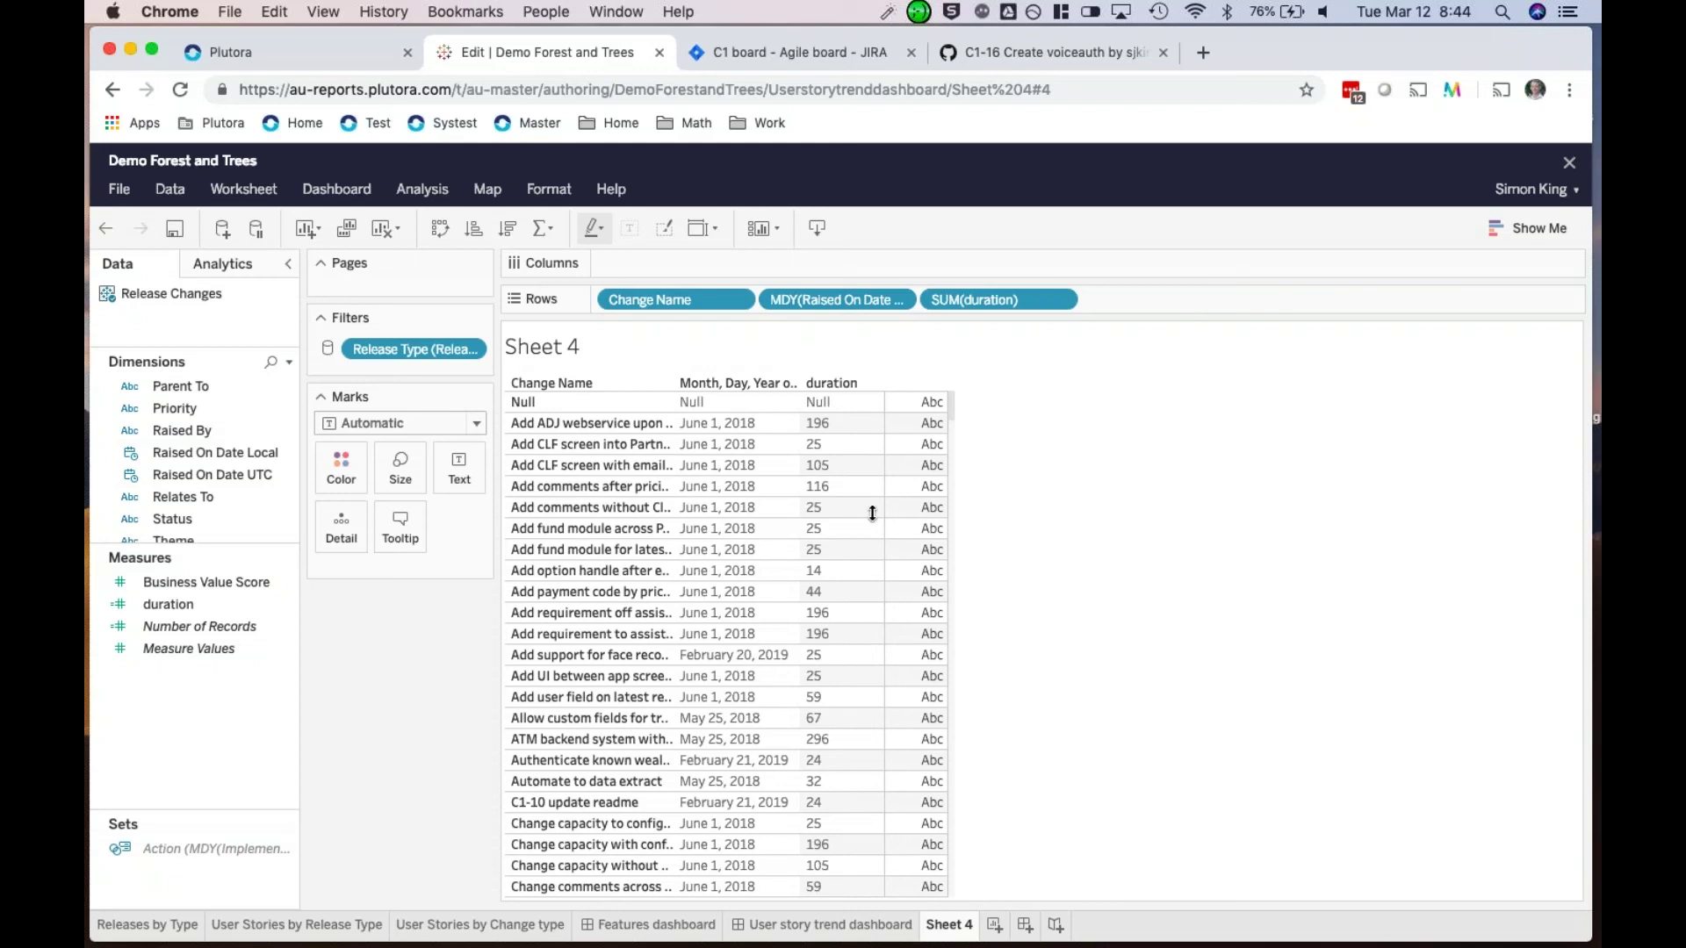
Step: Switch to Plutora, view the Release Calendar, and open the Enterprise IT Release Schedule to examine its release timelines
click(368, 48)
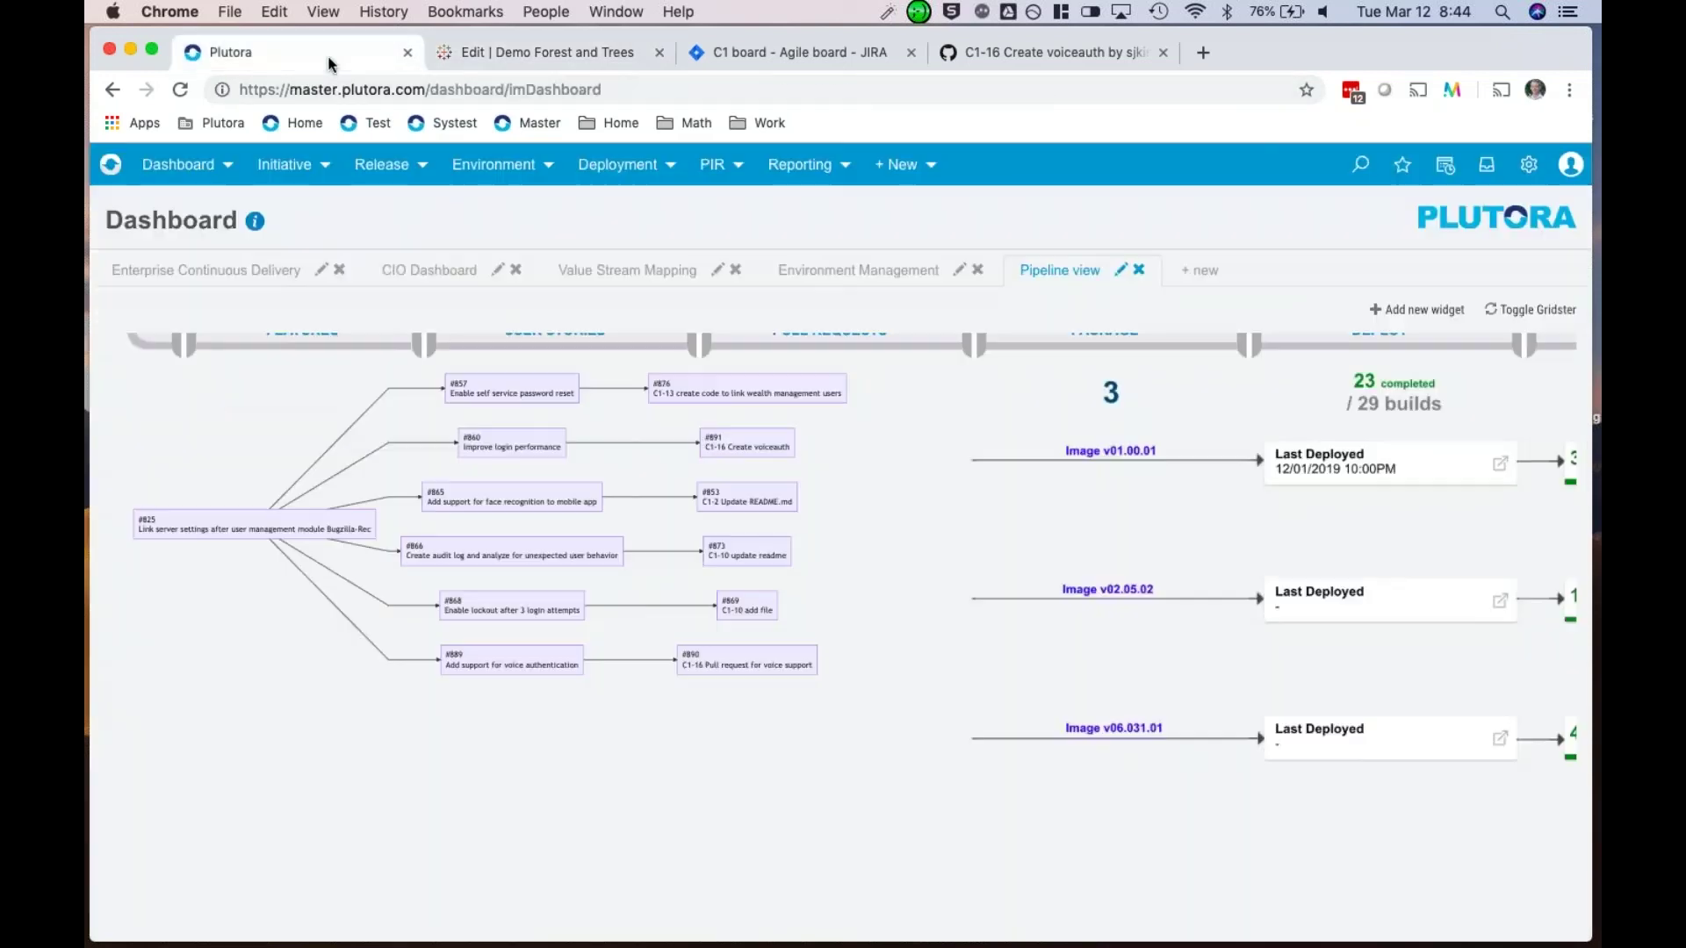
click(382, 164)
click(406, 320)
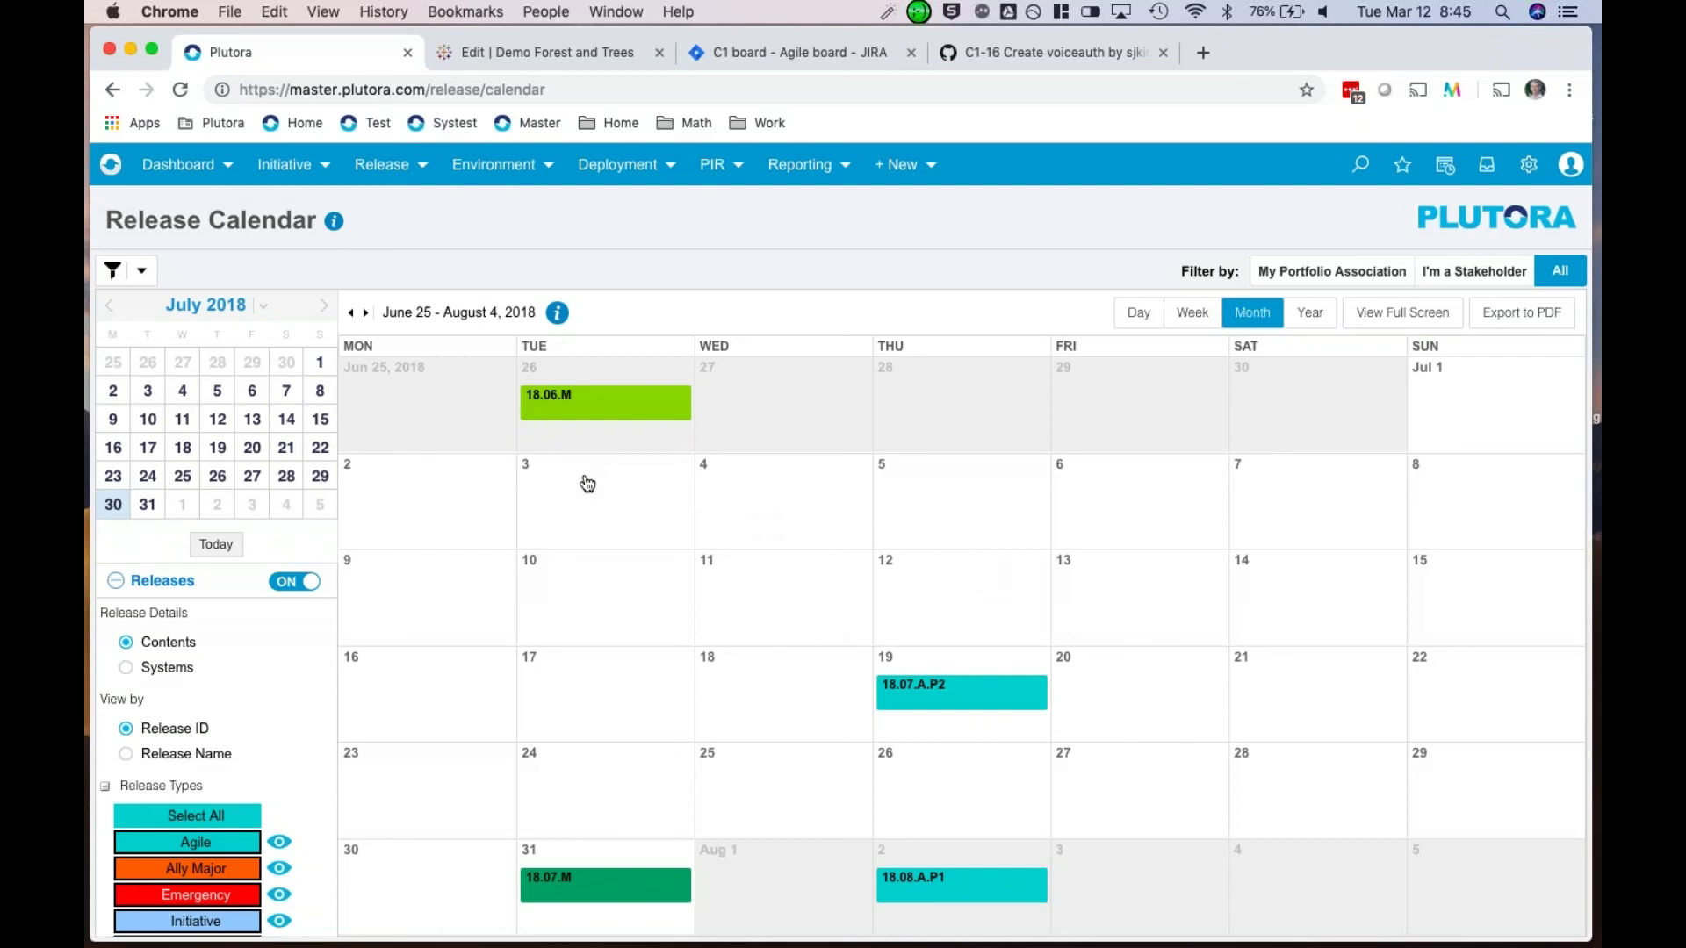
click(370, 167)
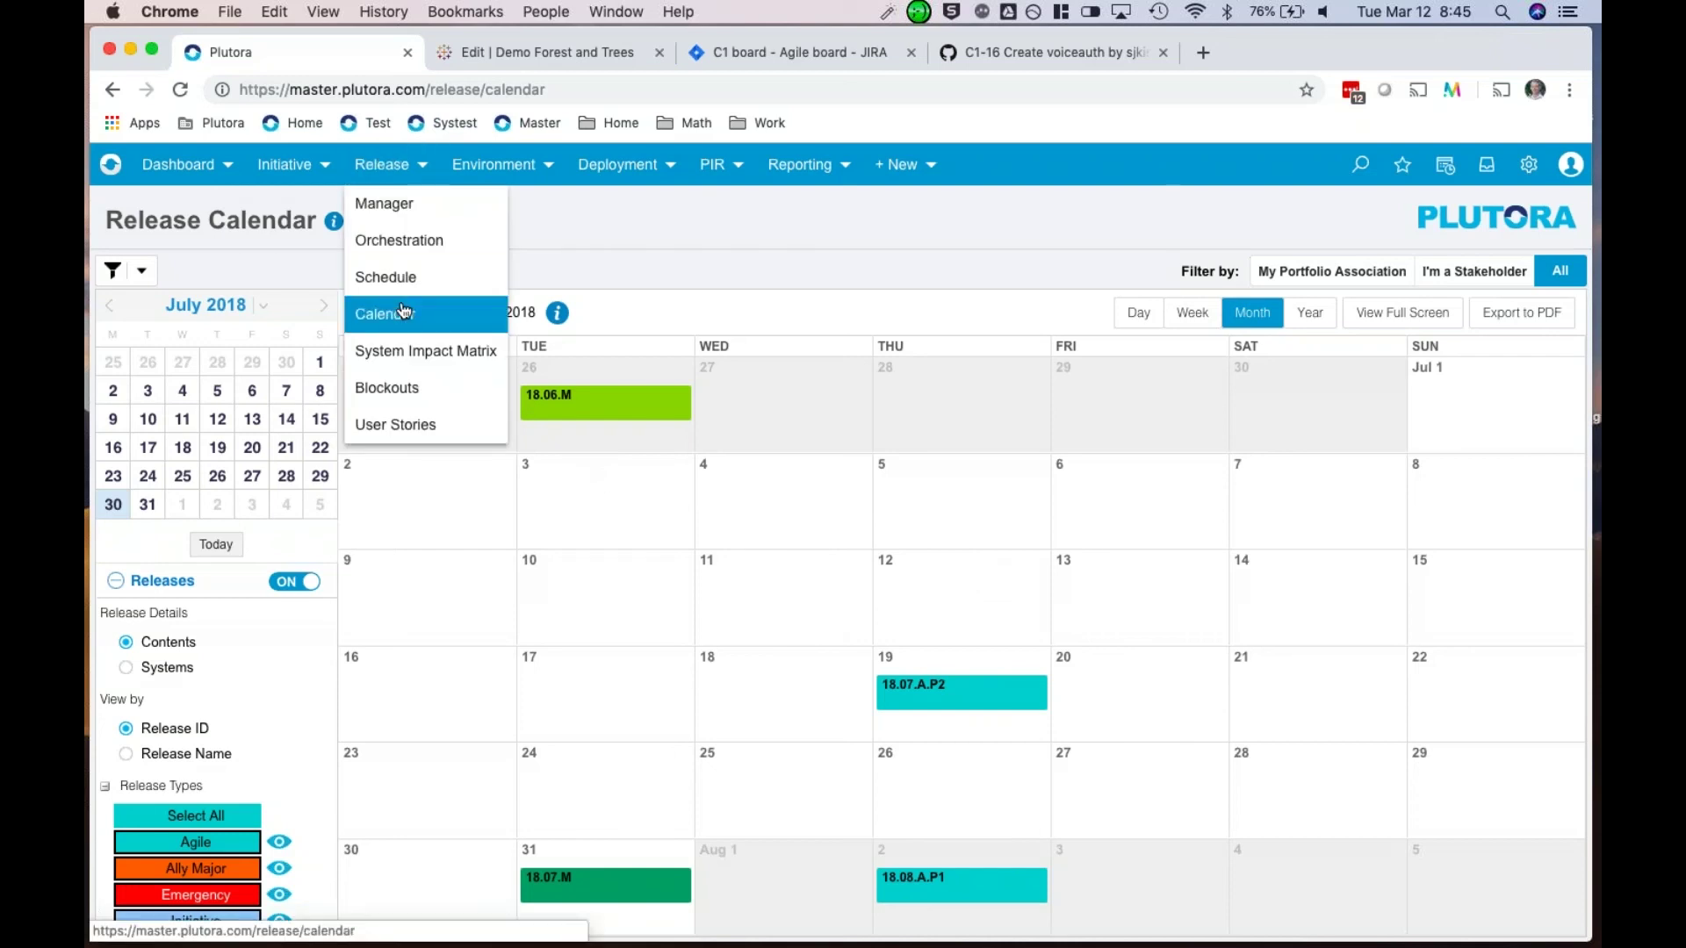
click(379, 277)
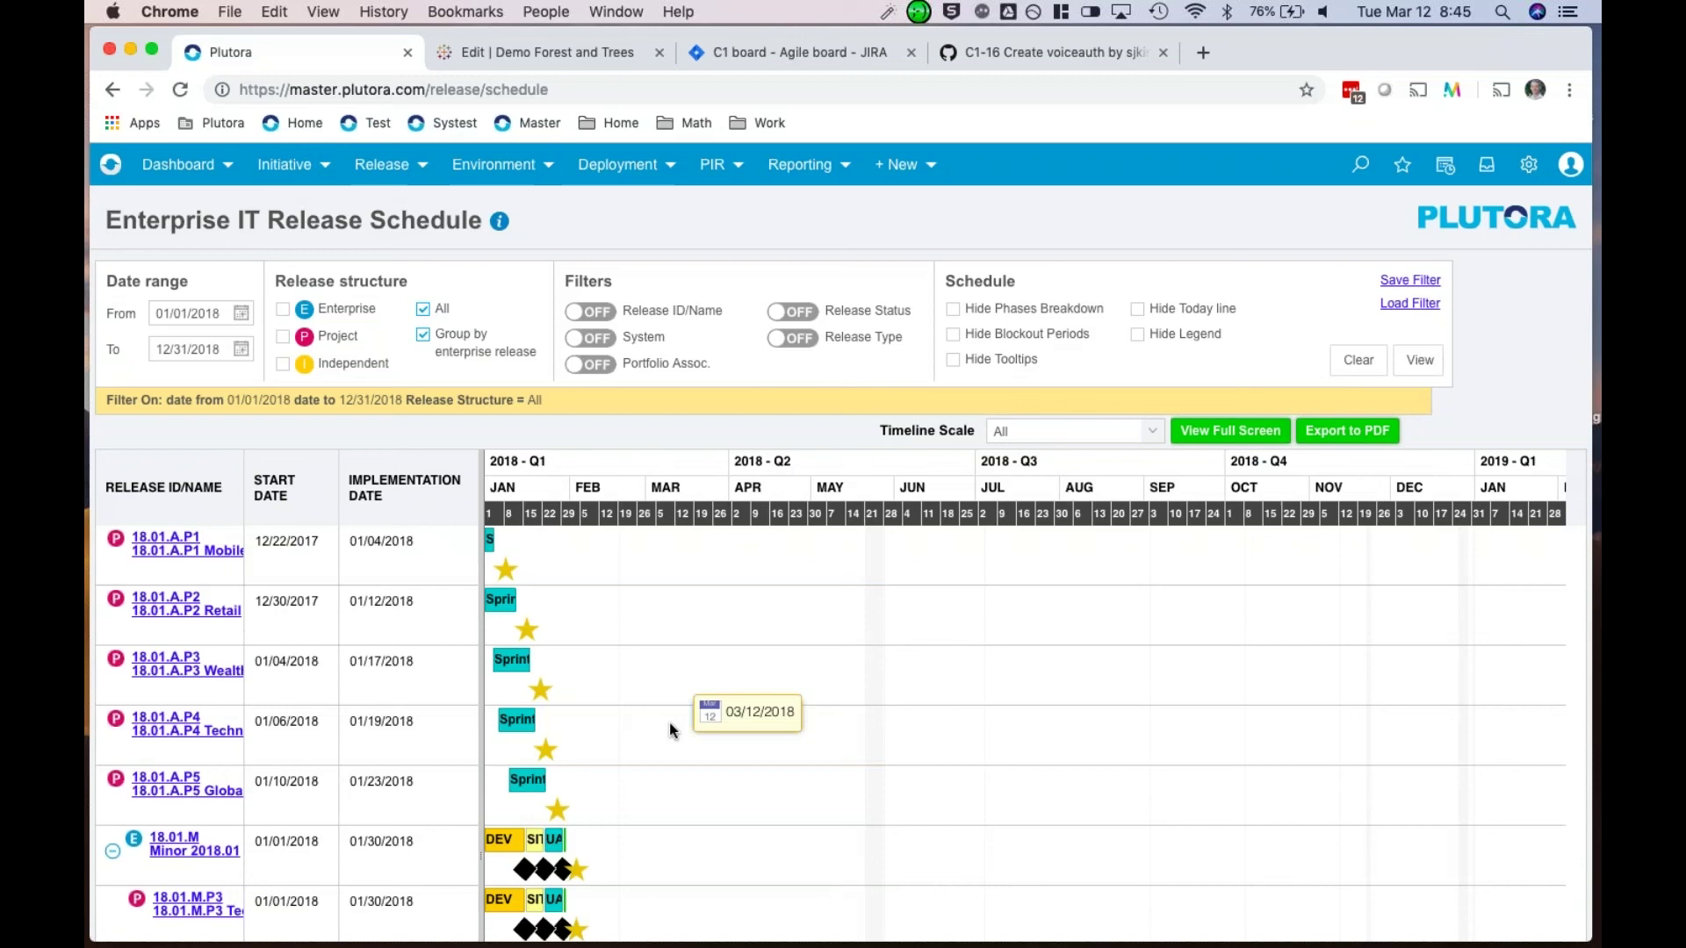
scroll(669, 724, down, 5)
scroll(537, 643, down, 2)
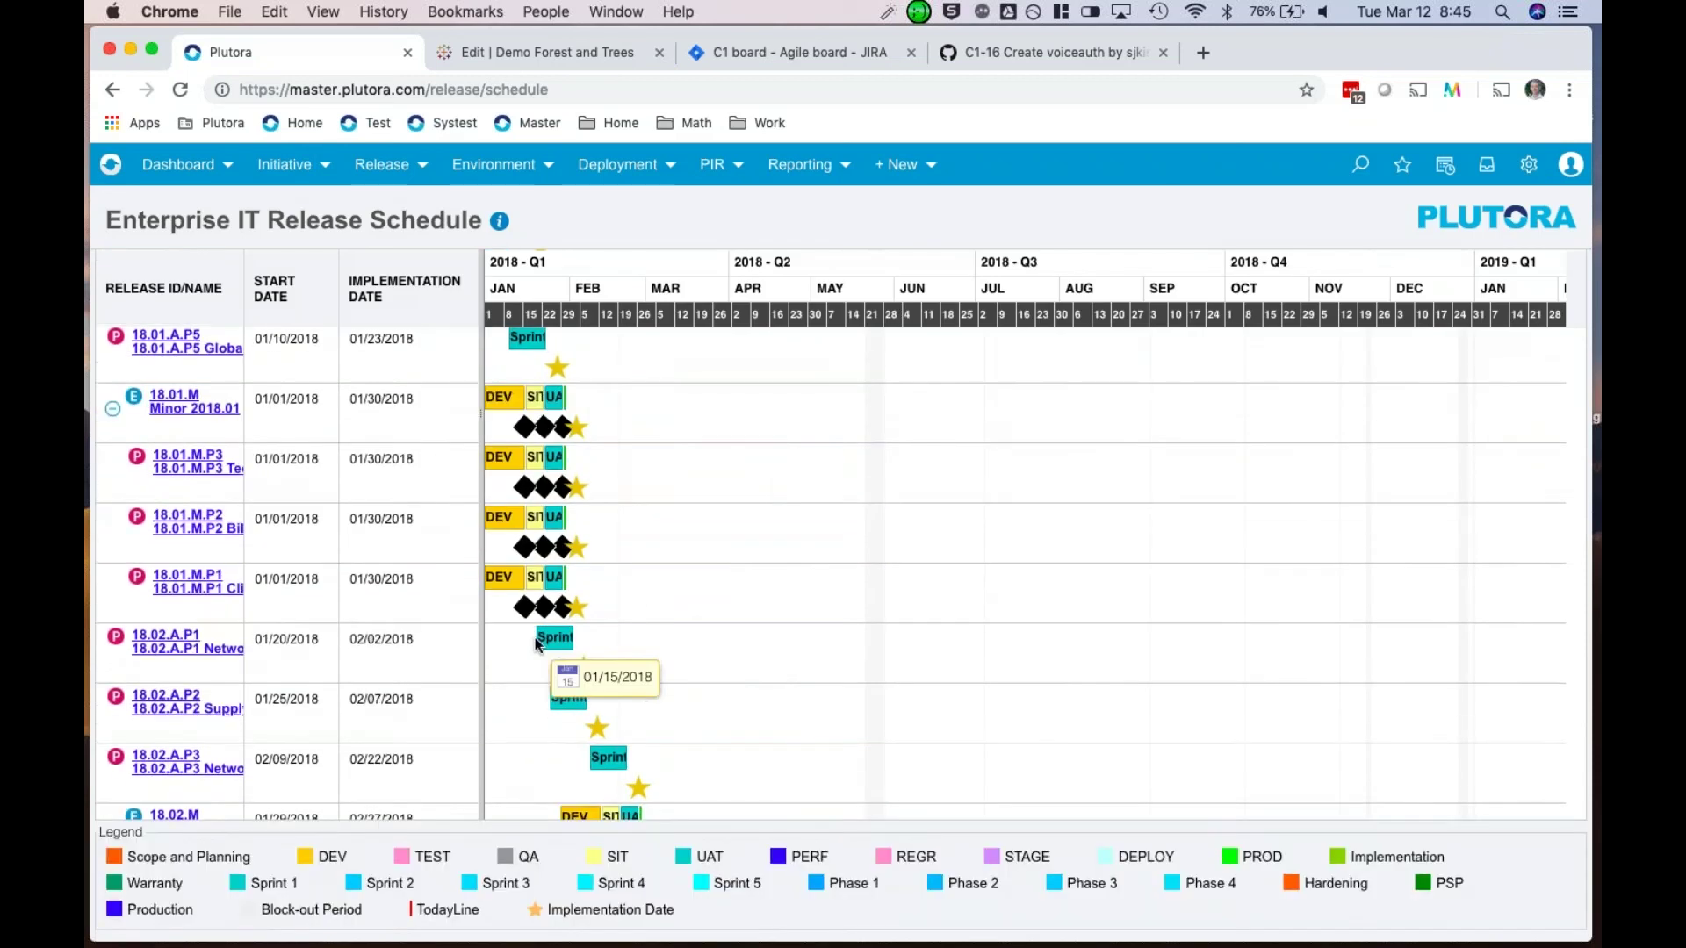
Step: Look through the release timelines in the Enterprise IT Release Schedule and open the IM Dashboard
scroll(539, 650, down, 8)
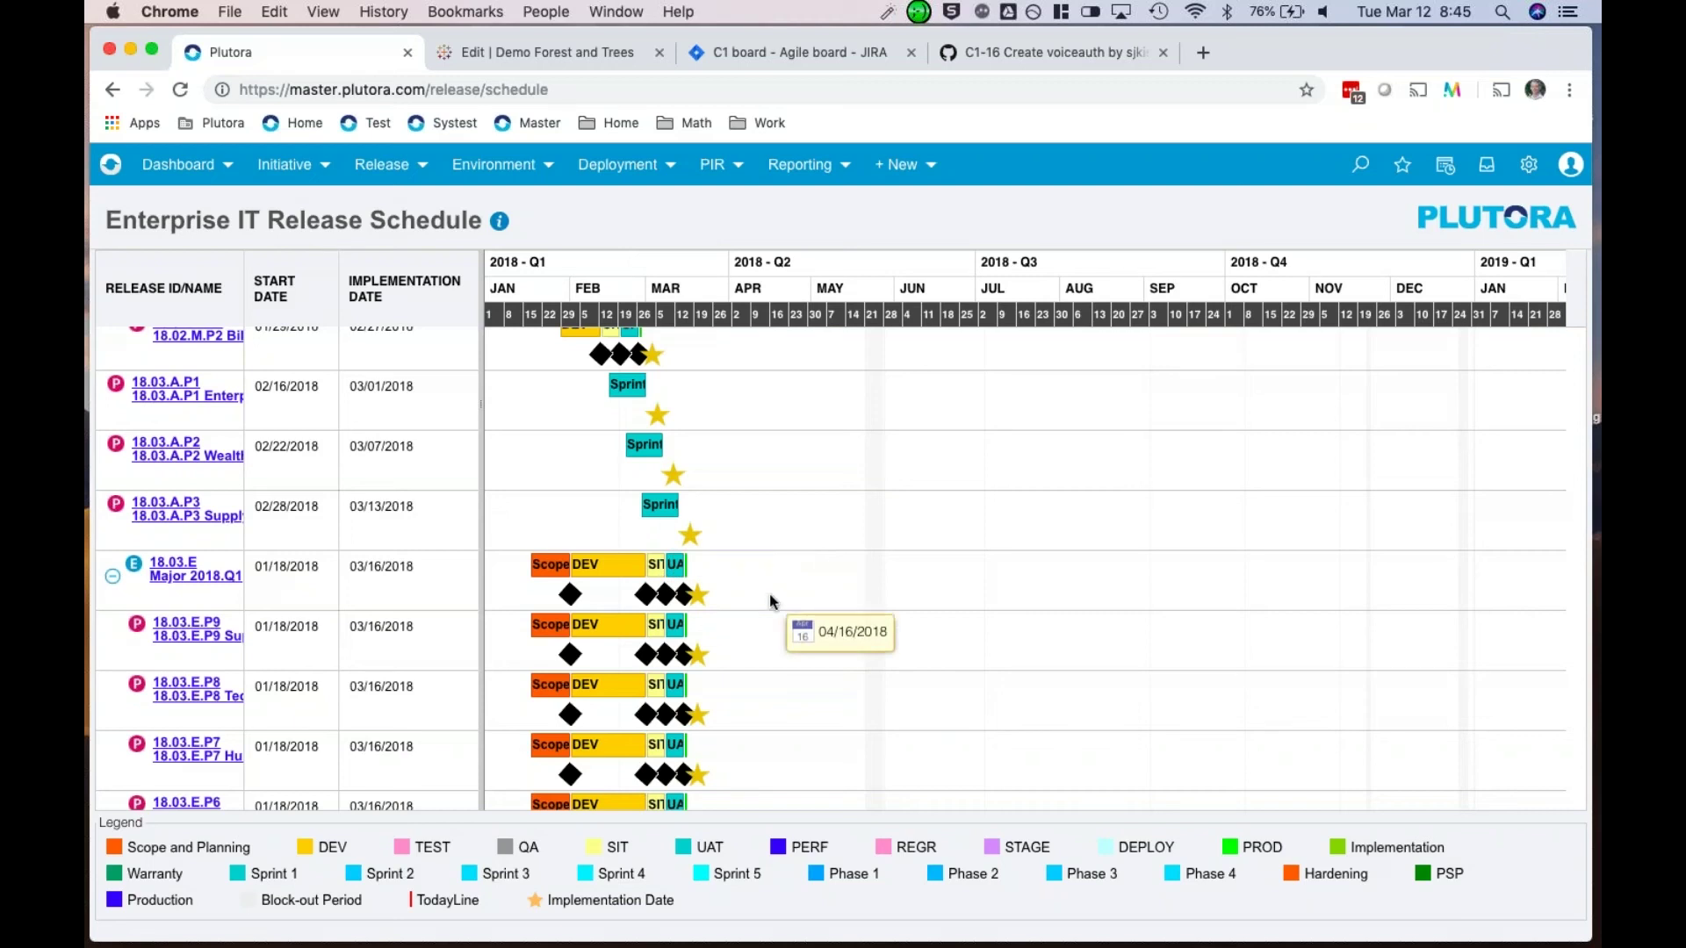
scroll(769, 593, up, 10)
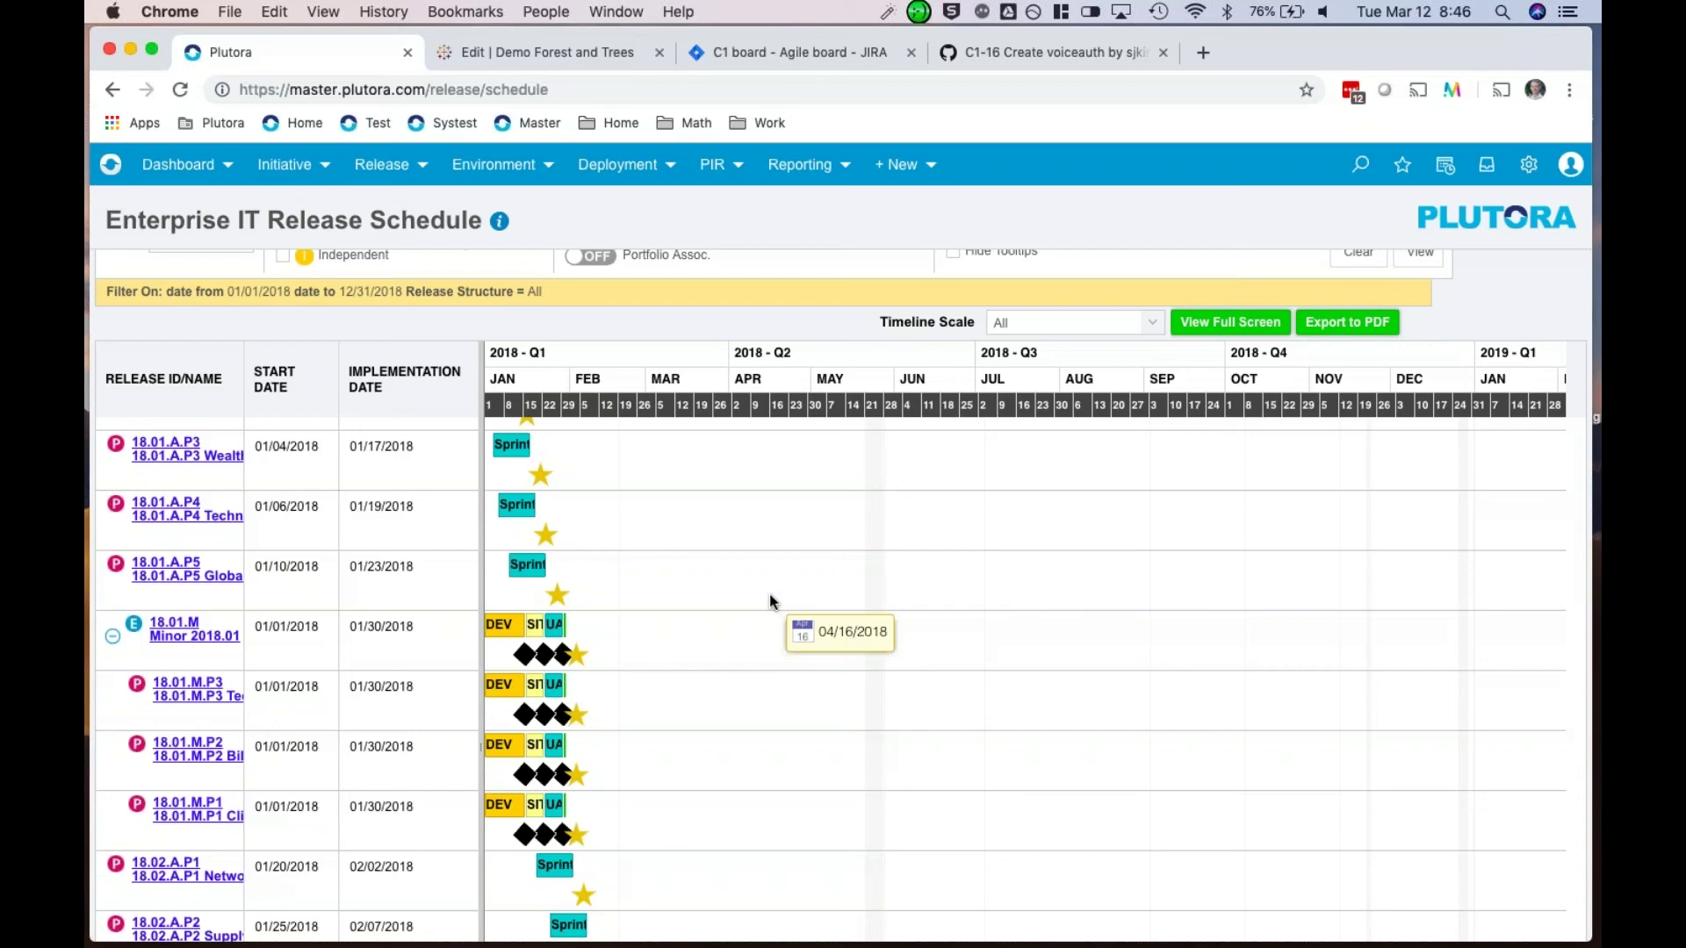
click(134, 166)
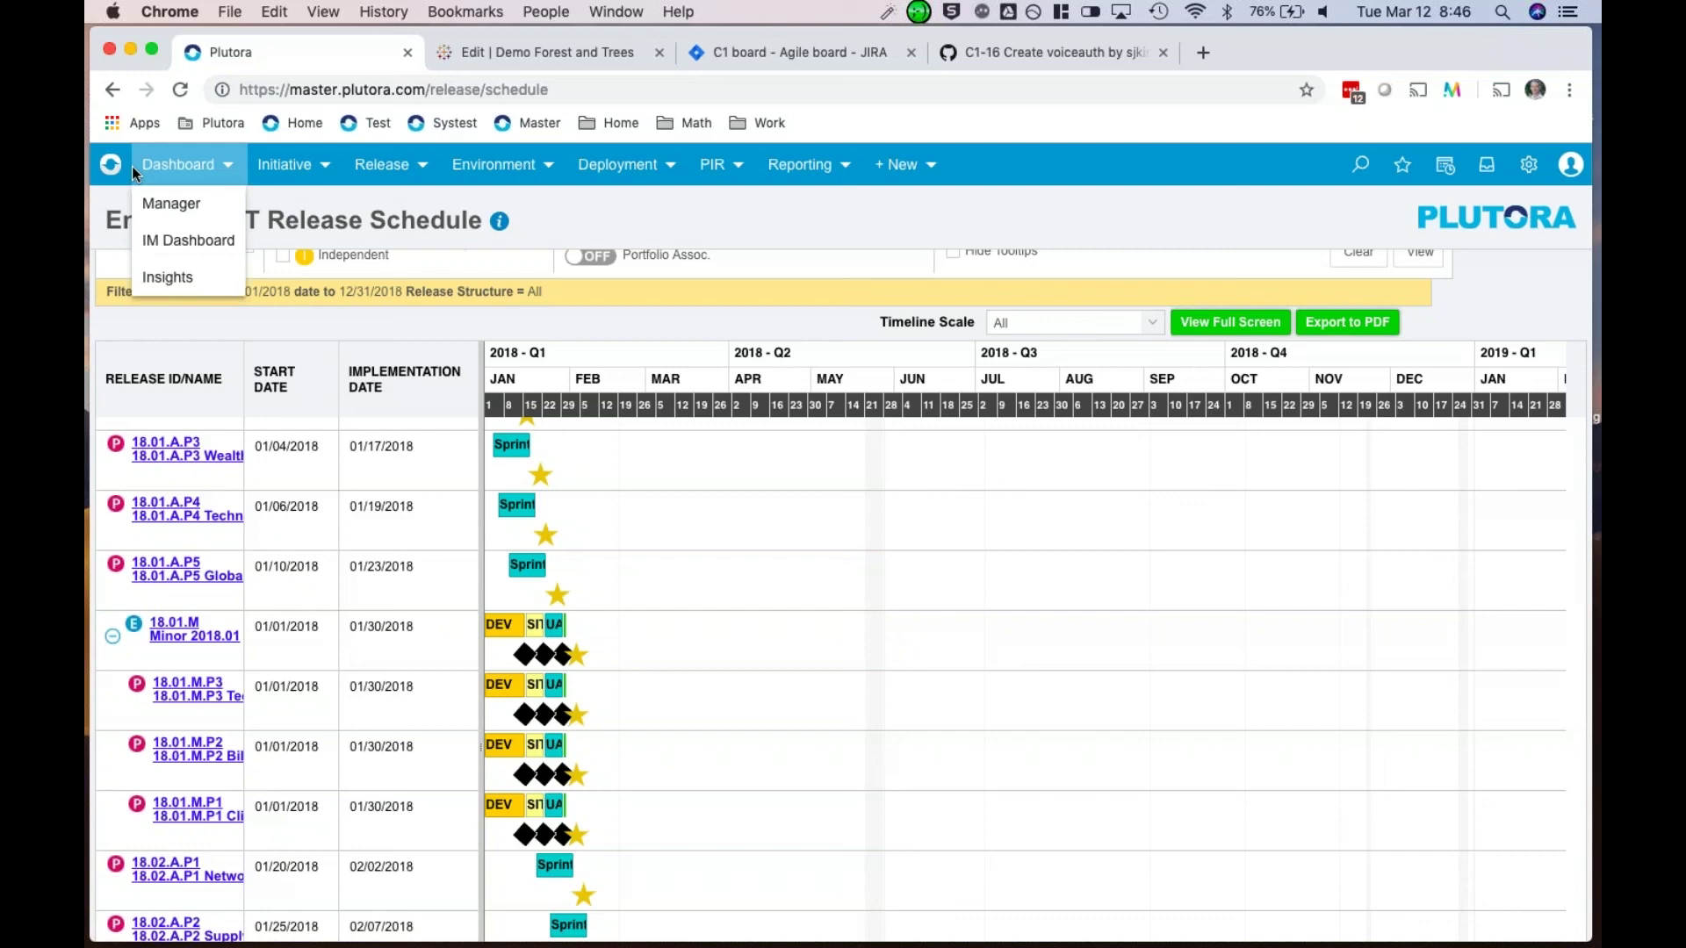
click(174, 243)
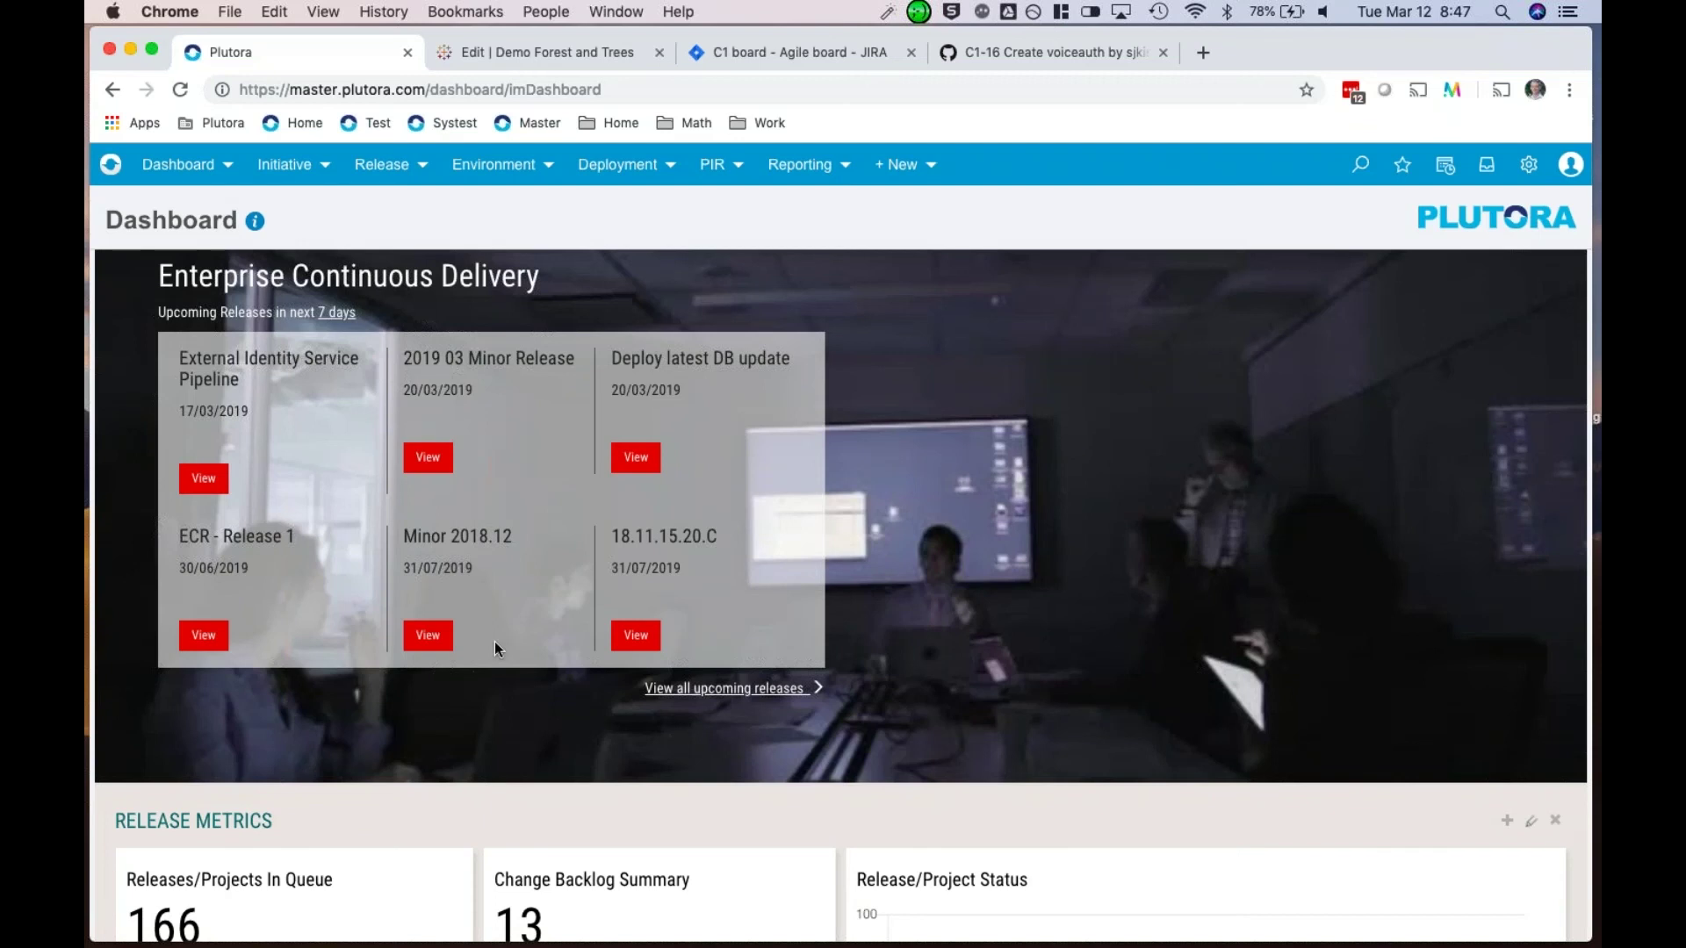
Step: View the phases and gates of the upcoming Minor 2018.12 release and close its details
click(430, 639)
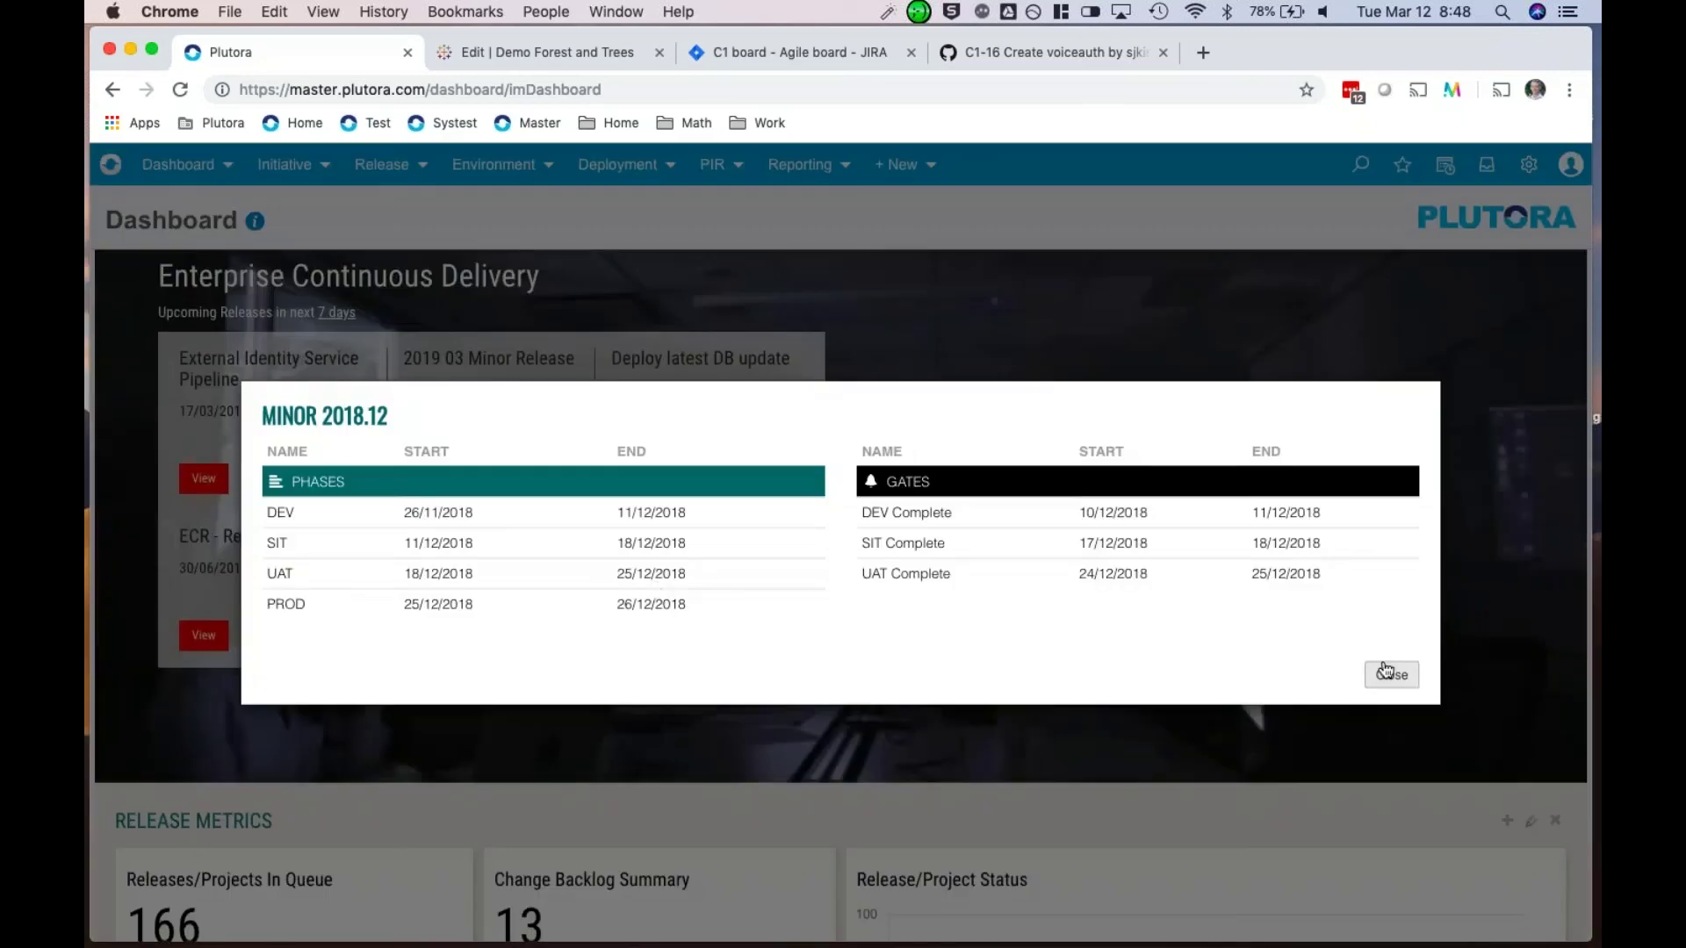
click(1385, 671)
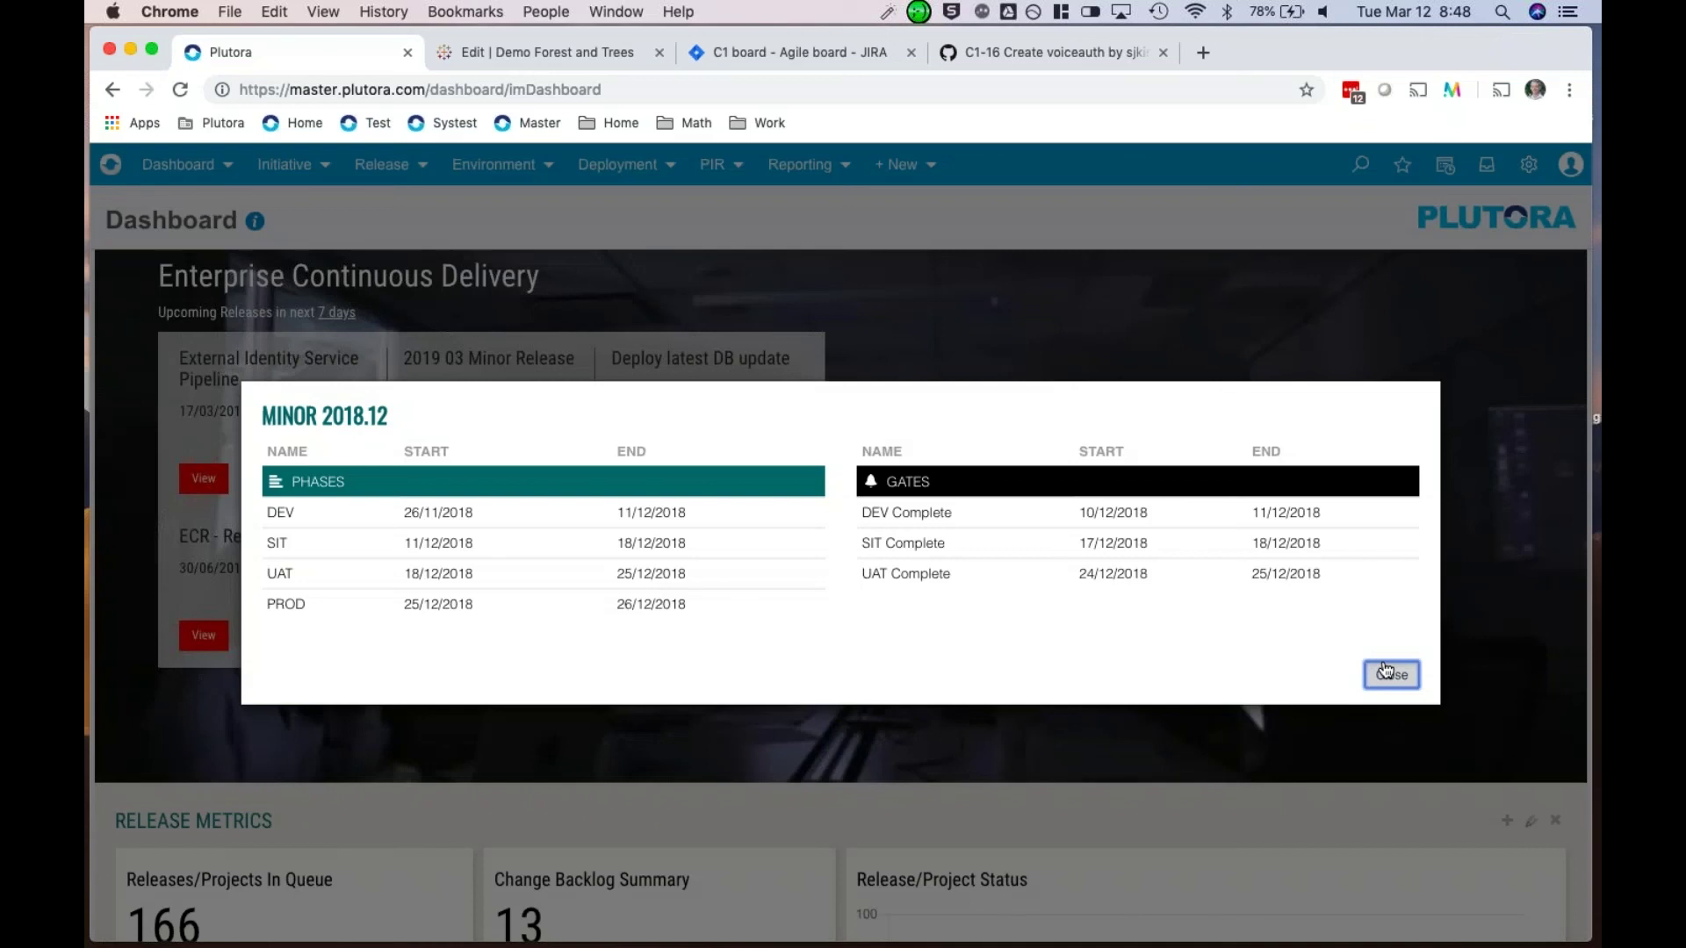
click(1384, 671)
Step: Filter the Releases list by the release name "template" and open the YYYY.MM.DD Ally Template project release
click(381, 165)
click(381, 203)
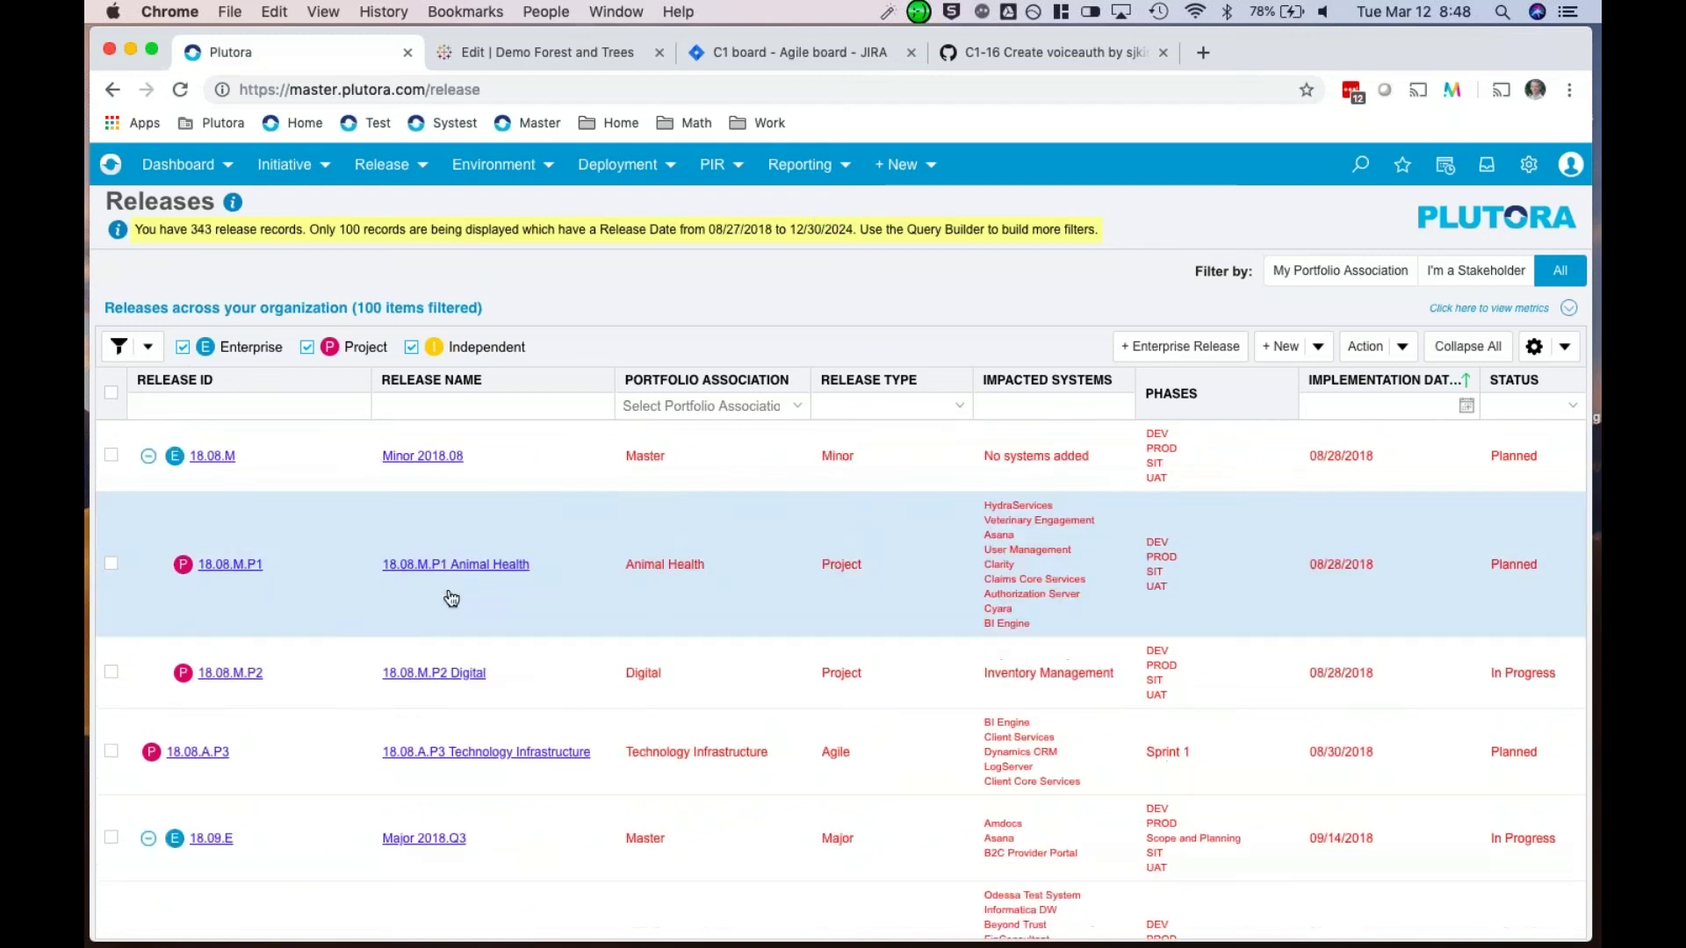
click(443, 403)
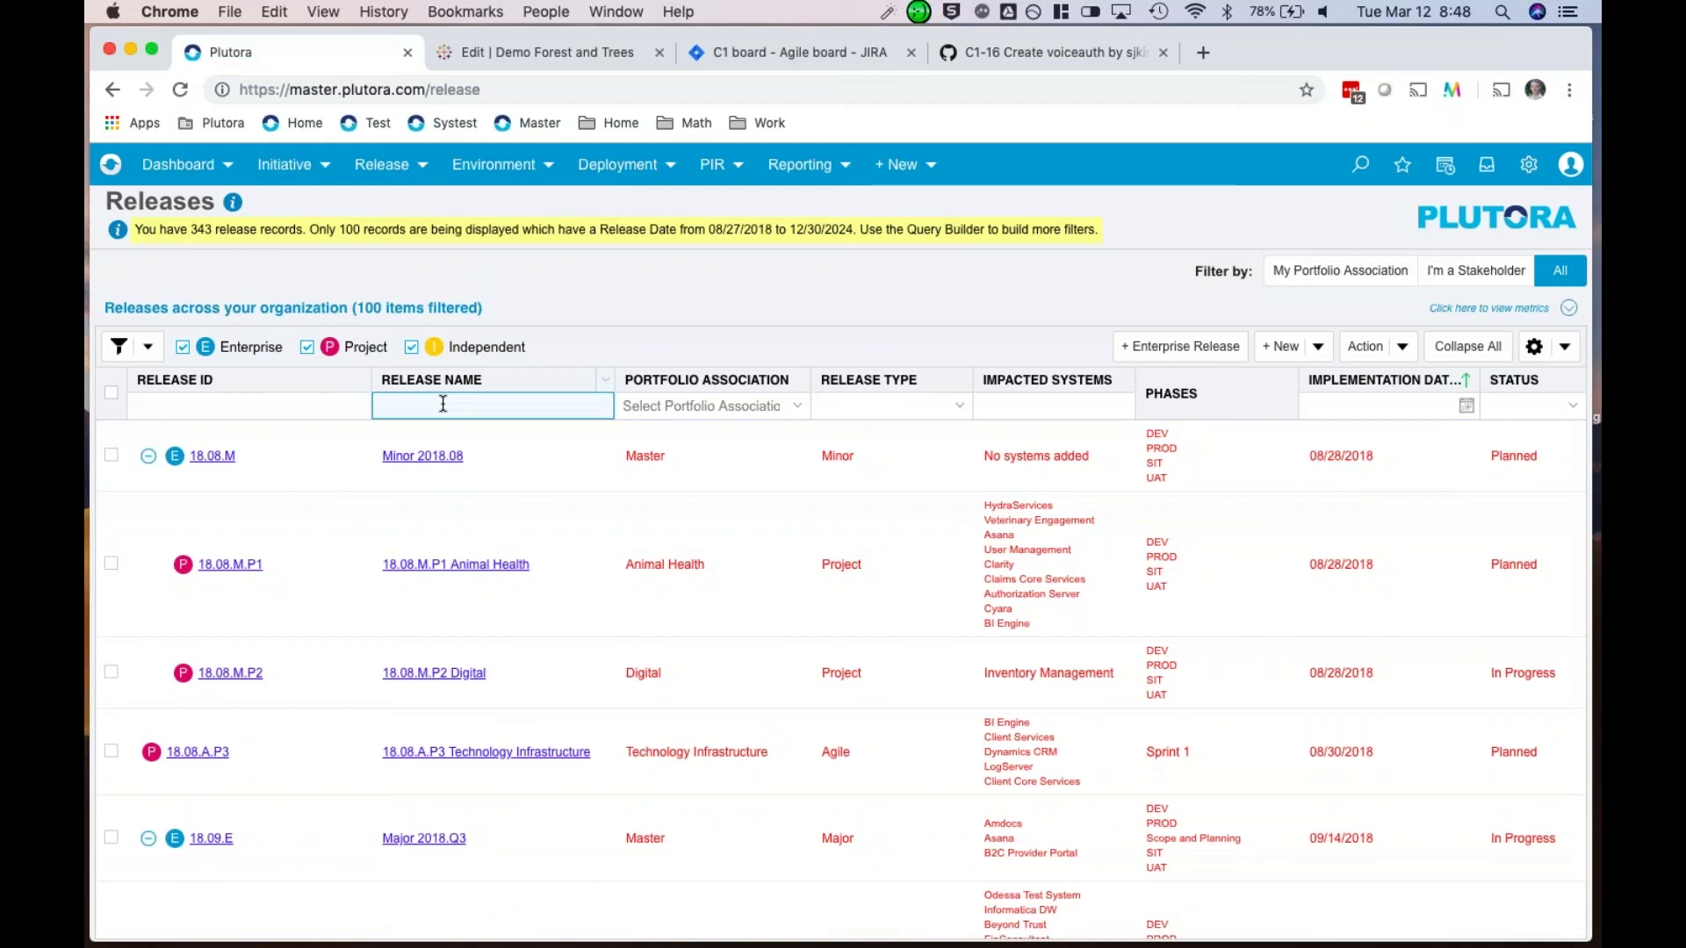
text(template)
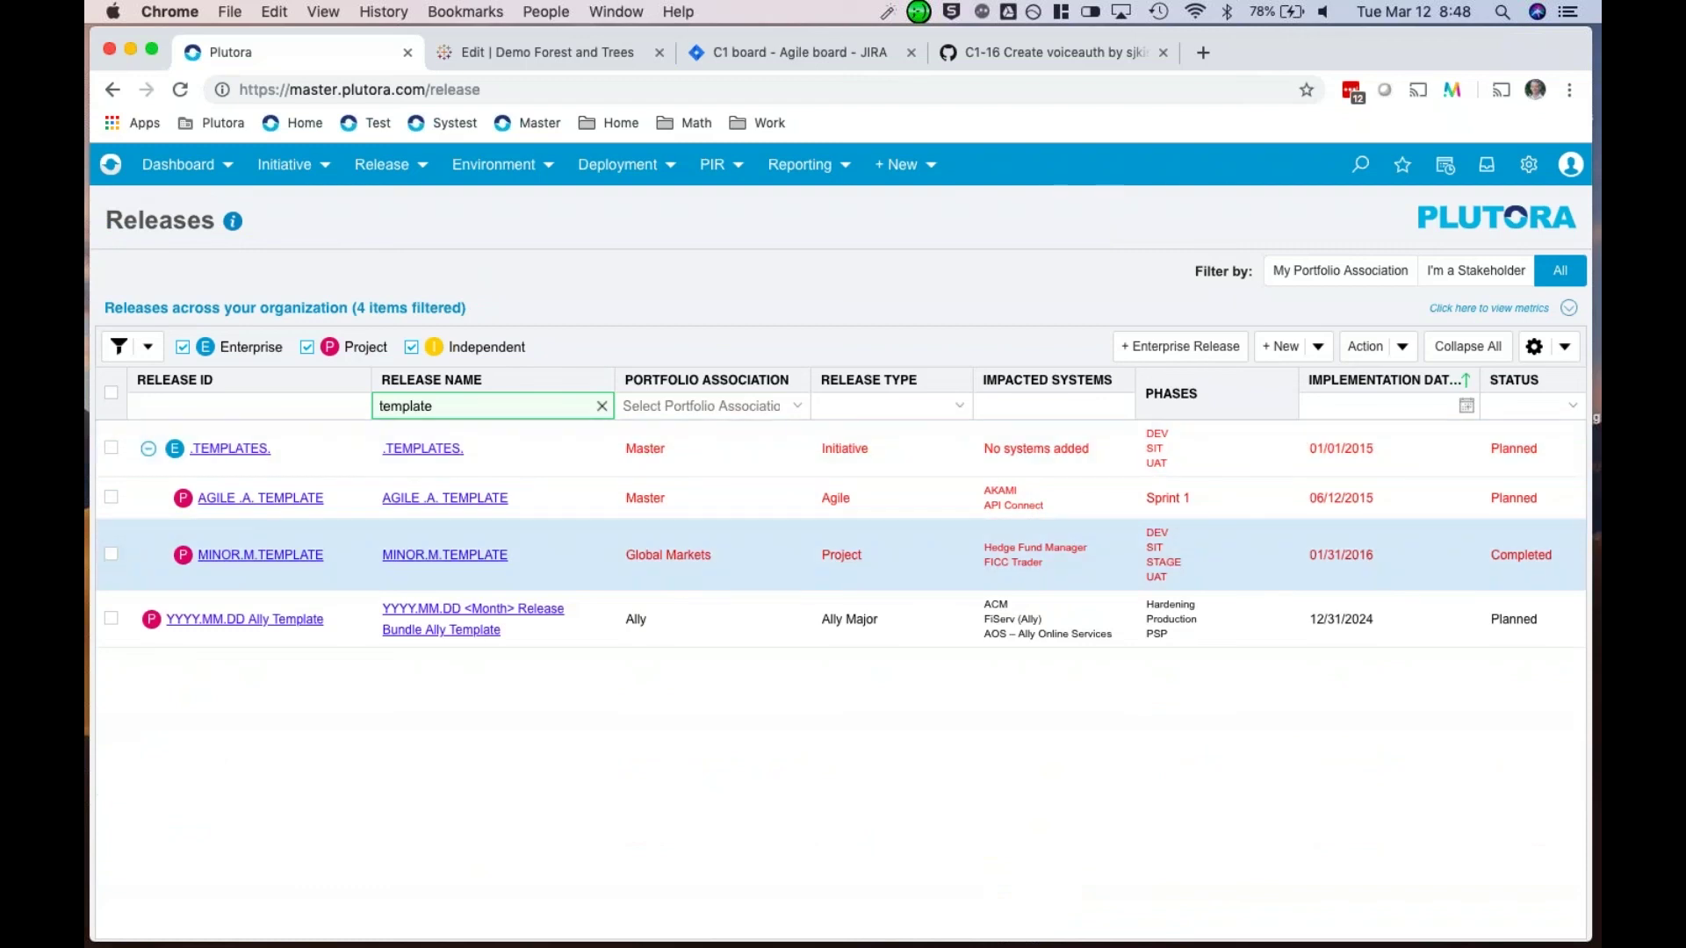
click(458, 620)
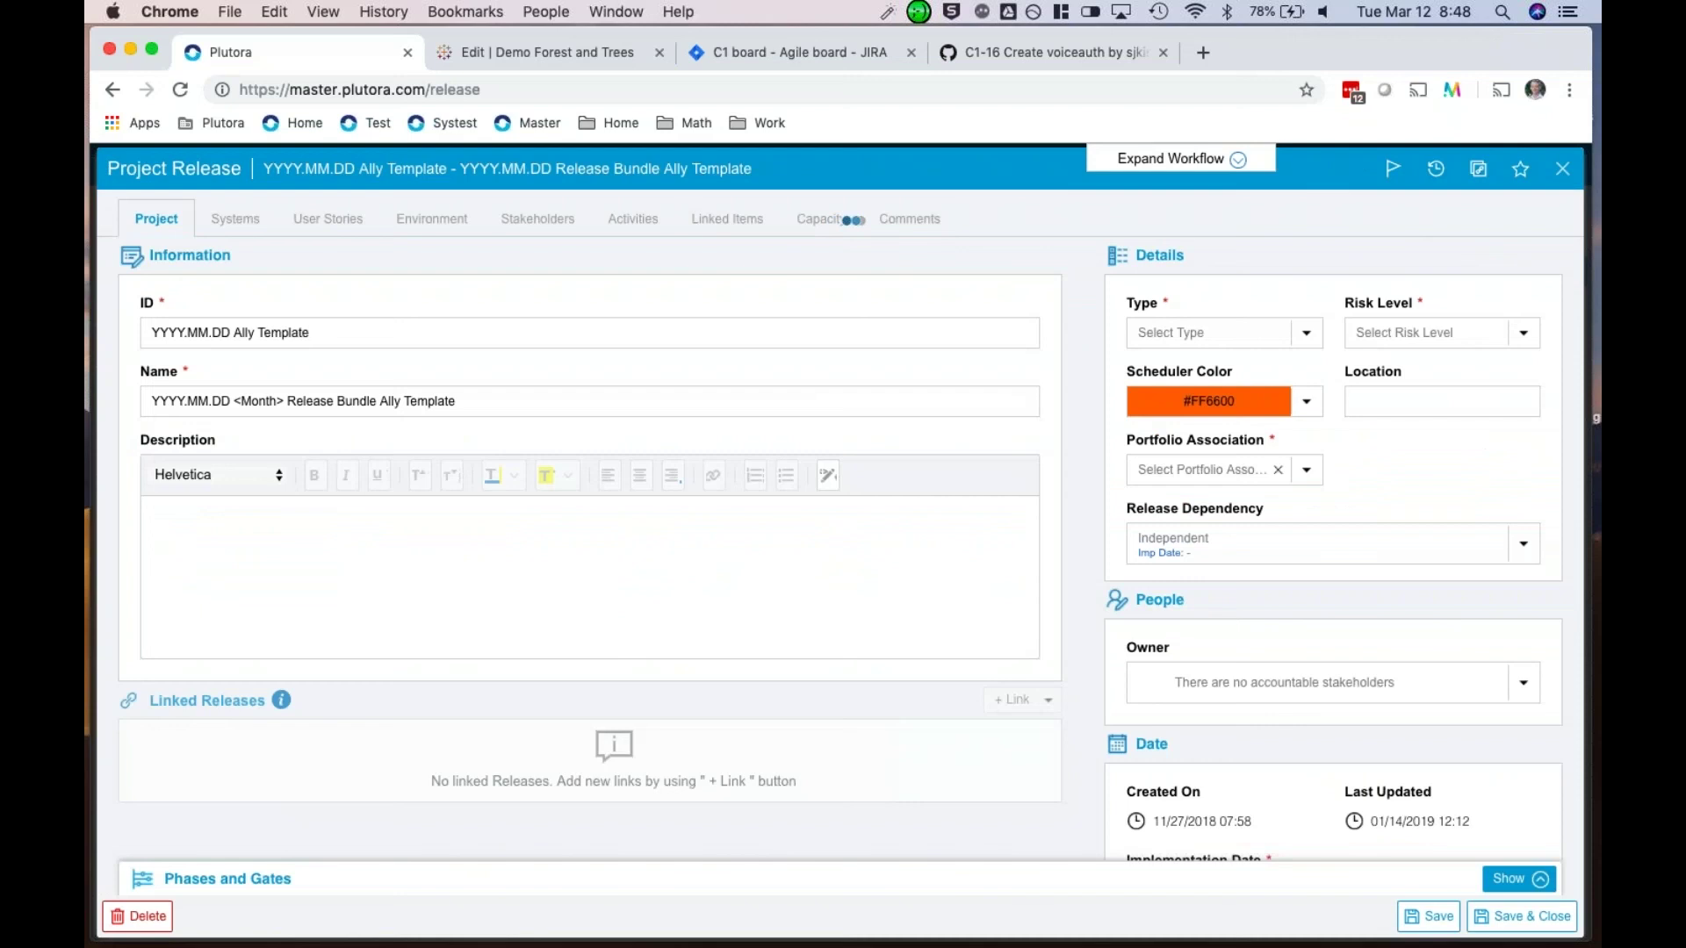
Step: Show the release's activities for the Regression Complete gate and view the Performance test passed criteria, closing them without changes
click(633, 218)
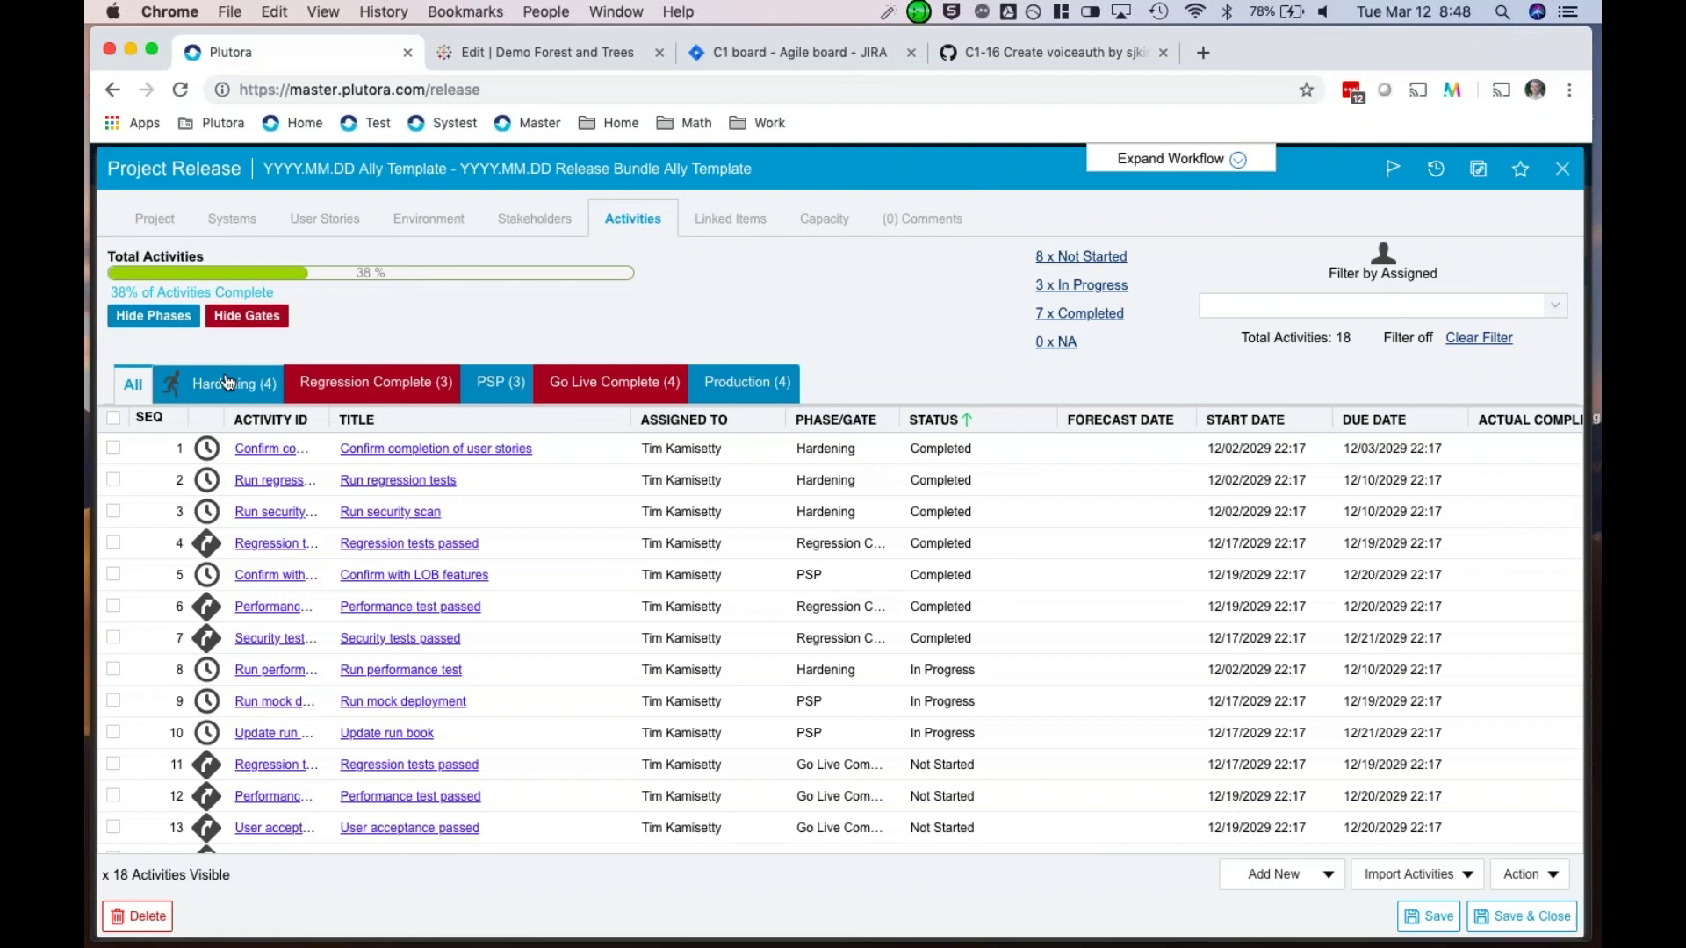
click(425, 388)
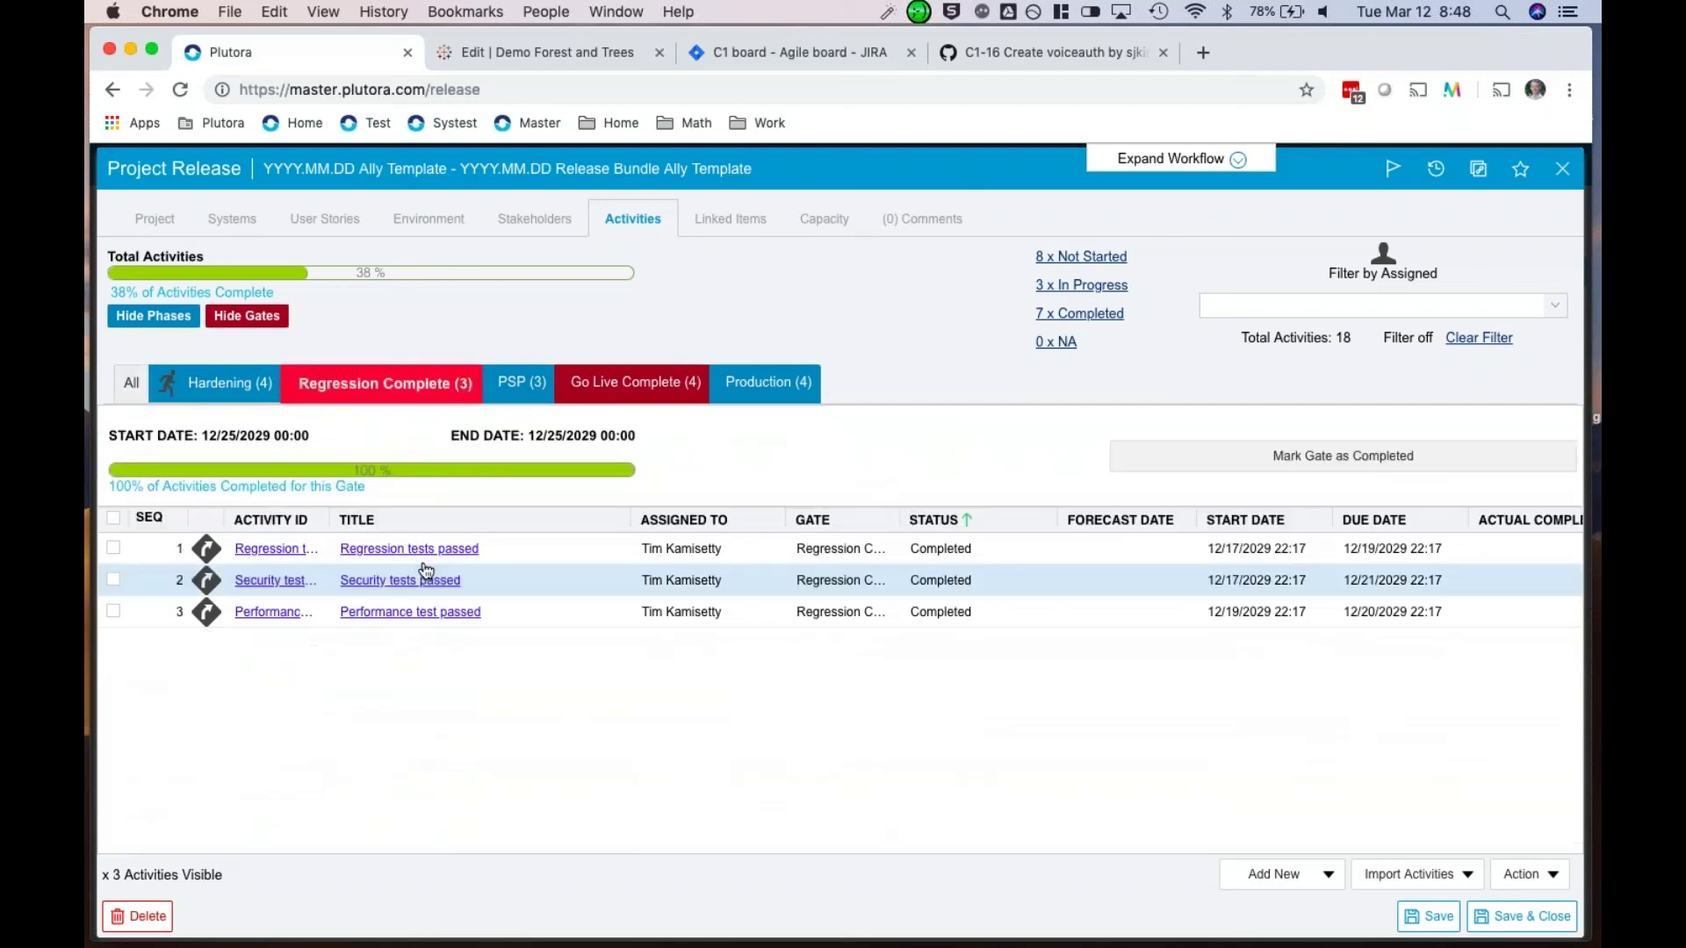
click(429, 613)
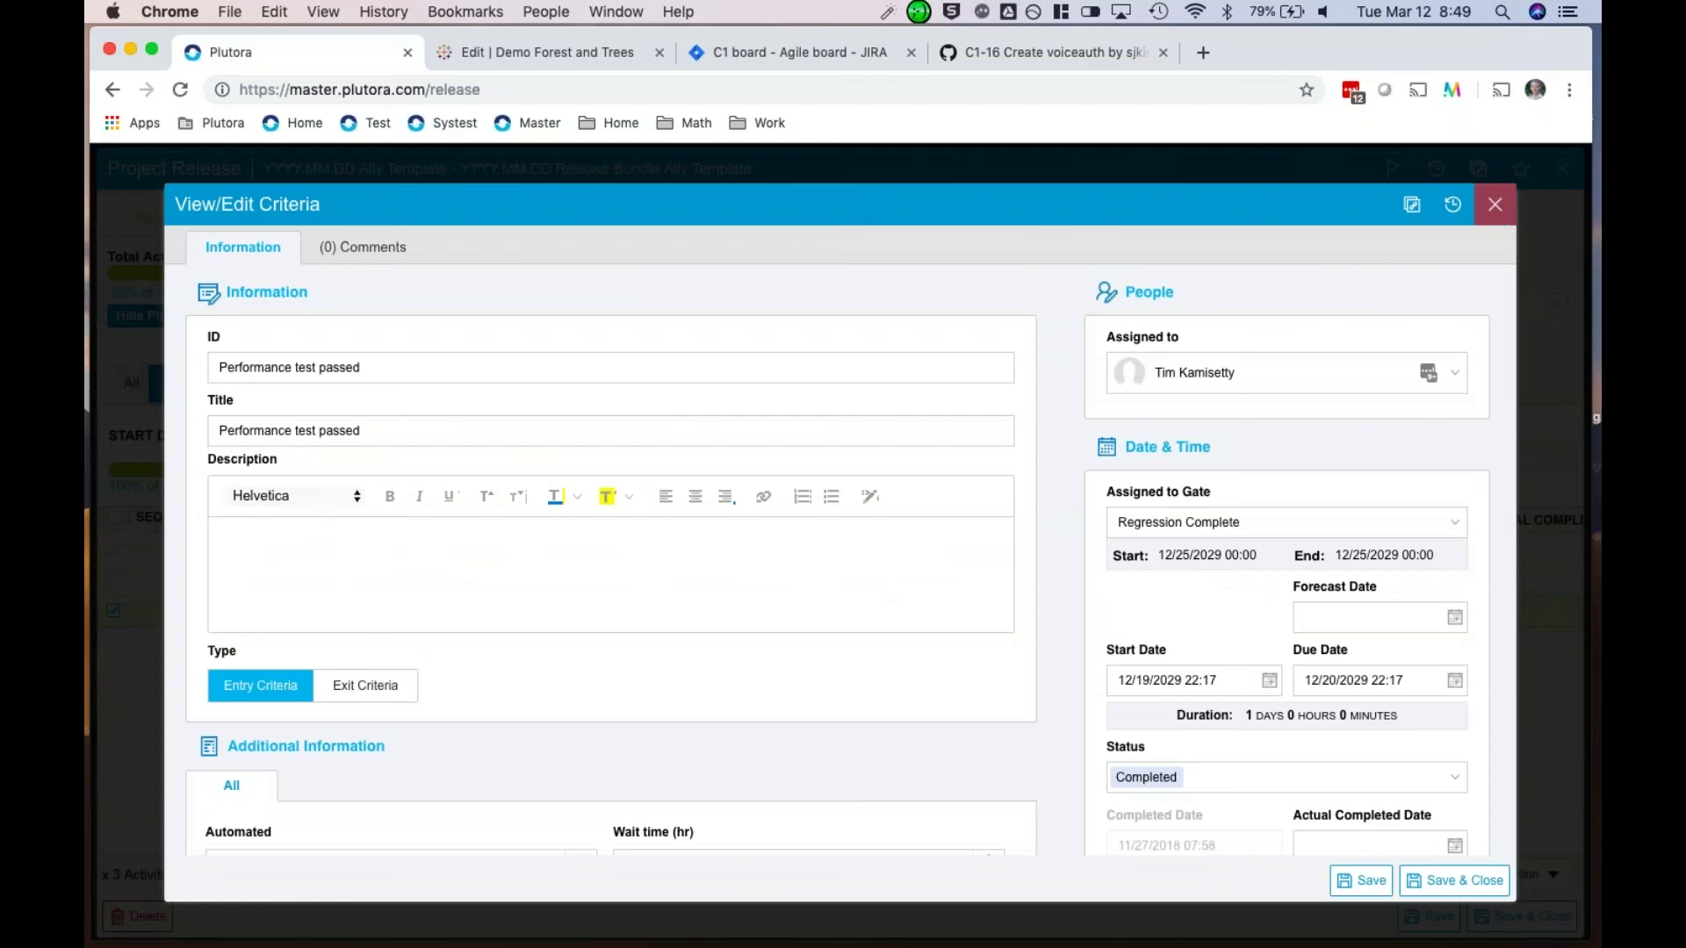
click(1494, 203)
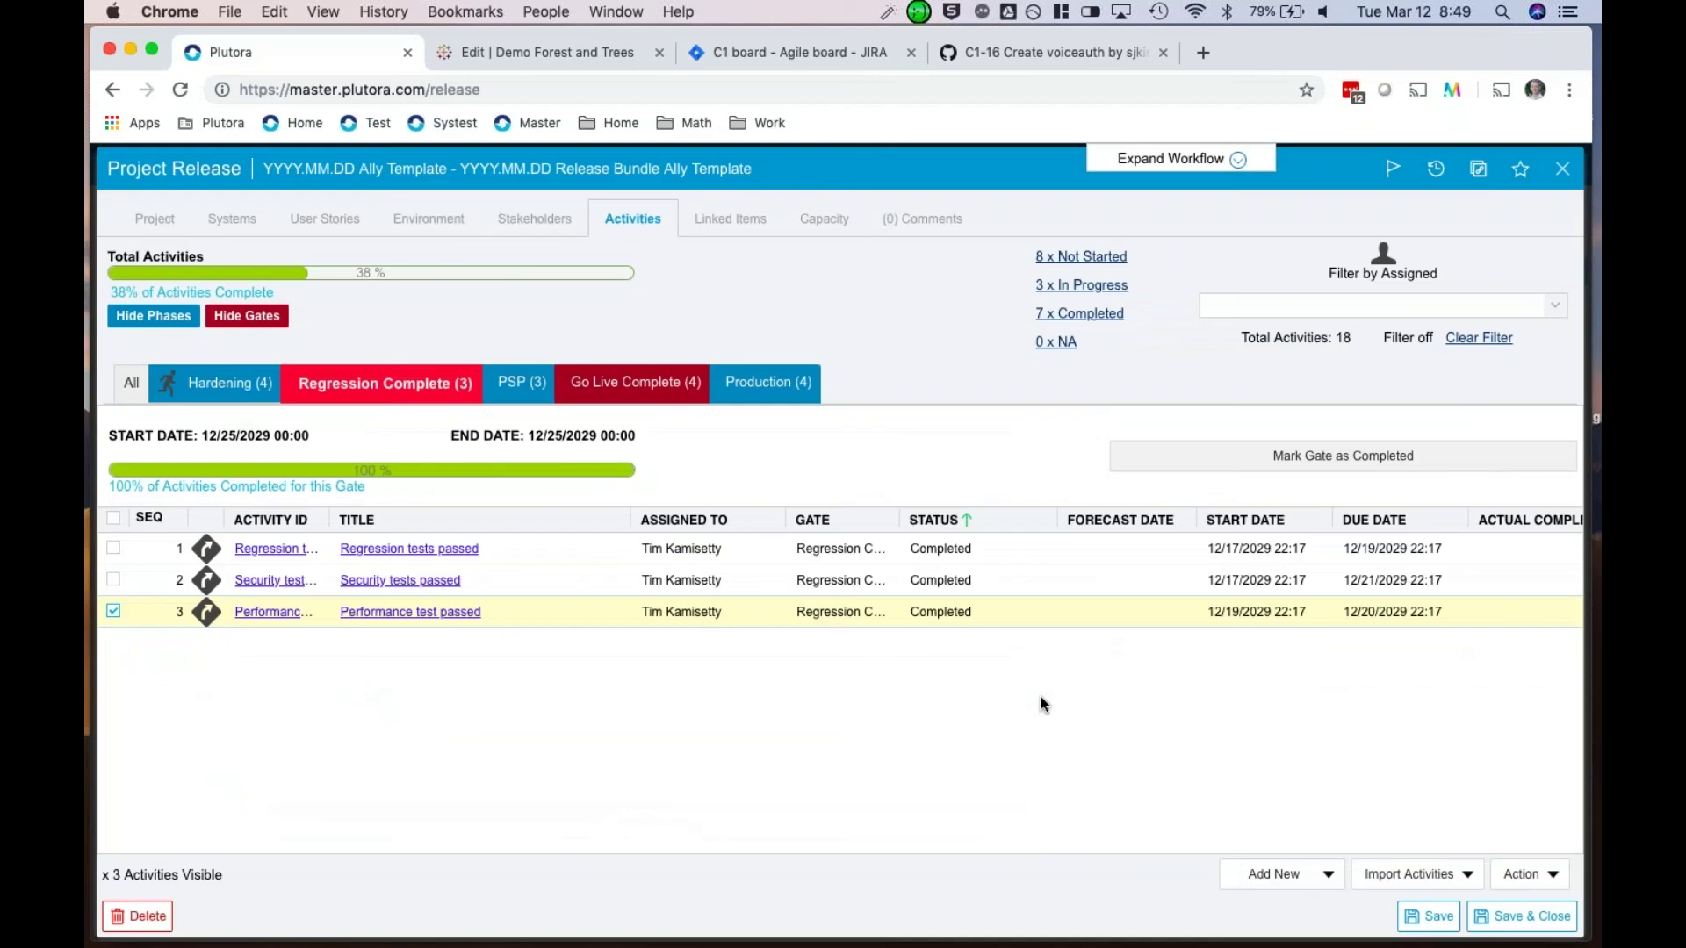
Step: Open the Plutora API Swagger page at usapi.plutora.com/swagger in a new browser tab and look through its API resource groups
click(1202, 52)
text(us)
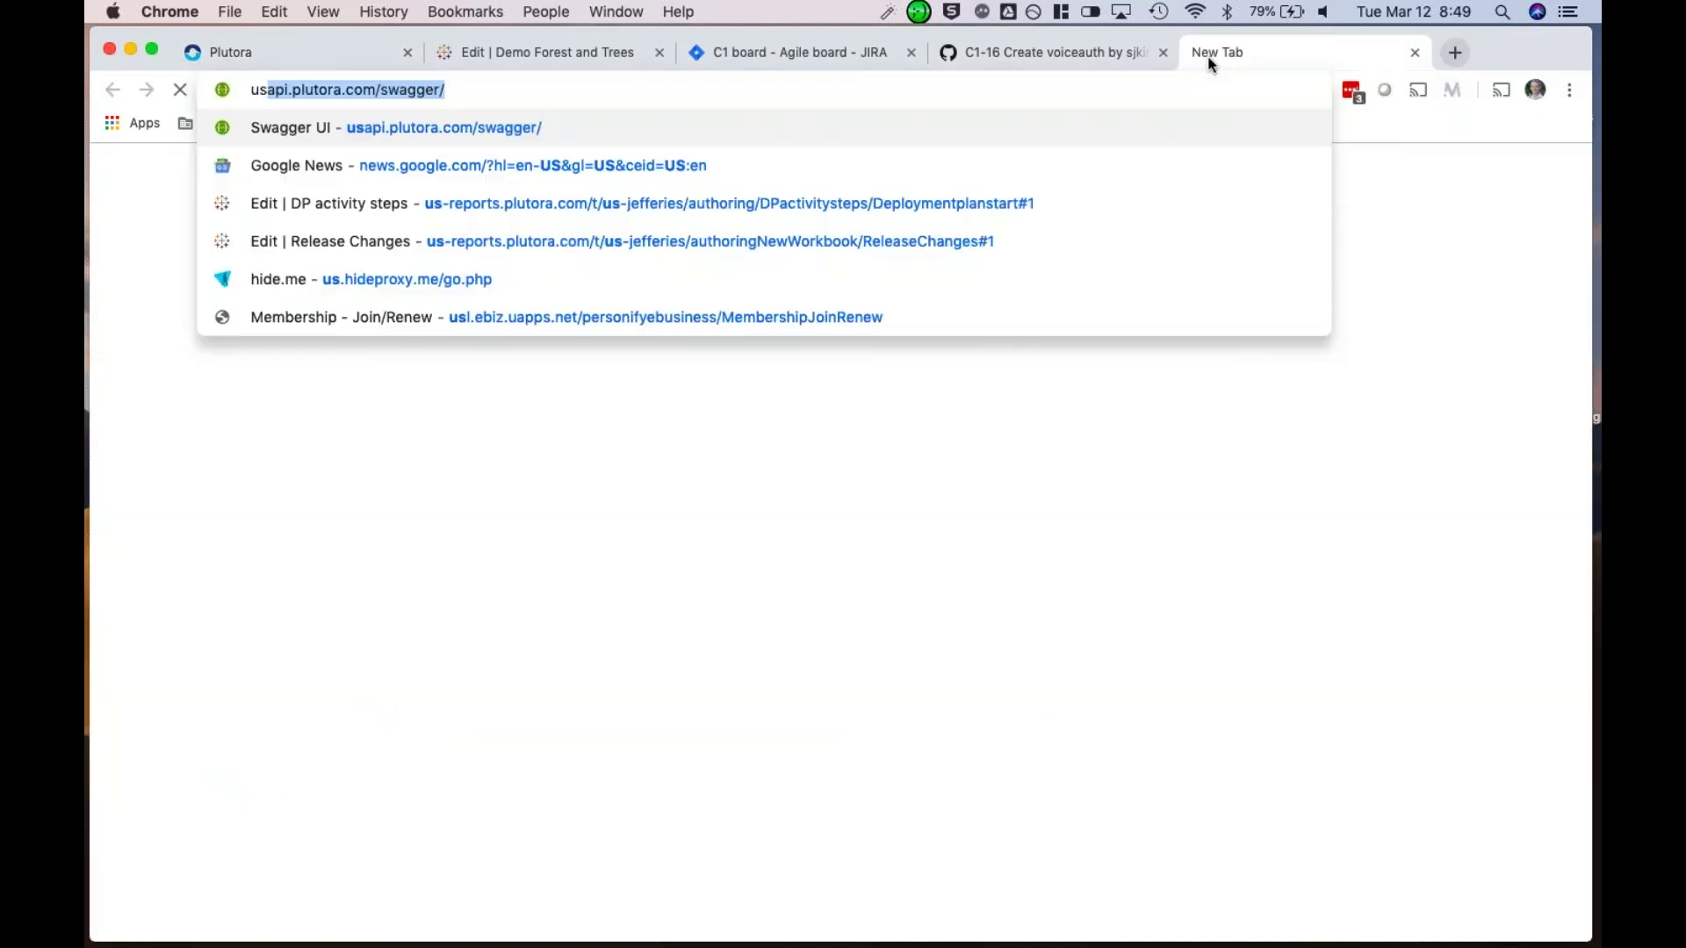
key(Return)
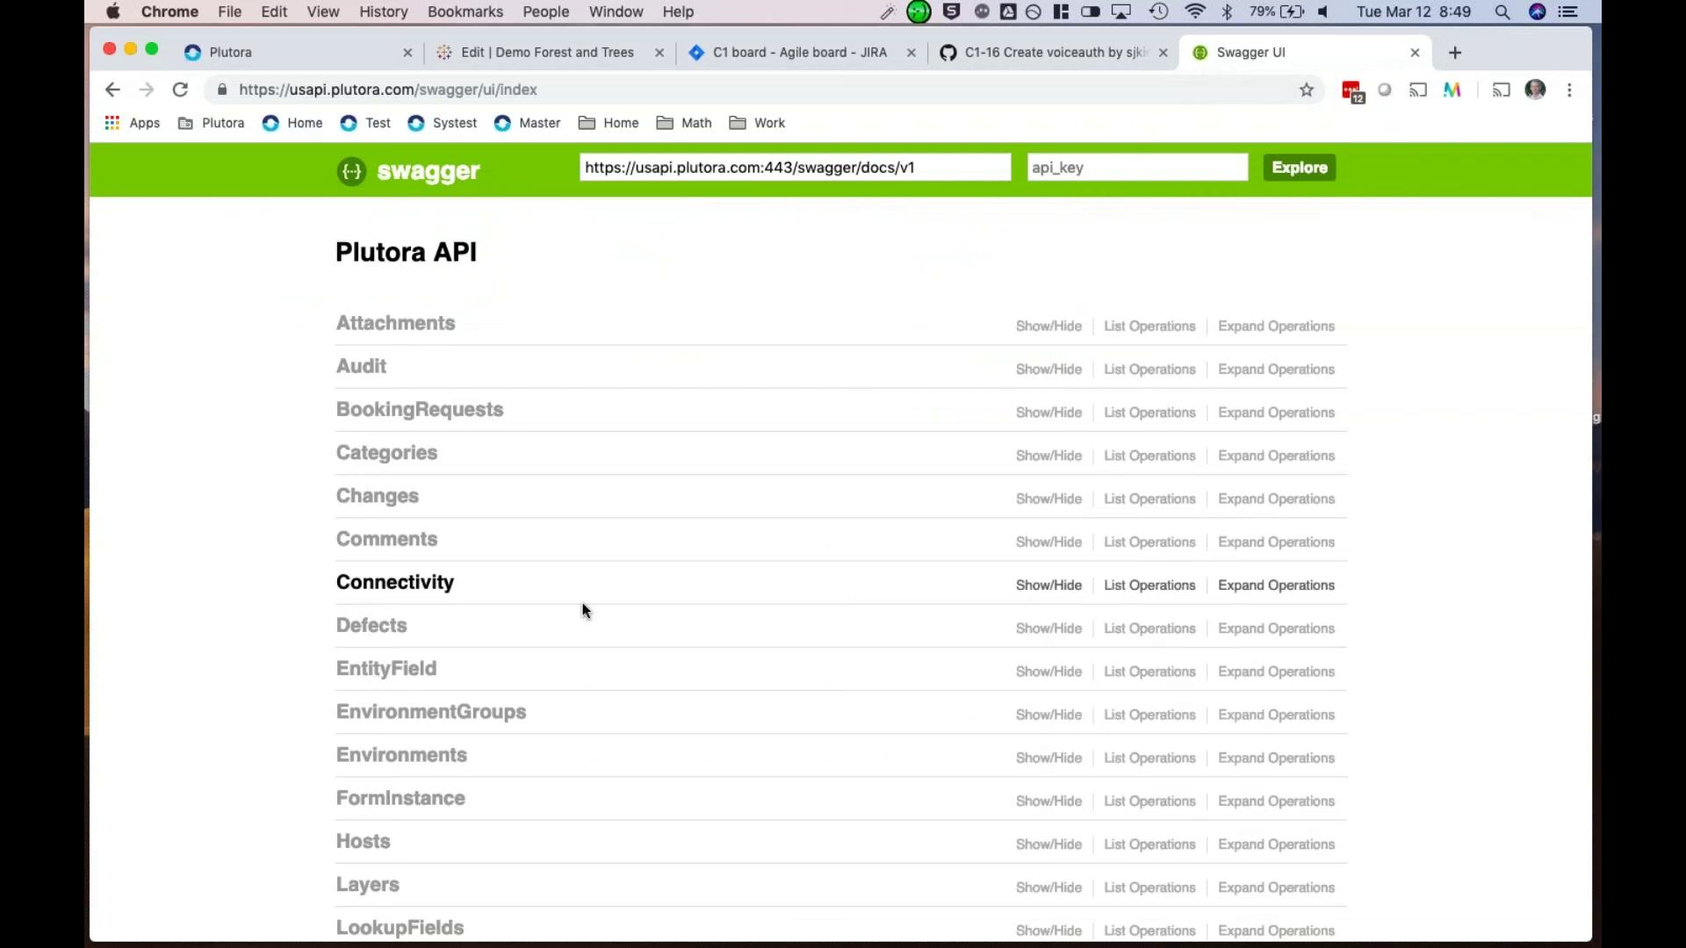
scroll(582, 606, down, 3)
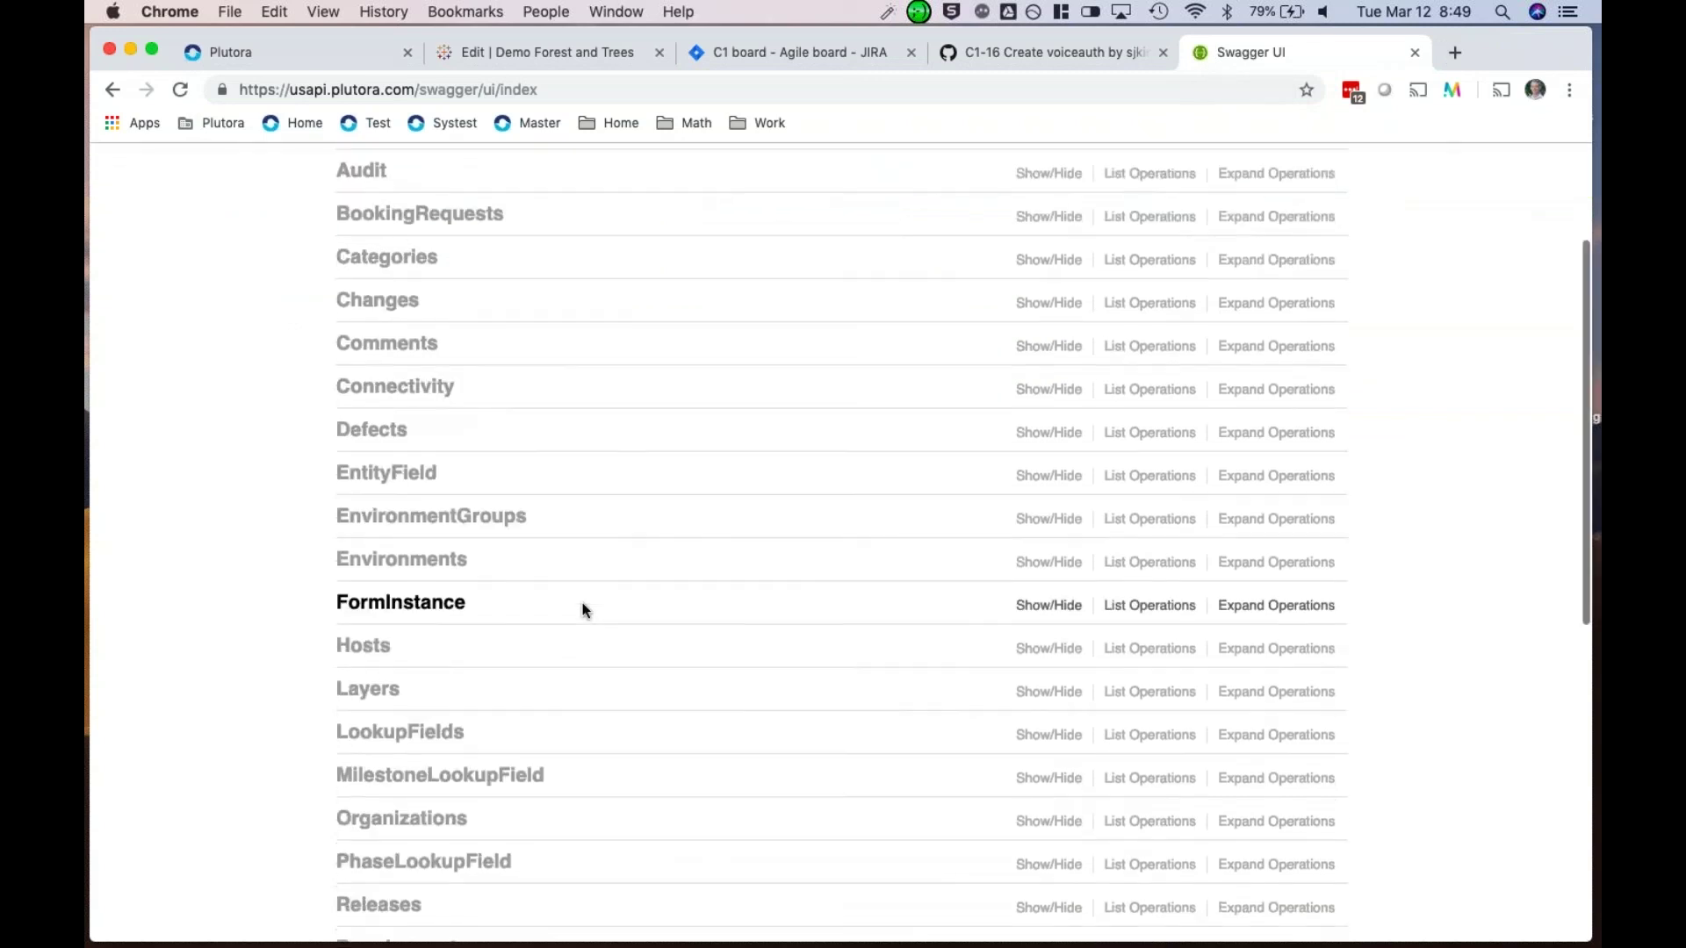
scroll(582, 602, up, 1)
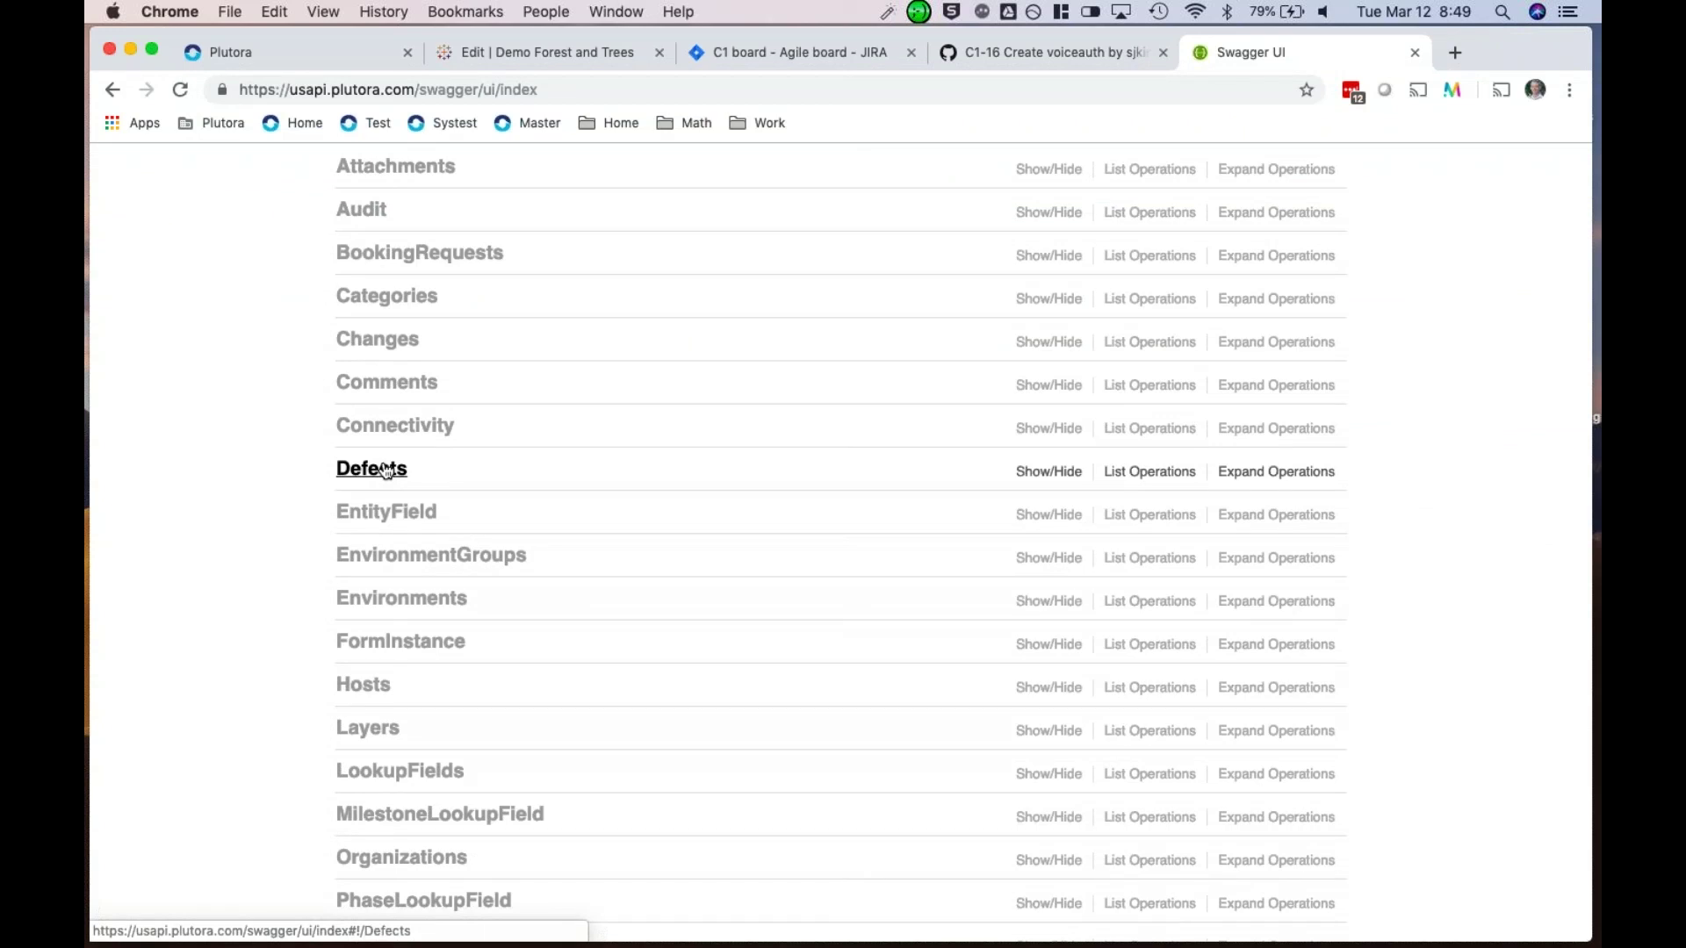
scroll(369, 309, down, 1)
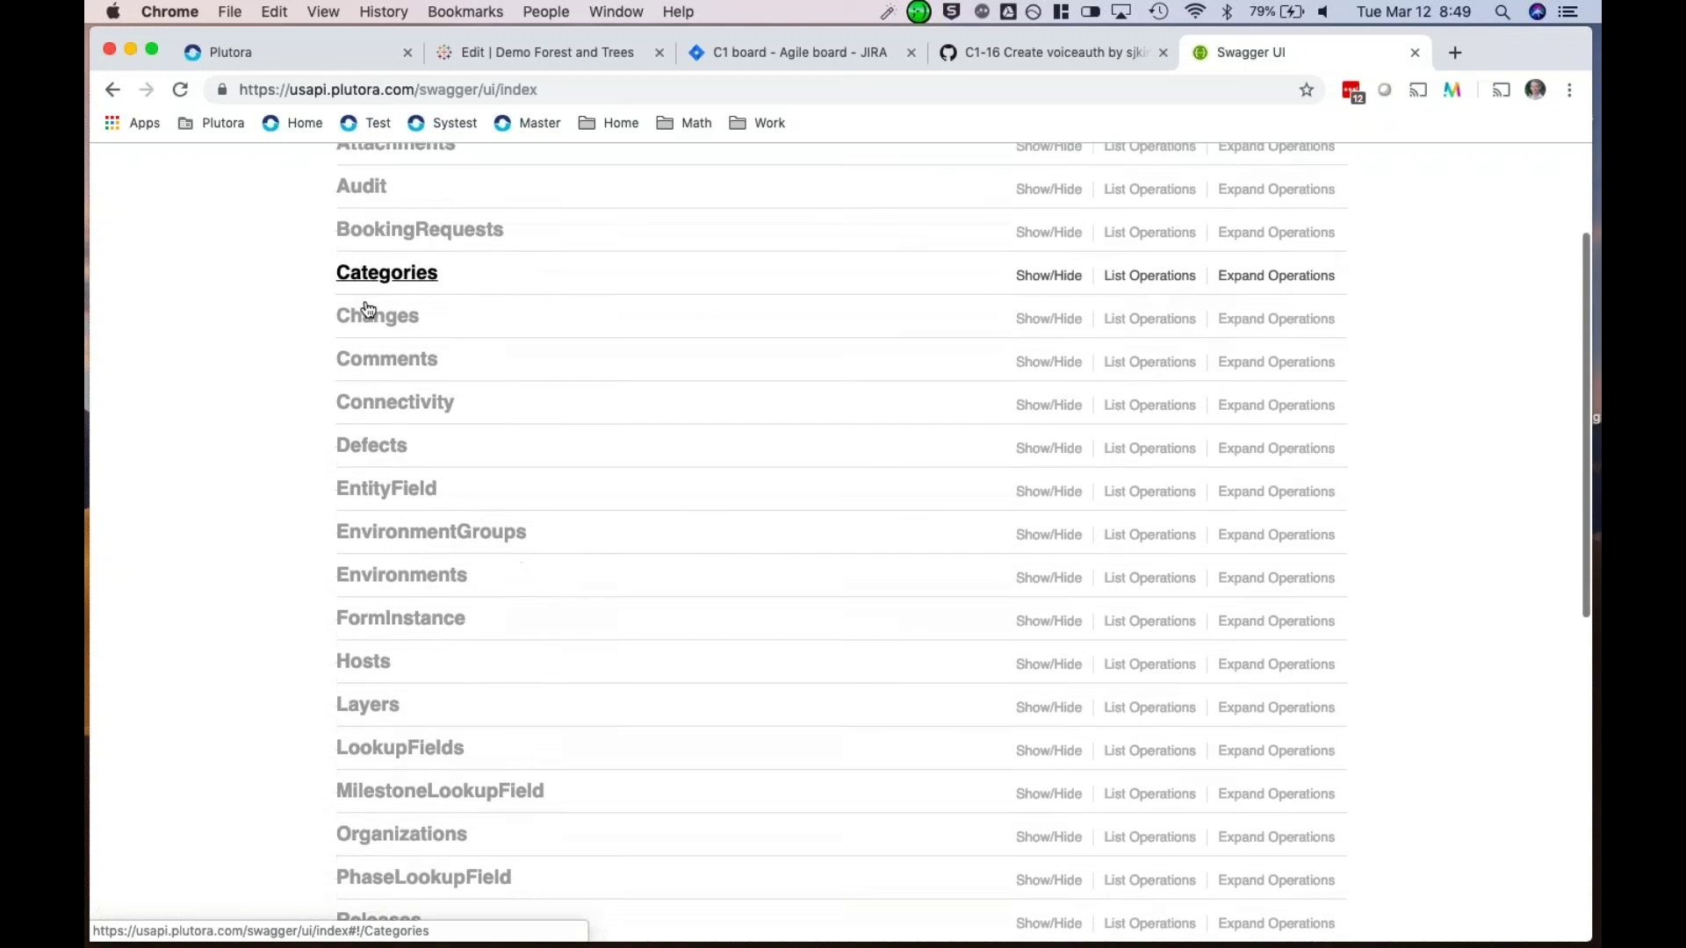
scroll(368, 309, down, 5)
scroll(386, 290, down, 4)
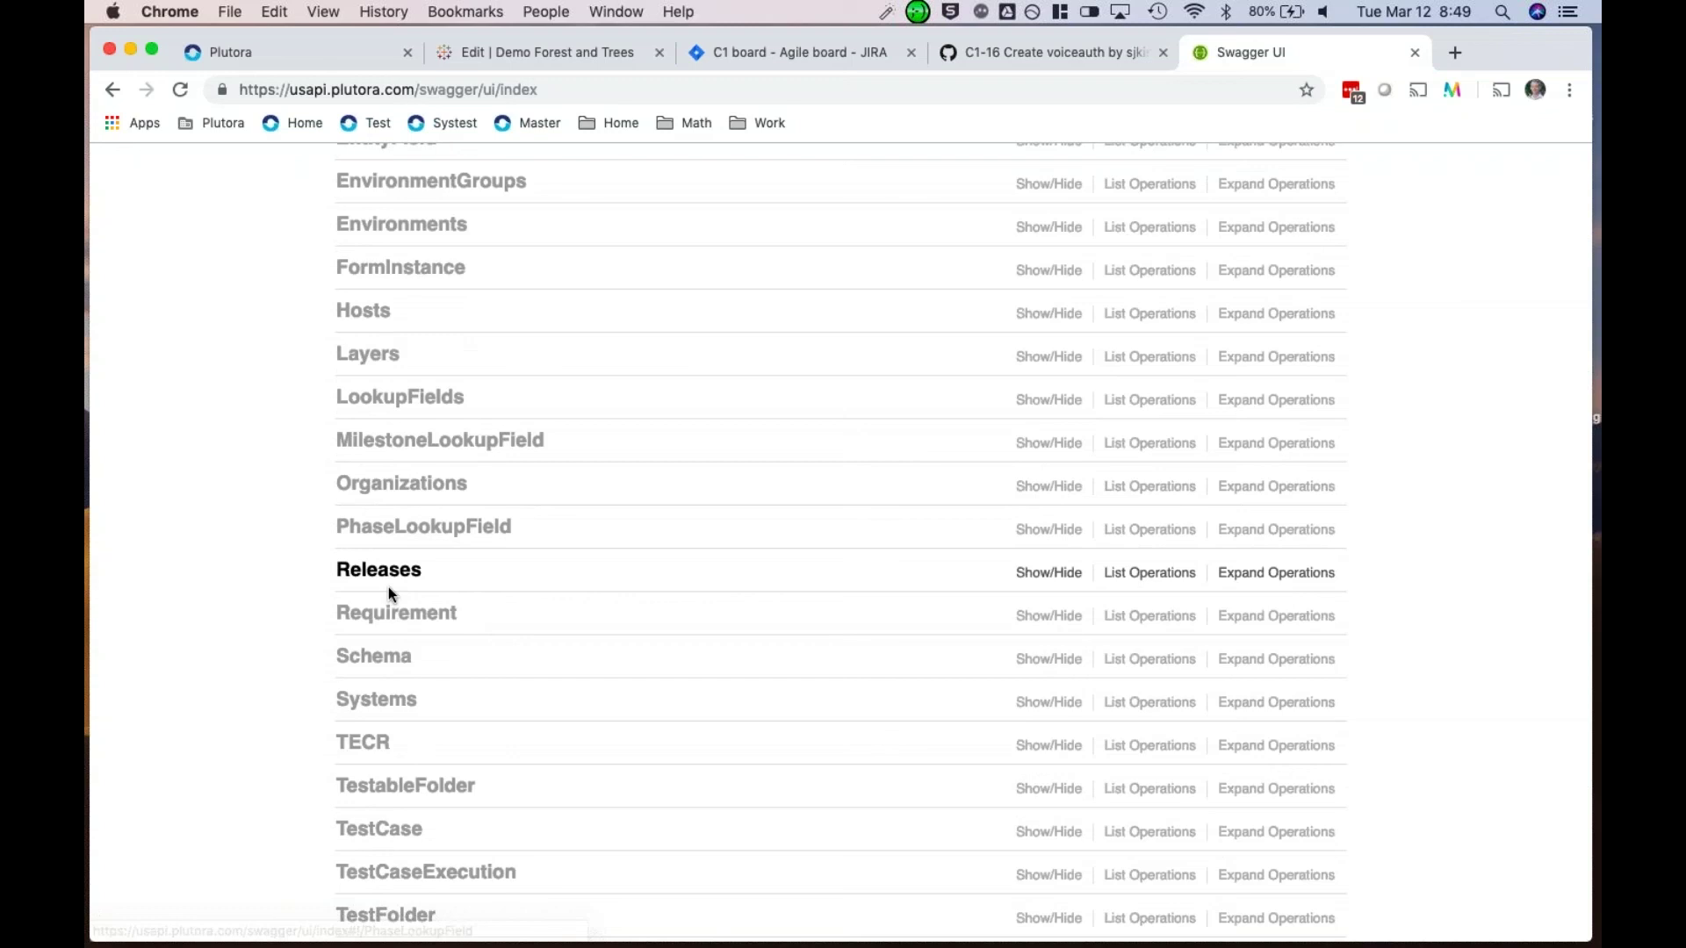
scroll(390, 588, down, 2)
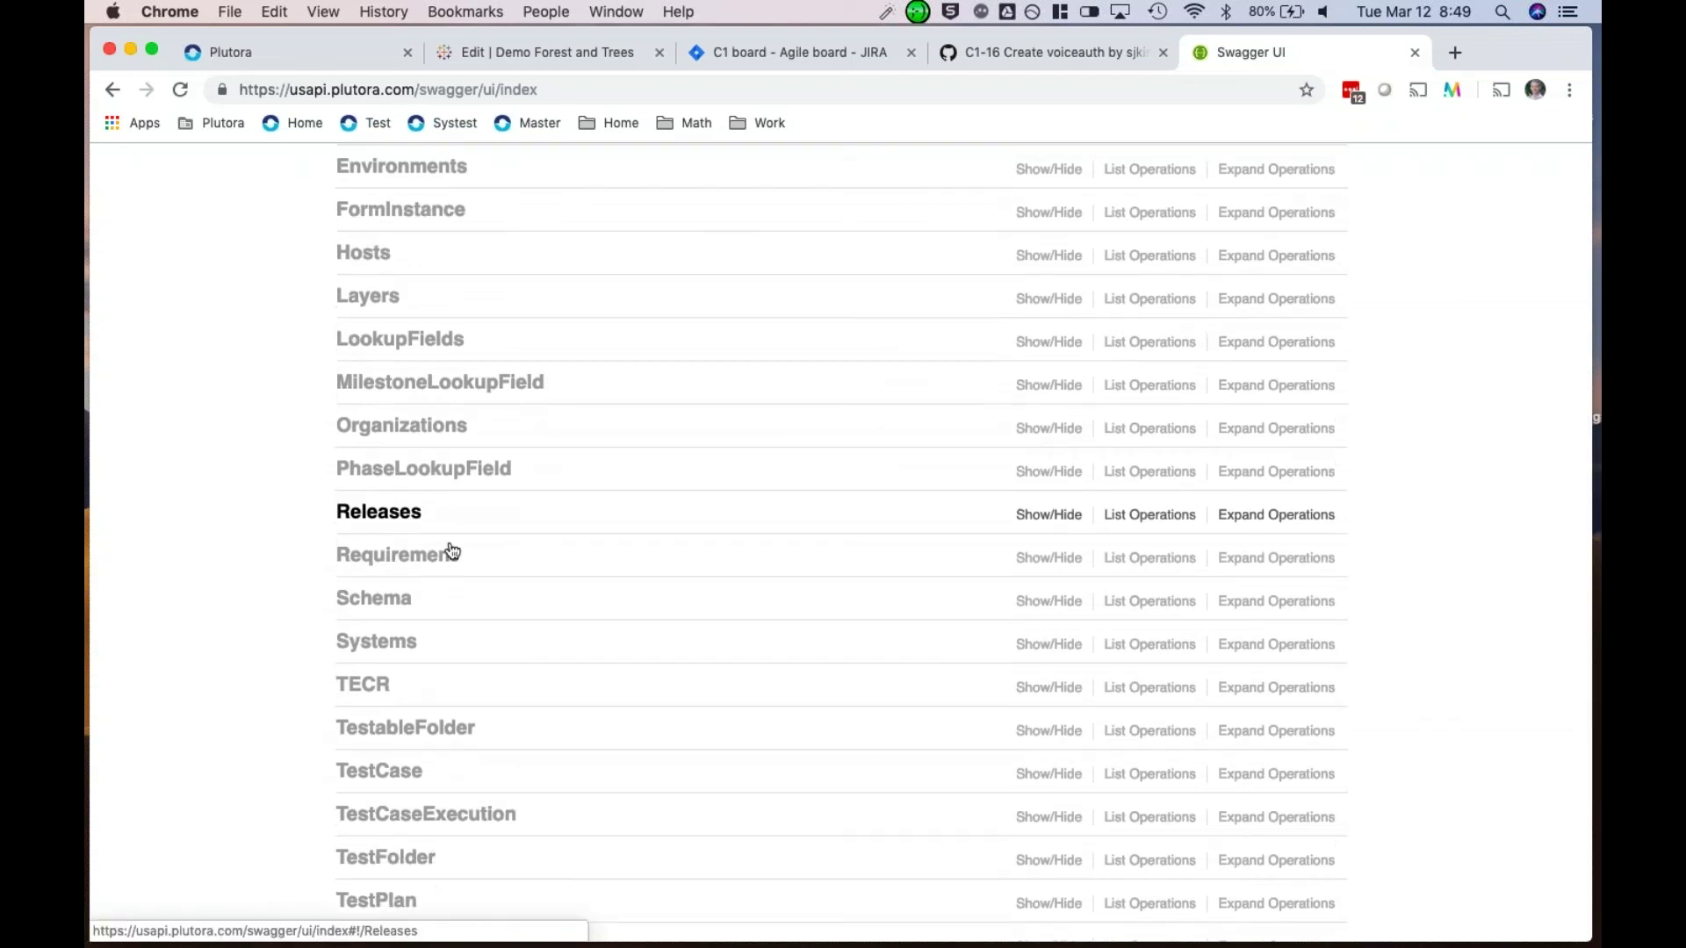
Step: Expand the Releases API group, examine its available operations, and switch to the slide presentation
click(403, 520)
click(403, 520)
click(403, 520)
click(403, 521)
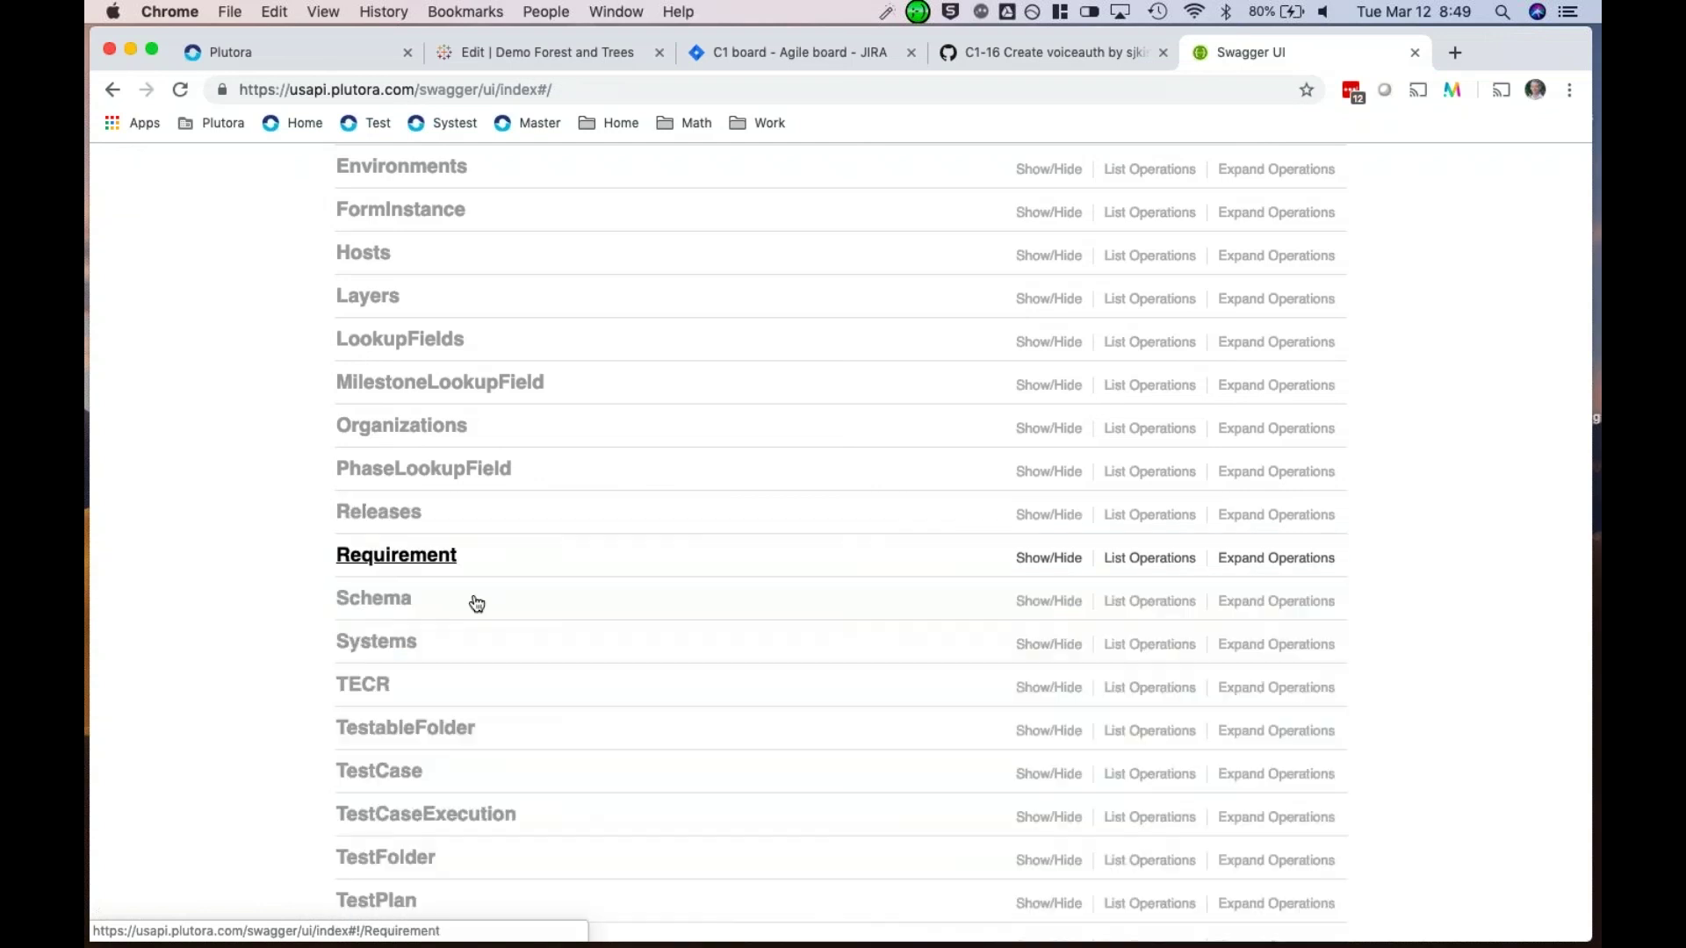
scroll(477, 603, down, 2)
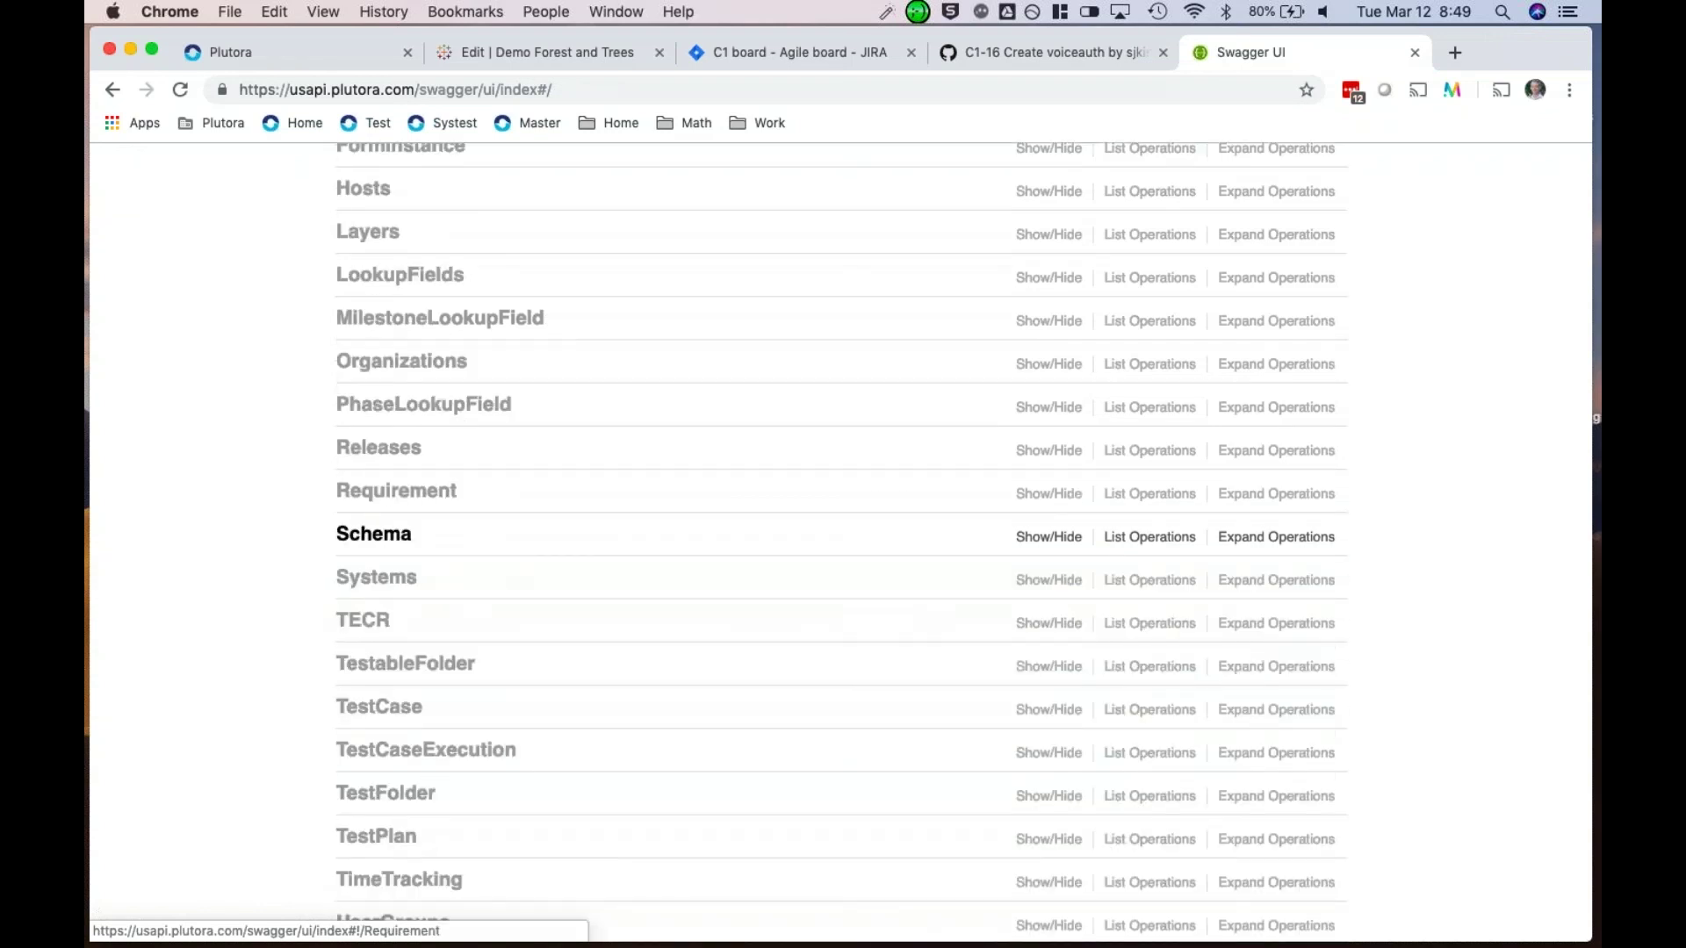
click(360, 448)
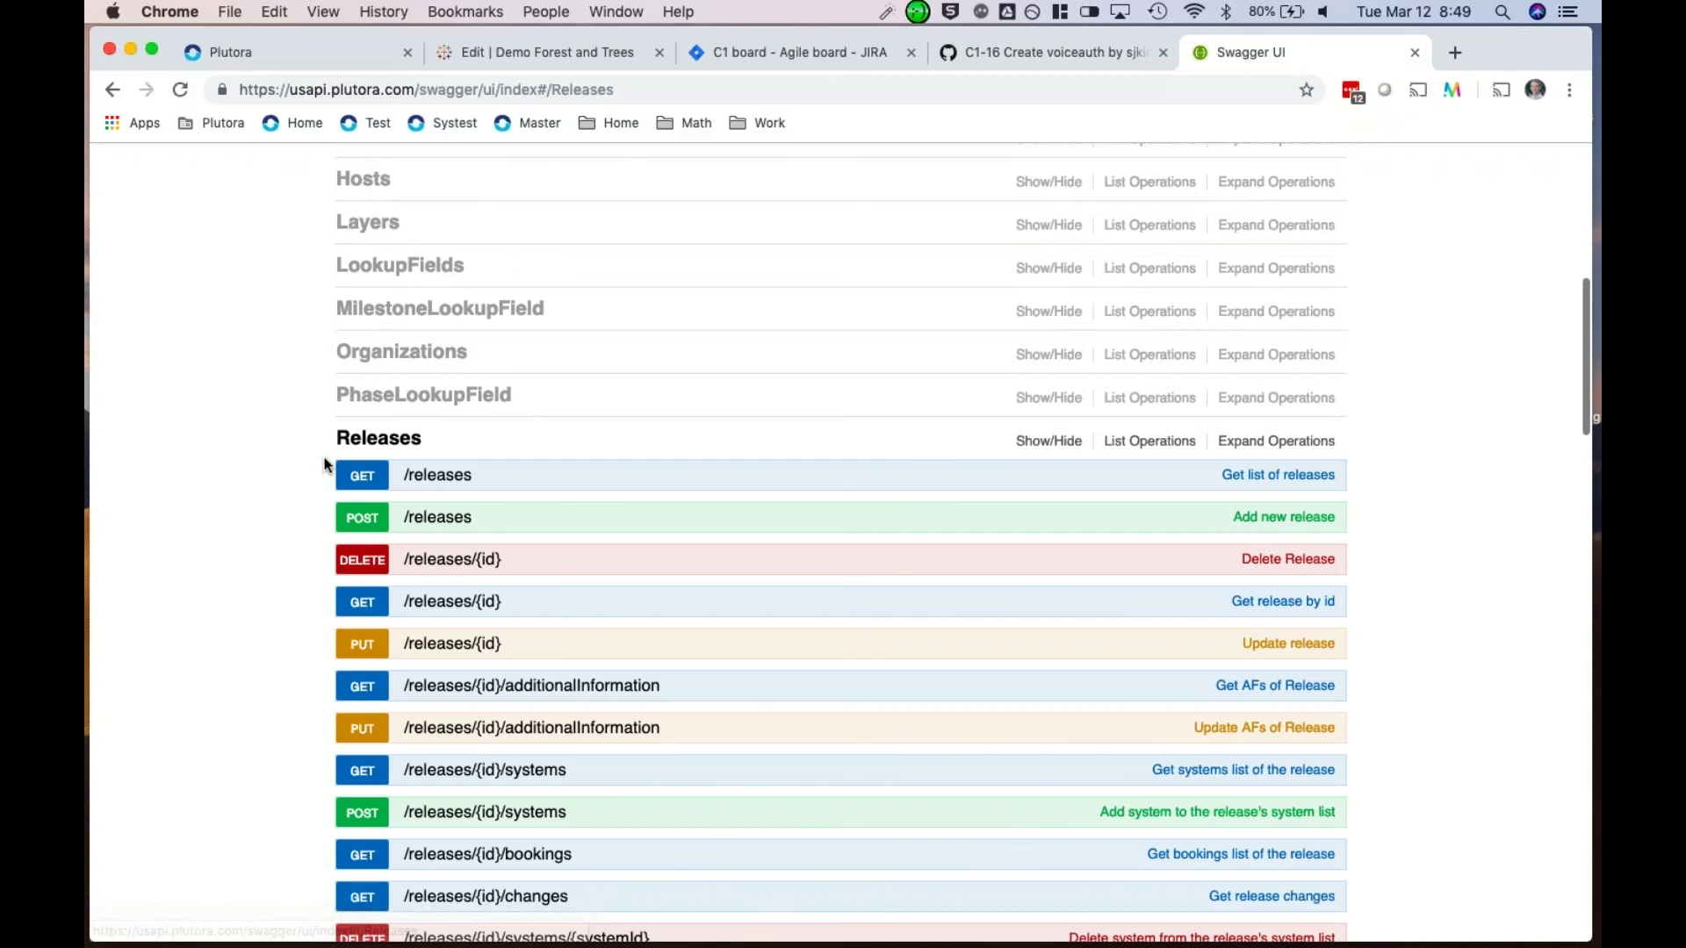
scroll(325, 464, down, 5)
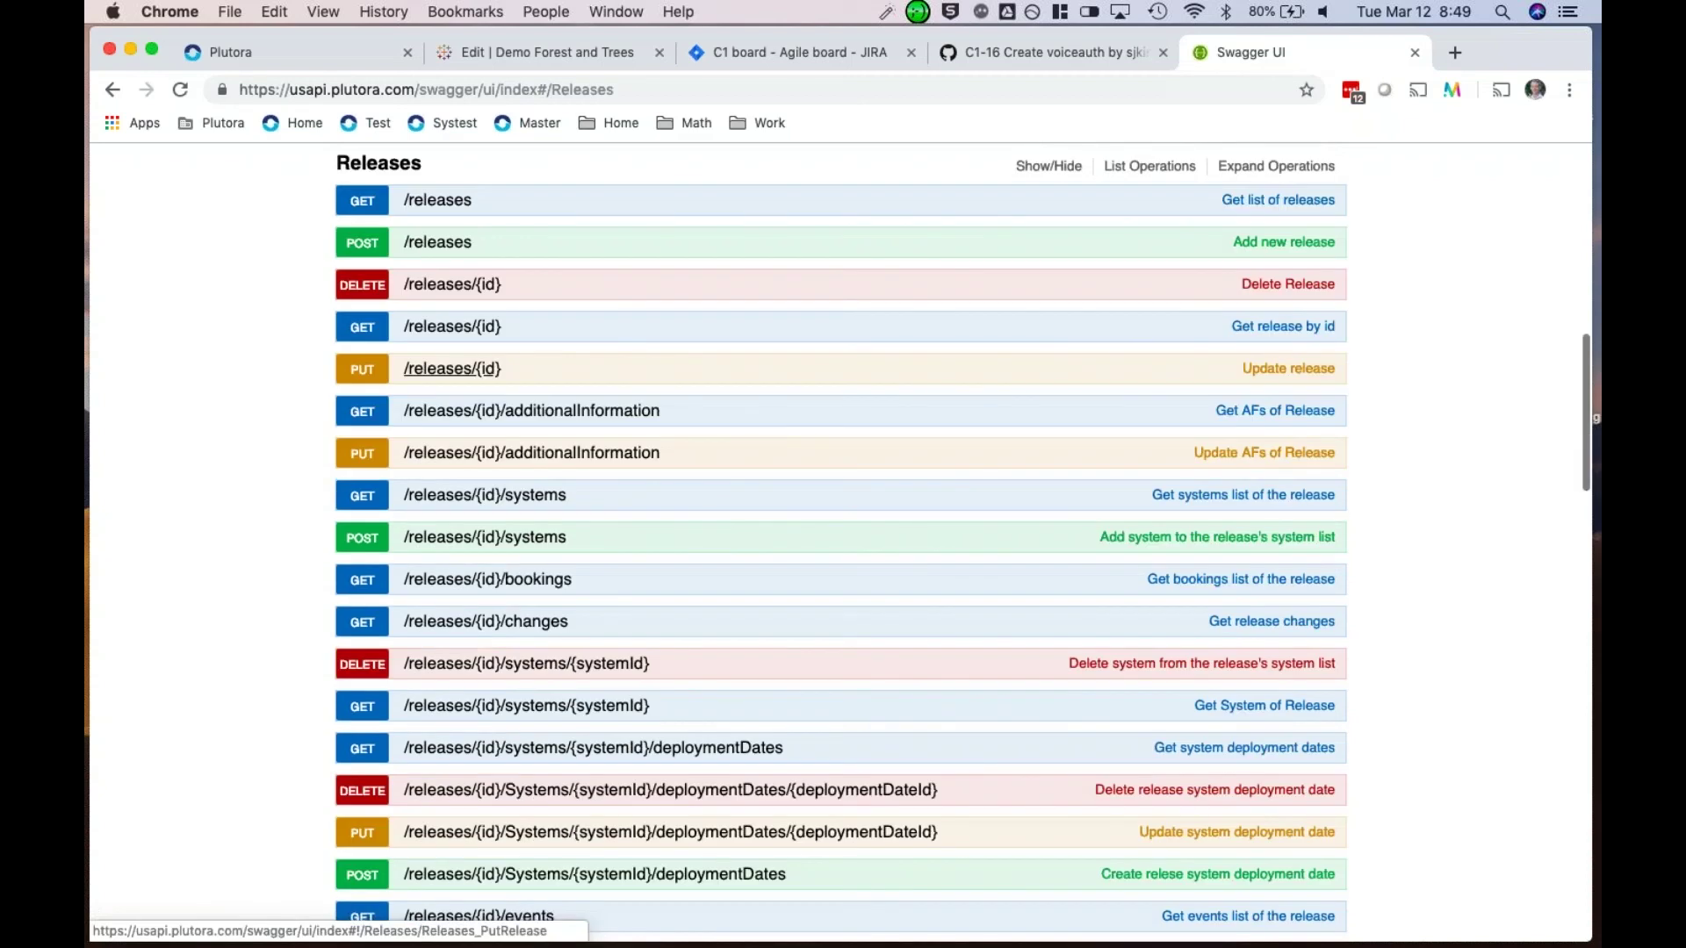
scroll(571, 437, down, 2)
scroll(571, 436, down, 6)
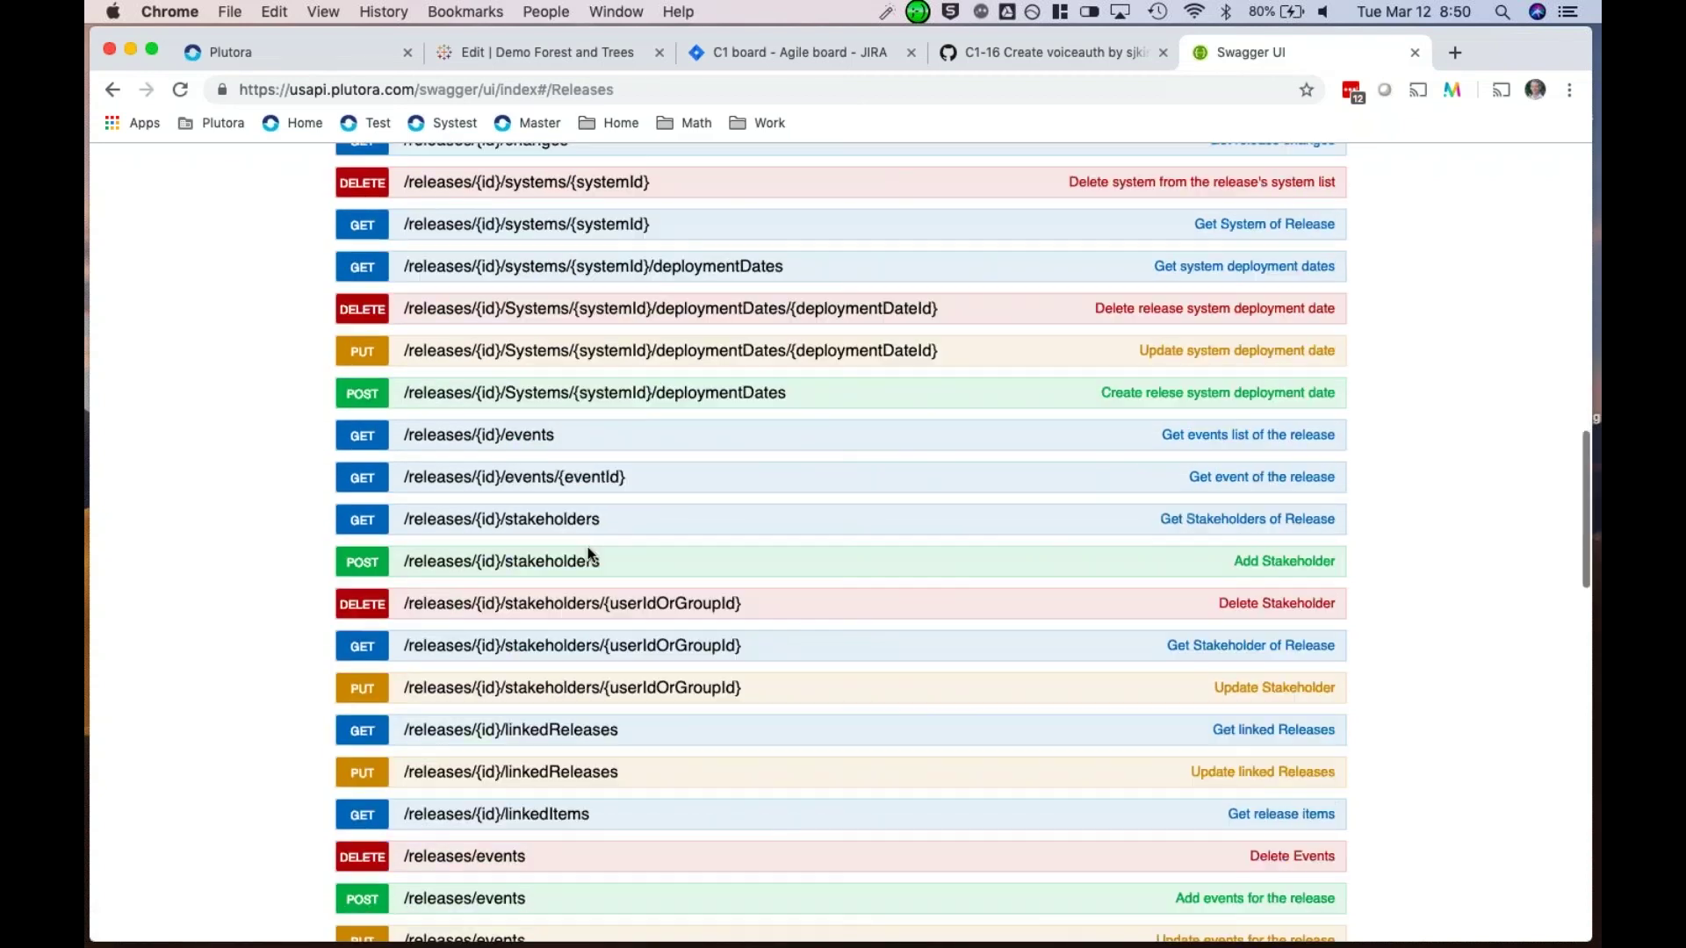
scroll(584, 579, down, 1)
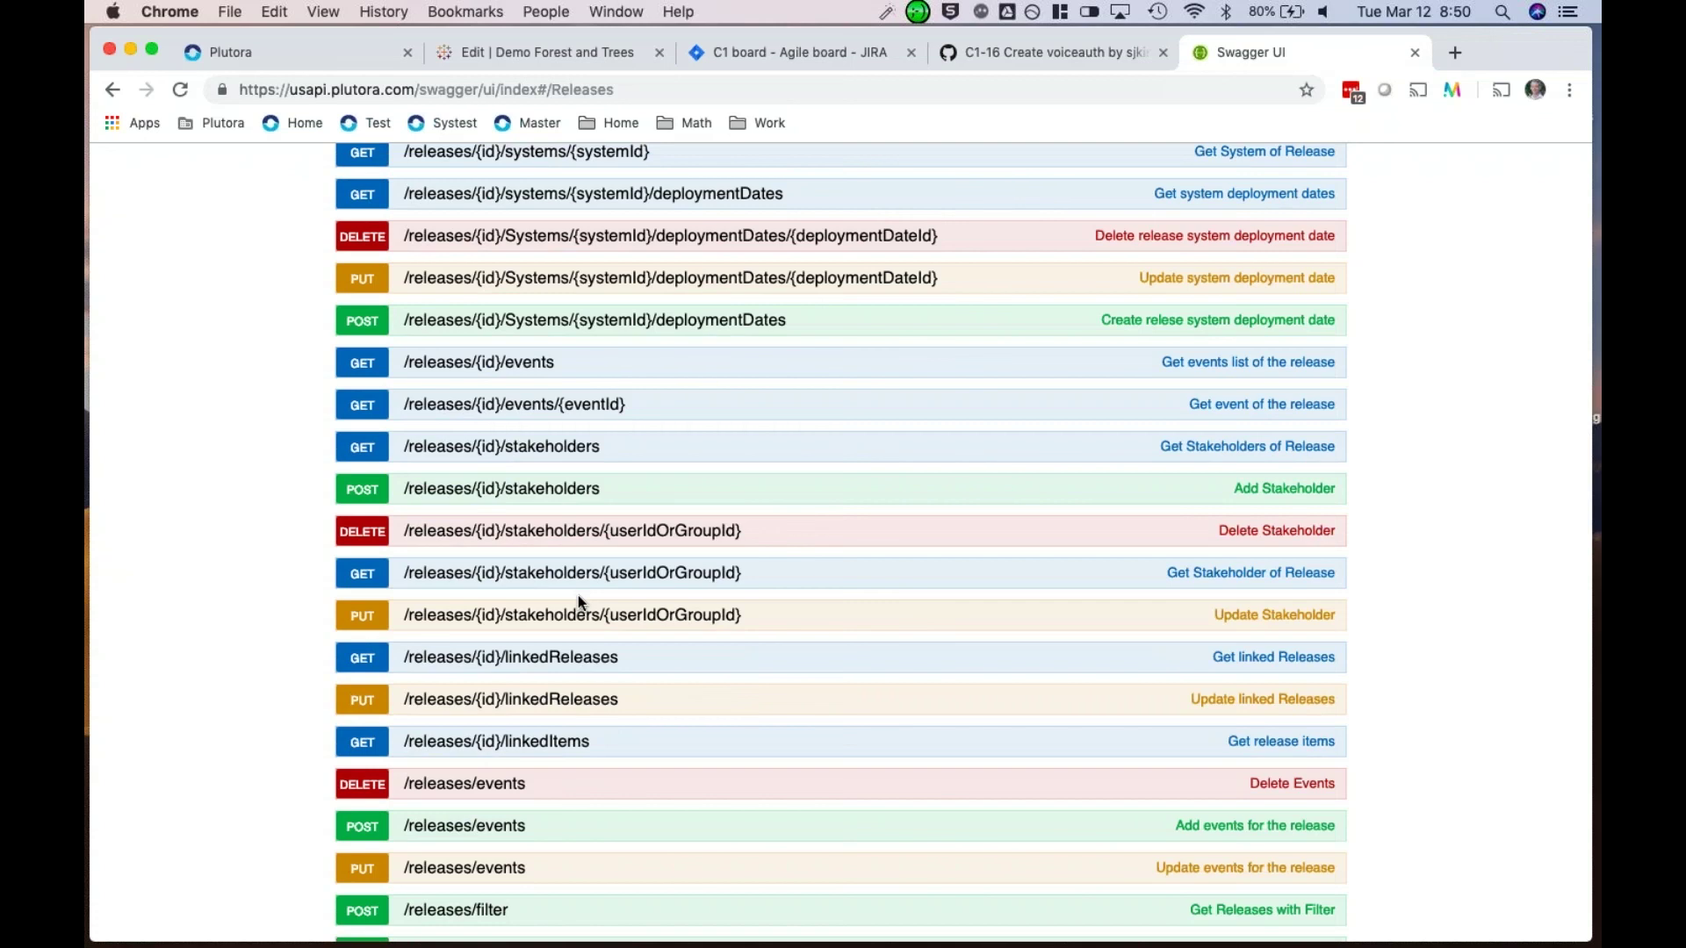
scroll(578, 595, down, 1)
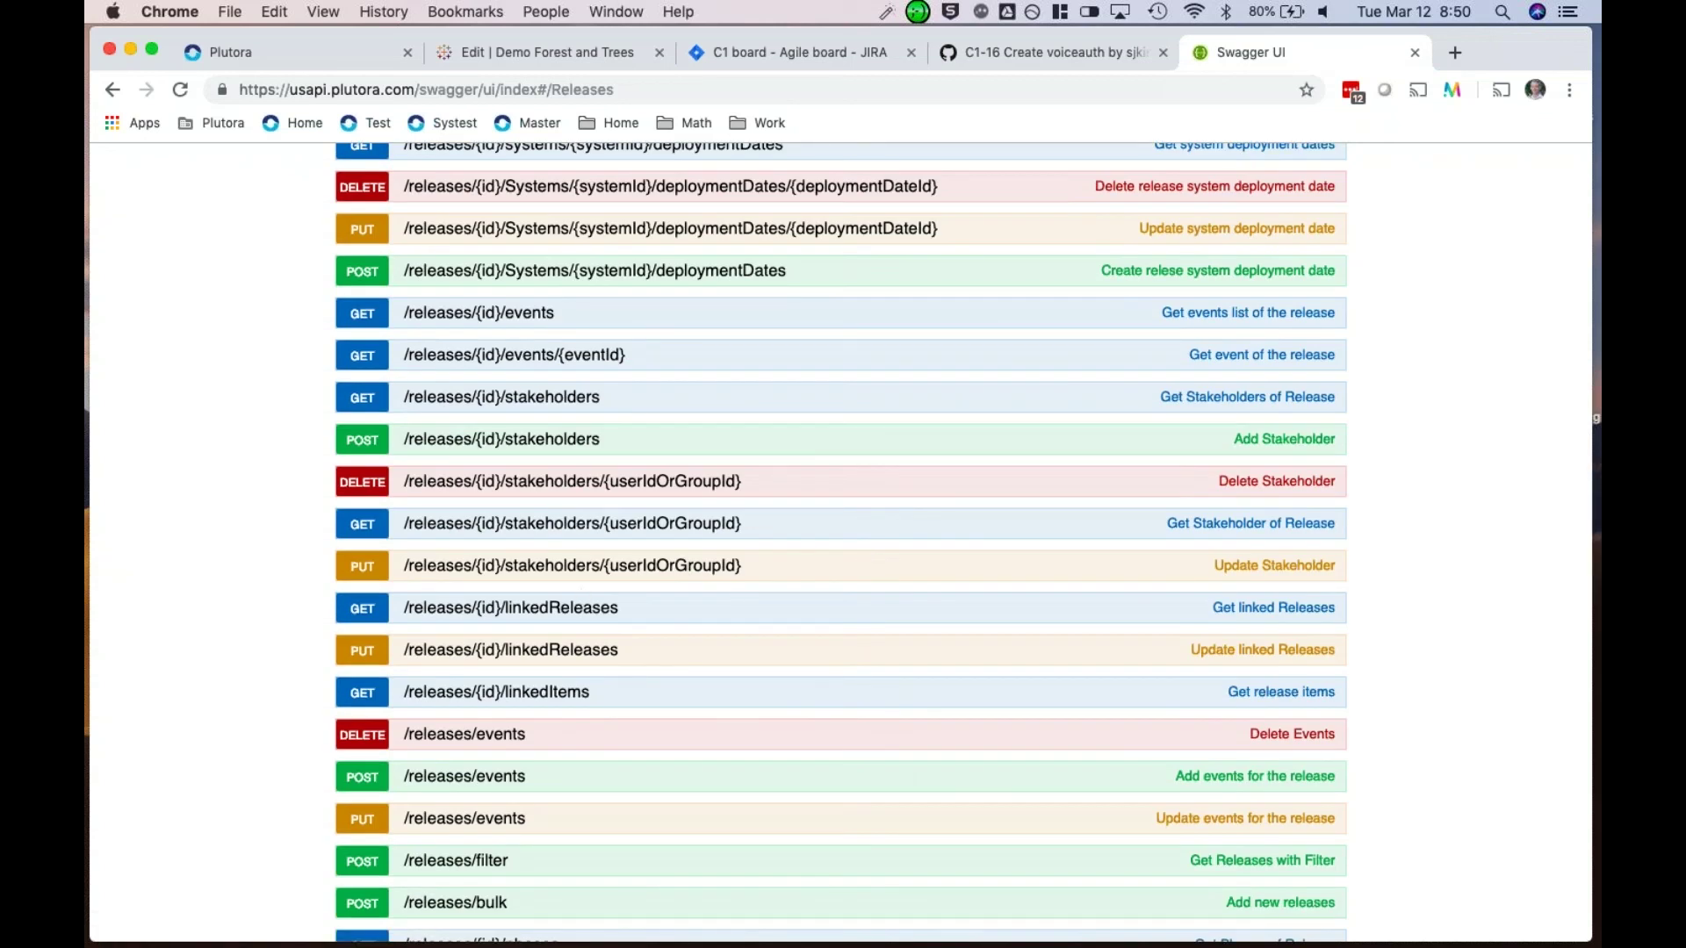
scroll(841, 542, down, 2)
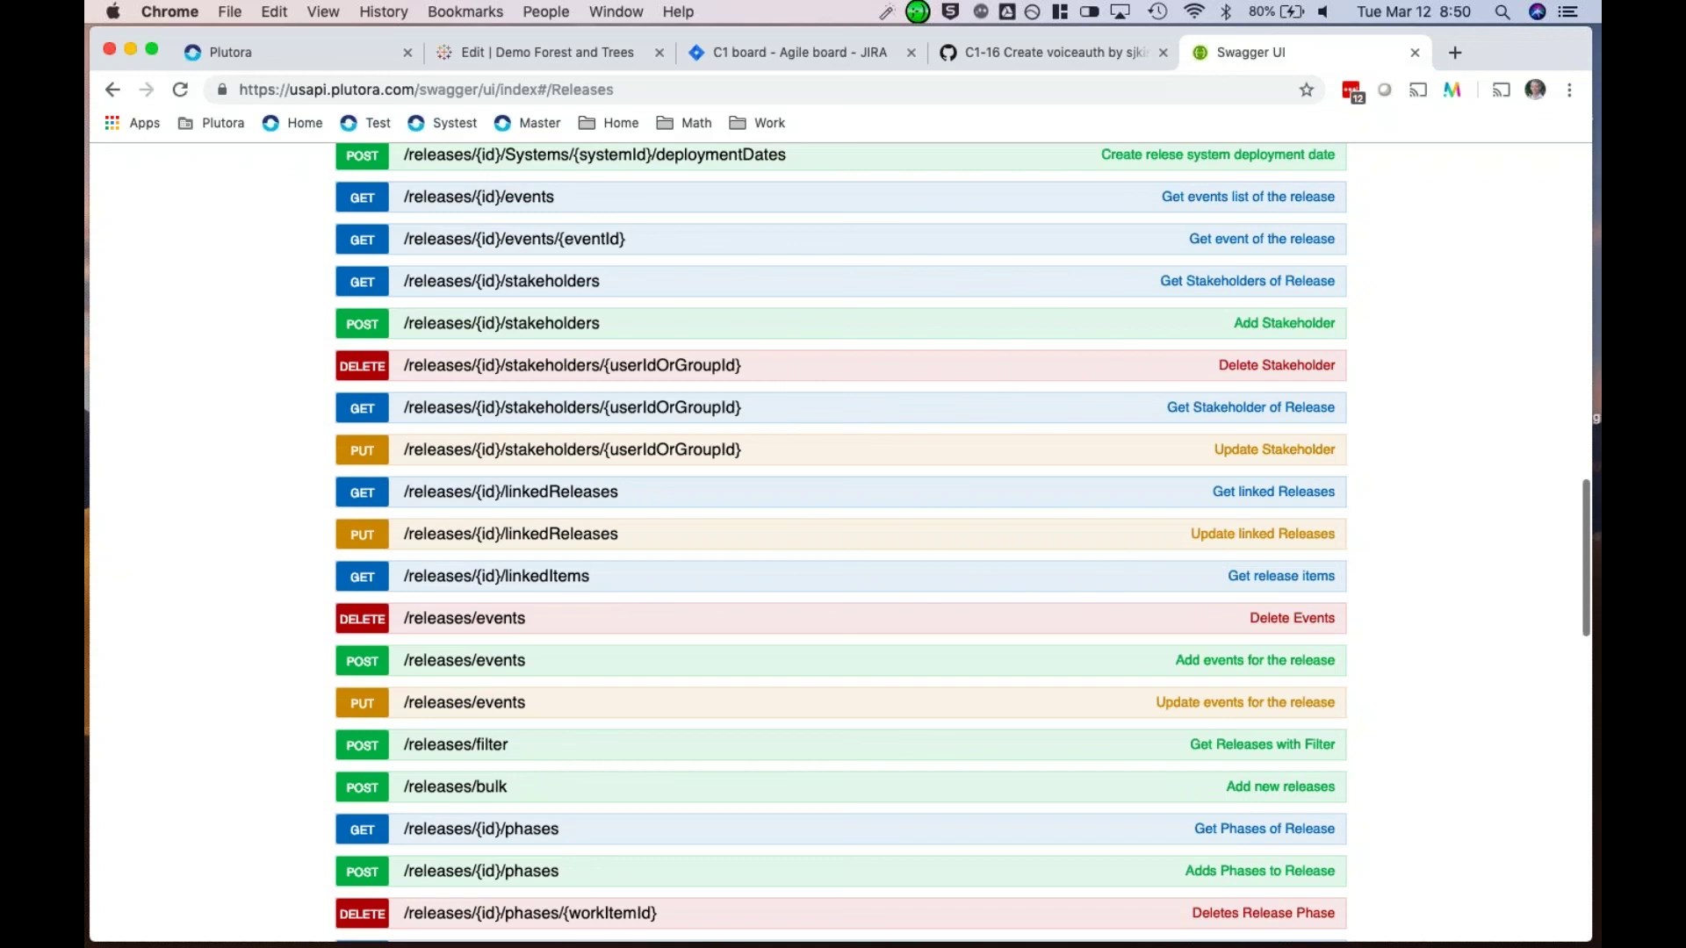
scroll(841, 543, up, 2)
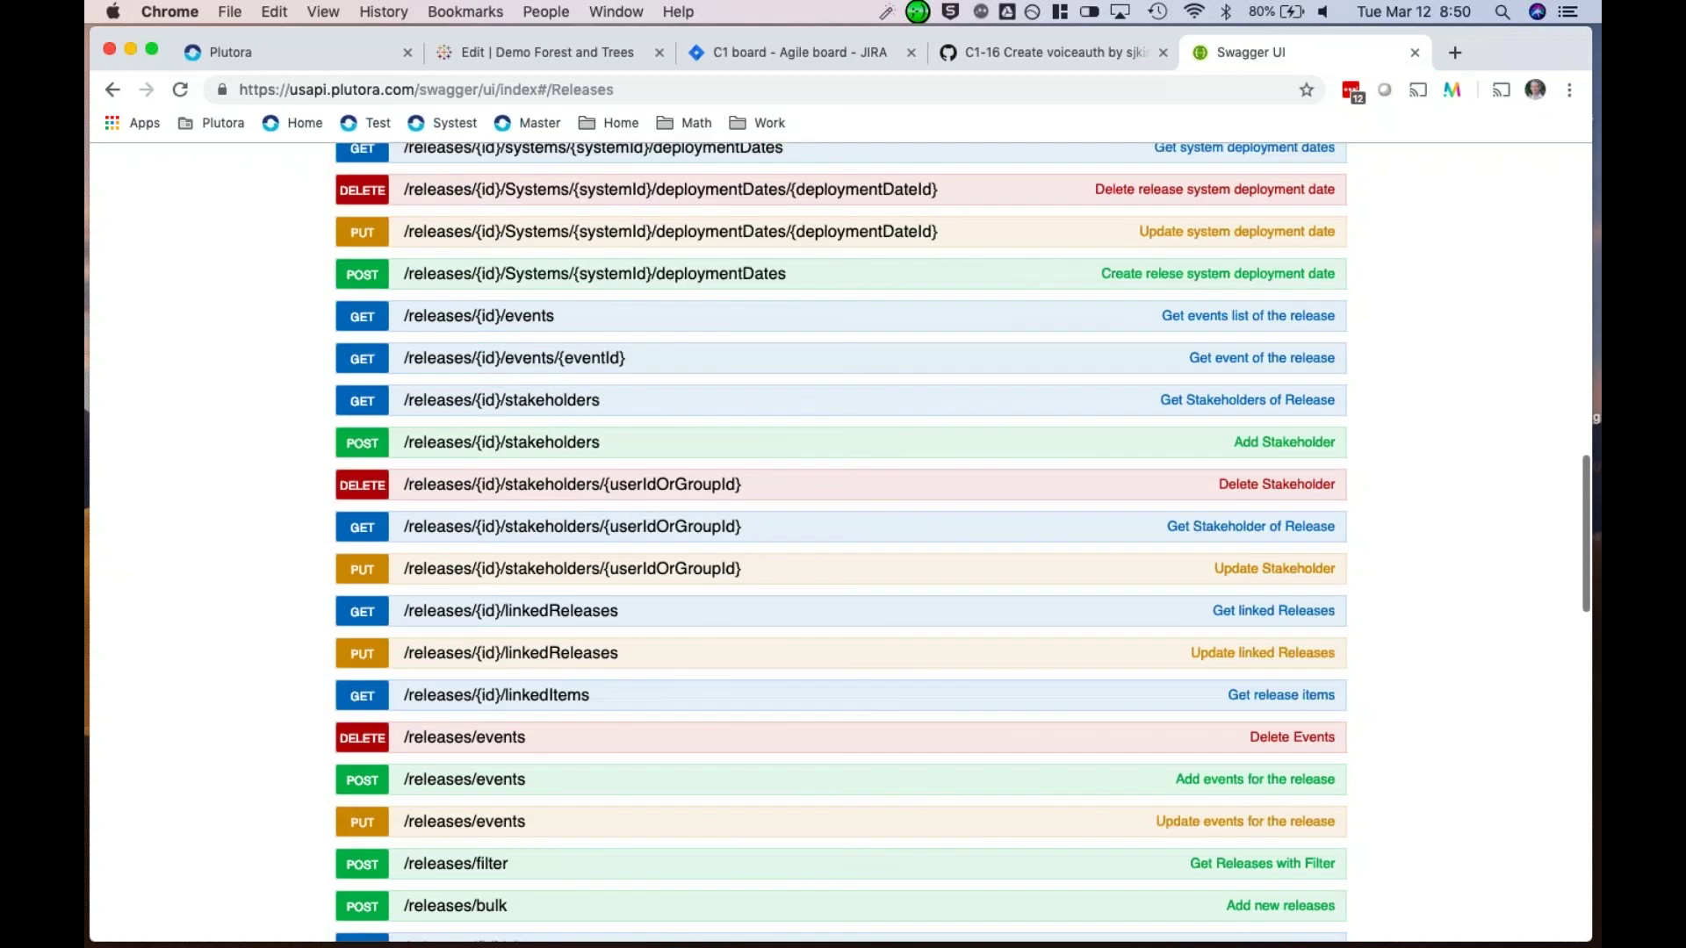
scroll(571, 594, up, 1)
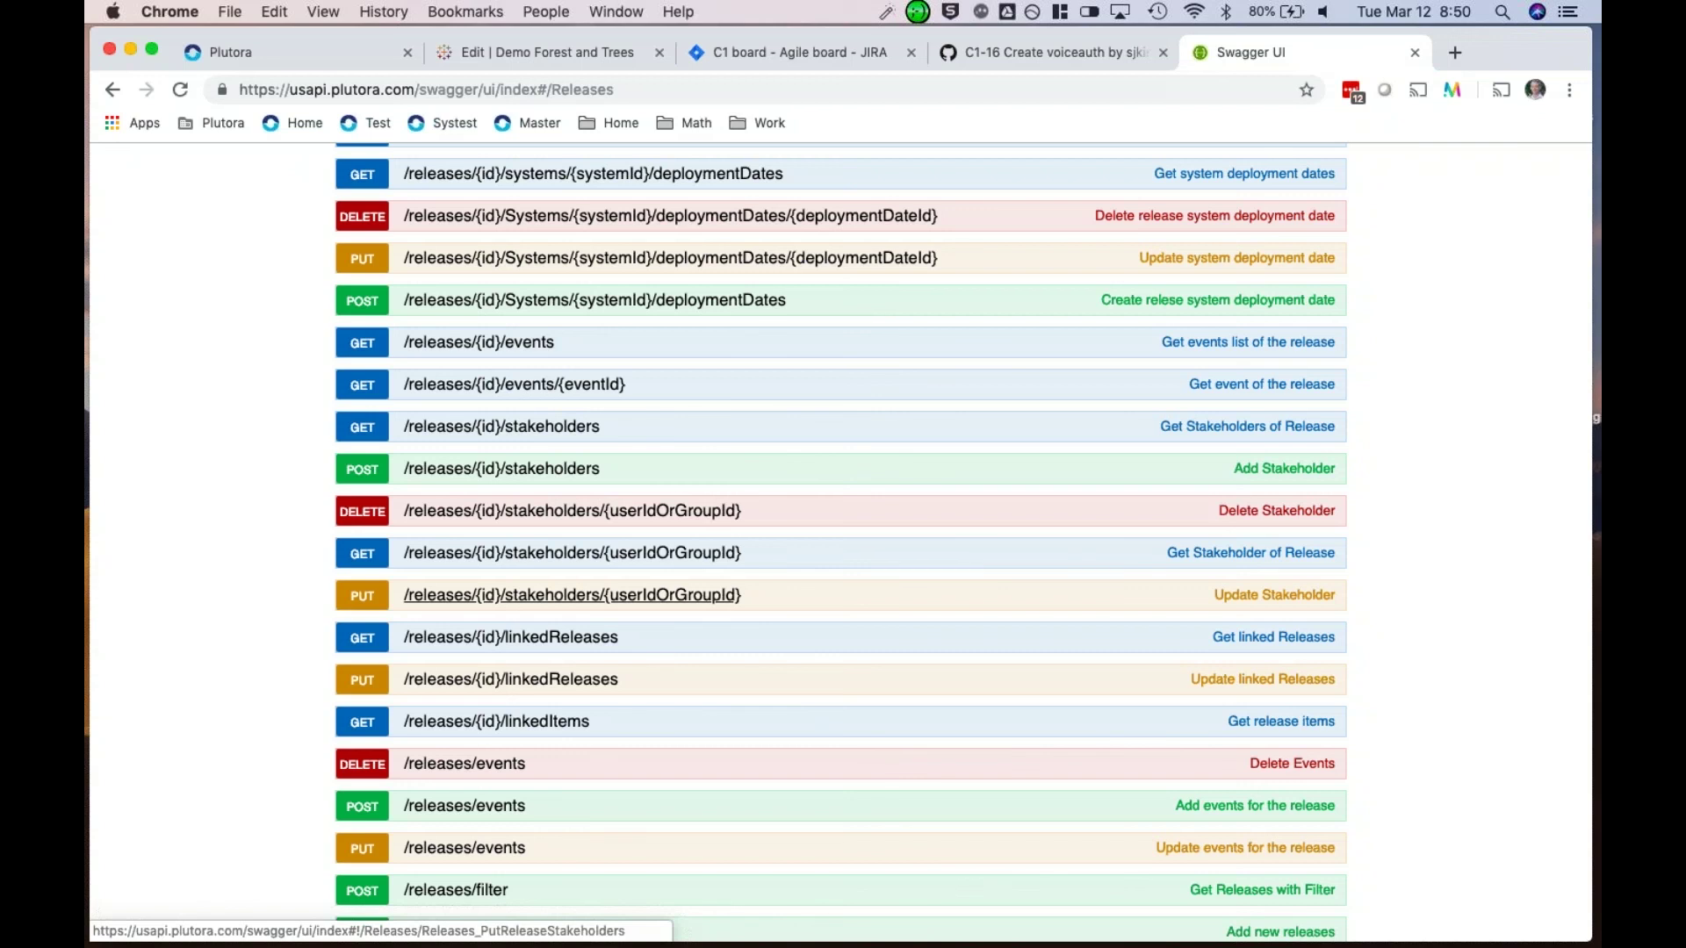
key(super+Tab)
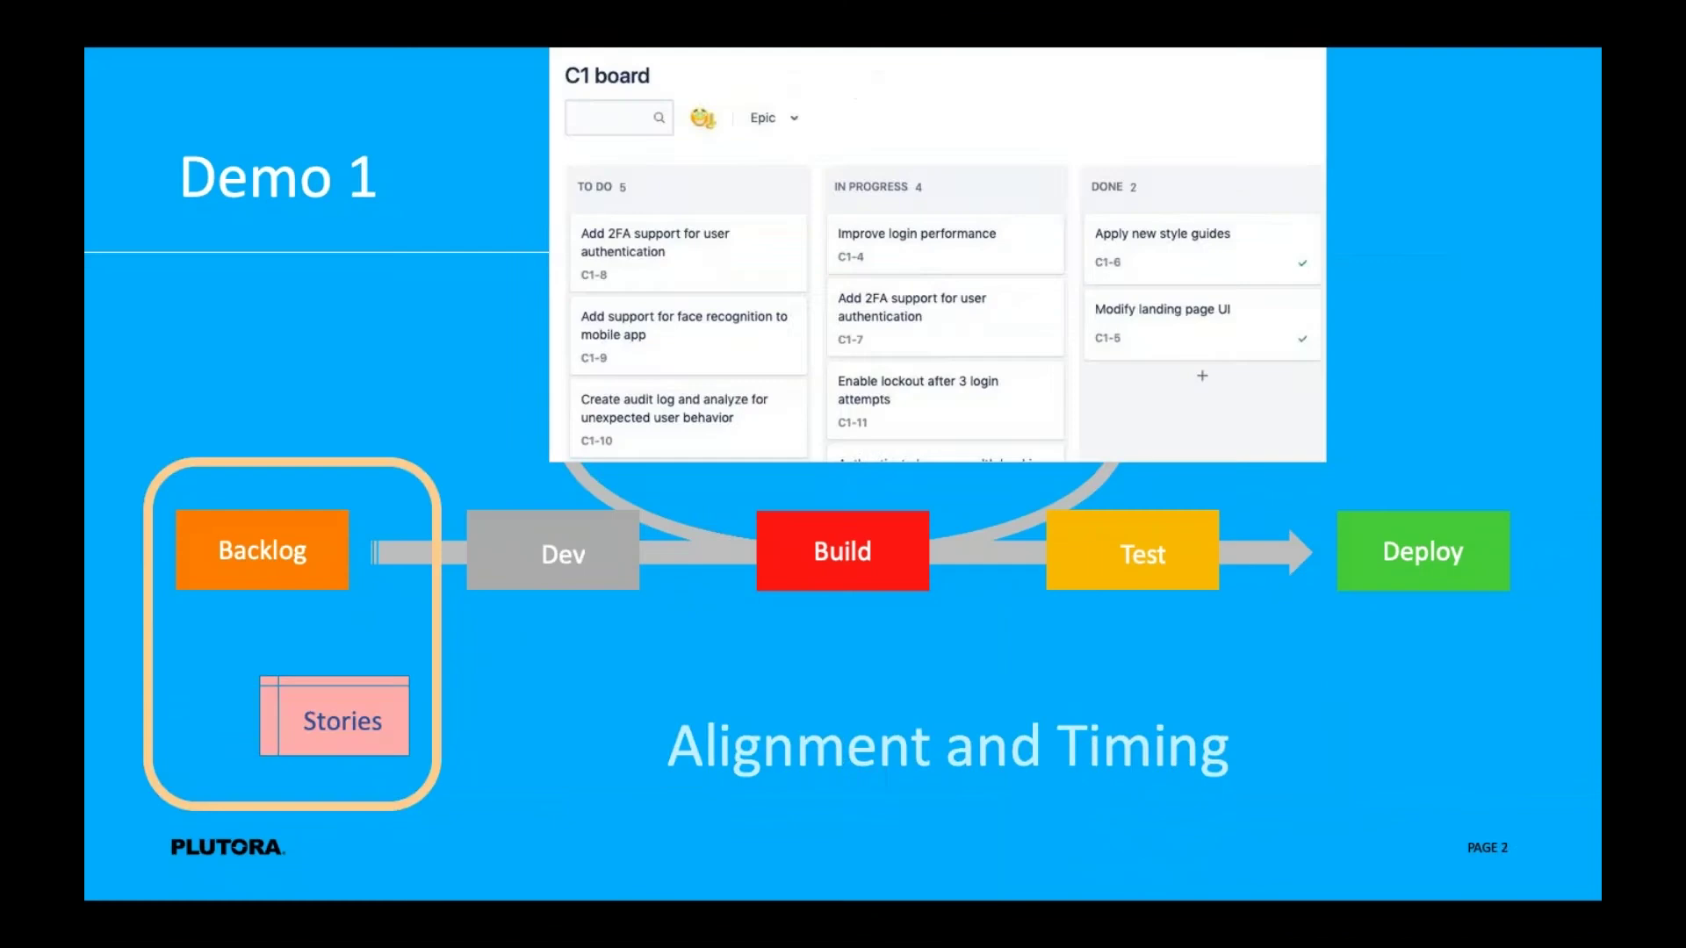